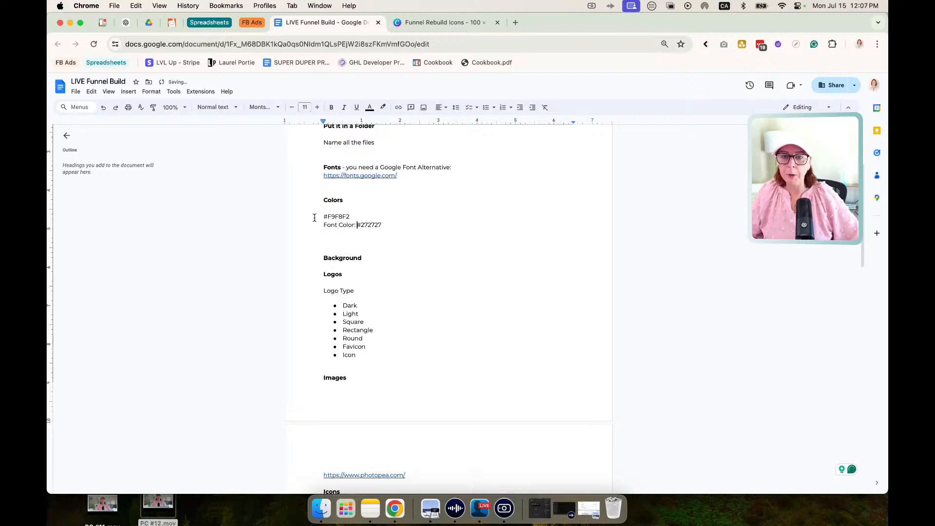
Label the color #F9F8F2 as "Background Color:" and add a "CTA:" line below the font color.
{"action": "left_click", "coordinate": [316, 217]}
{"action": "type", "text": "Background "}
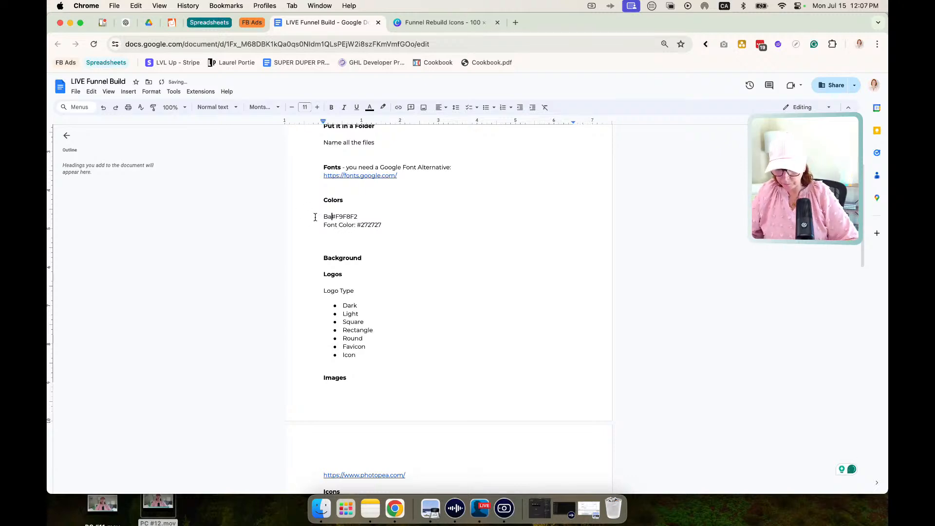
{"action": "type", "text": "Color:"}
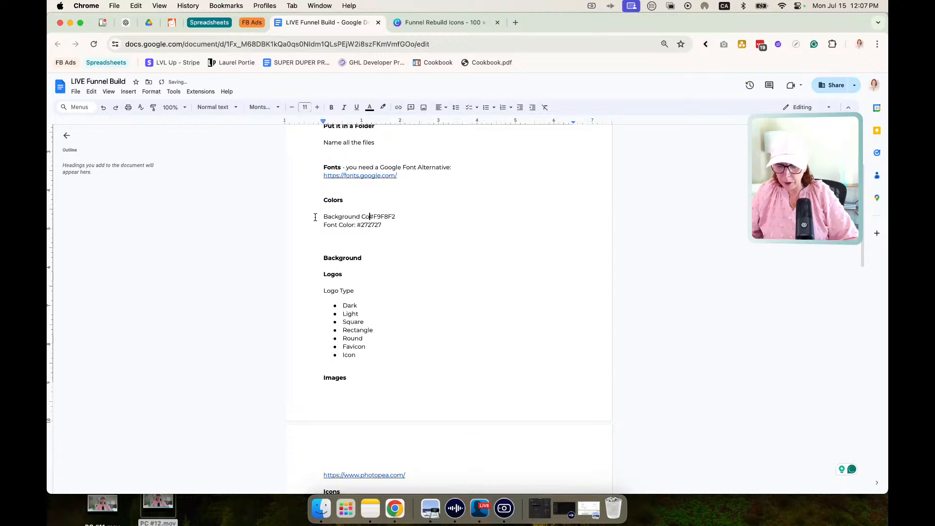
{"action": "left_click", "coordinate": [384, 224]}
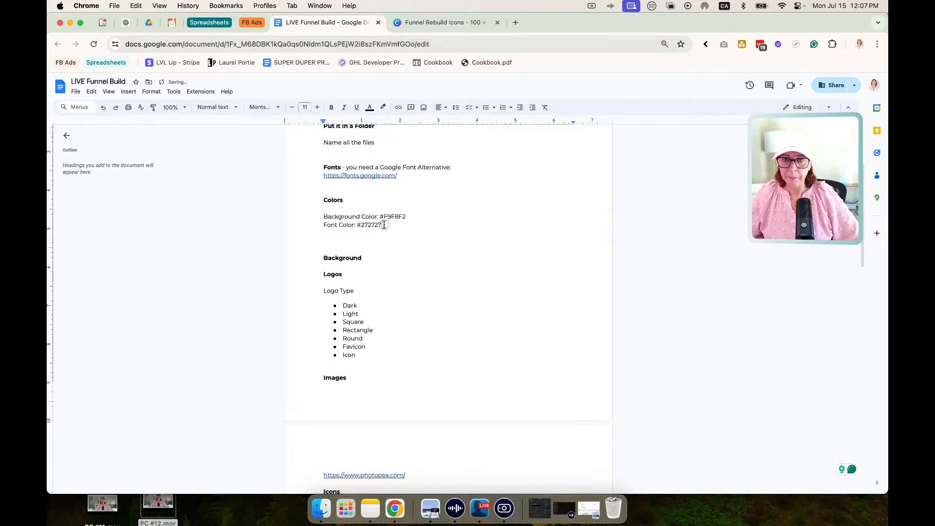
{"action": "key", "text": "Return"}
{"action": "type", "text": "CTA:"}
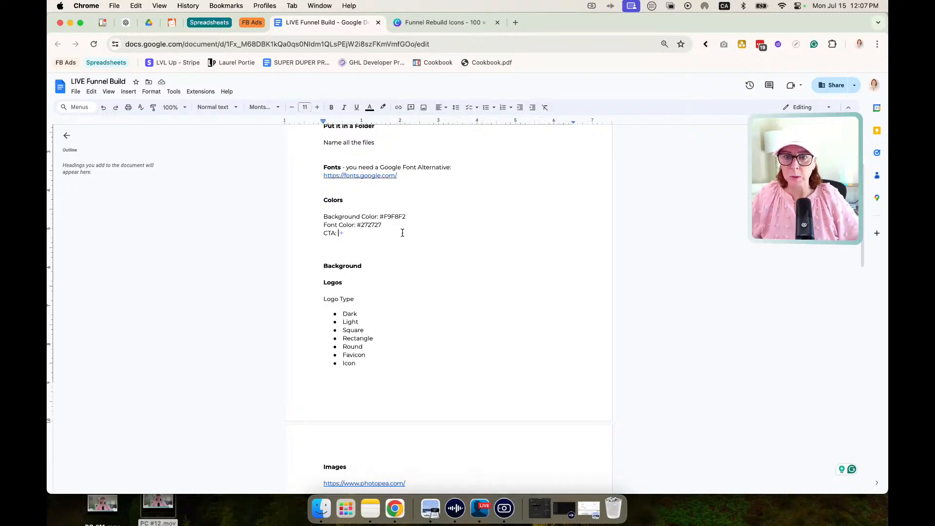
Add a "Patterns" heading below the Background heading, followed by a blank line.
{"action": "left_click", "coordinate": [373, 266]}
{"action": "key", "text": "Return"}
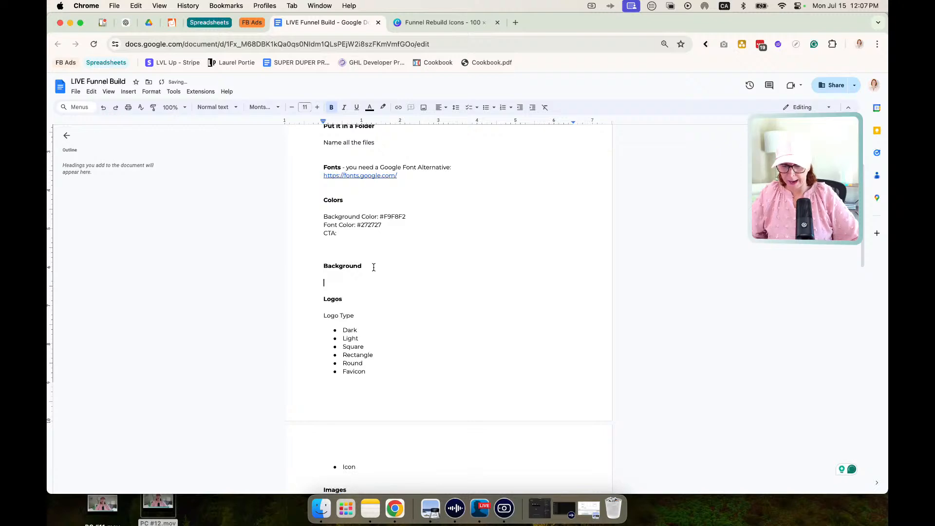
{"action": "type", "text": "Patterns"}
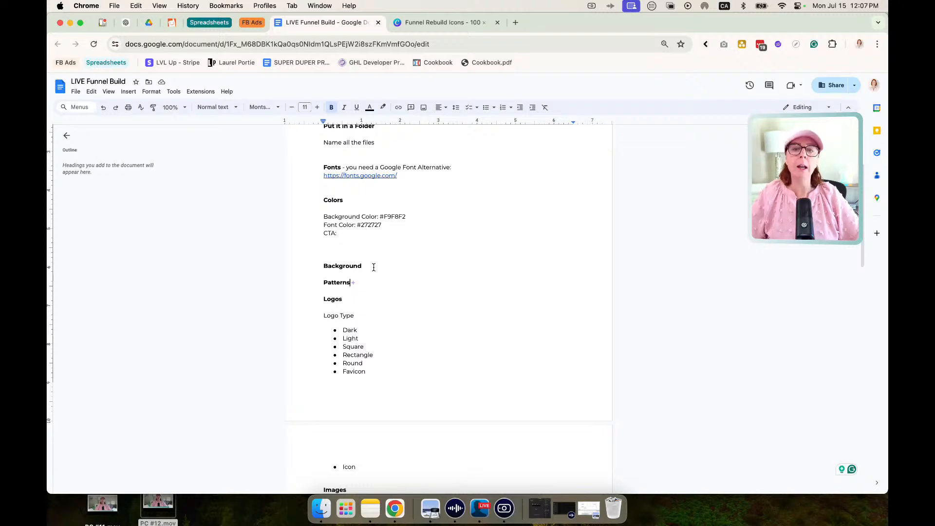
{"action": "key", "text": "Return"}
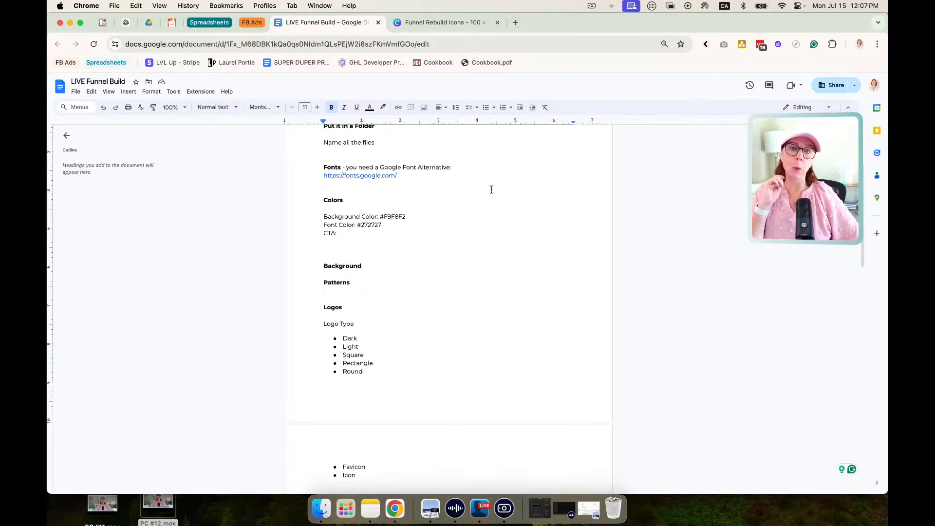
Open the Google Fonts link from the Fonts section and hide the filter options on the font list.
{"action": "scroll", "coordinate": [491, 190], "scroll_direction": "up", "scroll_amount": 5}
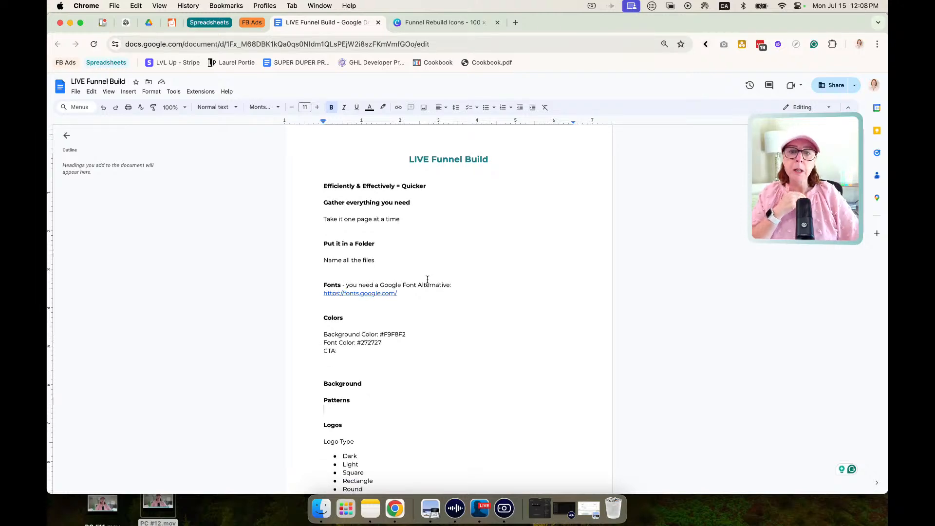
{"action": "scroll", "coordinate": [414, 281], "scroll_direction": "down", "scroll_amount": 3}
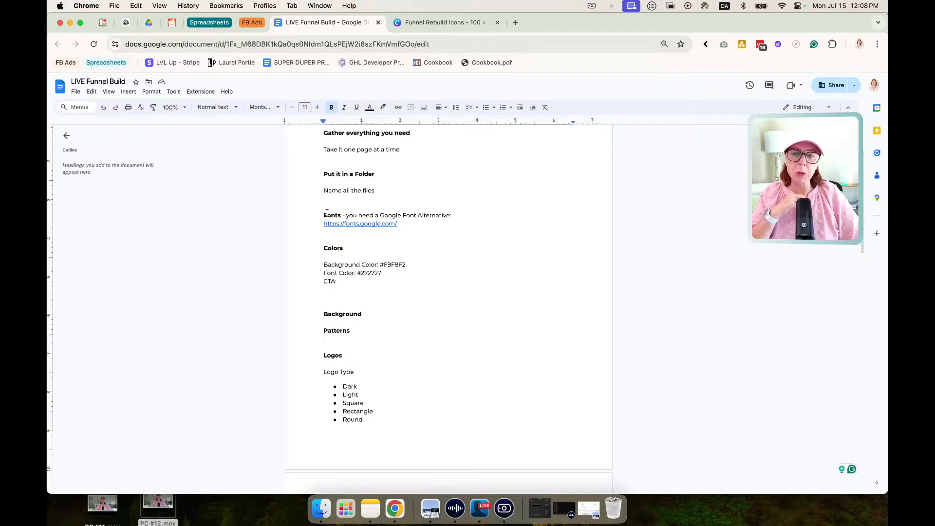
{"action": "left_click", "coordinate": [371, 224]}
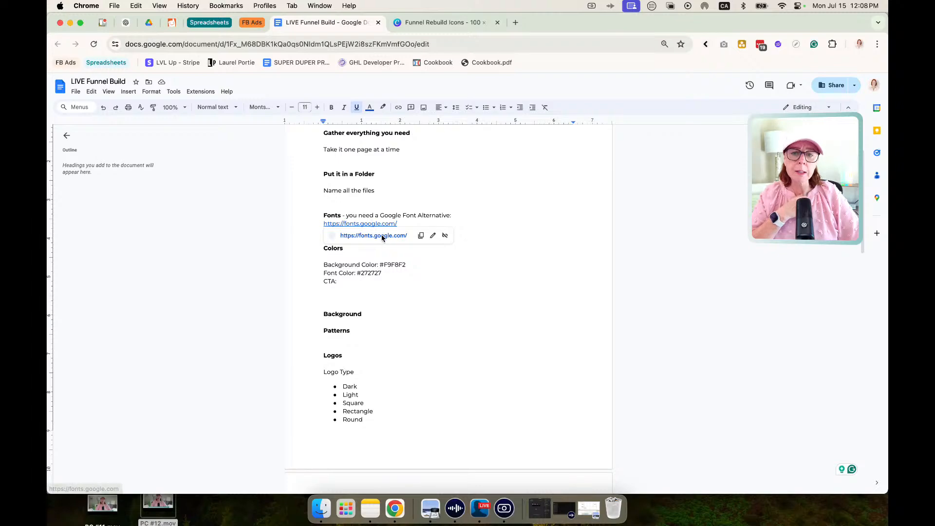
{"action": "left_click", "coordinate": [381, 237]}
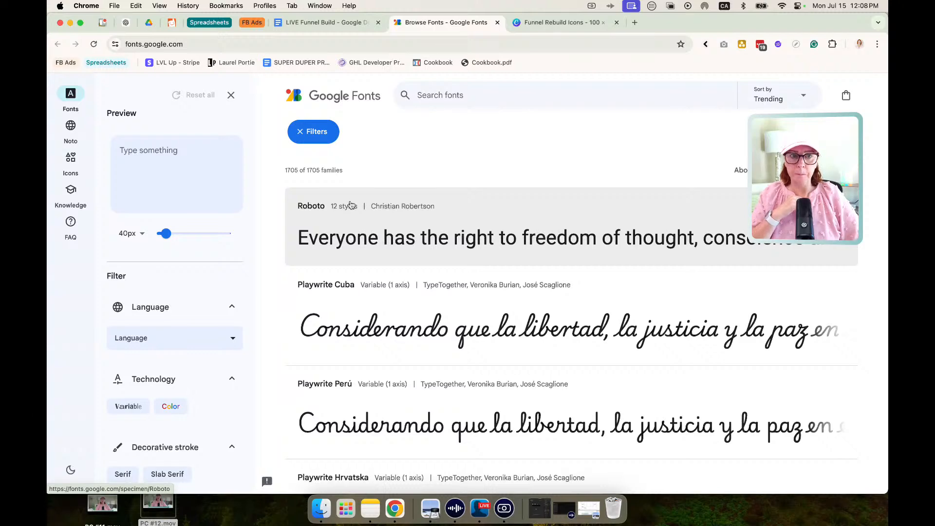
{"action": "left_click", "coordinate": [298, 135]}
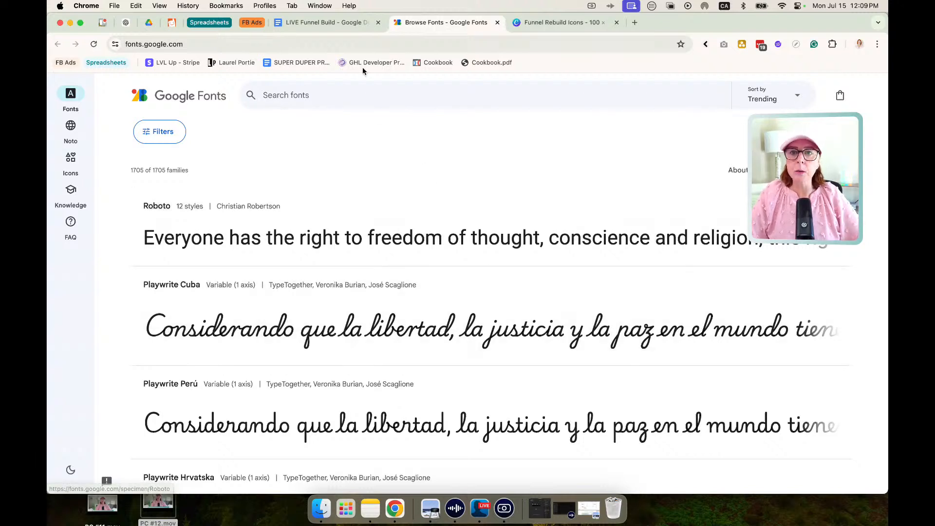
Return to the LIVE Funnel Build document and insert blank space between the logo type list and the Images heading.
{"action": "left_click", "coordinate": [330, 23]}
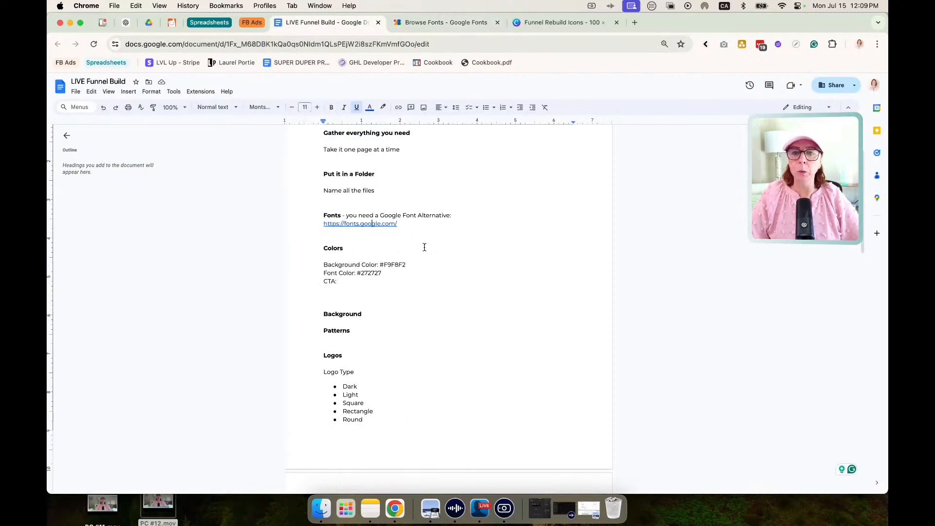
{"action": "scroll", "coordinate": [425, 247], "scroll_direction": "down", "scroll_amount": 2}
{"action": "scroll", "coordinate": [424, 247], "scroll_direction": "down", "scroll_amount": 5}
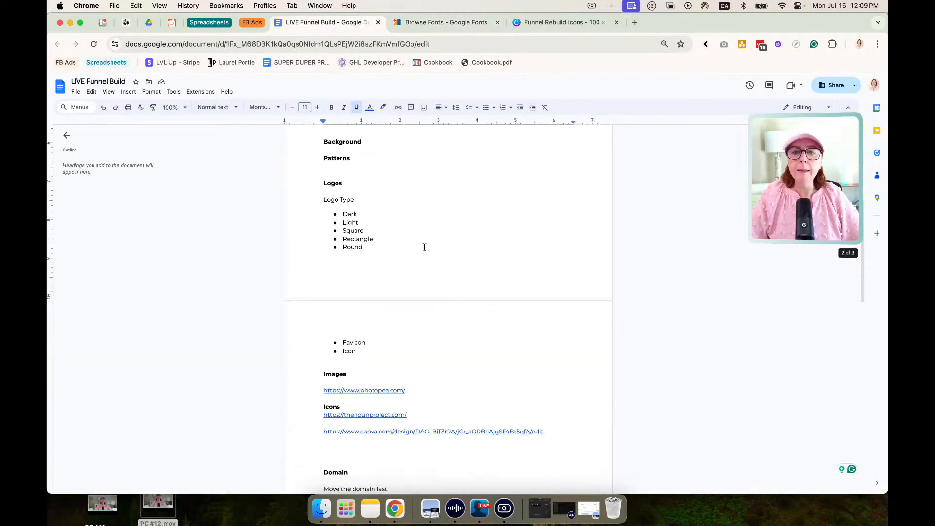
{"action": "left_click", "coordinate": [363, 353]}
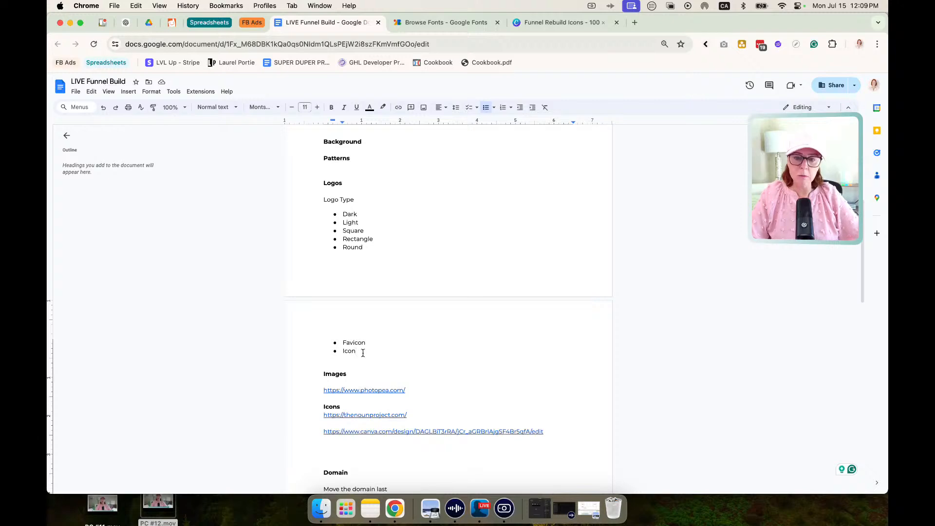
{"action": "key", "text": "Return"}
{"action": "key", "text": "Return"}
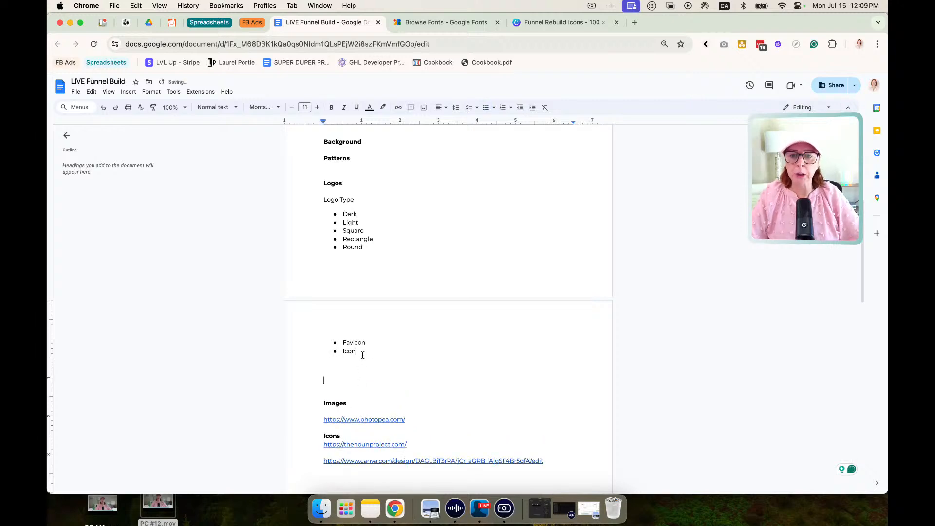
Highlight the Logos section for review, then look over the Images, Icons and Domain sections.
{"action": "left_click_drag", "start_coordinate": [363, 355], "coordinate": [294, 184]}
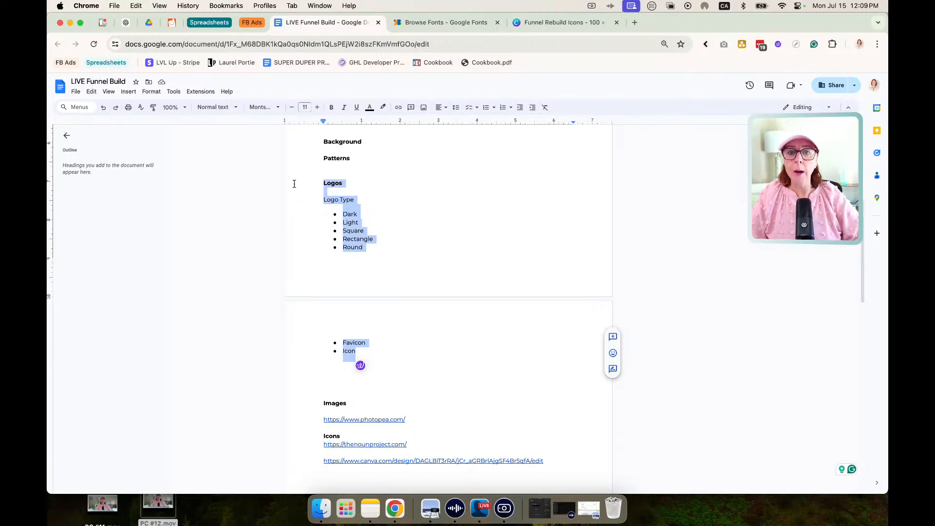
{"action": "left_click", "coordinate": [410, 216]}
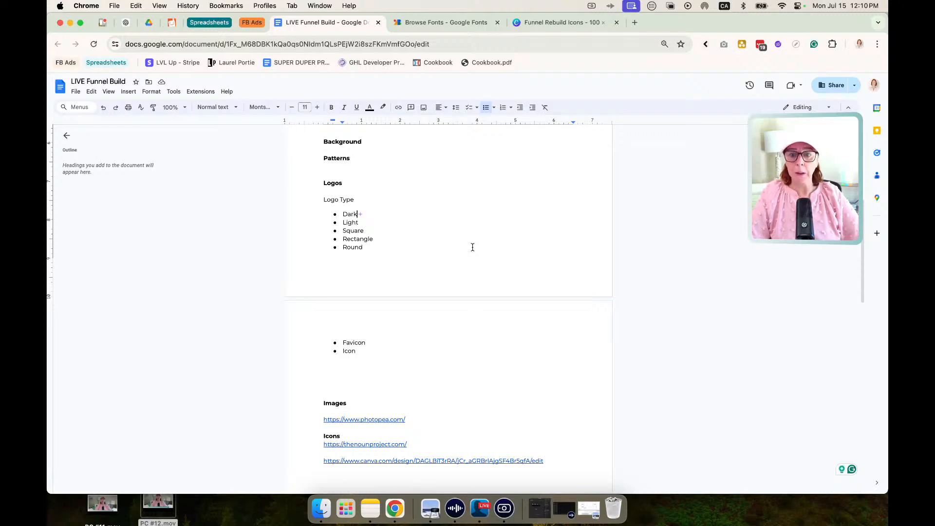
{"action": "scroll", "coordinate": [462, 311], "scroll_direction": "down", "scroll_amount": 3}
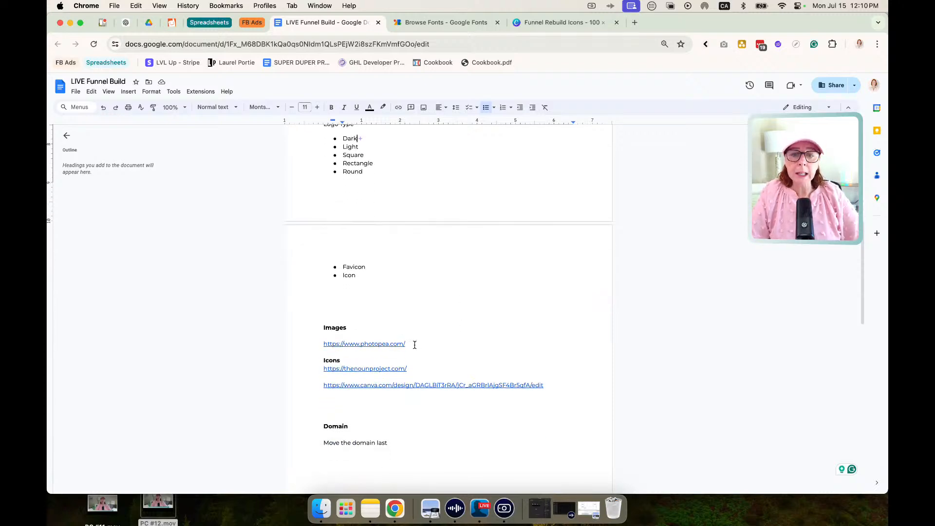
{"action": "left_click", "coordinate": [414, 345]}
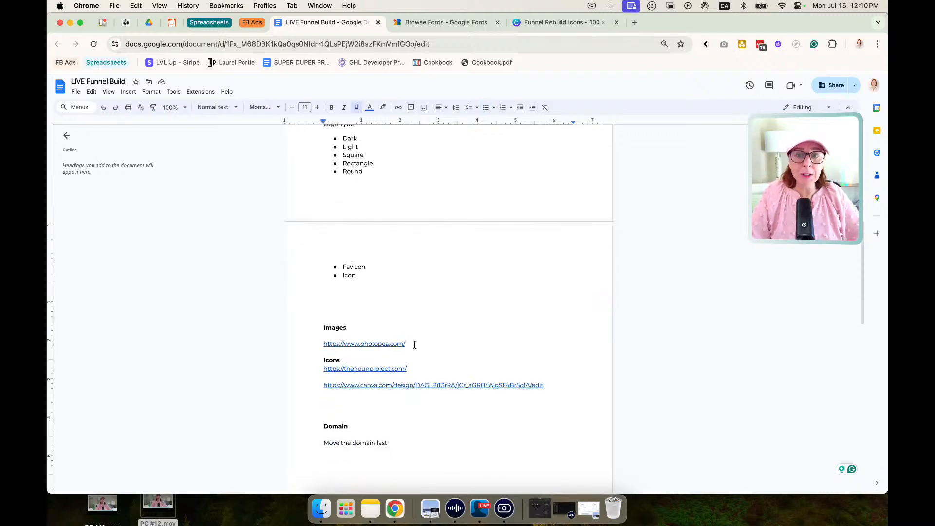
{"action": "scroll", "coordinate": [415, 345], "scroll_direction": "down", "scroll_amount": 3}
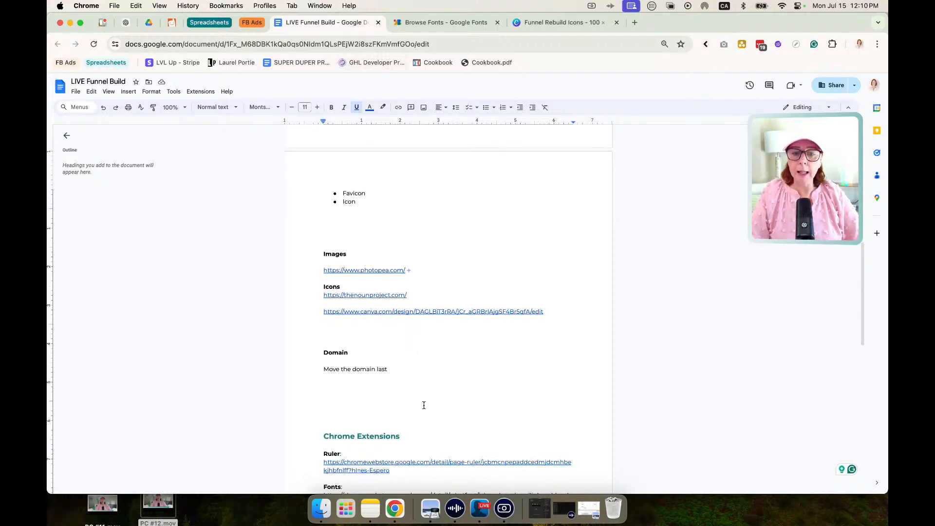
Switch to the screen with the funnel mockup images and bring the Funnel Build home page to the front.
{"action": "left_click", "coordinate": [480, 508]}
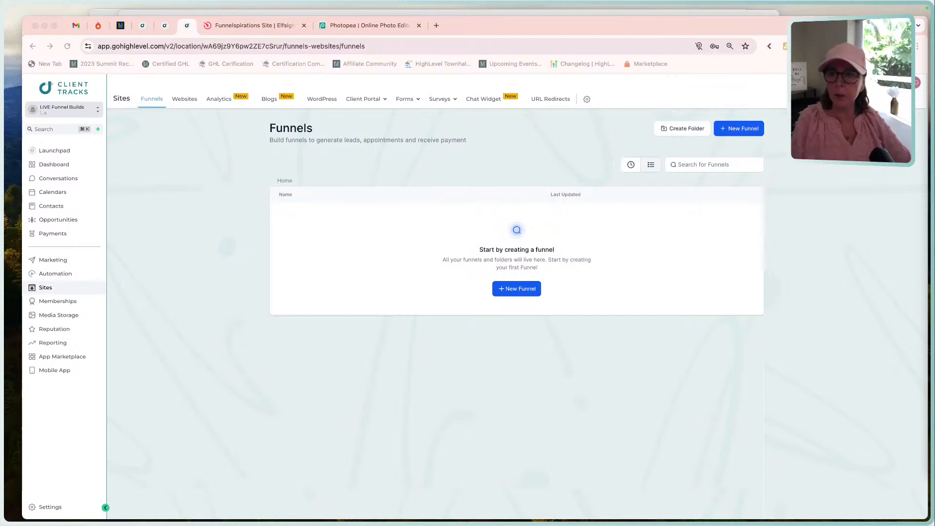
{"action": "left_click", "coordinate": [479, 13]}
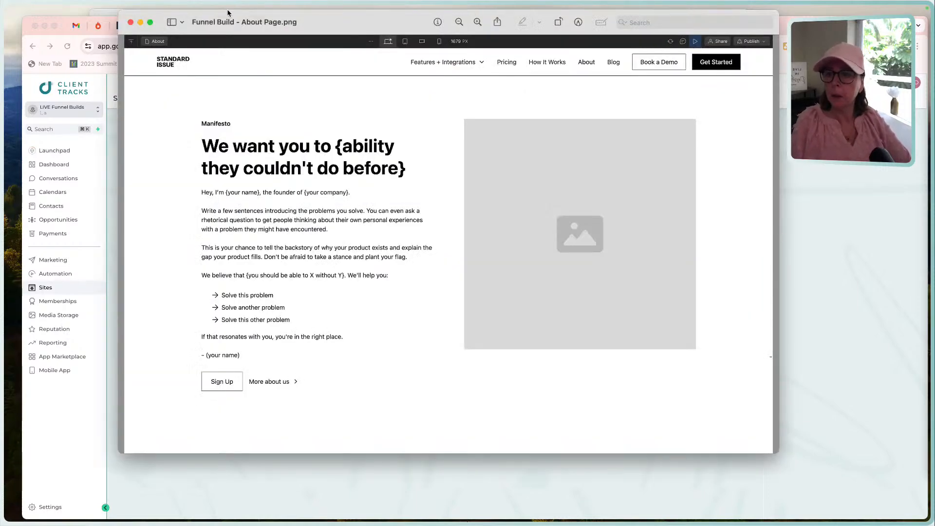
{"action": "left_click", "coordinate": [109, 15]}
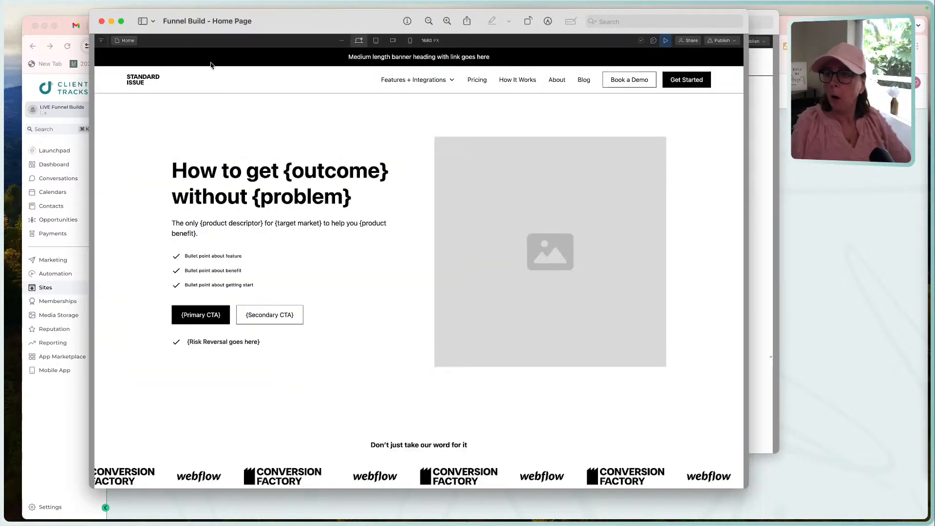
Examine the home page mockup section by section, from the hero banner down to the footer.
{"action": "scroll", "coordinate": [447, 210], "scroll_direction": "up", "scroll_amount": 1}
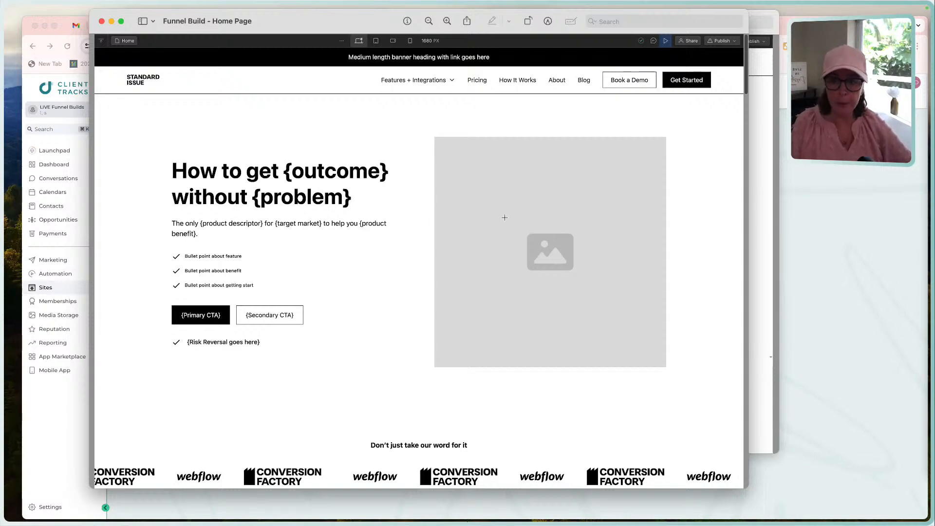
{"action": "scroll", "coordinate": [504, 216], "scroll_direction": "down", "scroll_amount": 3}
{"action": "scroll", "coordinate": [504, 218], "scroll_direction": "down", "scroll_amount": 3}
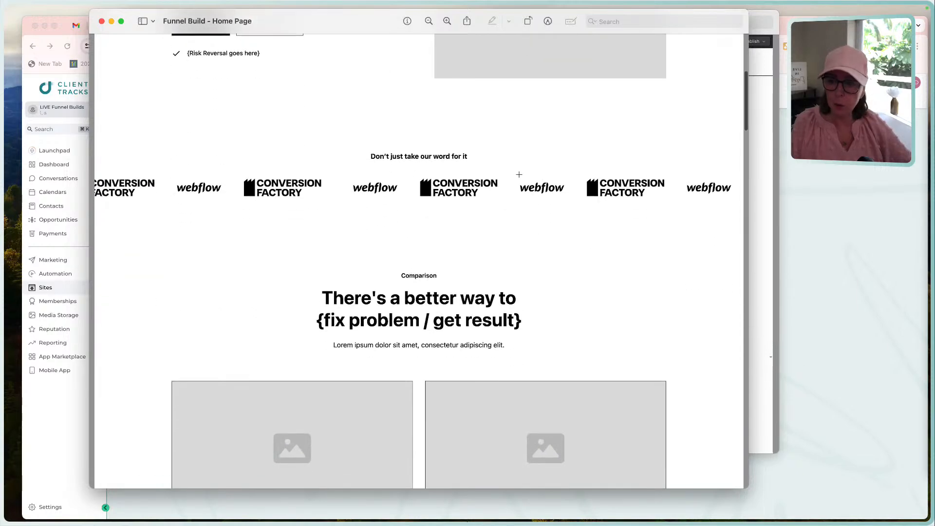
{"action": "scroll", "coordinate": [519, 174], "scroll_direction": "down", "scroll_amount": 3}
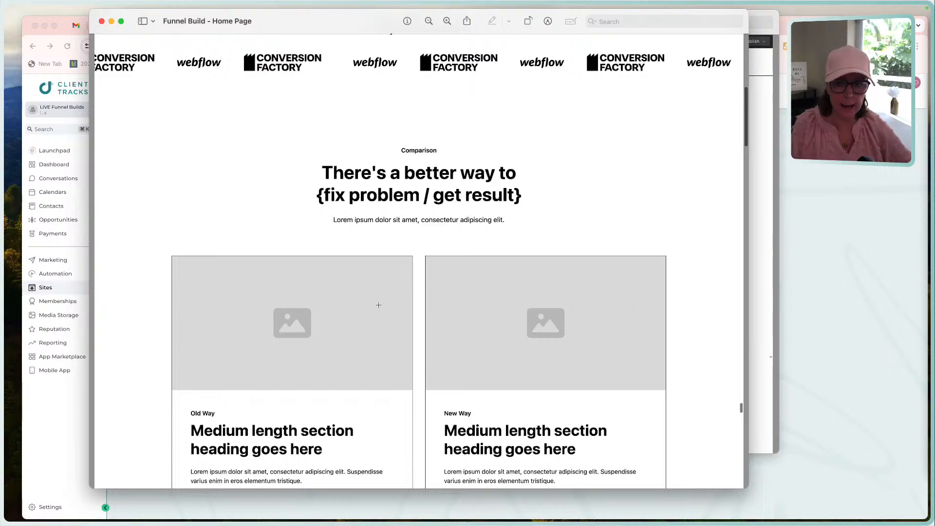
{"action": "scroll", "coordinate": [524, 322], "scroll_direction": "down", "scroll_amount": 3}
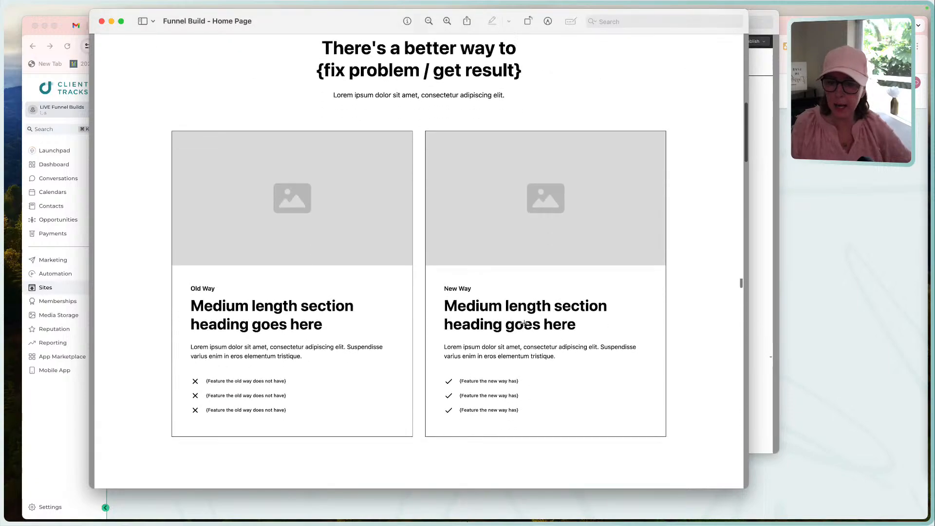
{"action": "scroll", "coordinate": [524, 322], "scroll_direction": "down", "scroll_amount": 15}
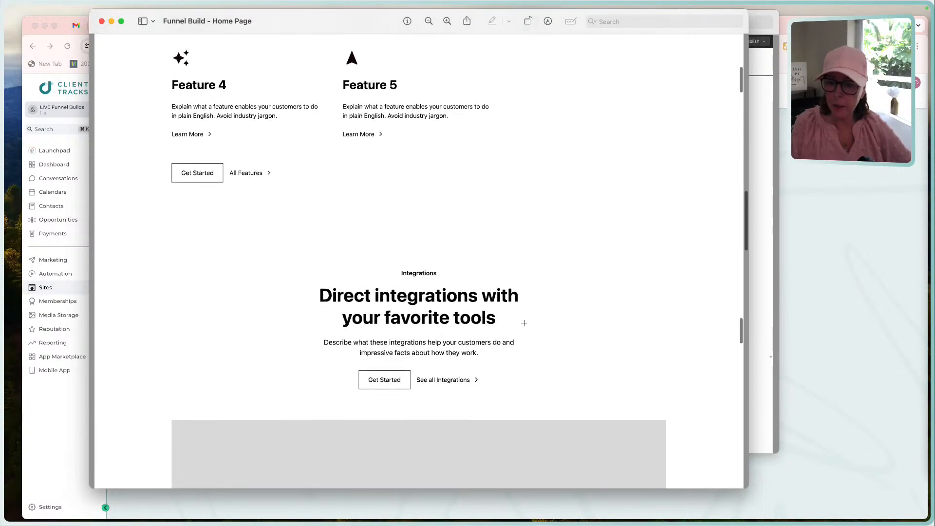
{"action": "scroll", "coordinate": [524, 323], "scroll_direction": "down", "scroll_amount": 6}
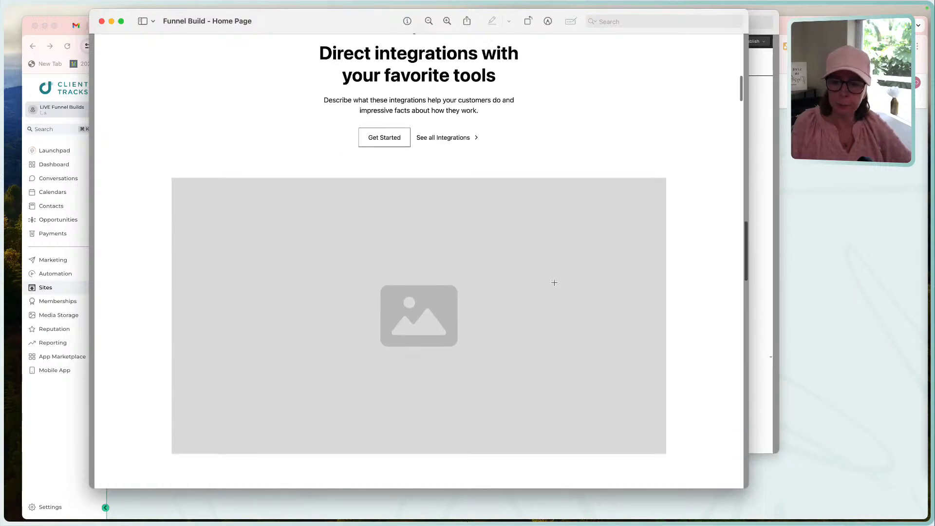
{"action": "scroll", "coordinate": [419, 331], "scroll_direction": "down", "scroll_amount": 10}
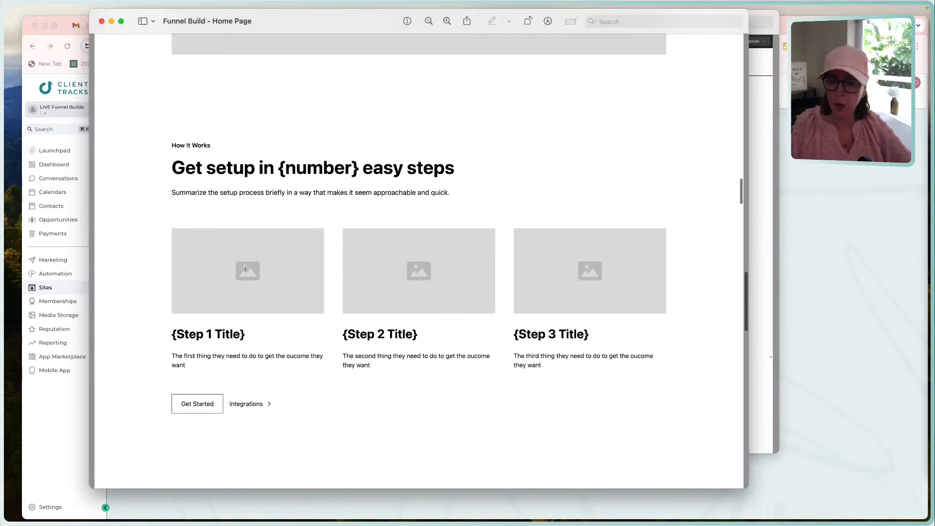
{"action": "scroll", "coordinate": [576, 286], "scroll_direction": "down", "scroll_amount": 8}
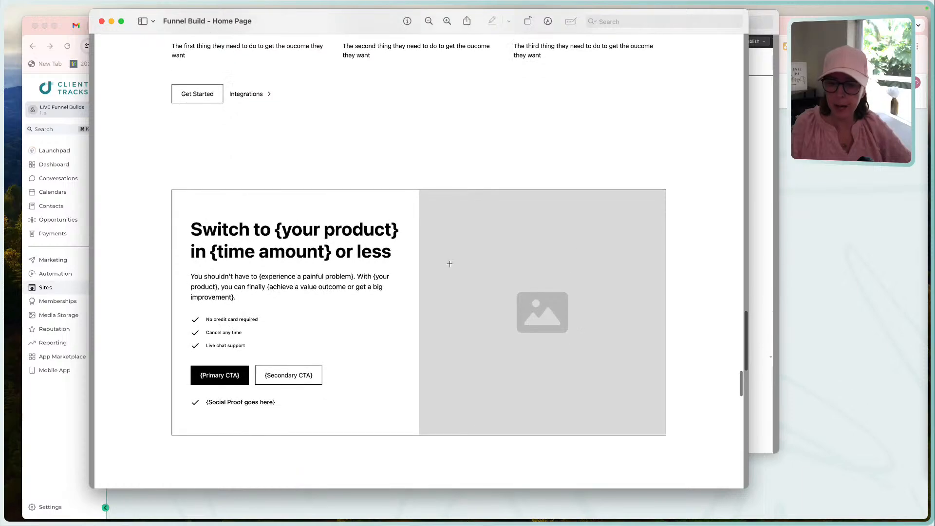
{"action": "scroll", "coordinate": [556, 320], "scroll_direction": "down", "scroll_amount": 9}
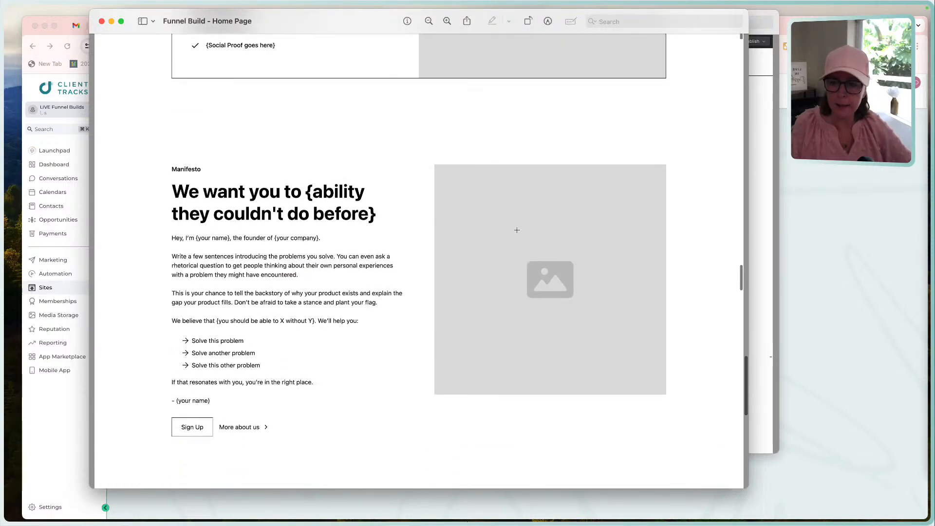
{"action": "scroll", "coordinate": [547, 311], "scroll_direction": "down", "scroll_amount": 8}
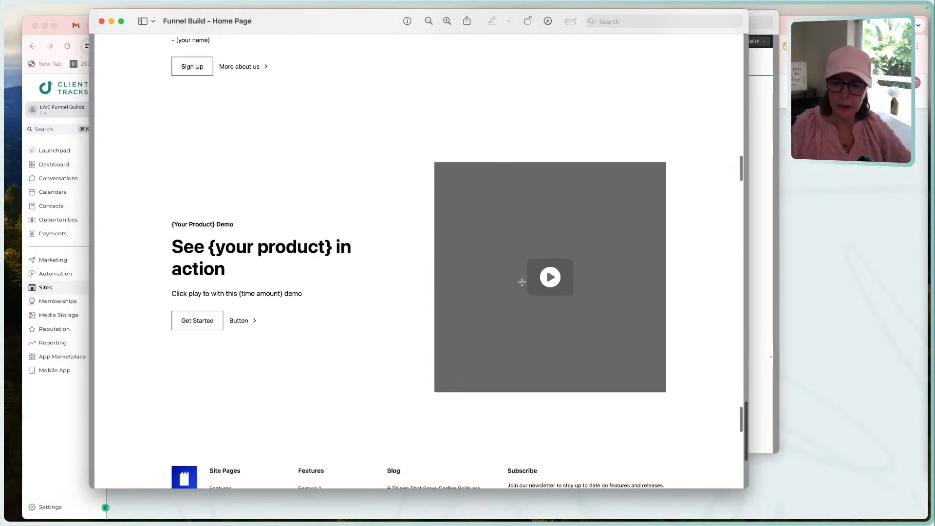
{"action": "scroll", "coordinate": [530, 280], "scroll_direction": "down", "scroll_amount": 4}
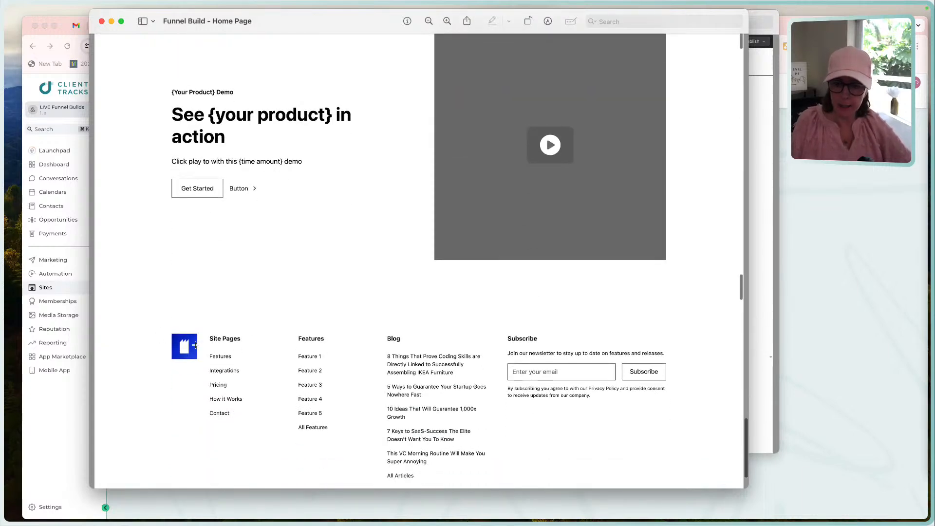
Examine the home page mockup again from the hero through Comparison to Core Features, and briefly frame the Feature 3 icon.
{"action": "scroll", "coordinate": [274, 302], "scroll_direction": "up", "scroll_amount": 20}
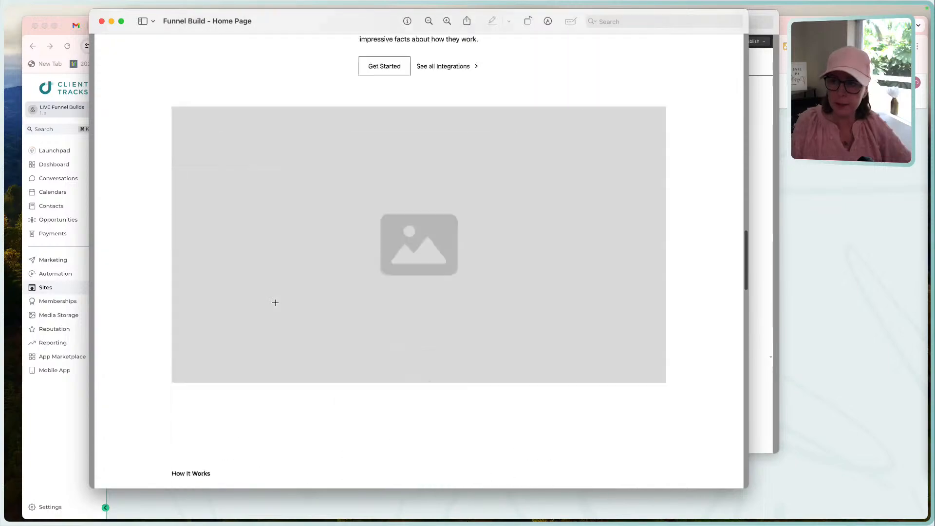
{"action": "scroll", "coordinate": [275, 303], "scroll_direction": "up", "scroll_amount": 20}
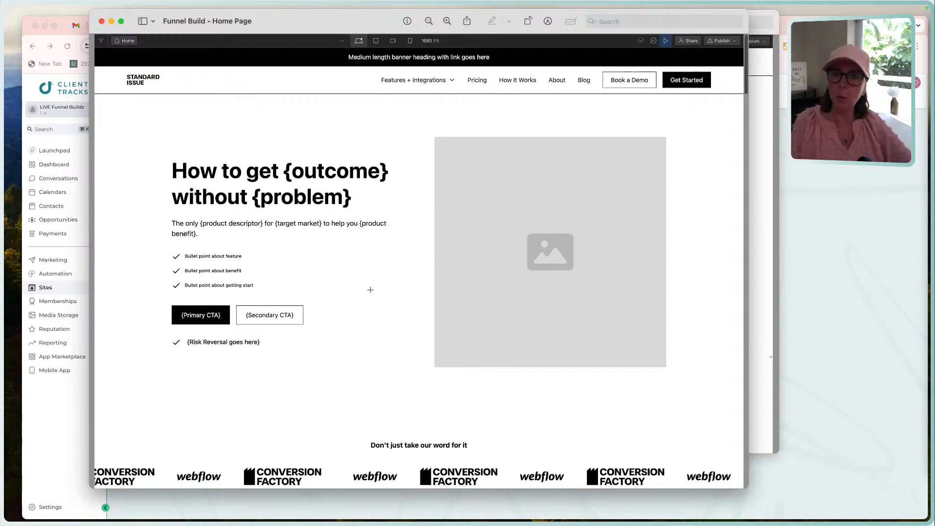
{"action": "scroll", "coordinate": [370, 290], "scroll_direction": "down", "scroll_amount": 3}
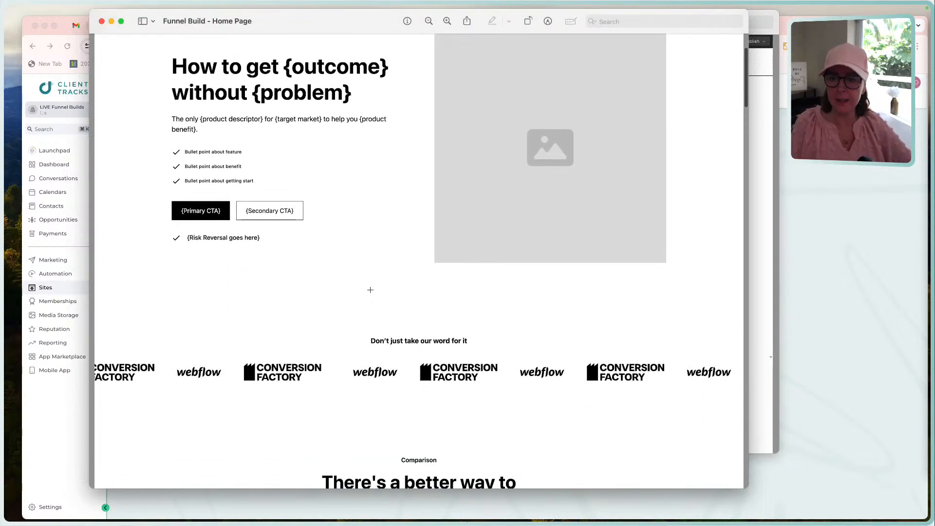
{"action": "scroll", "coordinate": [370, 289], "scroll_direction": "down", "scroll_amount": 5}
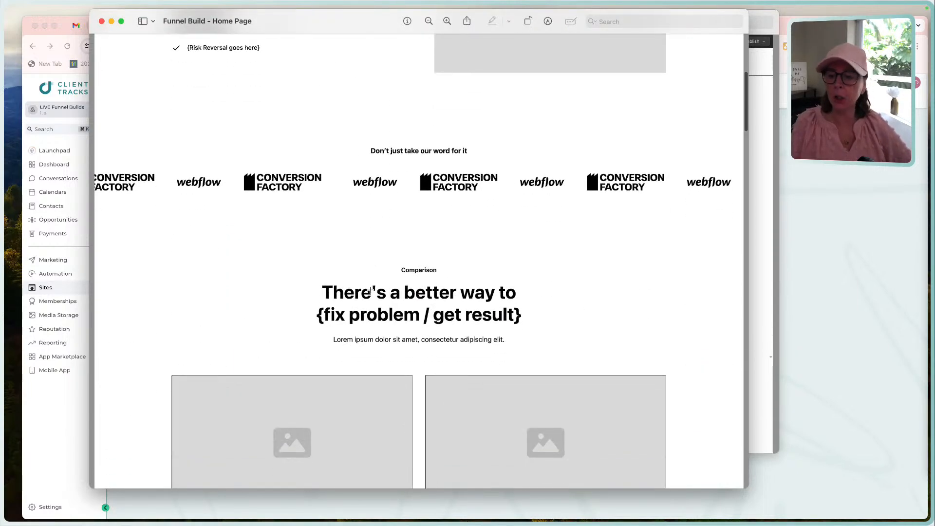
{"action": "scroll", "coordinate": [370, 290], "scroll_direction": "down", "scroll_amount": 6}
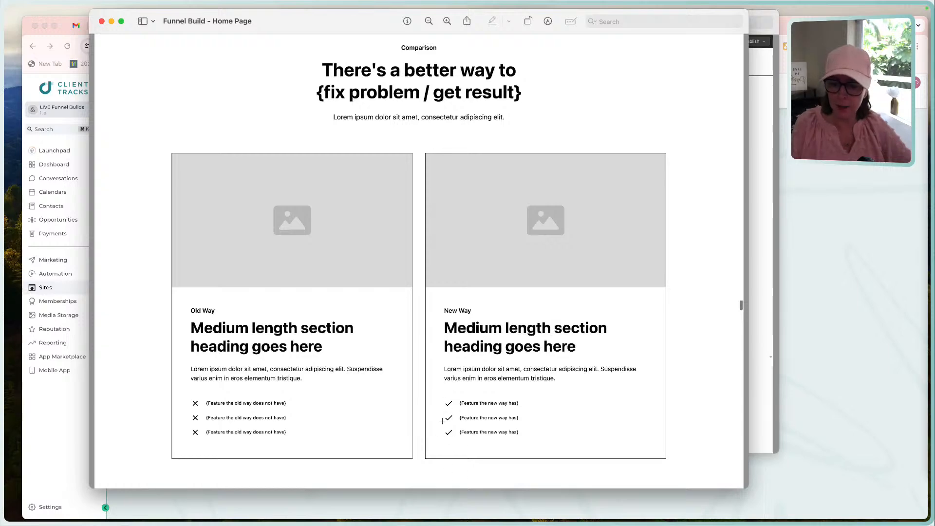
{"action": "scroll", "coordinate": [446, 391], "scroll_direction": "down", "scroll_amount": 2}
{"action": "scroll", "coordinate": [446, 391], "scroll_direction": "down", "scroll_amount": 10}
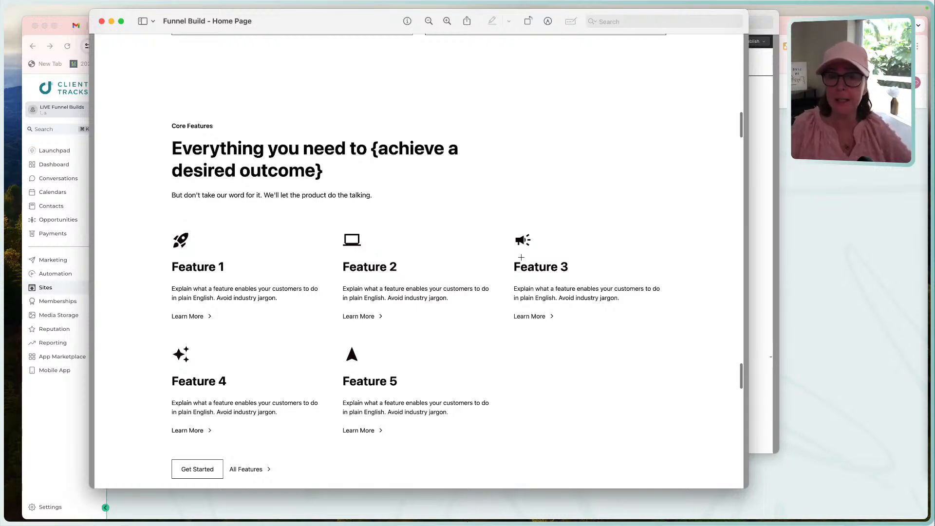
{"action": "left_click", "coordinate": [509, 229]}
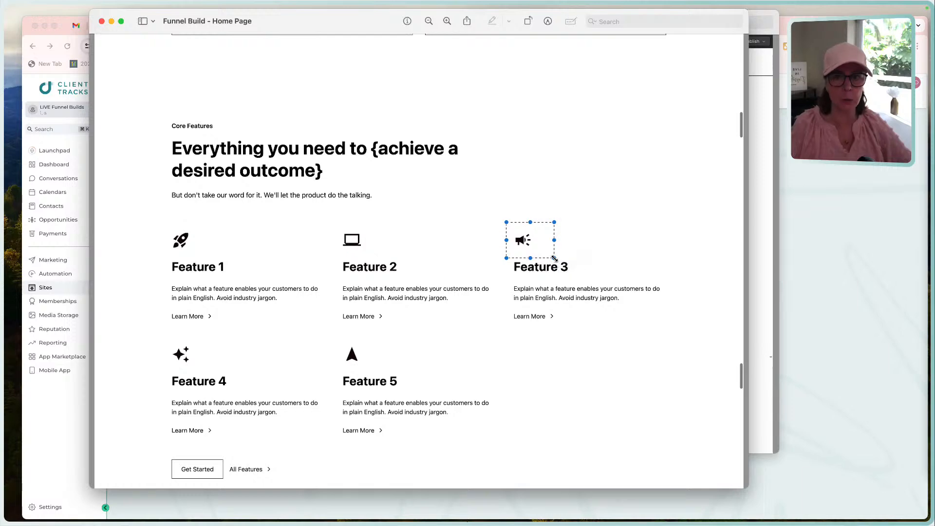
{"action": "left_click", "coordinate": [508, 291]}
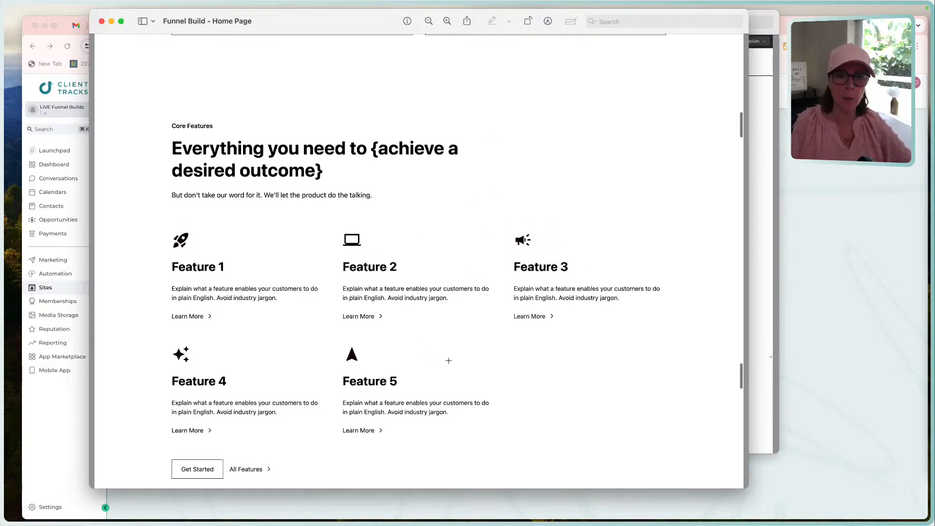
Examine the rest of the home page mockup, frame the social media icons in the footer, and return to the hero.
{"action": "scroll", "coordinate": [448, 361], "scroll_direction": "down", "scroll_amount": 15}
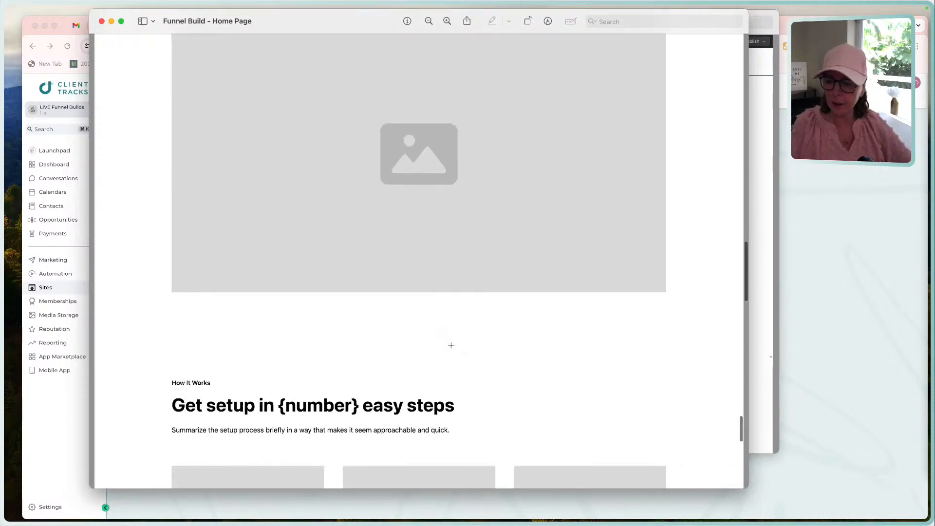
{"action": "scroll", "coordinate": [450, 345], "scroll_direction": "down", "scroll_amount": 8}
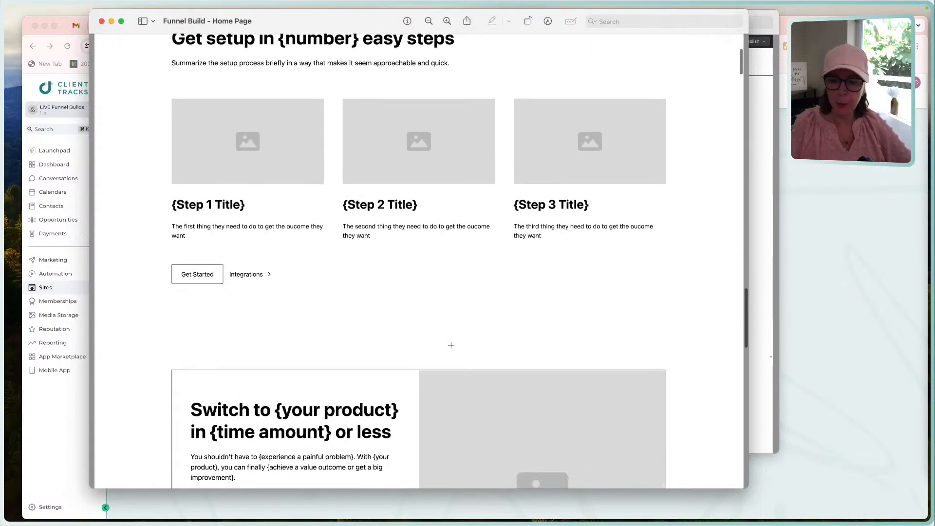
{"action": "scroll", "coordinate": [451, 345], "scroll_direction": "down", "scroll_amount": 10}
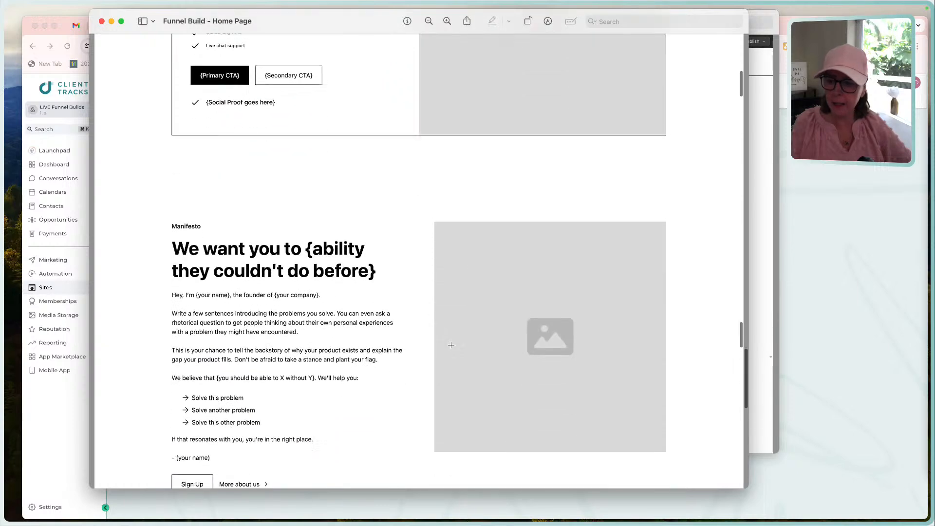
{"action": "scroll", "coordinate": [450, 345], "scroll_direction": "down", "scroll_amount": 8}
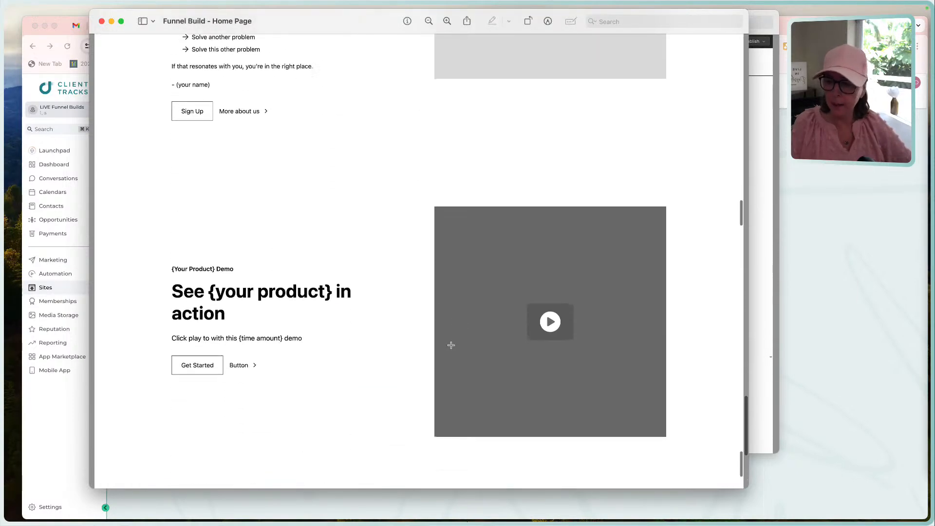
{"action": "scroll", "coordinate": [451, 345], "scroll_direction": "down", "scroll_amount": 8}
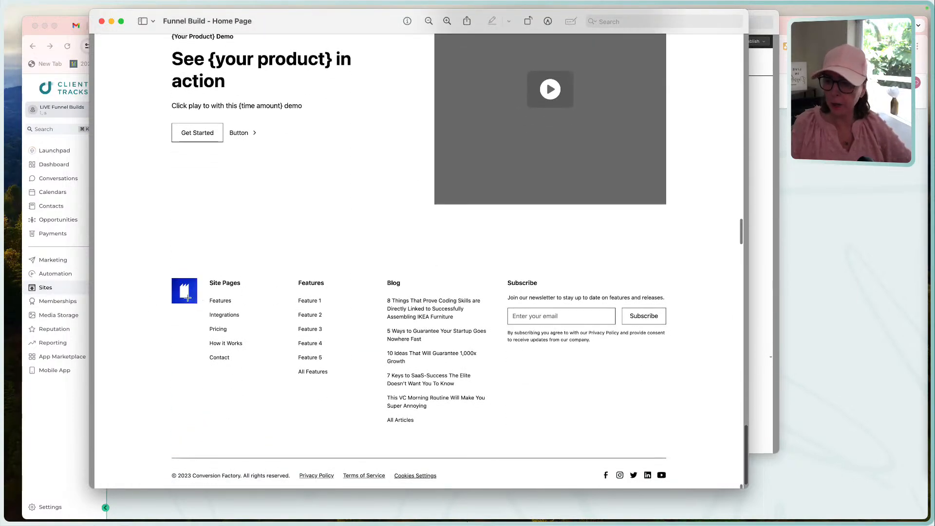
{"action": "scroll", "coordinate": [500, 423], "scroll_direction": "down", "scroll_amount": 1}
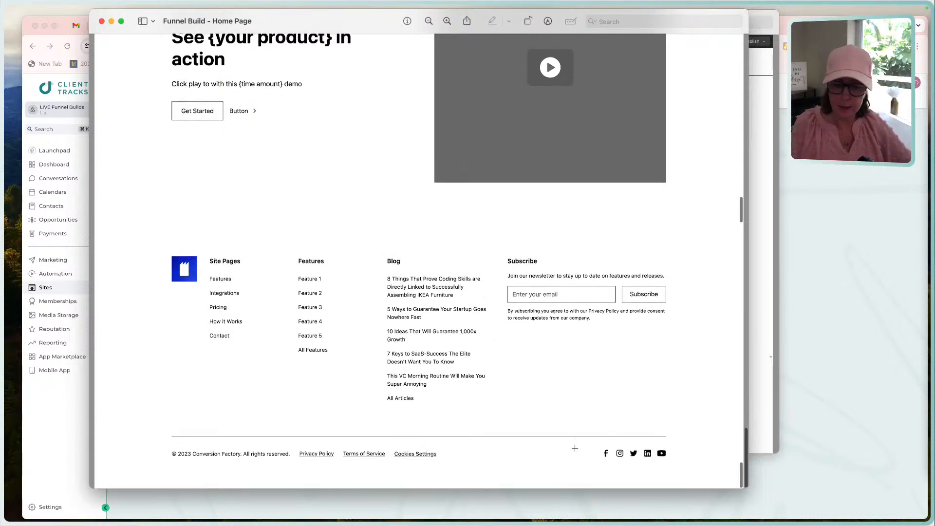
{"action": "left_click_drag", "start_coordinate": [574, 441], "coordinate": [679, 467]}
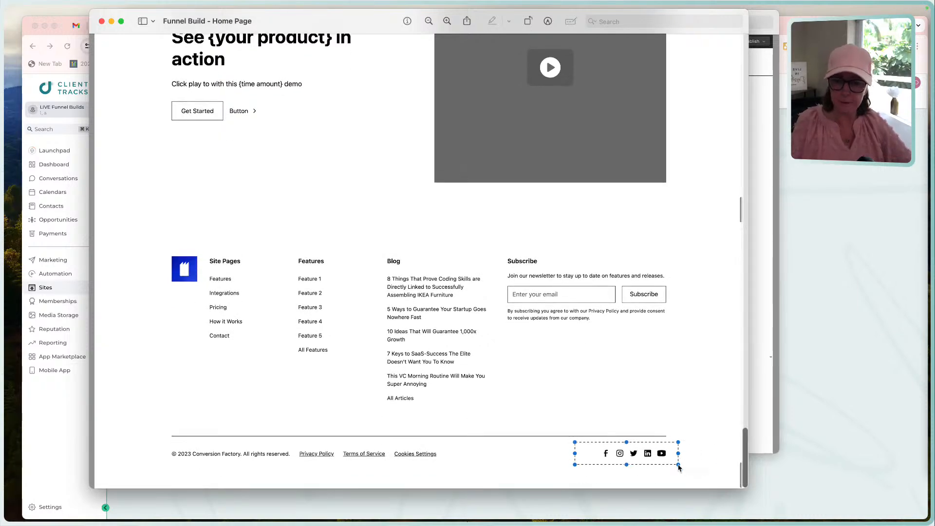
{"action": "scroll", "coordinate": [596, 358], "scroll_direction": "up", "scroll_amount": 10}
{"action": "scroll", "coordinate": [597, 358], "scroll_direction": "up", "scroll_amount": 20}
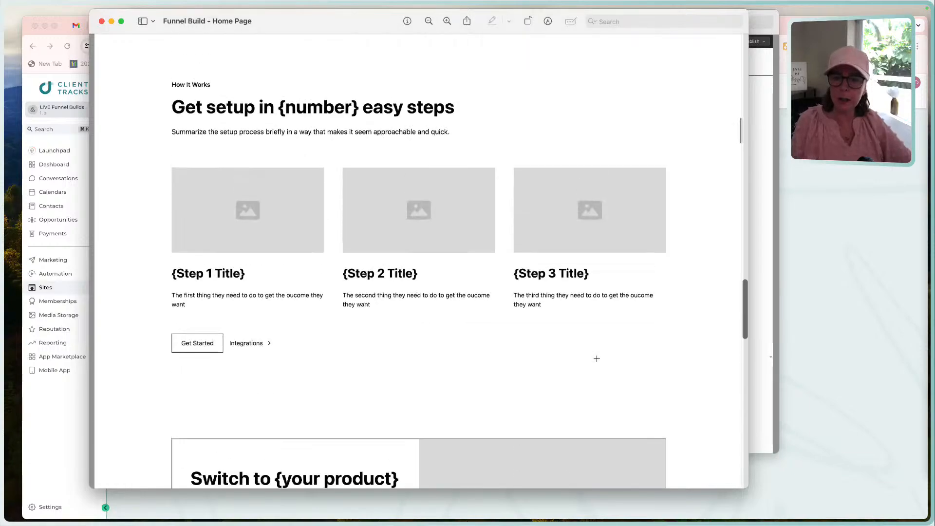
{"action": "scroll", "coordinate": [596, 359], "scroll_direction": "up", "scroll_amount": 20}
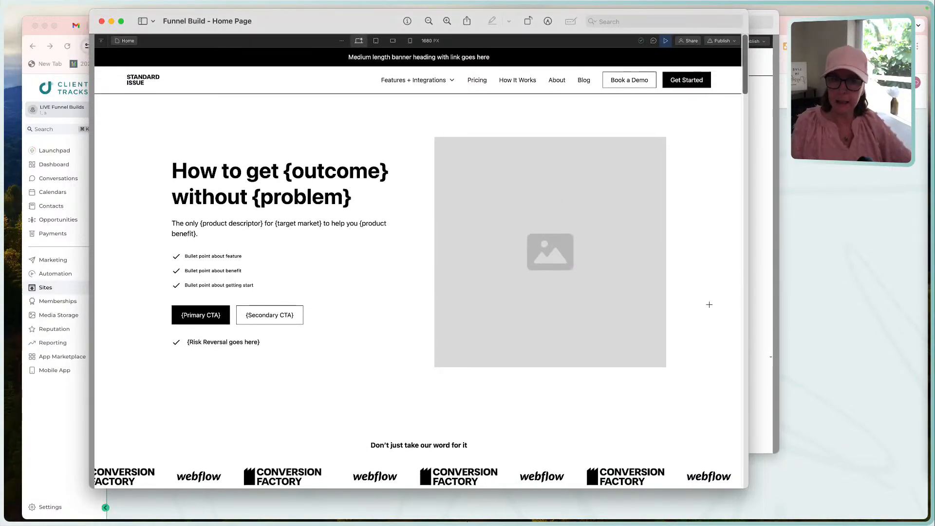
Bring the About Page mockup to the front and frame the social icons under the Head of Sales profile in Our team.
{"action": "left_click", "coordinate": [754, 228]}
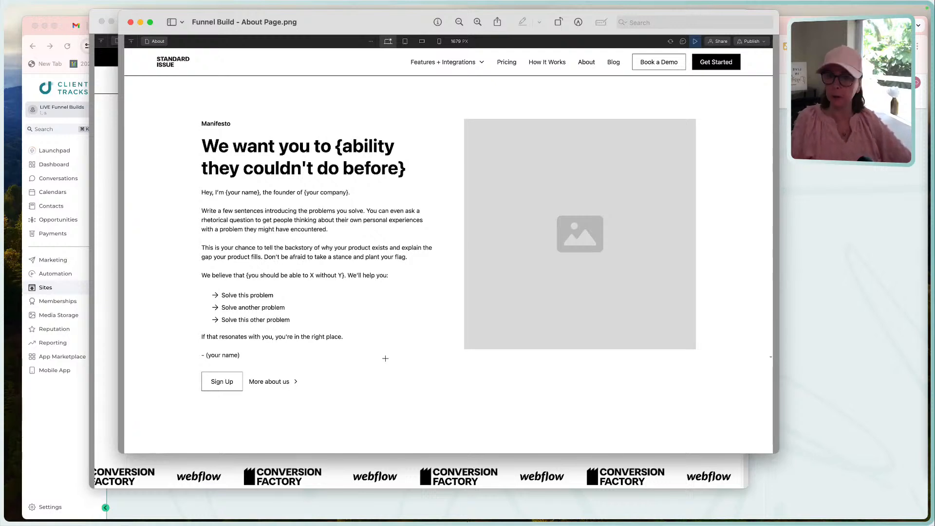
{"action": "scroll", "coordinate": [385, 359], "scroll_direction": "down", "scroll_amount": 10}
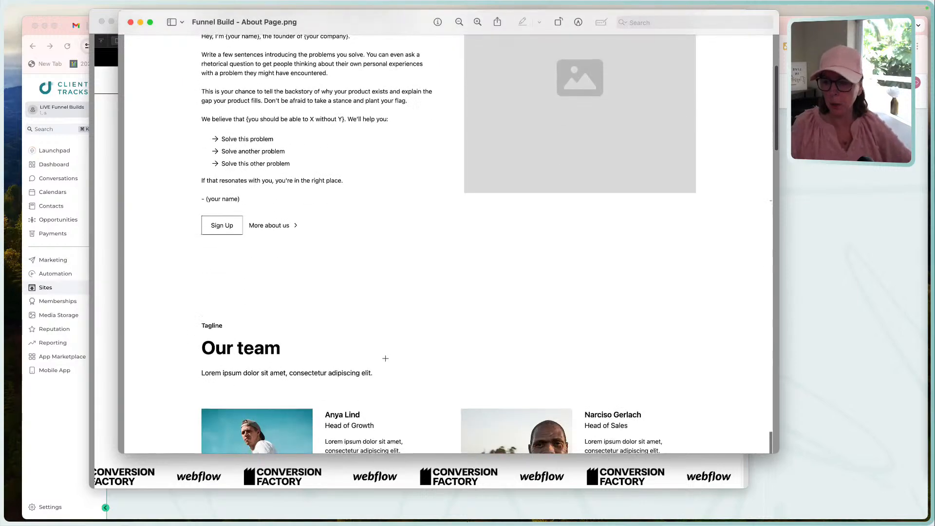
{"action": "scroll", "coordinate": [384, 358], "scroll_direction": "down", "scroll_amount": 2}
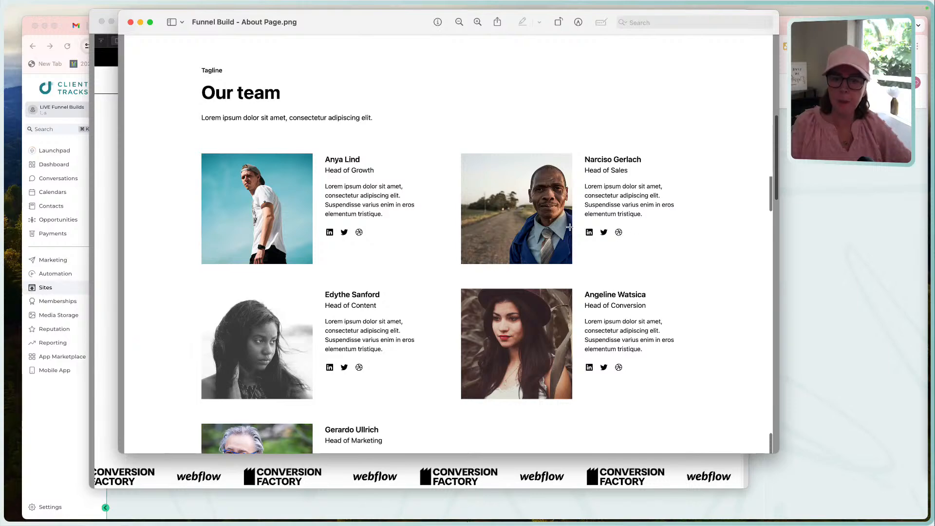
{"action": "left_click_drag", "start_coordinate": [579, 221], "coordinate": [645, 238]}
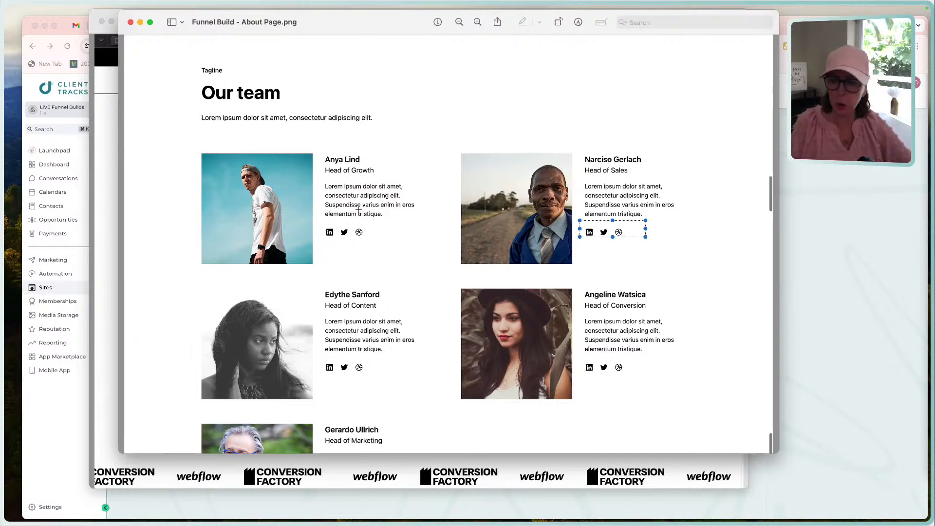
Examine the About page's testimonial, FAQs and footer, and frame the Blog links column in the footer.
{"action": "scroll", "coordinate": [432, 272], "scroll_direction": "down", "scroll_amount": 7}
{"action": "scroll", "coordinate": [433, 272], "scroll_direction": "down", "scroll_amount": 20}
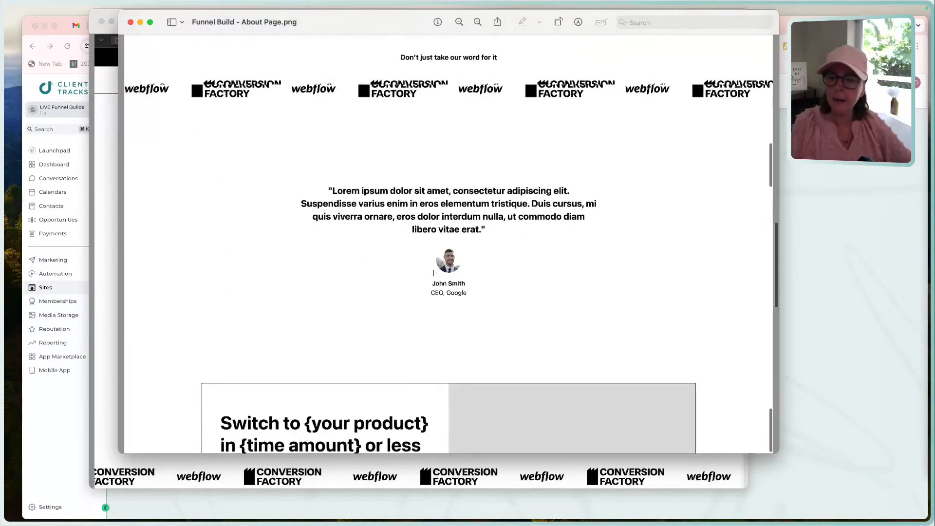
{"action": "scroll", "coordinate": [433, 273], "scroll_direction": "down", "scroll_amount": 15}
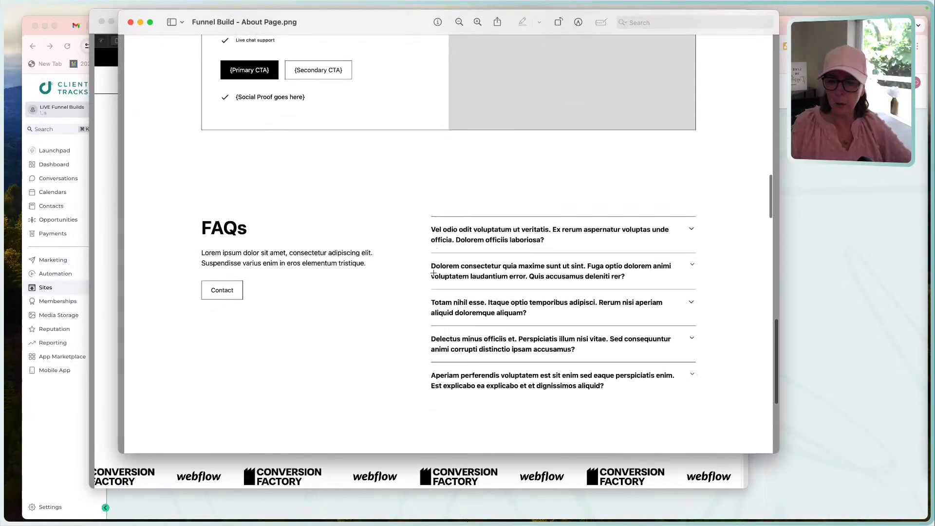
{"action": "scroll", "coordinate": [524, 339], "scroll_direction": "down", "scroll_amount": 3}
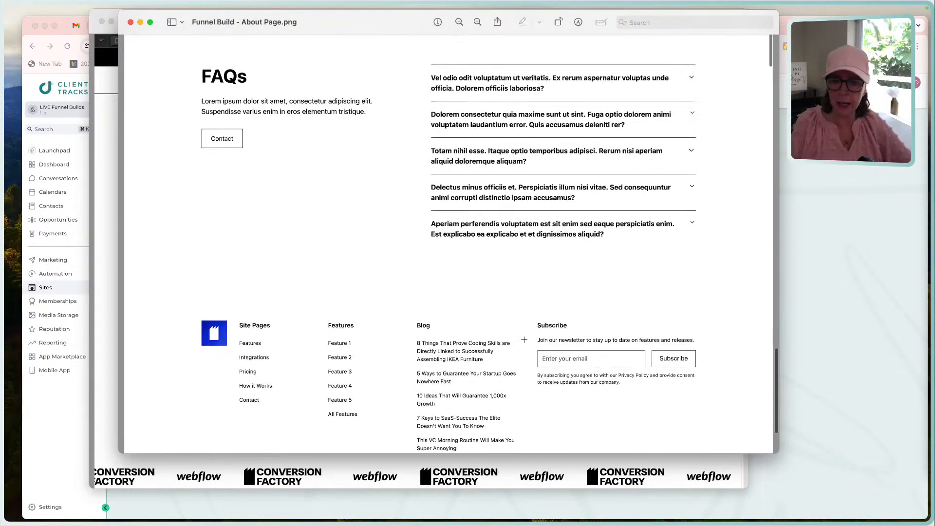
{"action": "scroll", "coordinate": [387, 286], "scroll_direction": "down", "scroll_amount": 4}
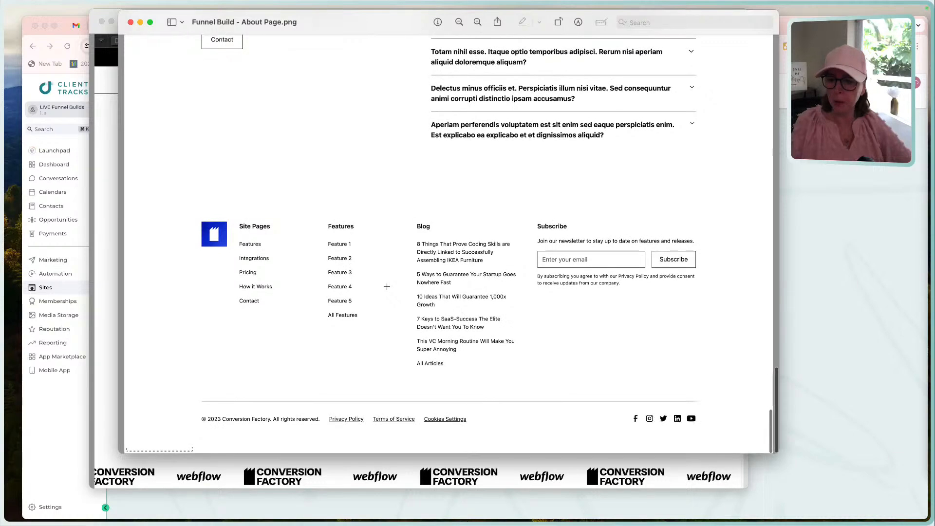
{"action": "left_click_drag", "start_coordinate": [396, 212], "coordinate": [523, 383]}
Close the About Page mockup and shift the Home Page mockup window slightly to the right.
{"action": "scroll", "coordinate": [434, 266], "scroll_direction": "up", "scroll_amount": 20}
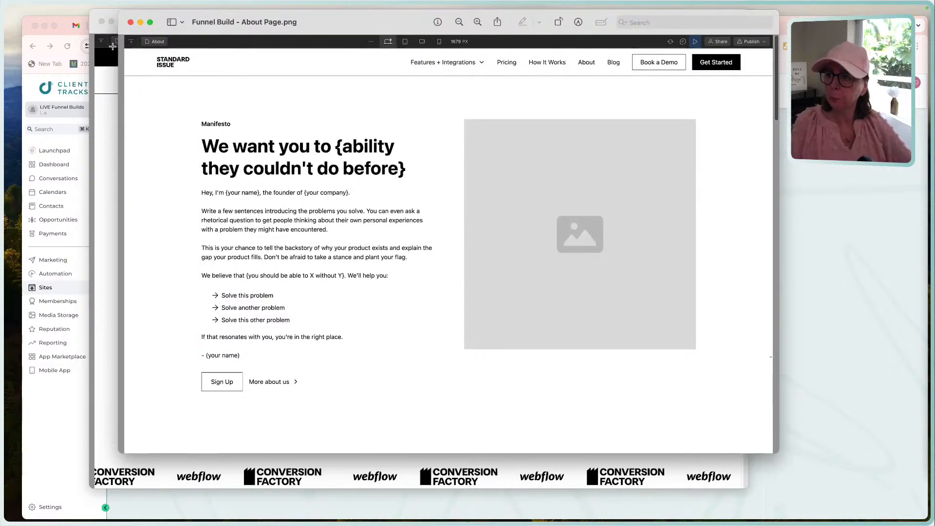
{"action": "left_click", "coordinate": [130, 22]}
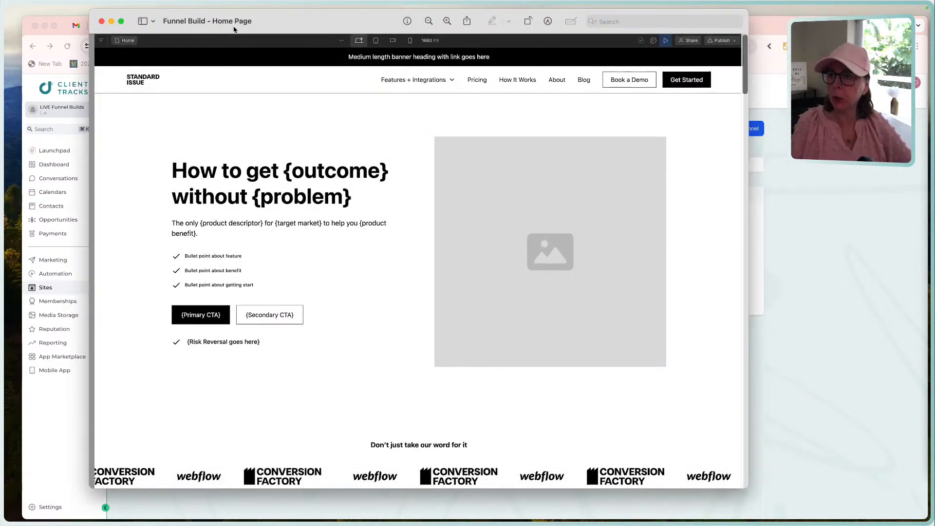
{"action": "scroll", "coordinate": [271, 157], "scroll_direction": "up", "scroll_amount": 1}
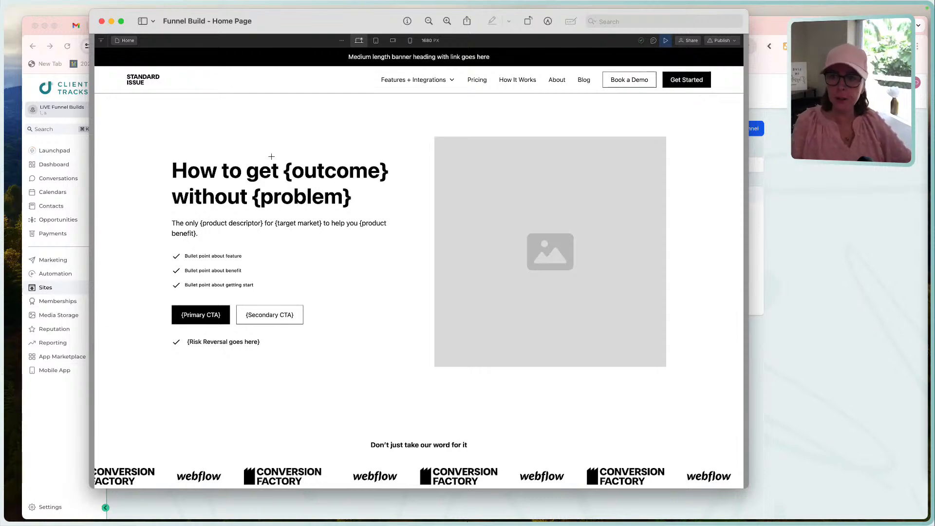
{"action": "left_click_drag", "start_coordinate": [319, 27], "coordinate": [372, 26]}
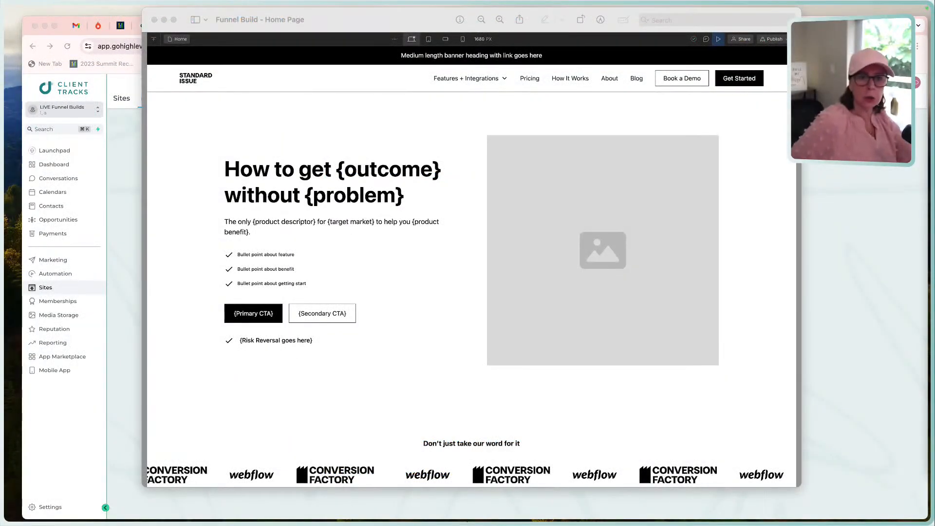
Switch to the Chrome browser and open pamelajoandale.com in a new tab.
{"action": "left_click", "coordinate": [854, 93]}
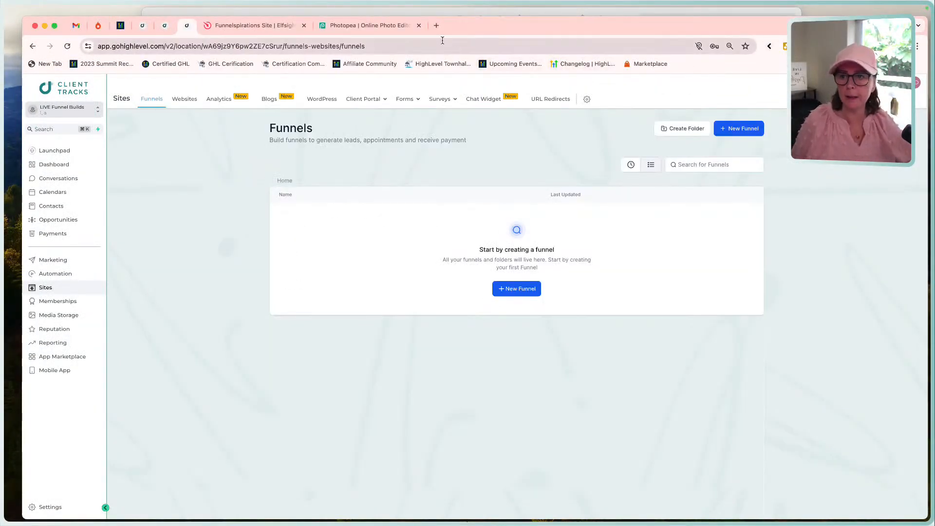
{"action": "left_click", "coordinate": [436, 26]}
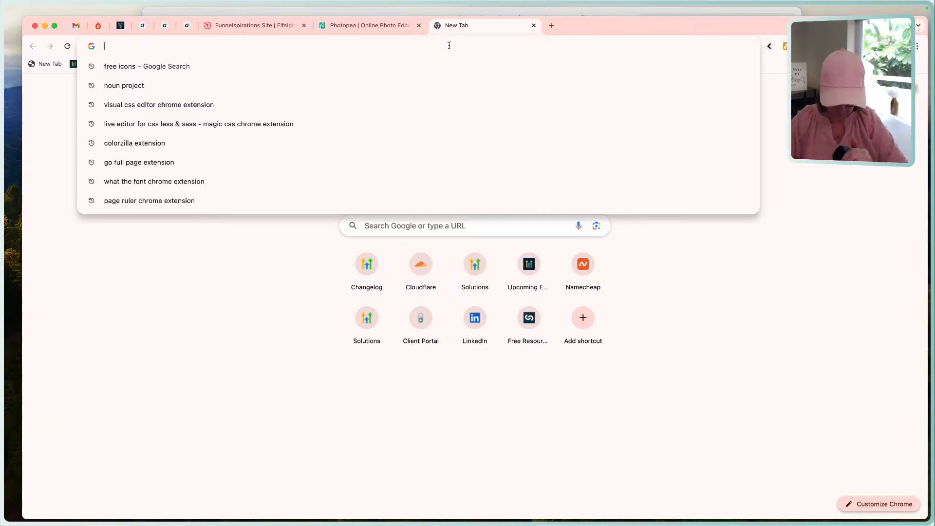
{"action": "type", "text": "pame"}
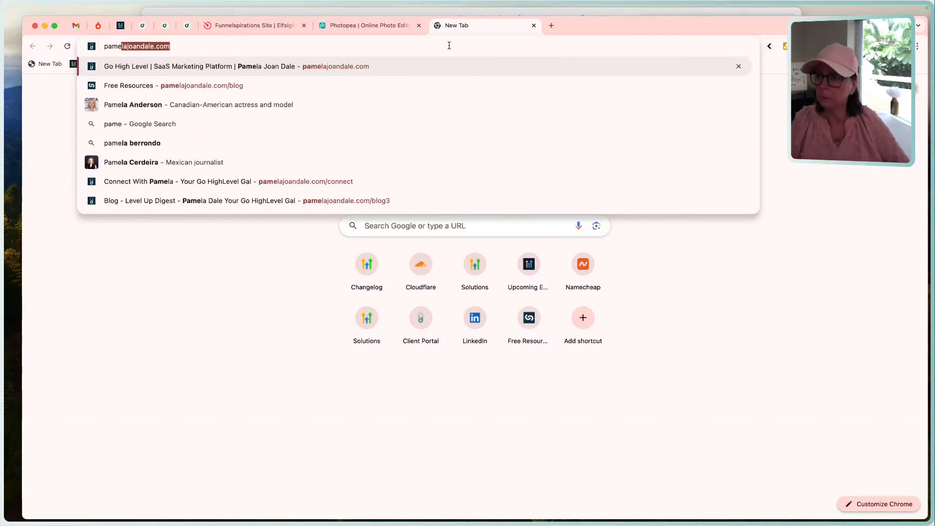
{"action": "key", "text": "Return"}
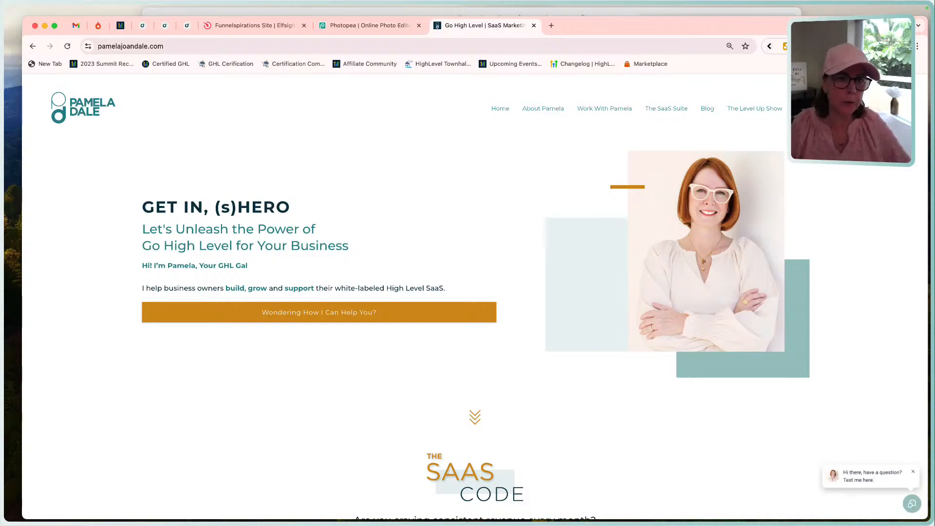
Sample the teal of the "Let's Unleash the Power of" heading with the page color eyedropper and dismiss the newsletter popup.
{"action": "left_click", "coordinate": [856, 46]}
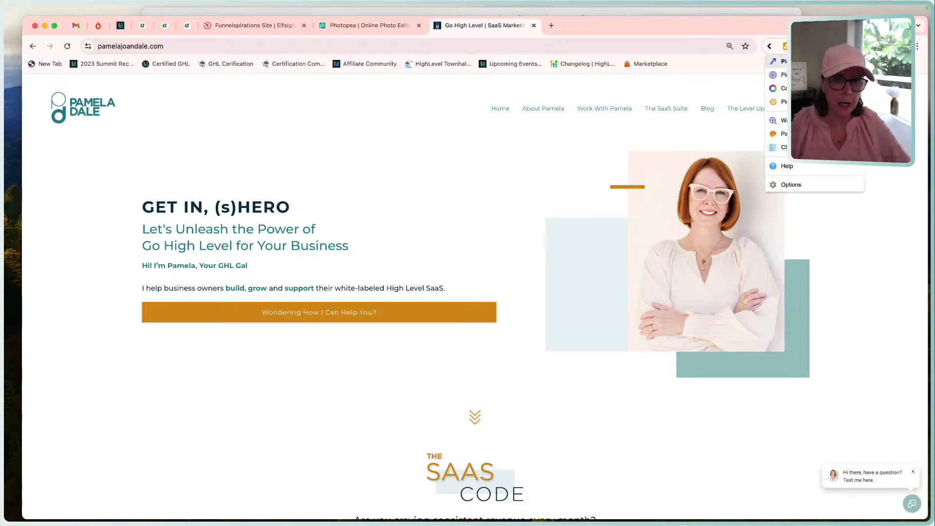
{"action": "left_click", "coordinate": [783, 62]}
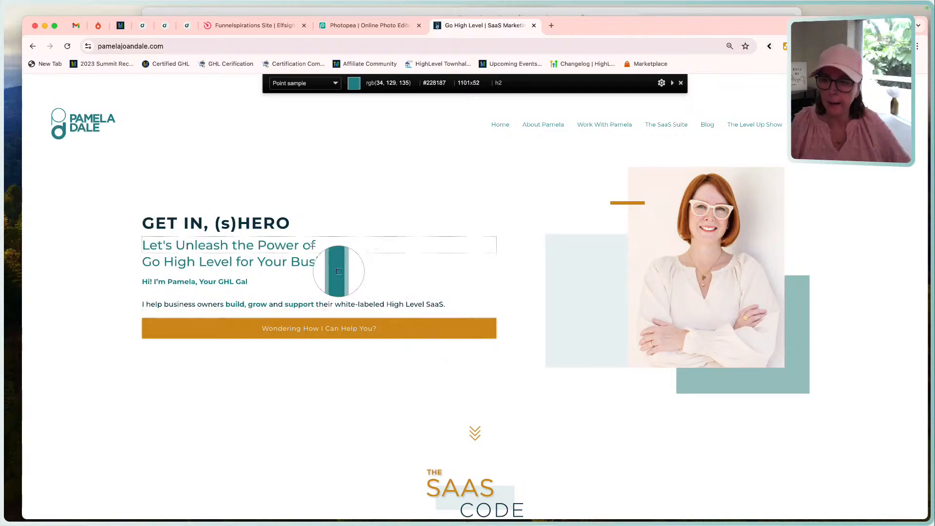
{"action": "left_click", "coordinate": [313, 246]}
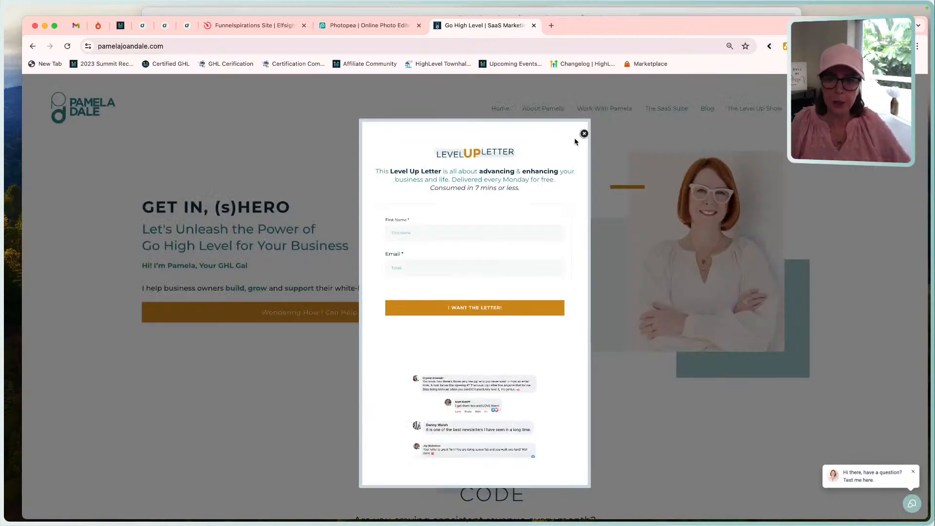
{"action": "left_click", "coordinate": [583, 134]}
Open the sampled color in the color picker and set its hex value to 248188.
{"action": "left_click", "coordinate": [784, 46]}
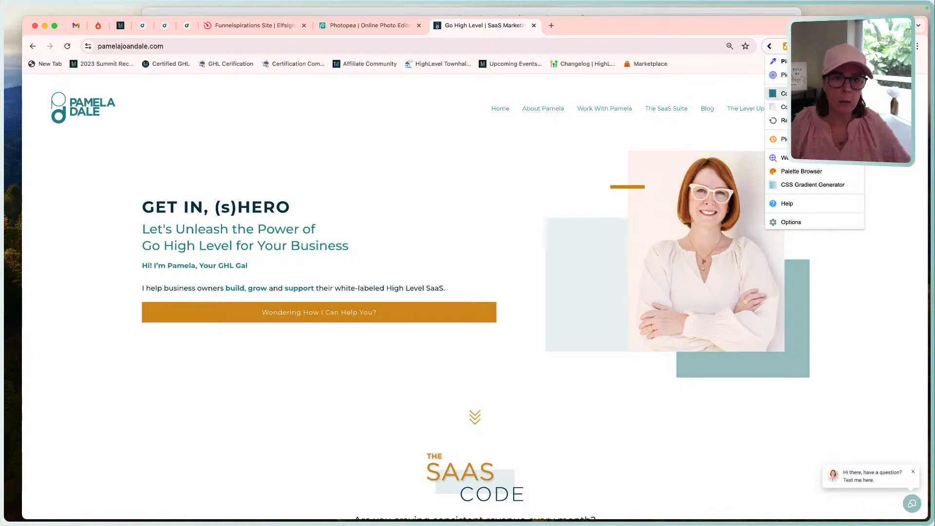
{"action": "left_click", "coordinate": [782, 93]}
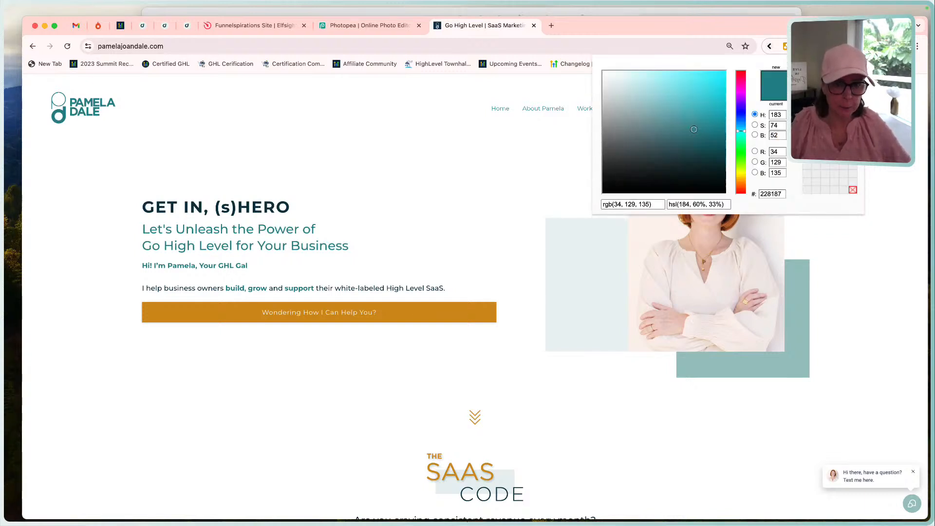
{"action": "double_click", "coordinate": [783, 195]}
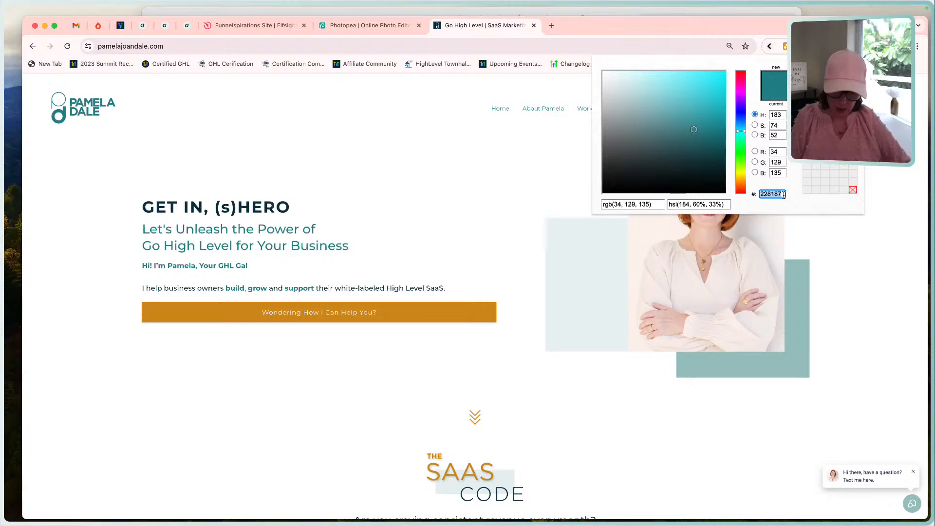
{"action": "type", "text": "248"}
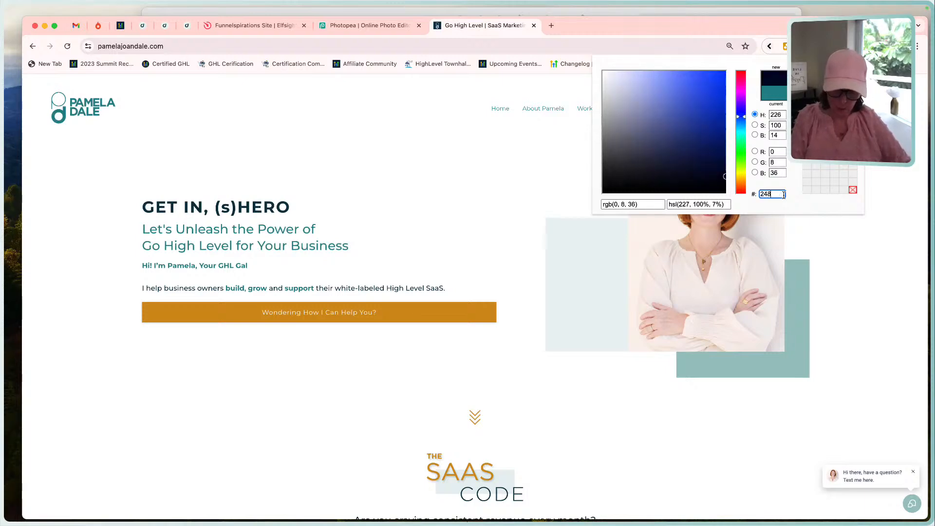
{"action": "type", "text": "188"}
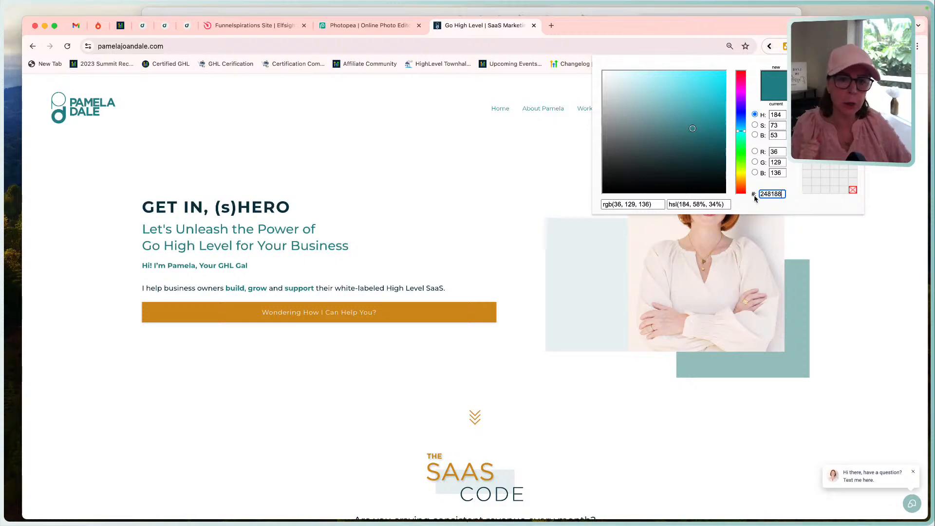
Reopen the color picker extension, restore the teal sampled from the heading, and select its hex code 228187.
{"action": "left_click", "coordinate": [829, 77]}
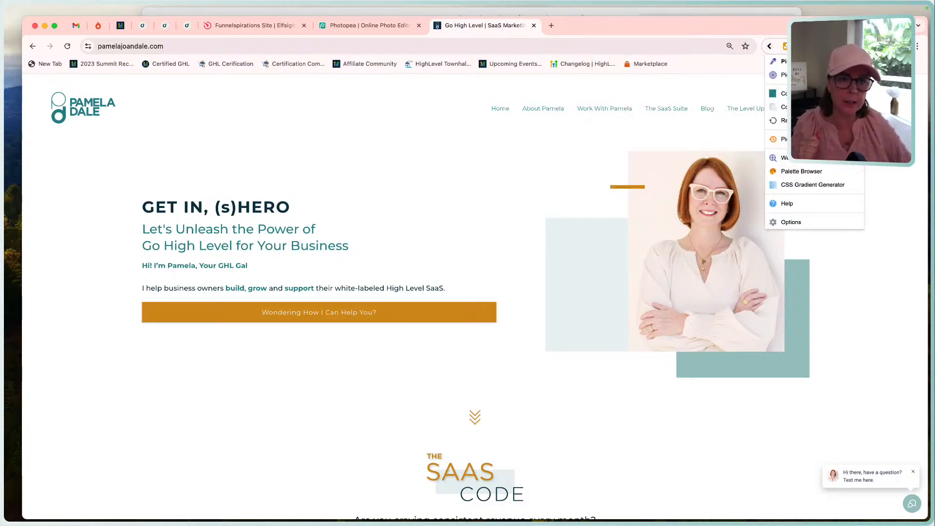
{"action": "left_click", "coordinate": [813, 62]}
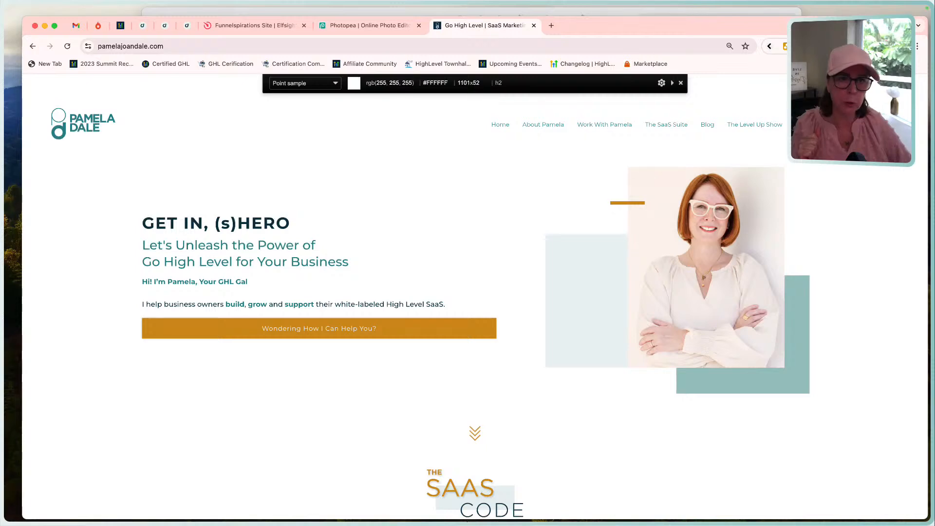
{"action": "left_click", "coordinate": [857, 47]}
{"action": "left_click", "coordinate": [813, 93]}
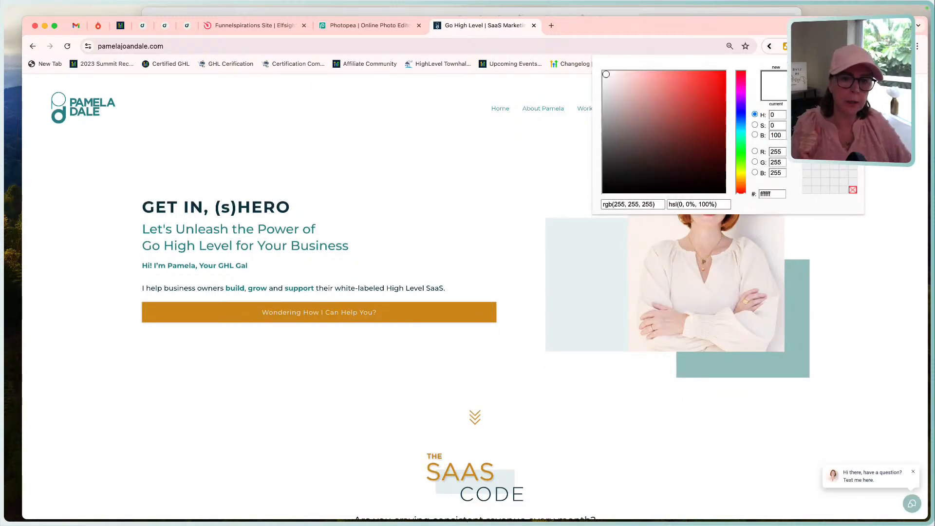
{"action": "left_click", "coordinate": [806, 116]}
{"action": "left_click", "coordinate": [771, 194]}
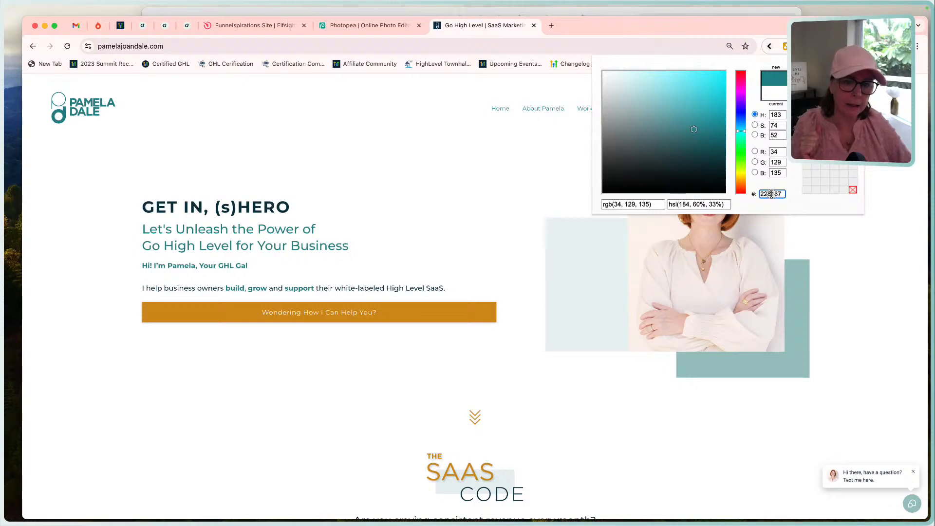
{"action": "double_click", "coordinate": [771, 194]}
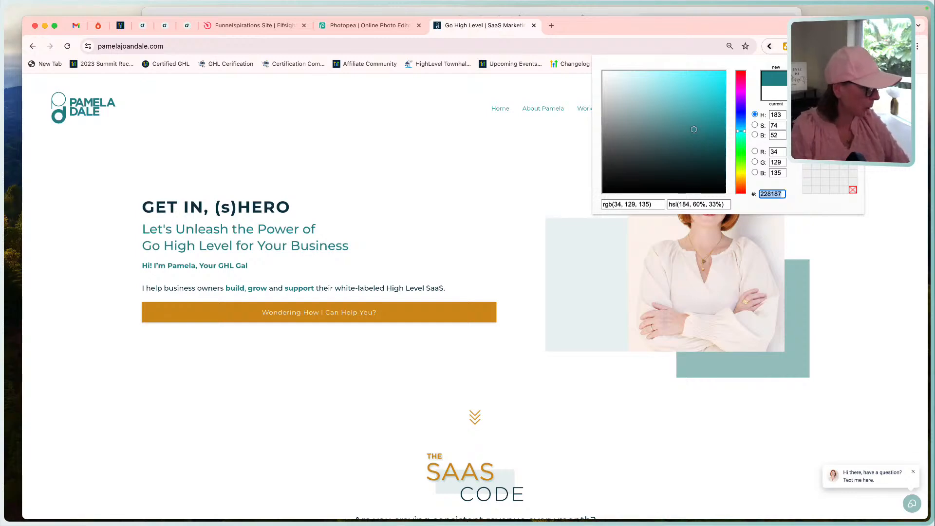
Switch to Notes, examine the call-to-action lines and color codes in the PJD Brand note, and minimize its window.
{"action": "key", "text": "super+Tab"}
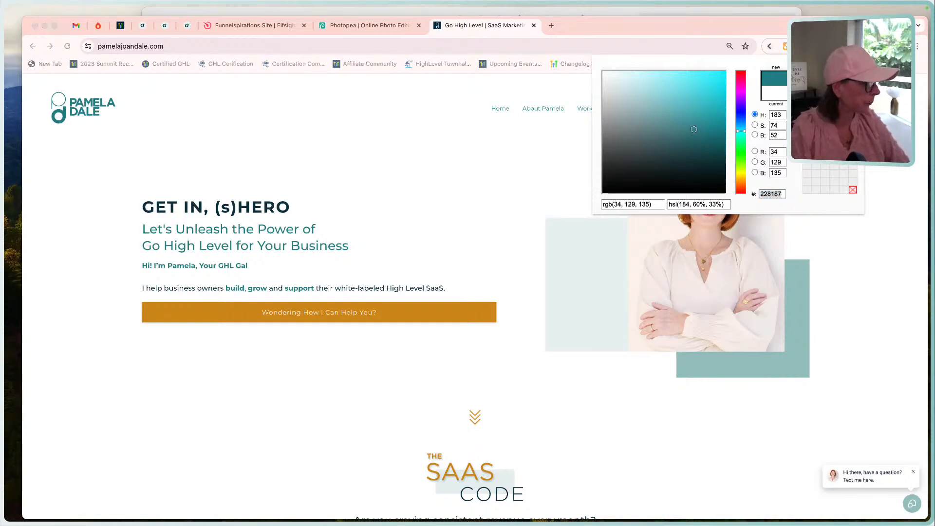
{"action": "left_click_drag", "start_coordinate": [929, 18], "coordinate": [469, 60]}
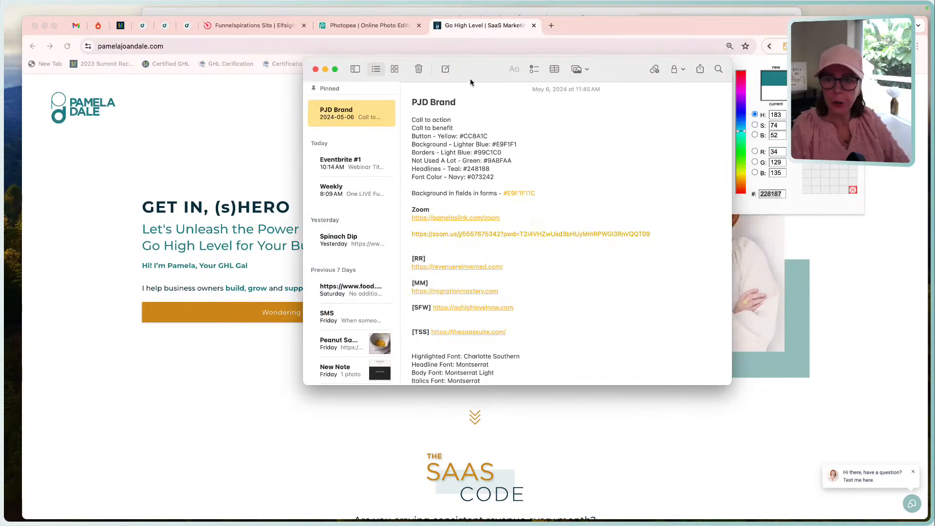
{"action": "left_click", "coordinate": [410, 118]}
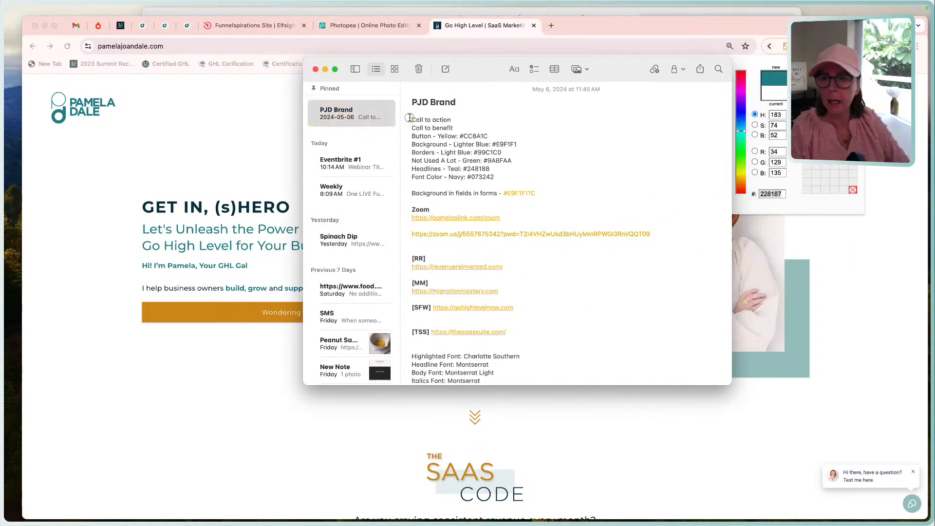
{"action": "left_click_drag", "start_coordinate": [455, 128], "coordinate": [404, 116]}
{"action": "left_click", "coordinate": [457, 124]}
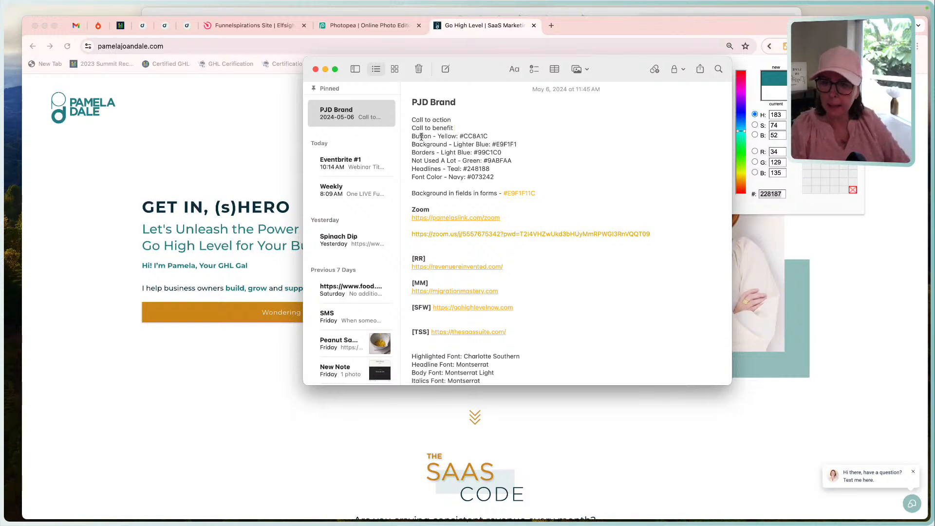
{"action": "left_click", "coordinate": [432, 169]}
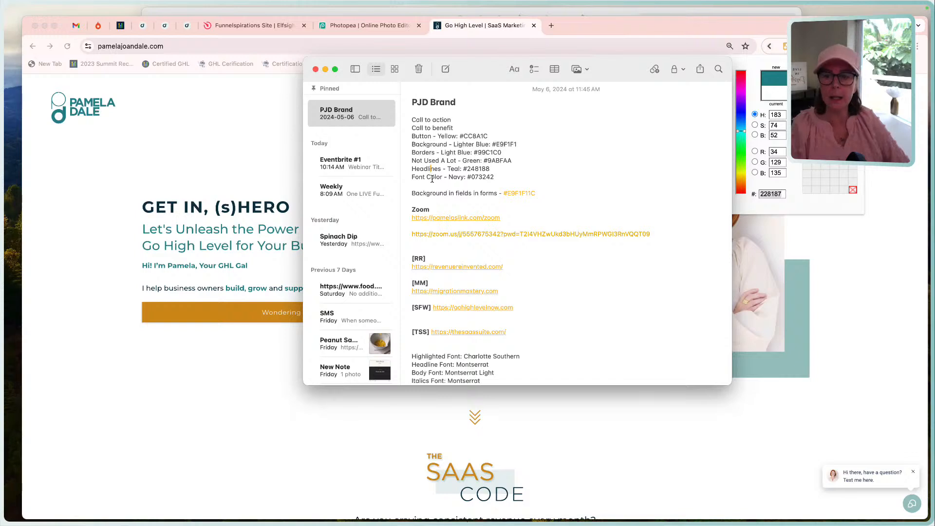
{"action": "left_click", "coordinate": [541, 193]}
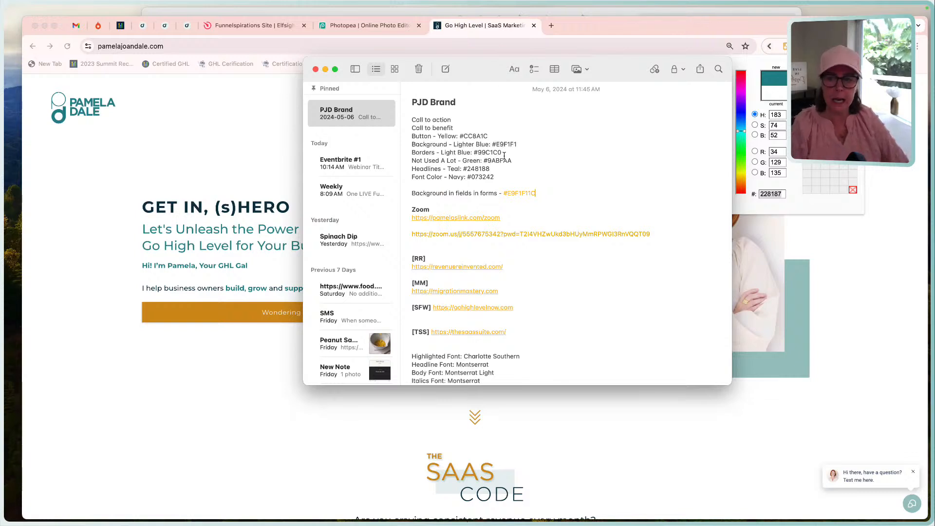
{"action": "left_click", "coordinate": [325, 69]}
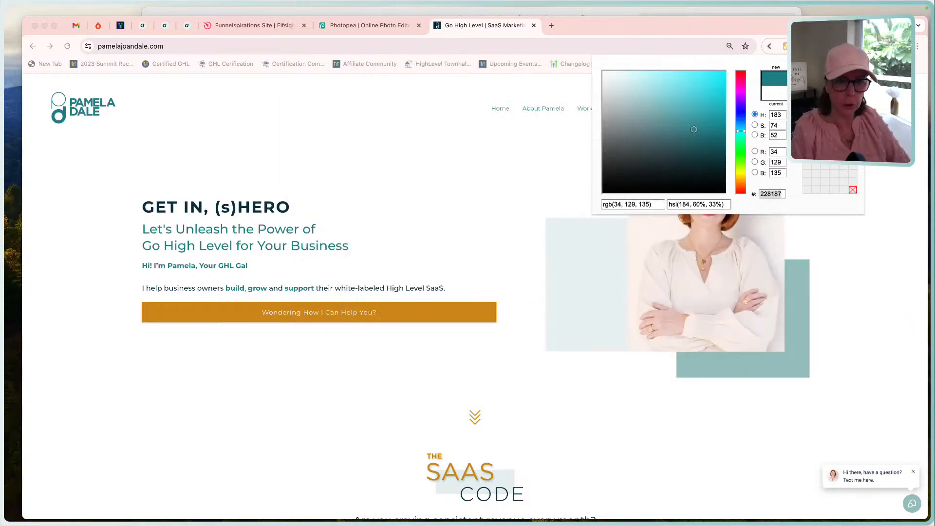
Leave the color picker, turn on the font identification extension, and check the fonts in the website's hero section.
{"action": "left_click", "coordinate": [825, 93]}
{"action": "left_click", "coordinate": [825, 93]}
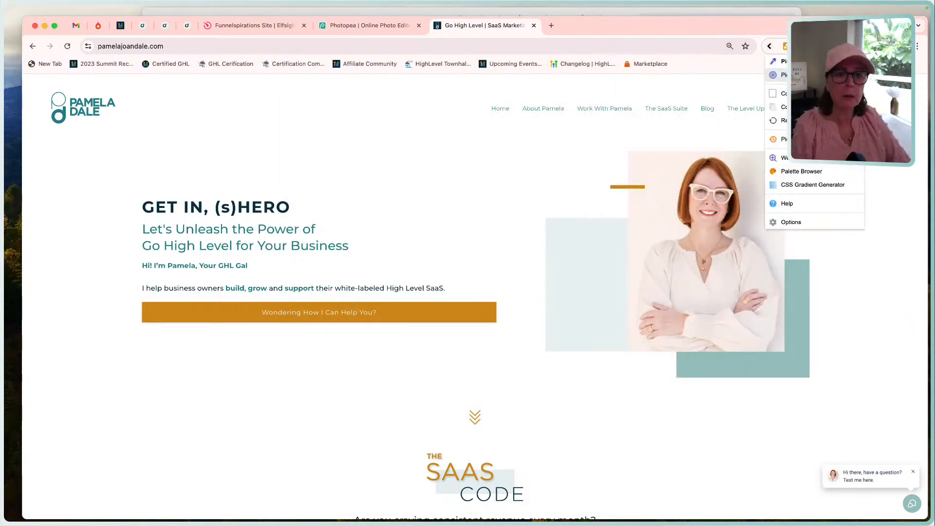
{"action": "left_click", "coordinate": [839, 46]}
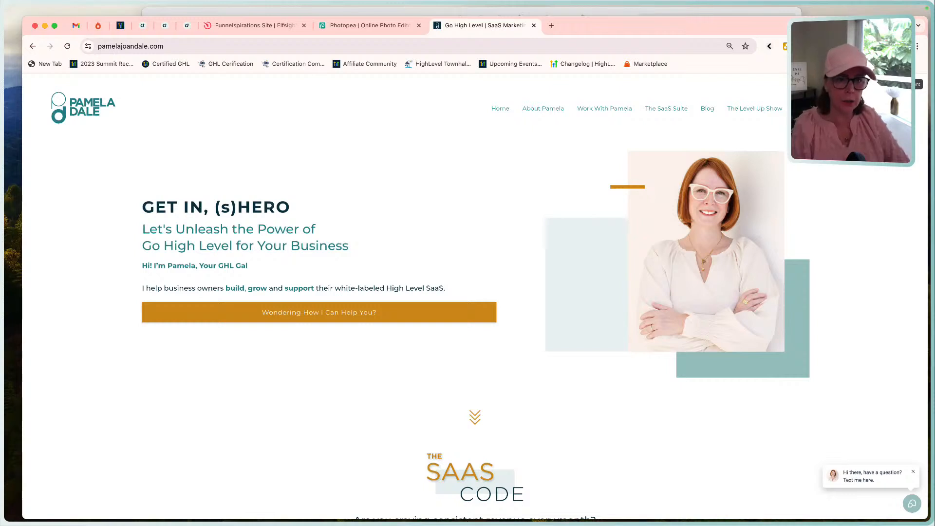
{"action": "mouse_move", "coordinate": [617, 108]}
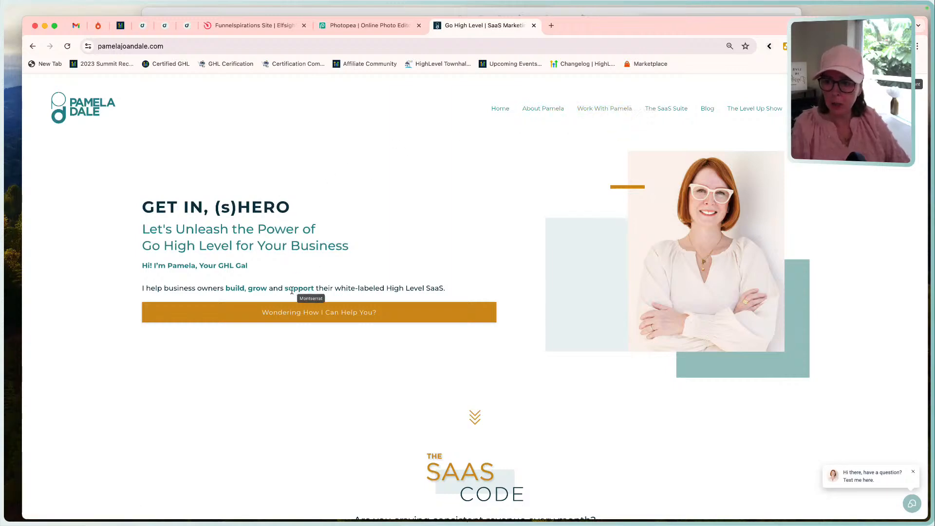
{"action": "scroll", "coordinate": [302, 311], "scroll_direction": "down", "scroll_amount": 2}
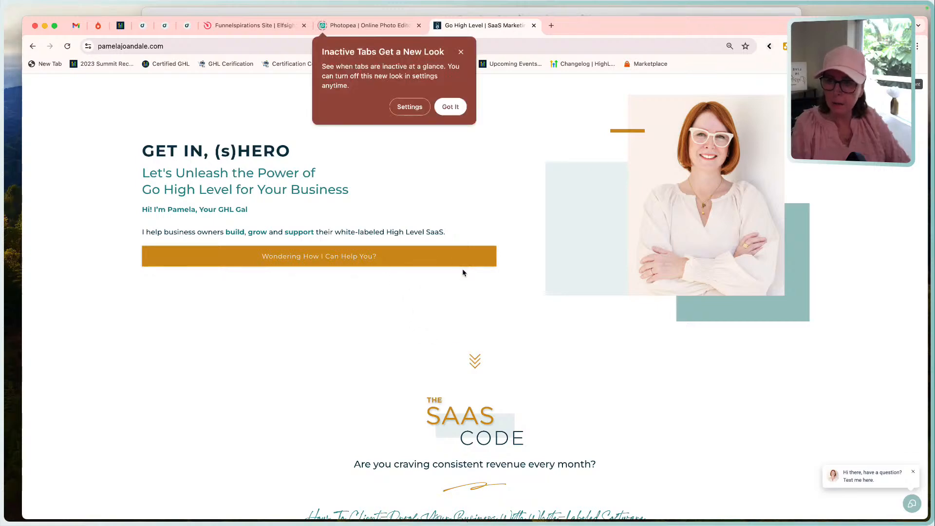
{"action": "left_click", "coordinate": [461, 52]}
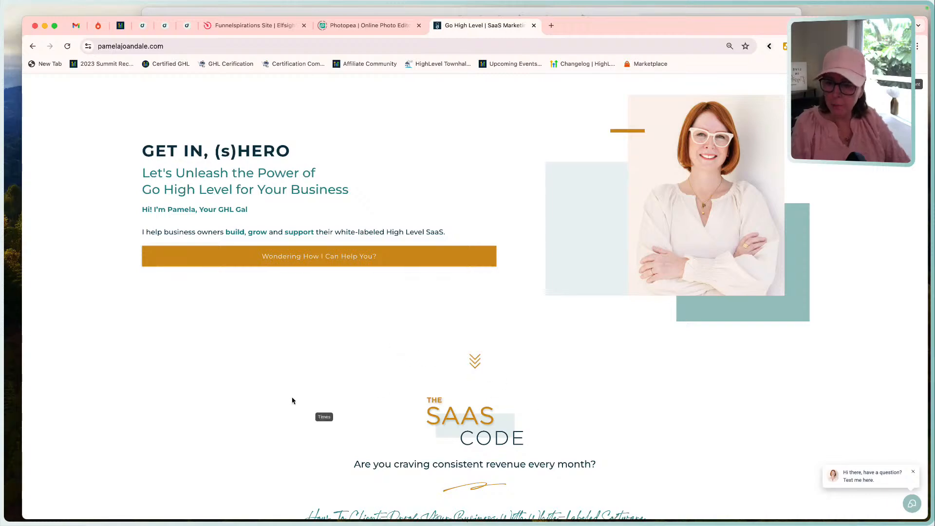
Examine the fonts of the headings, form button and body text in the SaaS Code and Profitability sections.
{"action": "scroll", "coordinate": [328, 384], "scroll_direction": "down", "scroll_amount": 3}
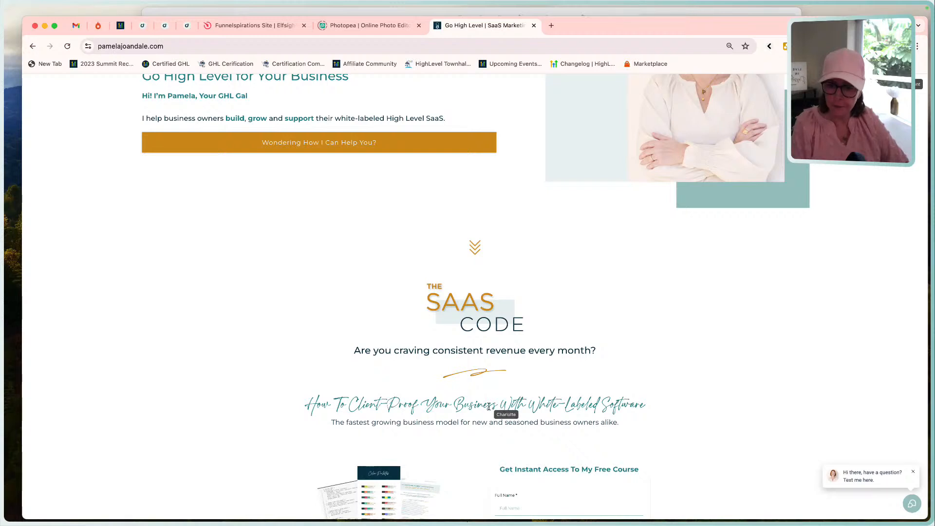
{"action": "scroll", "coordinate": [489, 406], "scroll_direction": "down", "scroll_amount": 2}
{"action": "scroll", "coordinate": [489, 406], "scroll_direction": "down", "scroll_amount": 2}
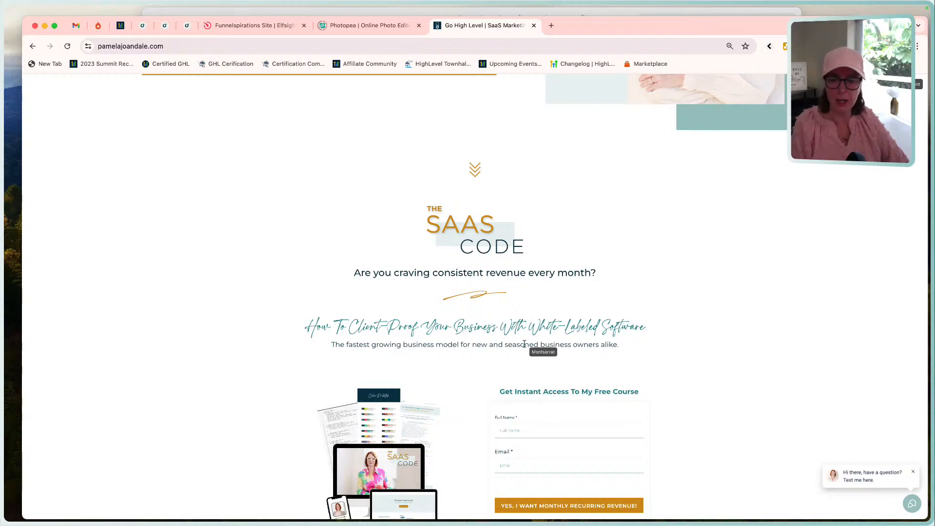
{"action": "scroll", "coordinate": [538, 389], "scroll_direction": "down", "scroll_amount": 4}
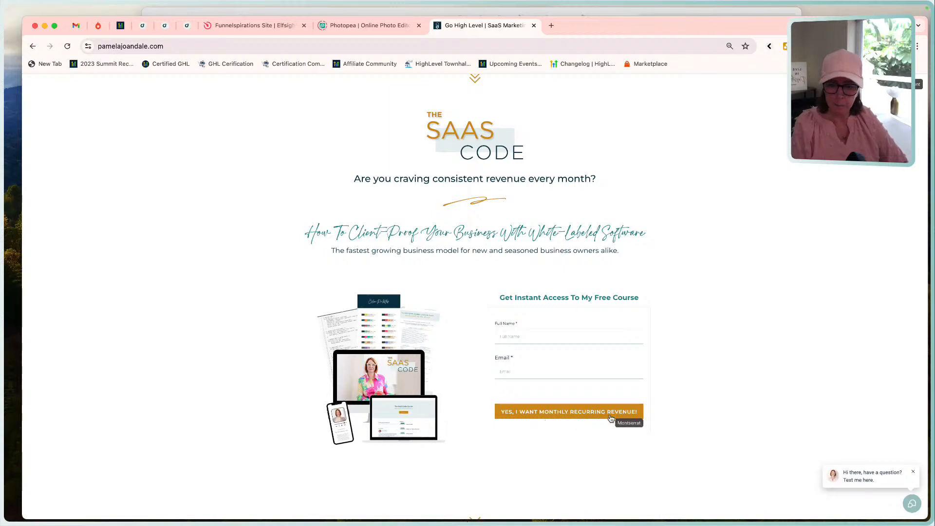
{"action": "scroll", "coordinate": [535, 413], "scroll_direction": "down", "scroll_amount": 1}
{"action": "scroll", "coordinate": [535, 413], "scroll_direction": "down", "scroll_amount": 15}
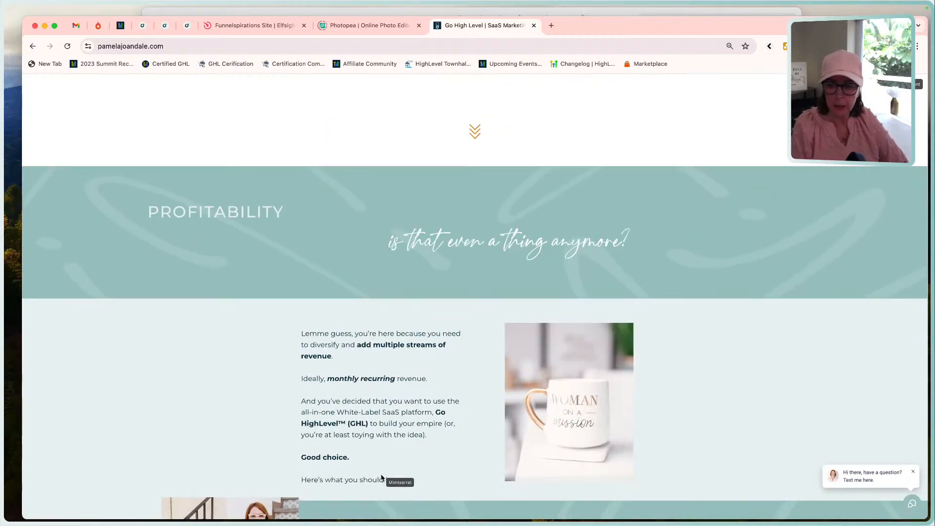
{"action": "scroll", "coordinate": [386, 364], "scroll_direction": "down", "scroll_amount": 6}
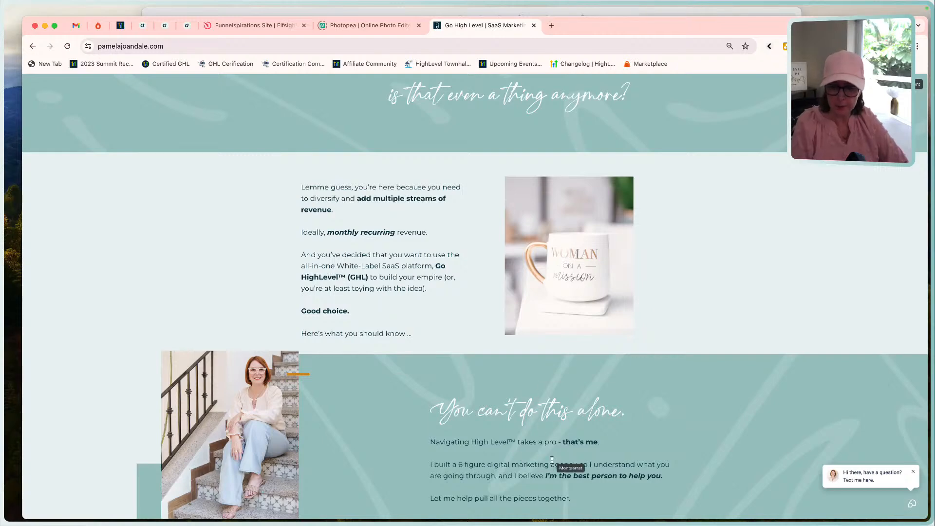
{"action": "scroll", "coordinate": [552, 463], "scroll_direction": "up", "scroll_amount": 20}
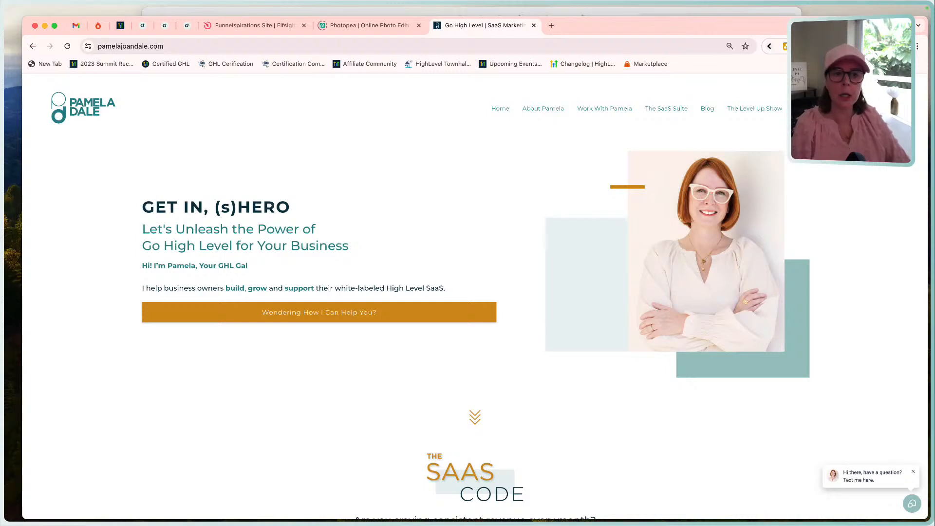
Measure the hero portrait with the page ruler extension and frame the hero image placeholder in the Funnel Build - Home Page mockup.
{"action": "left_click", "coordinate": [787, 46]}
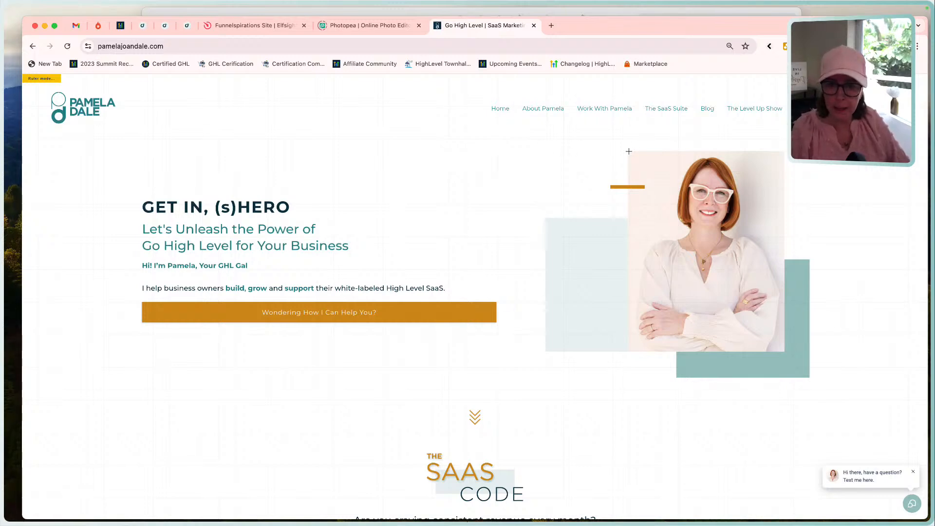
{"action": "mouse_move", "coordinate": [628, 151]}
{"action": "left_mouse_down"}
{"action": "mouse_move", "coordinate": [725, 210]}
{"action": "mouse_move", "coordinate": [728, 269]}
{"action": "mouse_move", "coordinate": [784, 351]}
{"action": "left_mouse_up"}
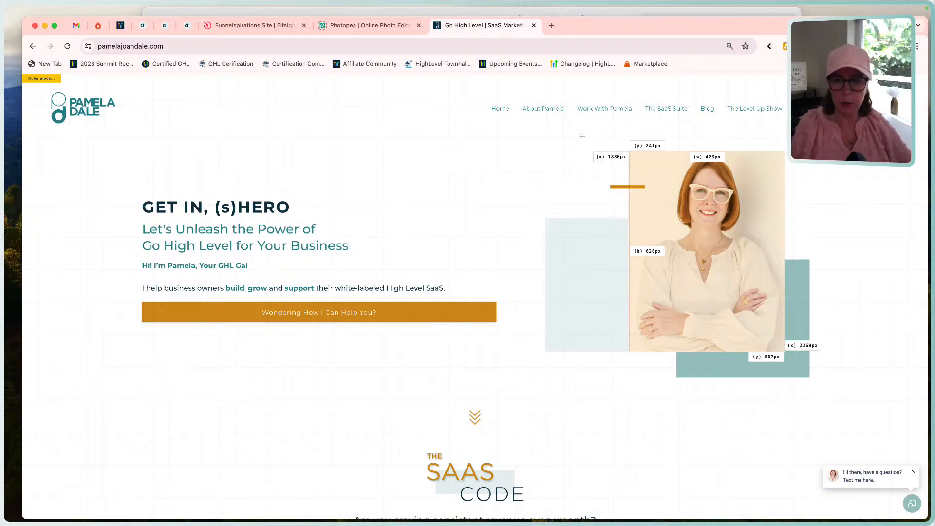
{"action": "left_click", "coordinate": [531, 13]}
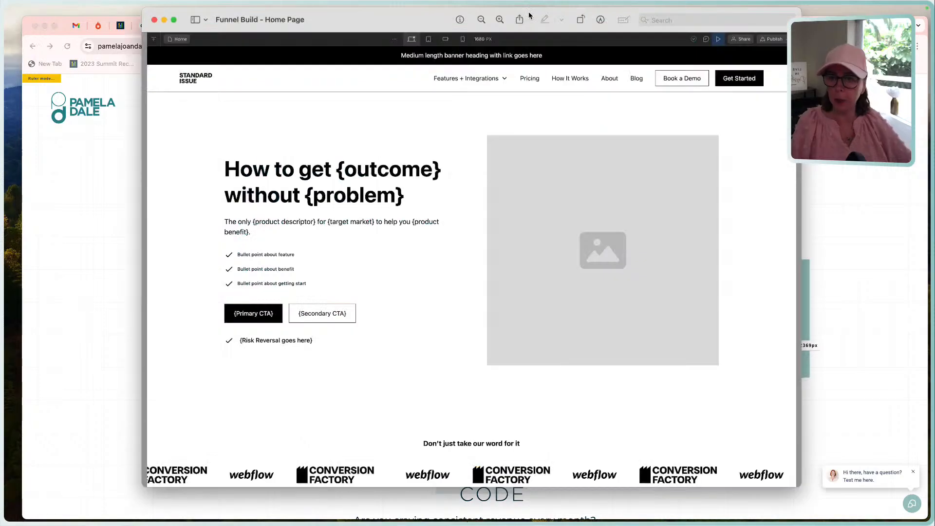
{"action": "left_click_drag", "start_coordinate": [487, 136], "coordinate": [718, 366]}
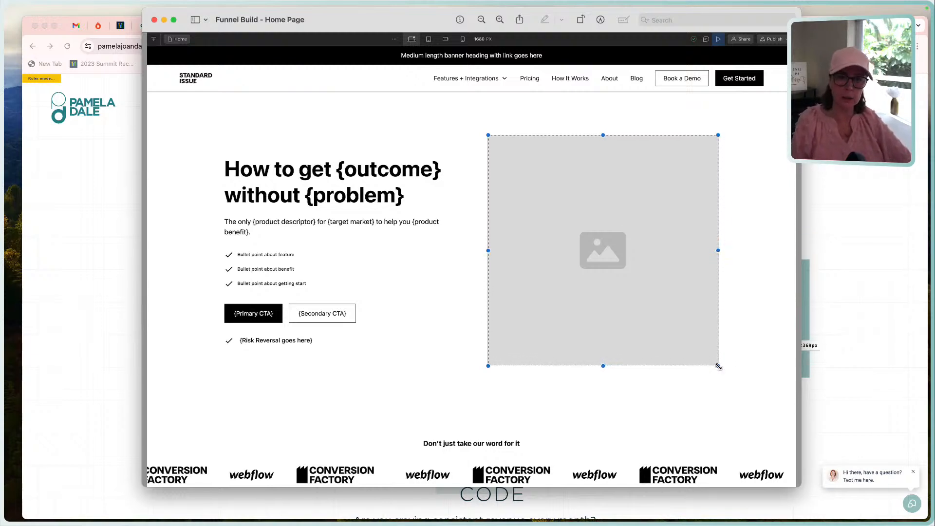
{"action": "left_click", "coordinate": [471, 123]}
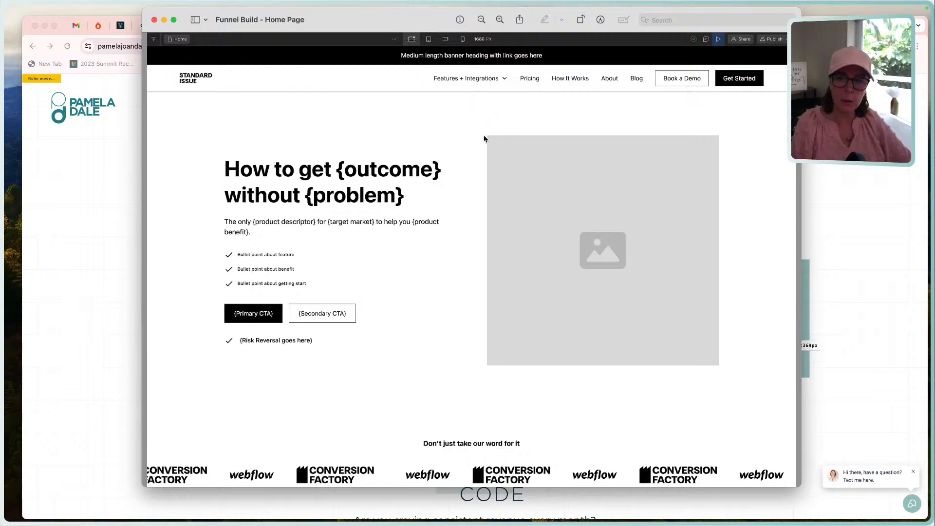
{"action": "left_click_drag", "start_coordinate": [487, 137], "coordinate": [718, 365]}
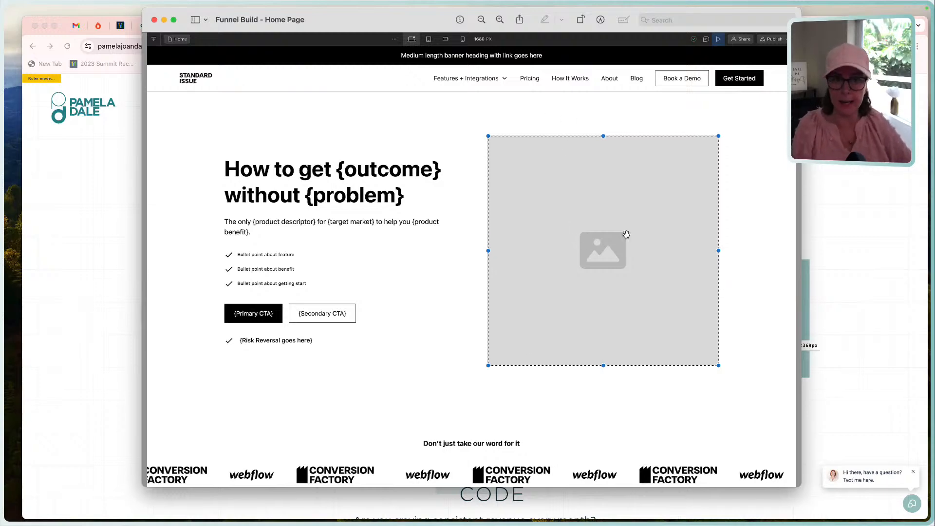
Switch back to Chrome, capture the whole website page with GoFullPage, and return to the Home Page mockup.
{"action": "key", "text": "super+Tab"}
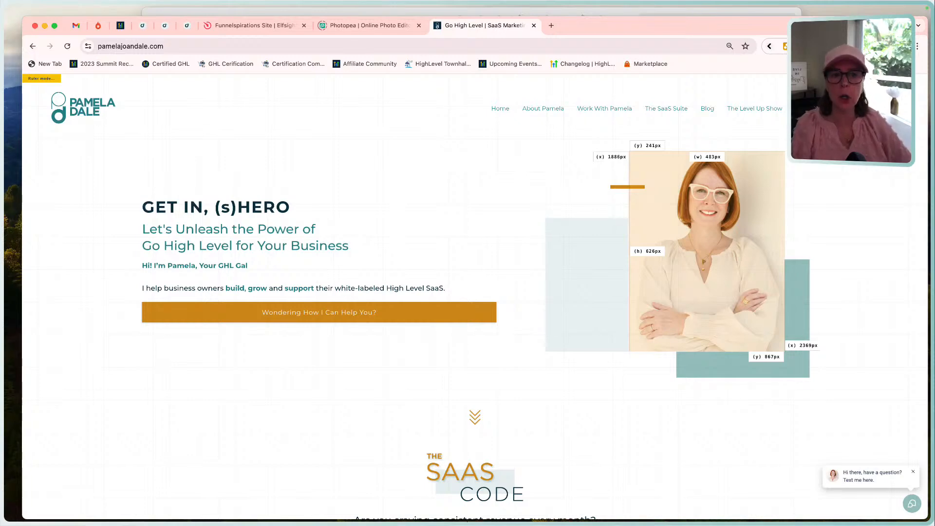
{"action": "left_click", "coordinate": [819, 47]}
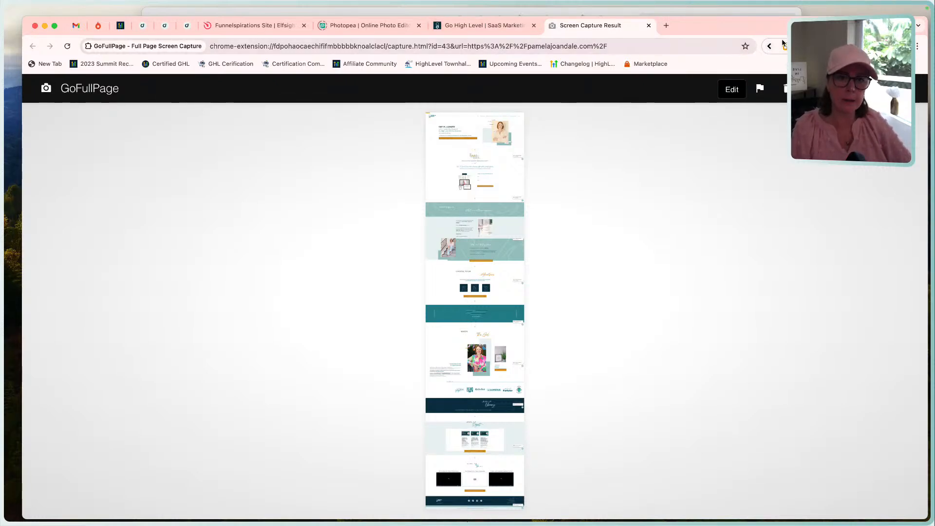
{"action": "left_click", "coordinate": [737, 15]}
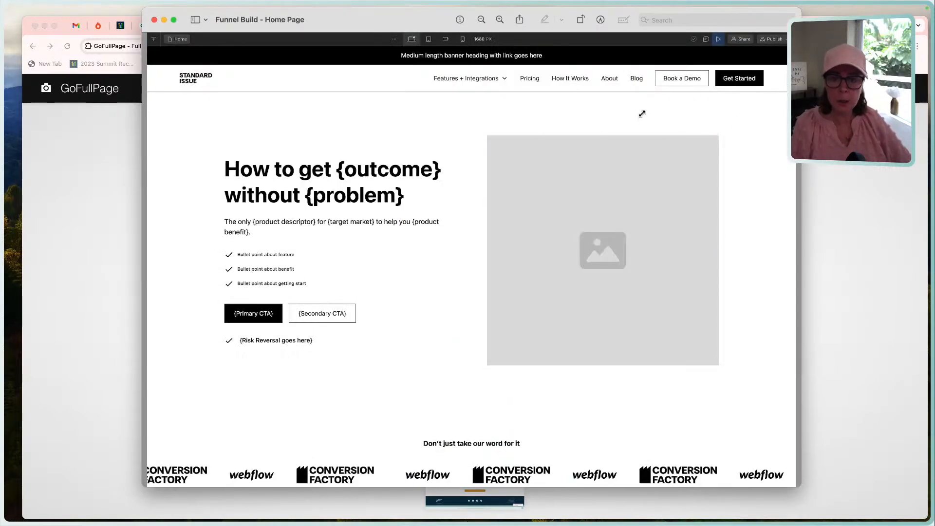
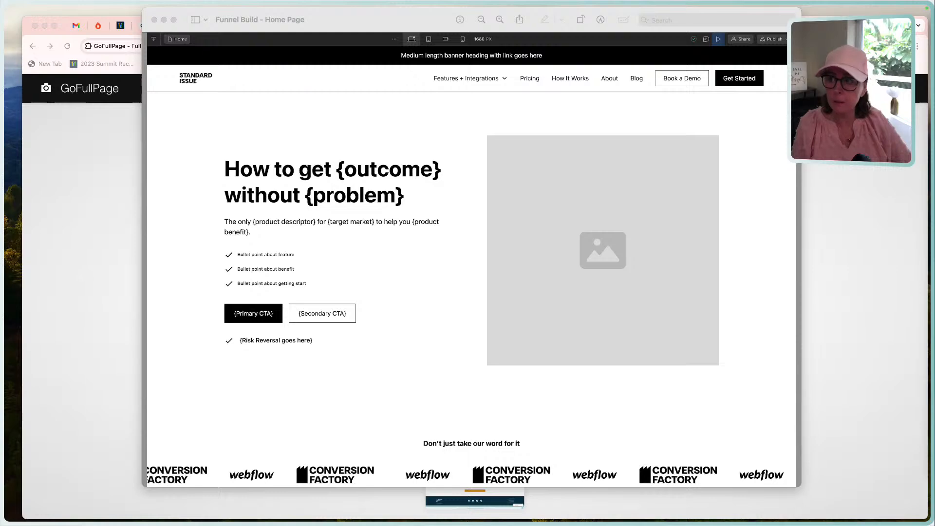
Switch to Chrome, close the screen capture and measured website tabs, and open the Websites area of the LIVE Funnel Builds account.
{"action": "left_click", "coordinate": [88, 200]}
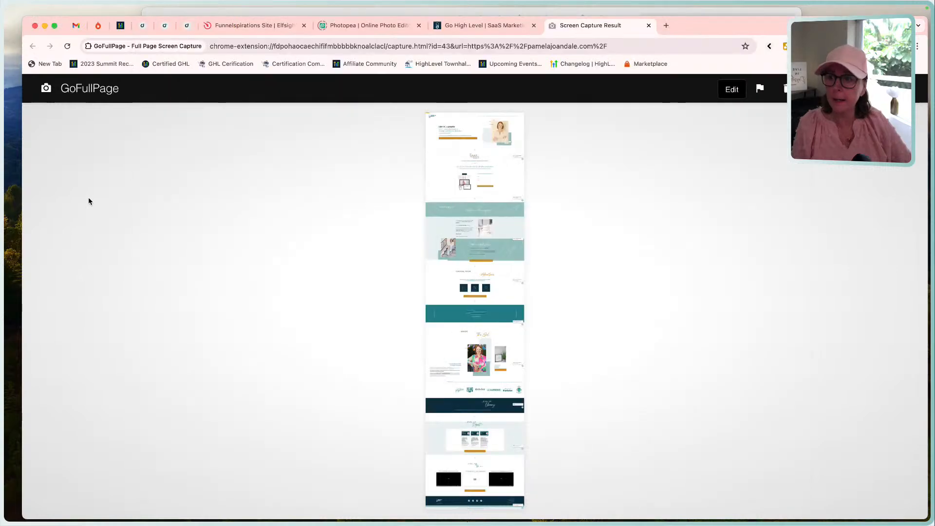
{"action": "left_click", "coordinate": [648, 26]}
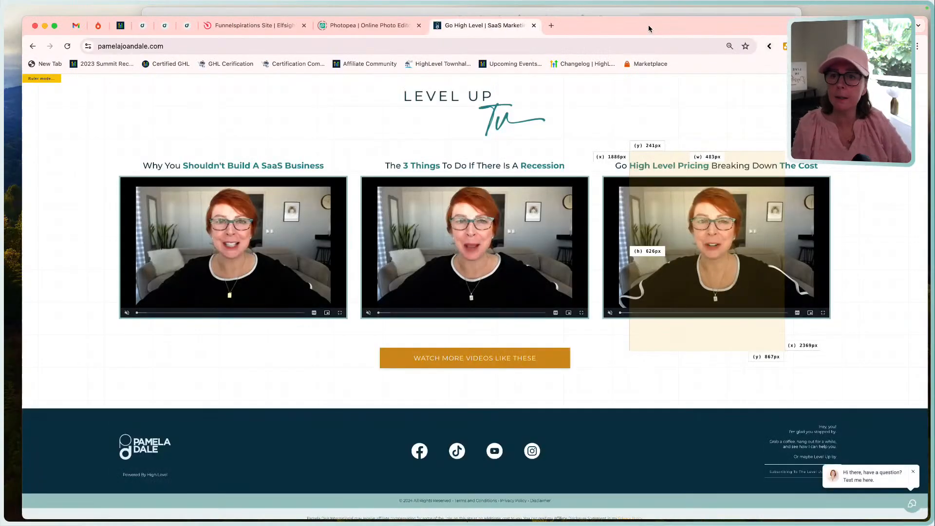
{"action": "left_click", "coordinate": [534, 25]}
{"action": "left_click", "coordinate": [187, 26]}
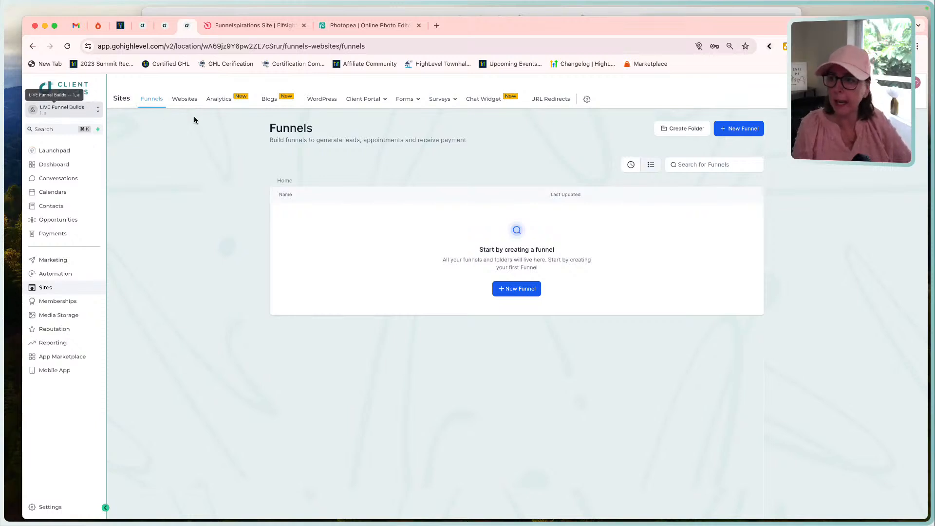
{"action": "left_click", "coordinate": [54, 288]}
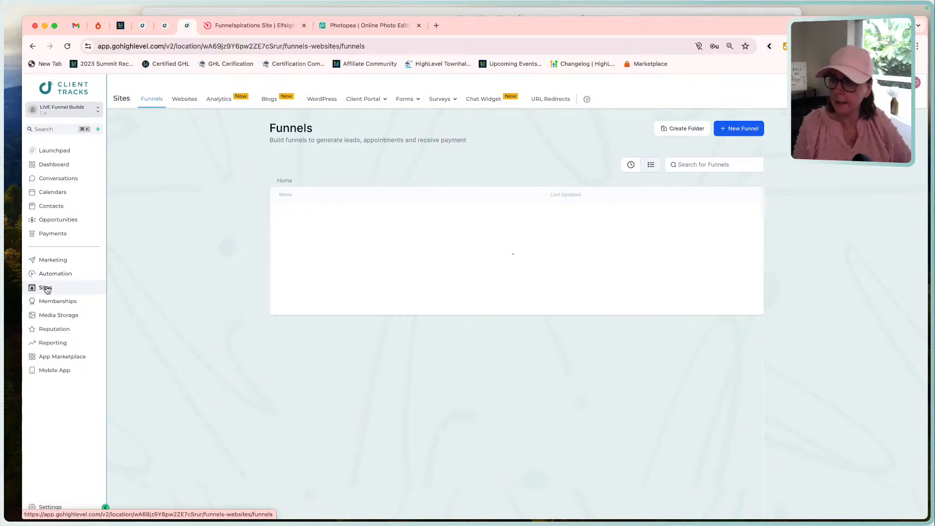
{"action": "left_click", "coordinate": [185, 100]}
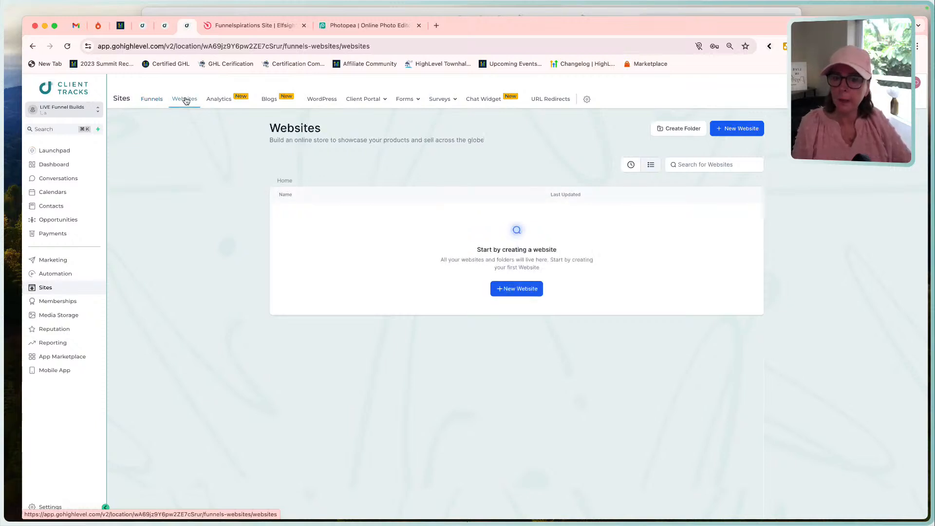
Create a new website from blank named "[Business Name] Website".
{"action": "left_click", "coordinate": [505, 290]}
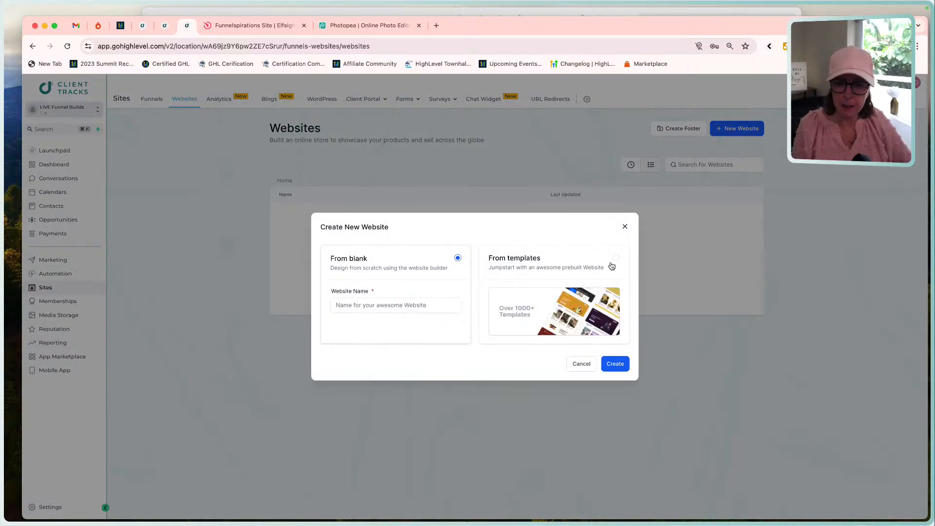
{"action": "left_click", "coordinate": [386, 305]}
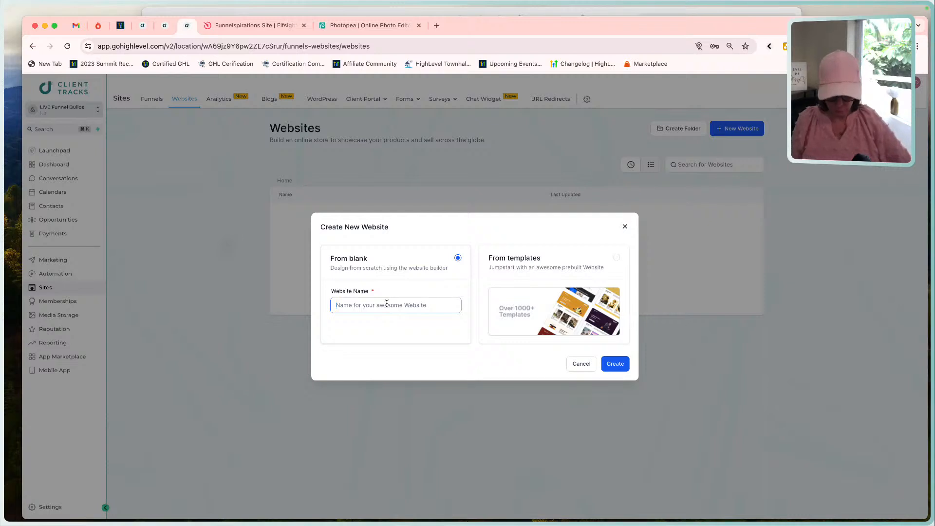
{"action": "type", "text": "[Bu"}
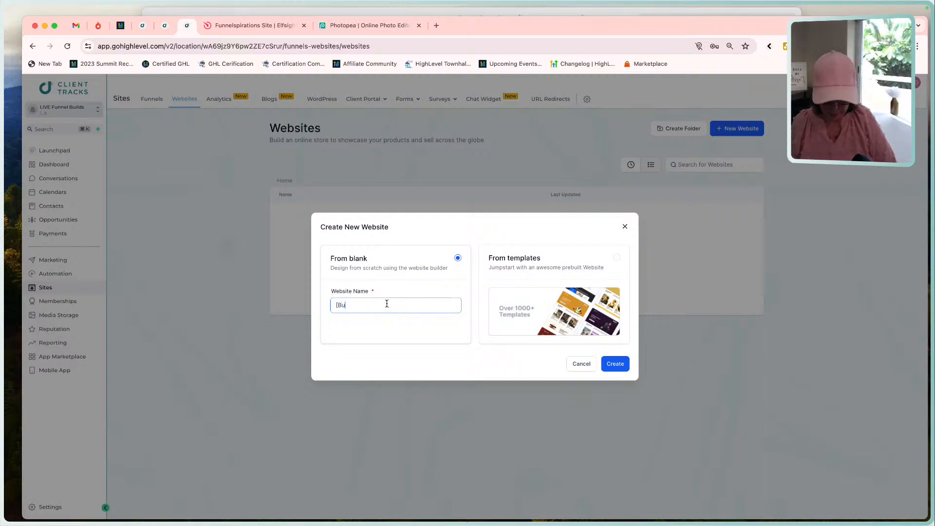
{"action": "type", "text": "siness Name]"}
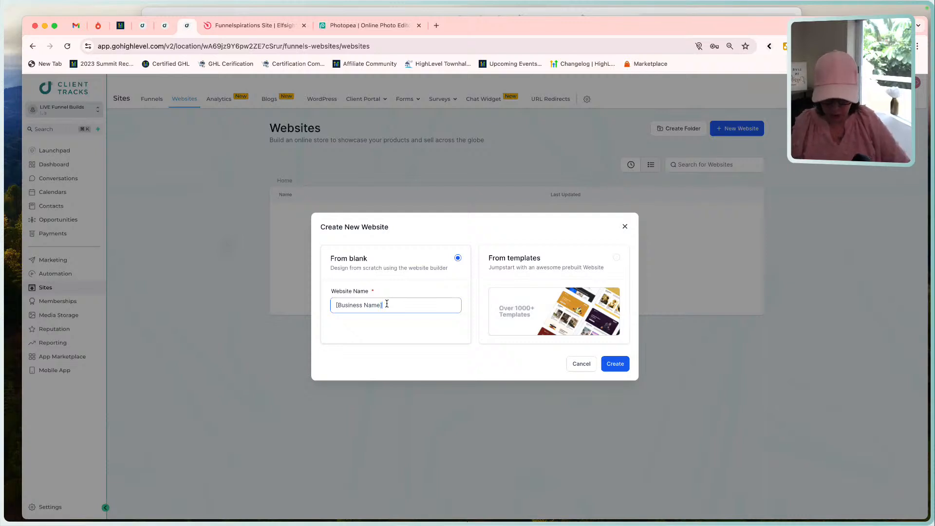
{"action": "type", "text": " Website"}
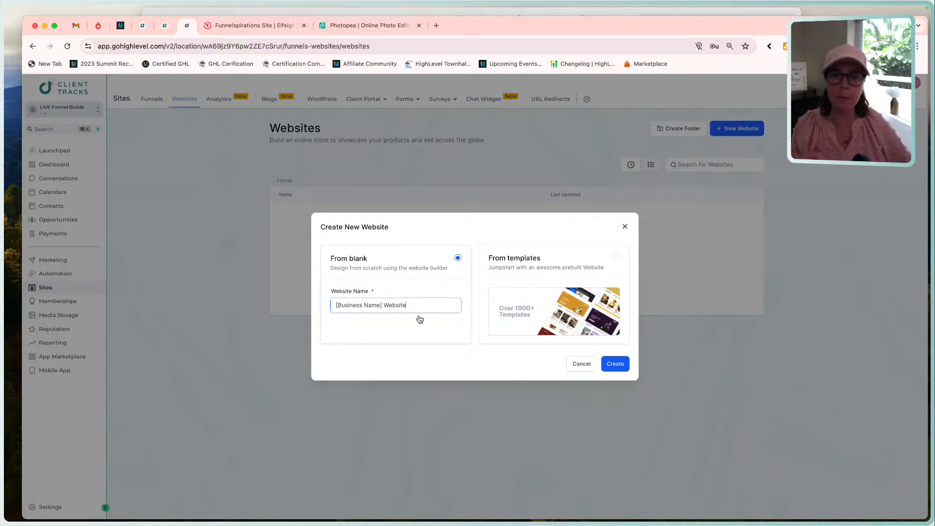
{"action": "left_click", "coordinate": [608, 364]}
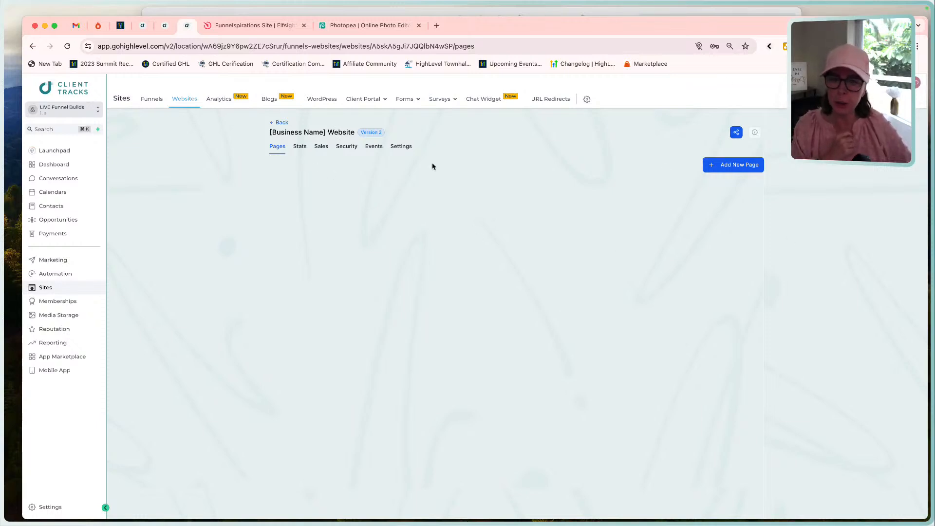
Start a new page for the website and name it "[Business Name] Home Page".
{"action": "left_click", "coordinate": [751, 166]}
{"action": "left_click", "coordinate": [412, 263]}
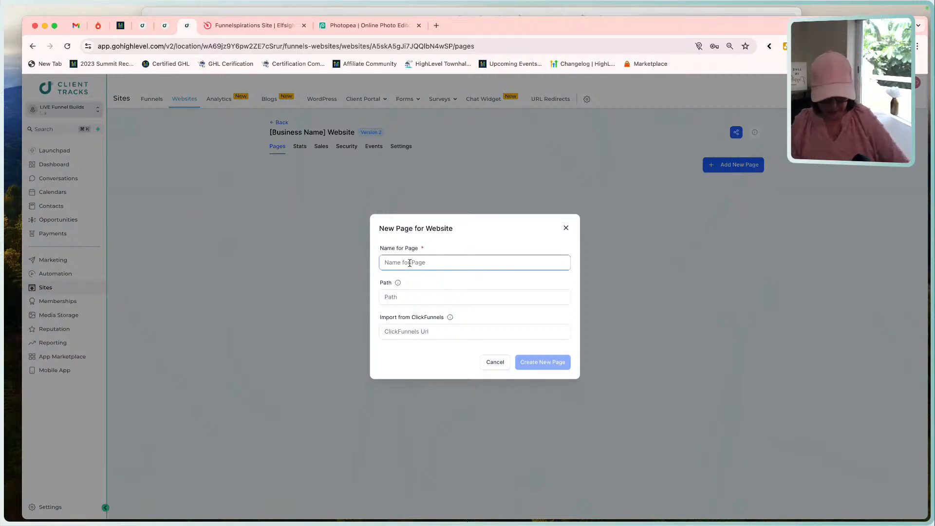
{"action": "type", "text": "[Busine"}
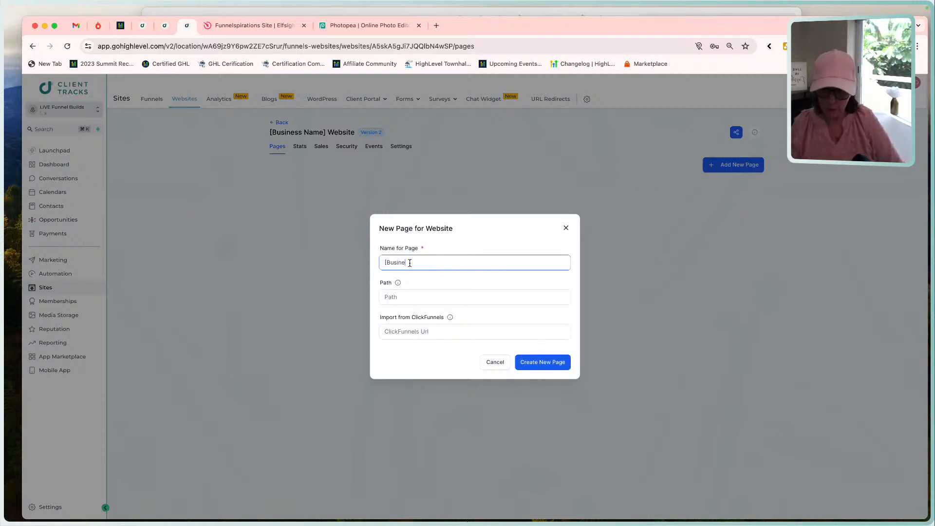
{"action": "type", "text": "ss name]"}
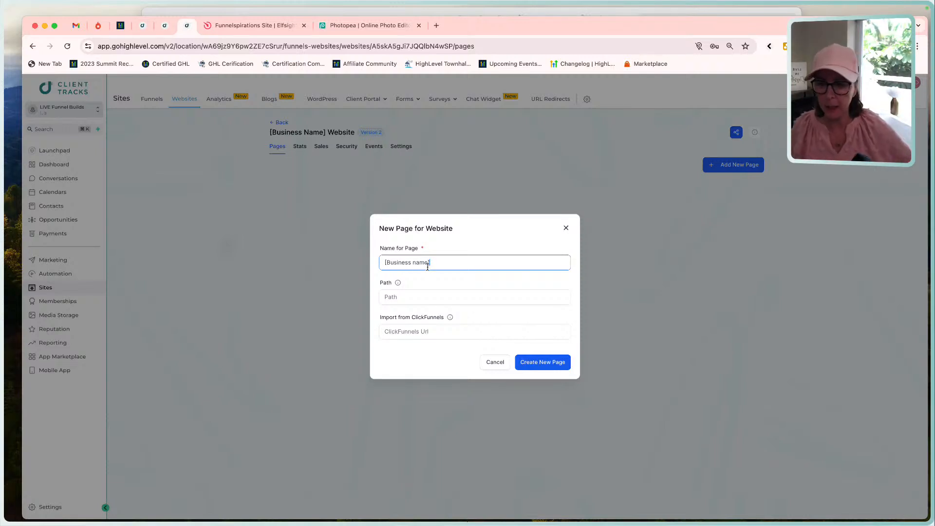
{"action": "left_click", "coordinate": [415, 263]}
{"action": "key", "text": "BackSpace"}
{"action": "type", "text": "M"}
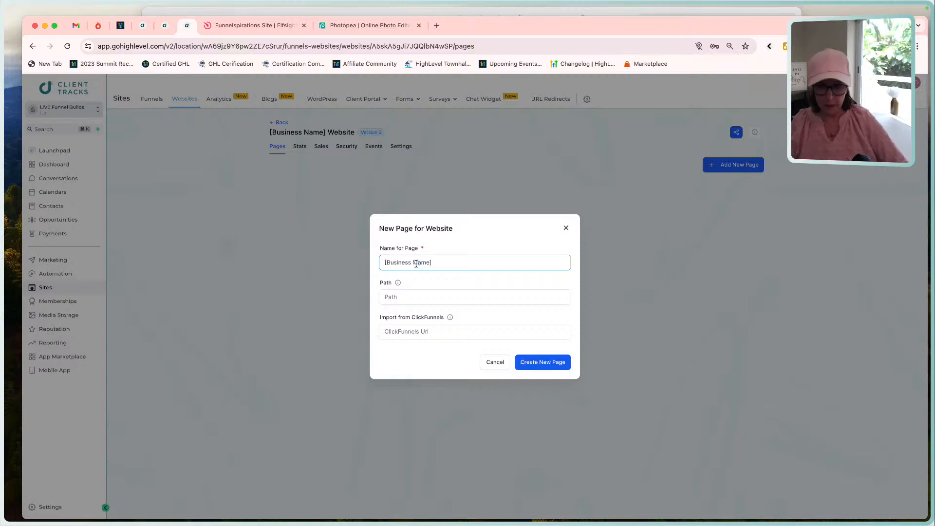
{"action": "key", "text": "BackSpace"}
{"action": "type", "text": "N"}
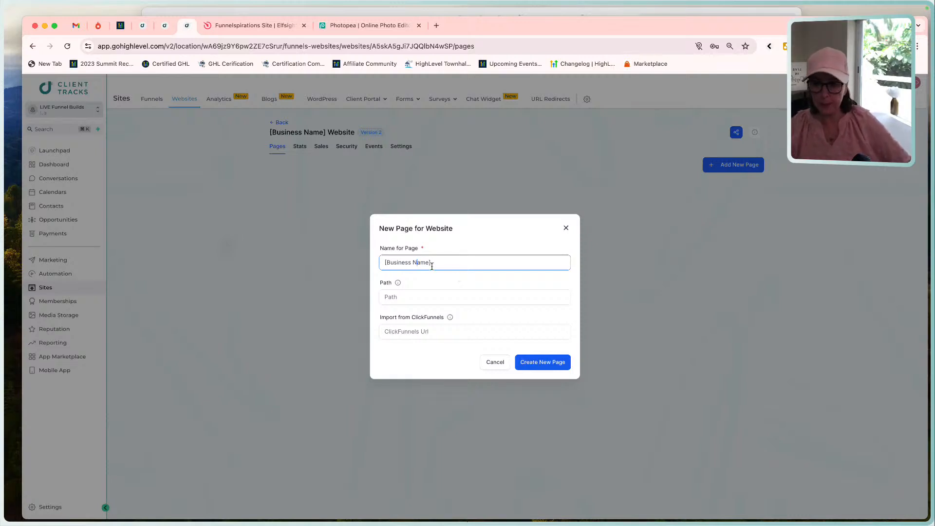
{"action": "left_click", "coordinate": [468, 268]}
{"action": "type", "text": "H"}
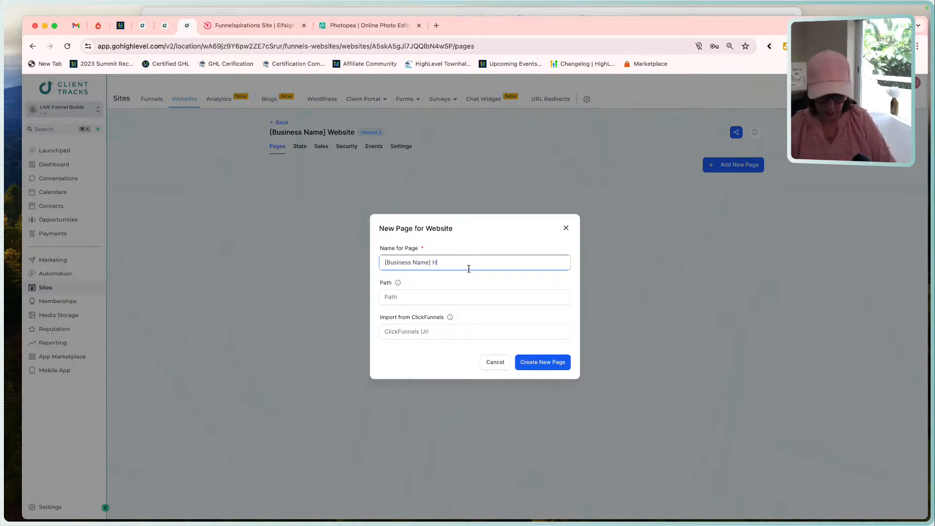
{"action": "type", "text": "ome Pag"}
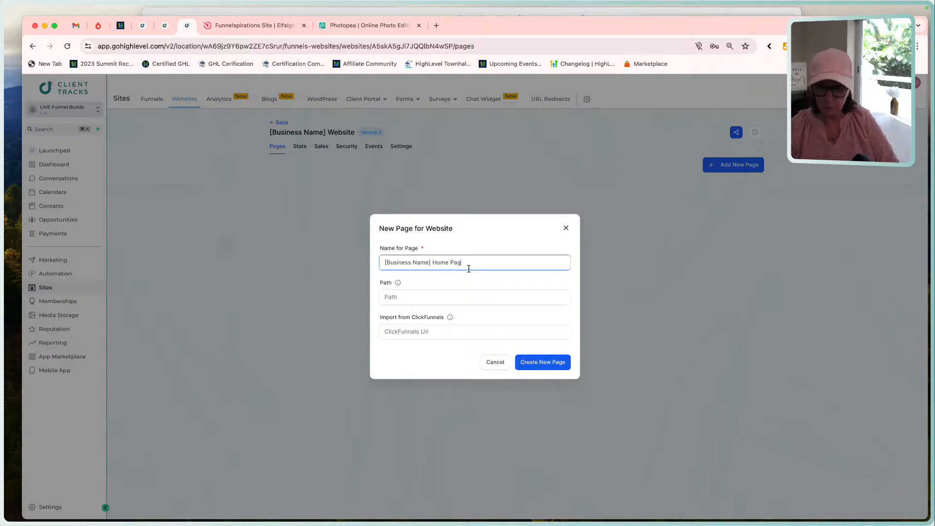
{"action": "type", "text": "e"}
Set the new home page's path to "home" and create the page.
{"action": "left_click", "coordinate": [465, 295]}
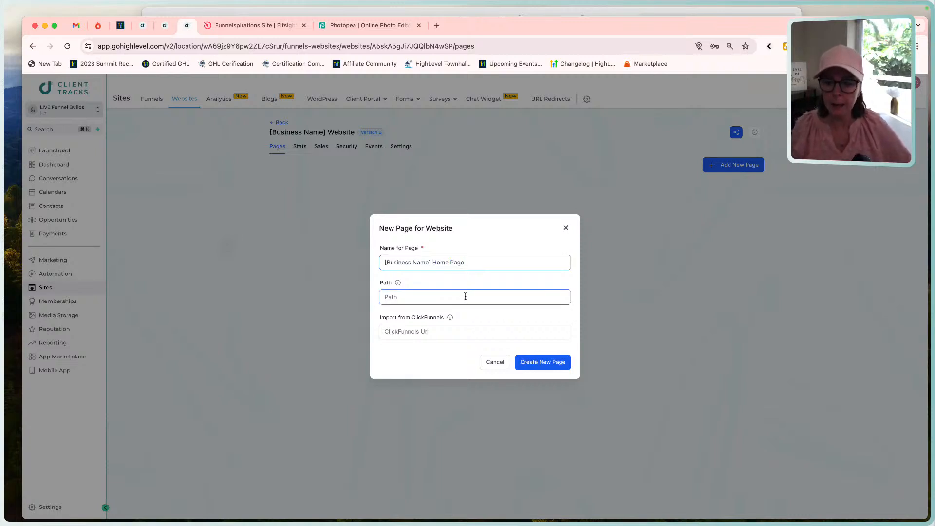
{"action": "type", "text": "home"}
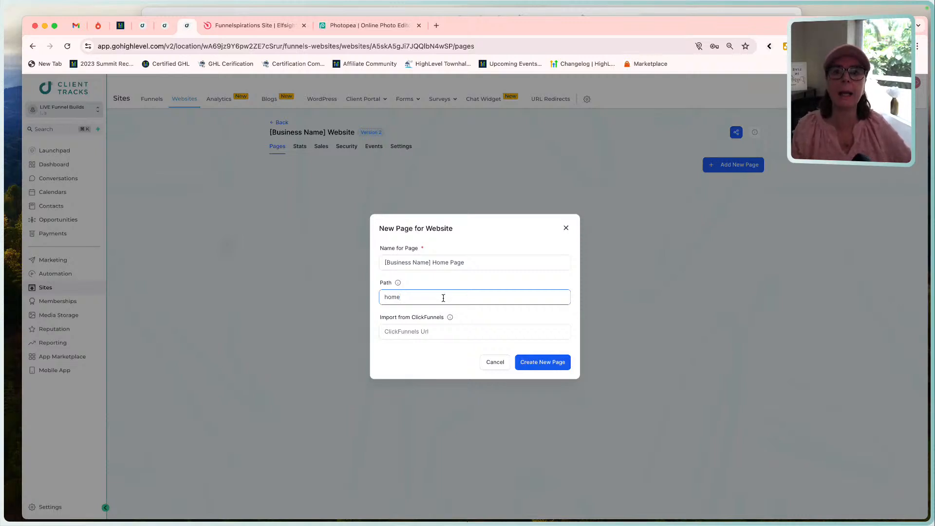
{"action": "left_click", "coordinate": [544, 362]}
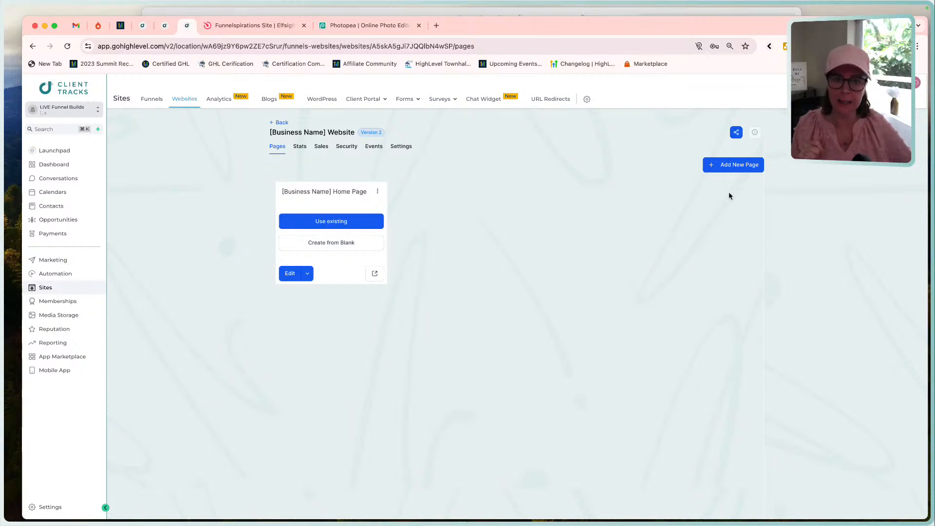
Add a second website page named "[Business Name] About Page" with the path "about".
{"action": "left_click", "coordinate": [730, 161]}
{"action": "left_click", "coordinate": [452, 261]}
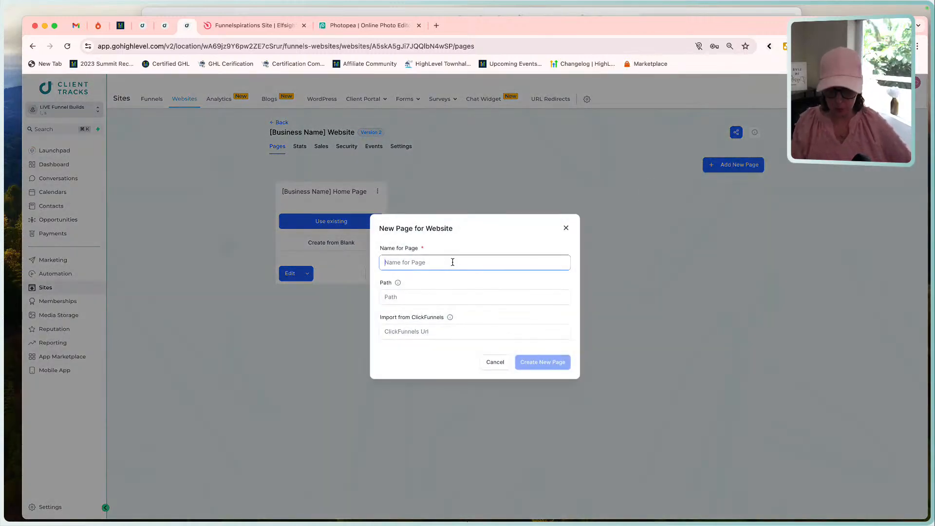
{"action": "type", "text": "[Bus"}
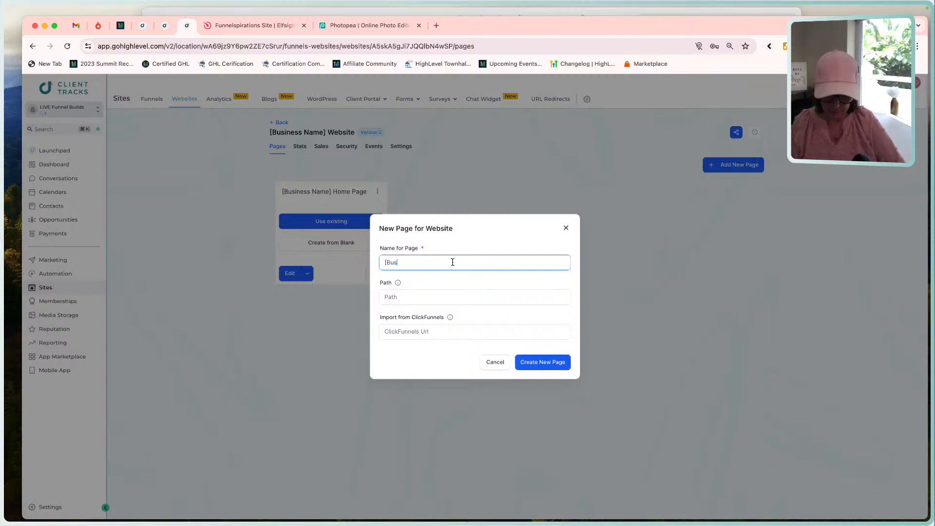
{"action": "type", "text": "iness Name"}
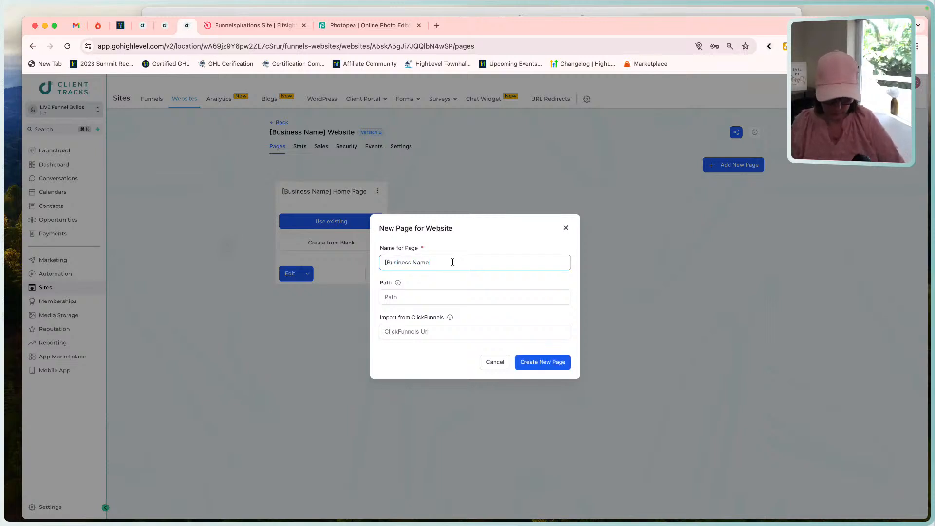
{"action": "type", "text": "] About Page"}
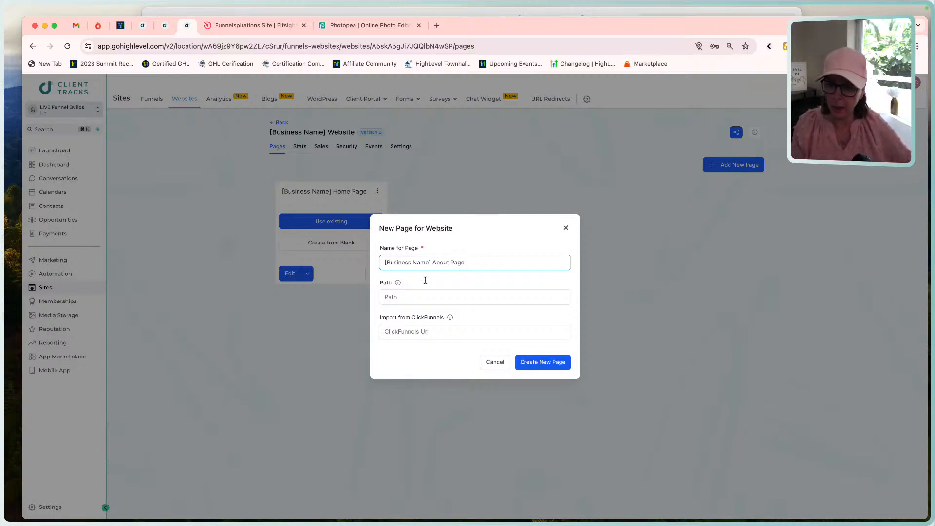
{"action": "left_click", "coordinate": [422, 297]}
{"action": "type", "text": "about"}
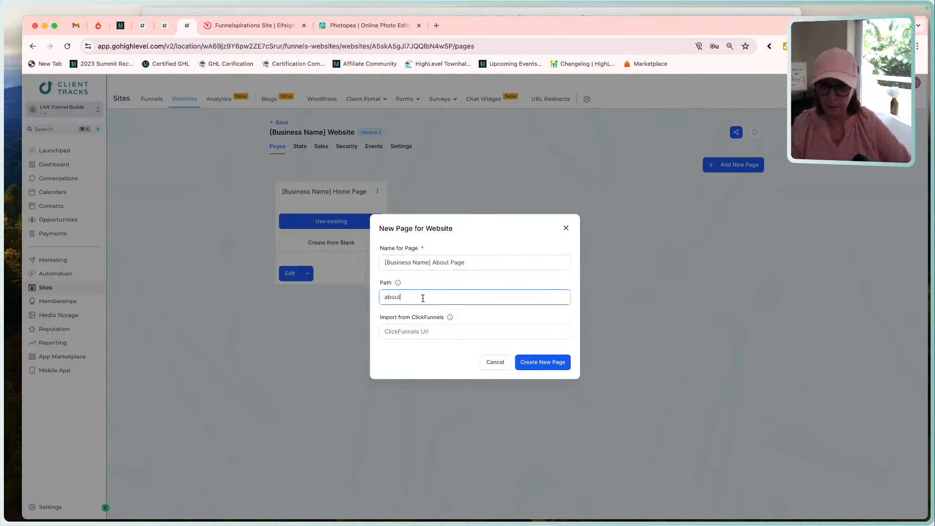
{"action": "left_click", "coordinate": [542, 362]}
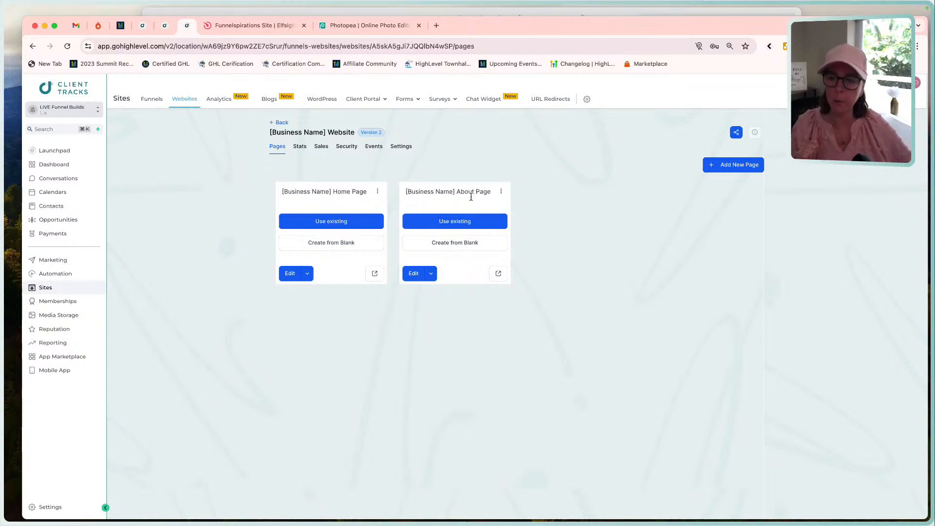
Create the Home Page from blank in the page builder, and switch to the Funnel Build - Home Page mockup.
{"action": "left_click", "coordinate": [330, 245]}
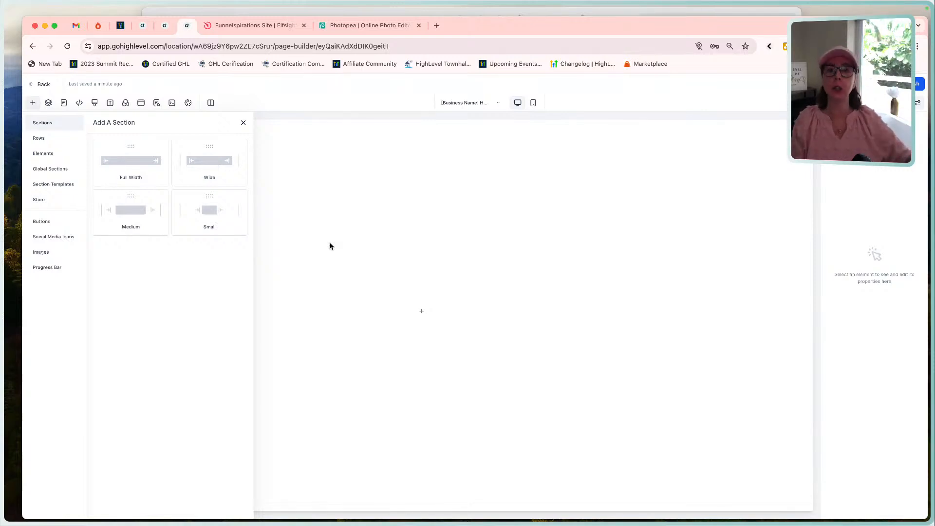
{"action": "left_click", "coordinate": [490, 13]}
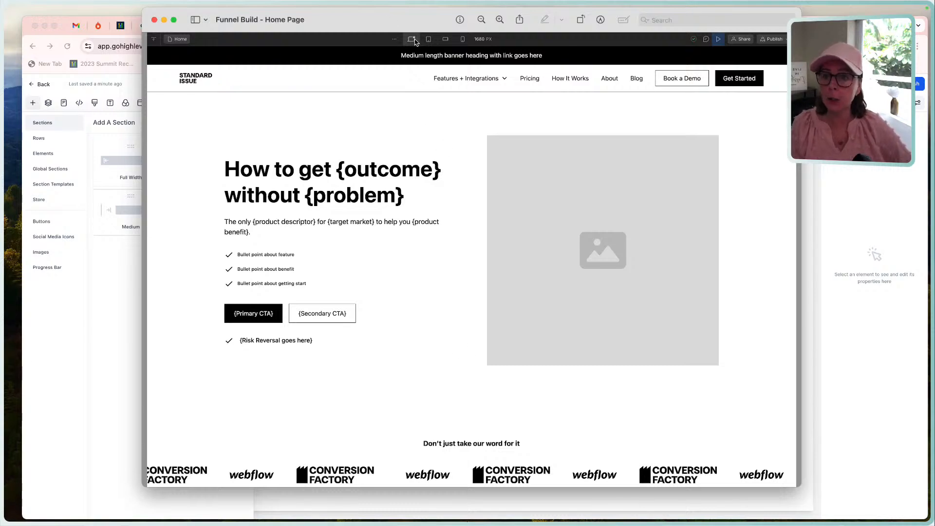
Outline the mockup's banner, navigation header and hero area in turn to mark where each section starts and ends.
{"action": "left_click", "coordinate": [341, 46]}
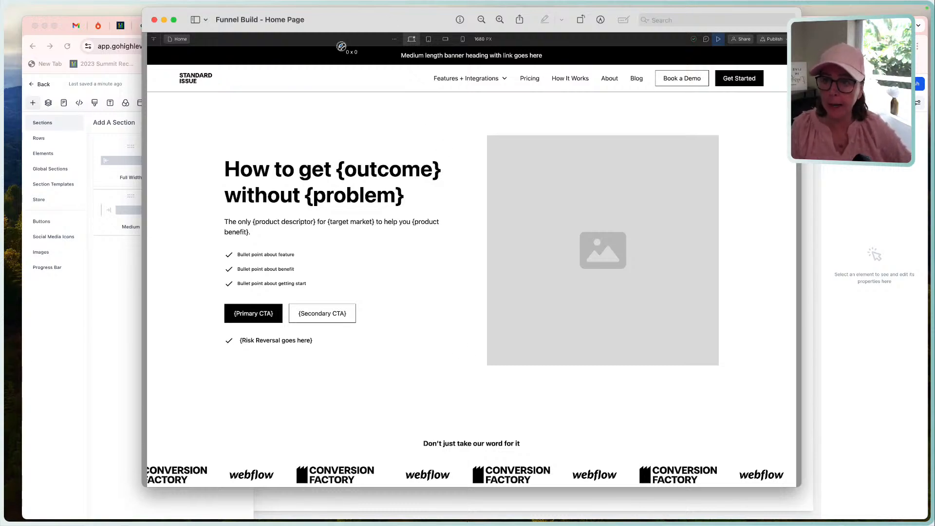
{"action": "left_click_drag", "start_coordinate": [341, 47], "coordinate": [341, 61]}
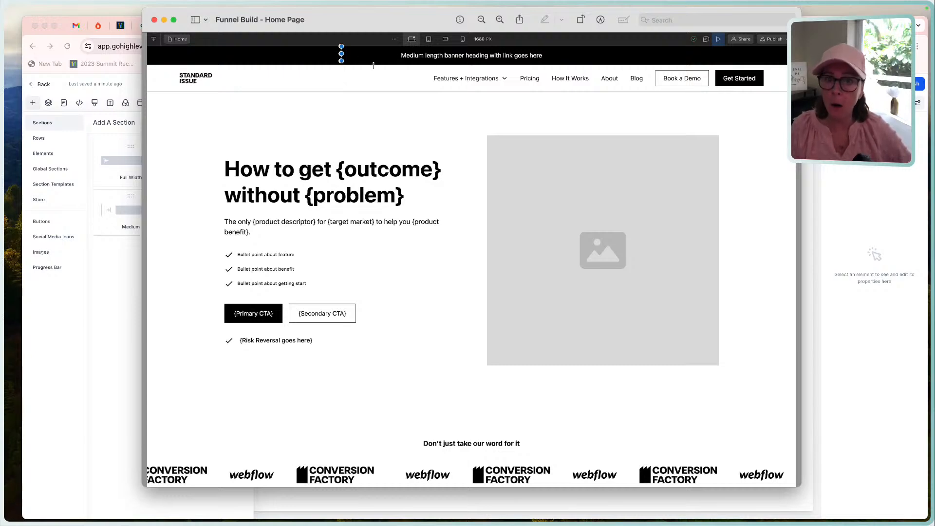
{"action": "left_click_drag", "start_coordinate": [373, 66], "coordinate": [368, 91]}
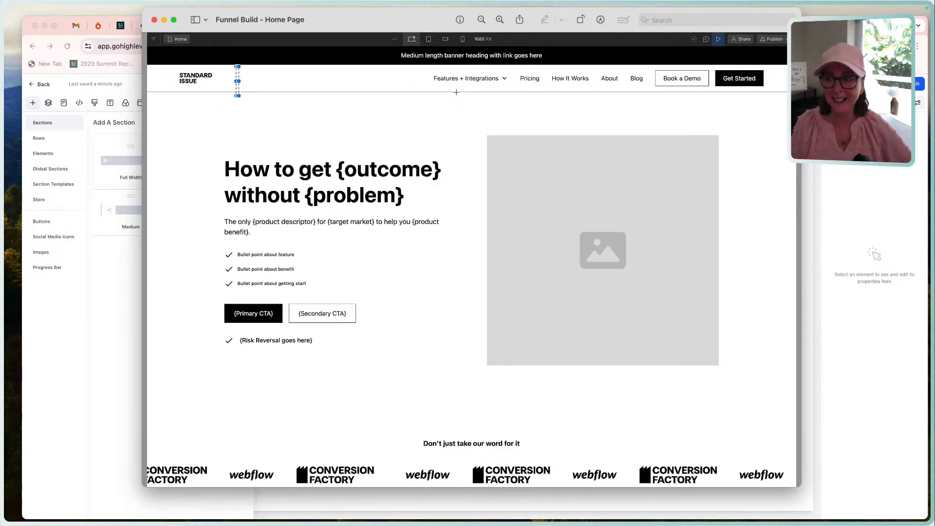
{"action": "left_click_drag", "start_coordinate": [178, 94], "coordinate": [779, 427]}
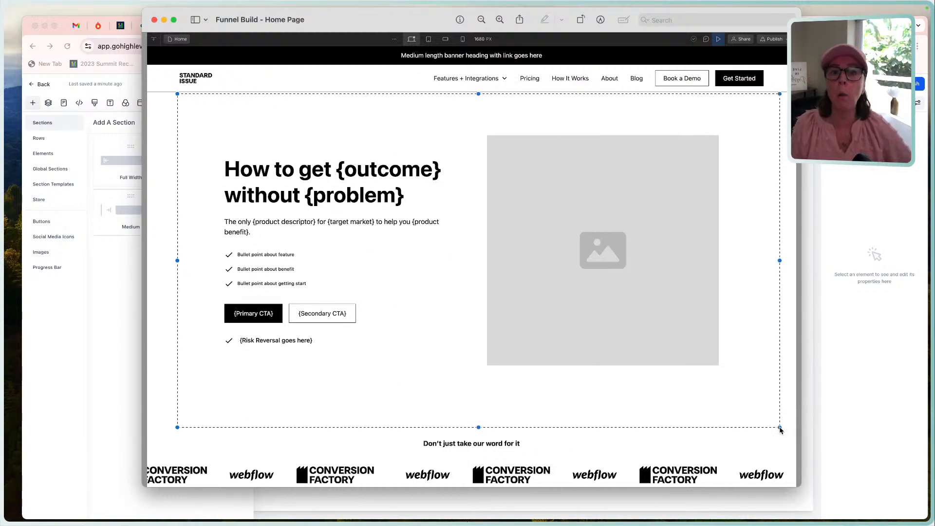
Examine the mockup's hero, logo strip and comparison areas to see how the home page divides into sections.
{"action": "scroll", "coordinate": [640, 482], "scroll_direction": "down", "scroll_amount": 2}
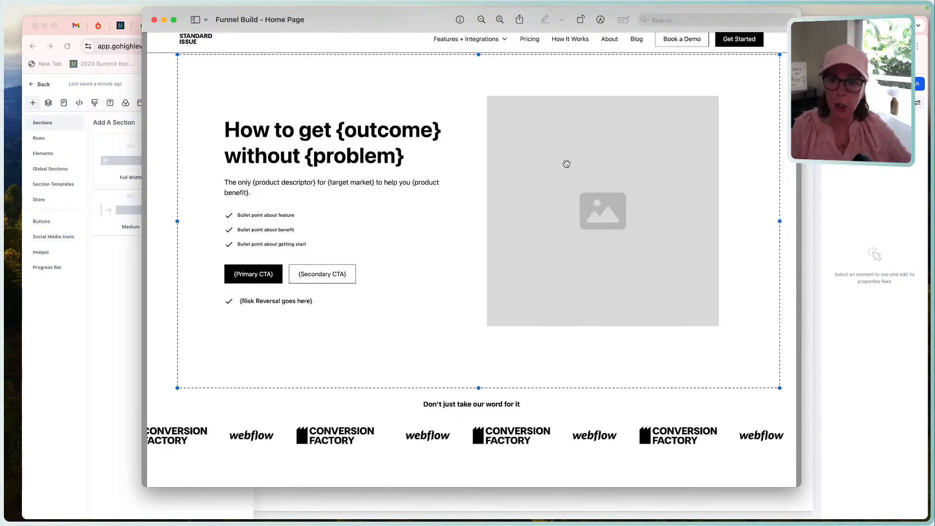
{"action": "scroll", "coordinate": [575, 317], "scroll_direction": "down", "scroll_amount": 3}
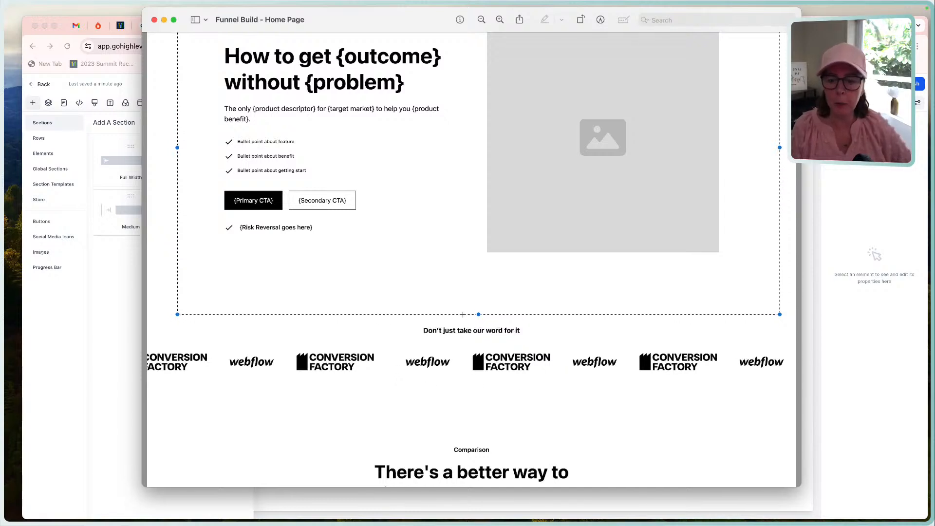
{"action": "scroll", "coordinate": [523, 339], "scroll_direction": "down", "scroll_amount": 3}
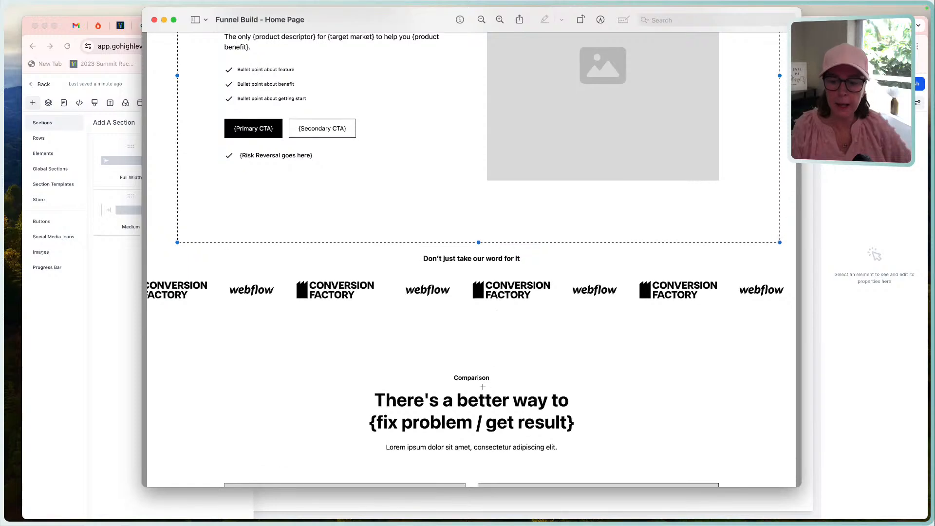
{"action": "scroll", "coordinate": [484, 343], "scroll_direction": "down", "scroll_amount": 3}
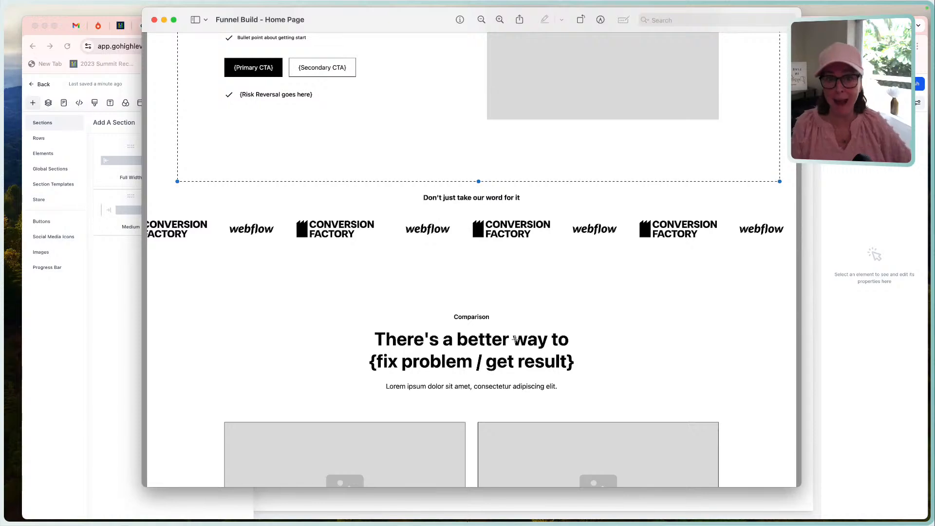
{"action": "scroll", "coordinate": [577, 347], "scroll_direction": "up", "scroll_amount": 10}
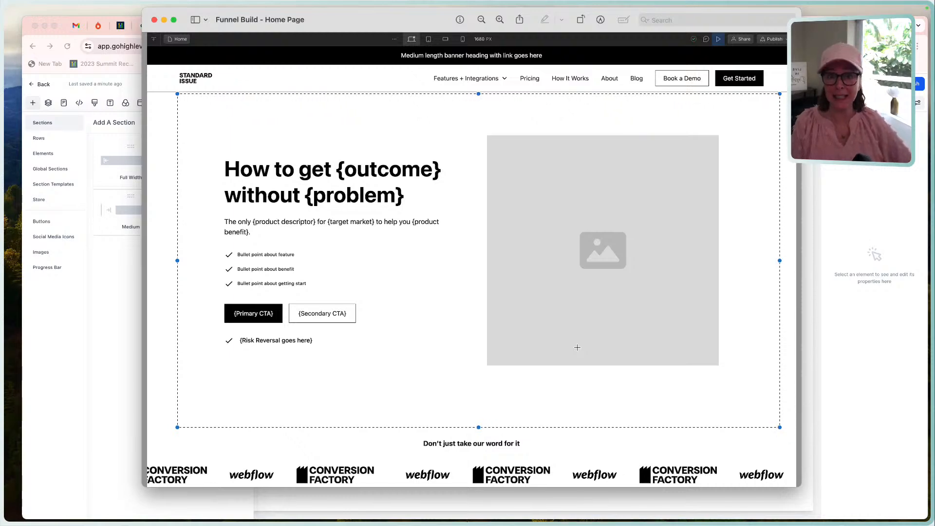
{"action": "scroll", "coordinate": [581, 379], "scroll_direction": "down", "scroll_amount": 2}
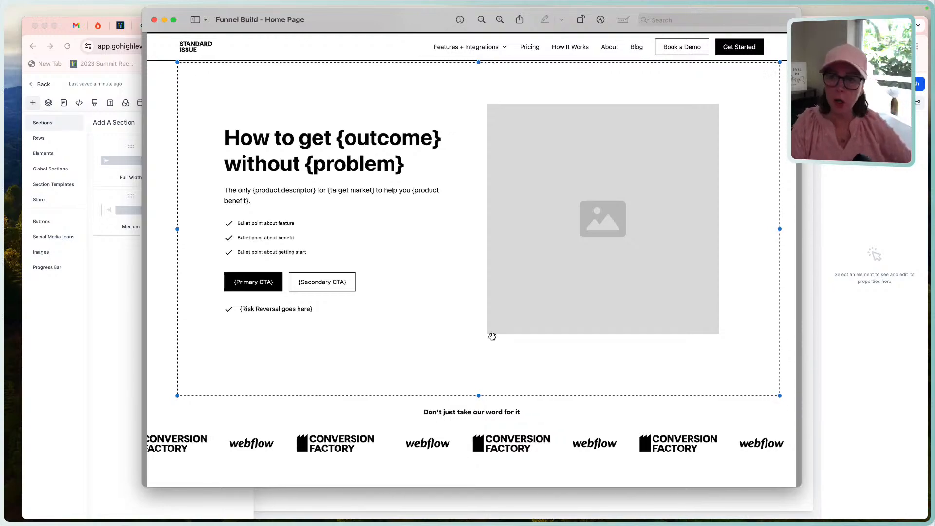
{"action": "scroll", "coordinate": [486, 336], "scroll_direction": "up", "scroll_amount": 2}
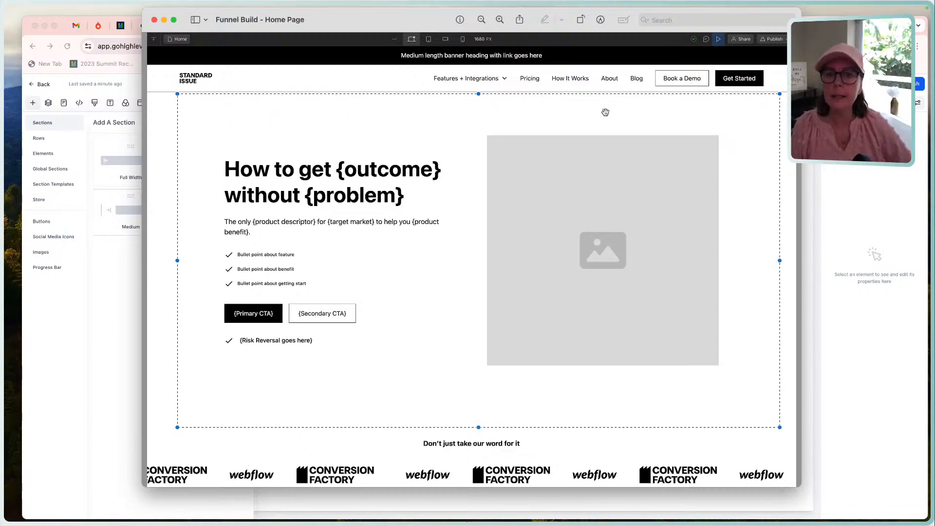
{"action": "scroll", "coordinate": [456, 200], "scroll_direction": "down", "scroll_amount": 2}
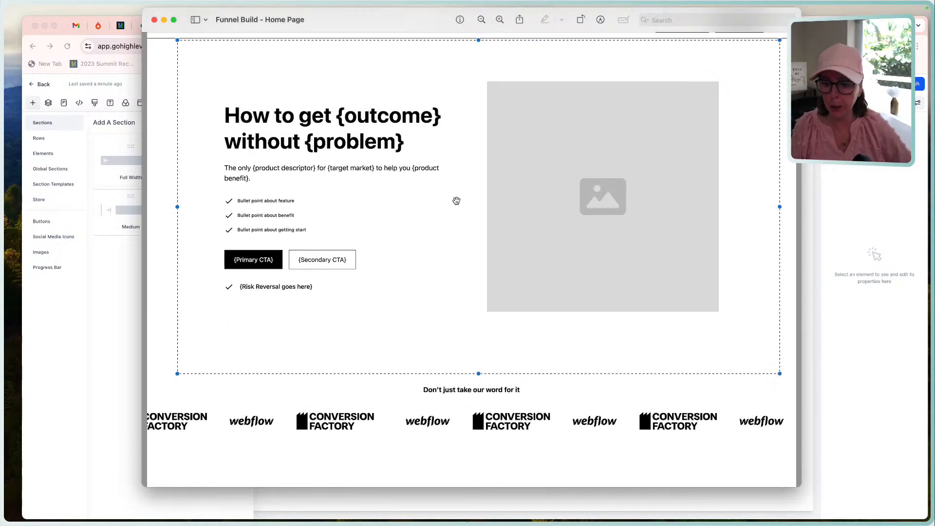
{"action": "scroll", "coordinate": [423, 404], "scroll_direction": "up", "scroll_amount": 2}
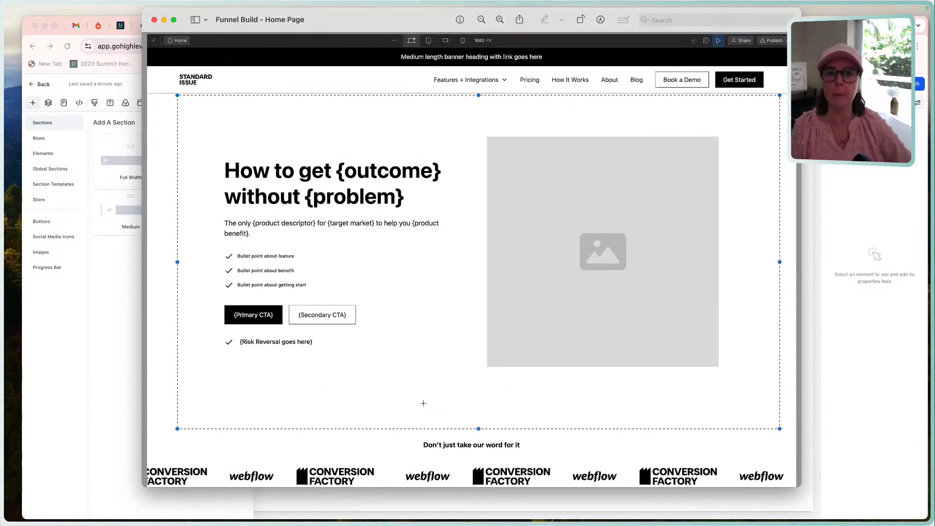
Switch back to the HighLevel page builder and add a full-width section containing a one-column row.
{"action": "left_click", "coordinate": [800, 216]}
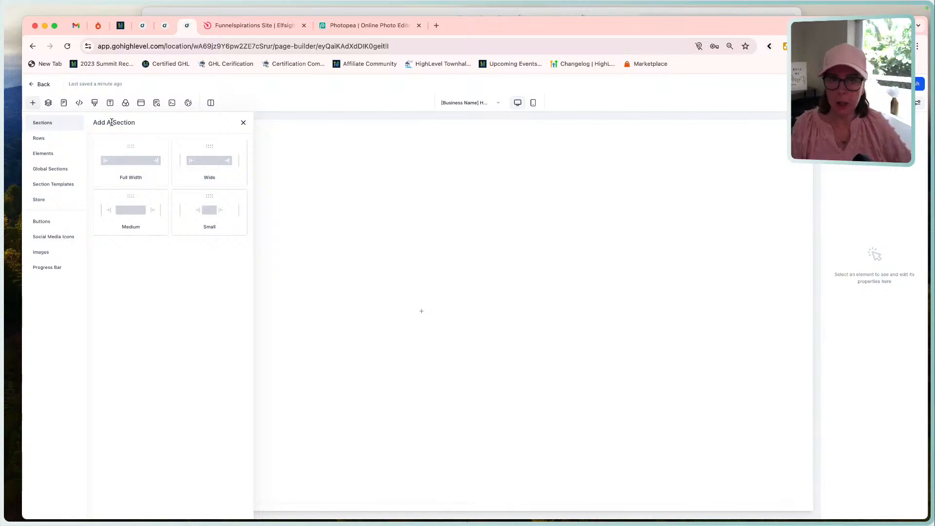
{"action": "left_click", "coordinate": [127, 170]}
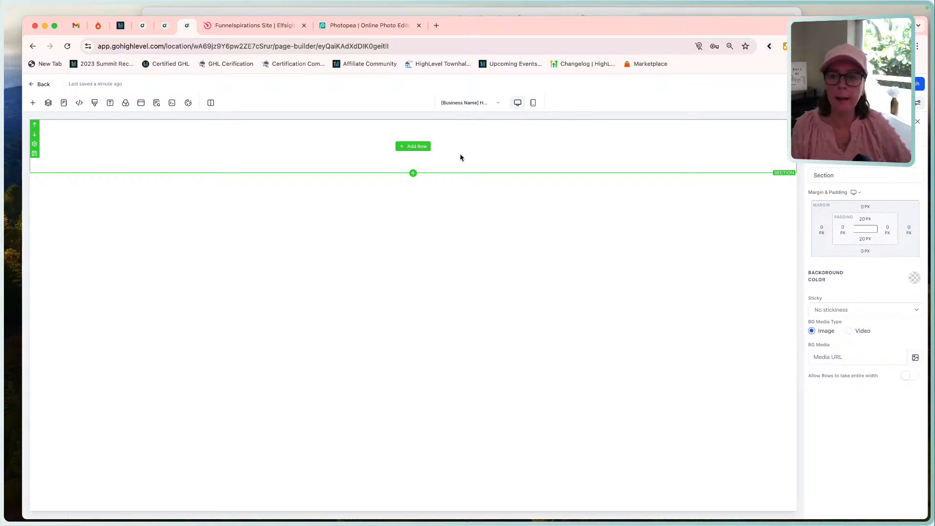
{"action": "left_click", "coordinate": [411, 147]}
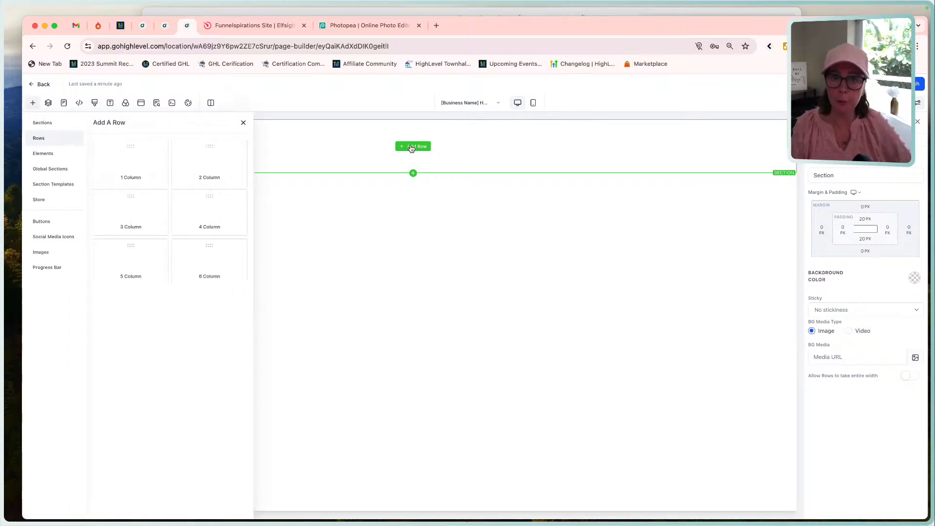
{"action": "left_click", "coordinate": [130, 163]}
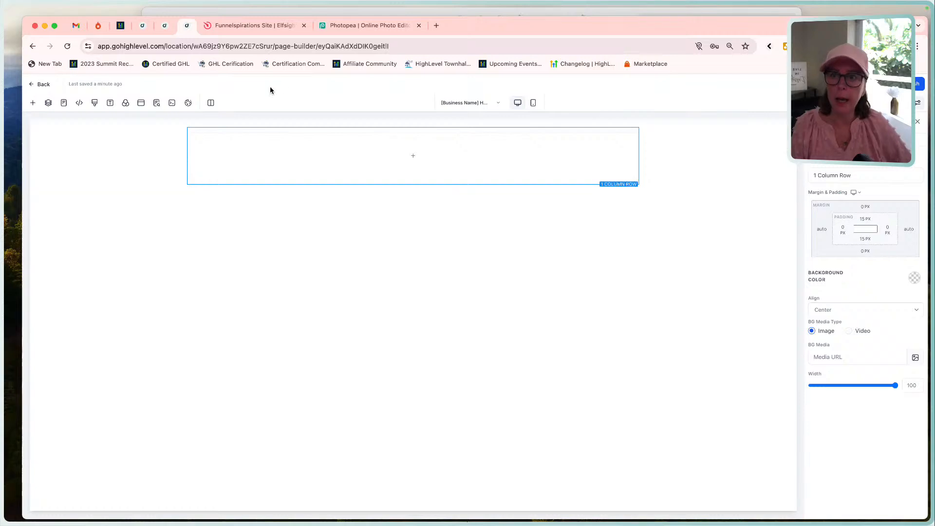
Check the mockup's top banner, and add a Headline element to the one-column row in the page builder.
{"action": "left_click", "coordinate": [398, 13]}
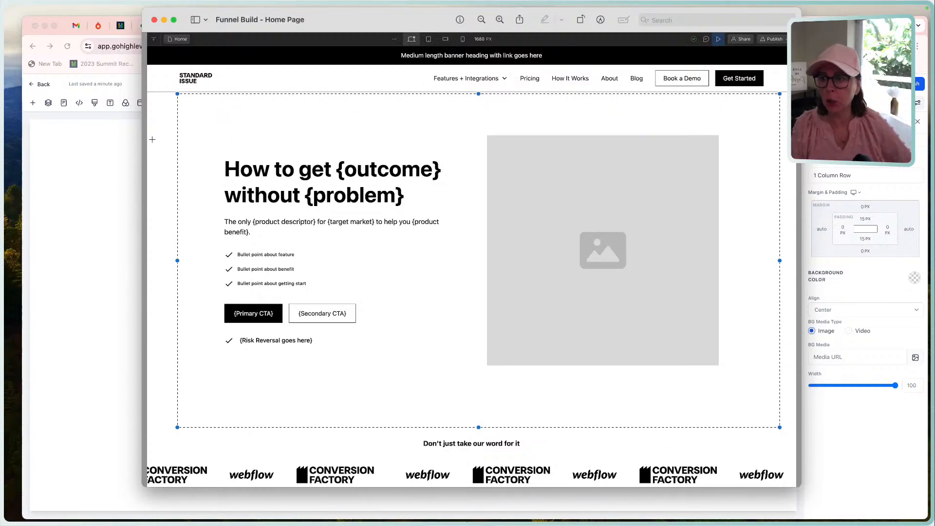
{"action": "left_click", "coordinate": [119, 173]}
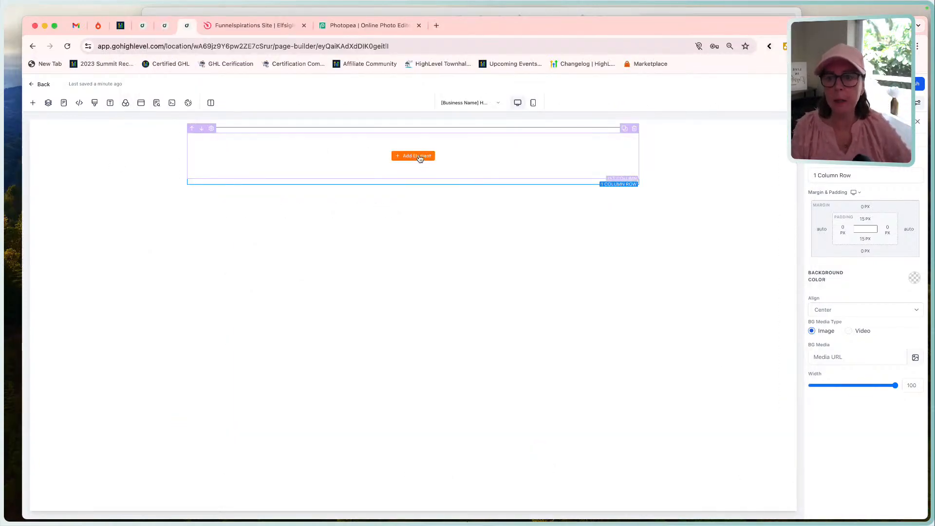
{"action": "left_click", "coordinate": [419, 157]}
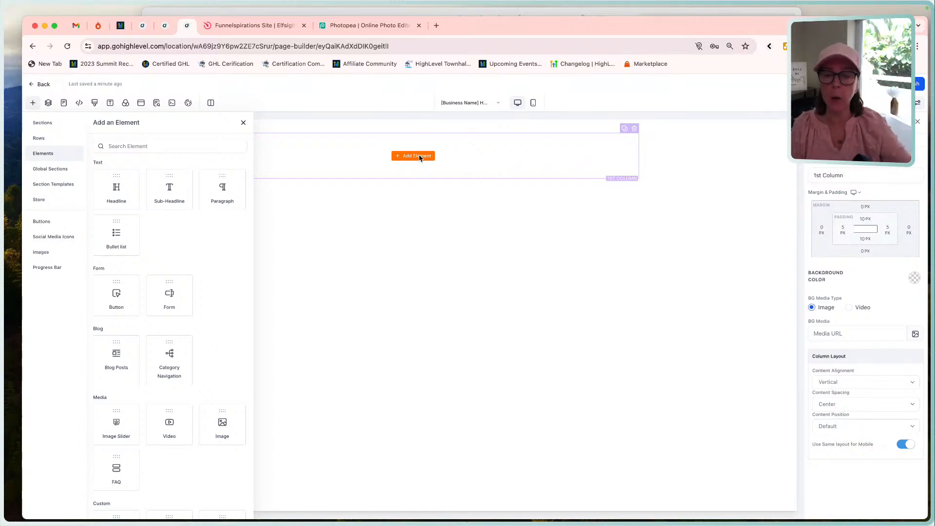
{"action": "left_click", "coordinate": [120, 183]}
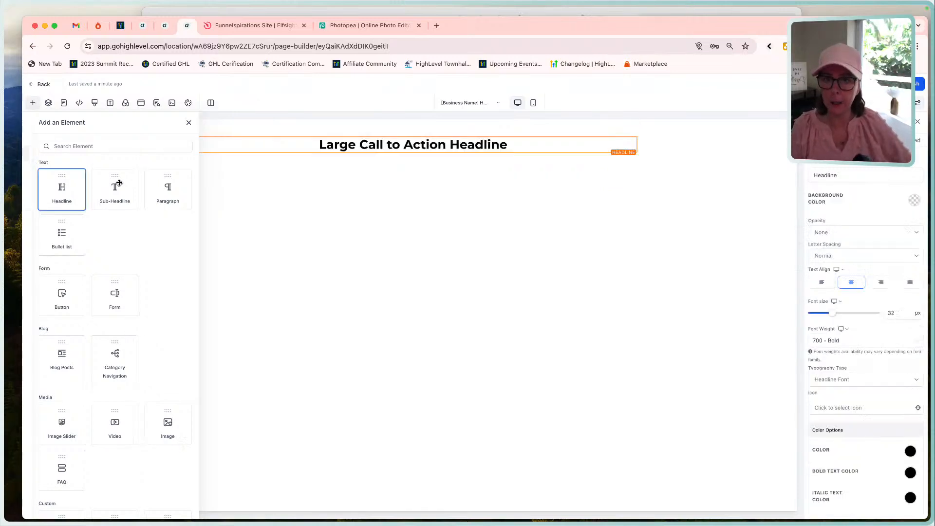
Change the "Large Call to Action Headline" text to Heading 3.
{"action": "triple_click", "coordinate": [437, 145]}
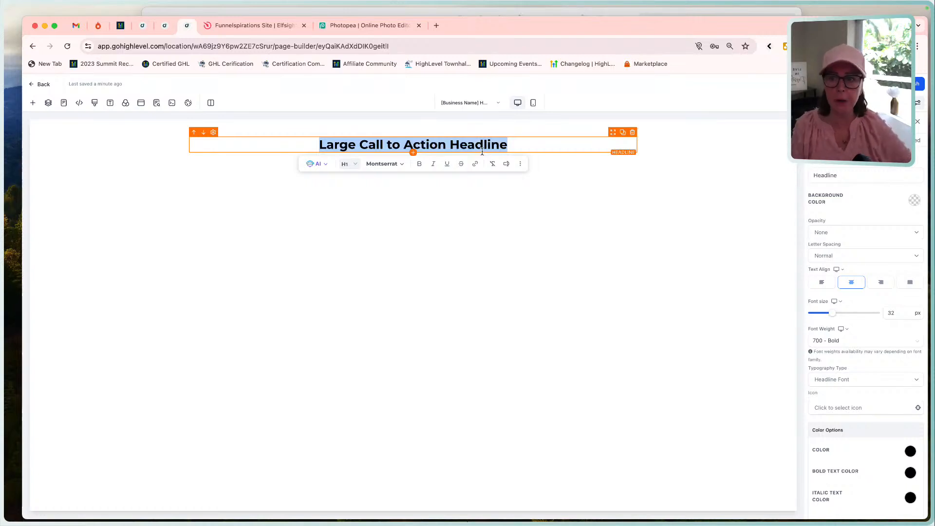
{"action": "left_click", "coordinate": [355, 166]}
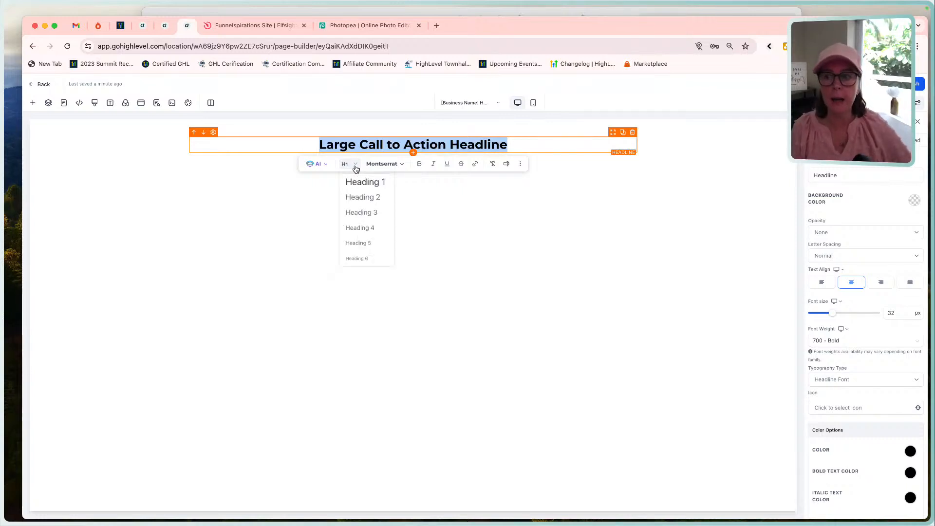
{"action": "left_click", "coordinate": [376, 213]}
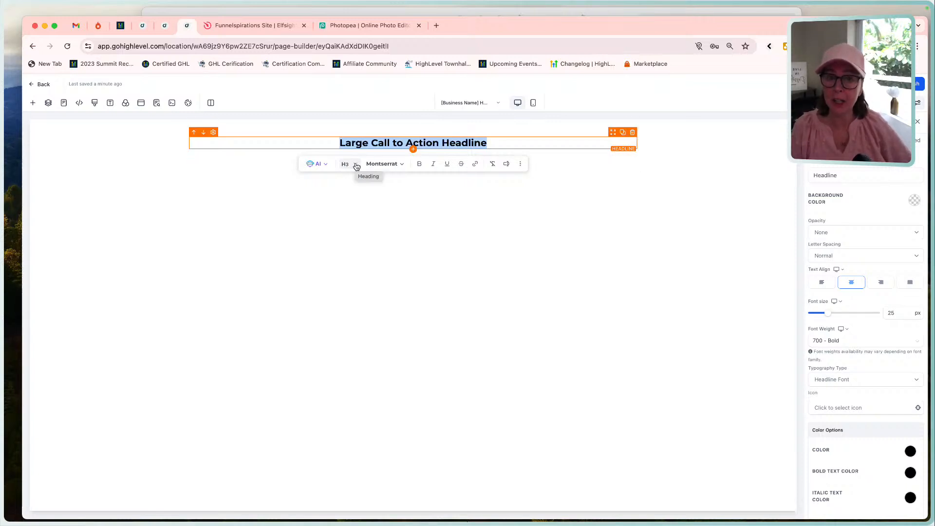
{"action": "left_click", "coordinate": [440, 142]}
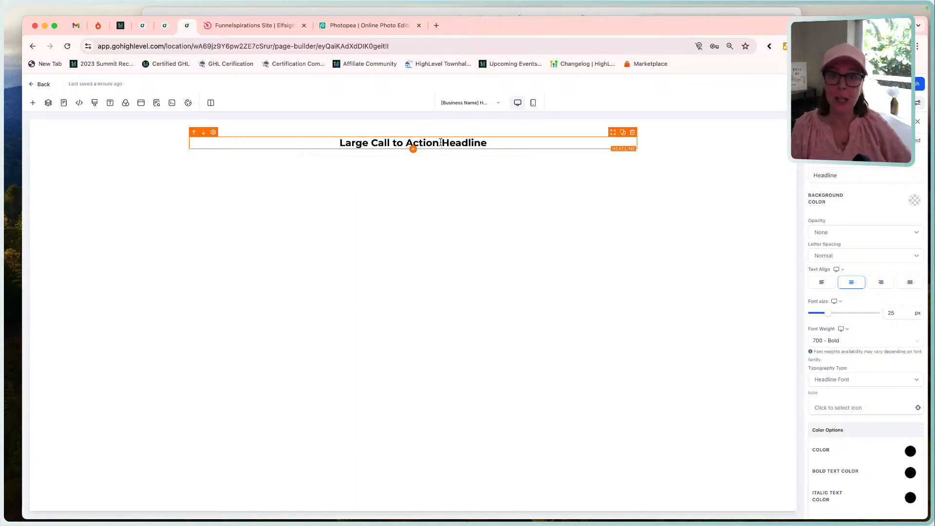
Set the "Large Call to Action Headline" text back to Heading 1.
{"action": "left_click_drag", "start_coordinate": [509, 144], "coordinate": [316, 145]}
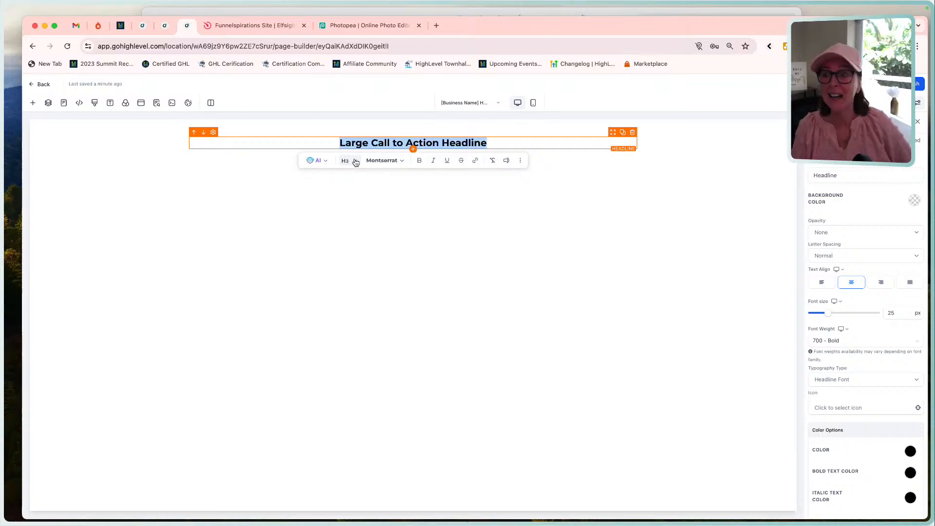
{"action": "left_click", "coordinate": [355, 162]}
{"action": "left_click", "coordinate": [357, 180]}
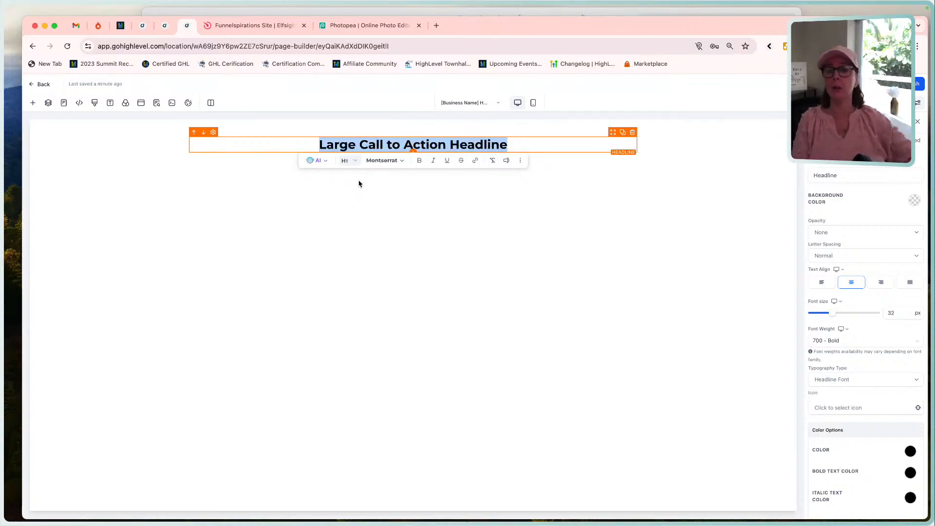
{"action": "left_click", "coordinate": [456, 229]}
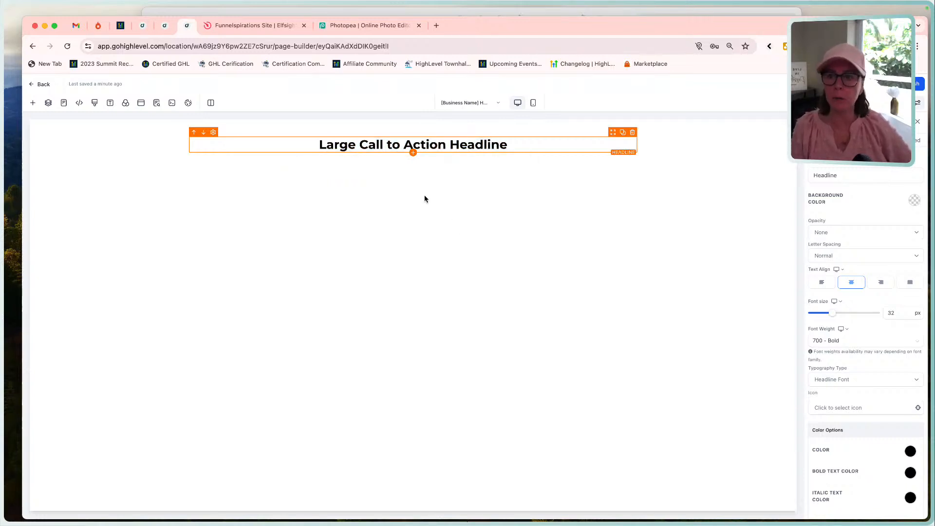
Check the mockup's banner again, and look through the elements that can be added below the headline.
{"action": "left_click", "coordinate": [471, 12]}
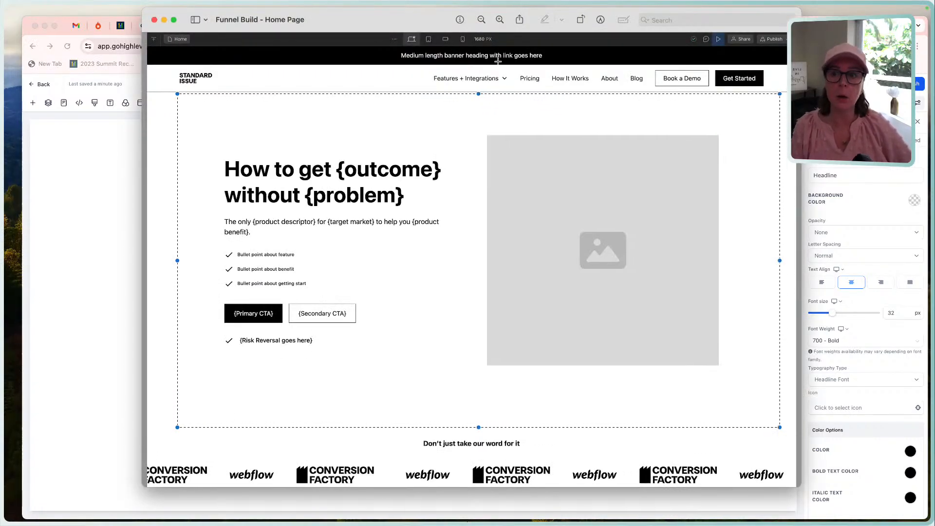
{"action": "left_click", "coordinate": [113, 192]}
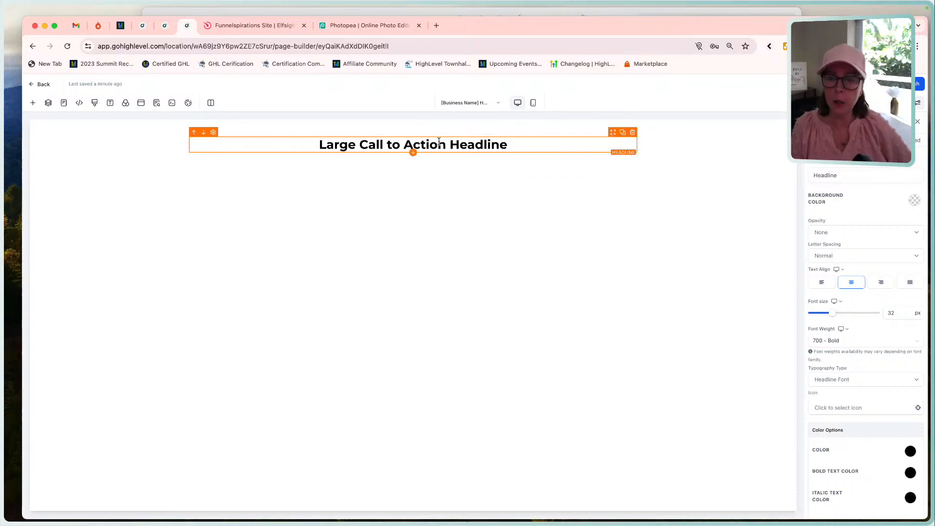
{"action": "left_click", "coordinate": [413, 154]}
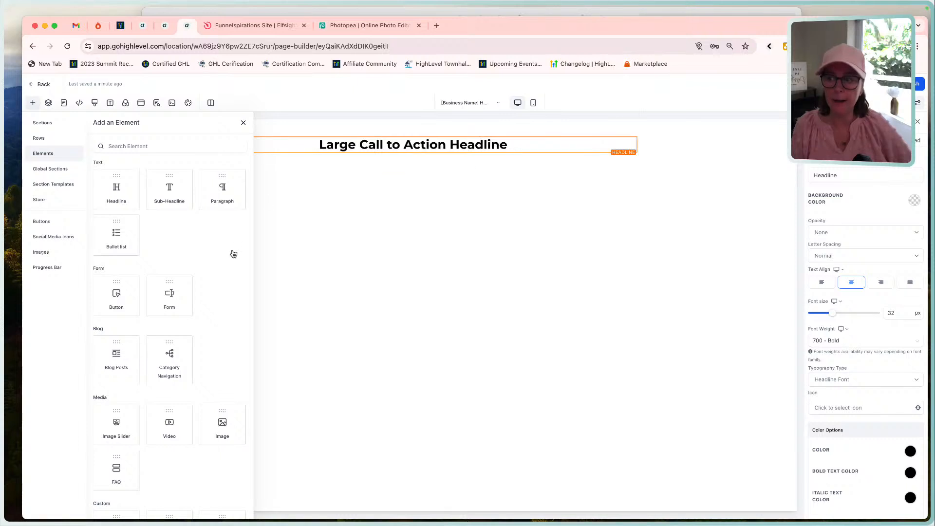
{"action": "scroll", "coordinate": [179, 320], "scroll_direction": "down", "scroll_amount": 5}
{"action": "scroll", "coordinate": [180, 320], "scroll_direction": "down", "scroll_amount": 2}
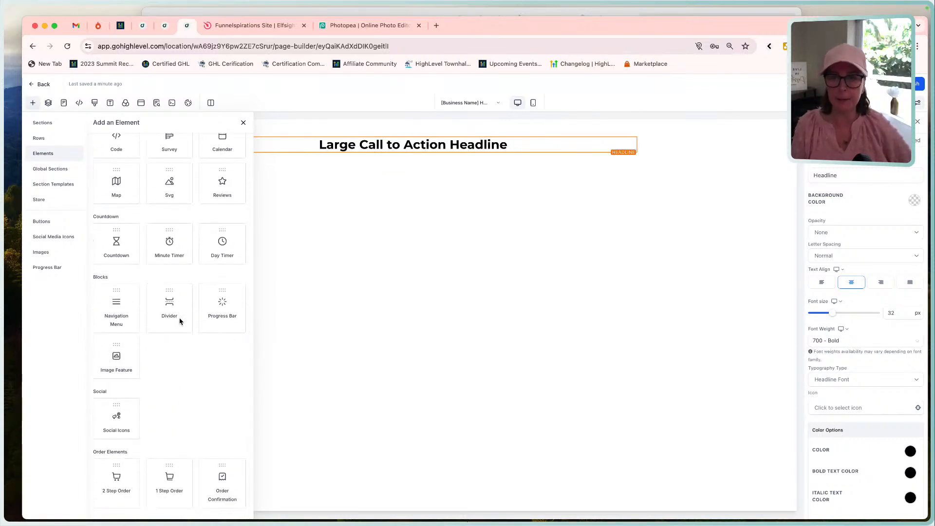
{"action": "scroll", "coordinate": [180, 321], "scroll_direction": "up", "scroll_amount": 8}
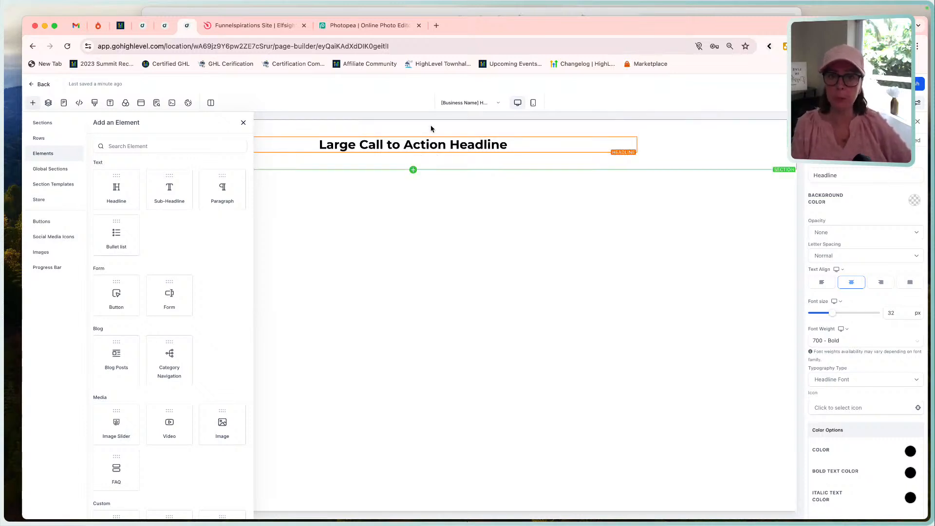
{"action": "left_click", "coordinate": [243, 122]}
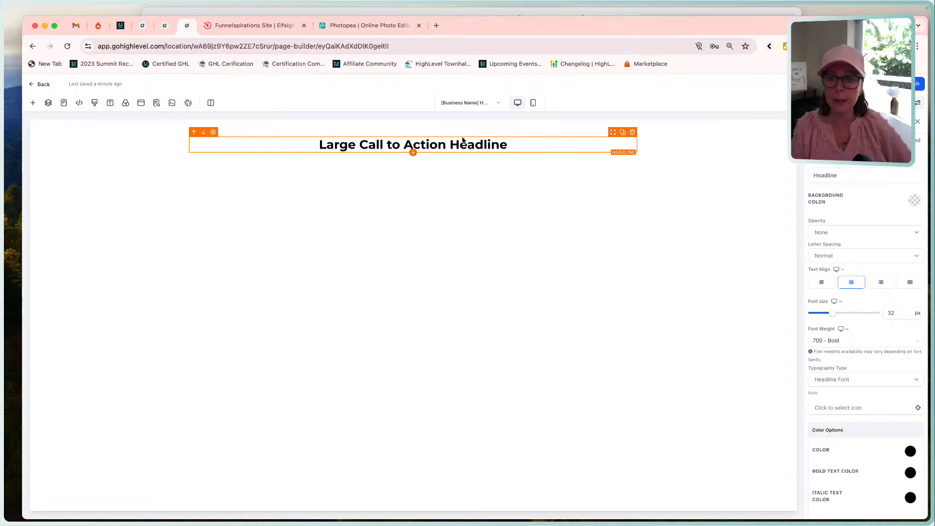
Duplicate the column that holds the headline to make two side-by-side columns in the row.
{"action": "left_click", "coordinate": [530, 135]}
{"action": "left_click", "coordinate": [624, 128]}
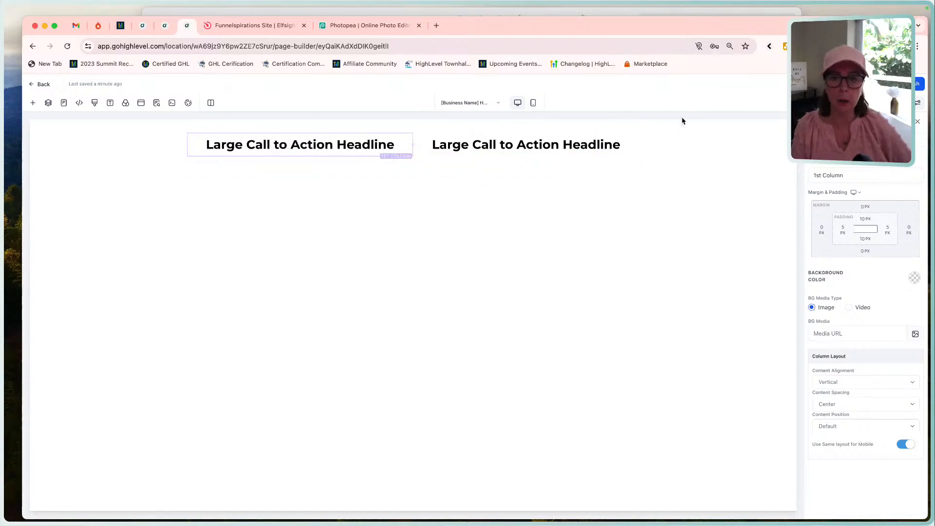
Delete the duplicated headline column and check the banner in the Funnel Build mockup again.
{"action": "left_click", "coordinate": [632, 133]}
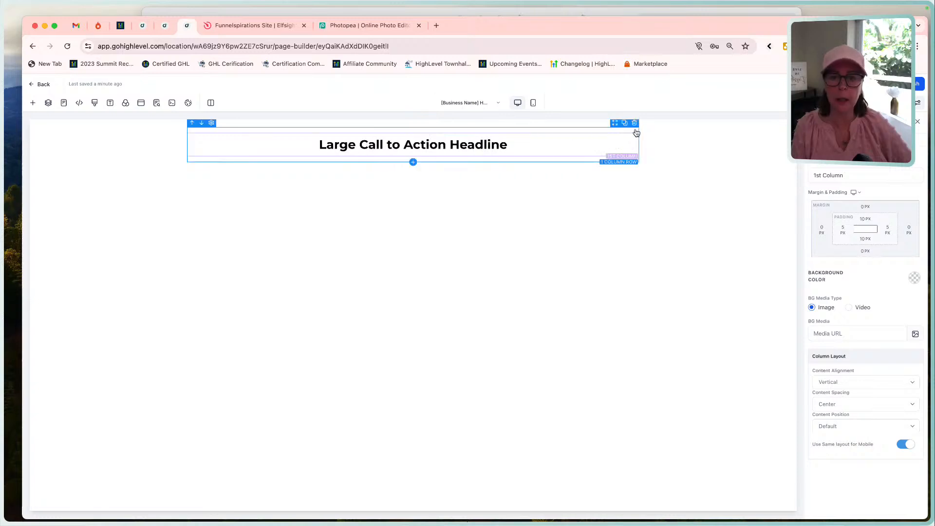
{"action": "left_click", "coordinate": [546, 127]}
{"action": "left_click", "coordinate": [520, 12]}
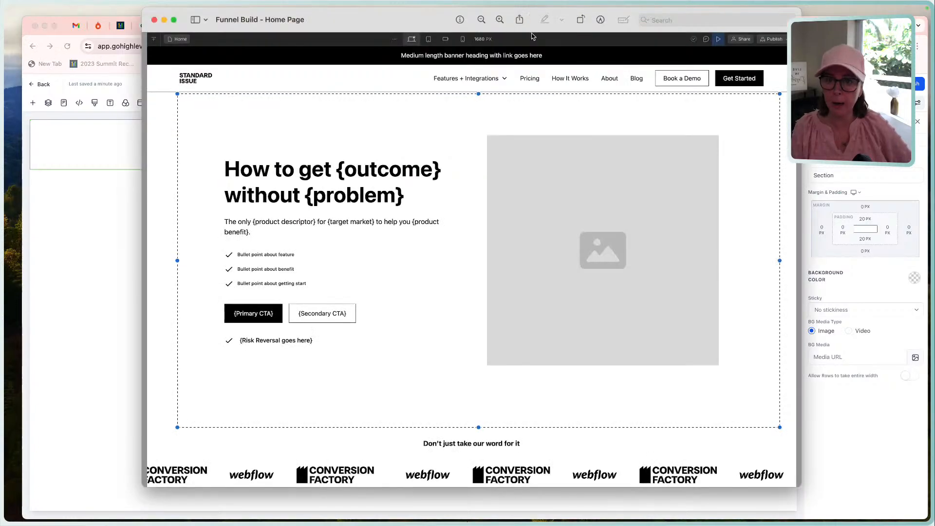
{"action": "left_click", "coordinate": [827, 58]}
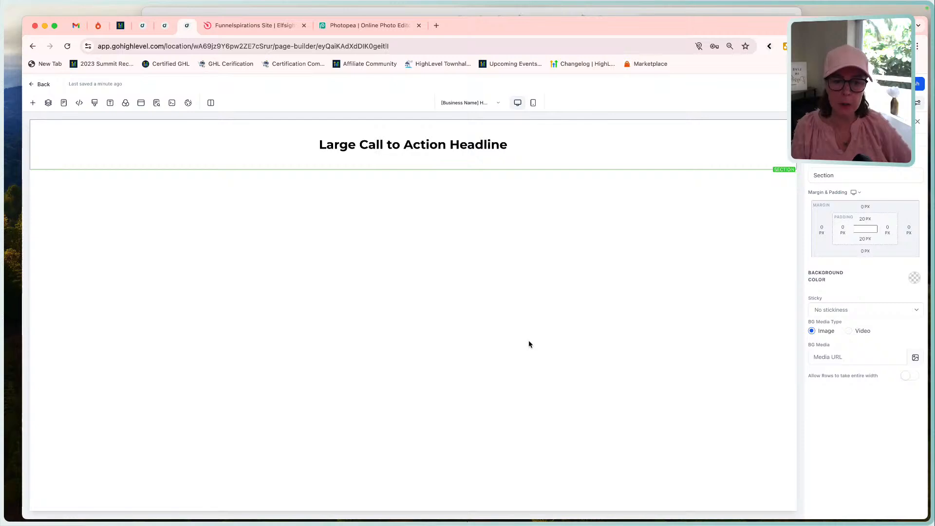
Add custom color #272727 and apply it as the headline section's background color.
{"action": "left_click", "coordinate": [915, 277]}
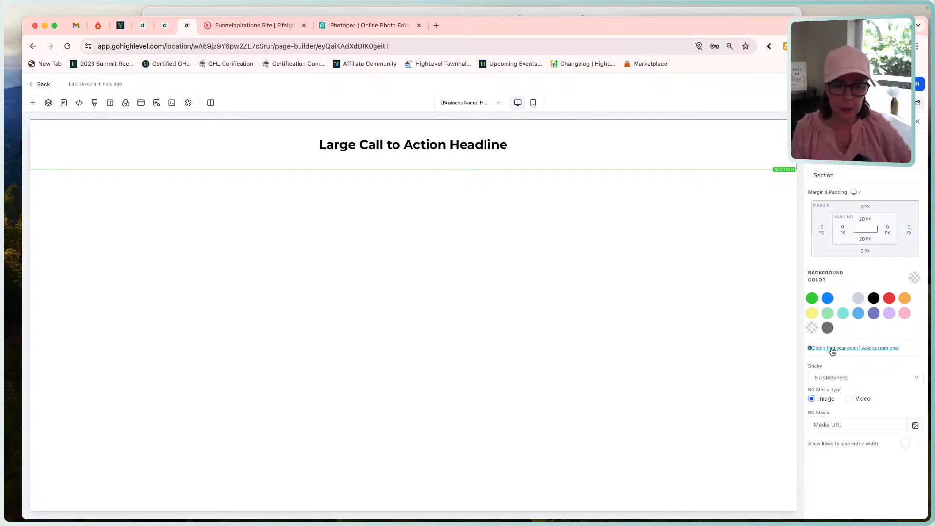
{"action": "left_click", "coordinate": [832, 348]}
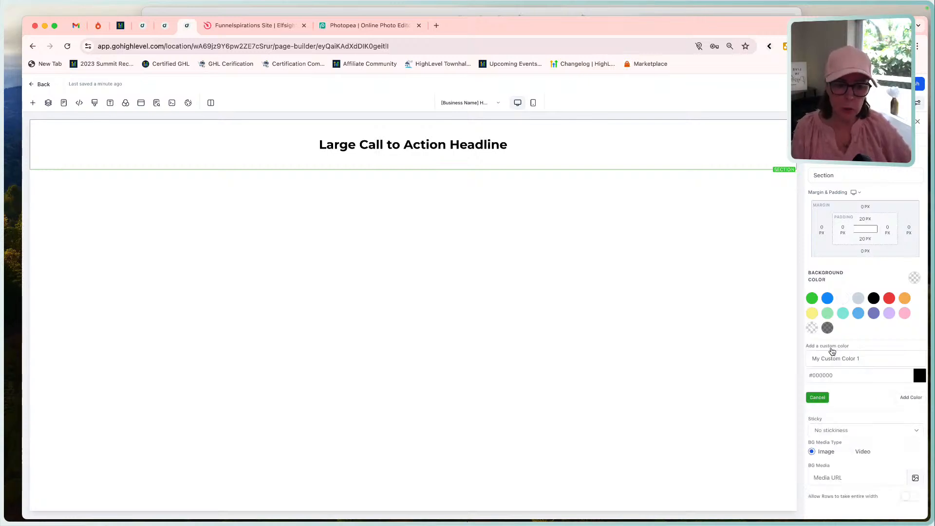
{"action": "double_click", "coordinate": [827, 377]}
{"action": "type", "text": "27"}
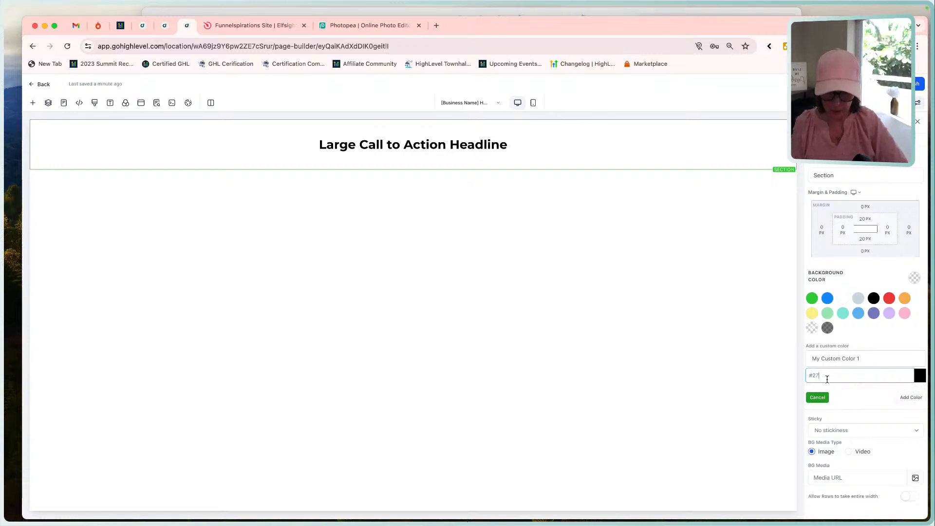
{"action": "type", "text": "2727"}
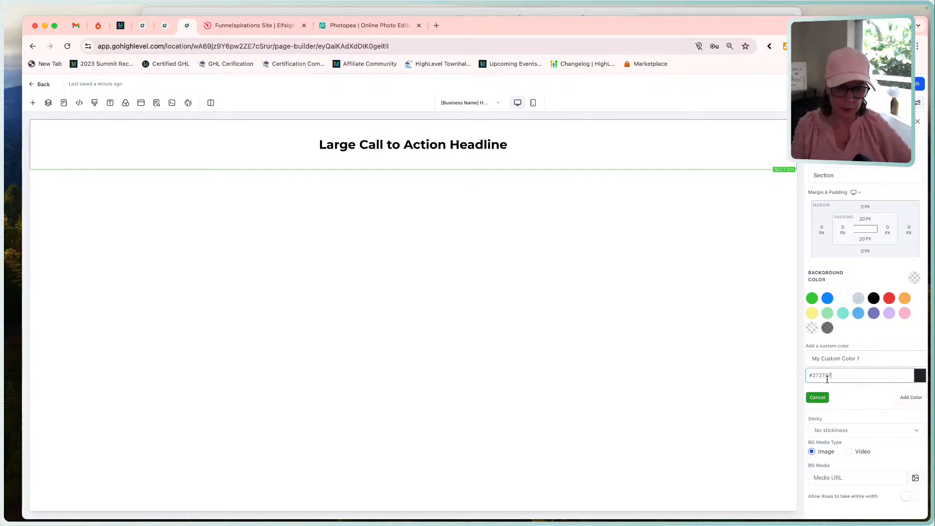
{"action": "left_click", "coordinate": [910, 398]}
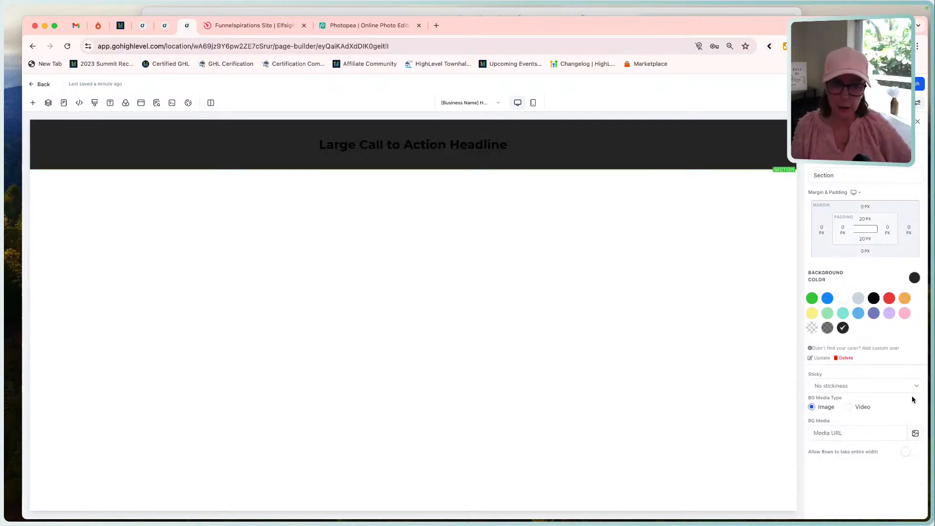
Set the "Large Call to Action Headline" text color to a custom off-white, pasting in its copied hex code.
{"action": "triple_click", "coordinate": [451, 144]}
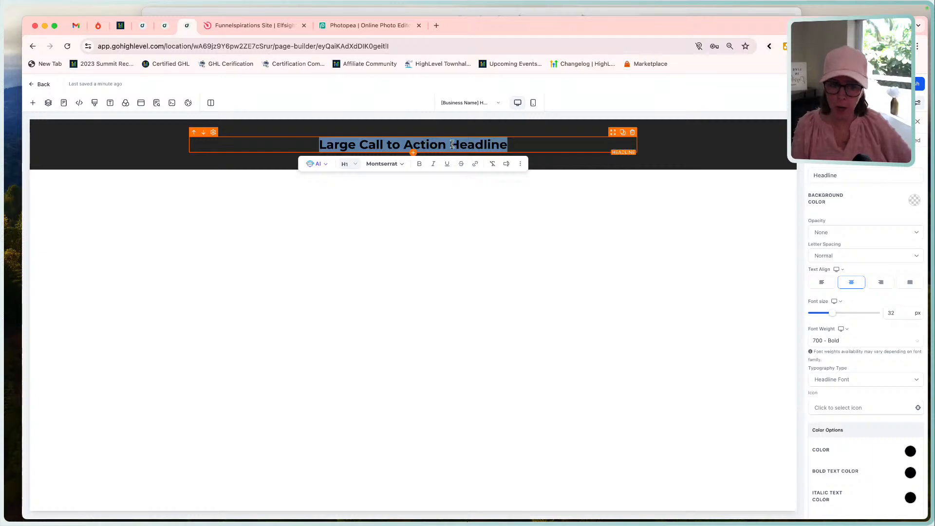
{"action": "left_click", "coordinate": [909, 450]}
{"action": "scroll", "coordinate": [884, 356], "scroll_direction": "down", "scroll_amount": 5}
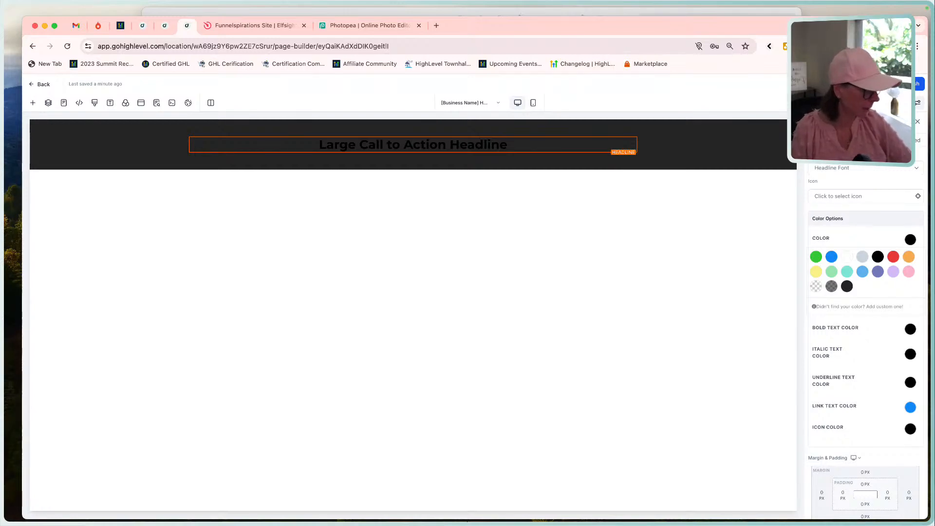
{"action": "key", "text": "super+Tab"}
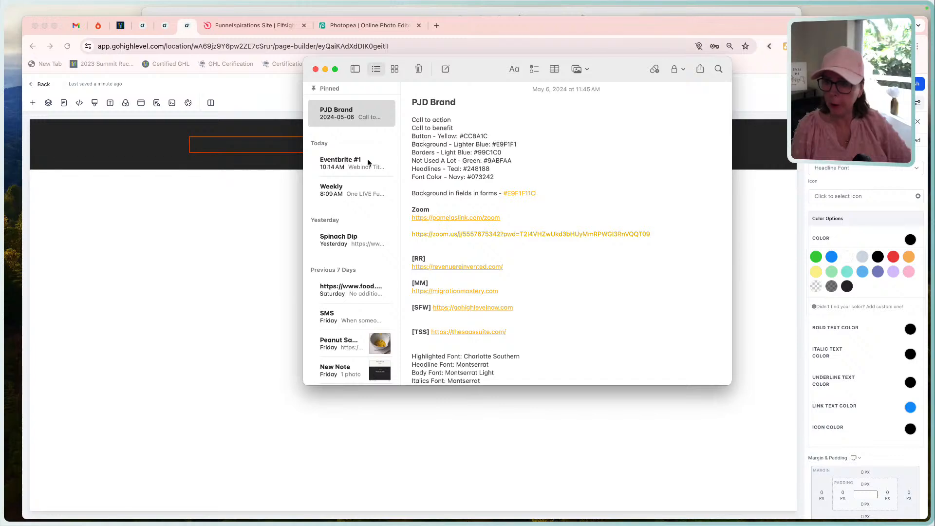
{"action": "left_click", "coordinate": [325, 69]}
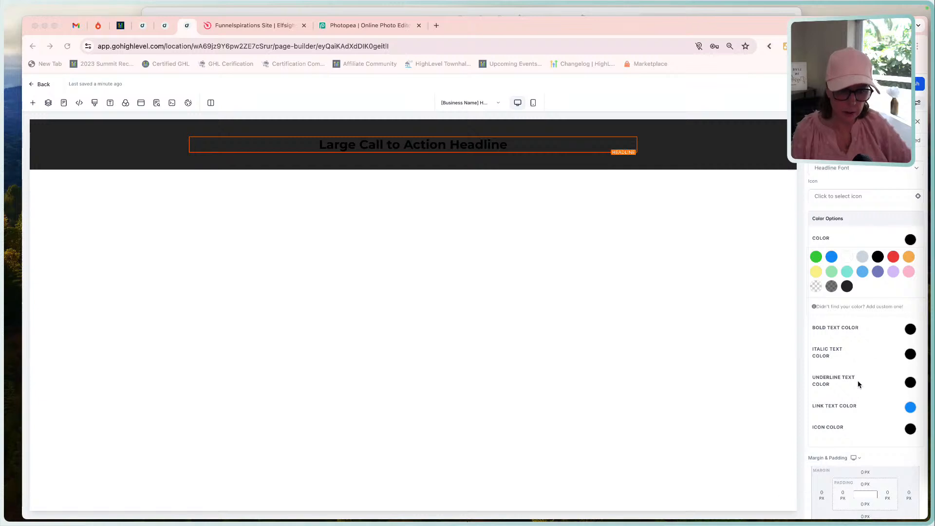
{"action": "left_click", "coordinate": [834, 308]}
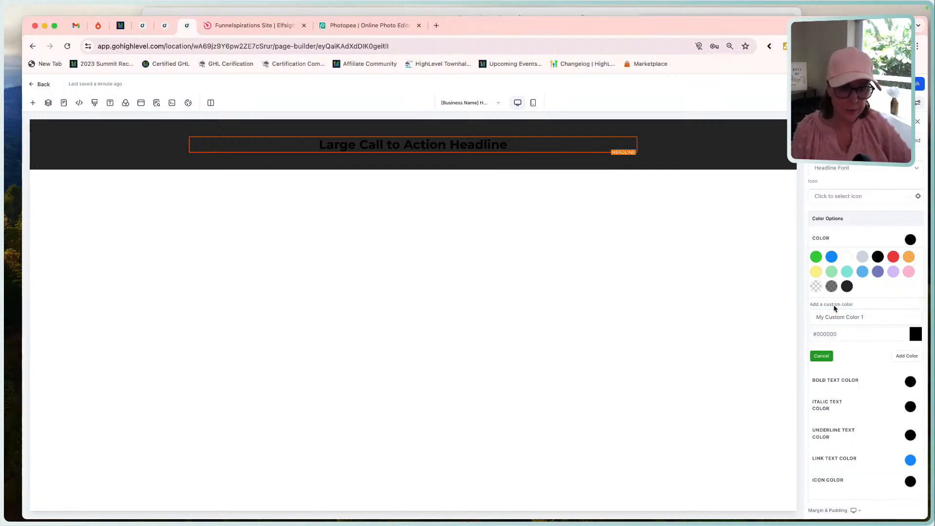
{"action": "left_click", "coordinate": [831, 330]}
{"action": "type", "text": "#F9F8F2"}
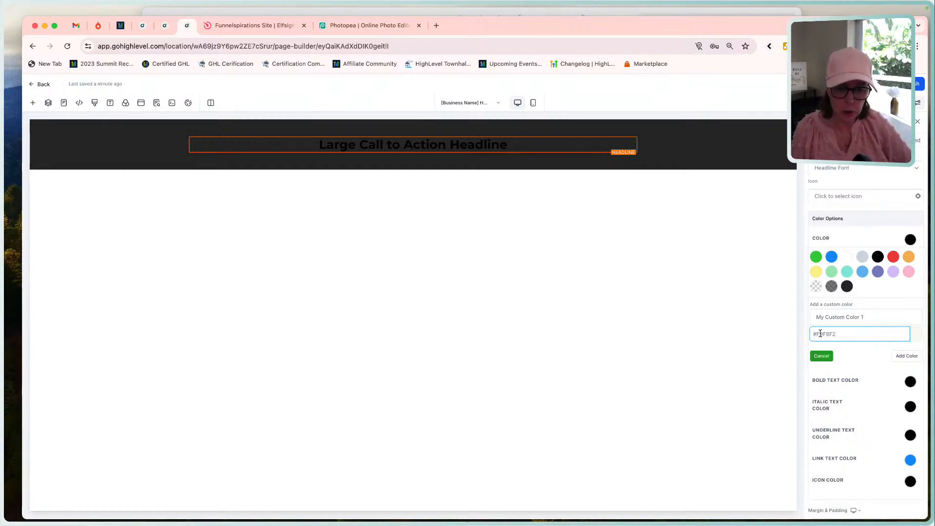
{"action": "left_click", "coordinate": [907, 357]}
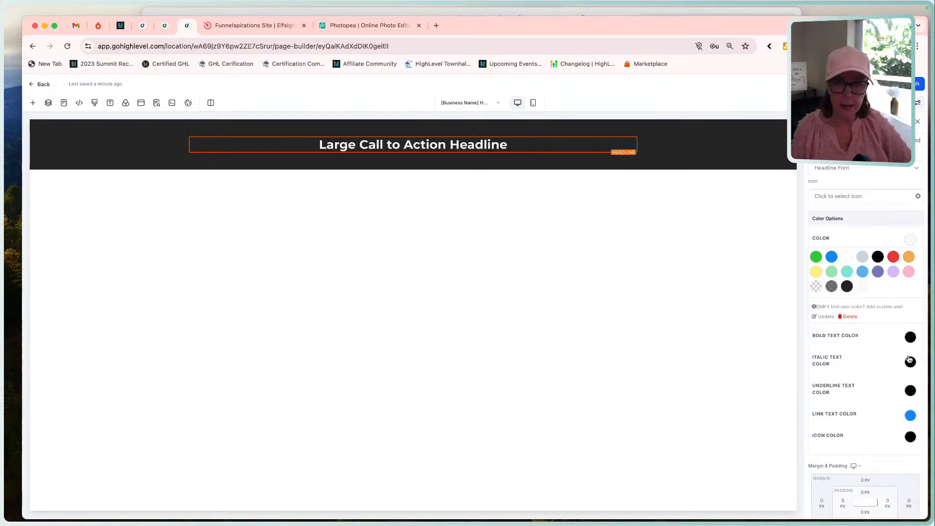
View the headline's bold text color options and the page's SEO meta data settings.
{"action": "left_click", "coordinate": [909, 239]}
{"action": "left_click", "coordinate": [909, 304]}
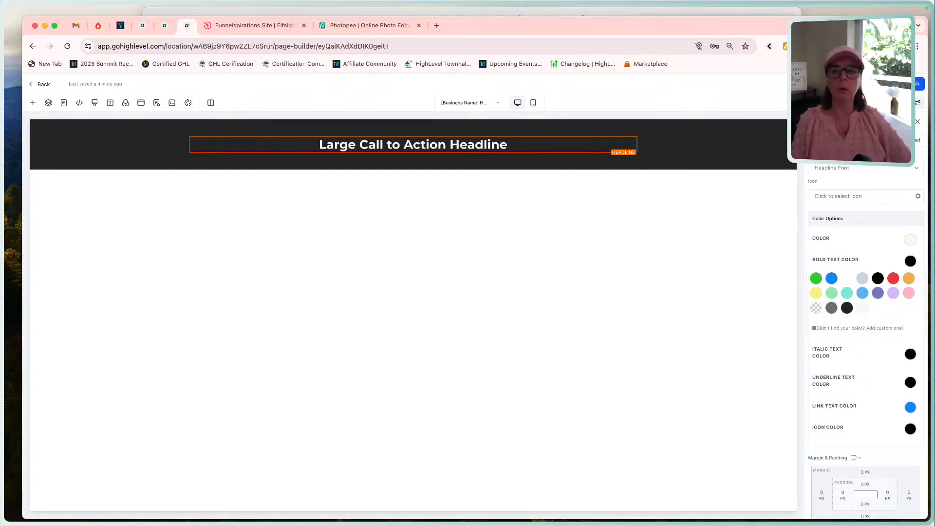
{"action": "left_click", "coordinate": [156, 103]}
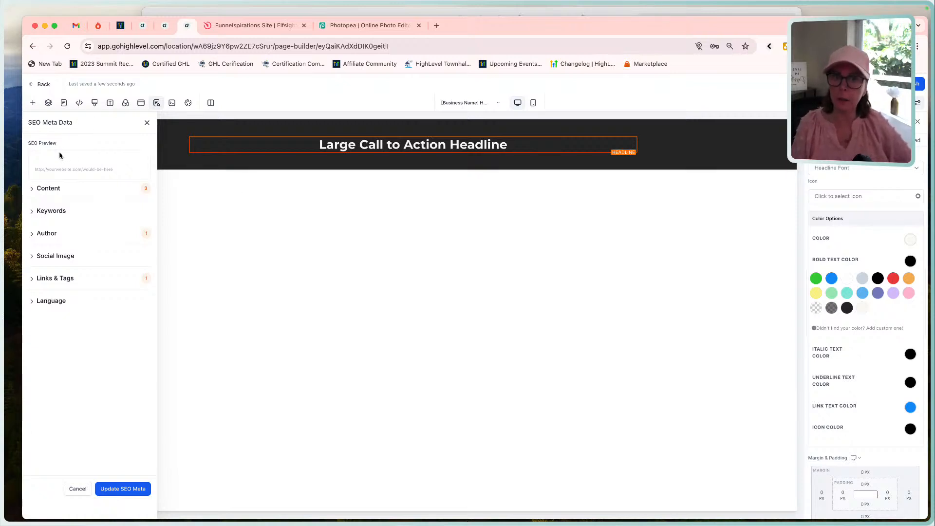
{"action": "left_click", "coordinate": [146, 122]}
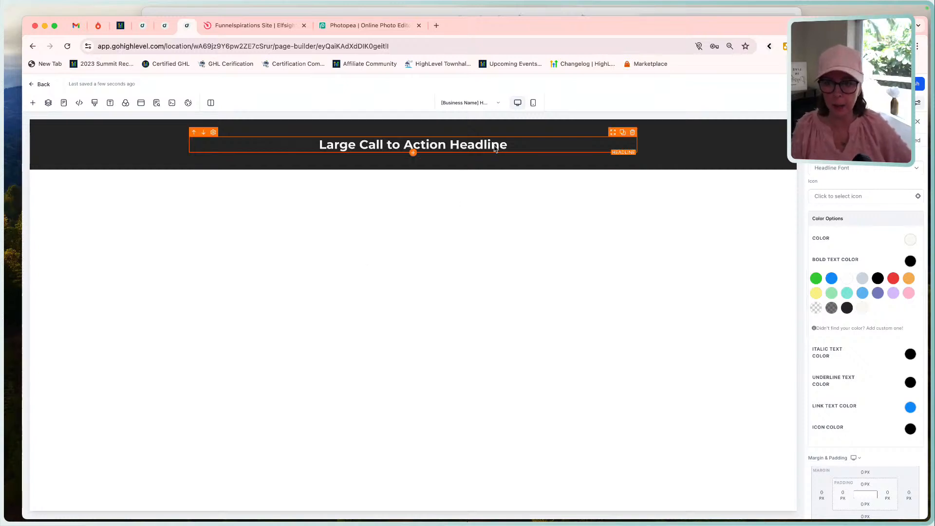
Change the "Large Call to Action Headline" text to Heading 3 in the dark banner section.
{"action": "left_click_drag", "start_coordinate": [566, 146], "coordinate": [277, 148]}
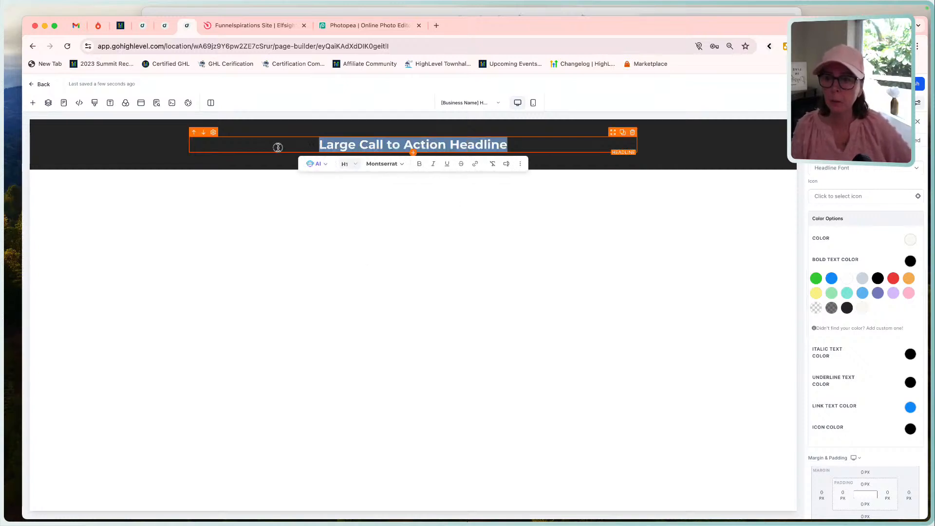
{"action": "left_click", "coordinate": [354, 164]}
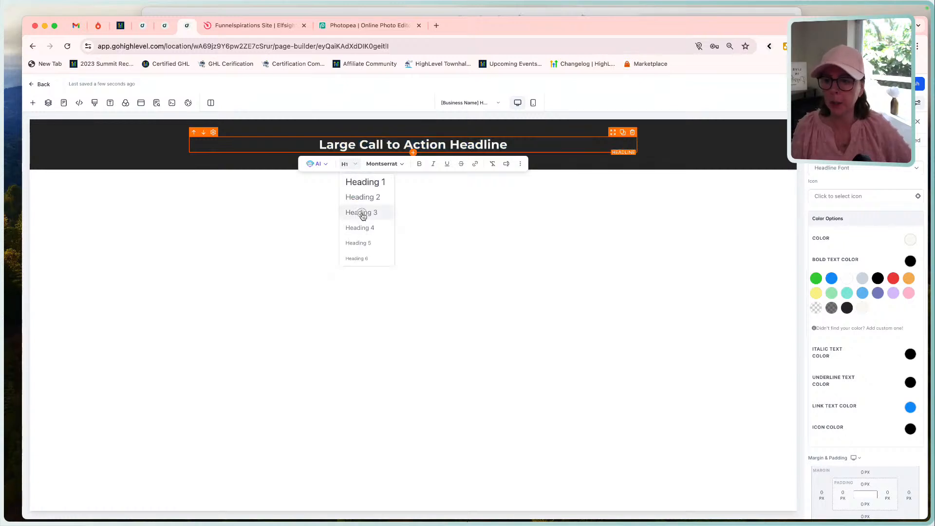
{"action": "left_click", "coordinate": [361, 211]}
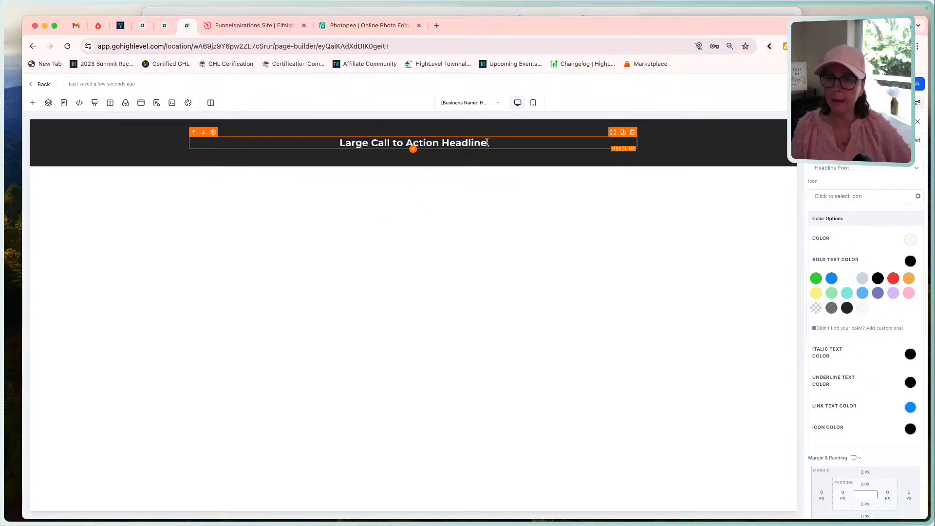
{"action": "left_click_drag", "start_coordinate": [488, 142], "coordinate": [299, 142]}
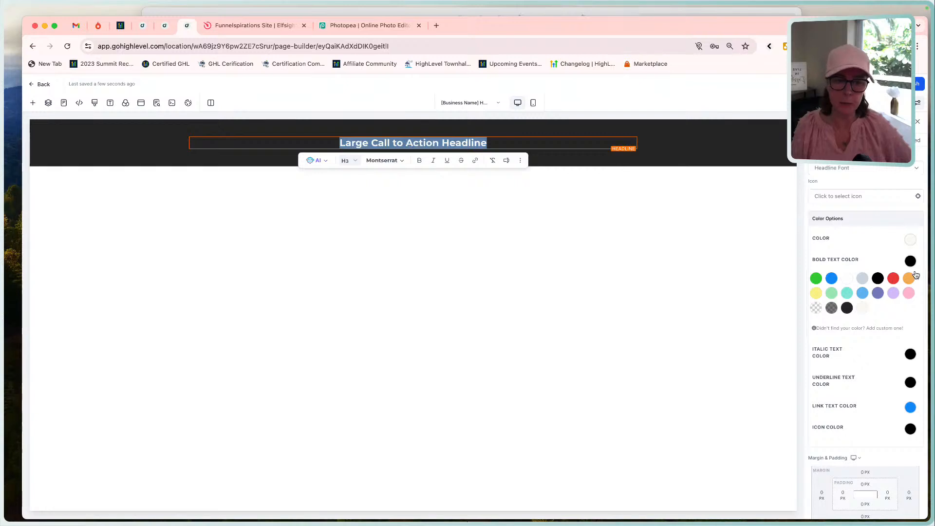
{"action": "left_click", "coordinate": [711, 267]}
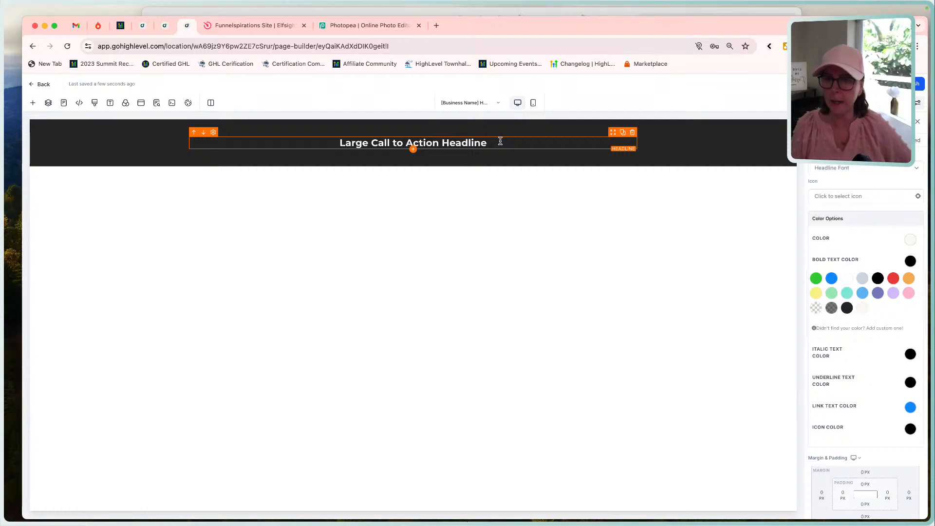
Examine the mockup's header in the Funnel Build file, marking its logo area and the navigation links.
{"action": "left_click", "coordinate": [487, 12]}
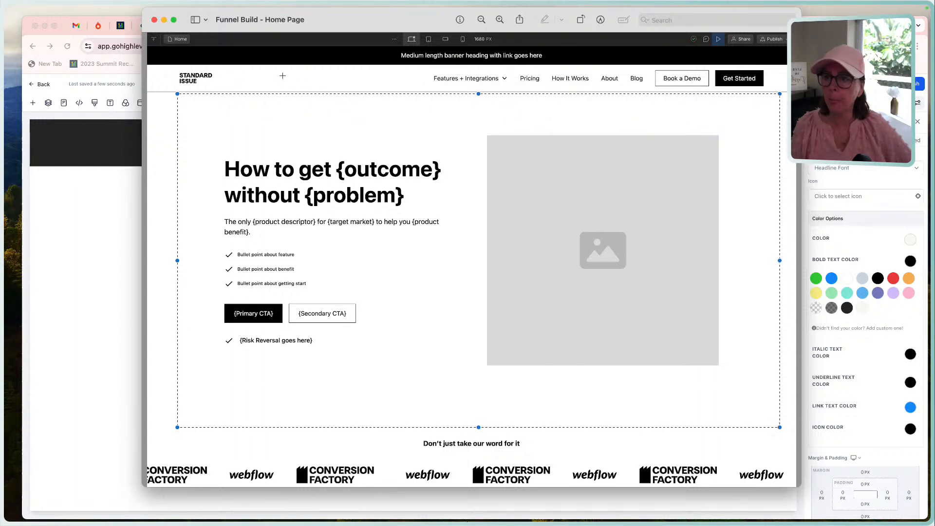
{"action": "left_click", "coordinate": [777, 67]}
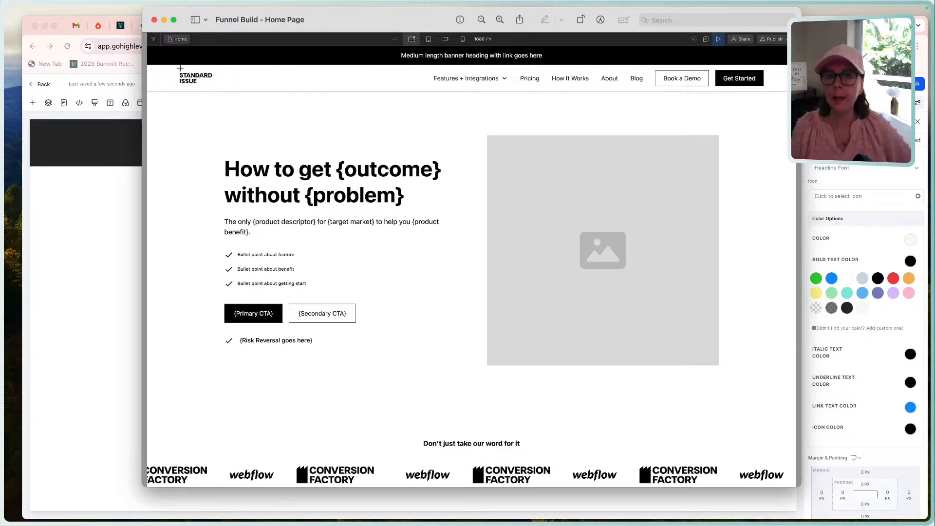
{"action": "left_click_drag", "start_coordinate": [180, 69], "coordinate": [230, 89]}
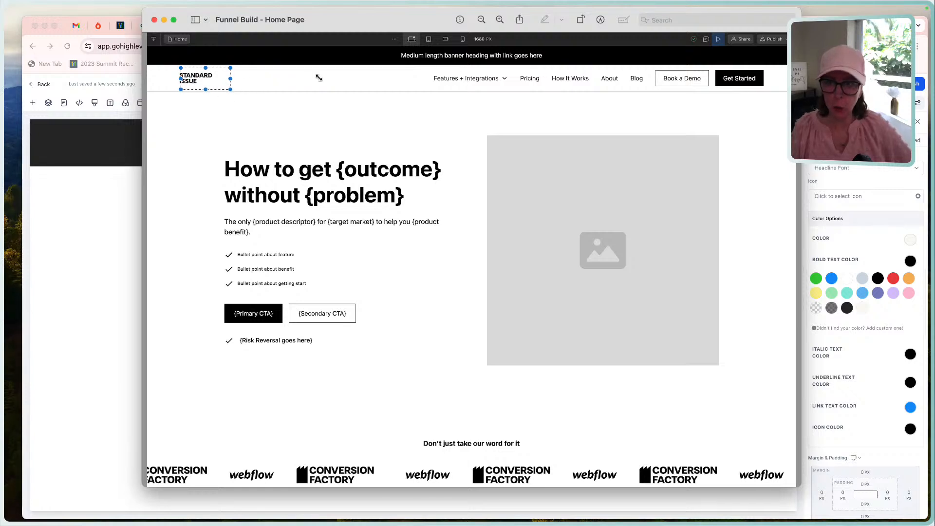
{"action": "left_click_drag", "start_coordinate": [646, 71], "coordinate": [386, 88]}
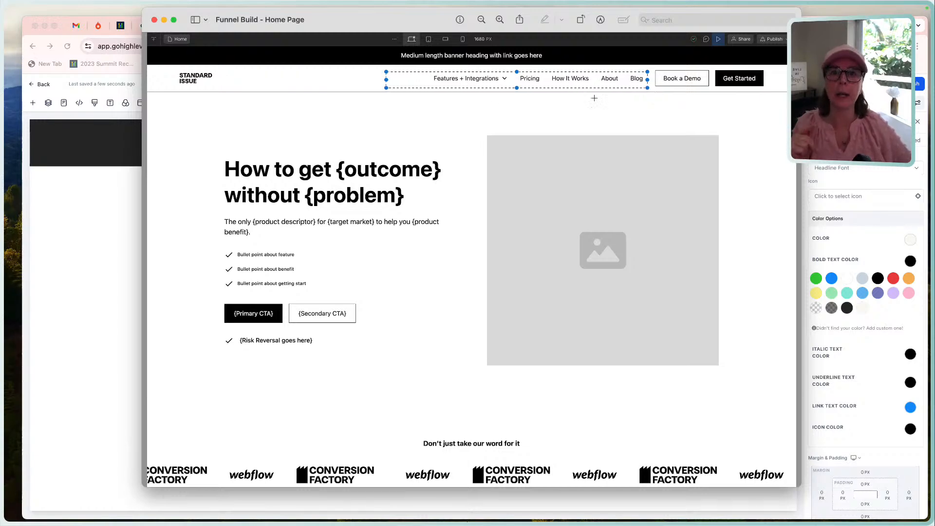
{"action": "left_click", "coordinate": [123, 218]}
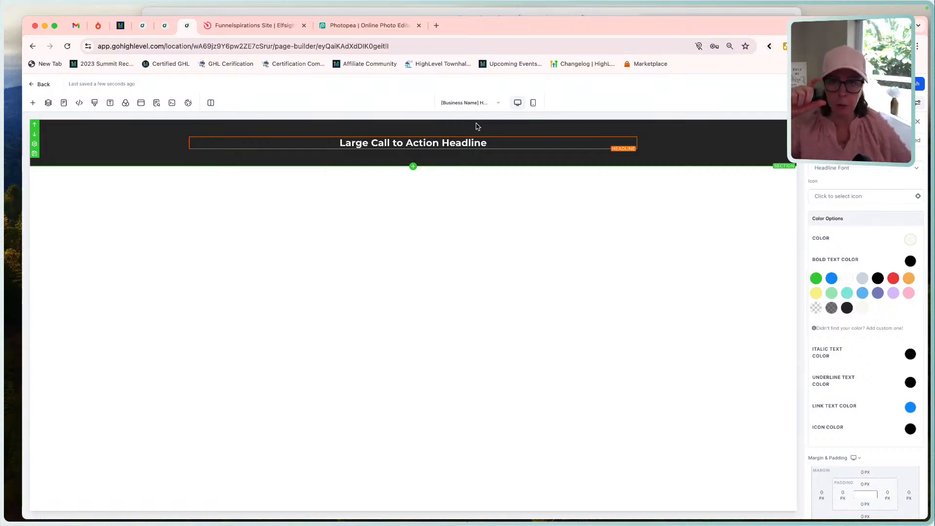
Add a full-width section below the dark banner and insert a 3-column row in it.
{"action": "left_click", "coordinate": [413, 168]}
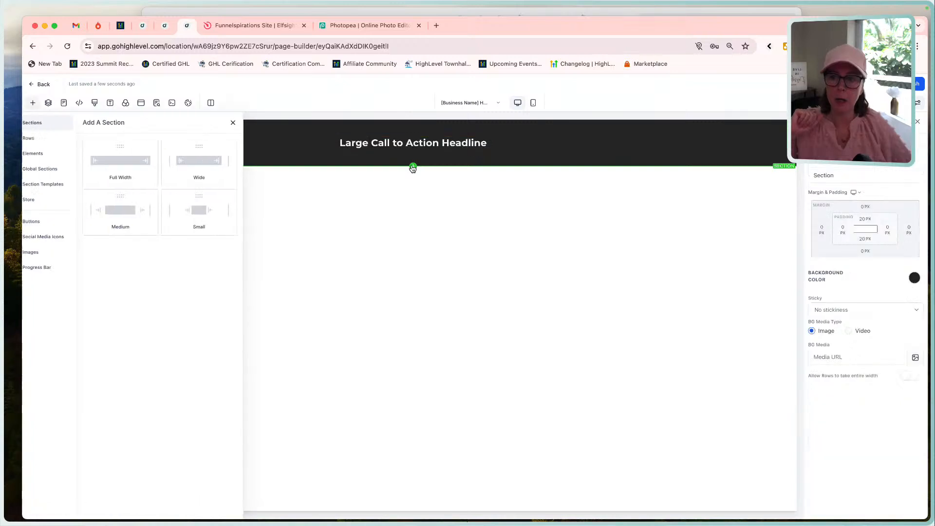
{"action": "left_click", "coordinate": [127, 161]}
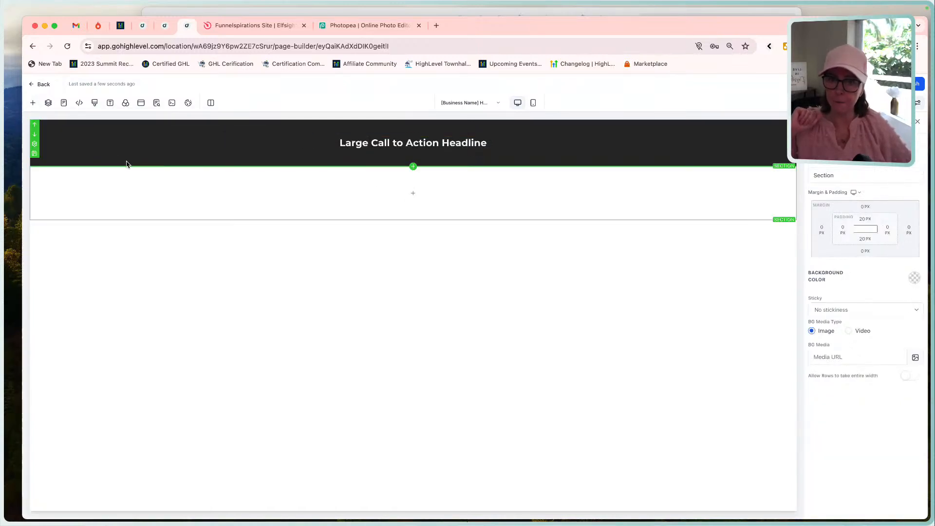
{"action": "left_click", "coordinate": [409, 193]}
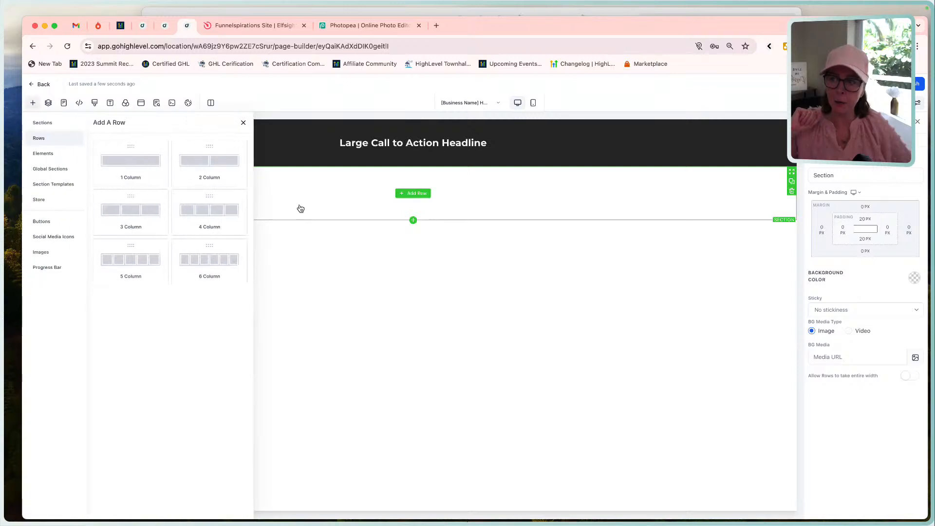
{"action": "left_click", "coordinate": [129, 220]}
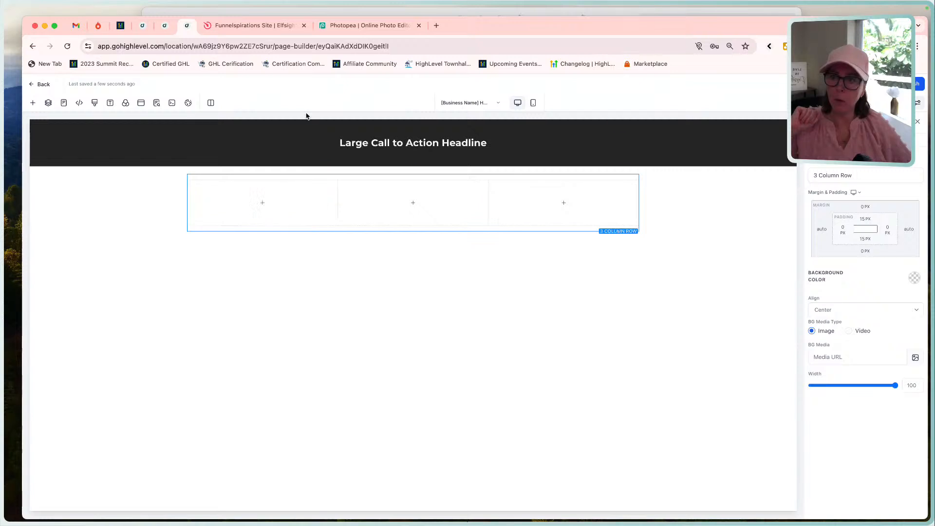
Add a Category Navigation element to the new row's first column and reopen the list of elements to add.
{"action": "left_click", "coordinate": [272, 205]}
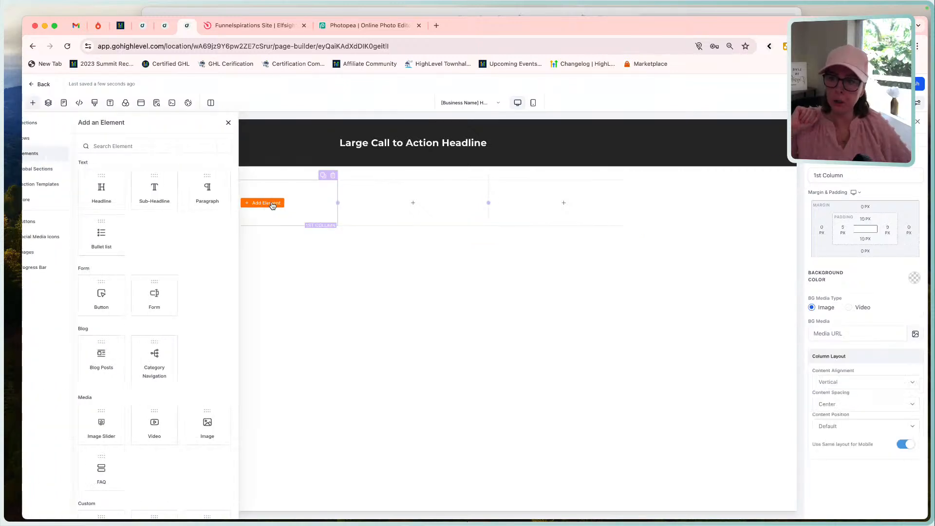
{"action": "left_click", "coordinate": [169, 361]}
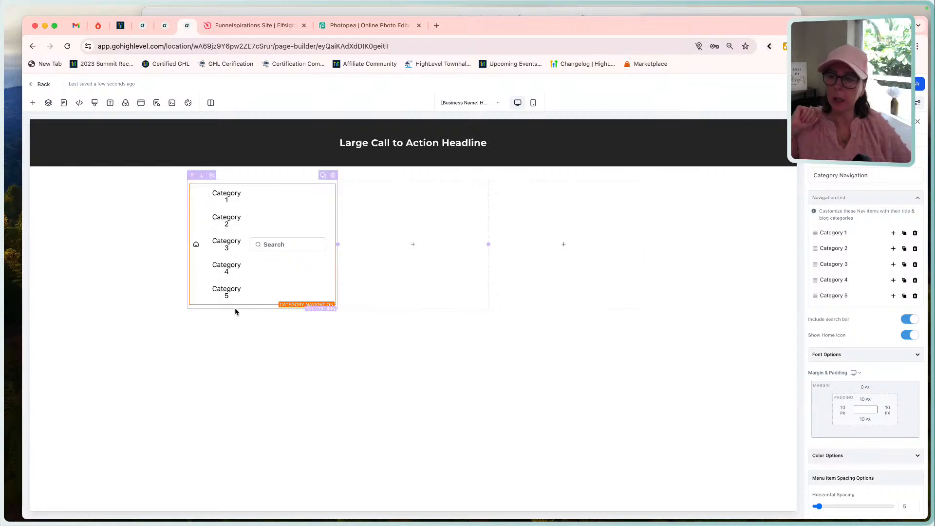
{"action": "left_click", "coordinate": [261, 304]}
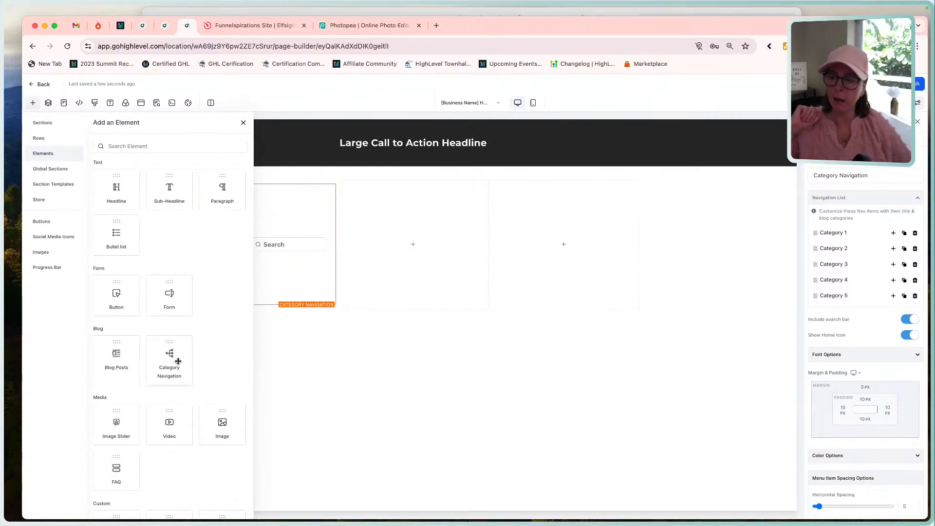
Add a Navigation Menu element to the row's first column and delete the Category Navigation element above it.
{"action": "scroll", "coordinate": [178, 361], "scroll_direction": "down", "scroll_amount": 5}
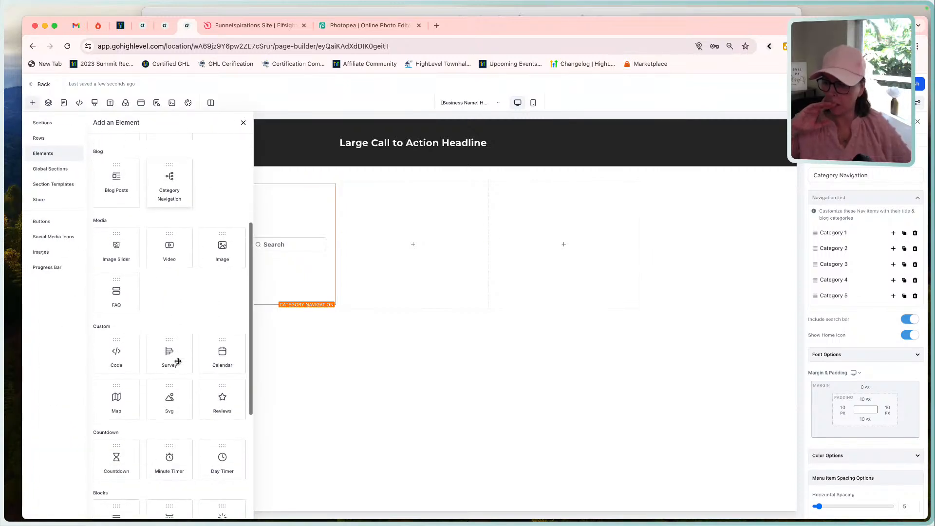
{"action": "scroll", "coordinate": [178, 361], "scroll_direction": "down", "scroll_amount": 6}
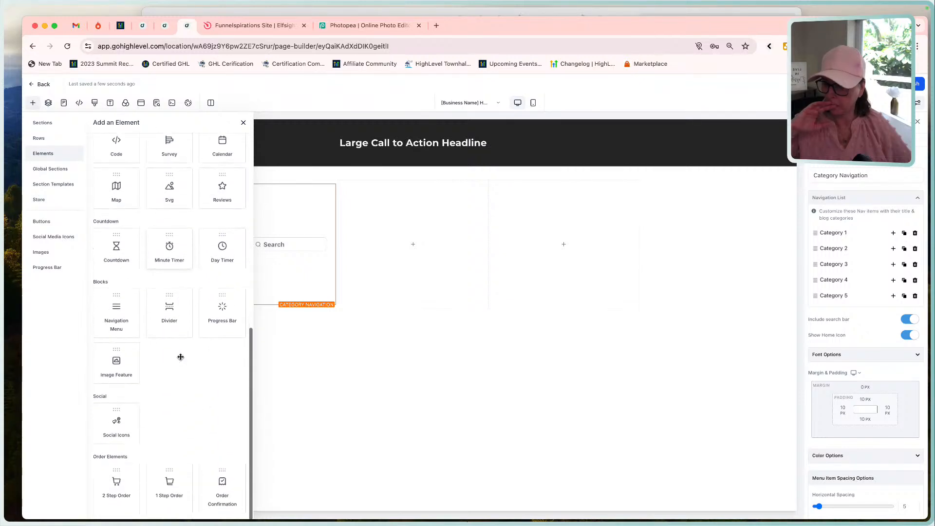
{"action": "left_click", "coordinate": [125, 321]}
{"action": "mouse_move", "coordinate": [192, 298]}
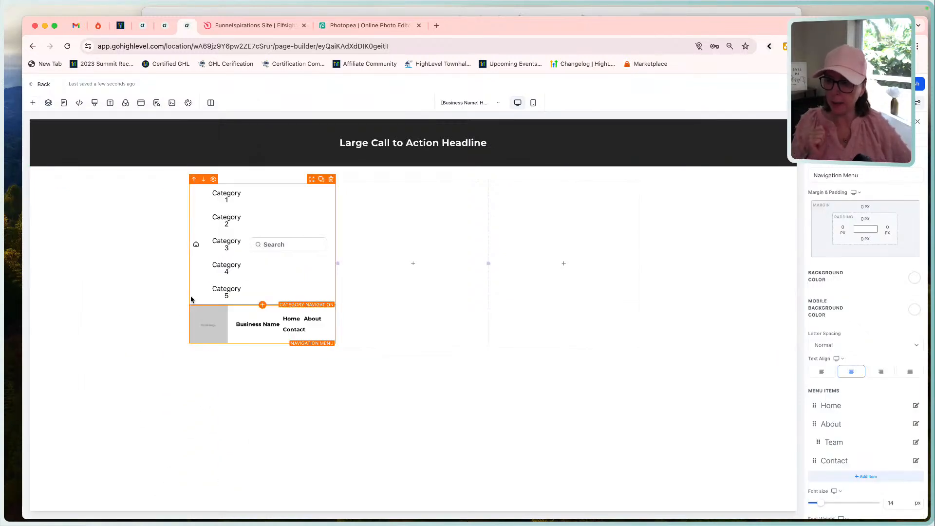
{"action": "left_click", "coordinate": [331, 181]}
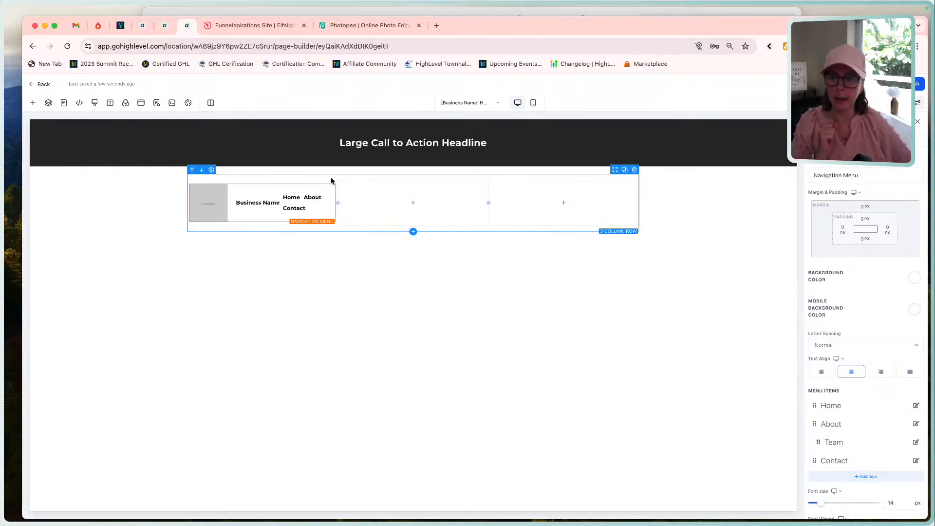
Open the element choices for the row's second column and check the header's buttons in the Funnel Build mockup.
{"action": "left_click", "coordinate": [413, 202]}
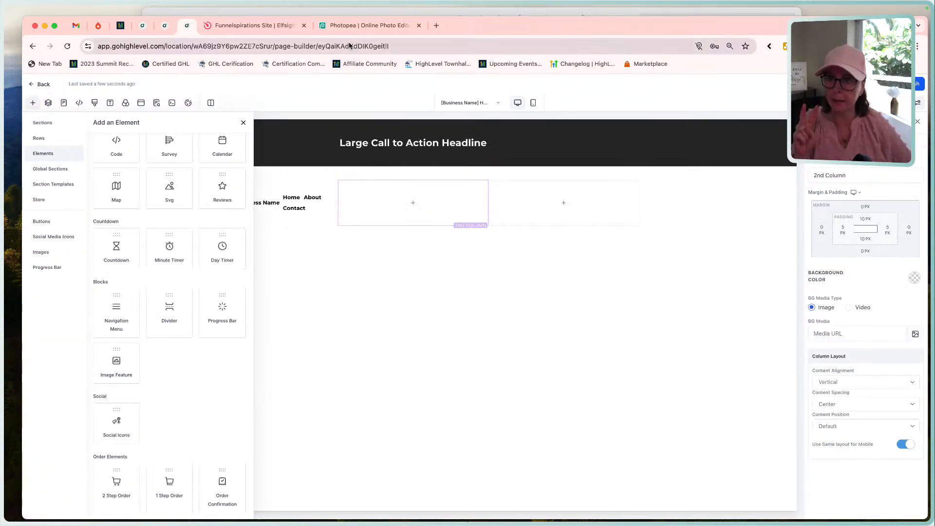
{"action": "left_click", "coordinate": [493, 11]}
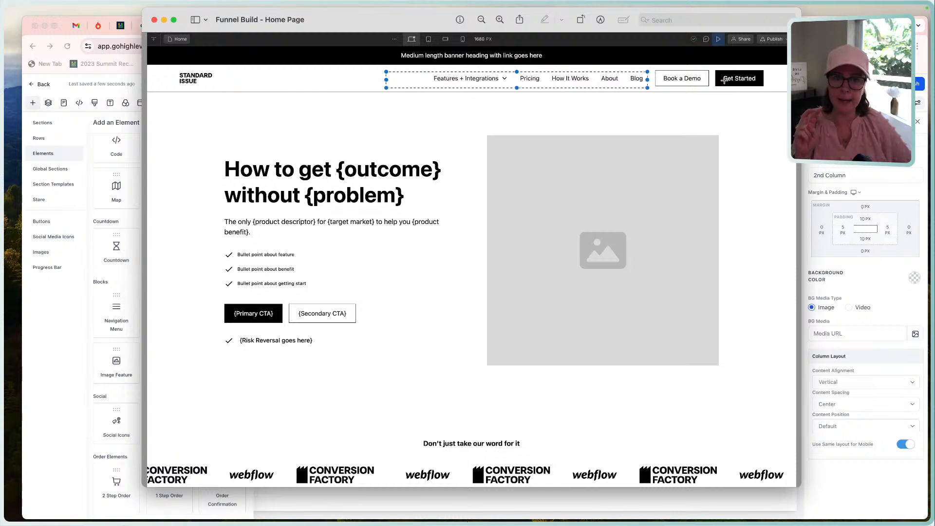
{"action": "left_click", "coordinate": [117, 66]}
{"action": "left_click", "coordinate": [117, 64]}
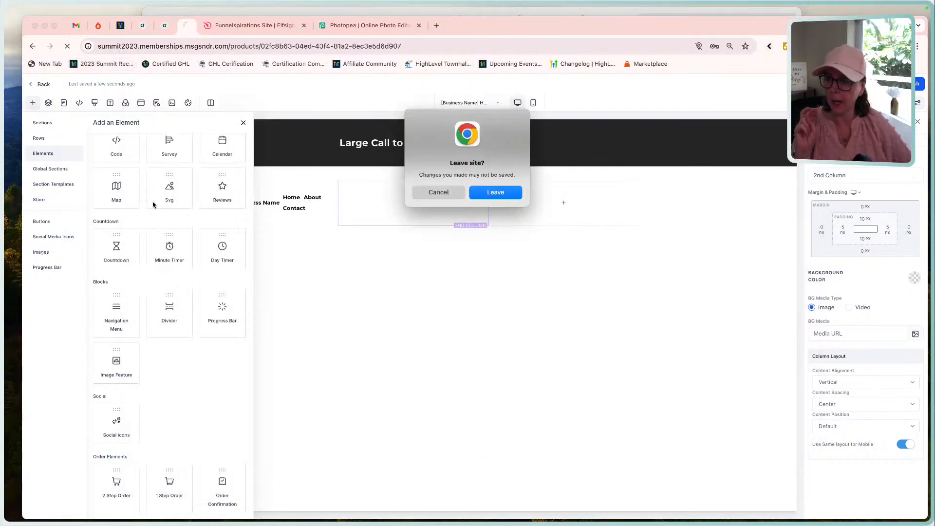
{"action": "left_click", "coordinate": [448, 194]}
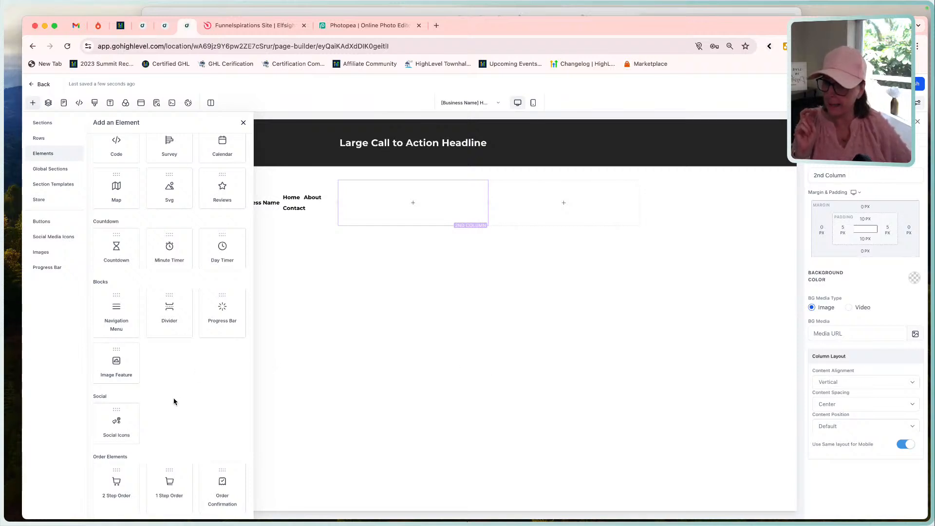
Add a Button element to the row's second column, then duplicate it and move one copy to the third column.
{"action": "scroll", "coordinate": [174, 401], "scroll_direction": "up", "scroll_amount": 8}
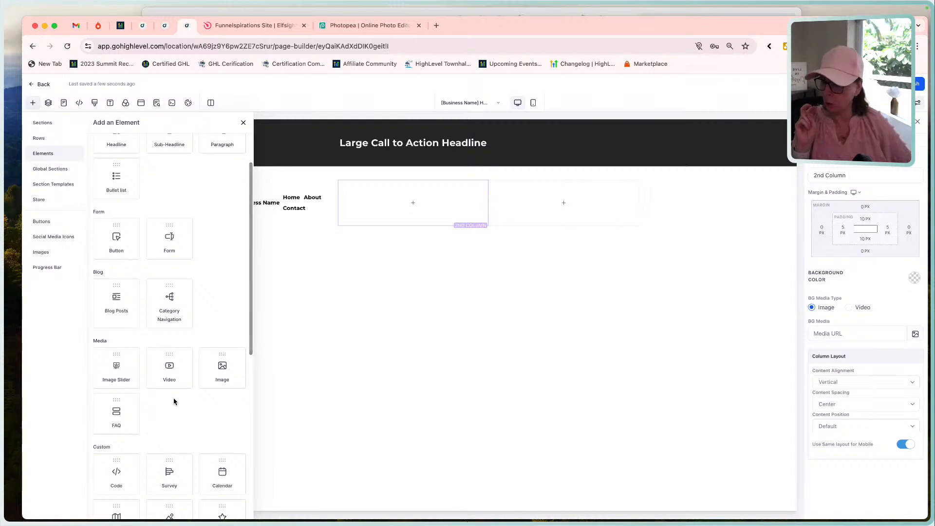
{"action": "scroll", "coordinate": [173, 401], "scroll_direction": "up", "scroll_amount": 3}
{"action": "left_click_drag", "start_coordinate": [117, 297], "coordinate": [373, 206]}
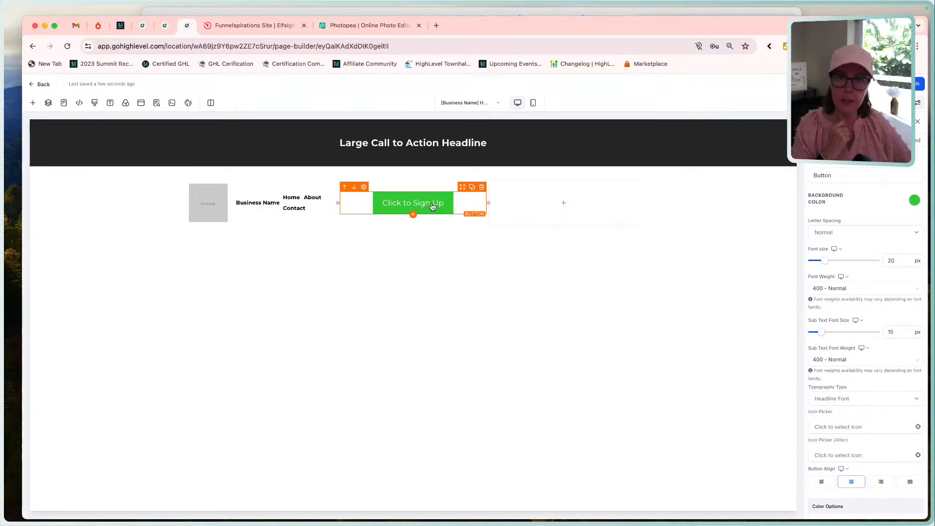
{"action": "left_click", "coordinate": [472, 187]}
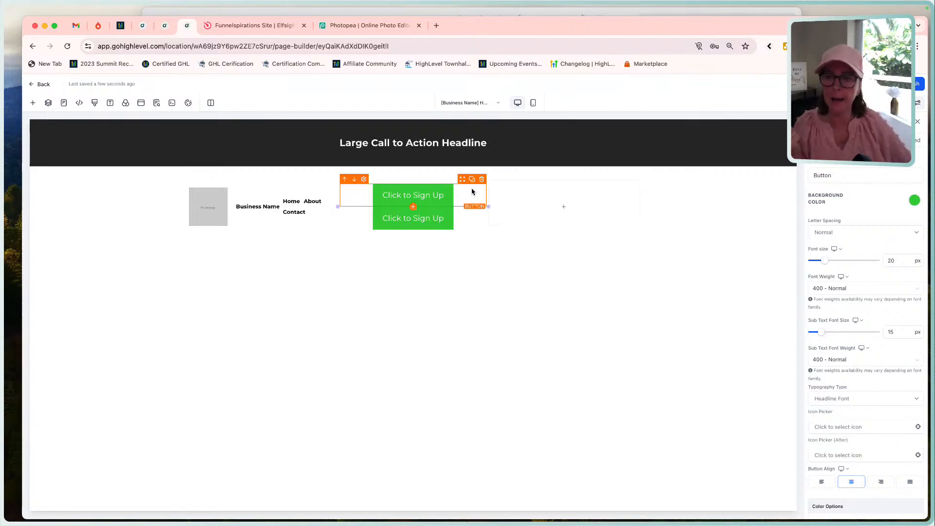
{"action": "left_click_drag", "start_coordinate": [463, 180], "coordinate": [607, 198]}
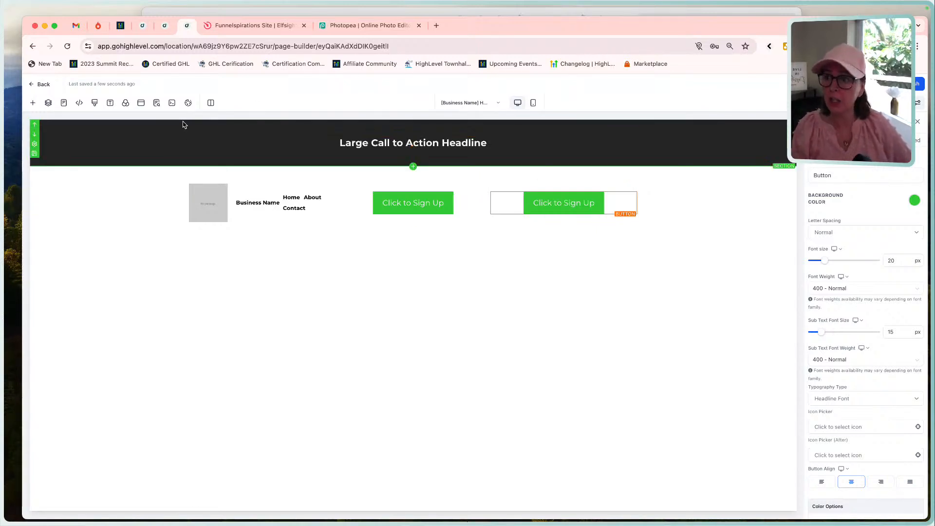
Set the page's headline font to Red Hat Display in the typography settings.
{"action": "left_click", "coordinate": [111, 104]}
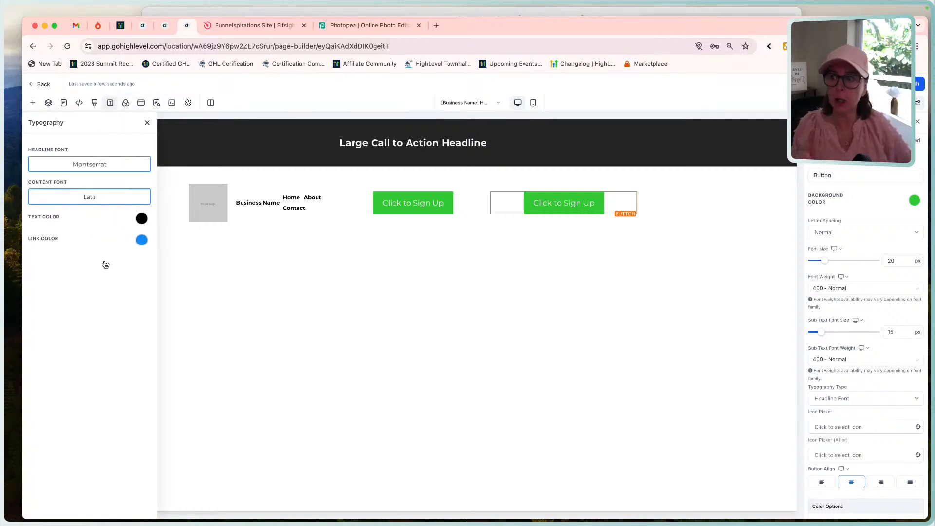
{"action": "left_click", "coordinate": [86, 165]}
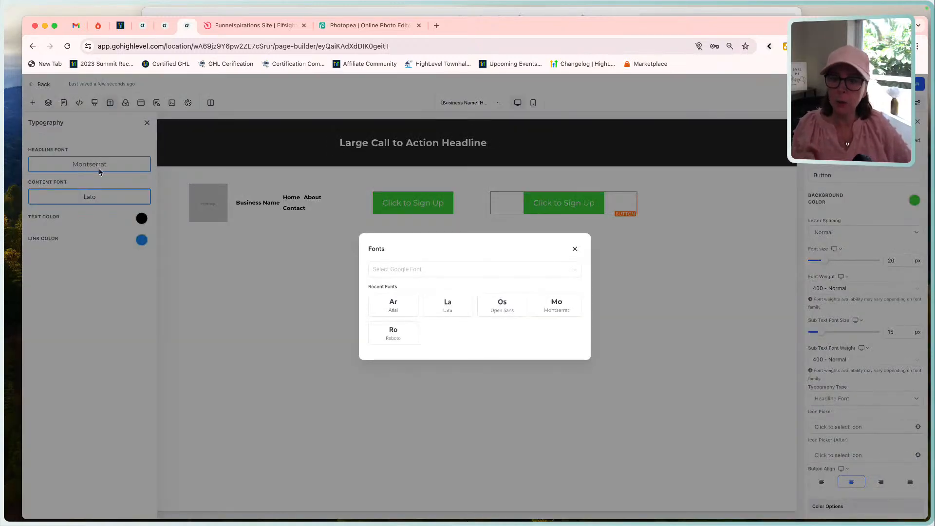
{"action": "left_click", "coordinate": [397, 268]}
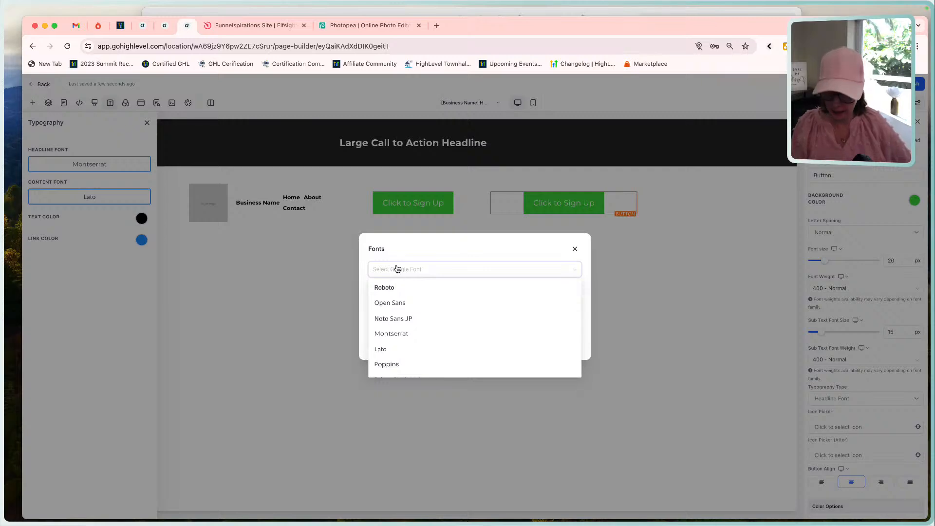
{"action": "type", "text": "red"}
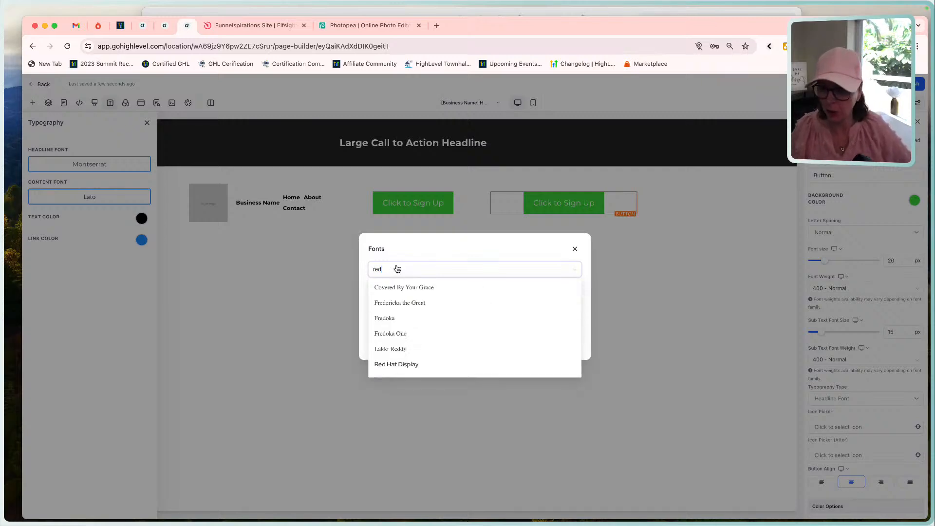
{"action": "left_click", "coordinate": [408, 365]}
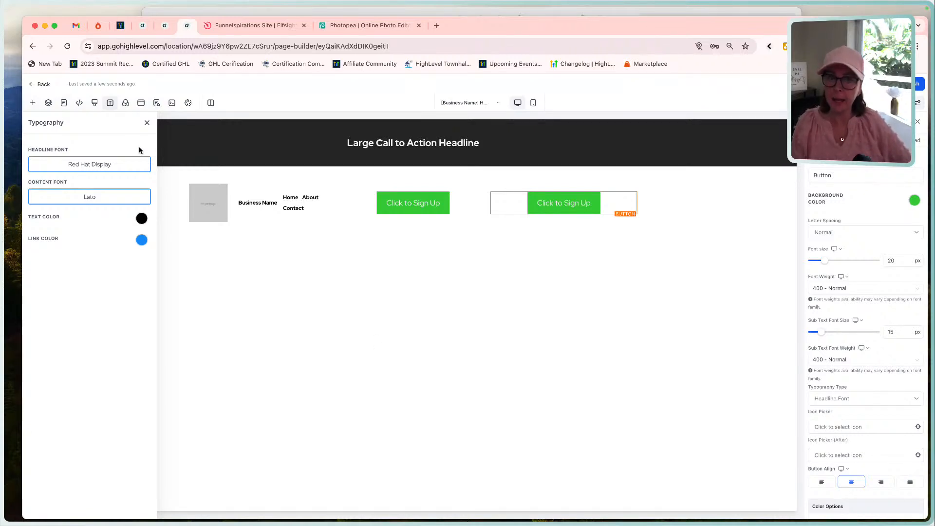
Set the page's content font to Pontano Sans.
{"action": "left_click", "coordinate": [96, 194]}
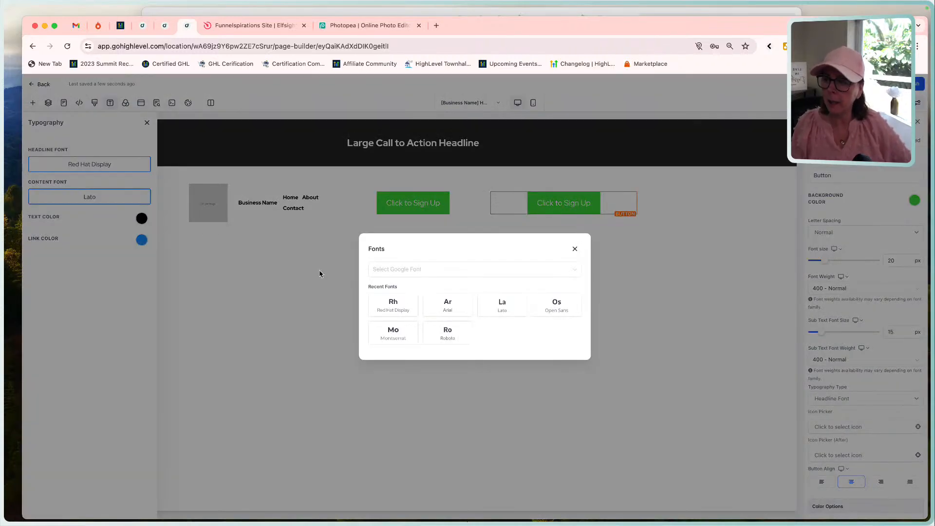
{"action": "left_click", "coordinate": [431, 269]}
{"action": "type", "text": "p"}
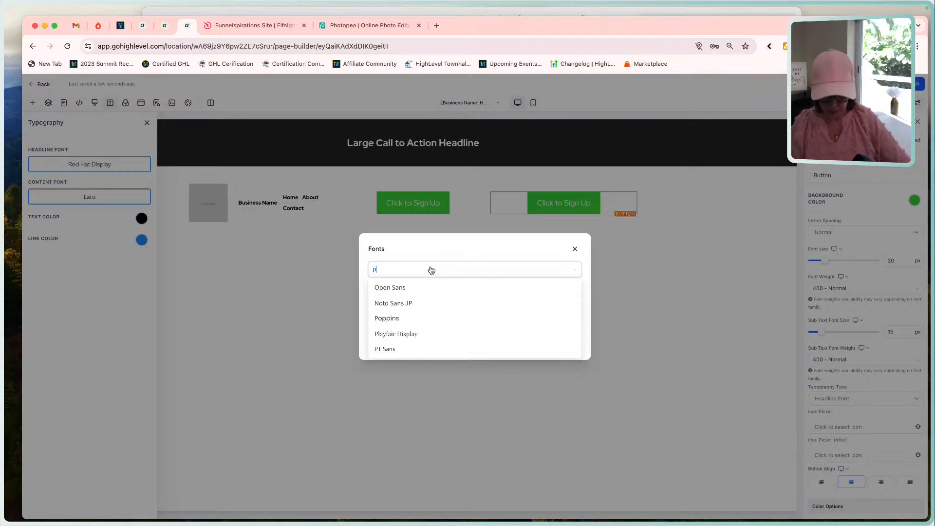
{"action": "type", "text": "on"}
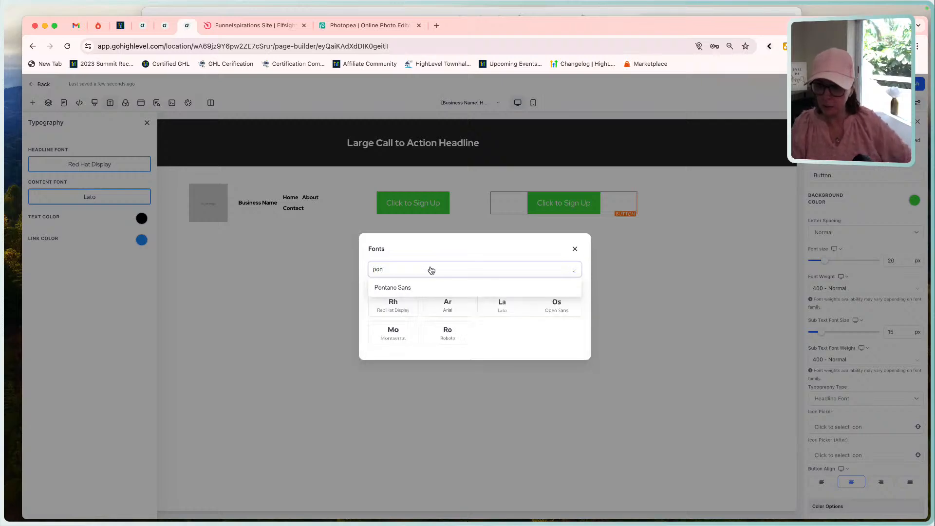
{"action": "left_click", "coordinate": [432, 290]}
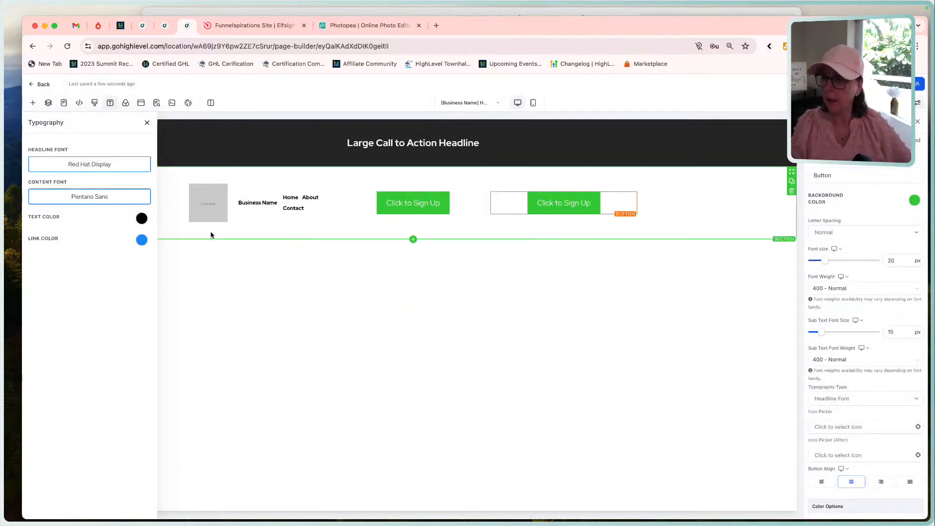
Set the typography text color to the custom near-black swatch and open the link color choices.
{"action": "left_click", "coordinate": [141, 218]}
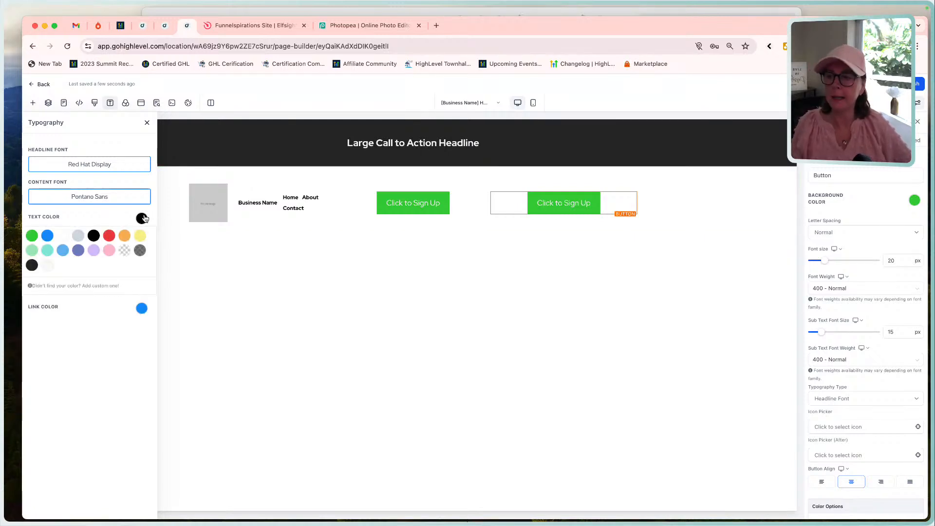
{"action": "left_click", "coordinate": [32, 265]}
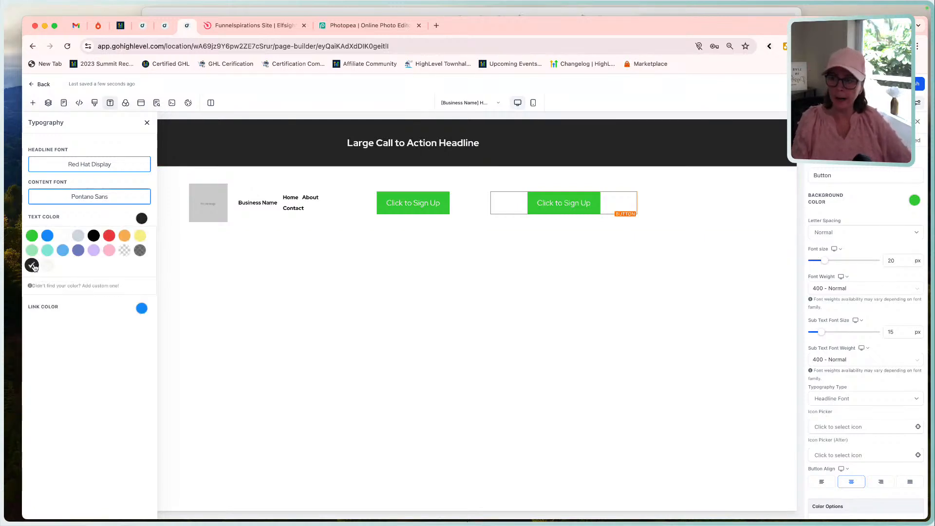
{"action": "left_click", "coordinate": [125, 196]}
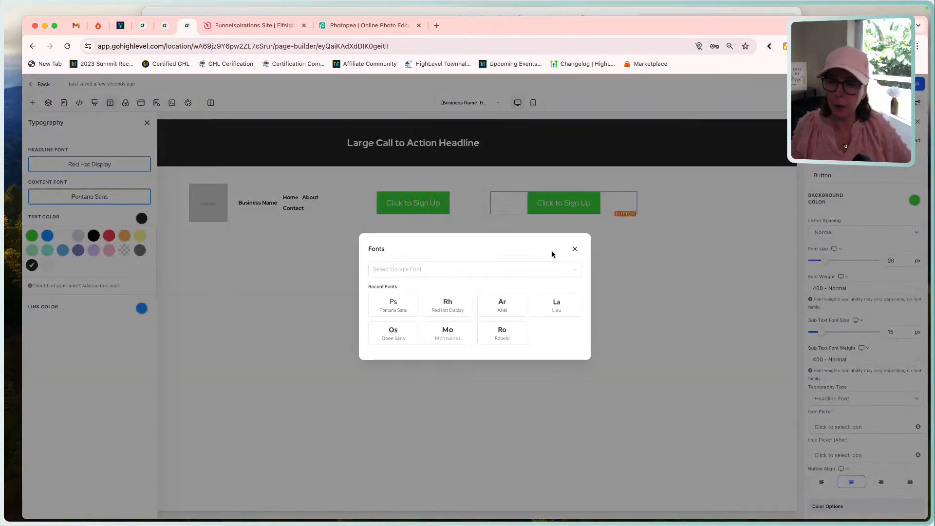
{"action": "left_click", "coordinate": [575, 249]}
{"action": "left_click", "coordinate": [141, 308]}
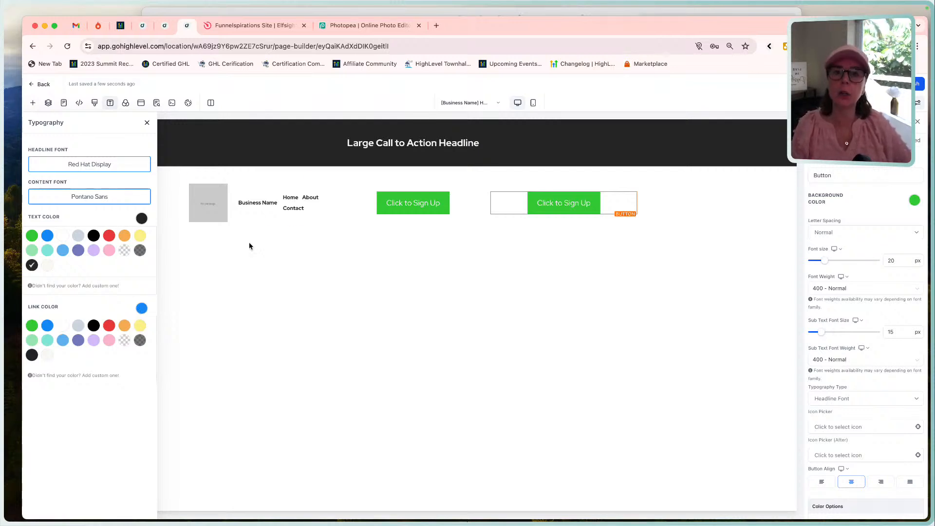
Paste the copied color code F9F8F2 as a search in a new browser tab.
{"action": "left_click", "coordinate": [437, 25]}
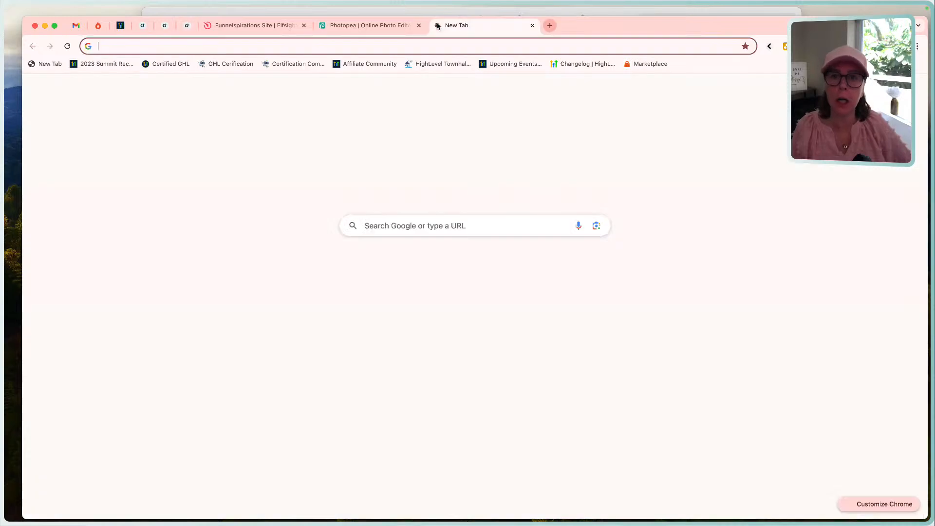
{"action": "left_click", "coordinate": [432, 46]}
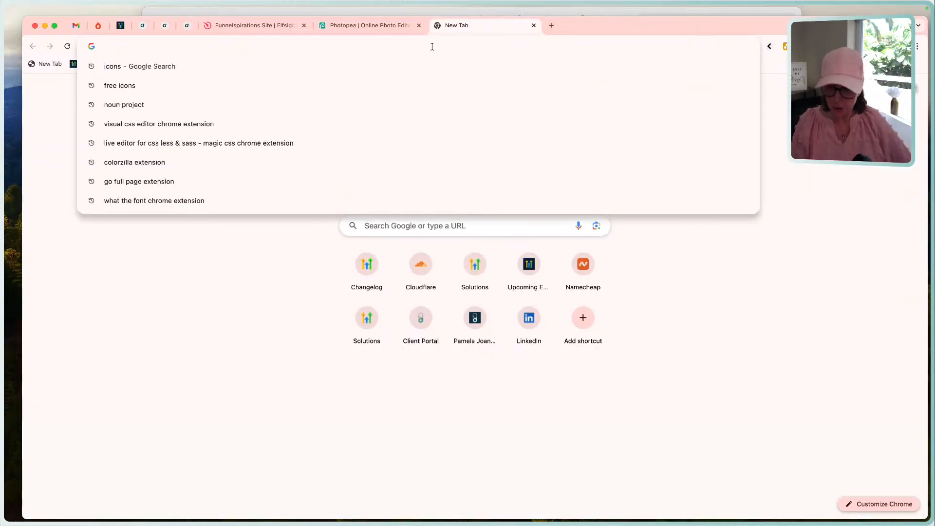
{"action": "type", "text": "F9F8F2"}
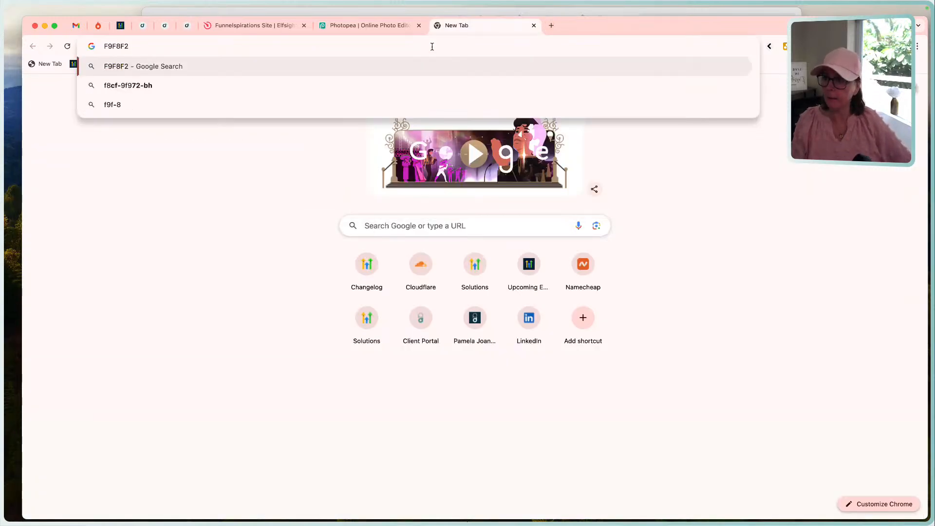
{"action": "key", "text": "Down"}
{"action": "key", "text": "Down"}
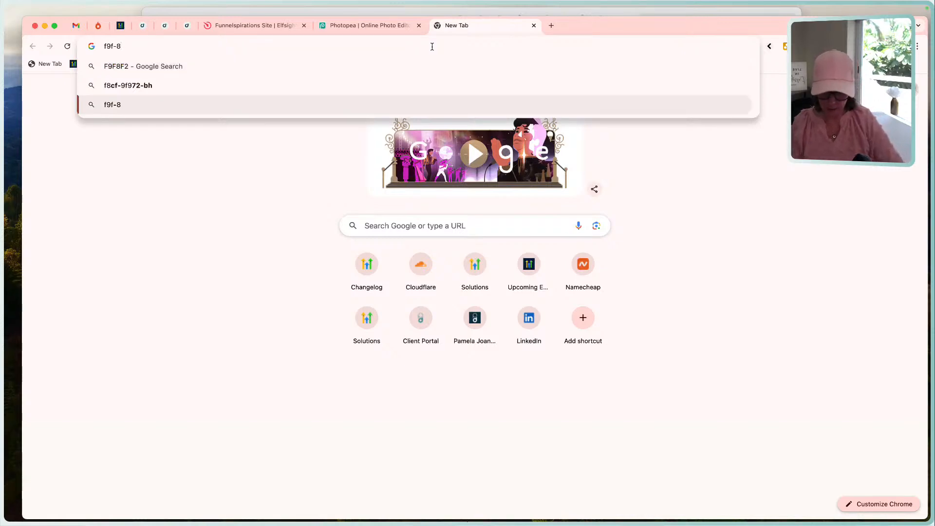
{"action": "type", "text": "#"}
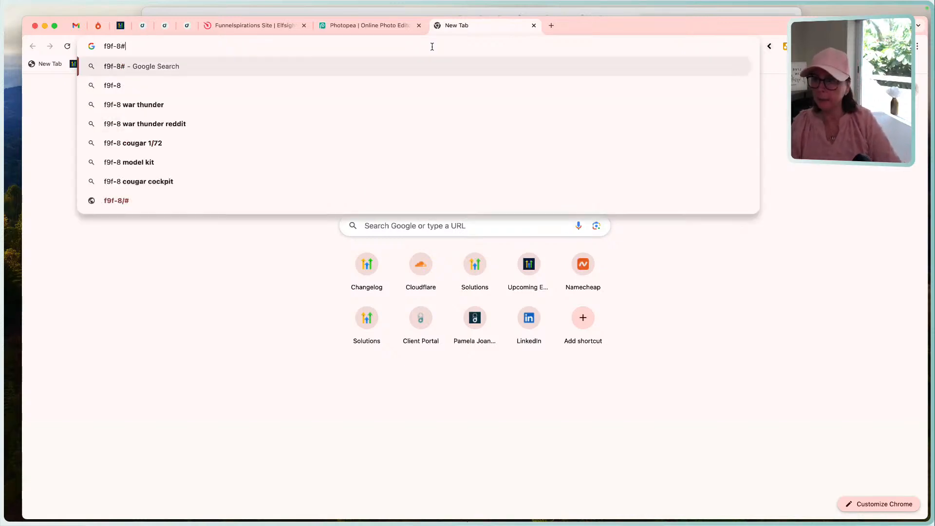
{"action": "key", "text": "super+a"}
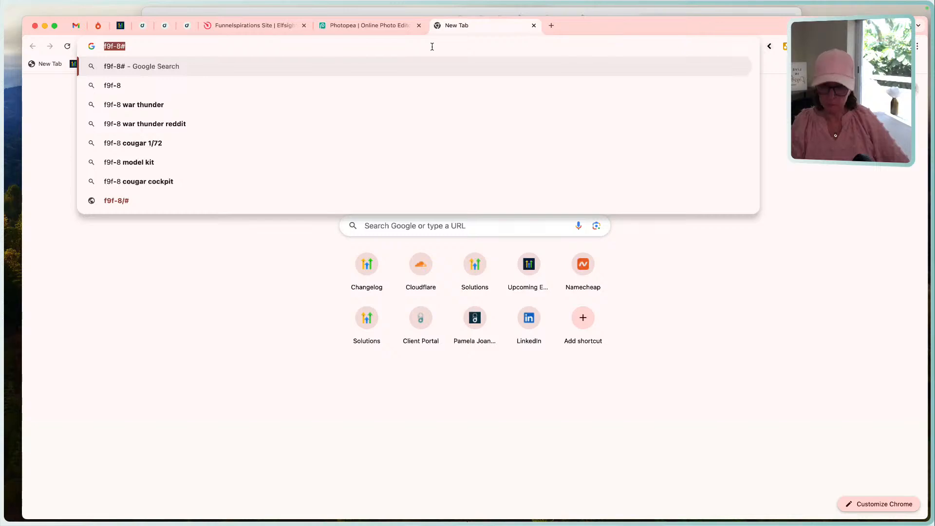
{"action": "type", "text": "F9F8F2"}
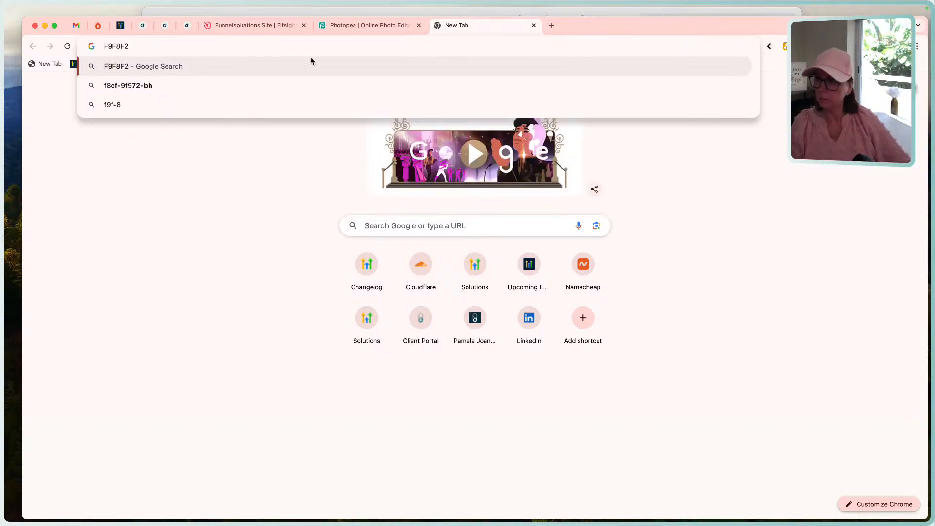
Search Google for #F9F8F2 and open the ColorHexa page for that color.
{"action": "left_click", "coordinate": [105, 47]}
{"action": "type", "text": "#"}
{"action": "left_click", "coordinate": [149, 50]}
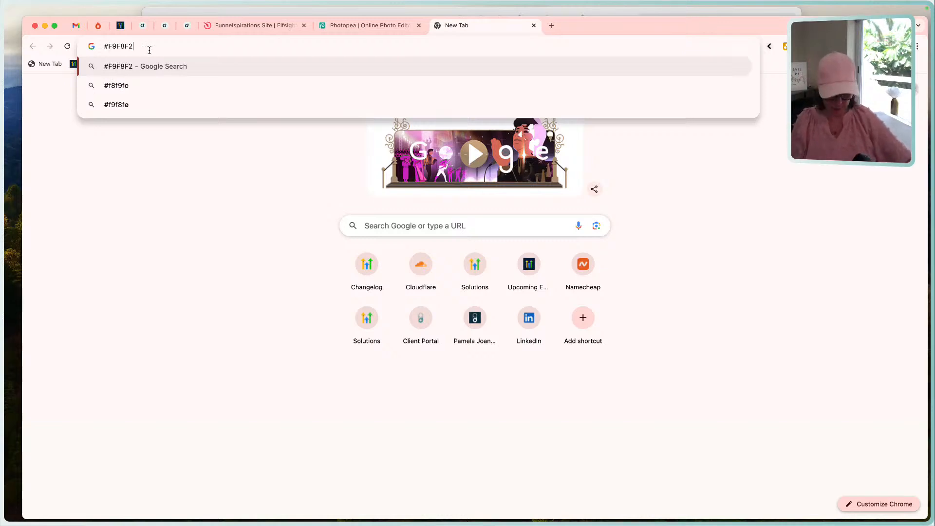
{"action": "key", "text": "Return"}
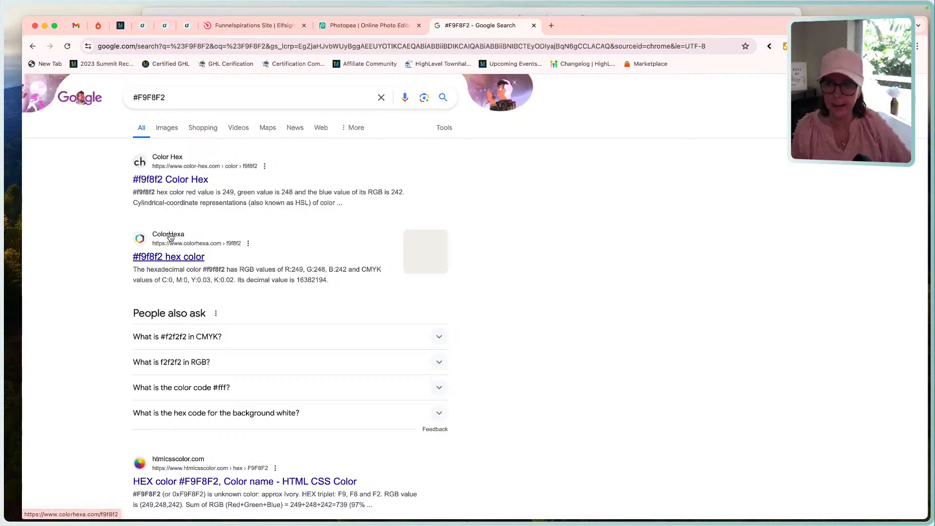
{"action": "left_click", "coordinate": [188, 257]}
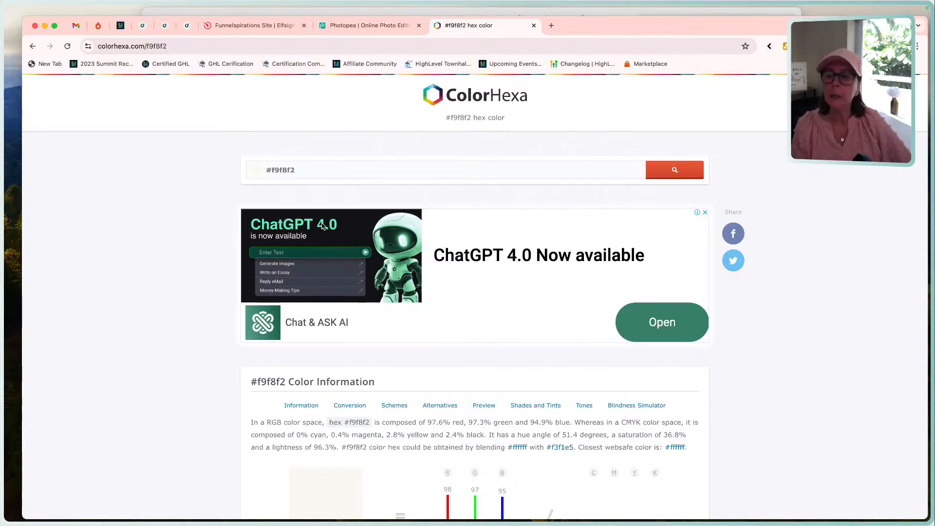
Look through the color schemes, shades and tints of #f9f8f2 and open the page for the olive shade #a1954b.
{"action": "scroll", "coordinate": [410, 288], "scroll_direction": "down", "scroll_amount": 2}
{"action": "scroll", "coordinate": [409, 287], "scroll_direction": "down", "scroll_amount": 15}
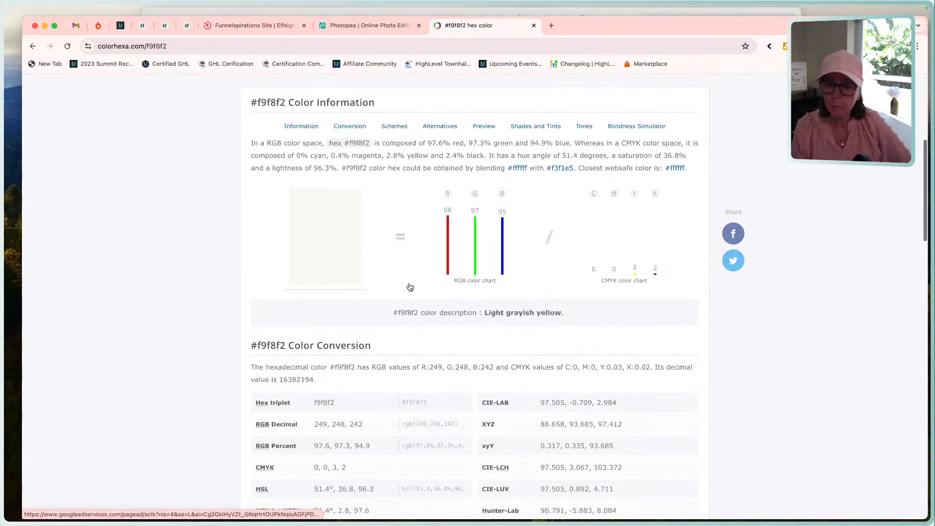
{"action": "scroll", "coordinate": [410, 287], "scroll_direction": "down", "scroll_amount": 3}
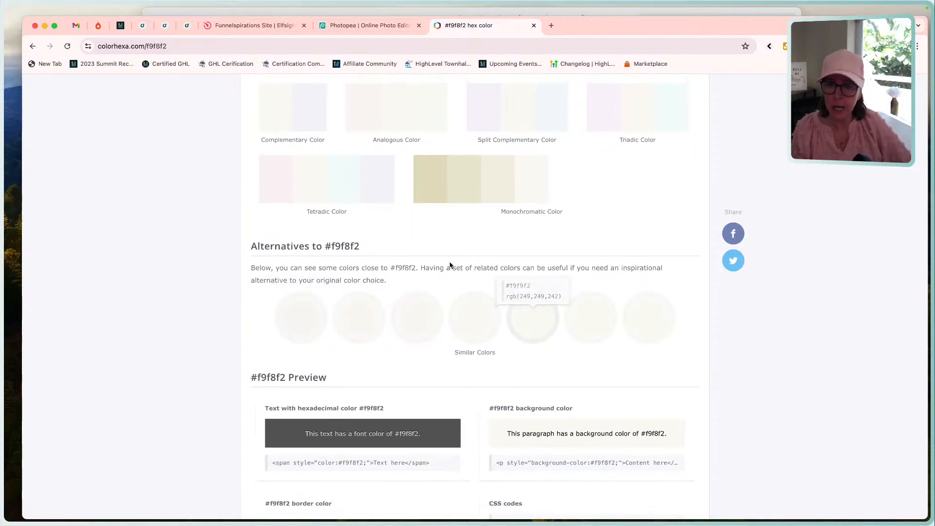
{"action": "scroll", "coordinate": [448, 266], "scroll_direction": "up", "scroll_amount": 3}
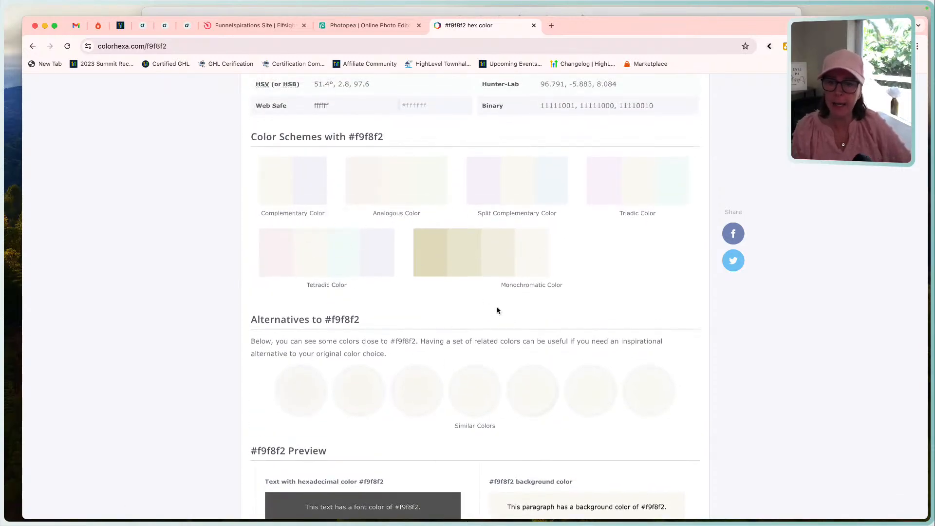
{"action": "scroll", "coordinate": [497, 310], "scroll_direction": "down", "scroll_amount": 15}
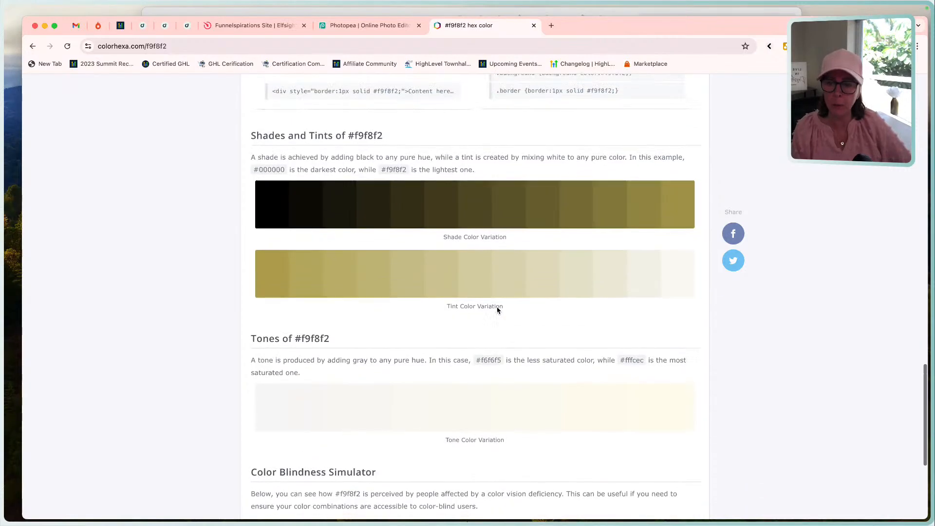
{"action": "scroll", "coordinate": [497, 311], "scroll_direction": "up", "scroll_amount": 1}
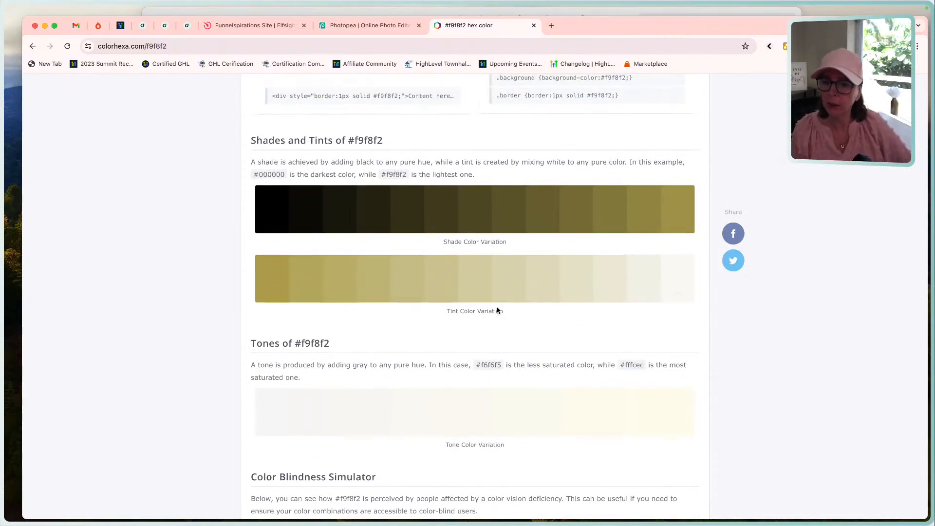
{"action": "scroll", "coordinate": [551, 407], "scroll_direction": "down", "scroll_amount": 5}
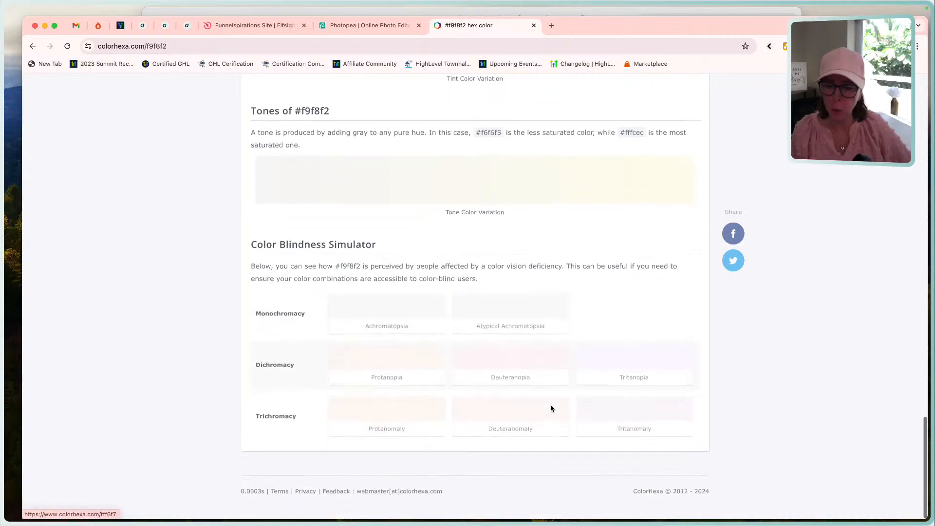
{"action": "scroll", "coordinate": [552, 408], "scroll_direction": "up", "scroll_amount": 5}
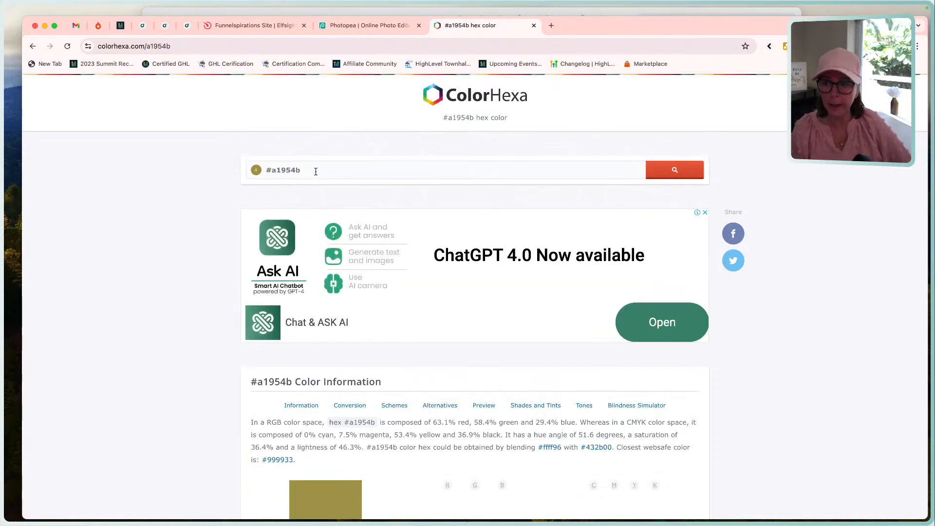
Copy the #a1954b code from ColorHexa's color search field and look over that color's conversion details.
{"action": "left_click_drag", "start_coordinate": [316, 171], "coordinate": [268, 171]}
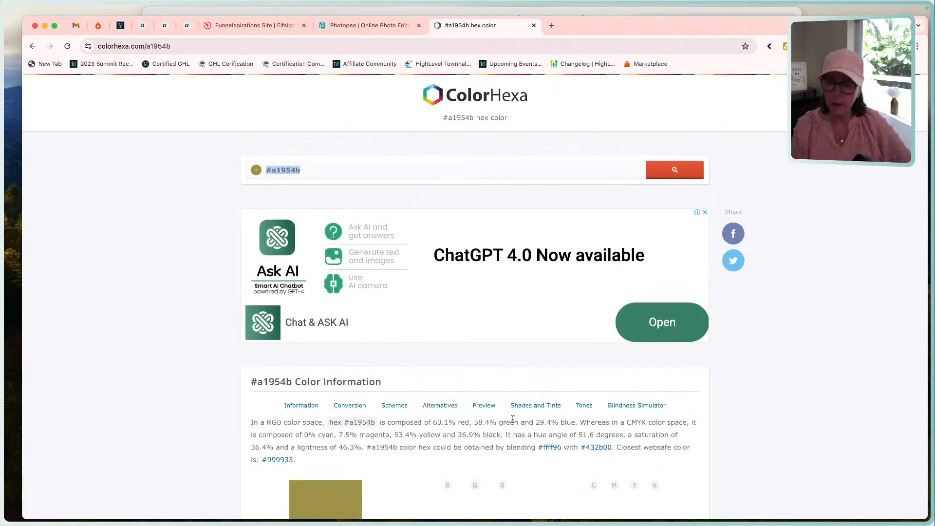
{"action": "scroll", "coordinate": [426, 419], "scroll_direction": "down", "scroll_amount": 10}
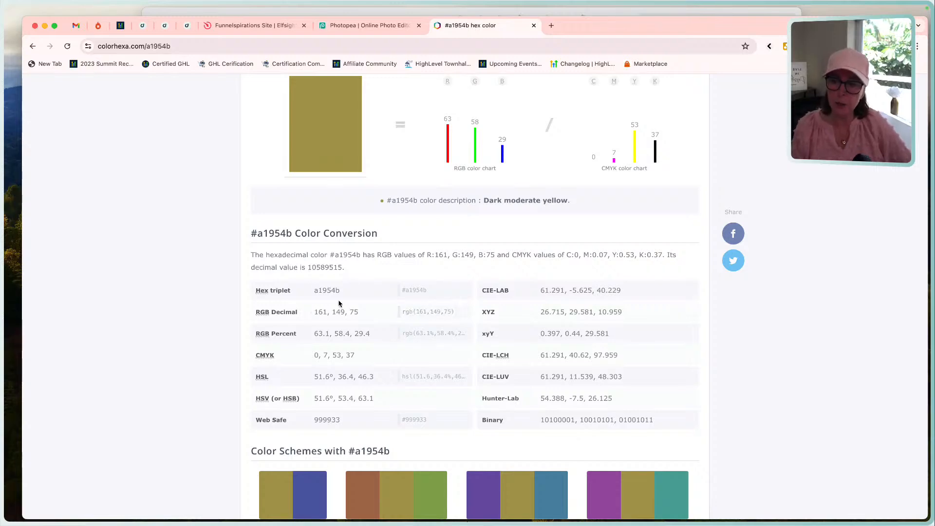
{"action": "scroll", "coordinate": [402, 293], "scroll_direction": "up", "scroll_amount": 2}
{"action": "scroll", "coordinate": [402, 293], "scroll_direction": "up", "scroll_amount": 6}
{"action": "left_click", "coordinate": [308, 130]}
{"action": "key", "text": "super+c"}
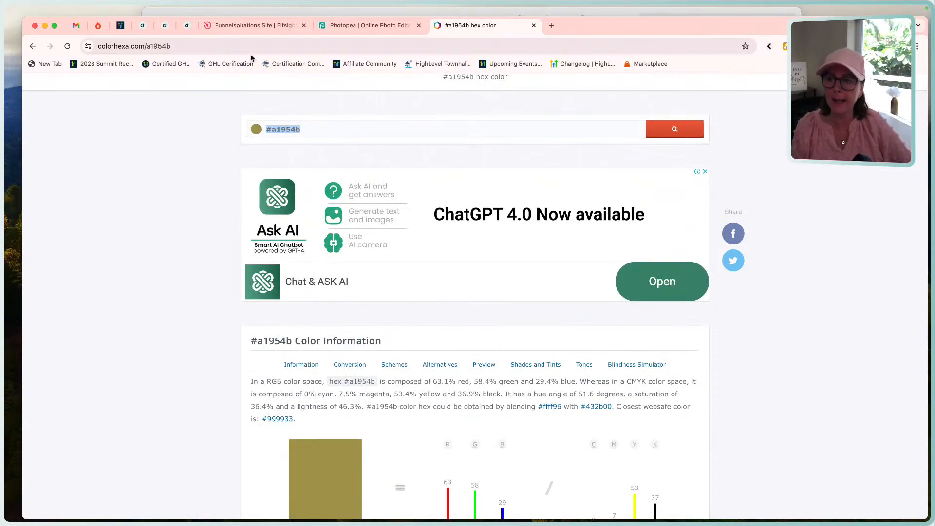
{"action": "scroll", "coordinate": [402, 334], "scroll_direction": "down", "scroll_amount": 10}
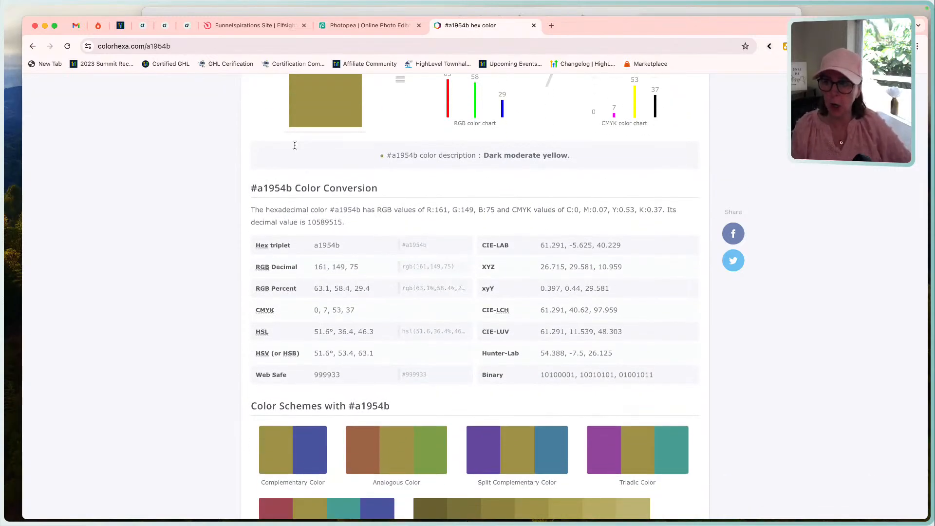
{"action": "scroll", "coordinate": [188, 151], "scroll_direction": "up", "scroll_amount": 6}
{"action": "scroll", "coordinate": [188, 152], "scroll_direction": "up", "scroll_amount": 5}
Search Google for the color code #a1954b.
{"action": "left_click", "coordinate": [230, 47]}
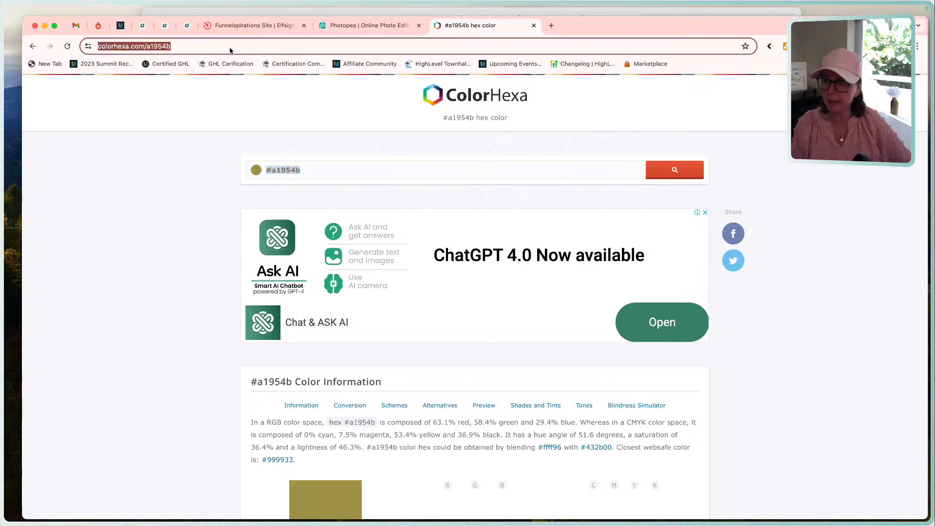
{"action": "left_click", "coordinate": [230, 46]}
{"action": "triple_click", "coordinate": [229, 46]}
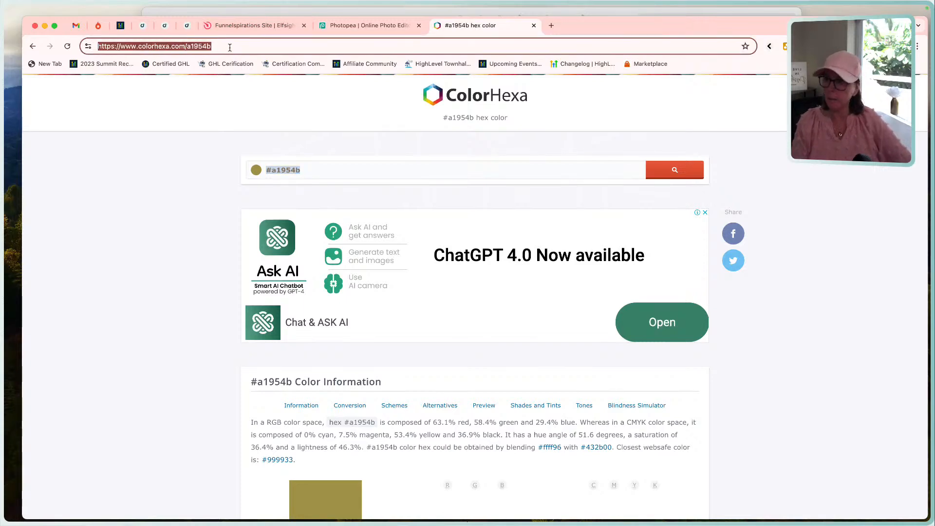
{"action": "type", "text": "#a1954b"}
{"action": "key", "text": "Return"}
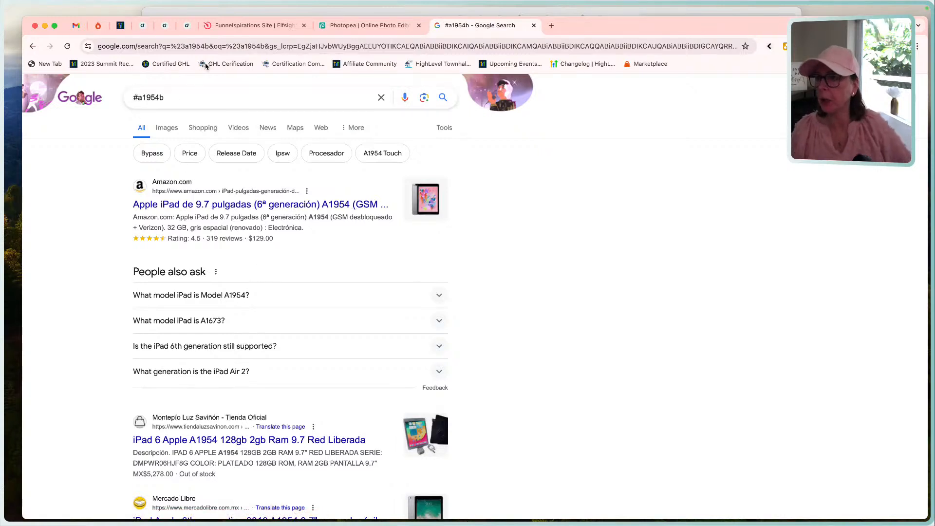
Return to the Google results for #F9F8F2 and highlight the RGB value in the HTML CSS Color listing.
{"action": "left_click", "coordinate": [30, 47]}
{"action": "left_click", "coordinate": [31, 47]}
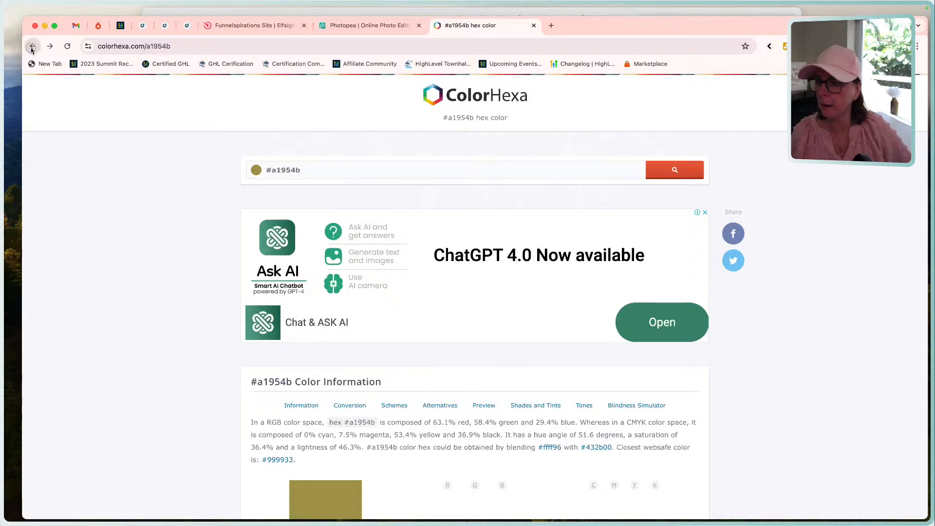
{"action": "left_click", "coordinate": [32, 47]}
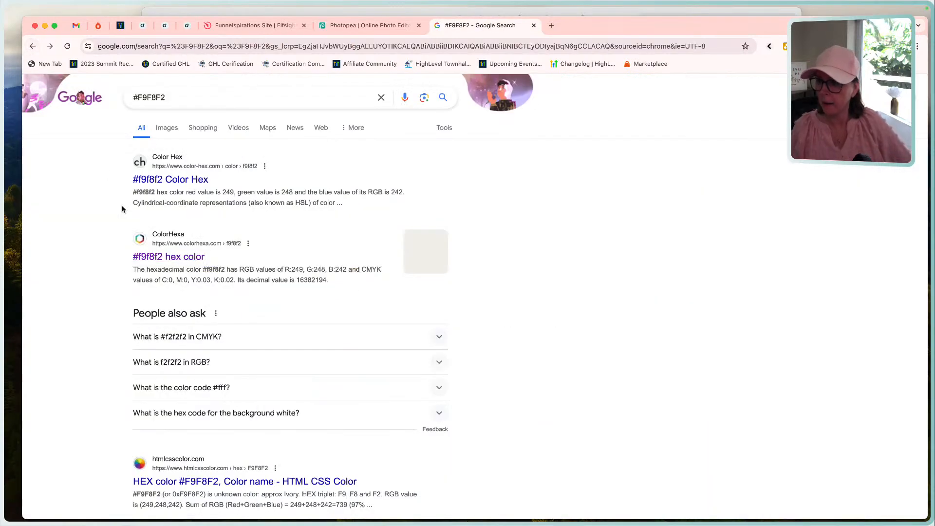
{"action": "scroll", "coordinate": [184, 331], "scroll_direction": "down", "scroll_amount": 5}
{"action": "scroll", "coordinate": [184, 336], "scroll_direction": "down", "scroll_amount": 1}
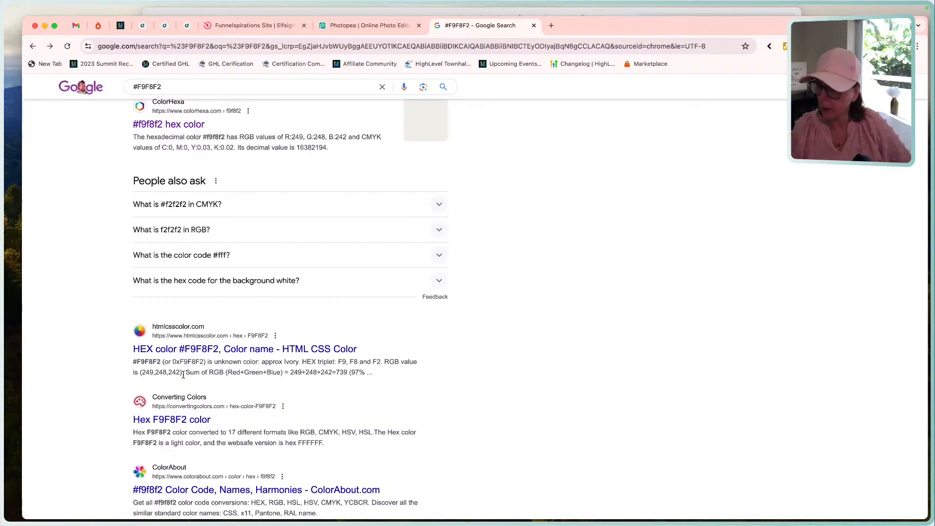
{"action": "left_click_drag", "start_coordinate": [180, 371], "coordinate": [141, 372]}
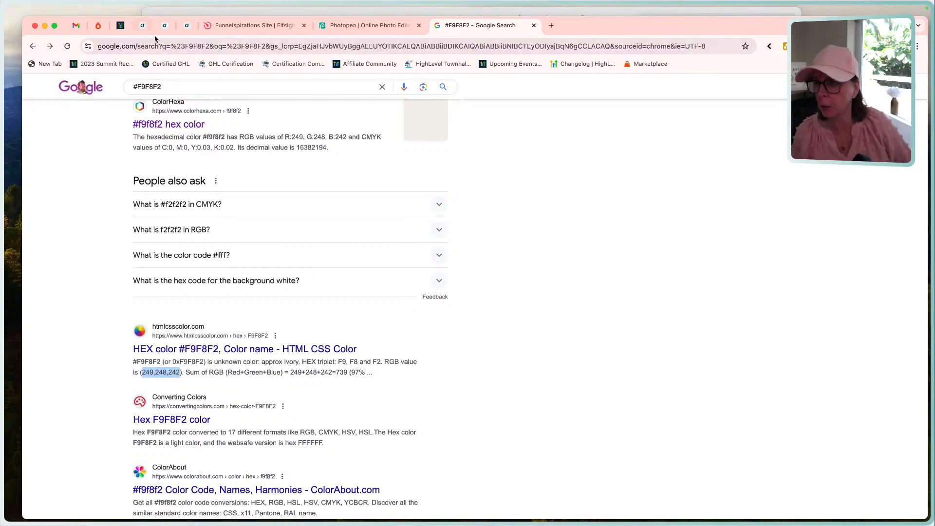
In the HighLevel page builder, add #a1954b as a custom link color and close the typography settings.
{"action": "left_click", "coordinate": [187, 26]}
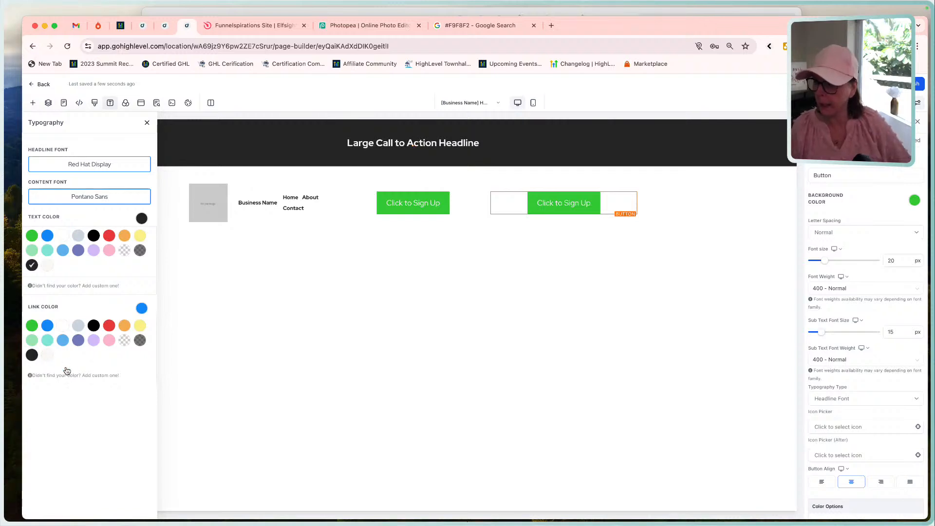
{"action": "left_click", "coordinate": [68, 372]}
{"action": "left_click", "coordinate": [58, 404]}
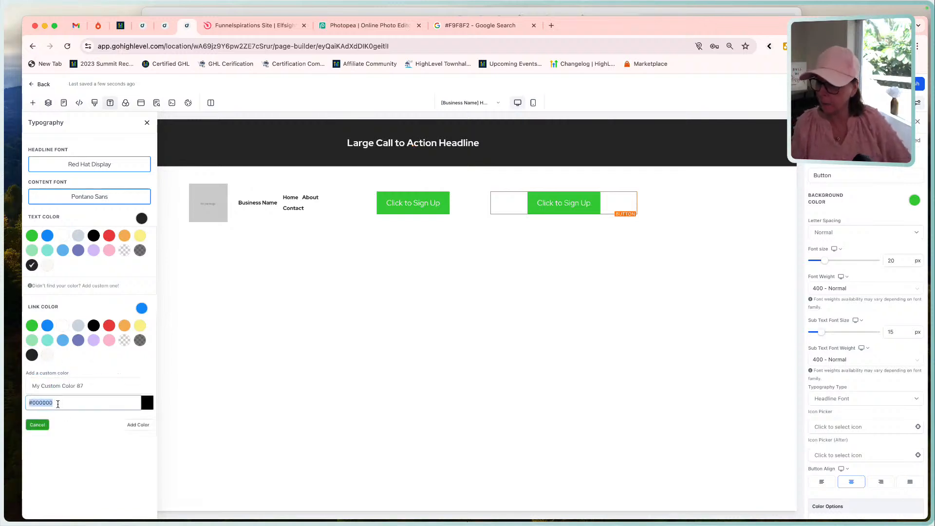
{"action": "key", "text": "super+v"}
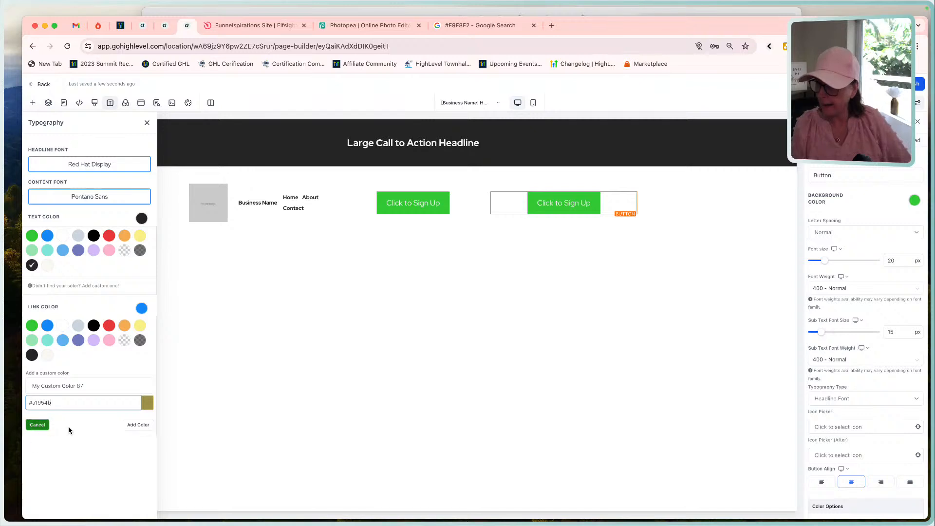
{"action": "left_click", "coordinate": [135, 425]}
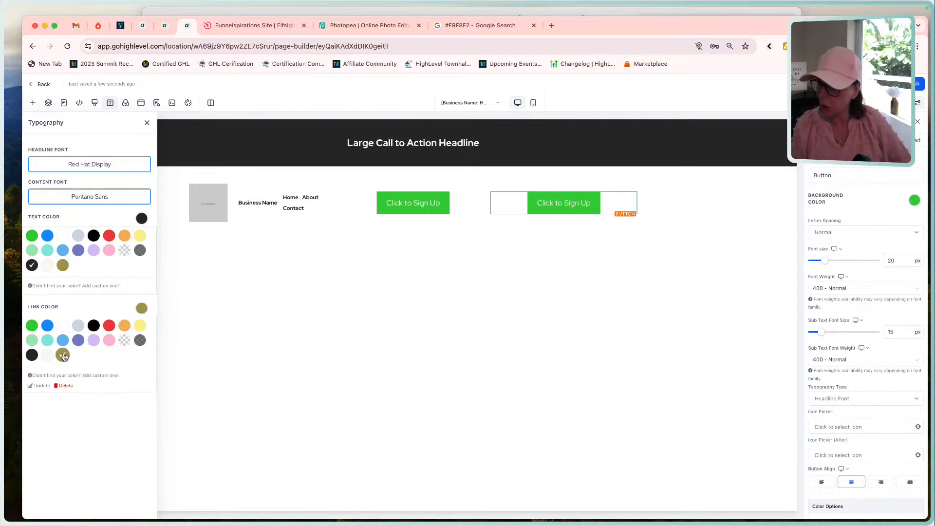
{"action": "left_click", "coordinate": [147, 123]}
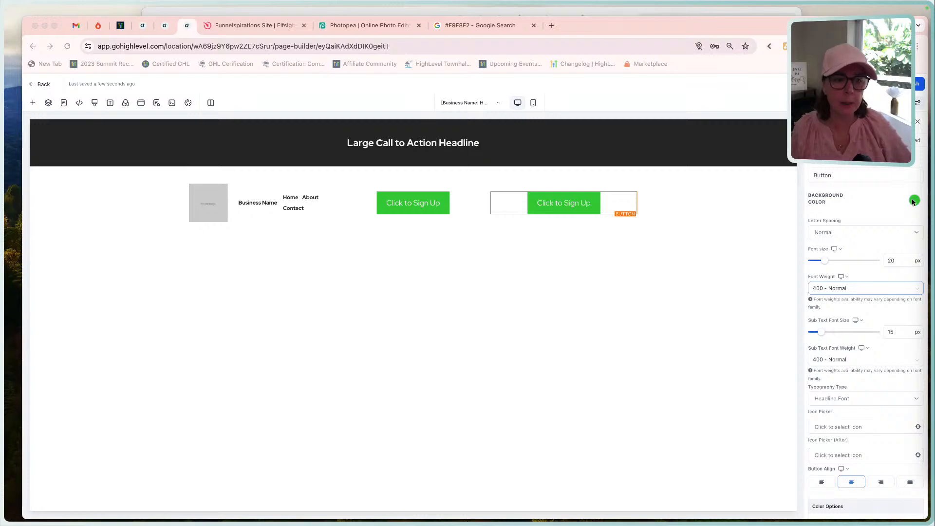
Check the header buttons in the mockup and set the second sign-up button's background to the custom olive swatch.
{"action": "left_click", "coordinate": [552, 13]}
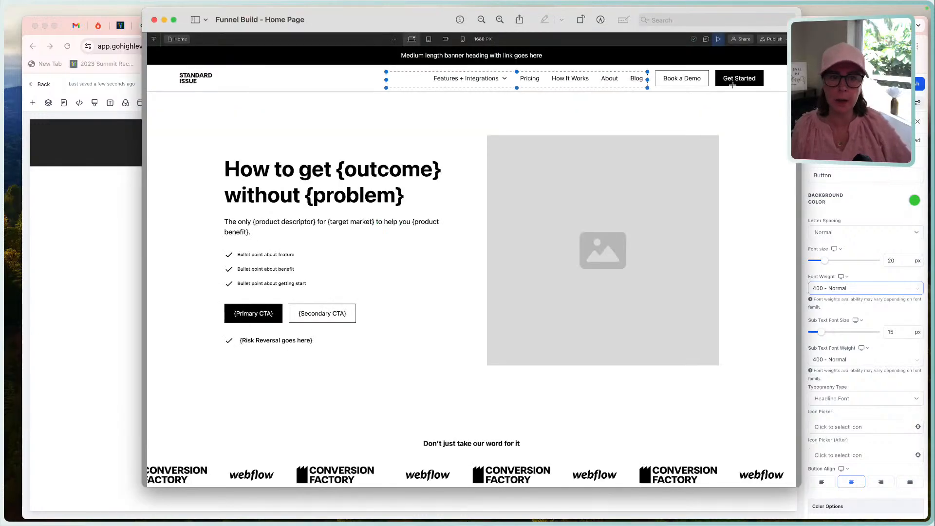
{"action": "left_click", "coordinate": [884, 191]}
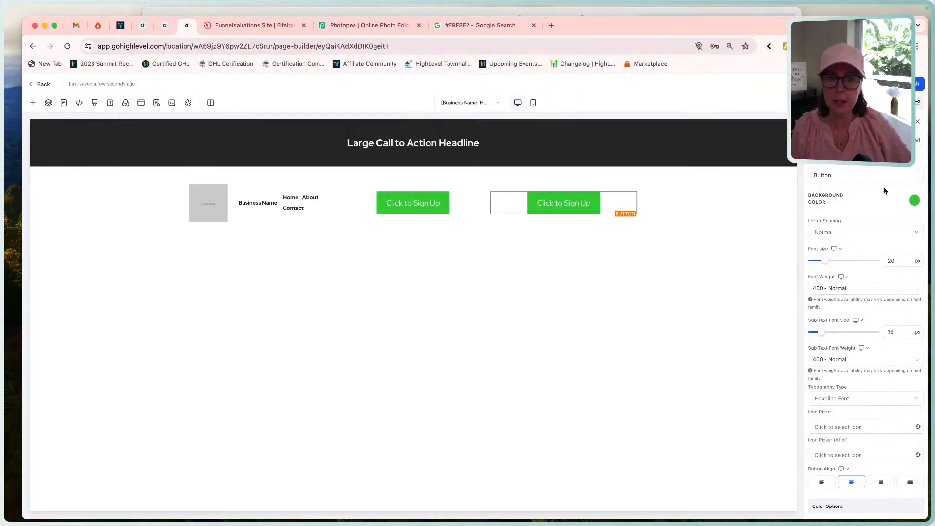
{"action": "left_click", "coordinate": [914, 200]}
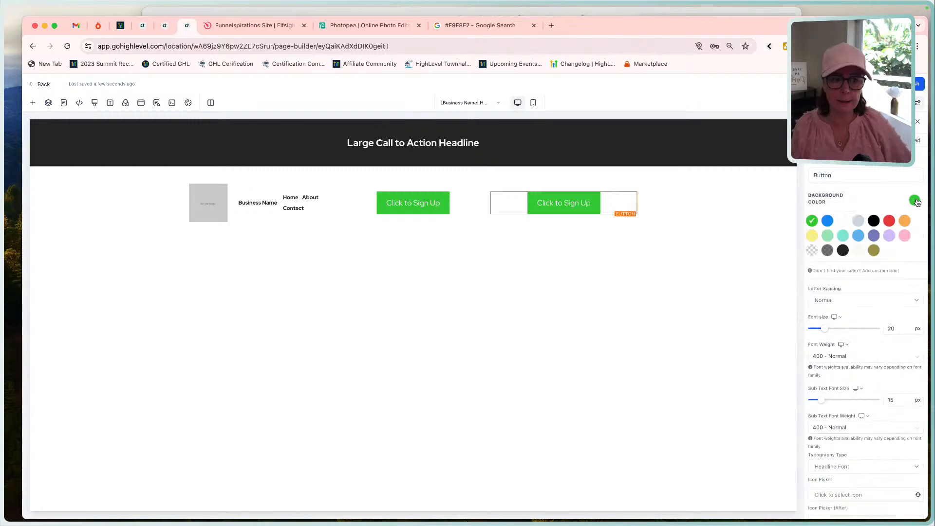
{"action": "left_click", "coordinate": [873, 251]}
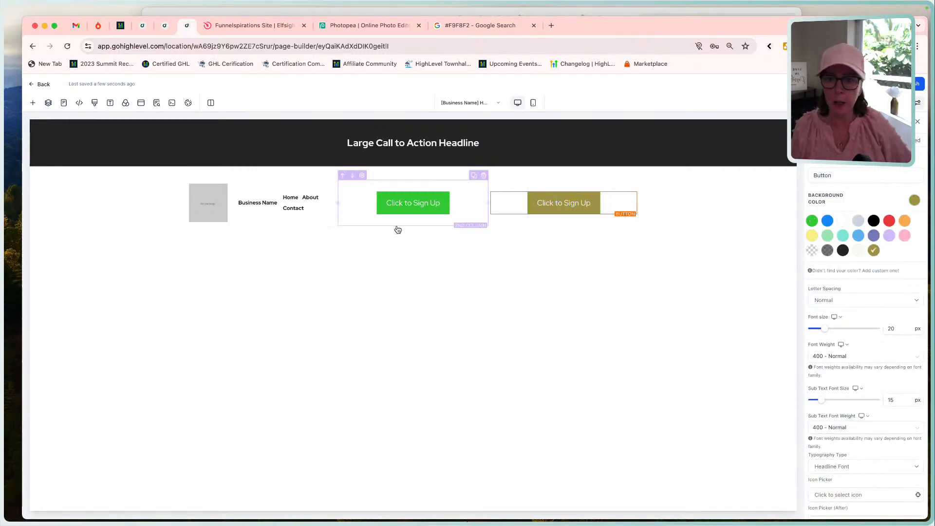
Give the first sign-up button the custom off-white background and set its text color to the custom near-black swatch.
{"action": "left_click", "coordinate": [412, 211]}
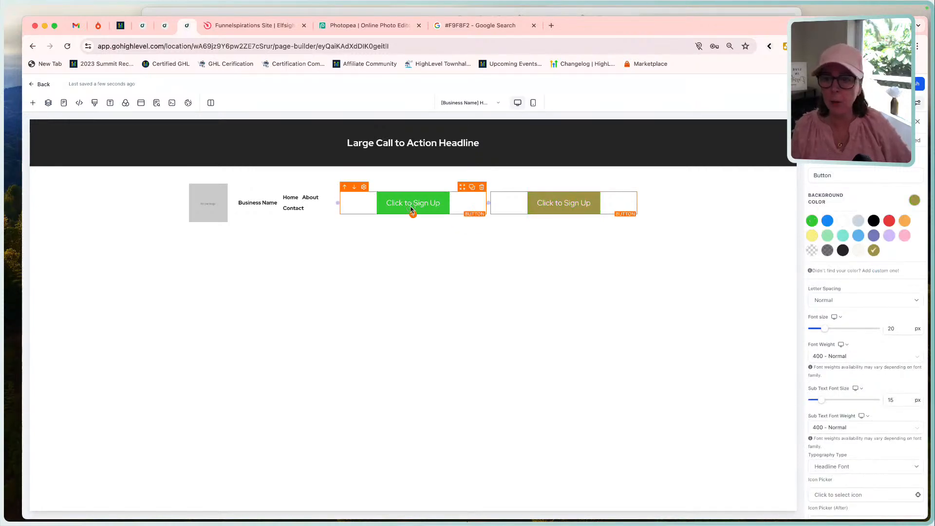
{"action": "left_click", "coordinate": [914, 201]}
{"action": "left_click", "coordinate": [858, 250]}
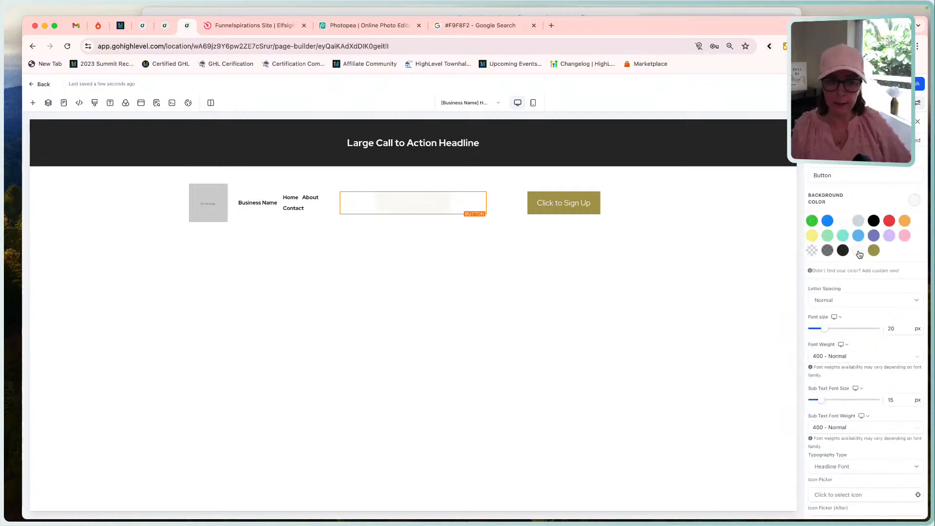
{"action": "scroll", "coordinate": [860, 291], "scroll_direction": "down", "scroll_amount": 5}
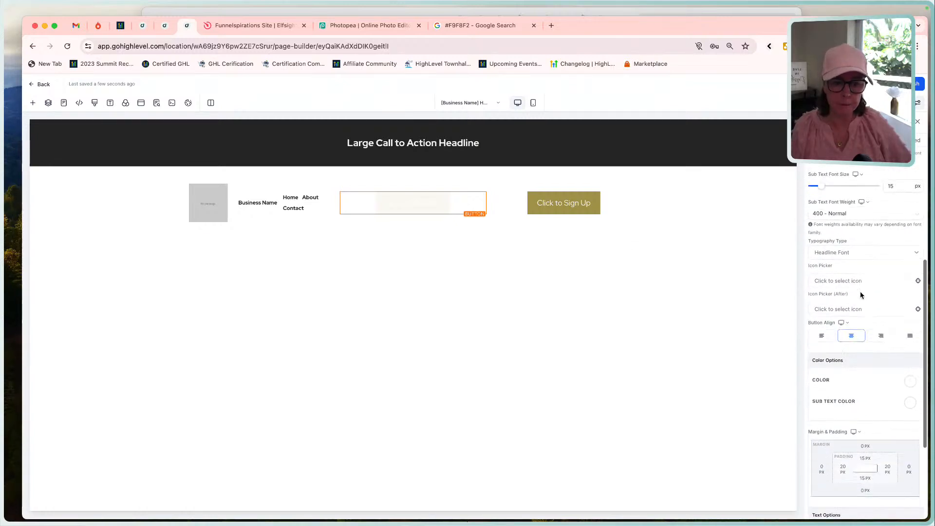
{"action": "scroll", "coordinate": [860, 294], "scroll_direction": "down", "scroll_amount": 3}
{"action": "left_click", "coordinate": [910, 239]}
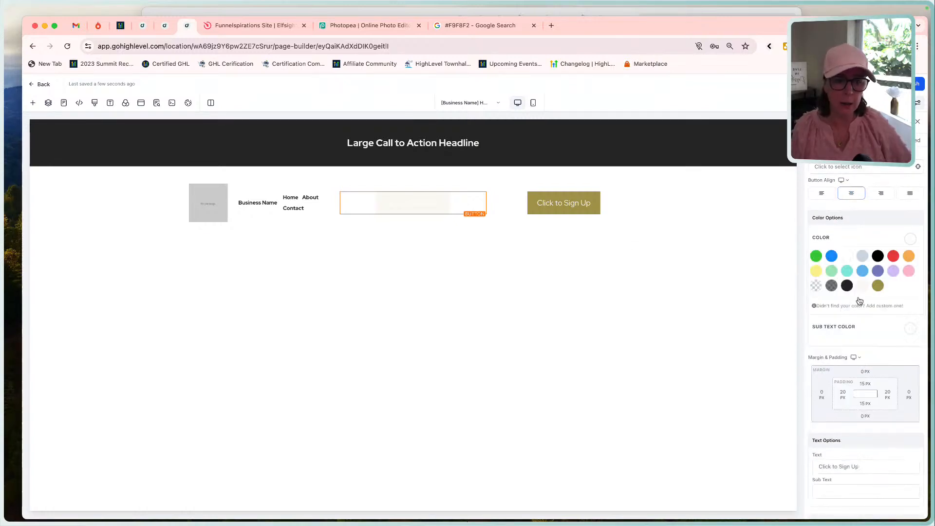
{"action": "left_click", "coordinate": [846, 285]}
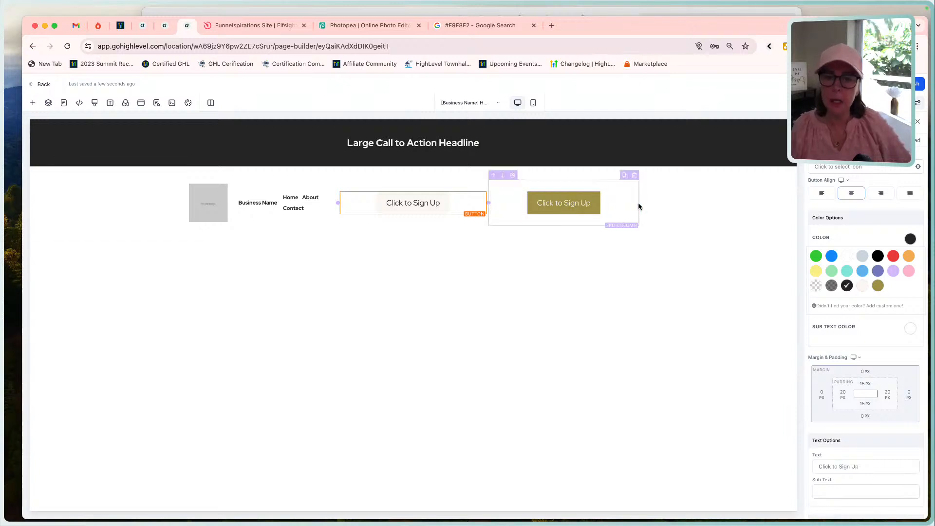
Allow the header section's rows to take the entire width, and widen the navigation column and the first sign-up button's column.
{"action": "left_click", "coordinate": [612, 180]}
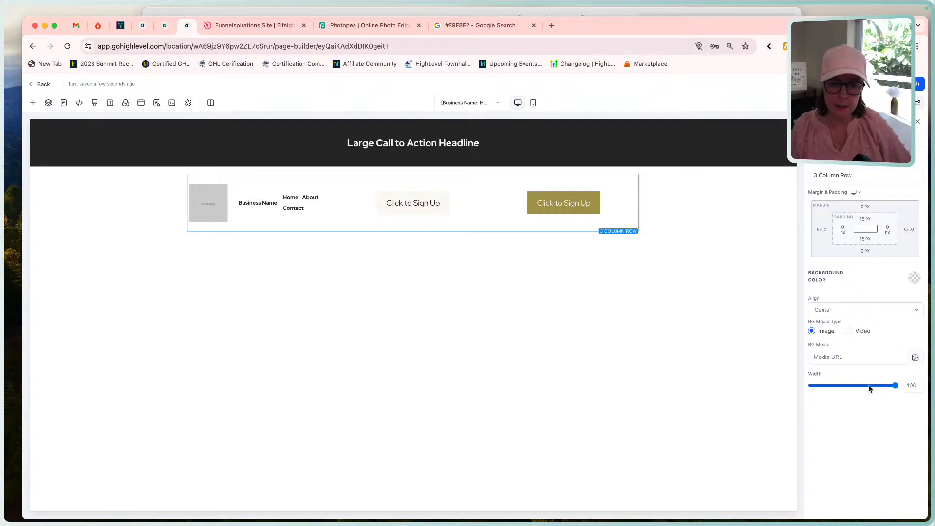
{"action": "left_click", "coordinate": [684, 205]}
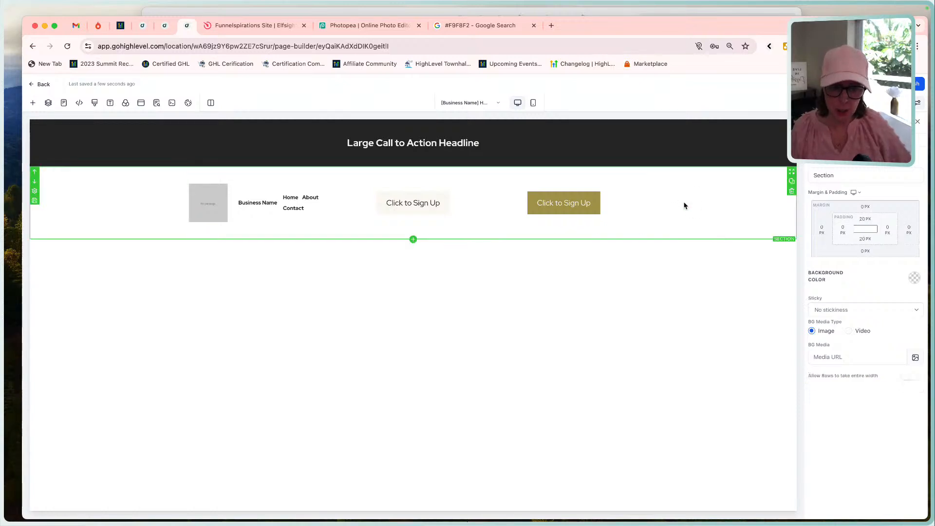
{"action": "left_click", "coordinate": [811, 330]}
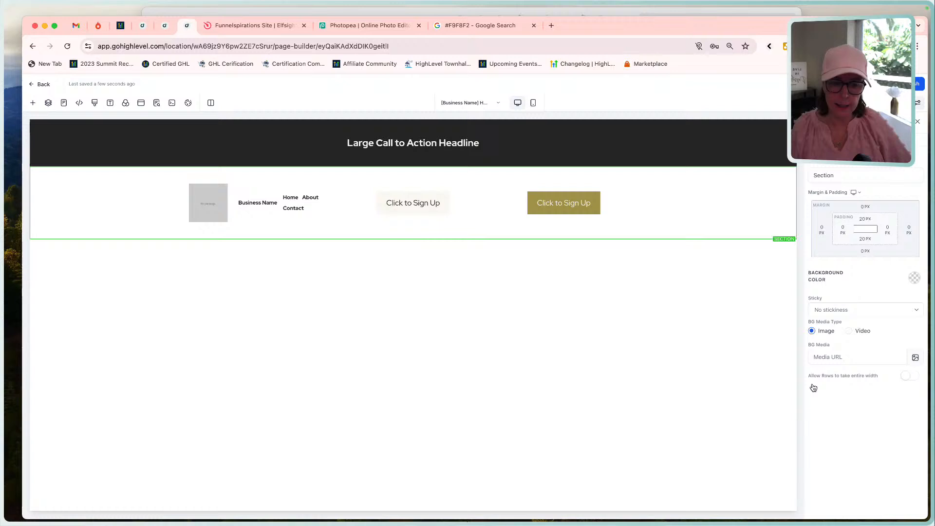
{"action": "left_click", "coordinate": [908, 376]}
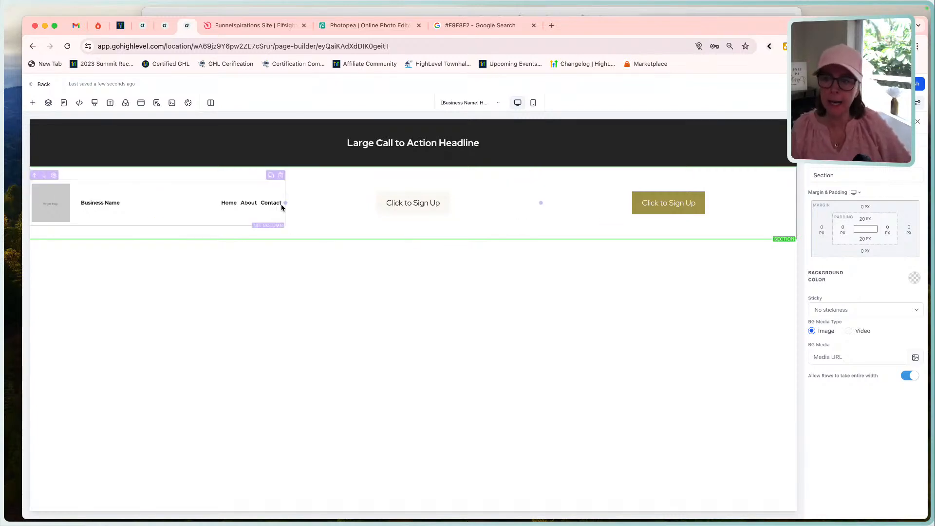
{"action": "left_click_drag", "start_coordinate": [281, 207], "coordinate": [426, 195]}
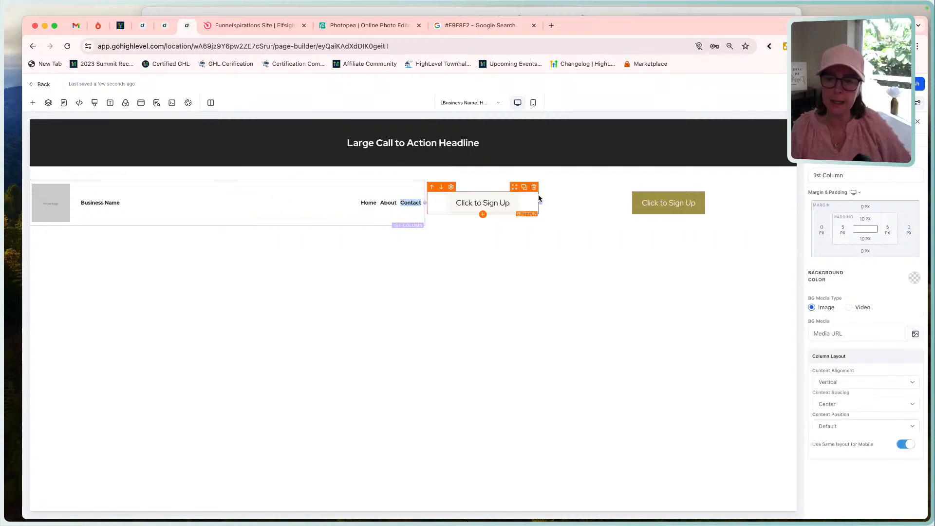
{"action": "left_click_drag", "start_coordinate": [539, 200], "coordinate": [630, 202]}
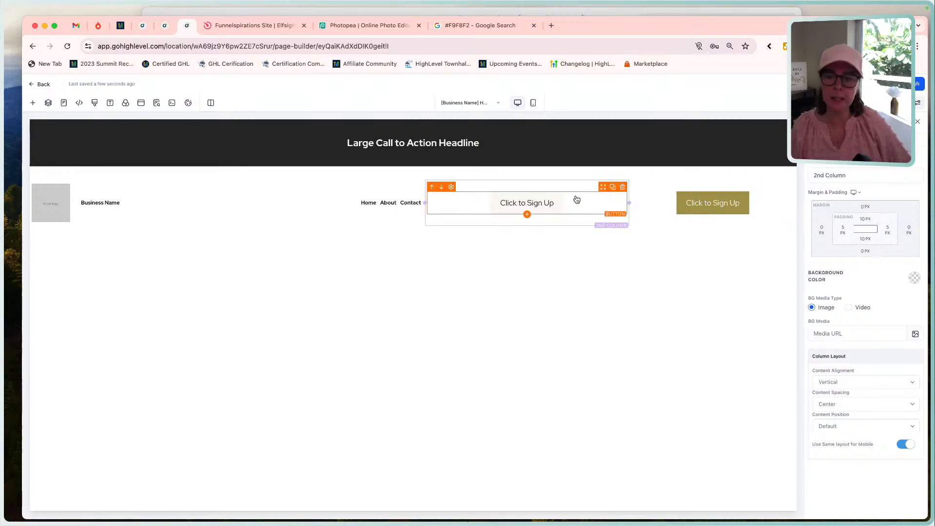
{"action": "left_click", "coordinate": [115, 218]}
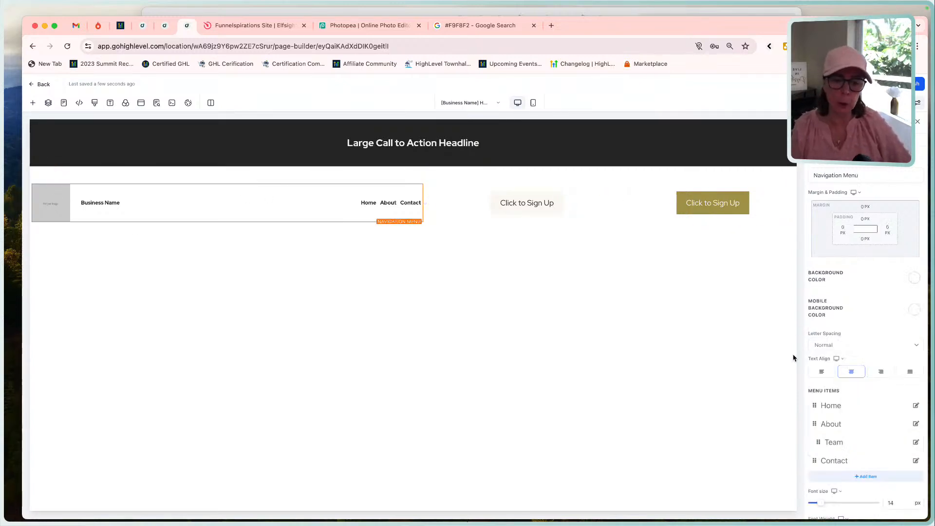
{"action": "scroll", "coordinate": [861, 398], "scroll_direction": "down", "scroll_amount": 10}
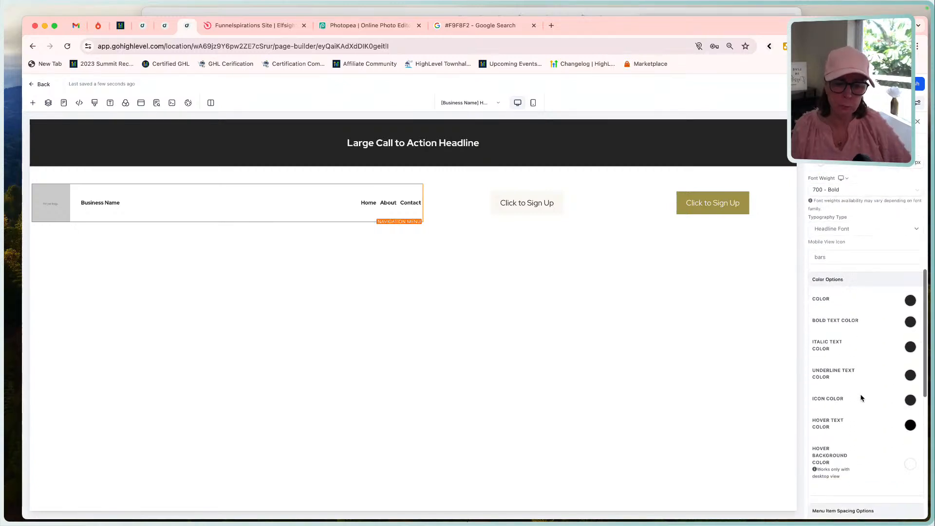
{"action": "scroll", "coordinate": [860, 398], "scroll_direction": "down", "scroll_amount": 3}
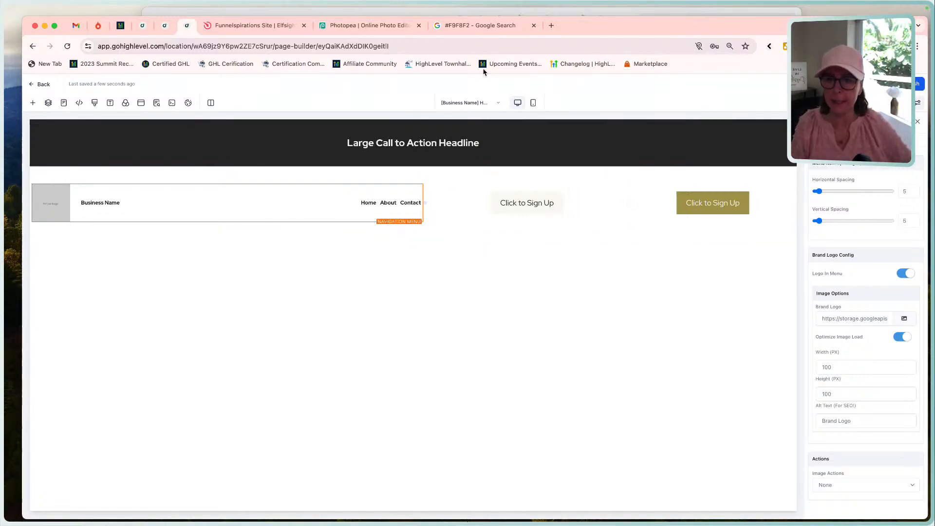
Switch to the Funnel Build mockup and outline the hero's text block with a rectangular selection.
{"action": "left_click", "coordinate": [504, 9]}
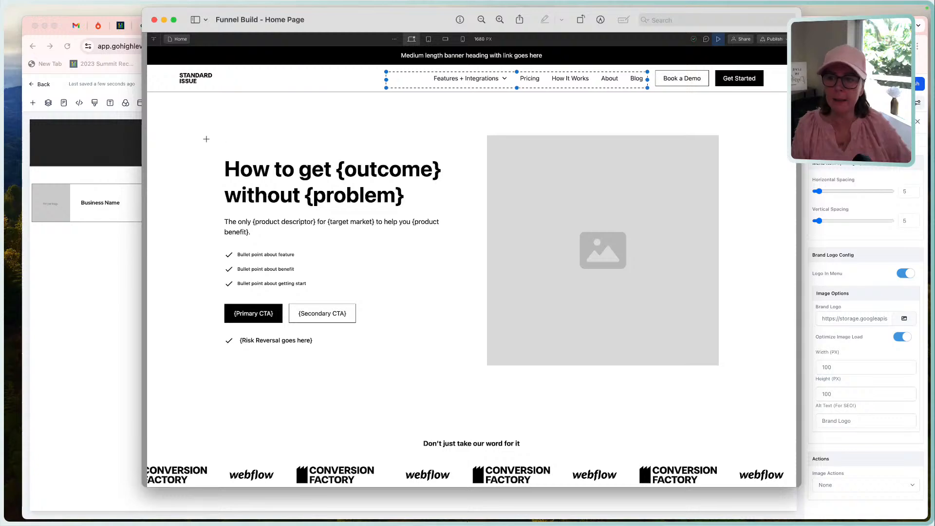
{"action": "left_click_drag", "start_coordinate": [207, 140], "coordinate": [432, 365]}
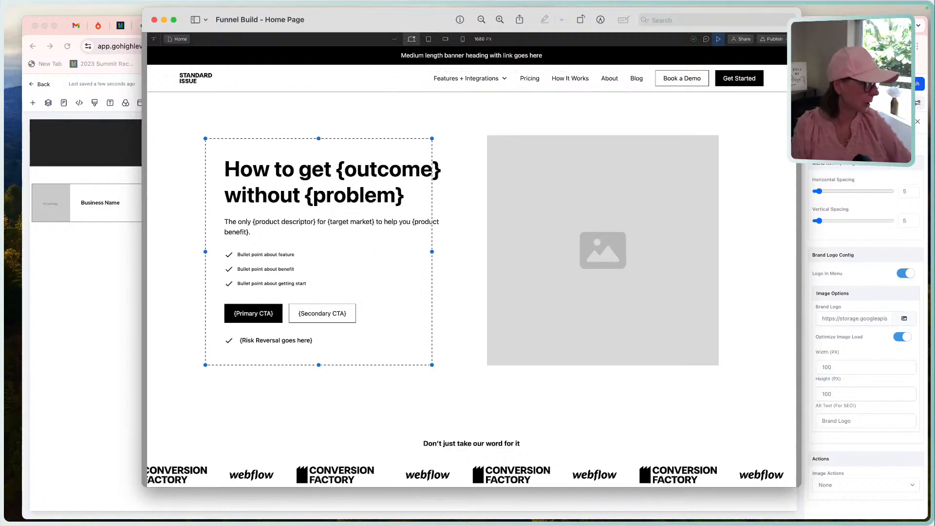
{"action": "key", "text": "super+Tab"}
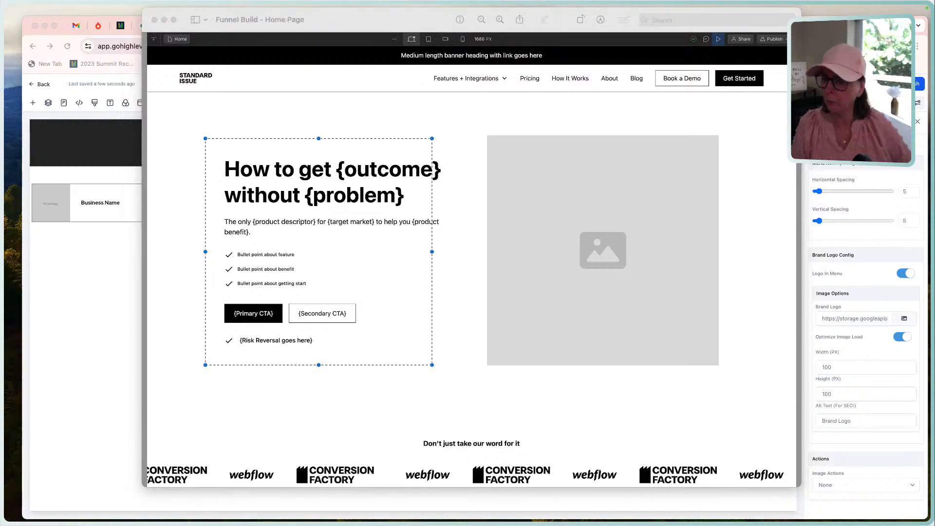
Return to the HighLevel page builder and add a full-width section below the header containing a two-column row.
{"action": "left_click", "coordinate": [89, 282]}
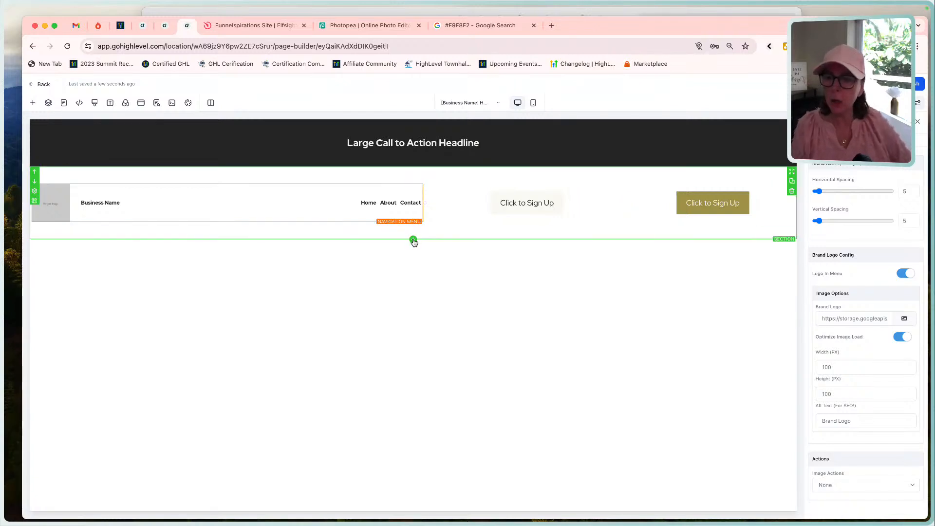
{"action": "left_click", "coordinate": [413, 240]}
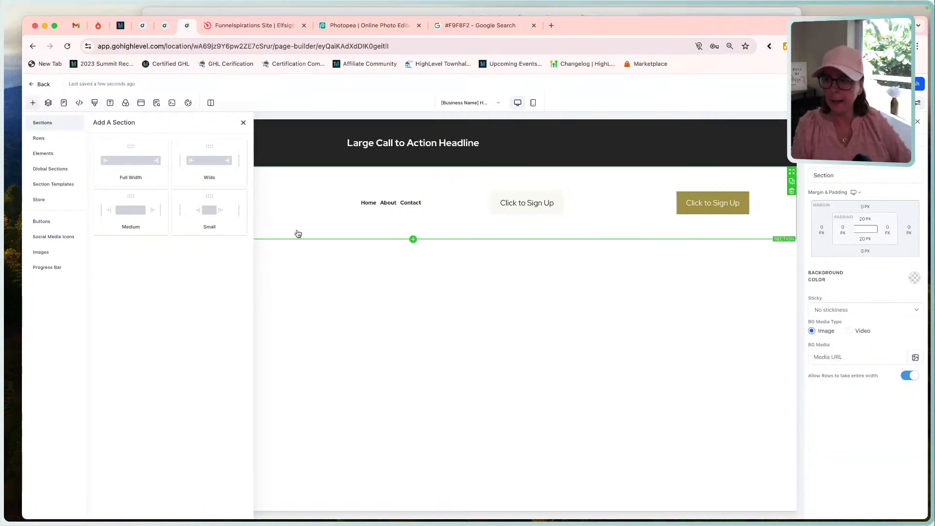
{"action": "left_click", "coordinate": [135, 162]}
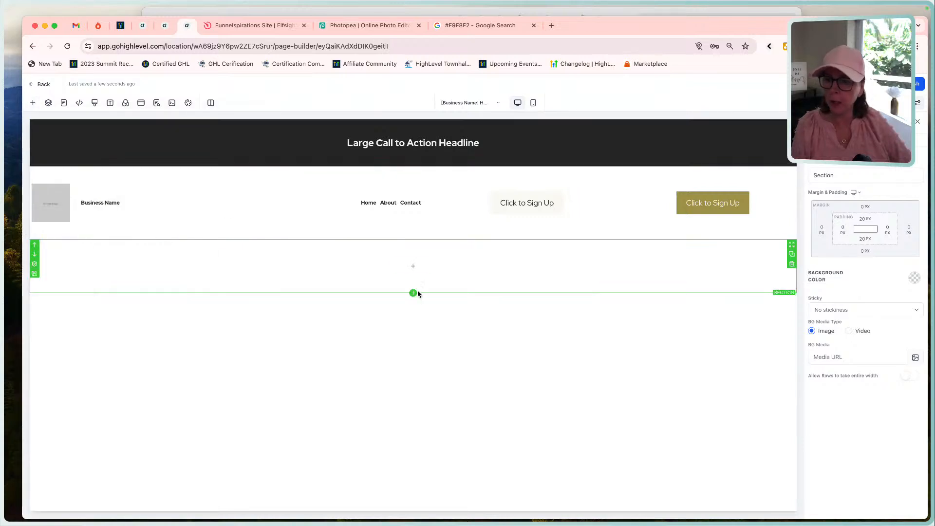
{"action": "left_click", "coordinate": [413, 266]}
{"action": "left_click", "coordinate": [209, 149]}
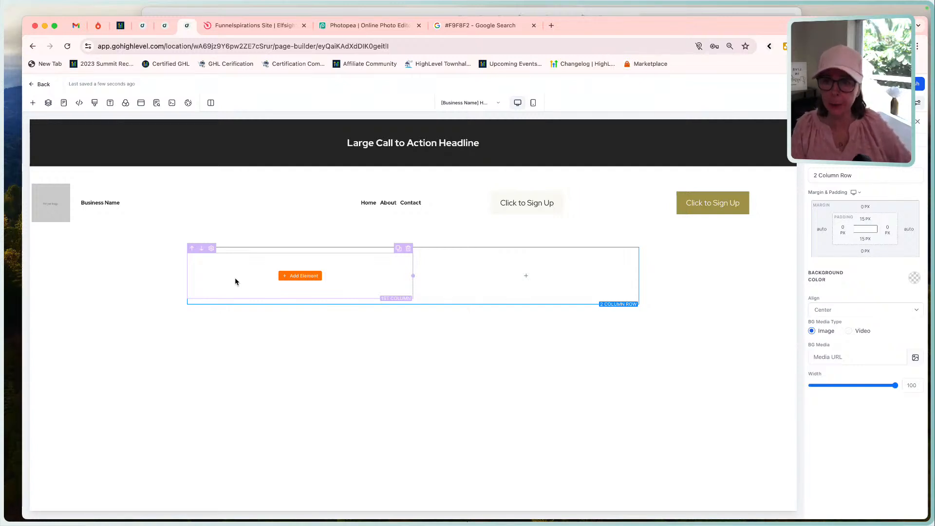
Add a headline to the first column of the new row and set its style to Heading 3.
{"action": "left_click", "coordinate": [303, 277]}
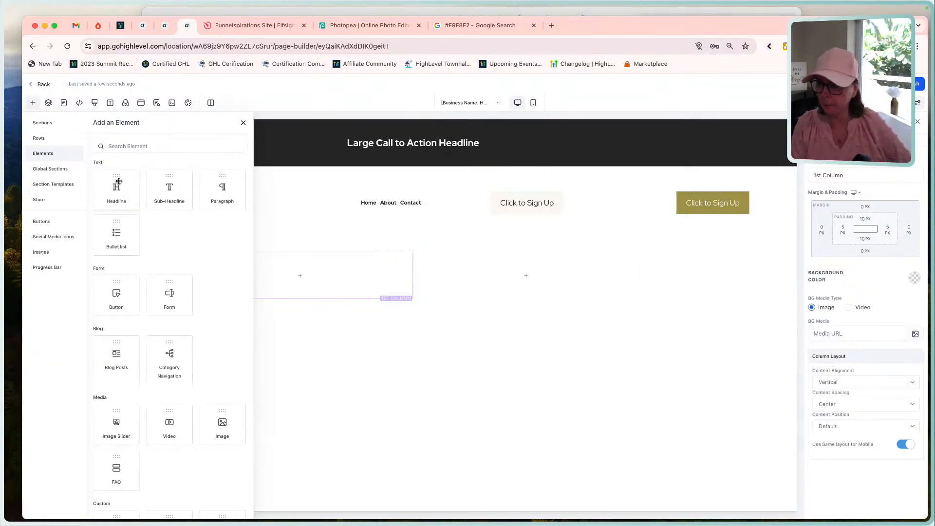
{"action": "left_click_drag", "start_coordinate": [118, 181], "coordinate": [294, 276]}
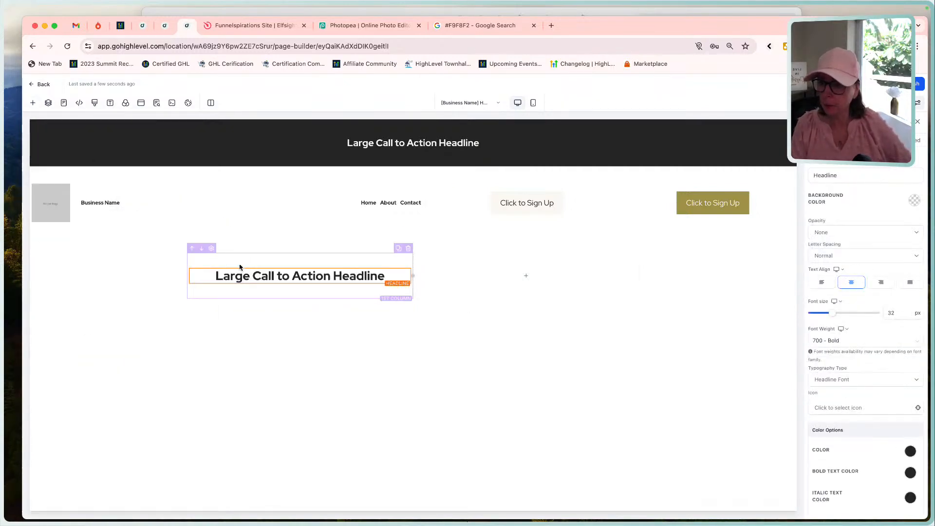
{"action": "double_click", "coordinate": [293, 274]}
{"action": "left_click", "coordinate": [233, 295]}
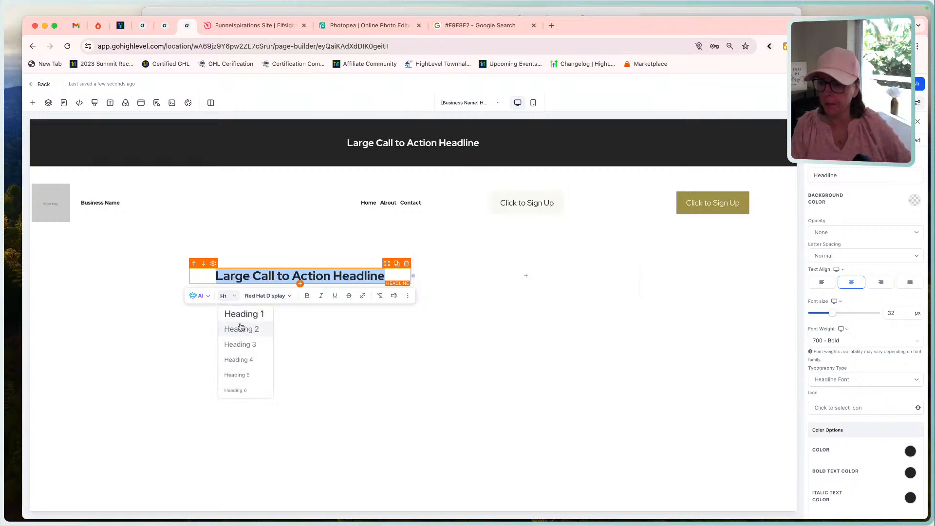
{"action": "left_click", "coordinate": [255, 343]}
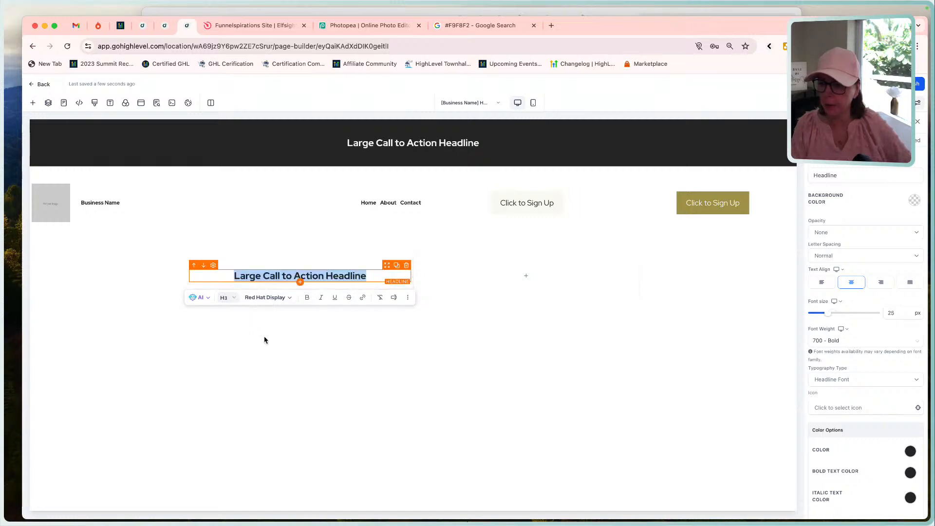
Add a sub-headline below the new headline and set its style to Heading 4.
{"action": "left_click", "coordinate": [300, 282]}
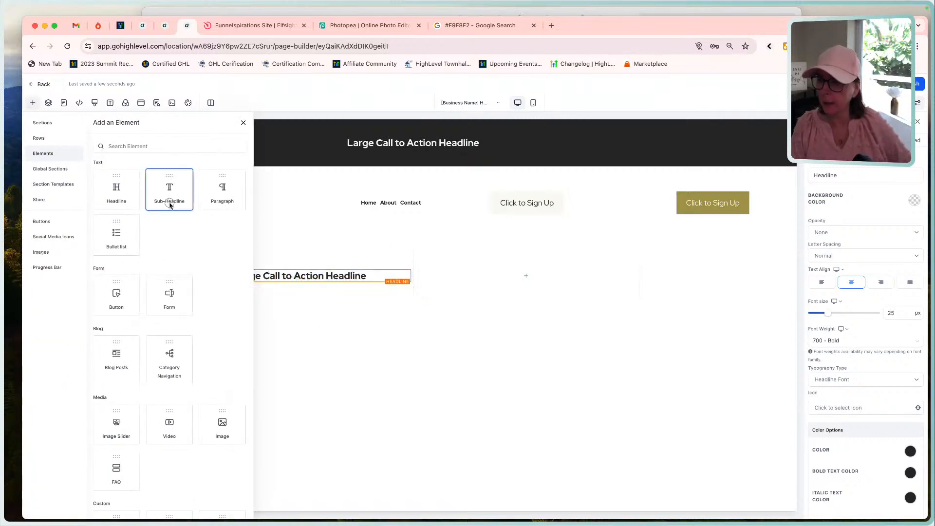
{"action": "left_click", "coordinate": [168, 194]}
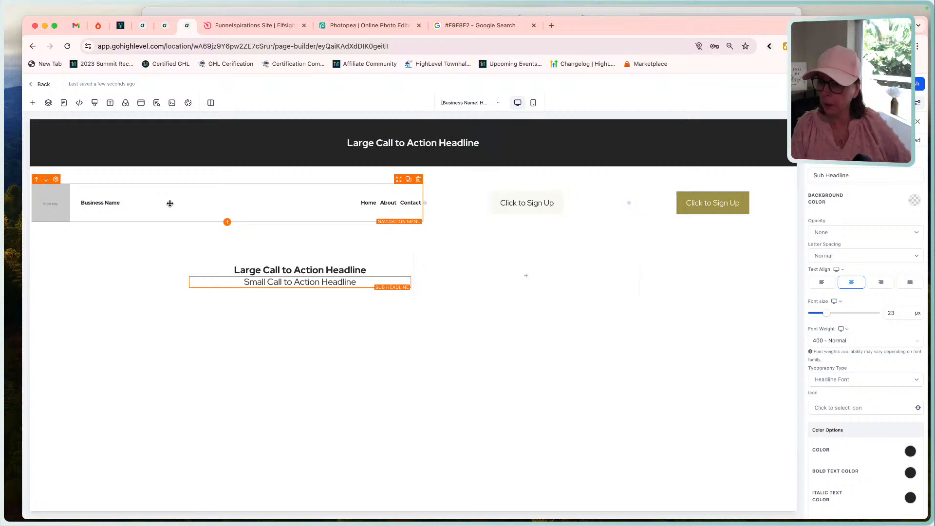
{"action": "double_click", "coordinate": [285, 284]}
{"action": "left_click", "coordinate": [223, 299]}
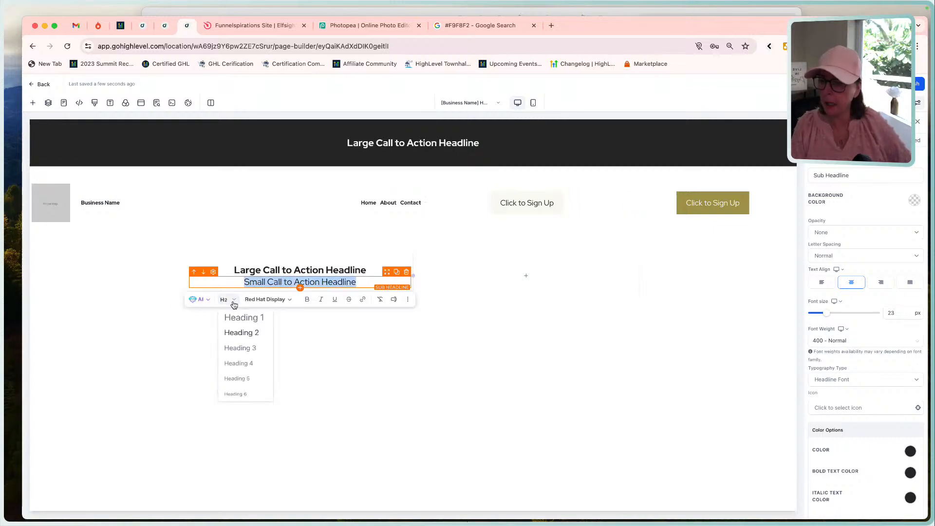
{"action": "left_click", "coordinate": [243, 361]}
{"action": "left_click", "coordinate": [246, 367]}
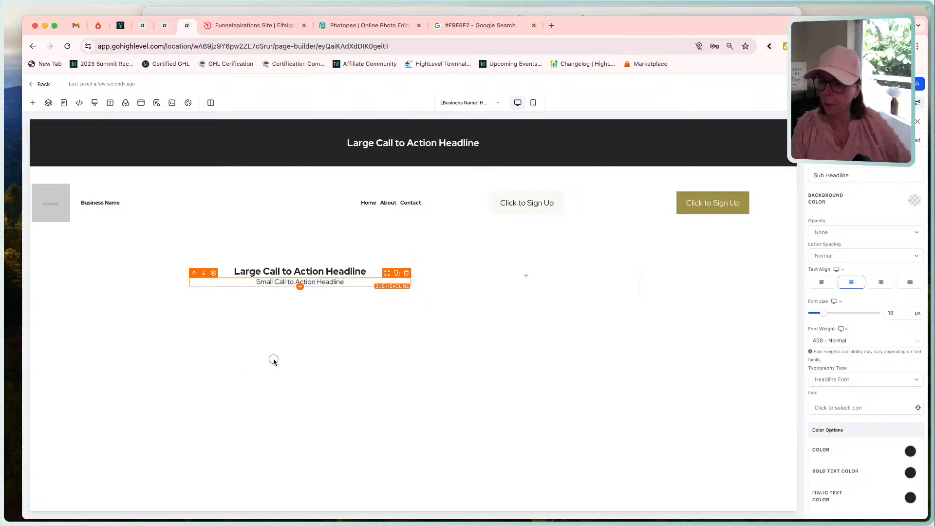
Check the hero block in the mockup and add a bullet list below the sub-headline in the page builder.
{"action": "left_click", "coordinate": [478, 8]}
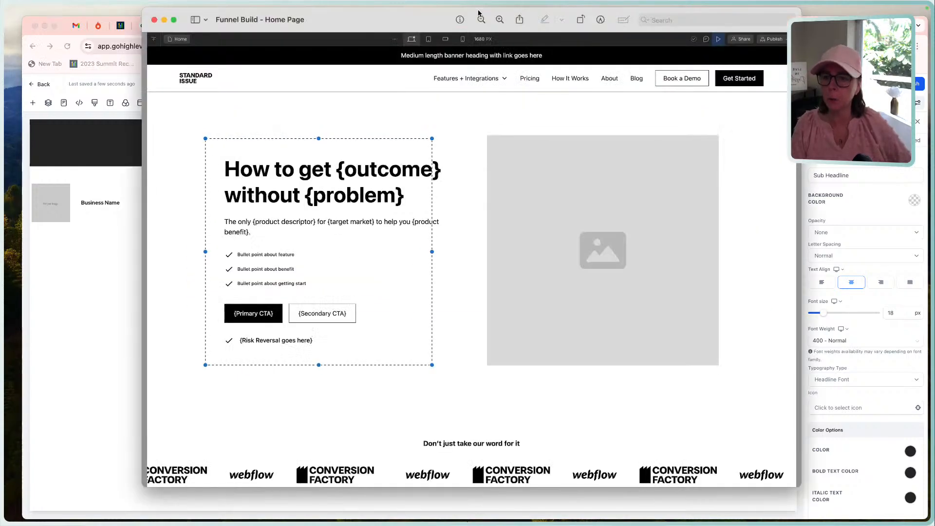
{"action": "left_click", "coordinate": [113, 294]}
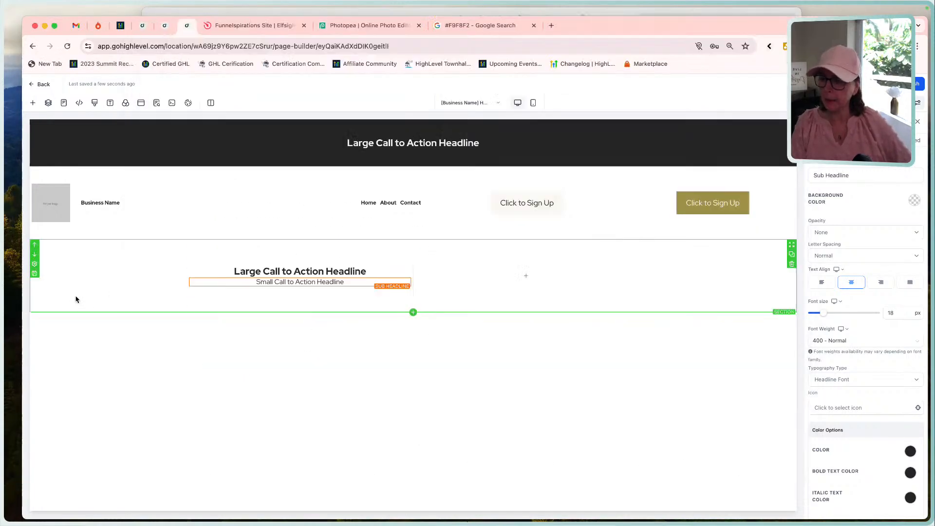
{"action": "left_click", "coordinate": [299, 286]}
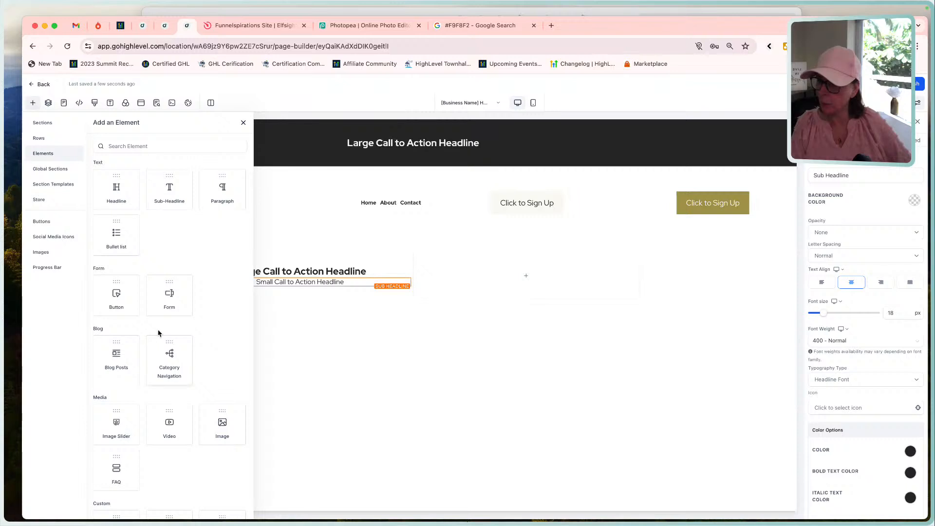
{"action": "left_click", "coordinate": [118, 235]}
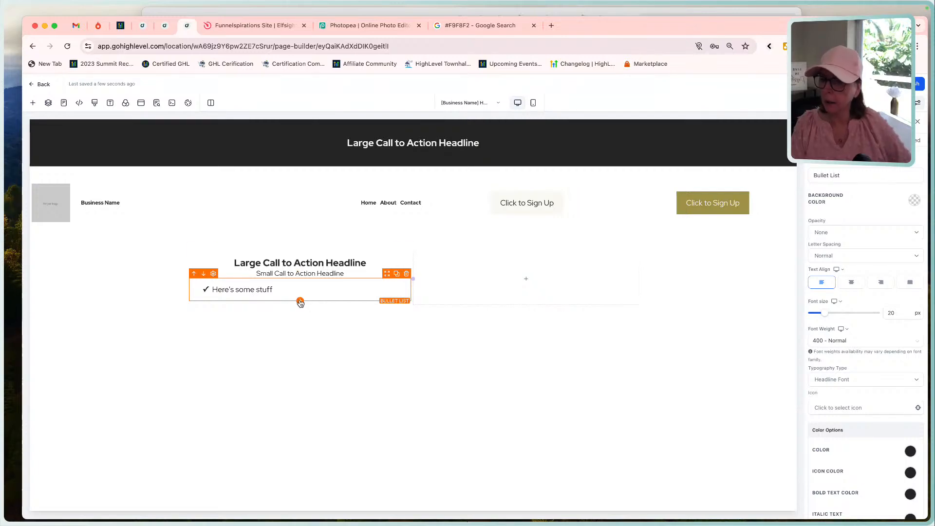
Check the call-to-action buttons in the mockup and add a button below the bullet list in the page builder.
{"action": "left_click", "coordinate": [350, 14]}
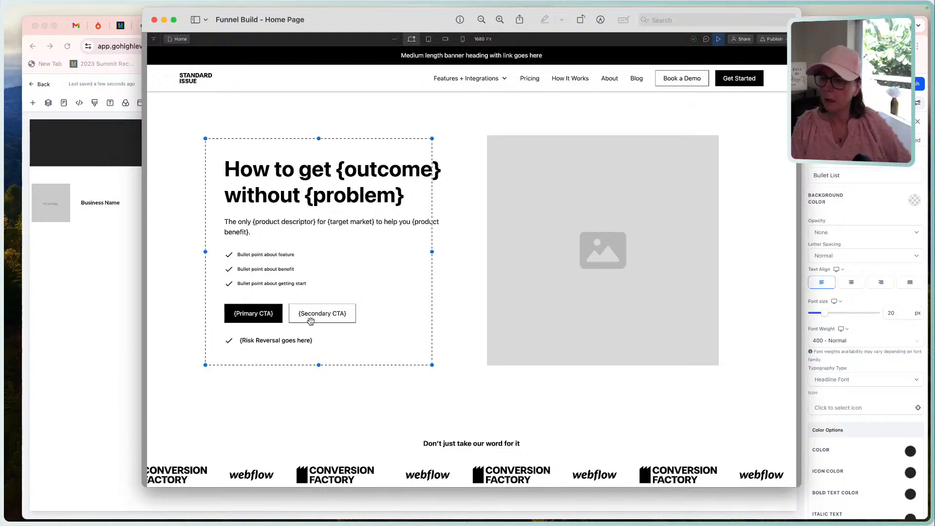
{"action": "left_click", "coordinate": [102, 111]}
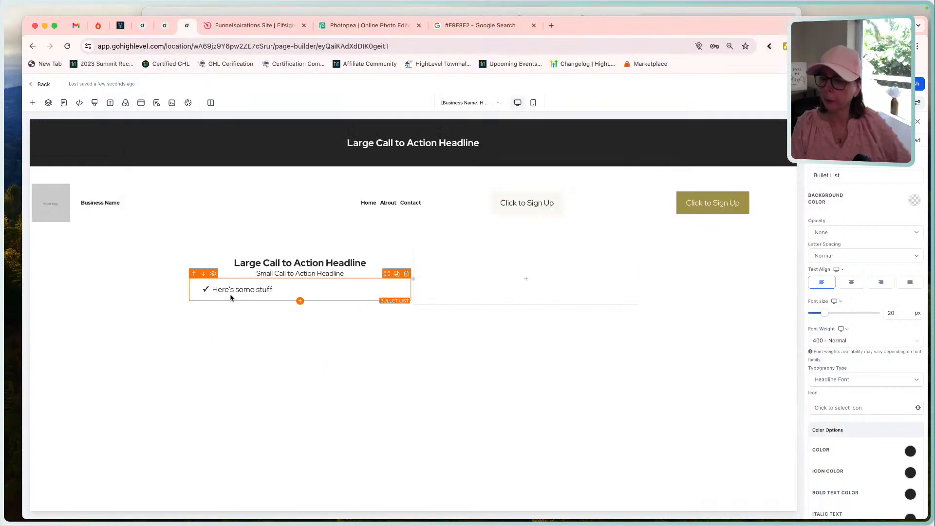
{"action": "left_click", "coordinate": [300, 301]}
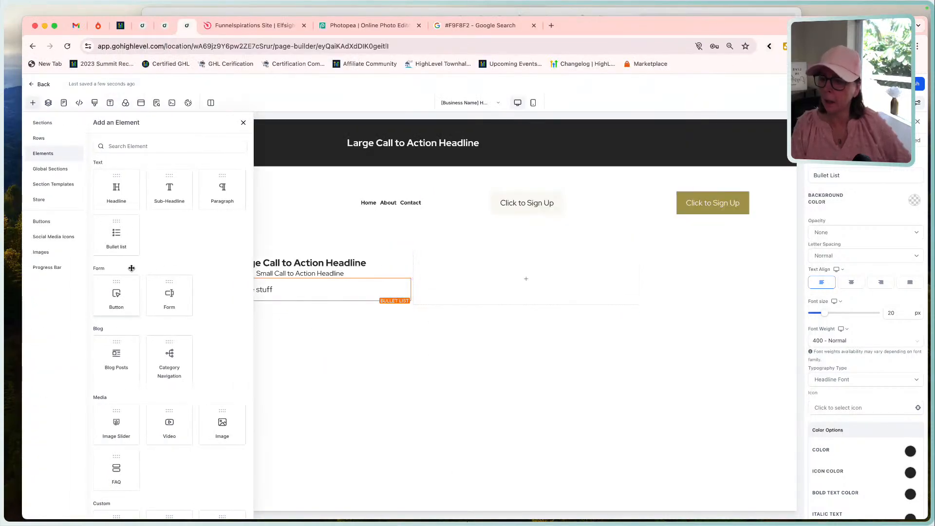
{"action": "left_click", "coordinate": [118, 295]}
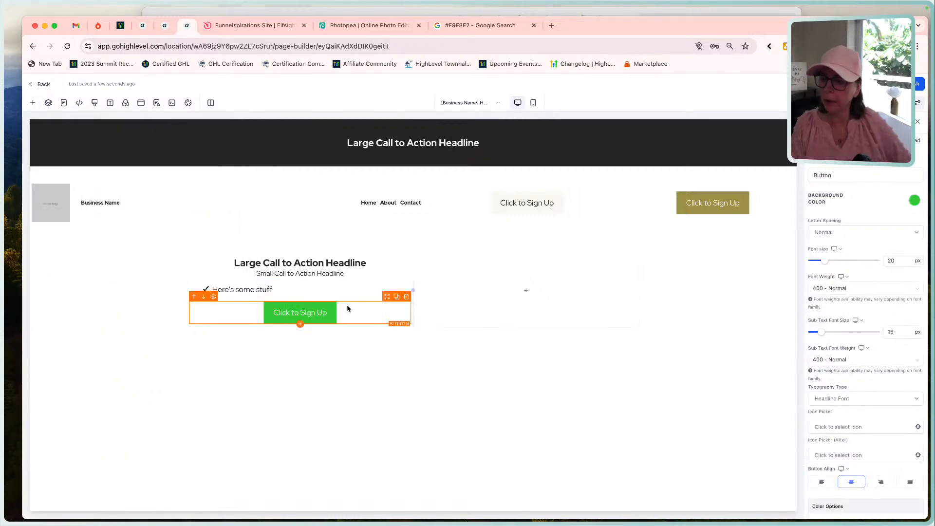
Left-align the text of the hero section's headline and sub-headline.
{"action": "left_click", "coordinate": [318, 263]}
{"action": "left_click", "coordinate": [821, 282]}
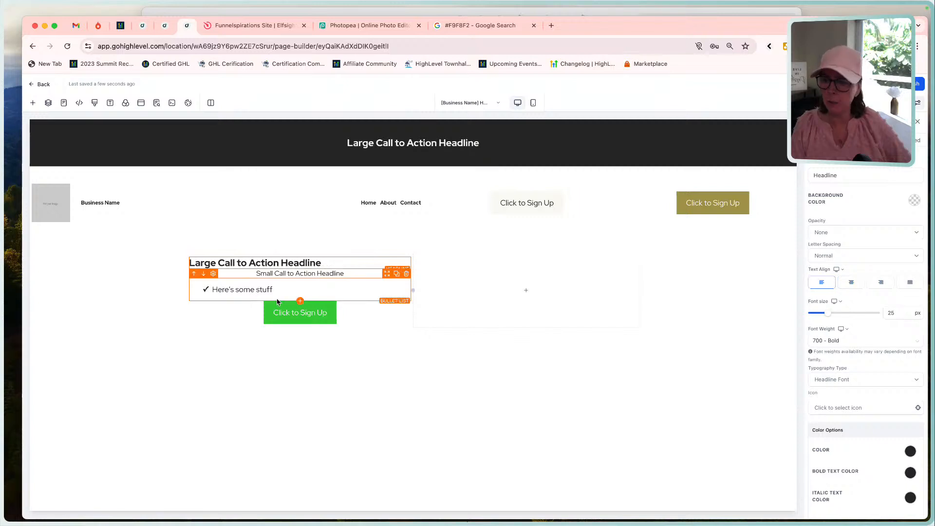
{"action": "left_click", "coordinate": [302, 273]}
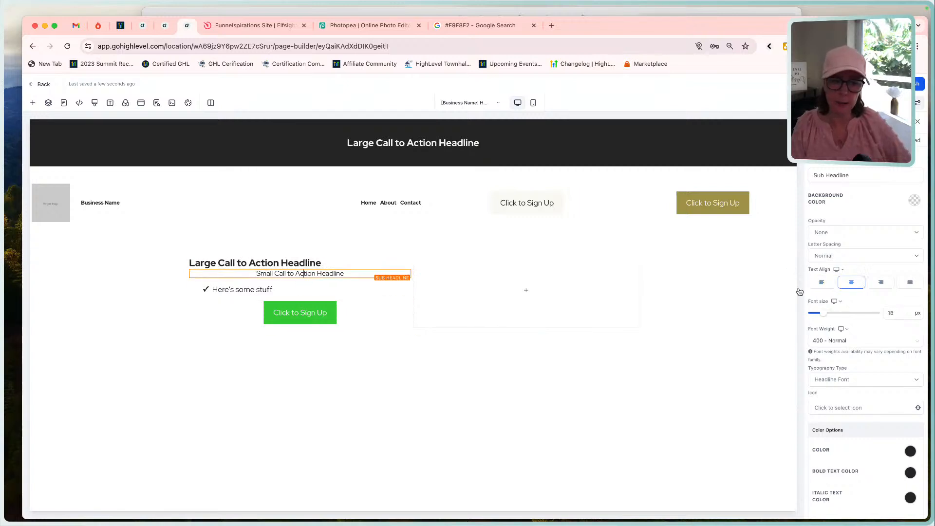
{"action": "left_click", "coordinate": [821, 282]}
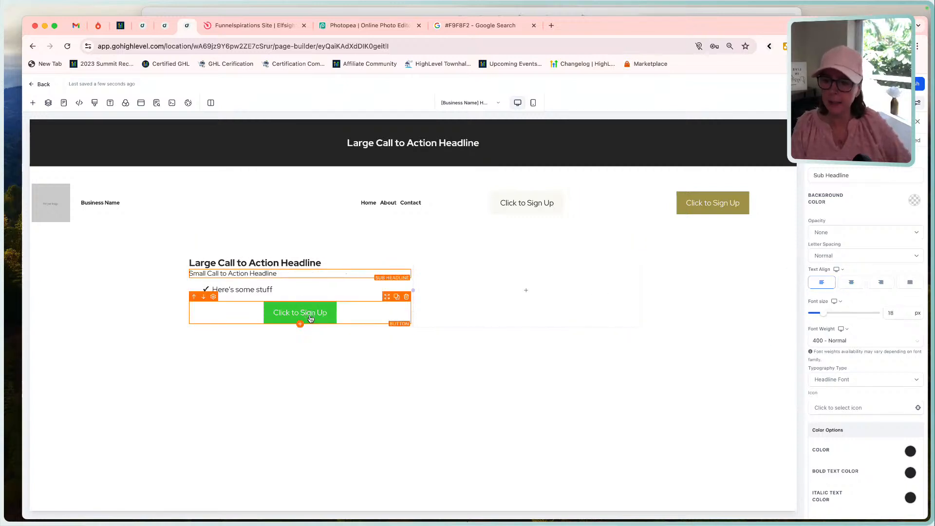
Left-align the hero section's call-to-action button and place a right-aligned duplicate of it below.
{"action": "left_click", "coordinate": [390, 314]}
{"action": "scroll", "coordinate": [848, 412], "scroll_direction": "down", "scroll_amount": 4}
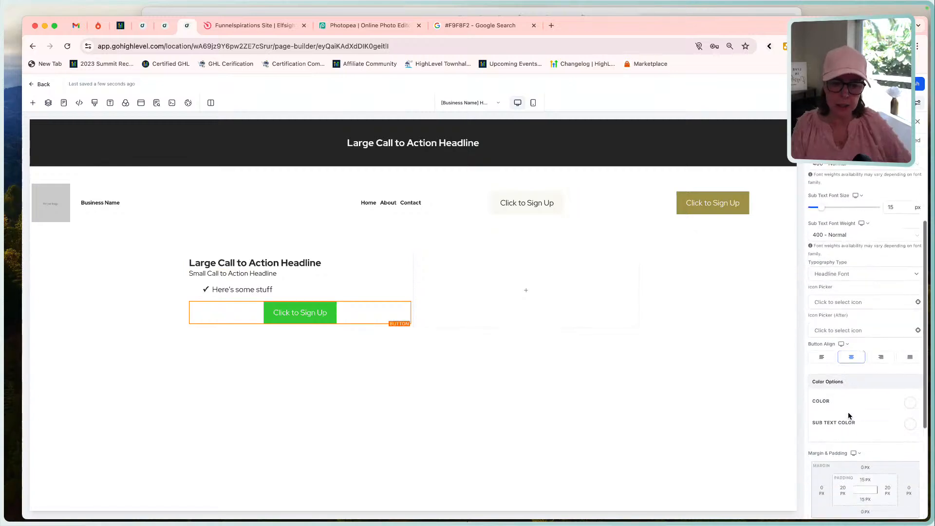
{"action": "left_click", "coordinate": [821, 319]}
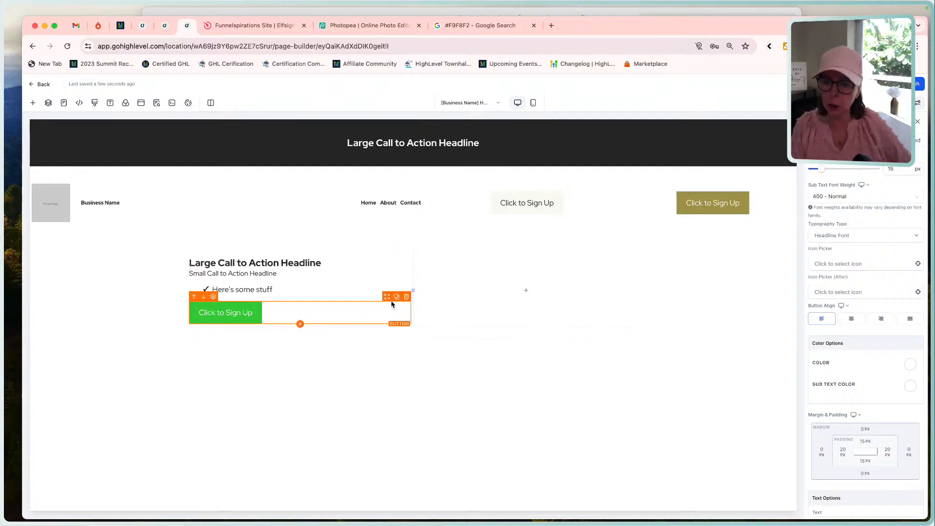
{"action": "left_click", "coordinate": [396, 297]}
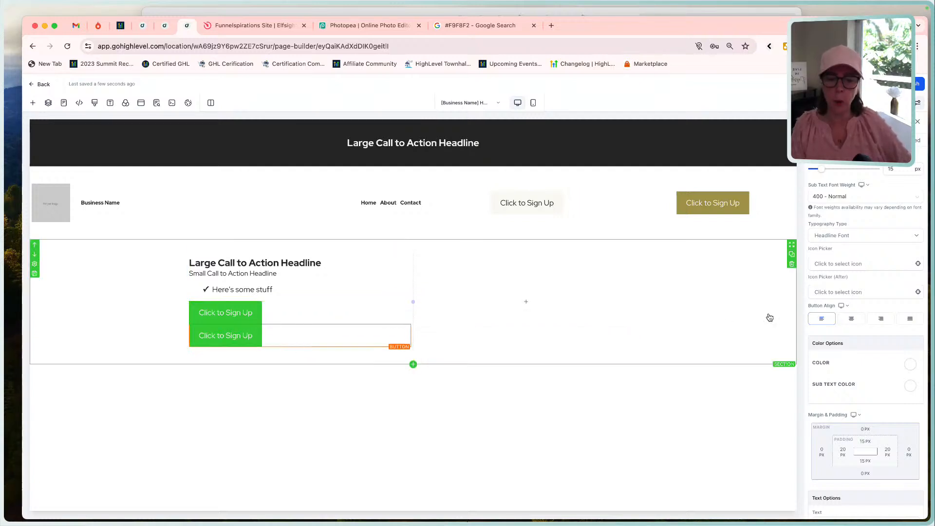
{"action": "left_click", "coordinate": [880, 319]}
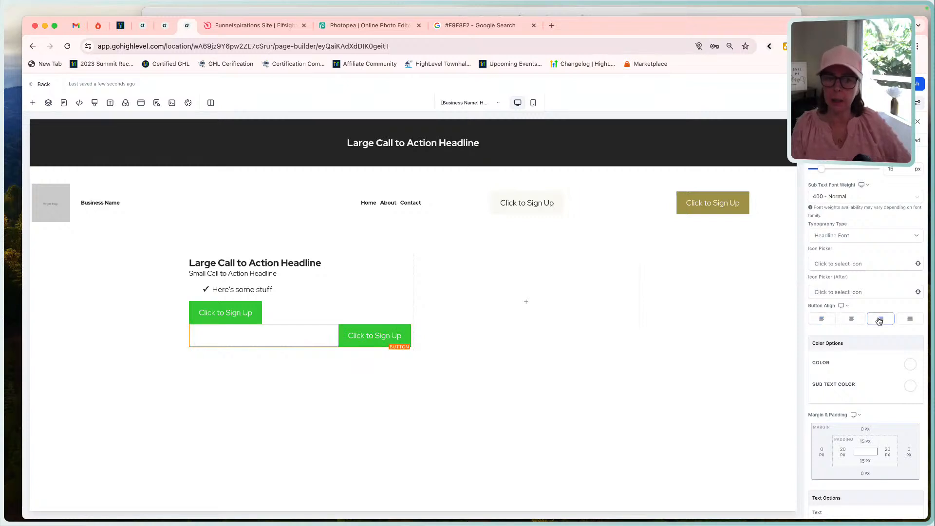
Set the duplicated button's top margin to -60 px to bring it level with the first button.
{"action": "left_click", "coordinate": [863, 430]}
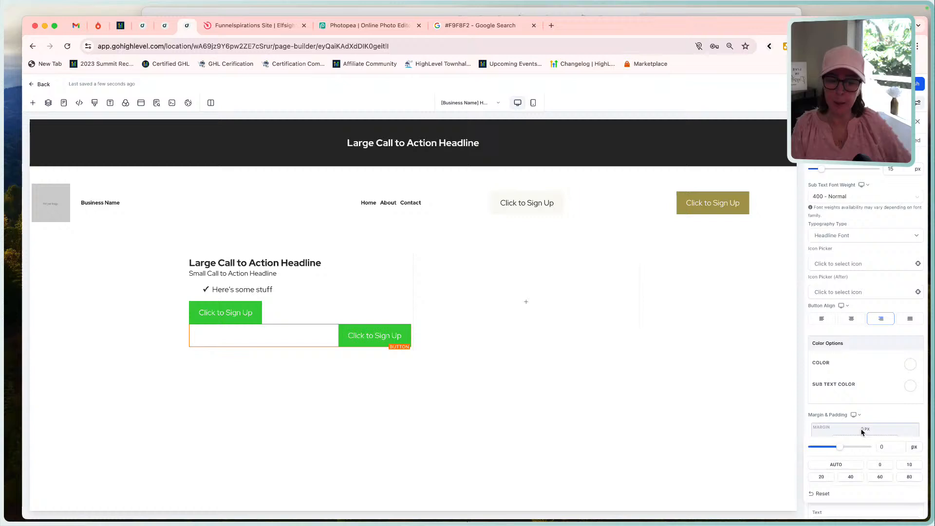
{"action": "left_click", "coordinate": [882, 447]}
{"action": "key", "text": "BackSpace"}
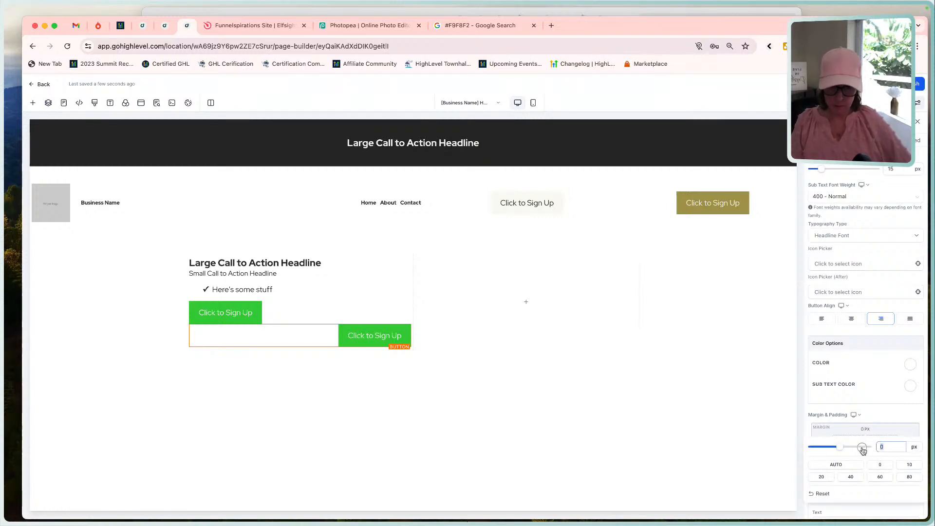
{"action": "type", "text": "-"}
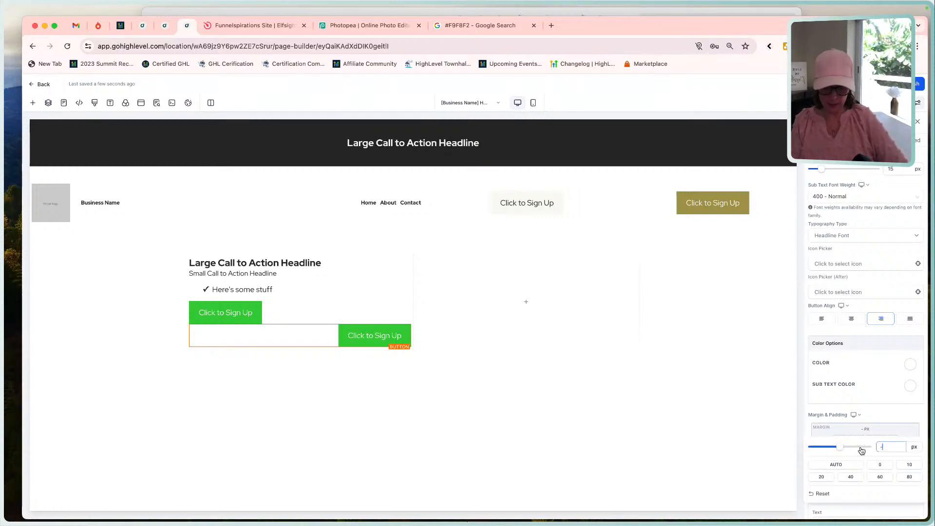
{"action": "type", "text": "40"}
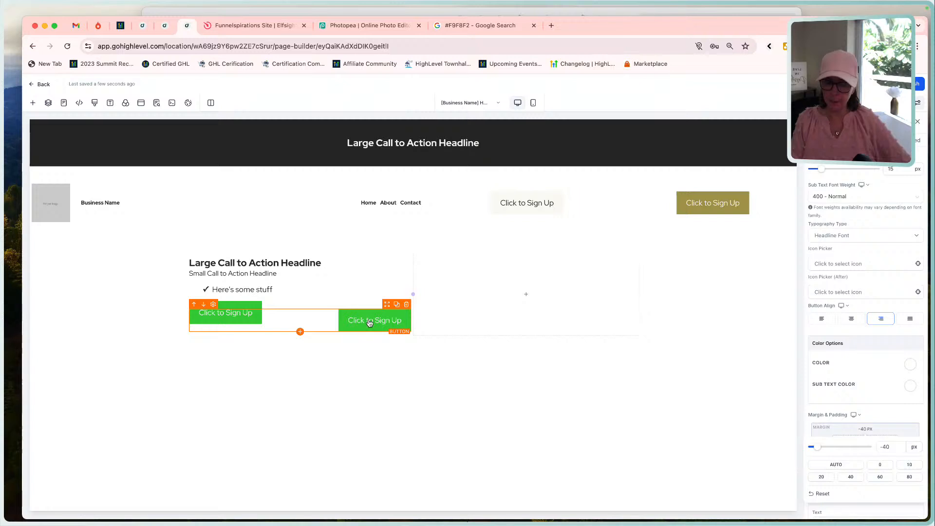
{"action": "left_click", "coordinate": [884, 446]}
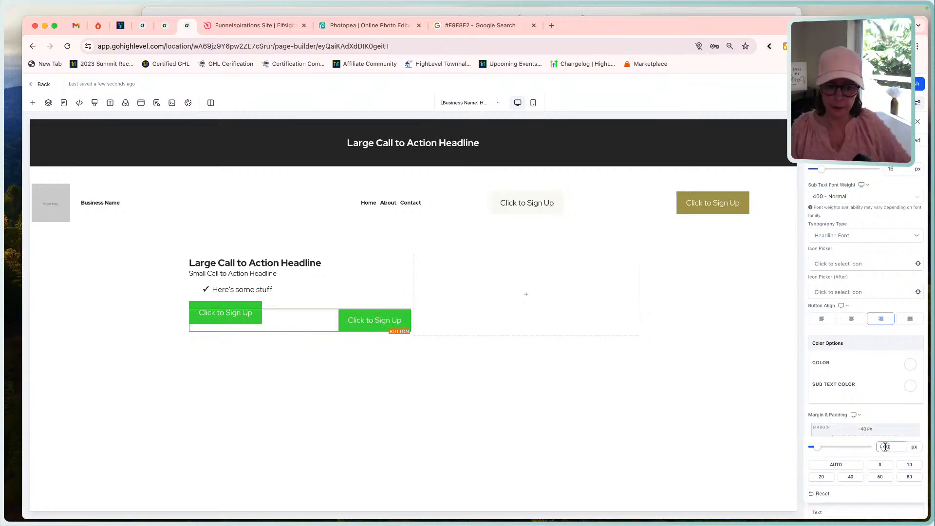
{"action": "double_click", "coordinate": [885, 446]}
{"action": "type", "text": "-60"}
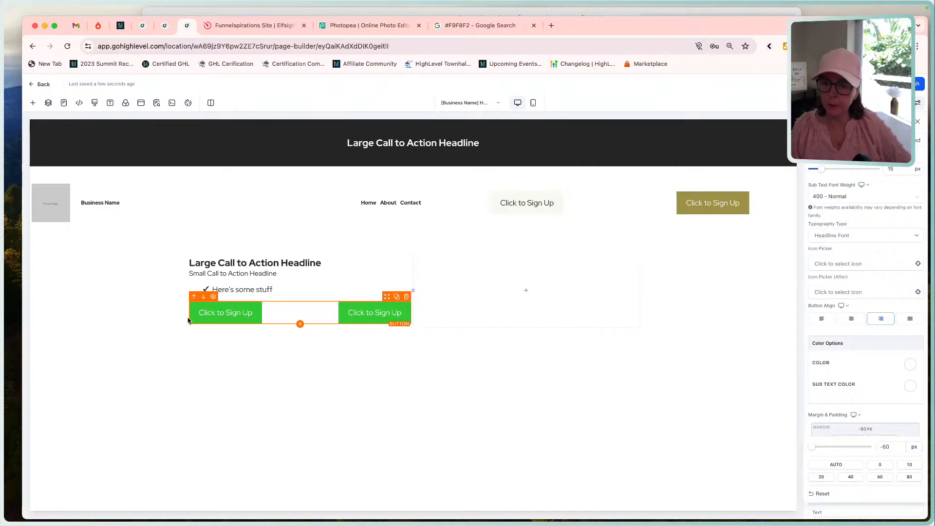
Compare the hero section's button row and what follows it with the mockup.
{"action": "left_click", "coordinate": [365, 14]}
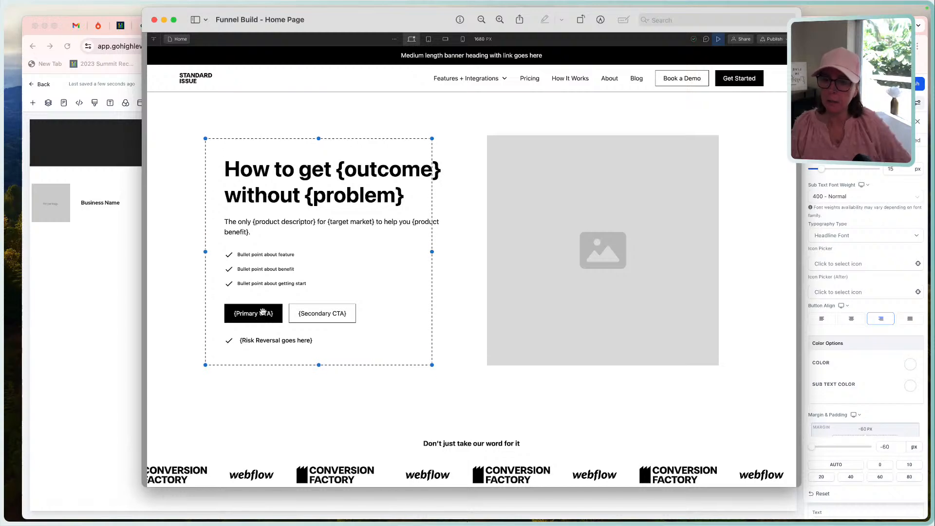
{"action": "left_click", "coordinate": [130, 302]}
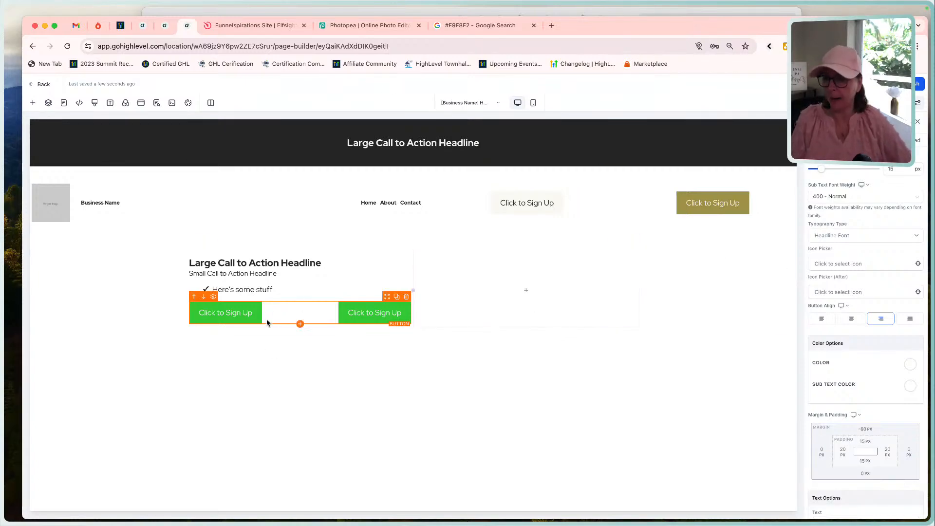
{"action": "key", "text": "super+Tab"}
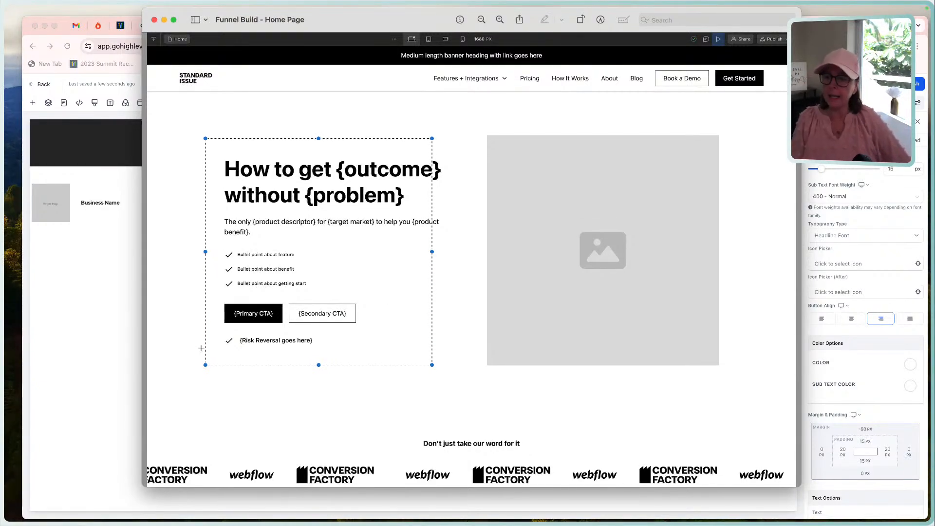
{"action": "left_click", "coordinate": [70, 327]}
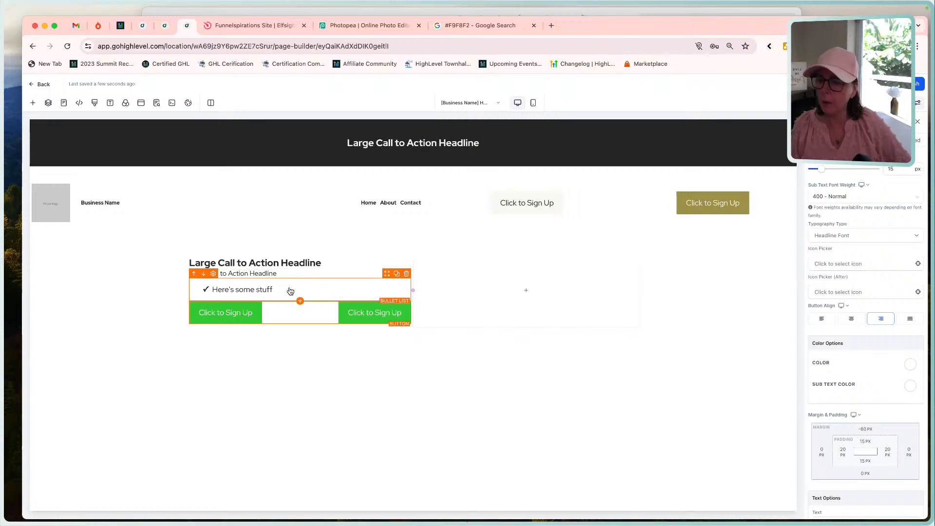
Duplicate the bullet list, try to move the copy below the buttons, and undo these changes.
{"action": "left_click", "coordinate": [289, 288]}
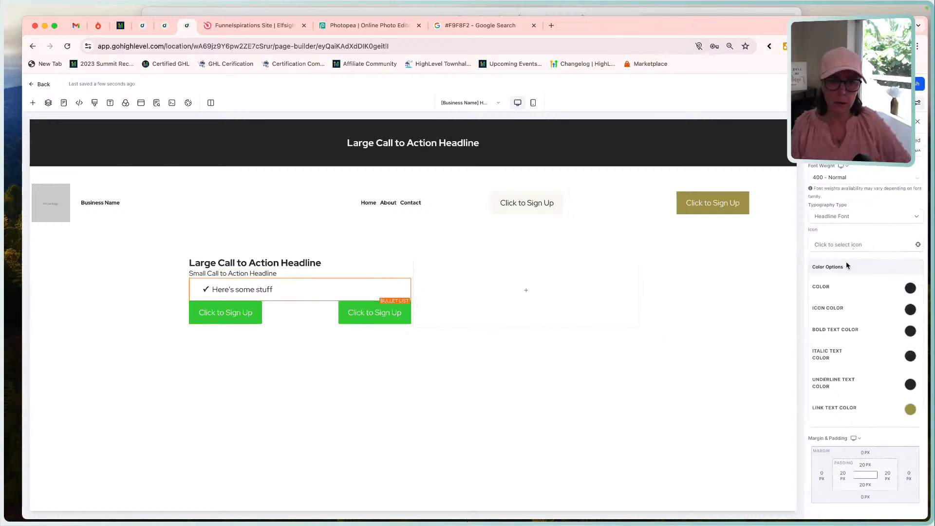
{"action": "scroll", "coordinate": [846, 265], "scroll_direction": "up", "scroll_amount": 3}
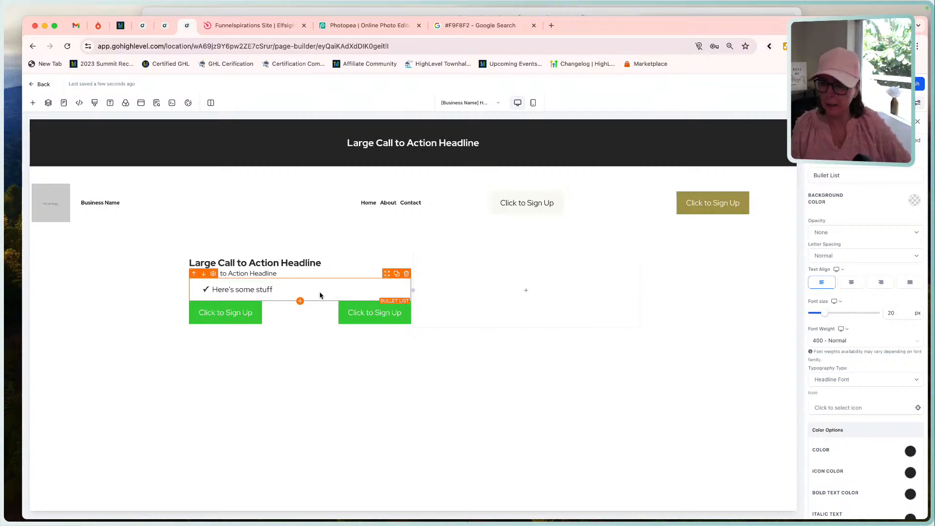
{"action": "left_click", "coordinate": [397, 274]}
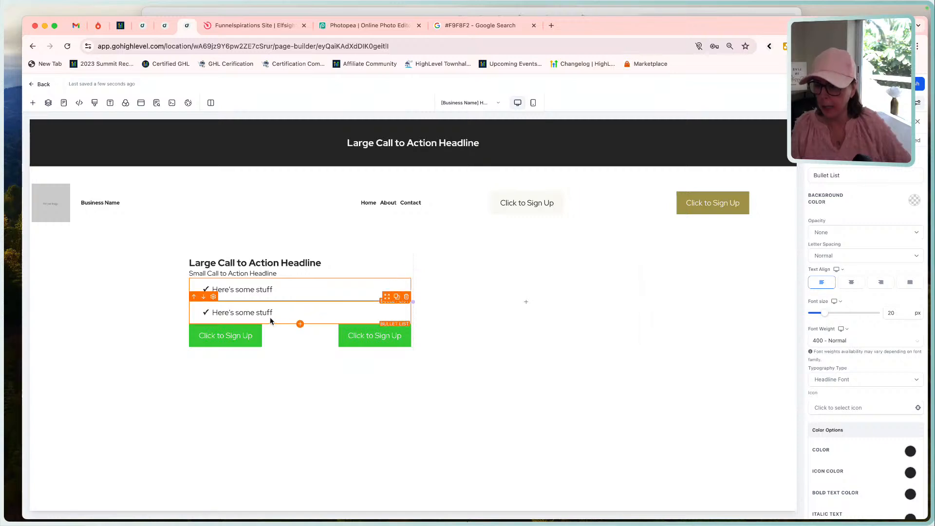
{"action": "left_click", "coordinate": [203, 302]}
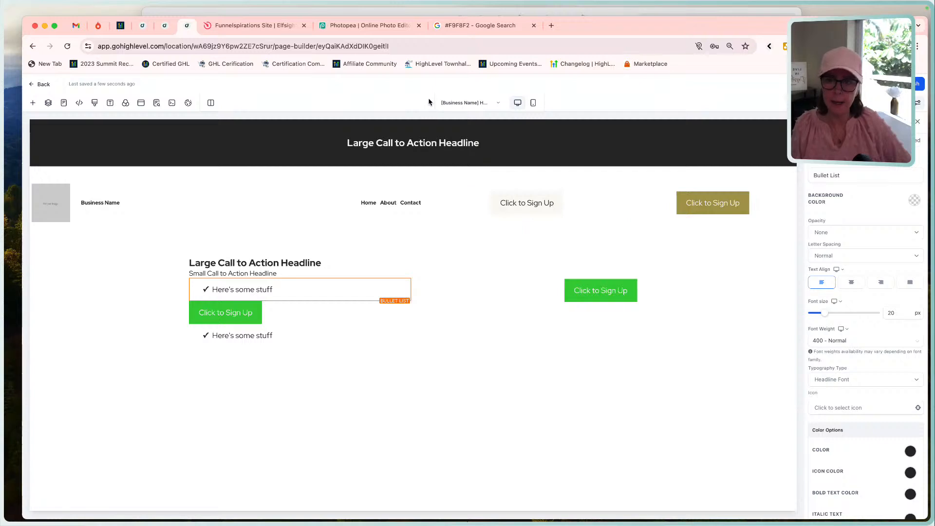
{"action": "key", "text": "super+z"}
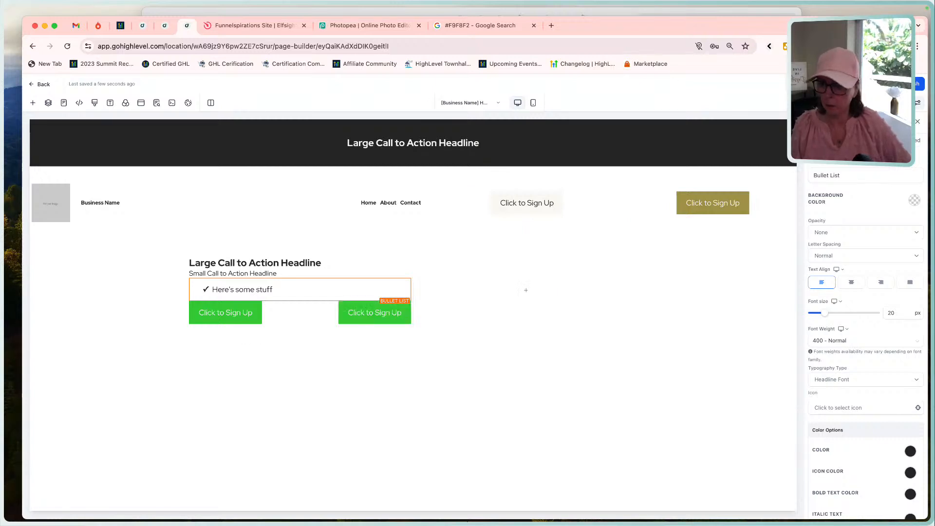
Add a bullet list below the two buttons and an image element in the hero section's second column.
{"action": "left_click", "coordinate": [300, 325]}
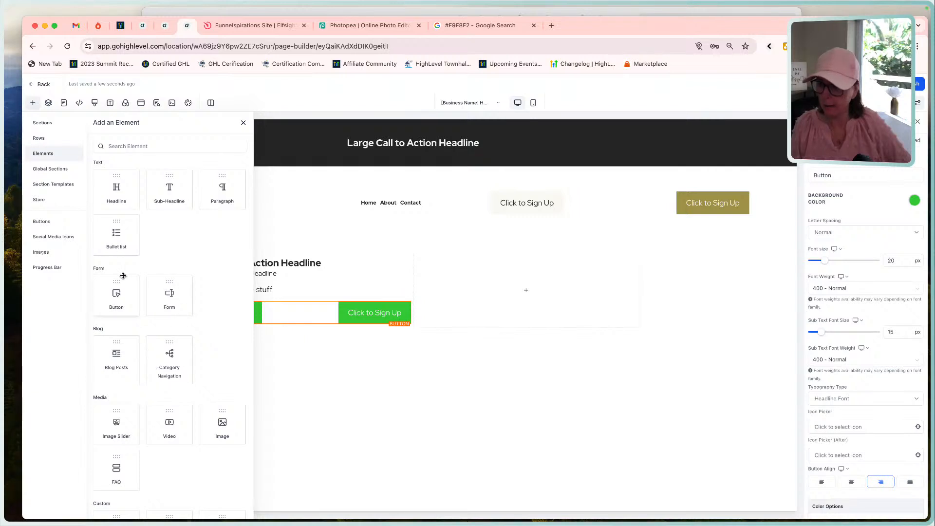
{"action": "left_click_drag", "start_coordinate": [116, 234], "coordinate": [251, 346]}
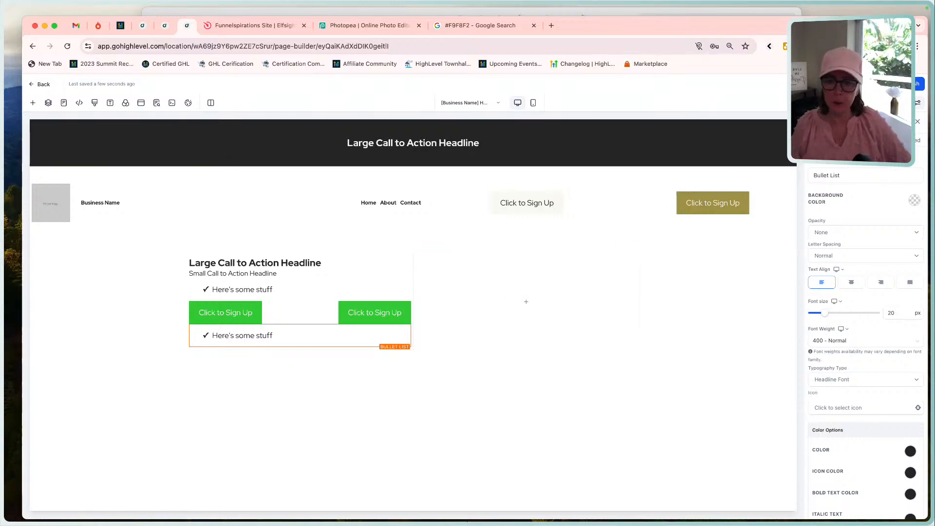
{"action": "left_click", "coordinate": [532, 301]}
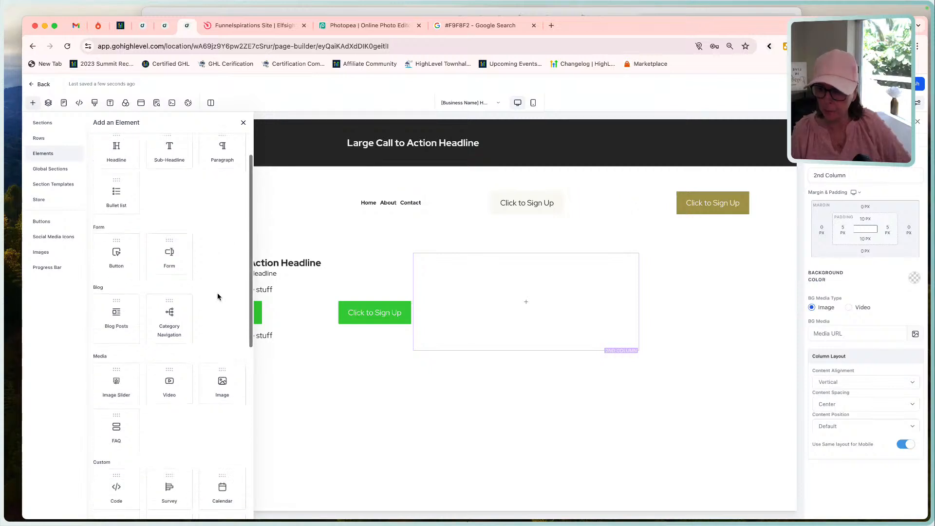
{"action": "scroll", "coordinate": [218, 312], "scroll_direction": "down", "scroll_amount": 2}
{"action": "left_click", "coordinate": [223, 348]}
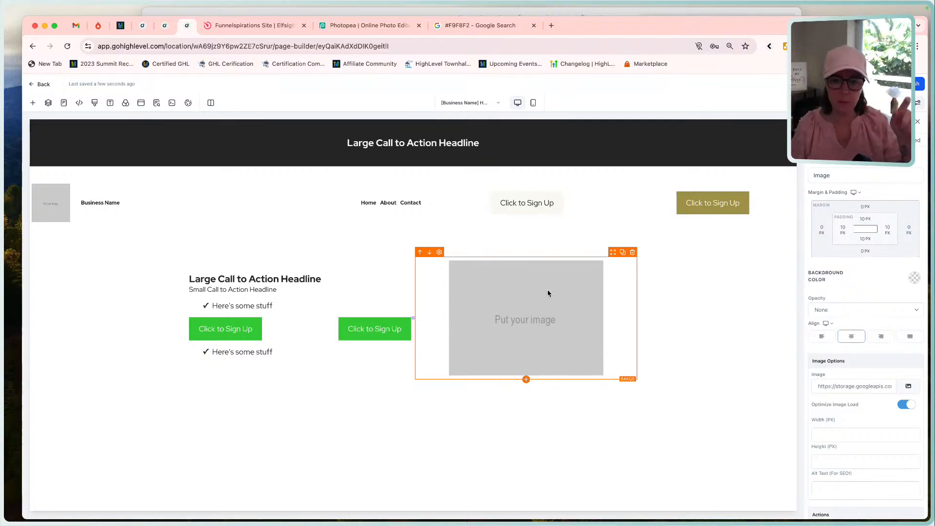
Select the area of the hero image placeholder in the mockup to check its size.
{"action": "left_click", "coordinate": [479, 13]}
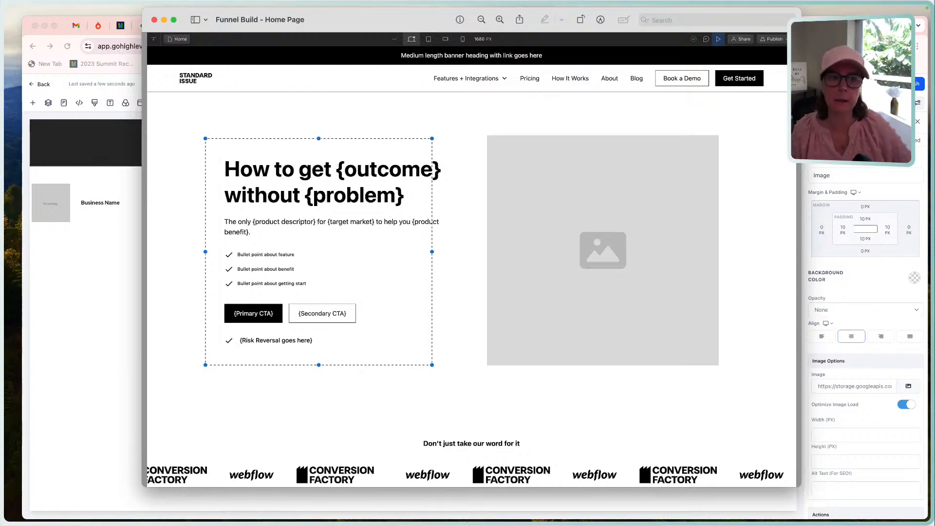
{"action": "key", "text": "super+Tab"}
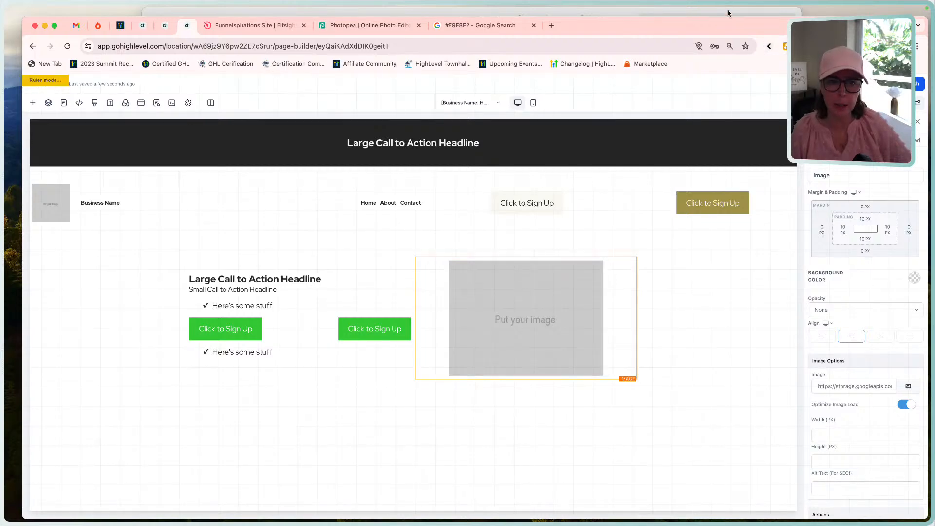
{"action": "key", "text": "super+Tab"}
{"action": "left_click_drag", "start_coordinate": [485, 132], "coordinate": [719, 366]}
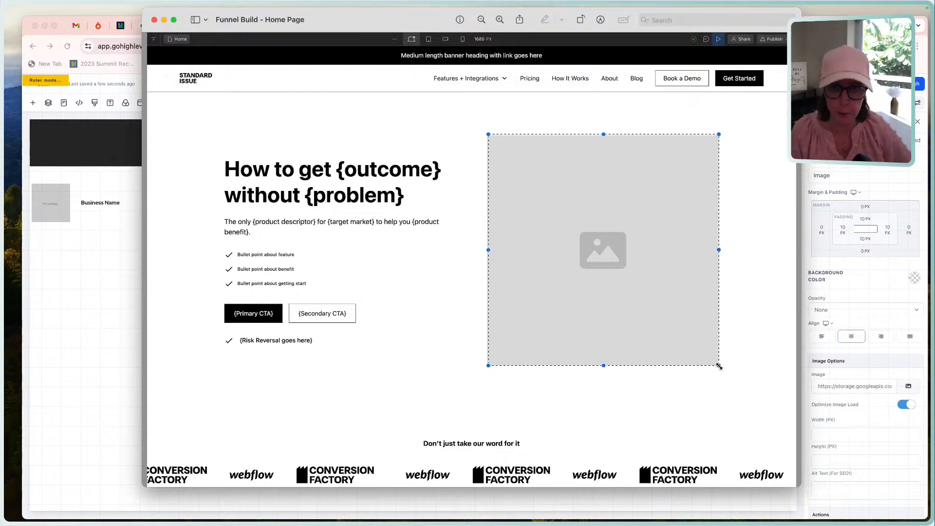
{"action": "key", "text": "super+Tab"}
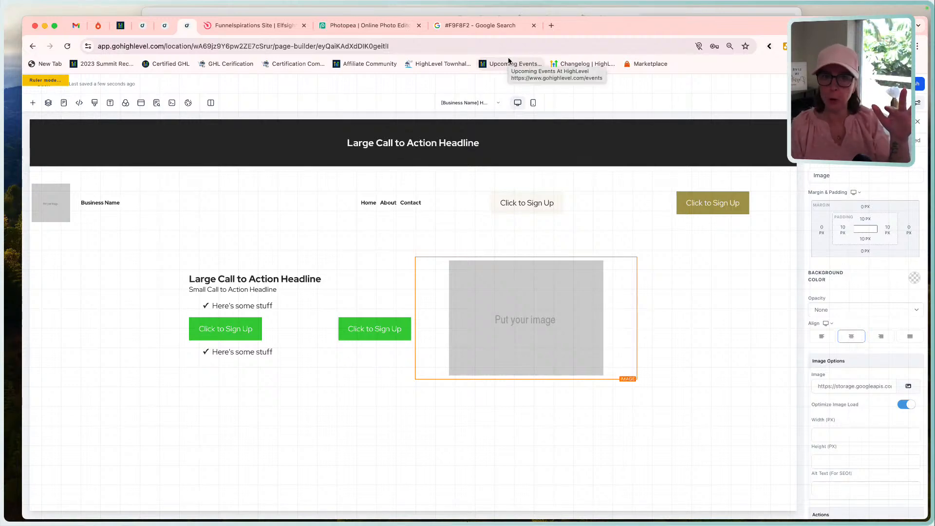
Switch to Photopea and open the photo pexels-jcosta-20877003.jpg from the Downloads folder.
{"action": "left_click", "coordinate": [370, 26]}
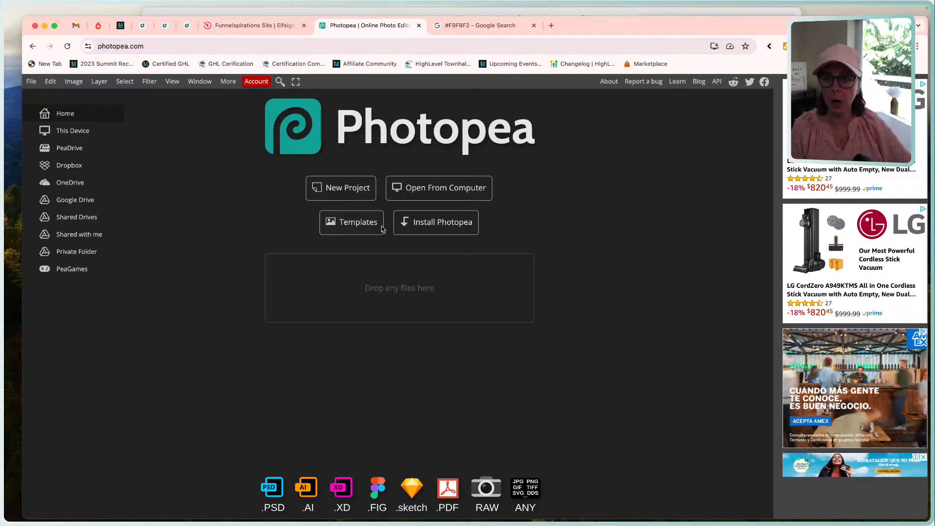
{"action": "left_click", "coordinate": [425, 191]}
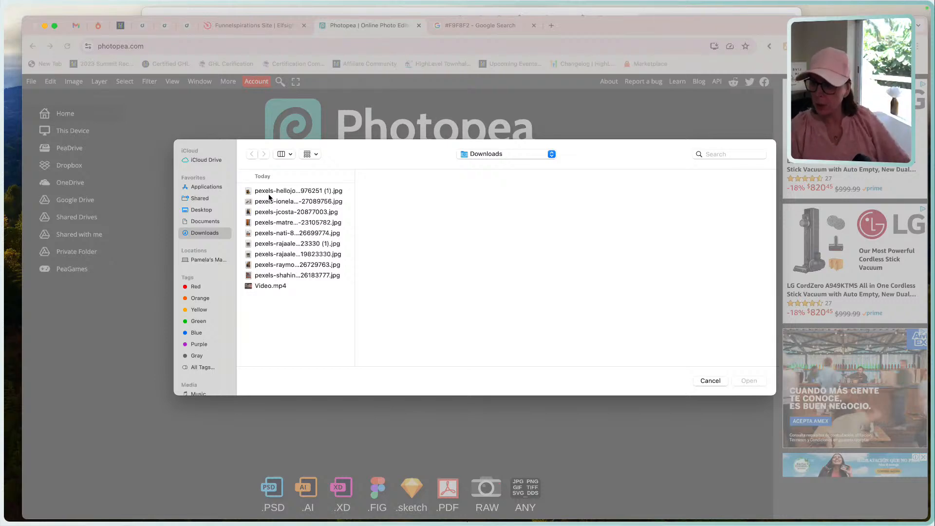
{"action": "double_click", "coordinate": [265, 213]}
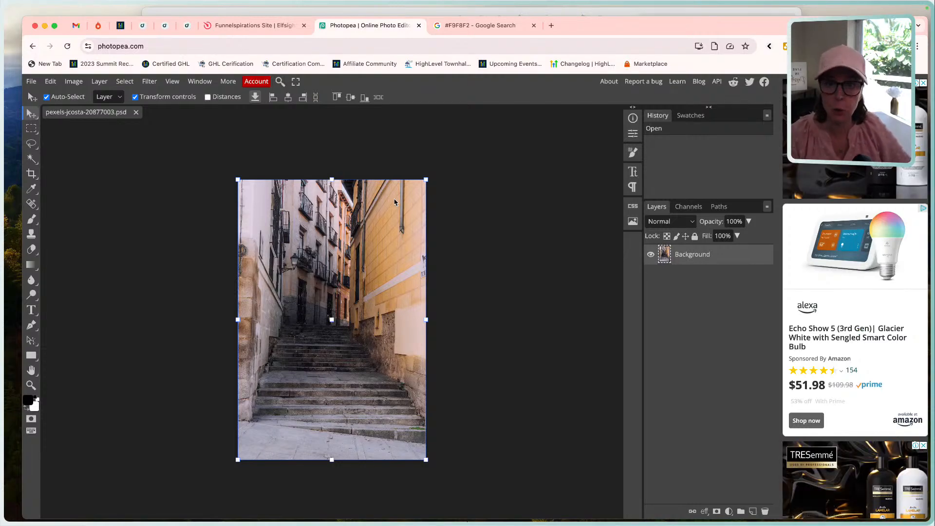
Check the photo's pixel dimensions in the Image Size settings and apply them.
{"action": "left_click", "coordinate": [75, 83]}
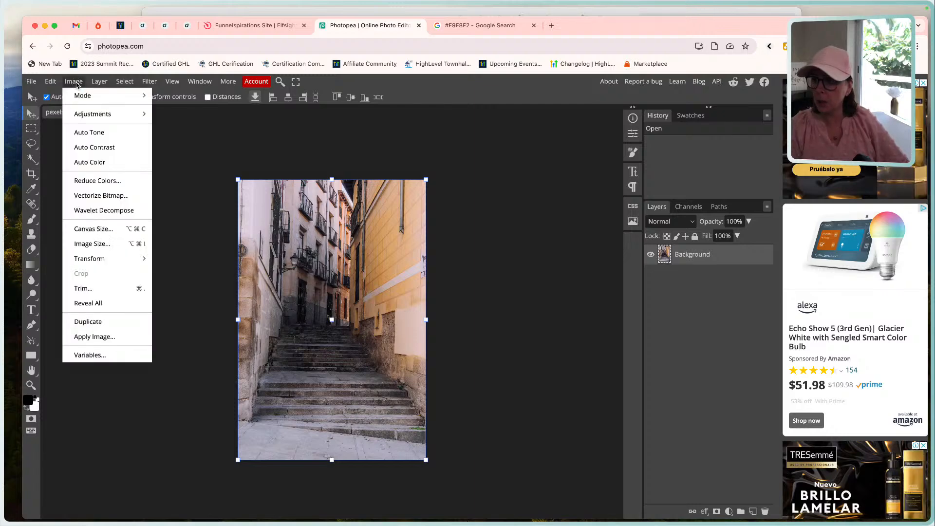
{"action": "left_click", "coordinate": [102, 243]}
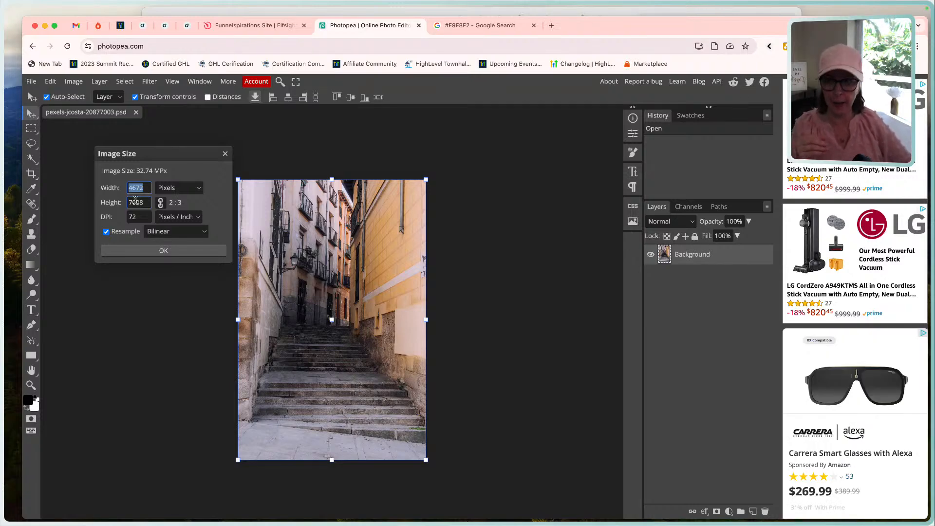
{"action": "left_click", "coordinate": [166, 251]}
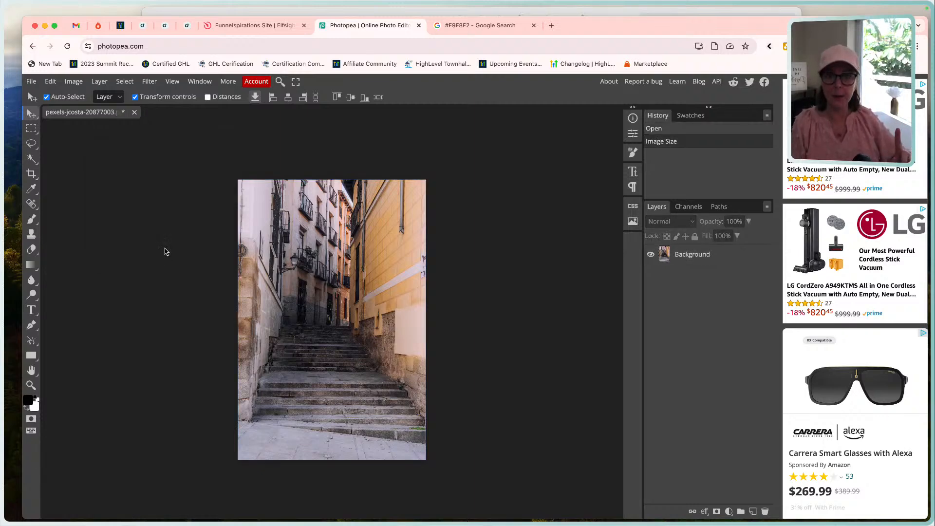
Start the Crop tool on the photo and constrain its frame to a 1:1 ratio.
{"action": "left_click", "coordinate": [37, 178]}
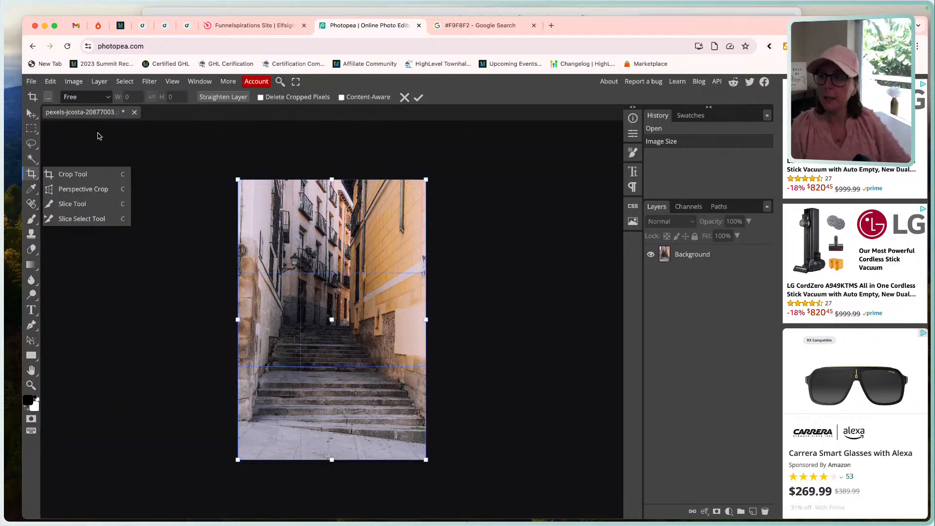
{"action": "left_click", "coordinate": [129, 99]}
{"action": "left_click", "coordinate": [108, 98]}
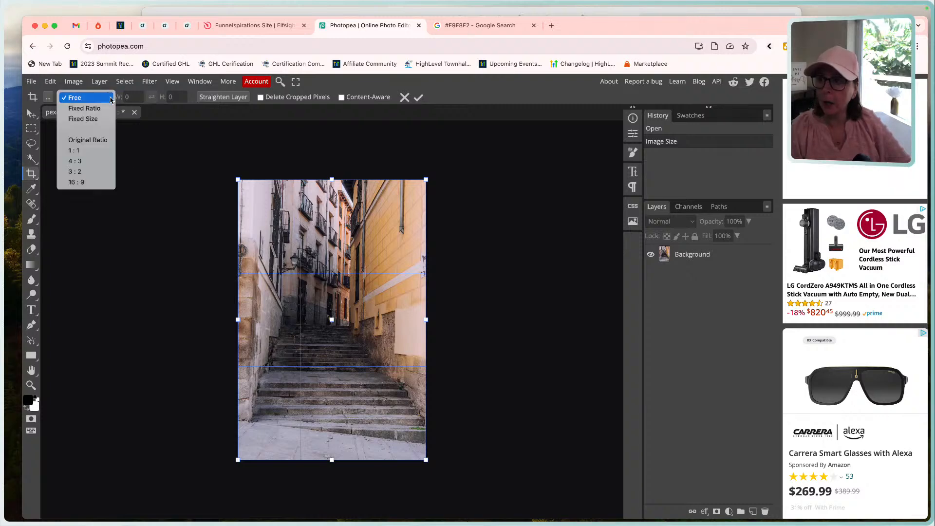
{"action": "left_click", "coordinate": [92, 151]}
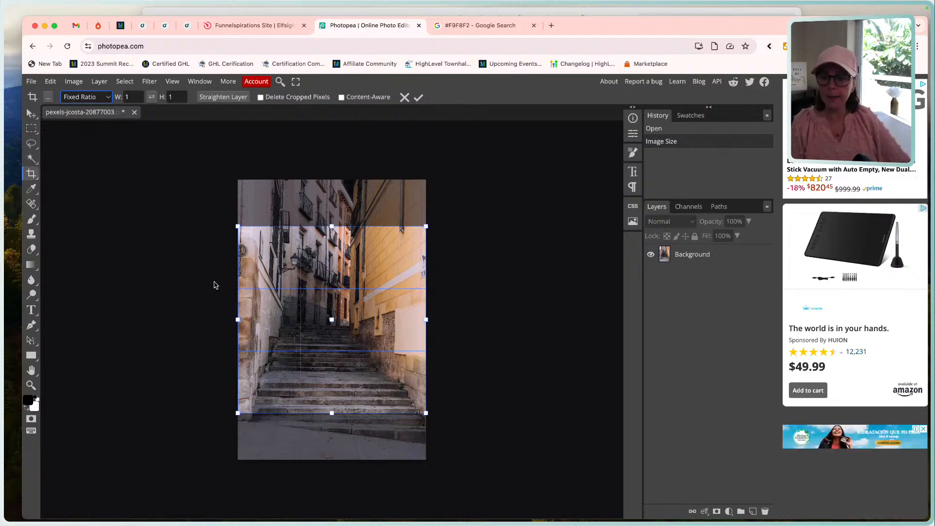
{"action": "left_click", "coordinate": [351, 287]}
{"action": "left_click", "coordinate": [352, 290]}
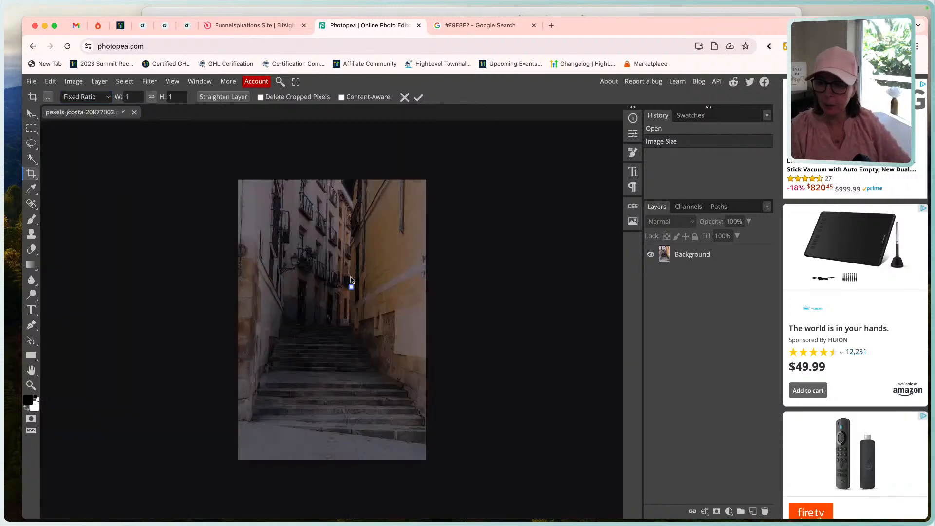
{"action": "left_click", "coordinate": [405, 98]}
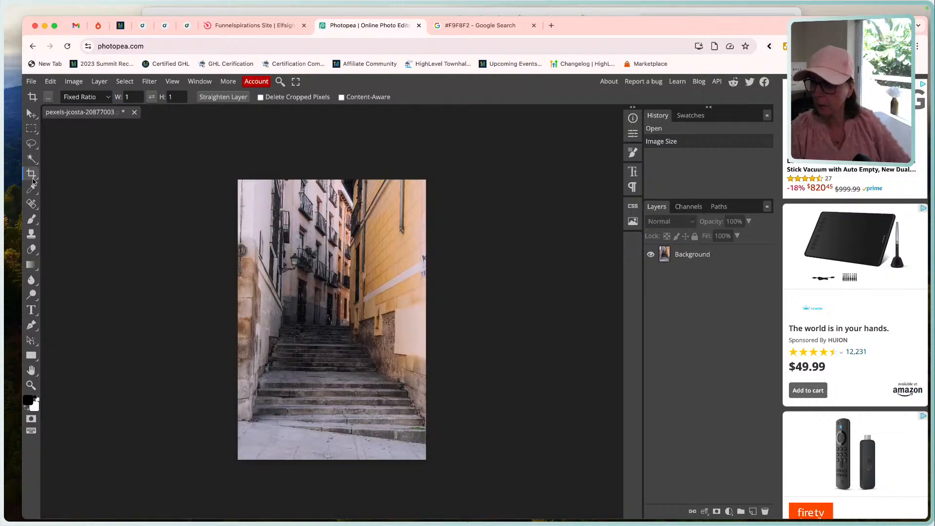
Crop the photo to a full-width square, with the frame shifted slightly down from centre toward the foot of the stairs.
{"action": "left_click", "coordinate": [32, 174]}
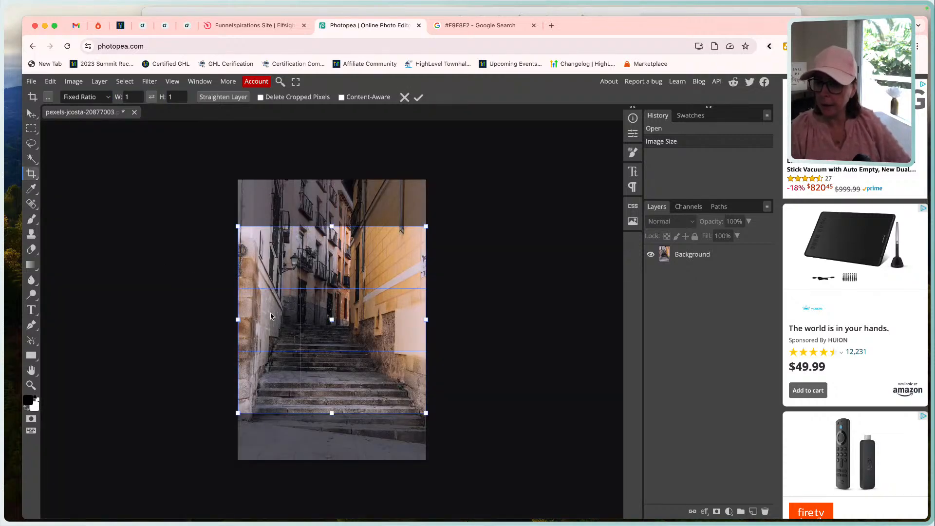
{"action": "mouse_move", "coordinate": [271, 316]}
{"action": "left_mouse_down"}
{"action": "mouse_move", "coordinate": [272, 288]}
{"action": "mouse_move", "coordinate": [268, 343]}
{"action": "mouse_move", "coordinate": [273, 265]}
{"action": "mouse_move", "coordinate": [270, 345]}
{"action": "mouse_move", "coordinate": [271, 326]}
{"action": "left_mouse_up"}
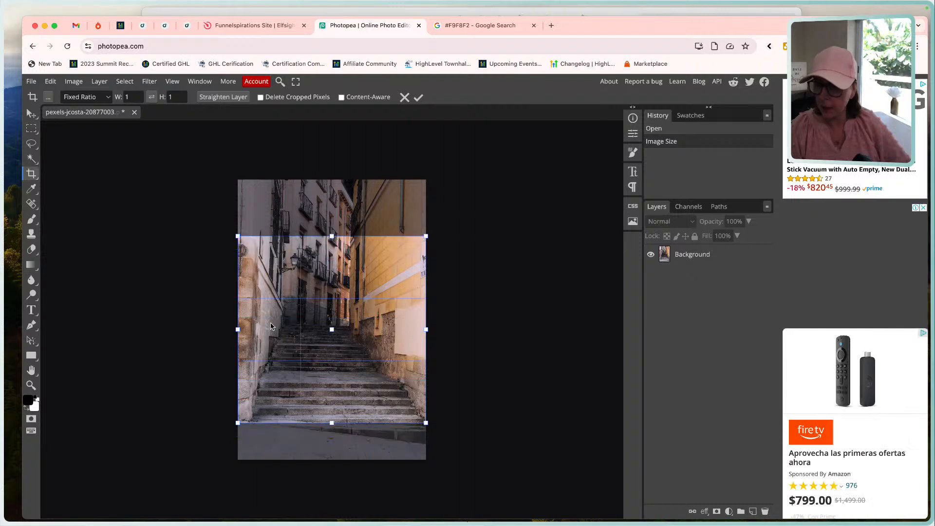
{"action": "left_click", "coordinate": [419, 97]}
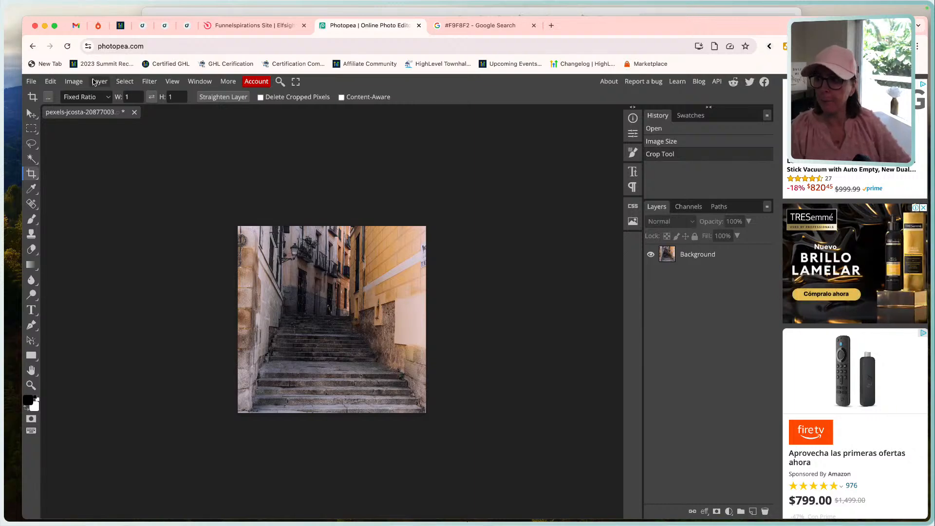
Resize the cropped image to 1200 by 1200 pixels.
{"action": "left_click", "coordinate": [74, 81]}
{"action": "left_click", "coordinate": [100, 244]}
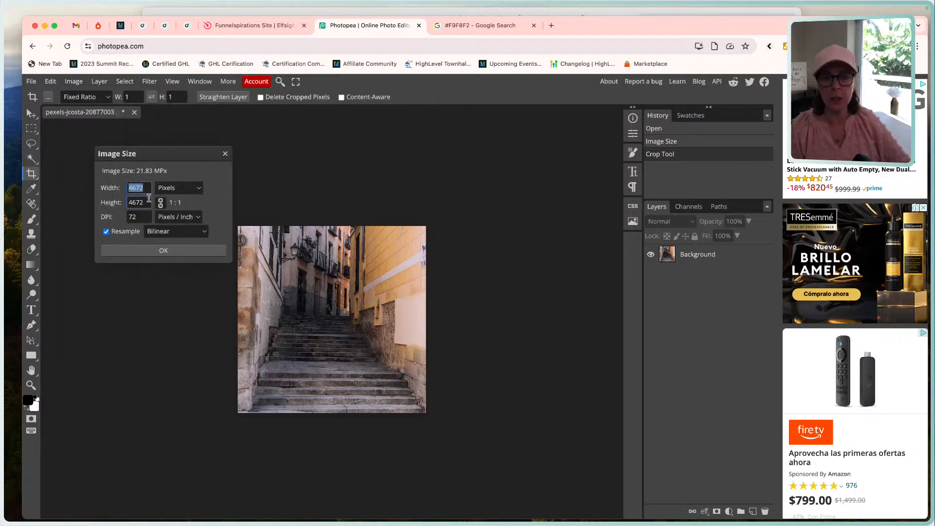
{"action": "type", "text": "1200"}
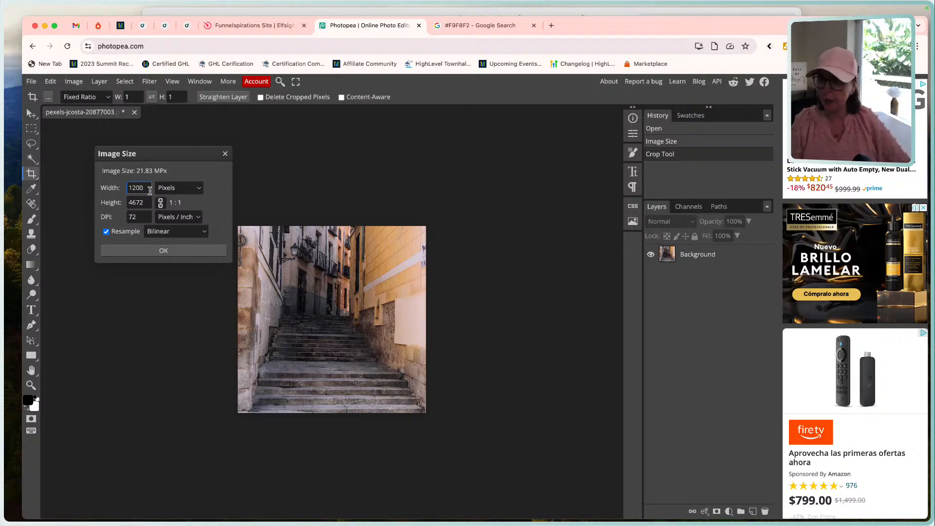
{"action": "key", "text": "Tab"}
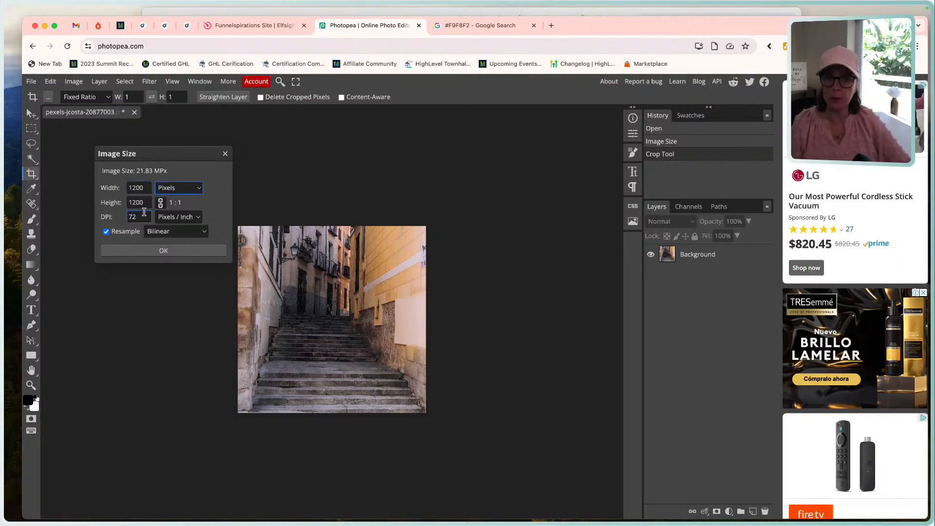
{"action": "left_click", "coordinate": [165, 251]}
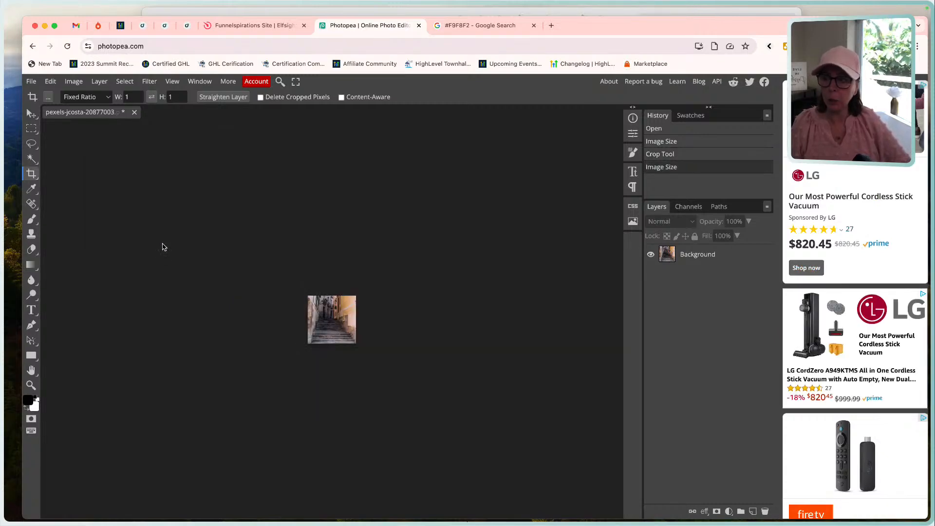
Export the image as a WebP file named Image 1 and switch back to the HighLevel page builder.
{"action": "left_click", "coordinate": [32, 82]}
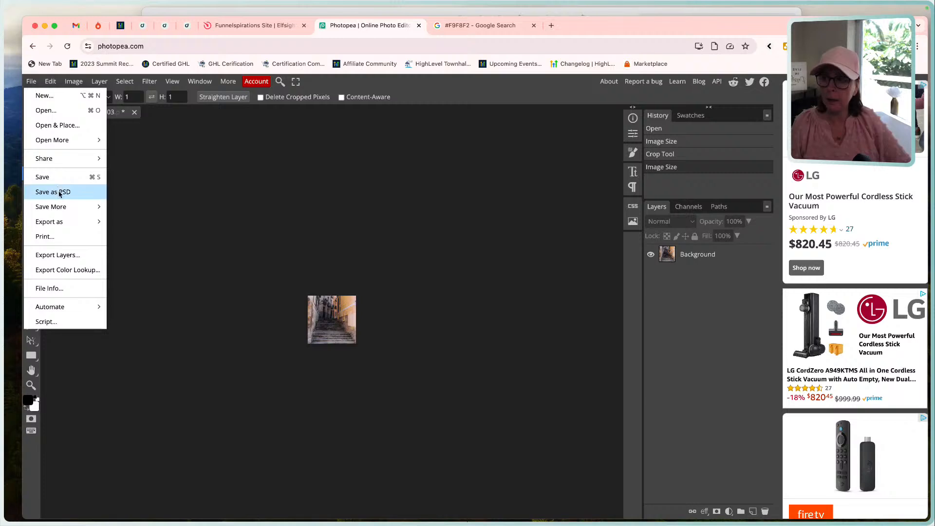
{"action": "mouse_move", "coordinate": [93, 222]}
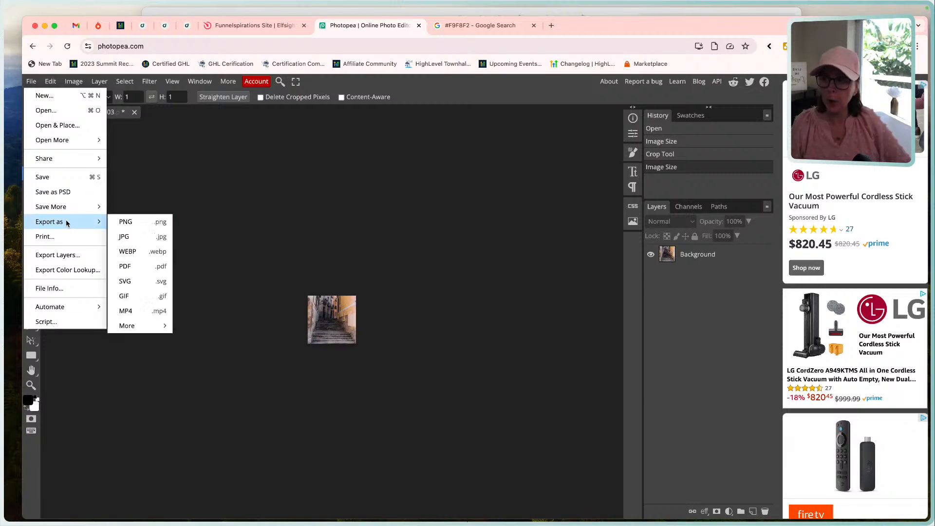
{"action": "left_click", "coordinate": [139, 251]}
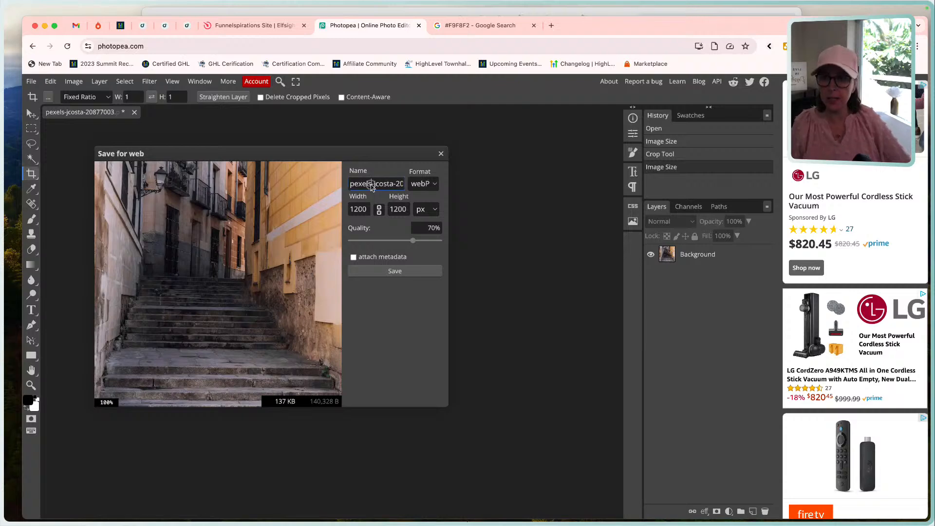
{"action": "triple_click", "coordinate": [371, 184]}
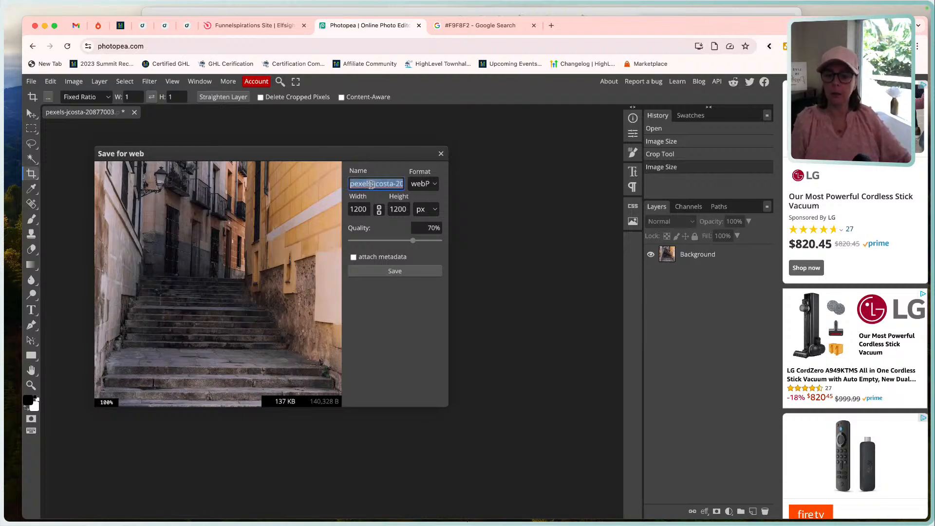
{"action": "type", "text": "Imag"}
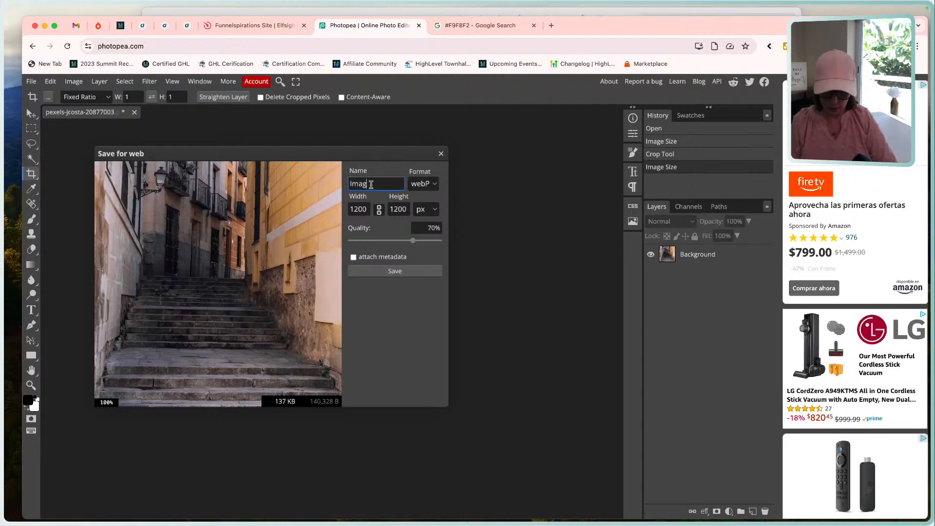
{"action": "type", "text": "e1"}
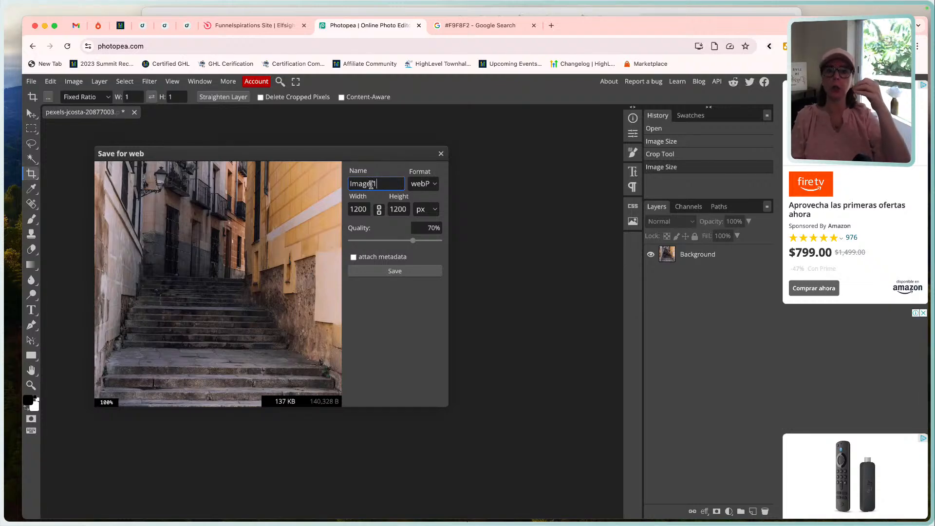
{"action": "left_click", "coordinate": [371, 184]}
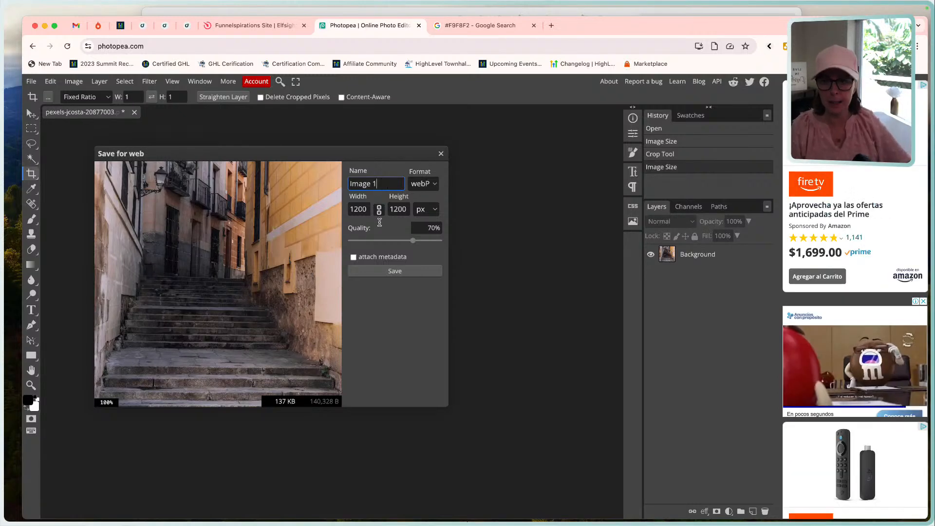
{"action": "left_click", "coordinate": [393, 271]}
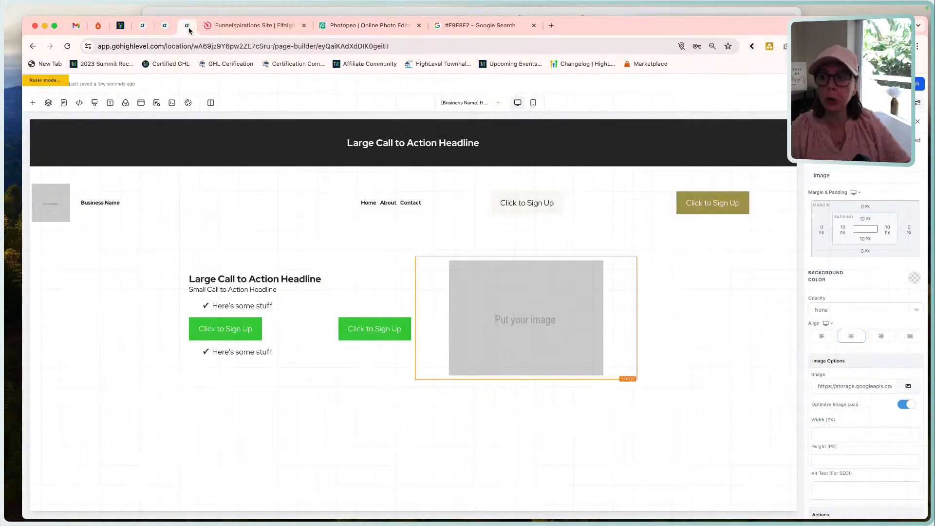
{"action": "left_click", "coordinate": [188, 27]}
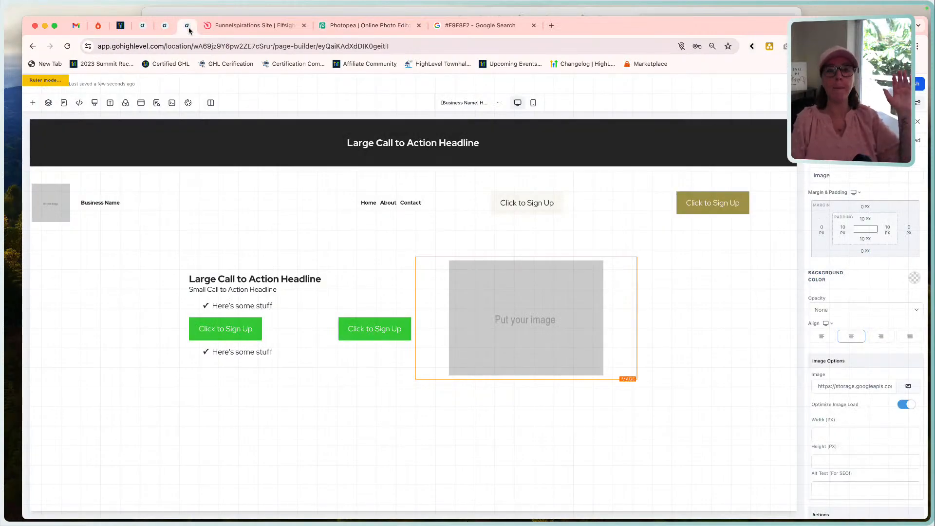
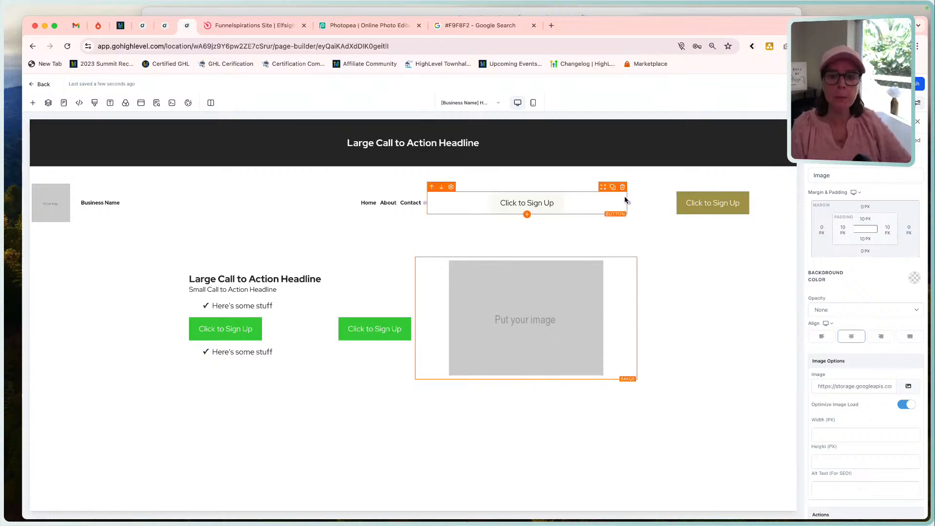
{"action": "left_click", "coordinate": [668, 161]}
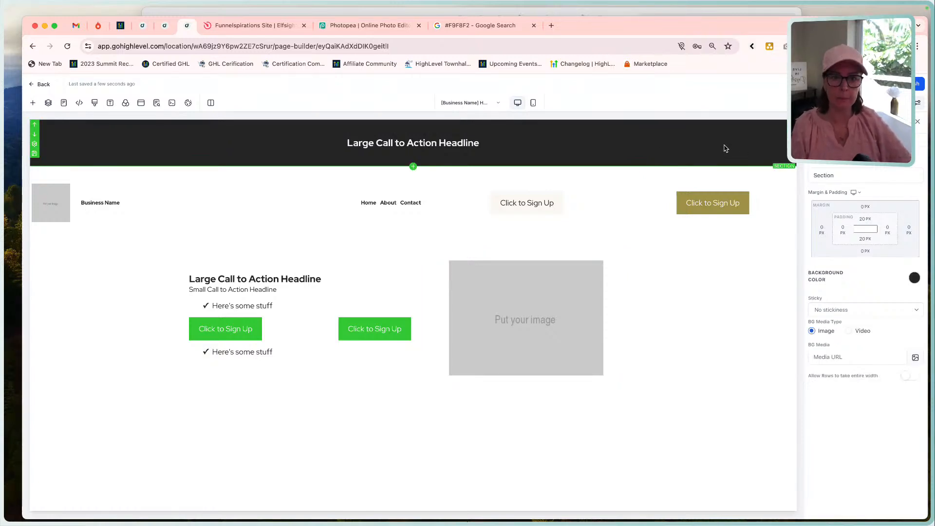
{"action": "left_click", "coordinate": [720, 175]}
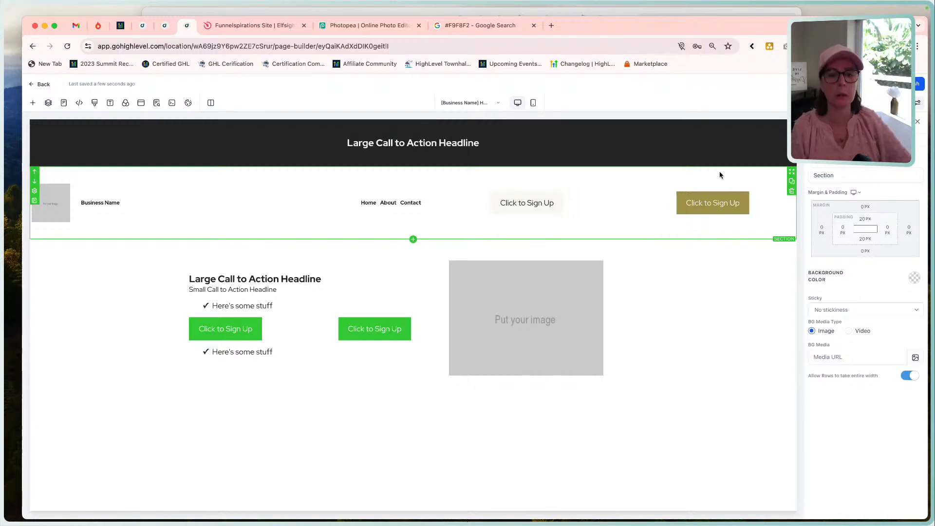
{"action": "left_click", "coordinate": [721, 205]}
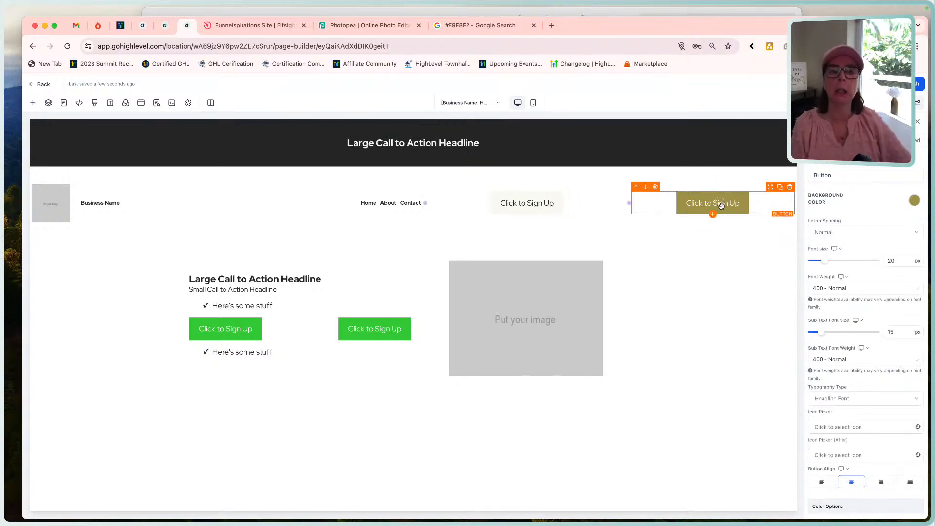
Open media storage for the hero's placeholder image and agree to merge all assets into one place.
{"action": "left_click", "coordinate": [612, 276]}
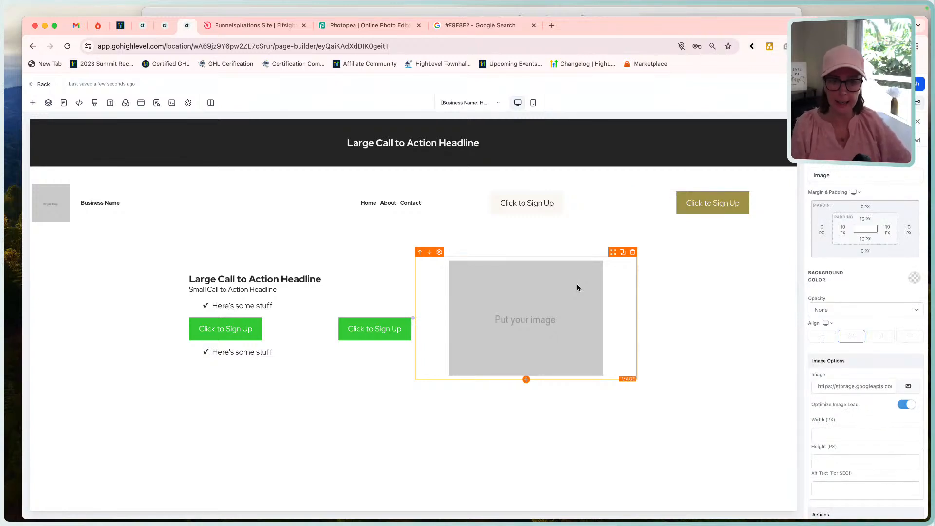
{"action": "scroll", "coordinate": [873, 328], "scroll_direction": "down", "scroll_amount": 3}
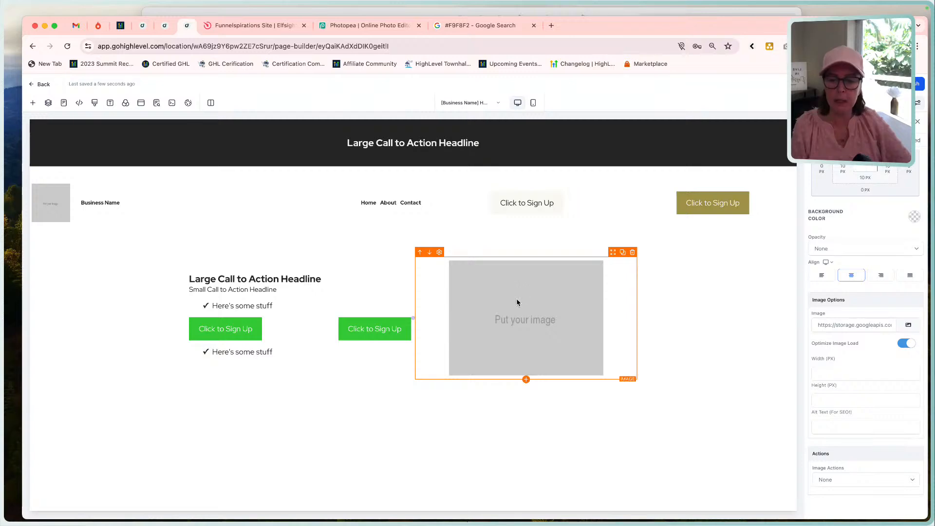
{"action": "left_click", "coordinate": [906, 326]}
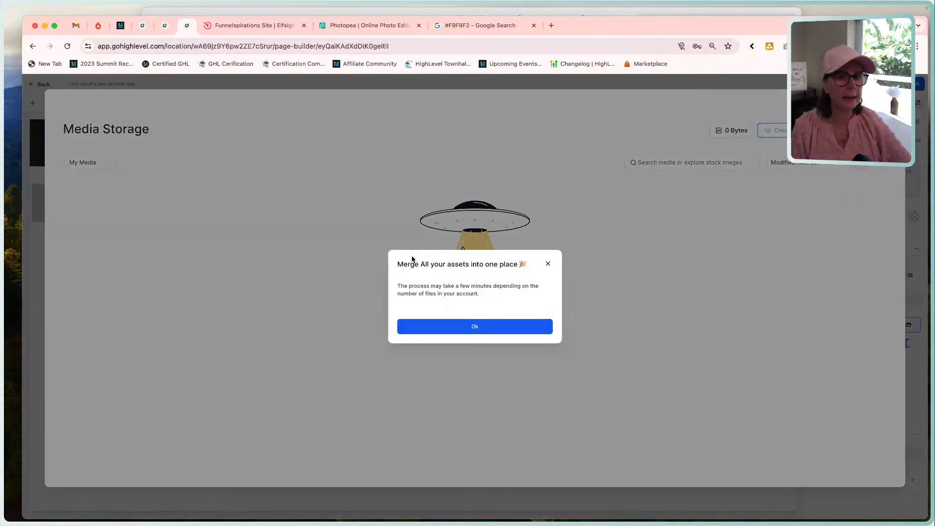
{"action": "left_click", "coordinate": [475, 329]}
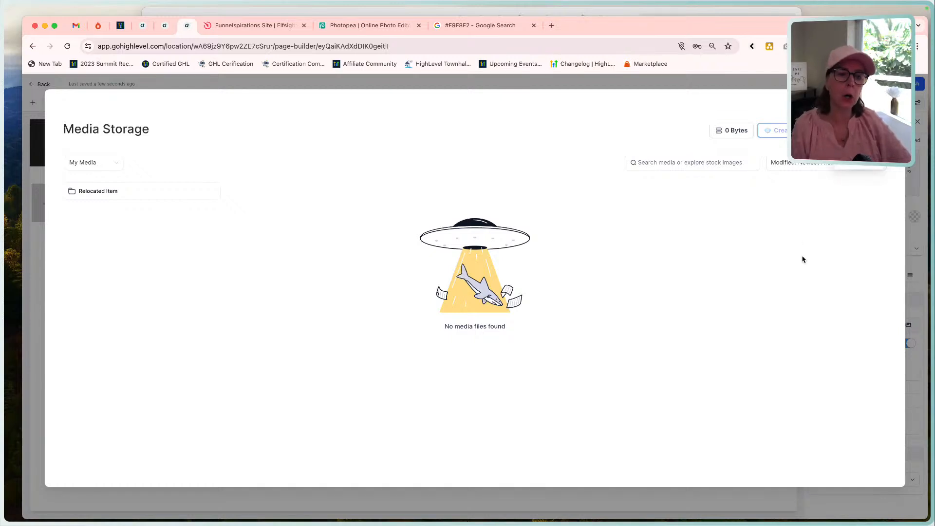
Create a media folder named [Business Name] Website.
{"action": "left_click", "coordinate": [779, 130]}
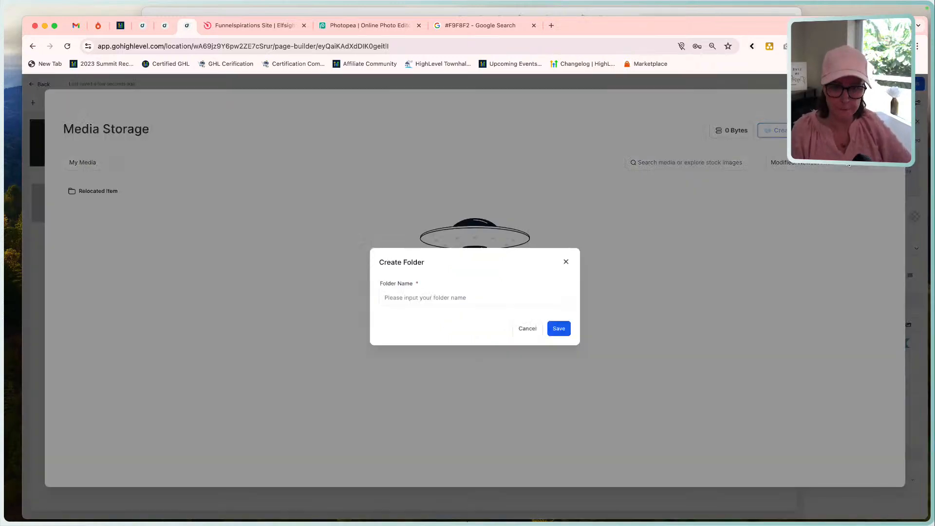
{"action": "left_click", "coordinate": [457, 297]}
{"action": "type", "text": "[Business"}
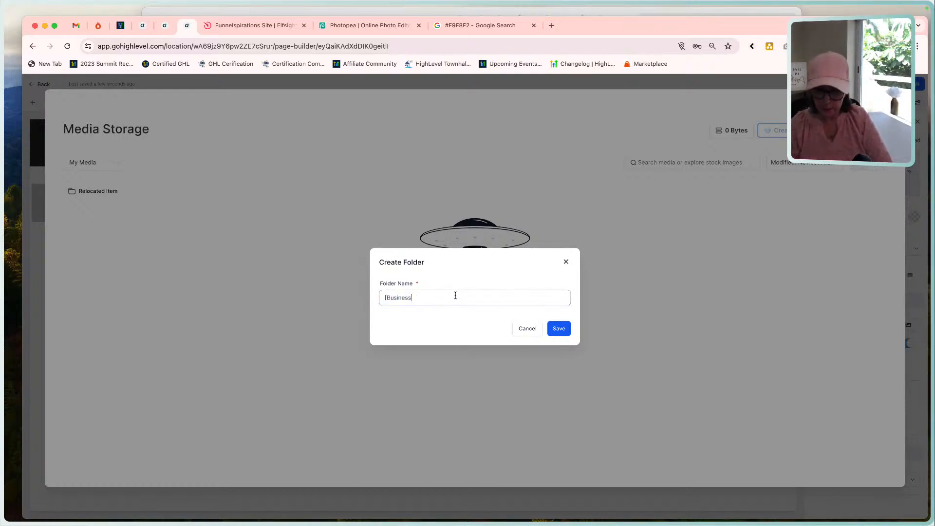
{"action": "type", "text": " Name] Website"}
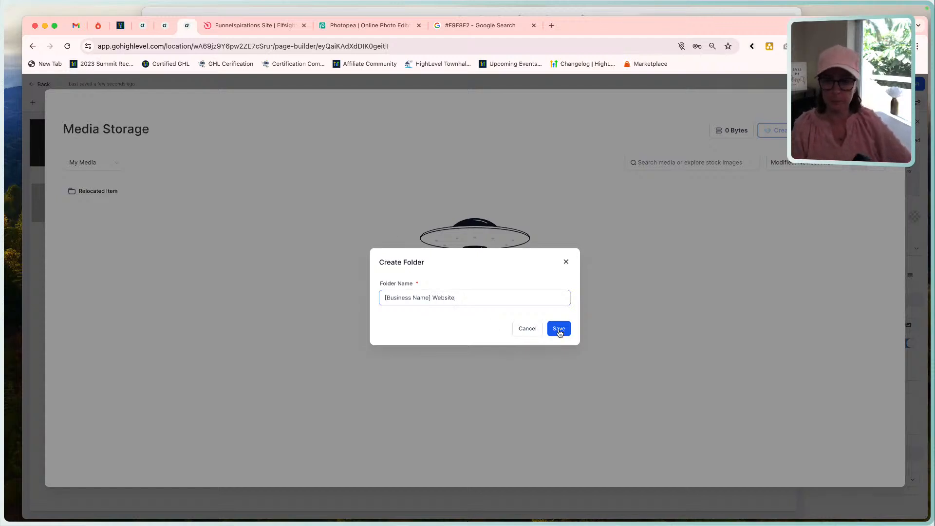
{"action": "left_click", "coordinate": [559, 329]}
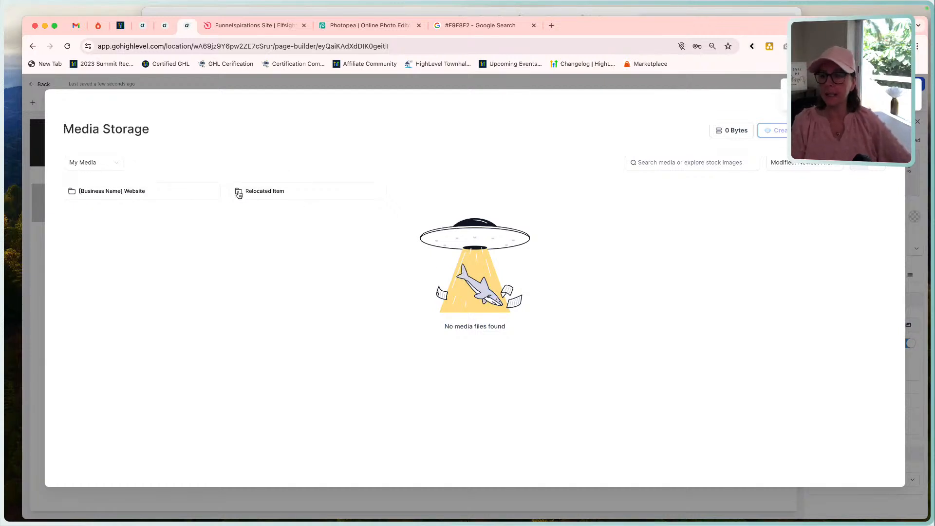
Look inside the Relocated Item folder and delete it from media storage.
{"action": "left_click", "coordinate": [280, 196]}
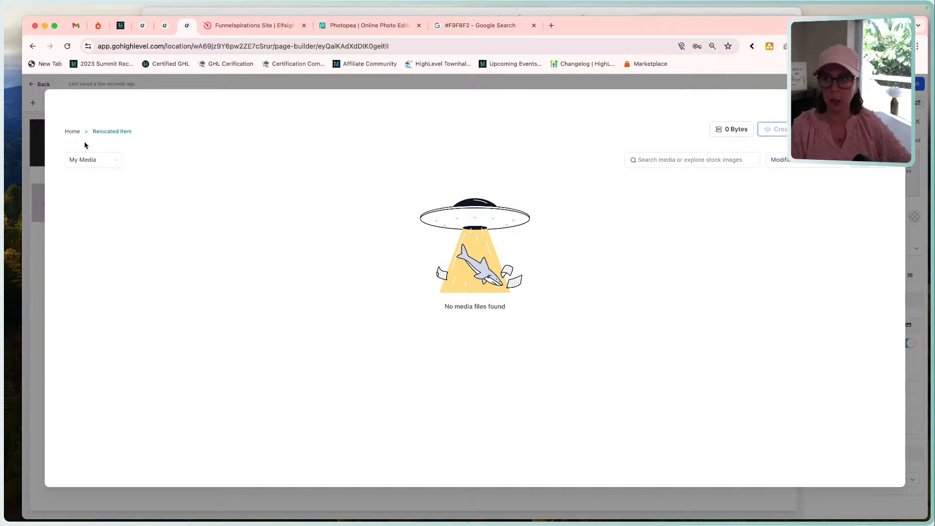
{"action": "left_click", "coordinate": [74, 132]}
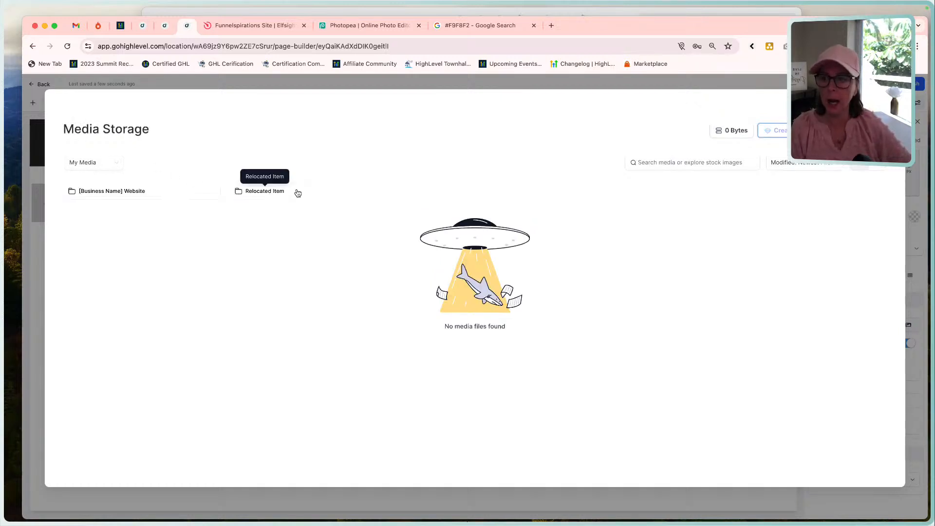
{"action": "left_click", "coordinate": [302, 192]}
{"action": "left_click", "coordinate": [335, 199]}
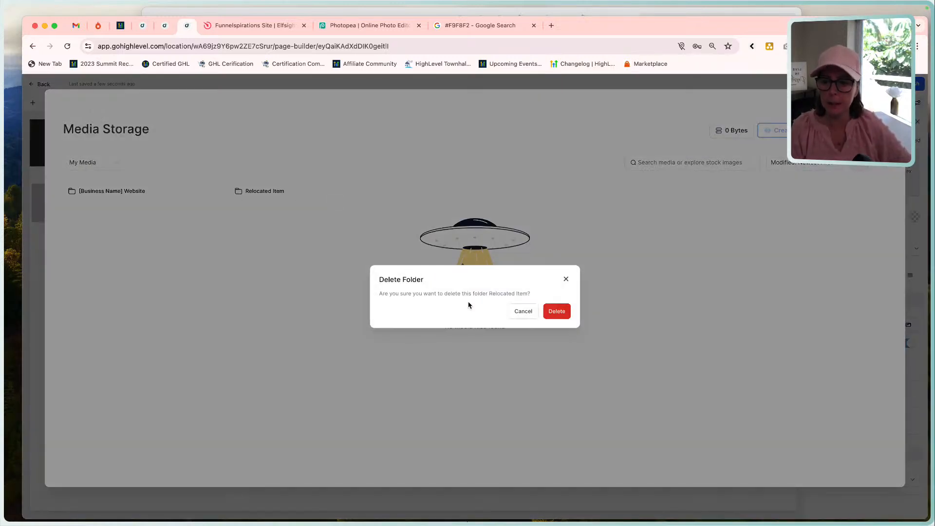
{"action": "left_click", "coordinate": [523, 311]}
{"action": "left_click", "coordinate": [308, 191]}
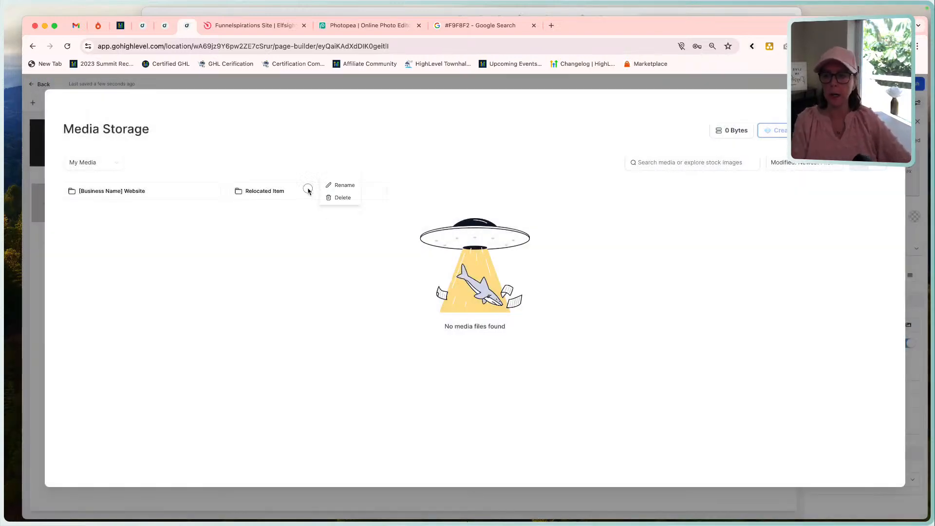
{"action": "left_click", "coordinate": [337, 198]}
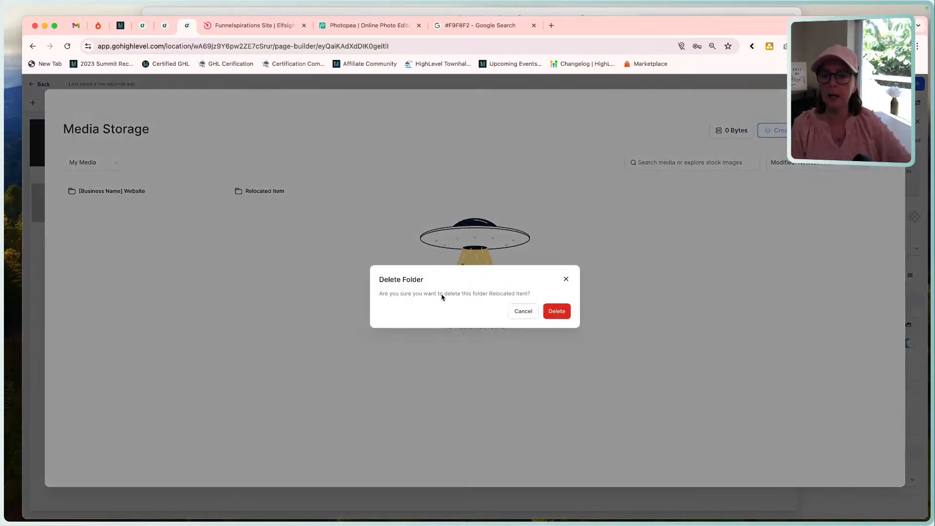
{"action": "left_click", "coordinate": [552, 315]}
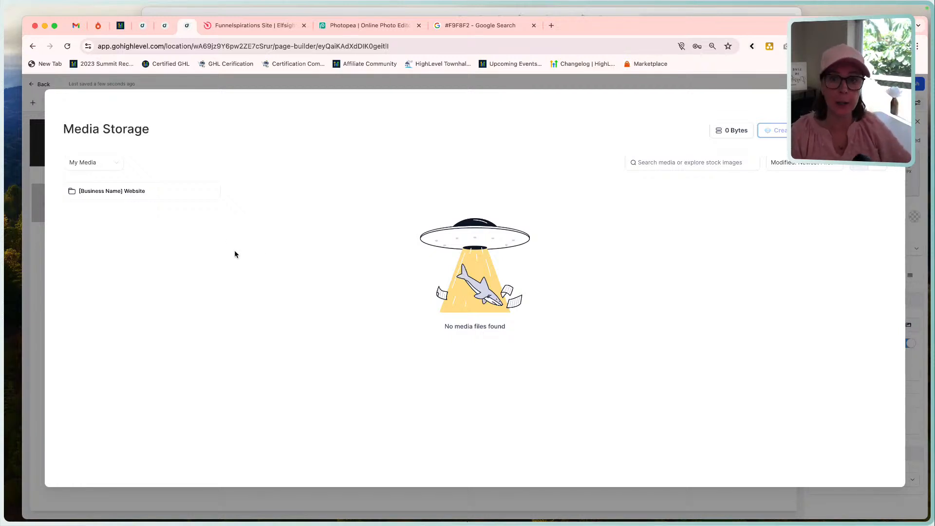
Upload Image 1.webp from Downloads into the [Business Name] Website folder and use it as the hero image.
{"action": "left_click", "coordinate": [148, 191]}
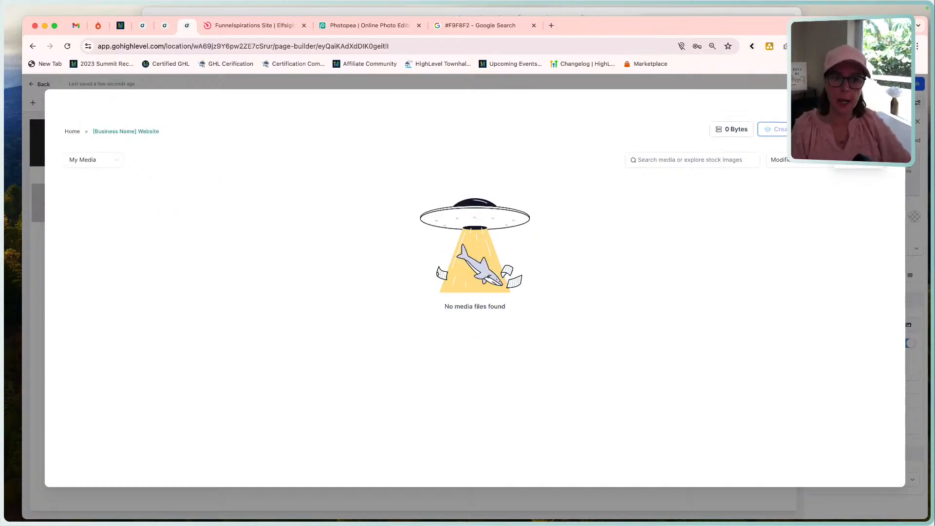
{"action": "left_click", "coordinate": [859, 129]}
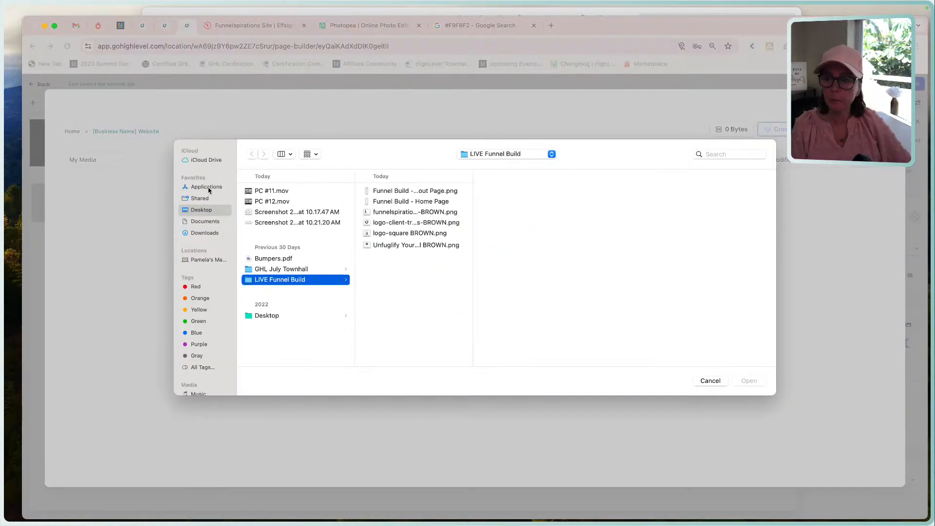
{"action": "left_click", "coordinate": [209, 232]}
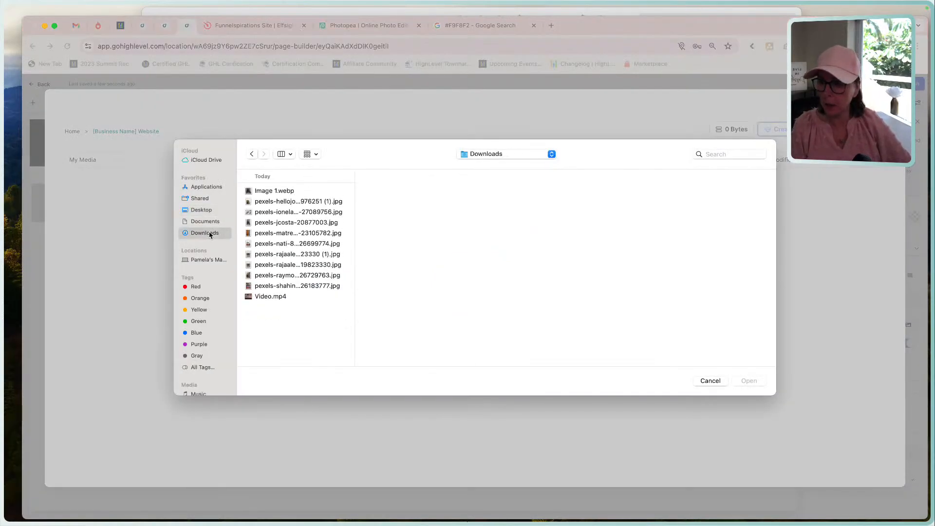
{"action": "left_click", "coordinate": [292, 191]}
{"action": "double_click", "coordinate": [292, 191]}
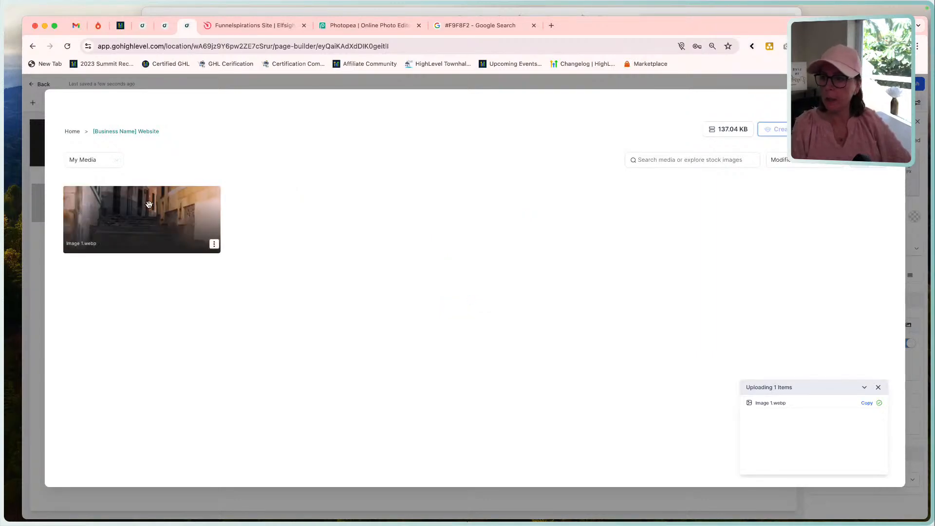
{"action": "left_click", "coordinate": [191, 204]}
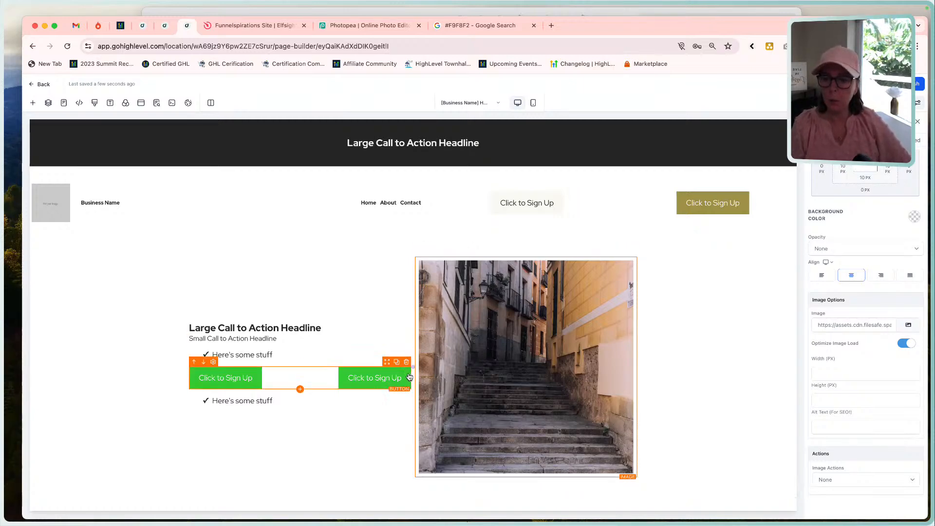
Rename the hero's right-aligned green sign-up button element as Button 2.
{"action": "left_click", "coordinate": [357, 376]}
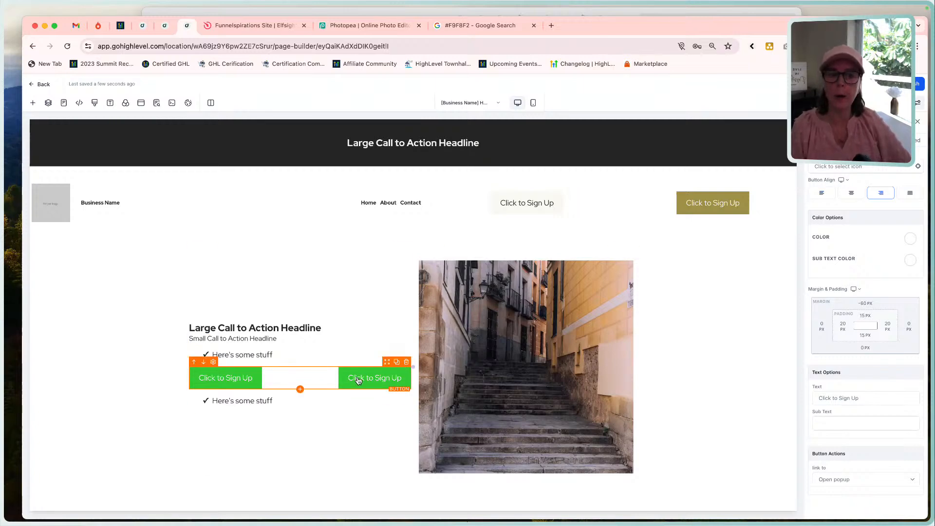
{"action": "scroll", "coordinate": [822, 238], "scroll_direction": "up", "scroll_amount": 6}
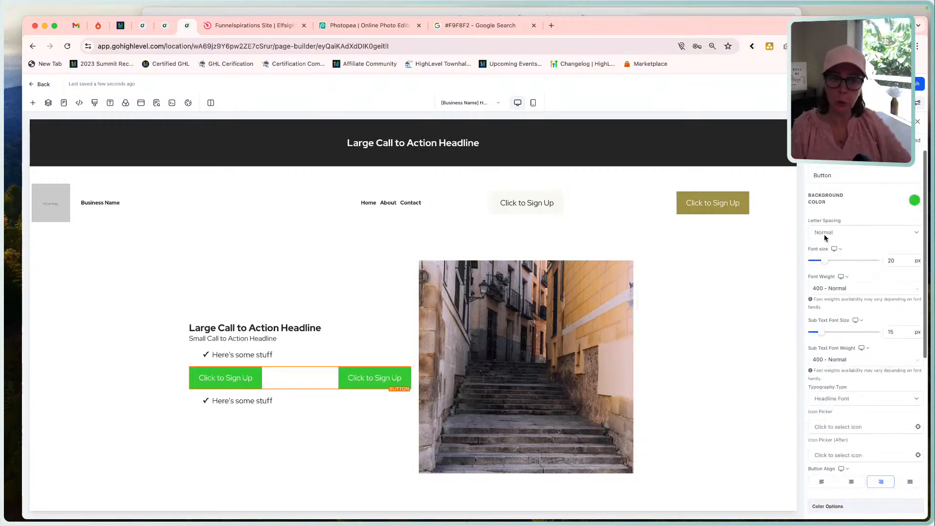
{"action": "left_click", "coordinate": [835, 175]}
{"action": "type", "text": "2"}
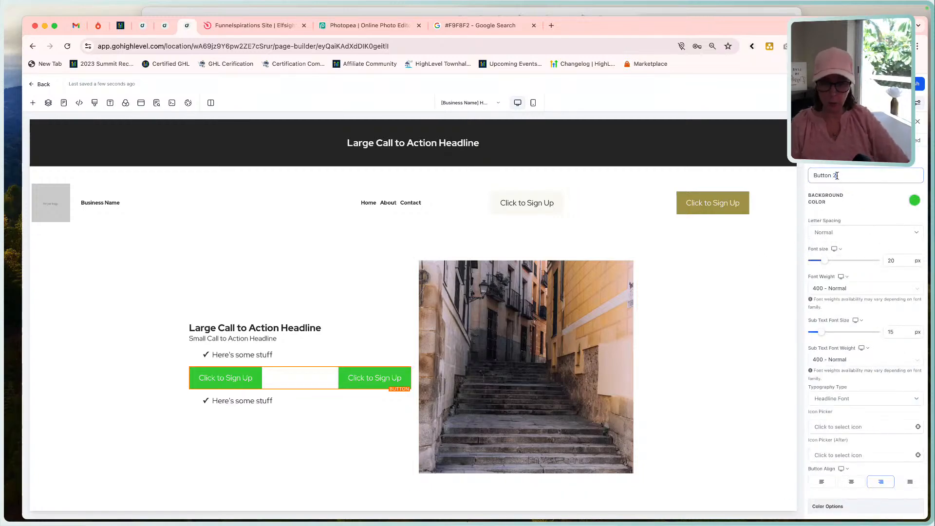
{"action": "left_click", "coordinate": [755, 272]}
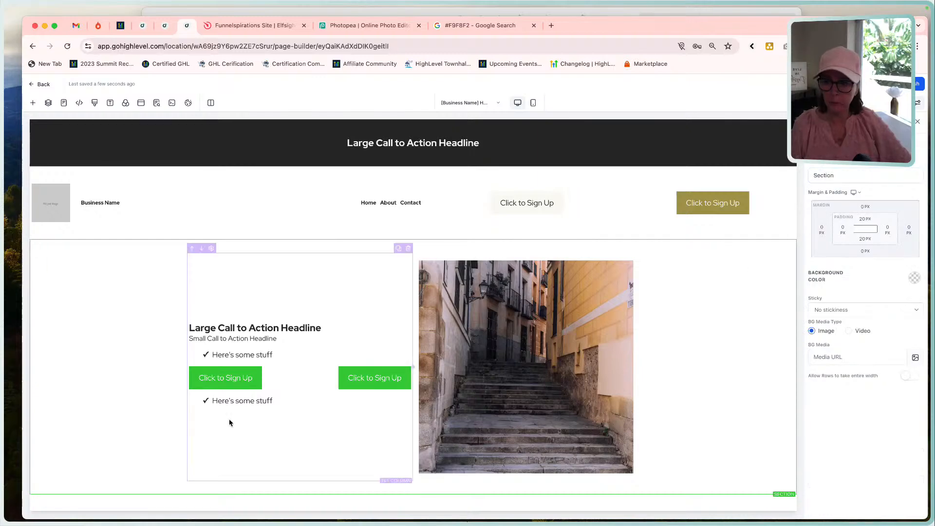
Set the top margin of Button 2 in the hero column to 0 px.
{"action": "left_click", "coordinate": [213, 378]}
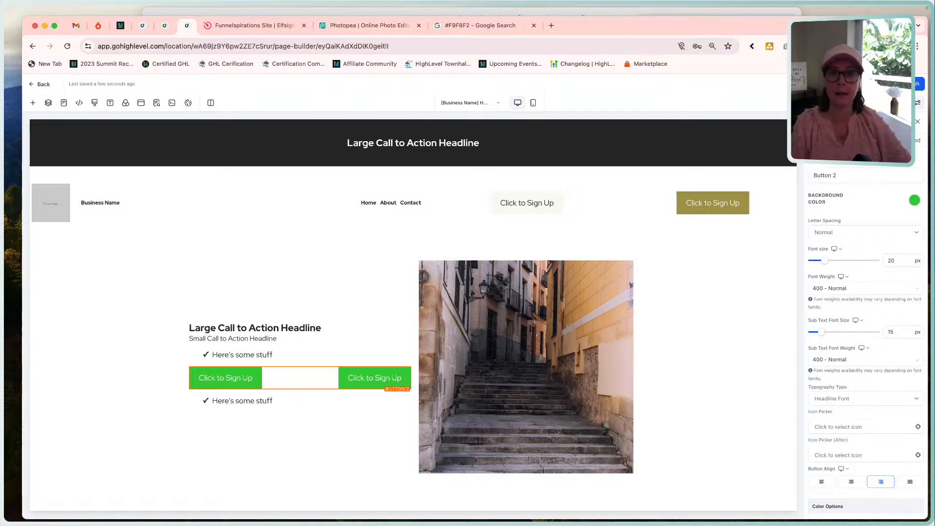
{"action": "scroll", "coordinate": [855, 306], "scroll_direction": "down", "scroll_amount": 6}
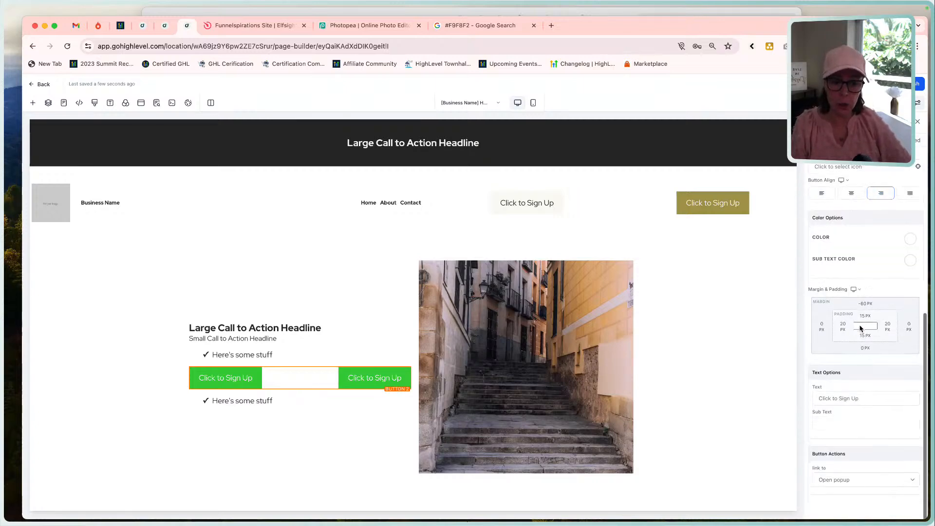
{"action": "left_click", "coordinate": [865, 304]}
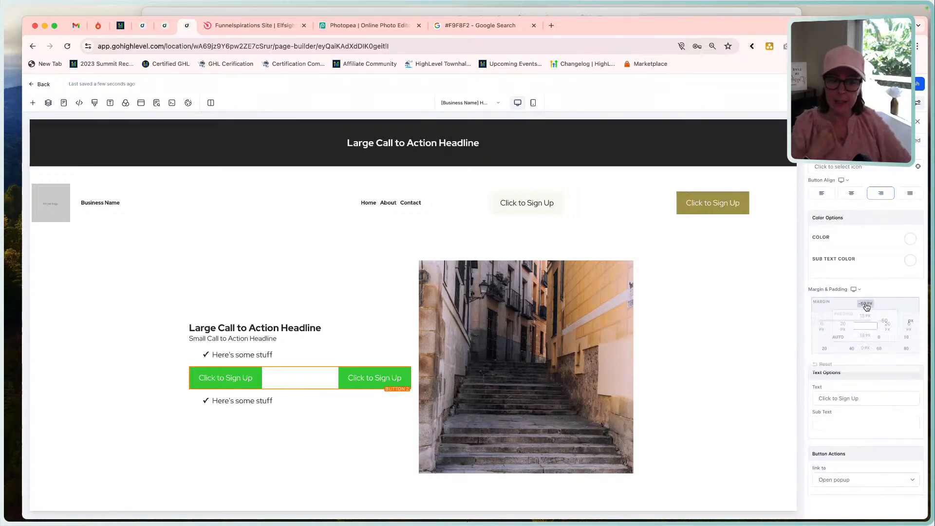
{"action": "left_click", "coordinate": [881, 340]}
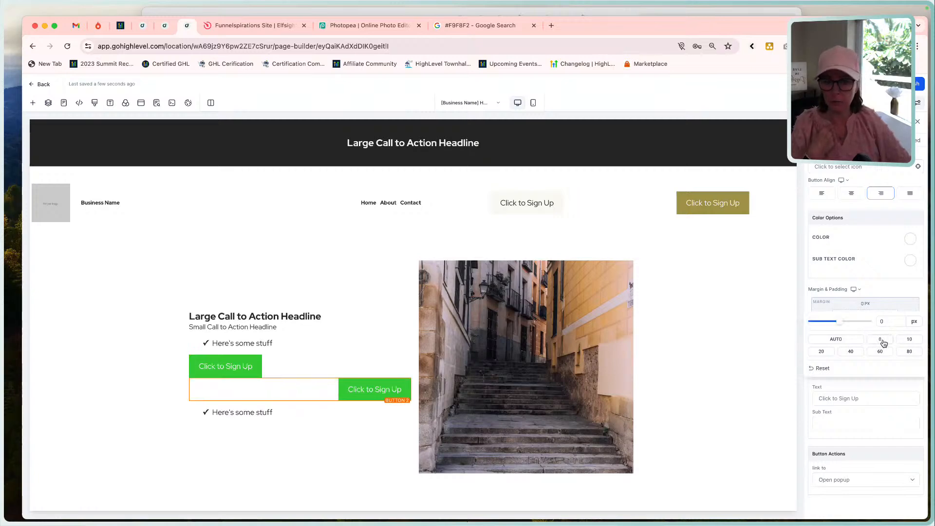
Rename the hero's left-aligned green sign-up button element as Button 1.
{"action": "left_click", "coordinate": [249, 368]}
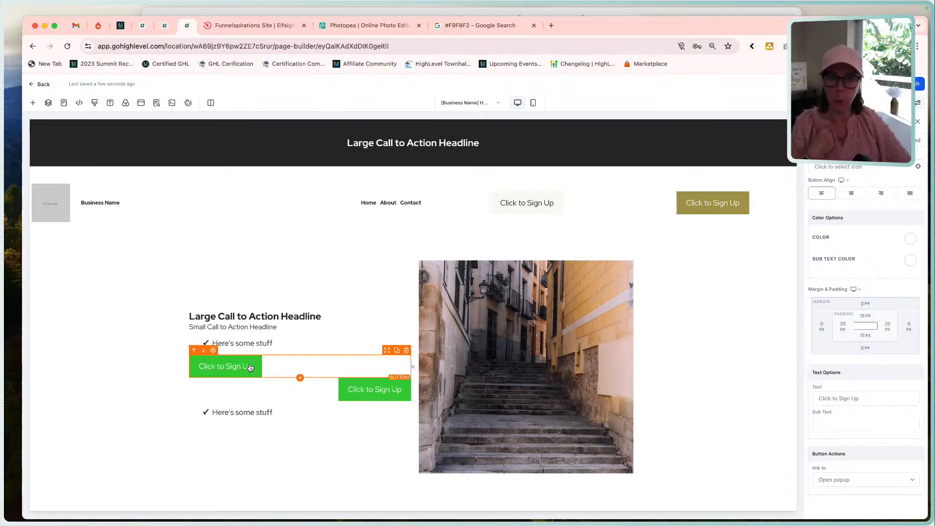
{"action": "scroll", "coordinate": [837, 220], "scroll_direction": "up", "scroll_amount": 6}
{"action": "left_click", "coordinate": [839, 175]}
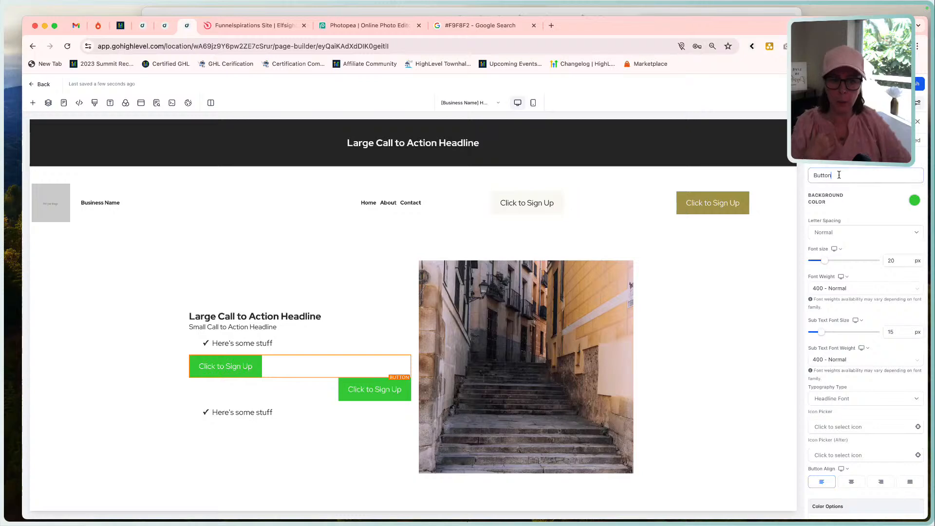
{"action": "type", "text": "1"}
{"action": "left_click", "coordinate": [774, 201]}
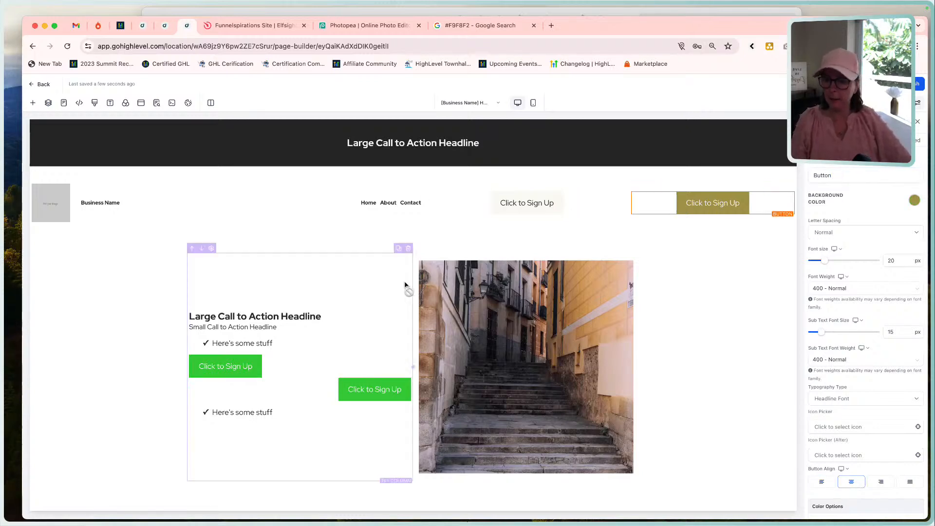
Set Button 2's right padding to 40 px and its right margin to 60 px in the hero column.
{"action": "left_click", "coordinate": [380, 390]}
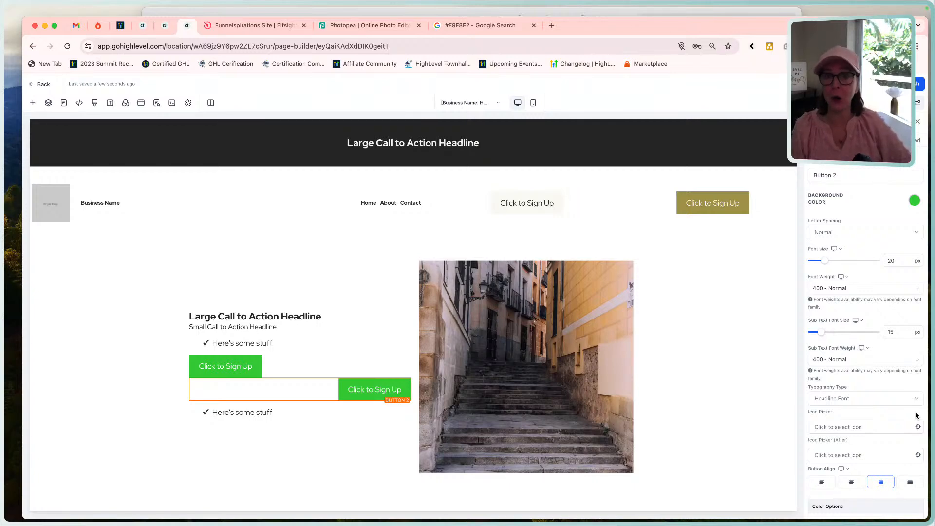
{"action": "scroll", "coordinate": [915, 415], "scroll_direction": "down", "scroll_amount": 5}
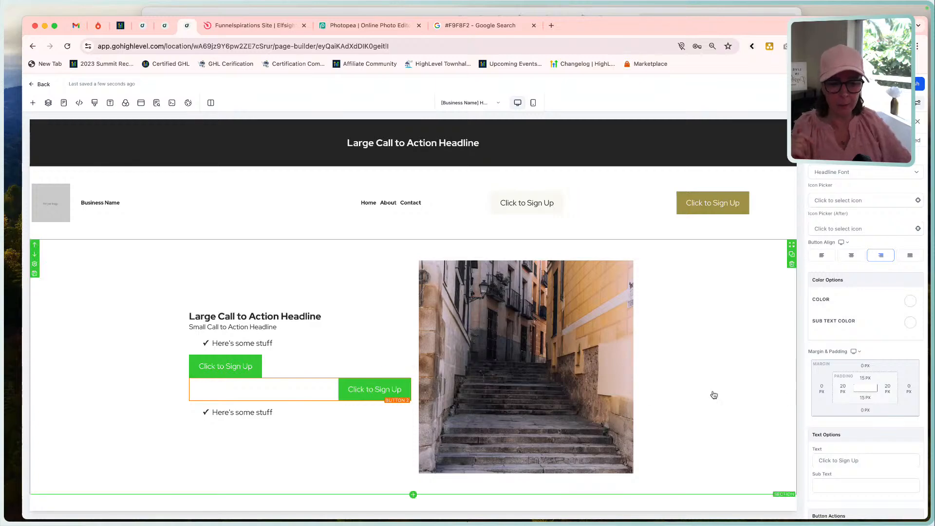
{"action": "left_click", "coordinate": [888, 390]}
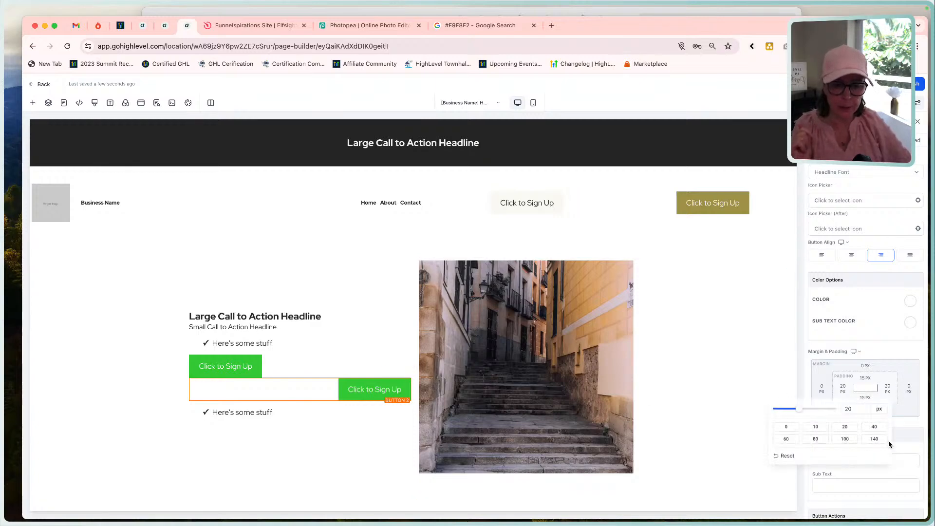
{"action": "left_click", "coordinate": [874, 426]}
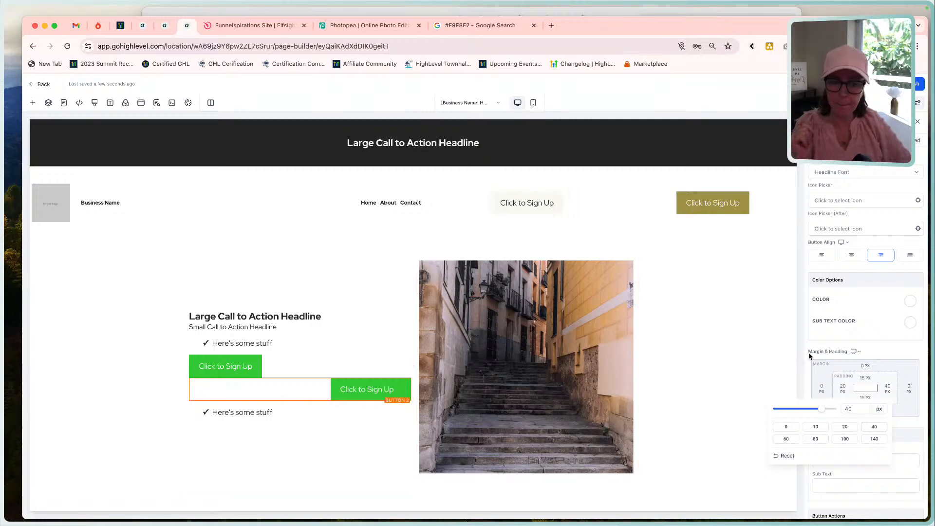
{"action": "left_click", "coordinate": [844, 369]}
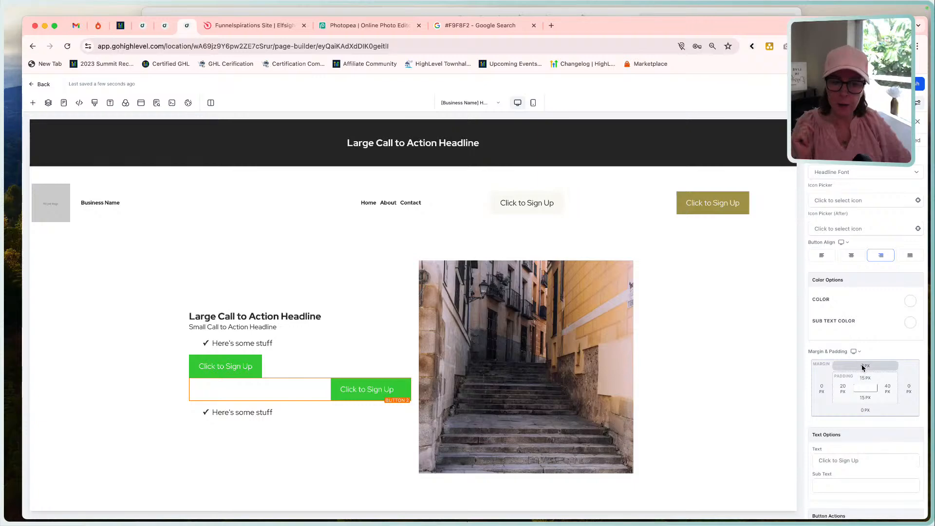
{"action": "left_click", "coordinate": [908, 388]}
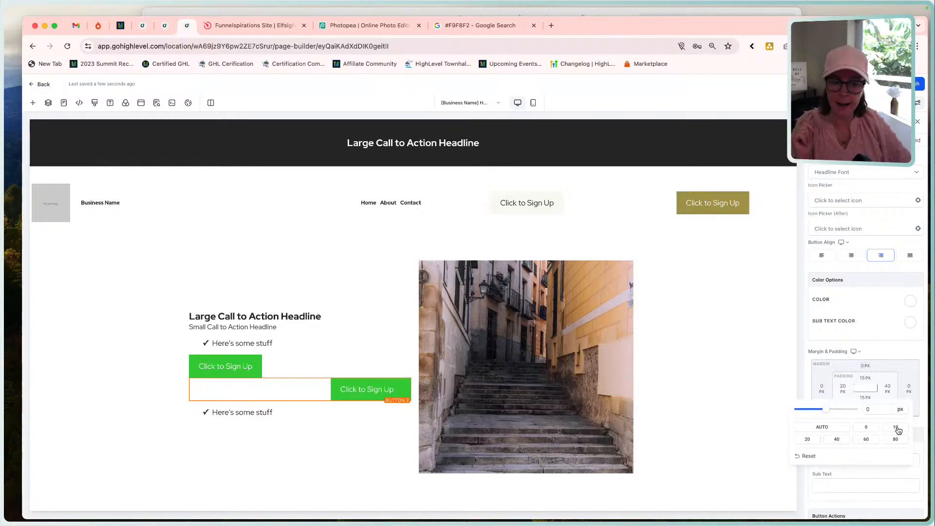
{"action": "left_click", "coordinate": [865, 441]}
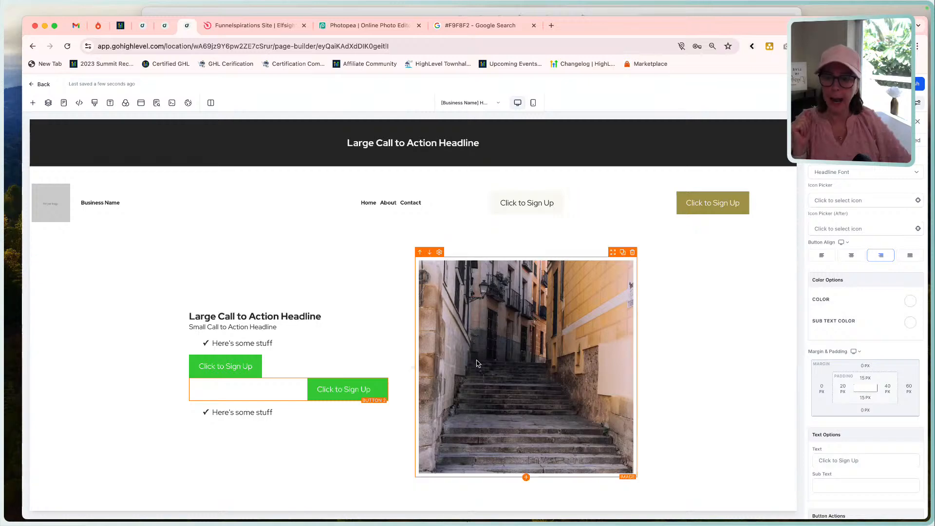
Check the Funnel Build - Home Page mockup below the hero, marking the "Don't just take our word for it" line above the logos.
{"action": "left_click", "coordinate": [501, 13]}
{"action": "scroll", "coordinate": [428, 302], "scroll_direction": "down", "scroll_amount": 5}
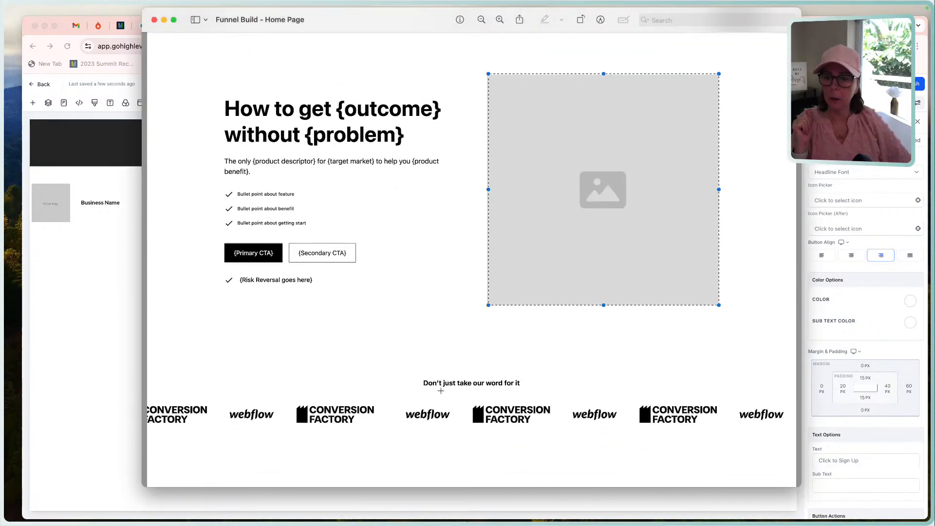
{"action": "scroll", "coordinate": [440, 390], "scroll_direction": "down", "scroll_amount": 1}
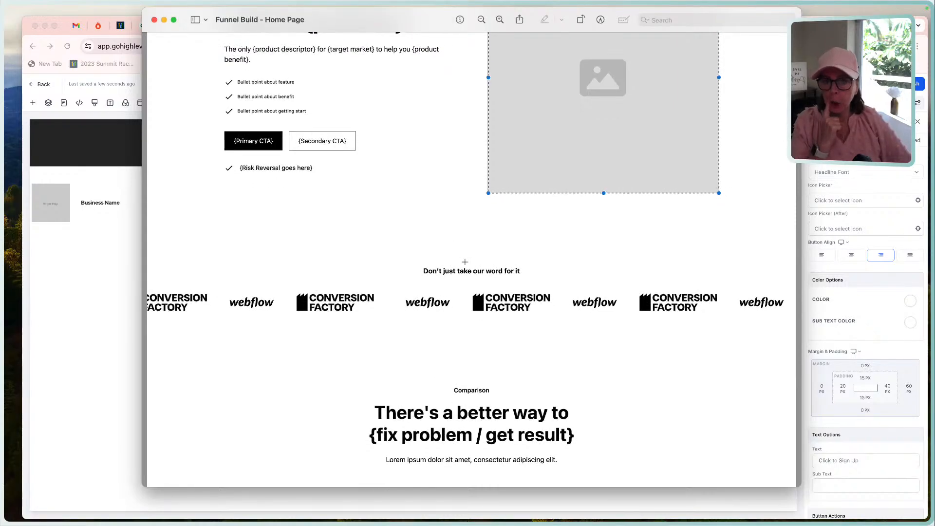
{"action": "left_click_drag", "start_coordinate": [419, 261], "coordinate": [540, 282]}
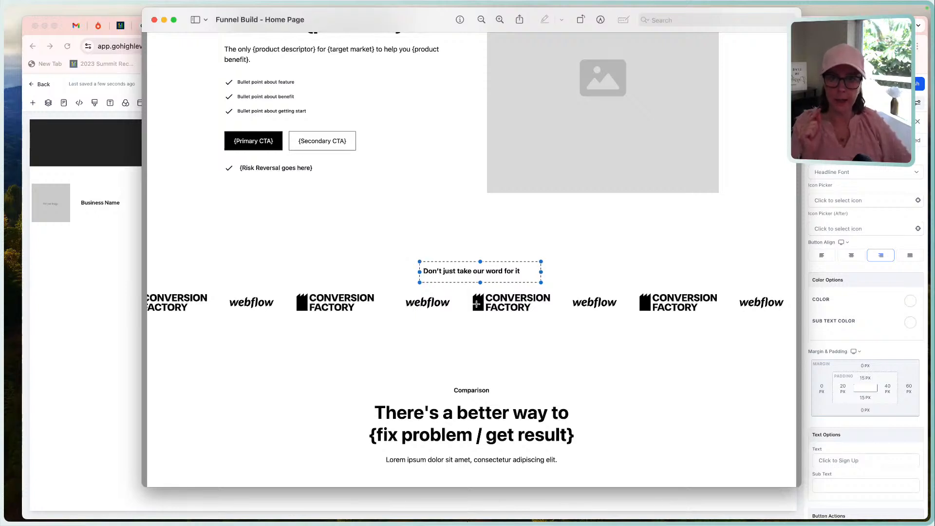
{"action": "left_click", "coordinate": [108, 306]}
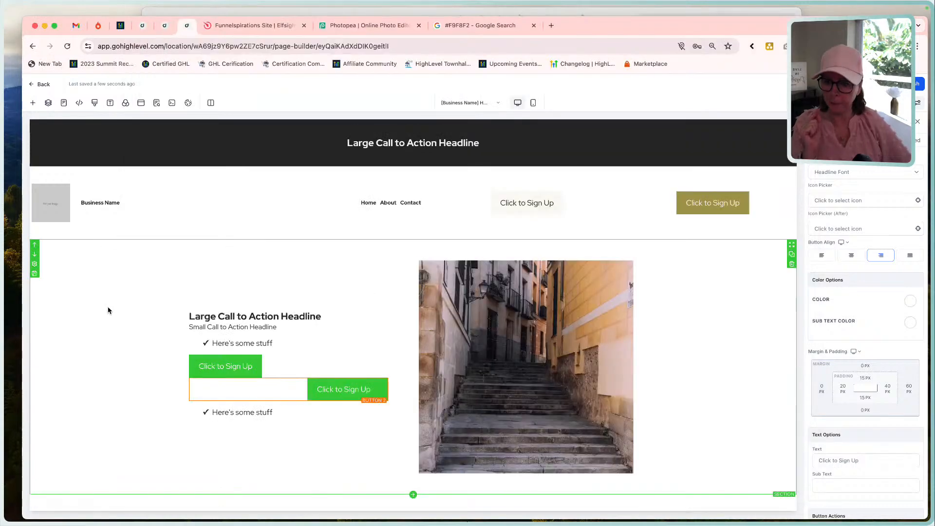
Add a full-width section below the hero and place a 1-column row in it.
{"action": "left_click", "coordinate": [413, 495]}
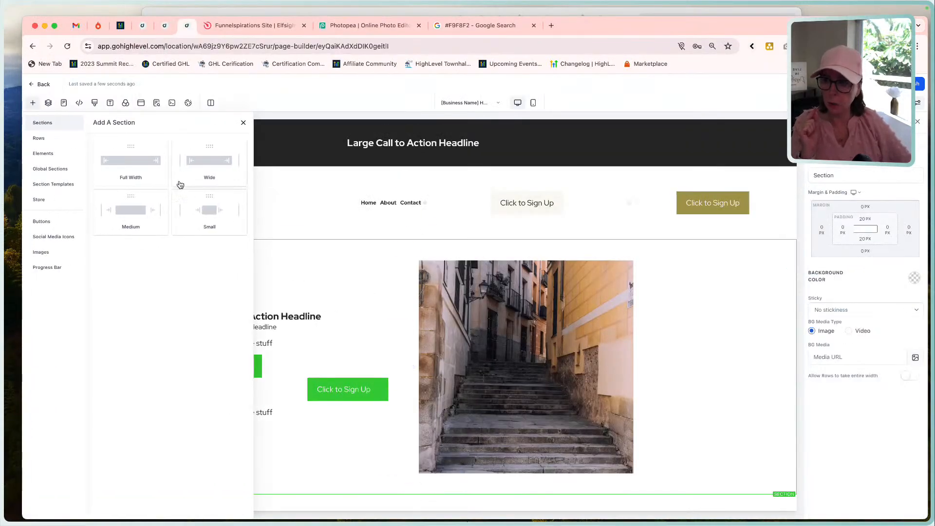
{"action": "left_click", "coordinate": [136, 159]}
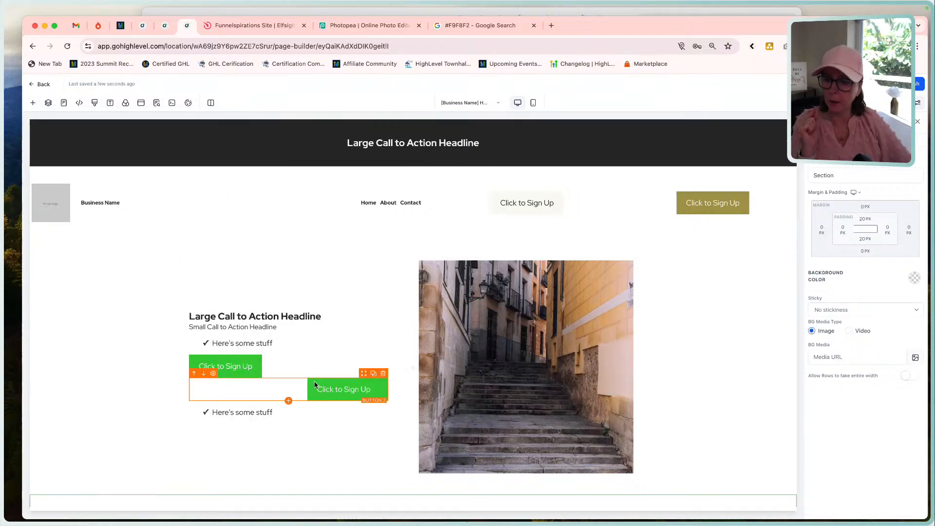
{"action": "scroll", "coordinate": [315, 384], "scroll_direction": "down", "scroll_amount": 2}
{"action": "scroll", "coordinate": [373, 282], "scroll_direction": "up", "scroll_amount": 2}
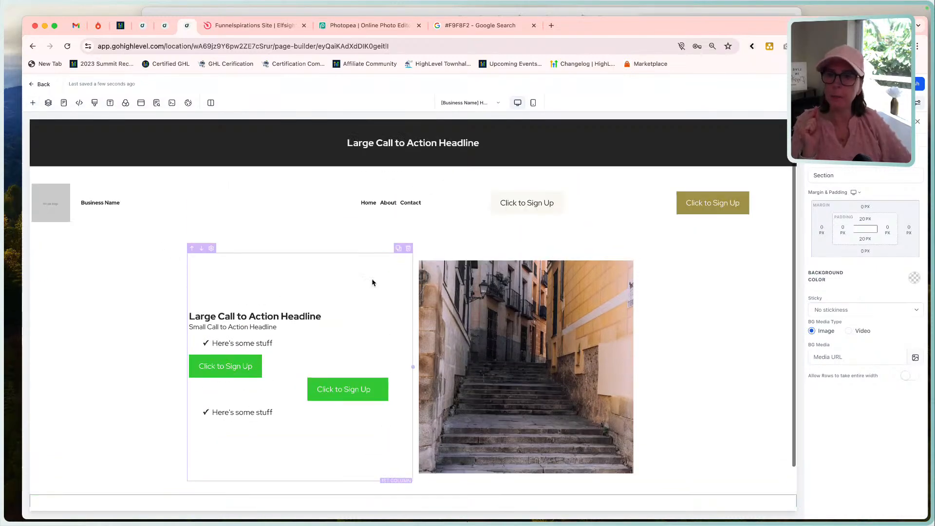
{"action": "scroll", "coordinate": [373, 282], "scroll_direction": "down", "scroll_amount": 2}
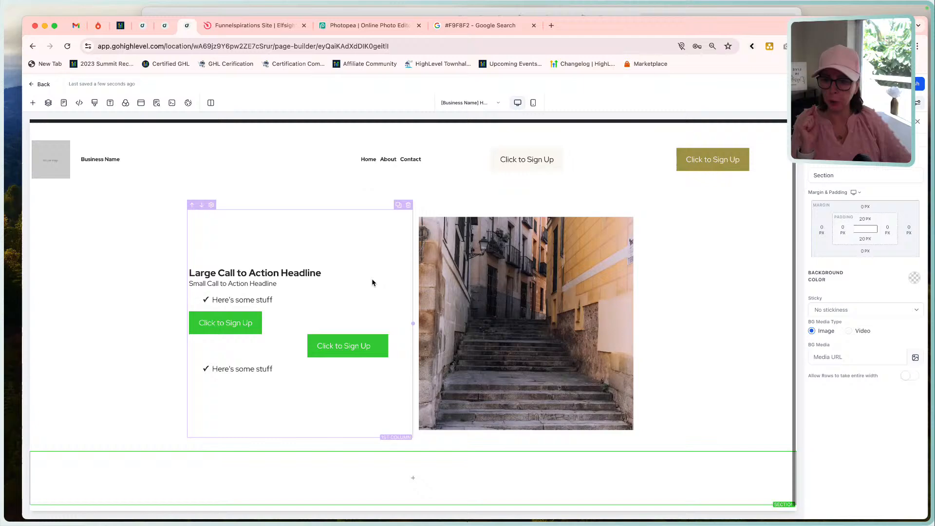
{"action": "left_click", "coordinate": [413, 478]}
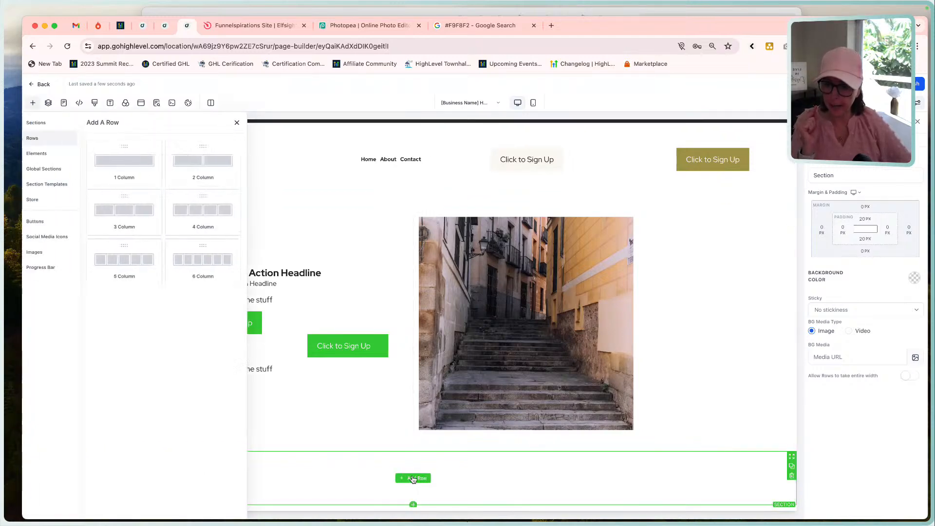
{"action": "left_click", "coordinate": [135, 158]}
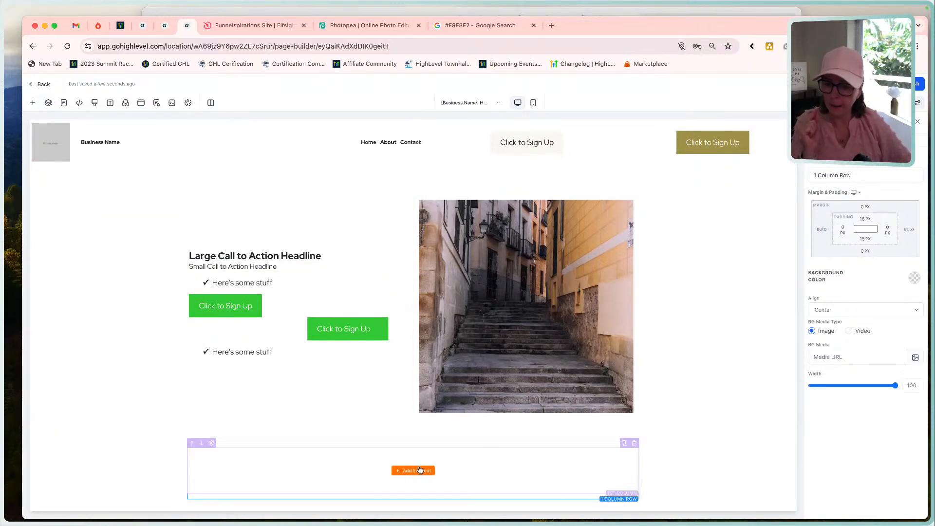
Add a Sub-Headline element to the new row and give its text a smaller heading level with a 19 px font size.
{"action": "left_click", "coordinate": [413, 470]}
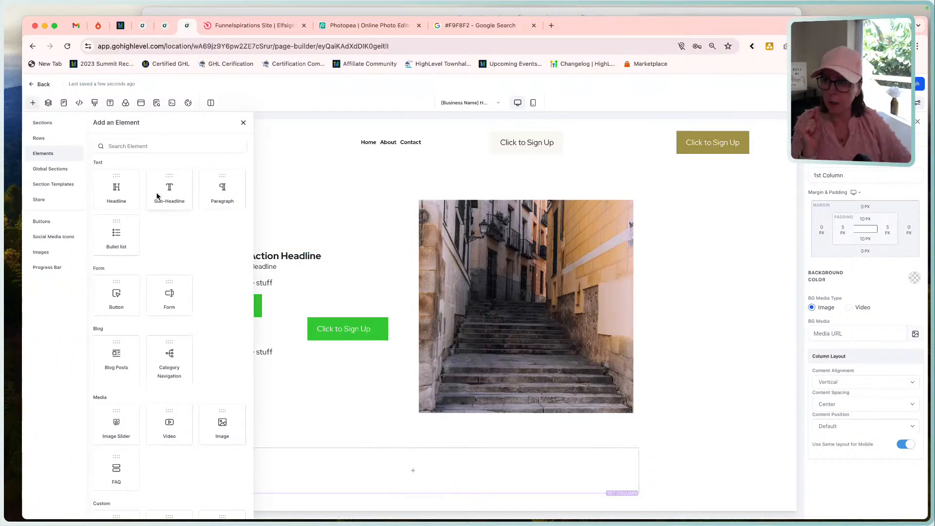
{"action": "left_click", "coordinate": [157, 195]}
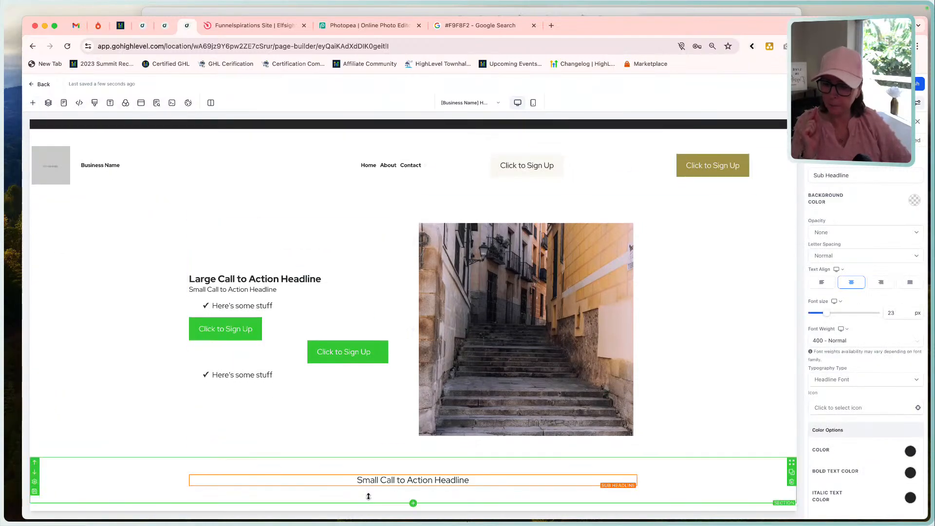
{"action": "triple_click", "coordinate": [391, 484]}
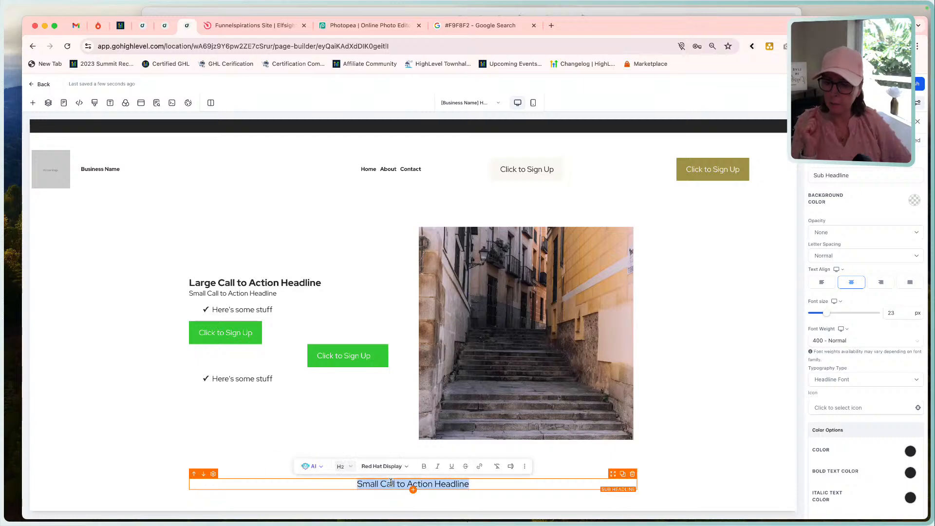
{"action": "left_click", "coordinate": [353, 465]}
{"action": "left_click", "coordinate": [358, 404]}
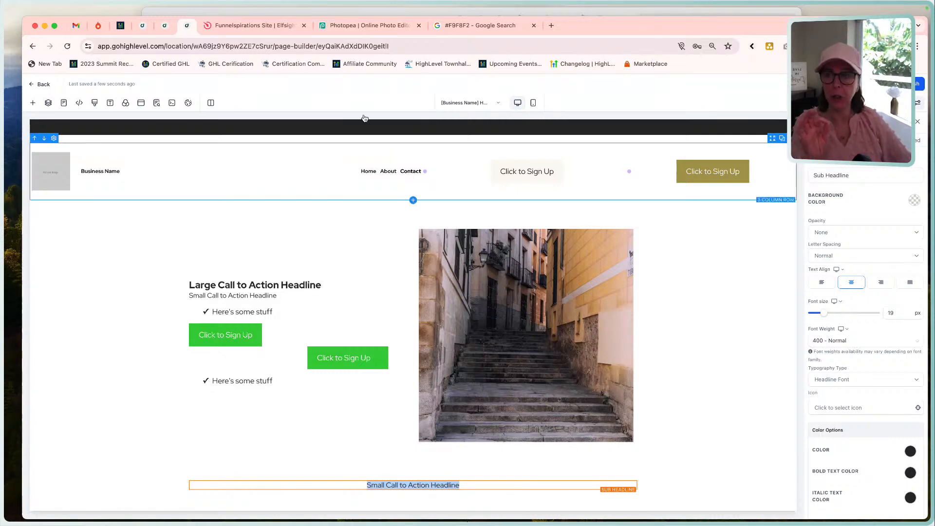
Switch to Elfsight and copy the embed code of the Funnelspirations Site logo showcase widget.
{"action": "left_click", "coordinate": [276, 29]}
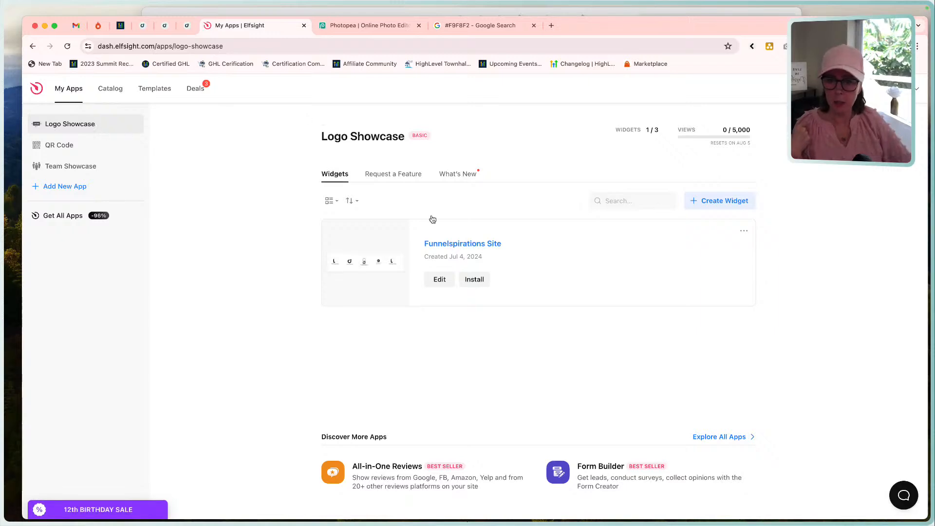
{"action": "left_click", "coordinate": [470, 280]}
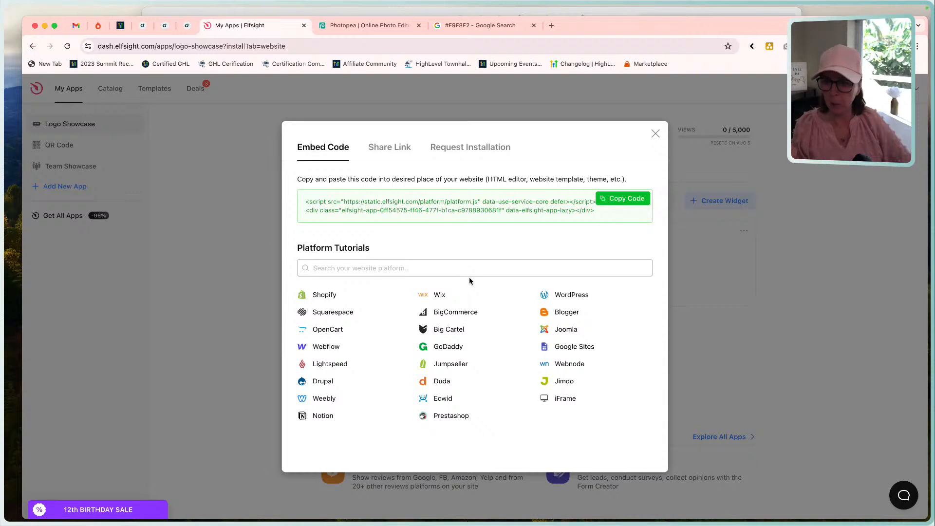
{"action": "left_click", "coordinate": [622, 200]}
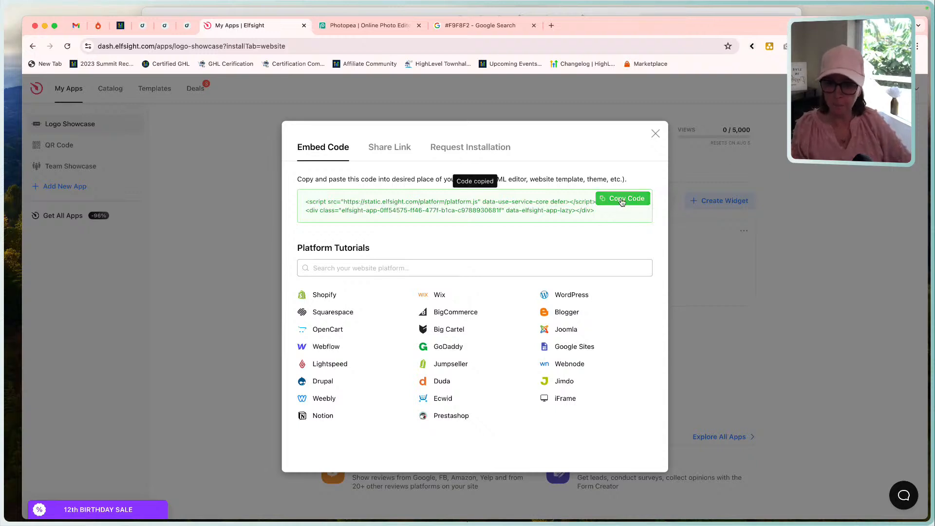
{"action": "left_click", "coordinate": [656, 133]}
Recheck the mockup's logo strip, return to the HighLevel page builder and add a custom Code element below the new sub-headline.
{"action": "left_click", "coordinate": [575, 11]}
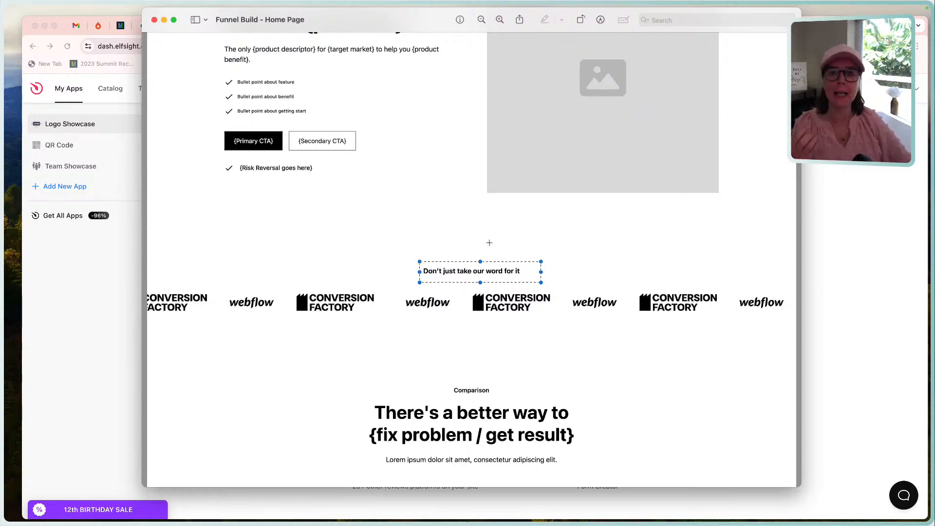
{"action": "left_click", "coordinate": [112, 317]}
{"action": "left_click", "coordinate": [189, 26]}
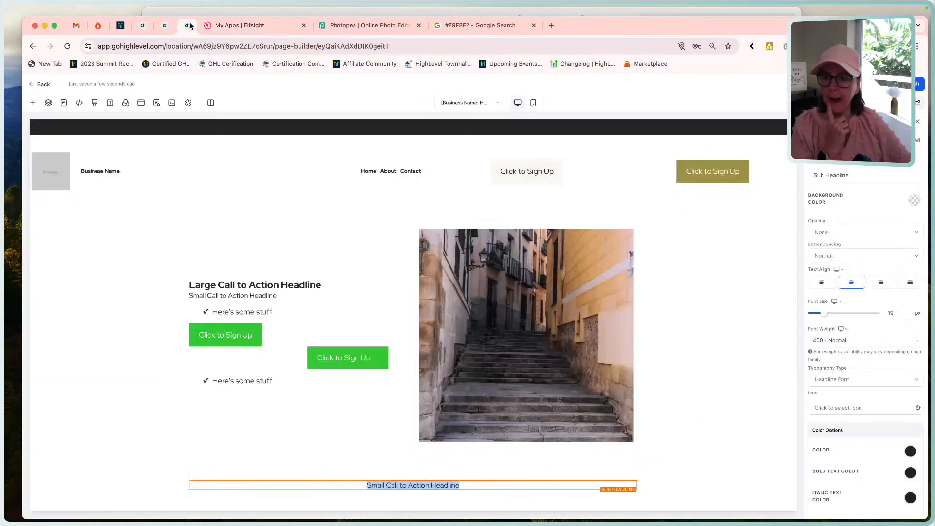
{"action": "left_click", "coordinate": [413, 492]}
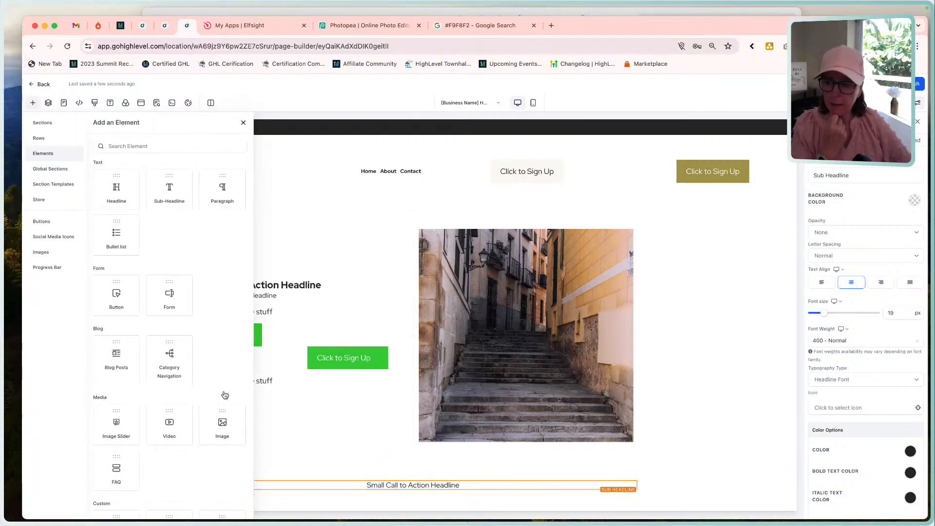
{"action": "scroll", "coordinate": [189, 418], "scroll_direction": "down", "scroll_amount": 7}
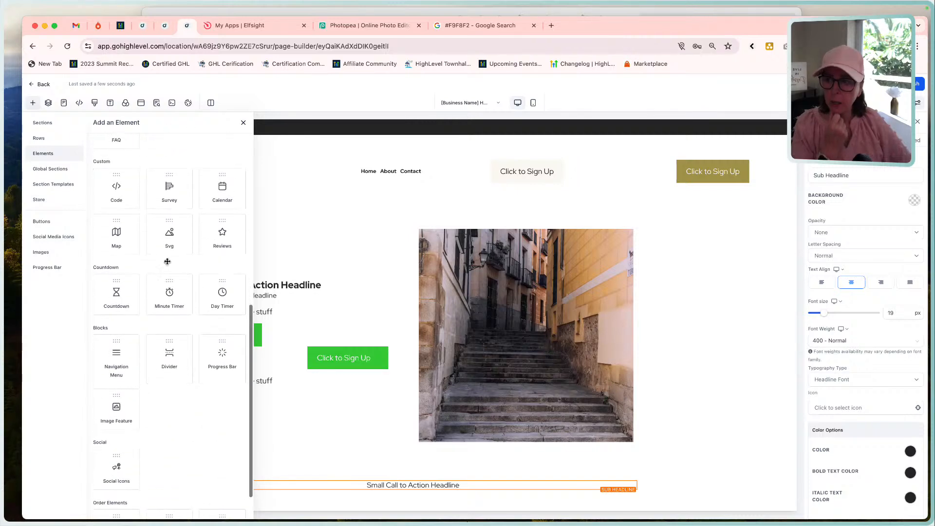
{"action": "left_click", "coordinate": [120, 185]}
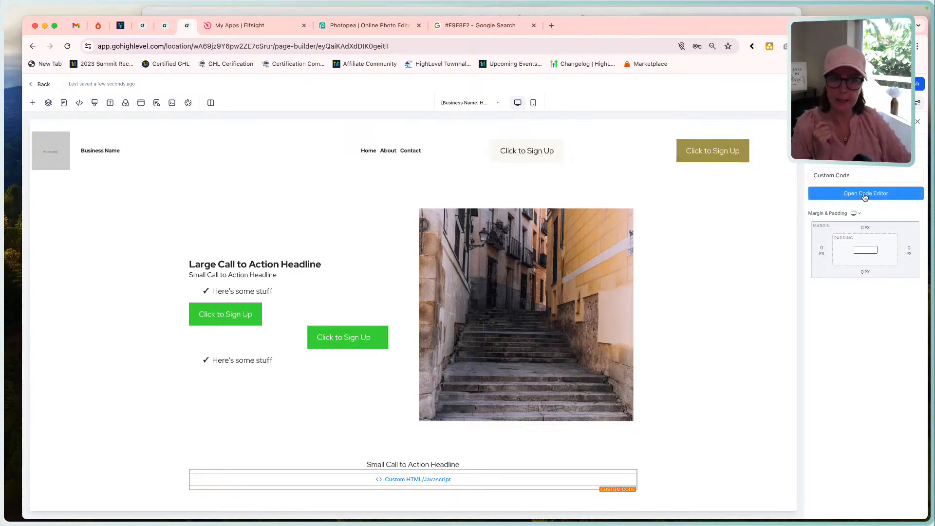
Paste the copied Elfsight embed code into the custom code element and save it.
{"action": "left_click", "coordinate": [884, 197]}
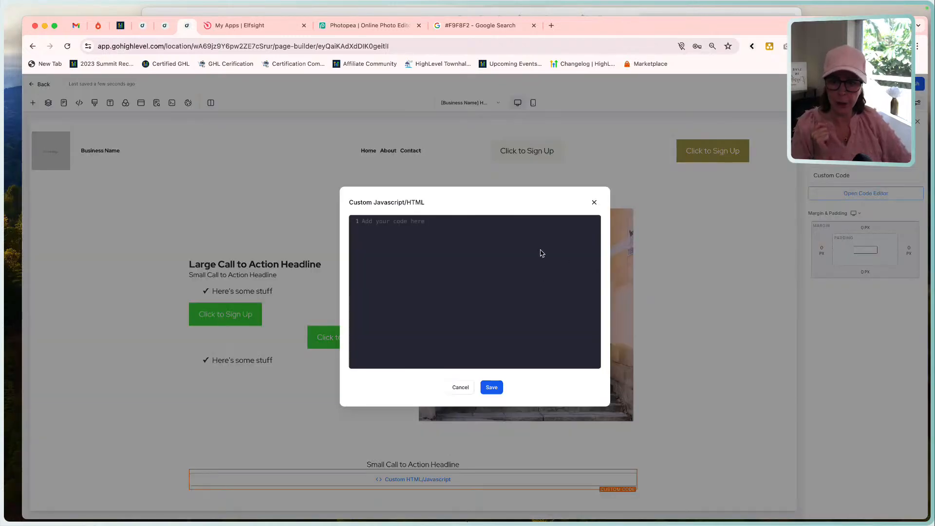
{"action": "key", "text": "super+v"}
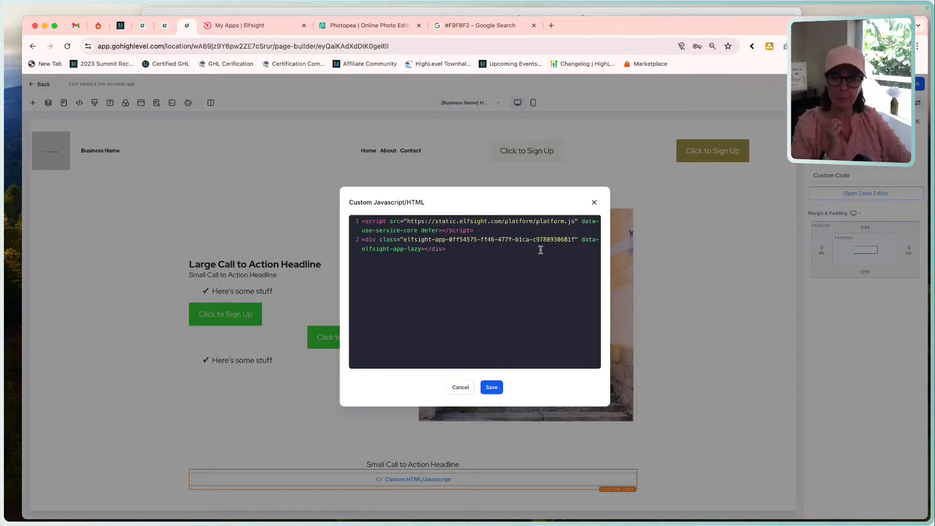
{"action": "left_click", "coordinate": [492, 387]}
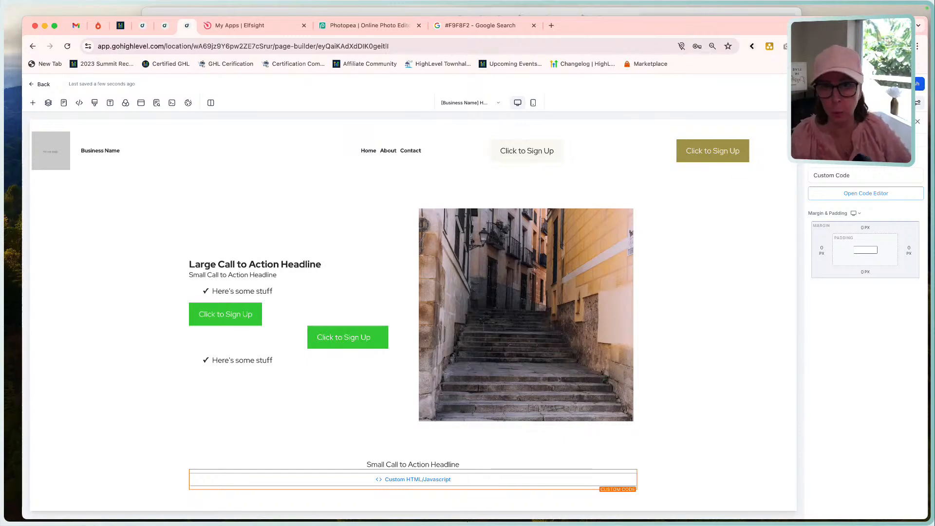
Preview the home page to check the logo carousel below the hero, and return to the page builder.
{"action": "left_click", "coordinate": [852, 83]}
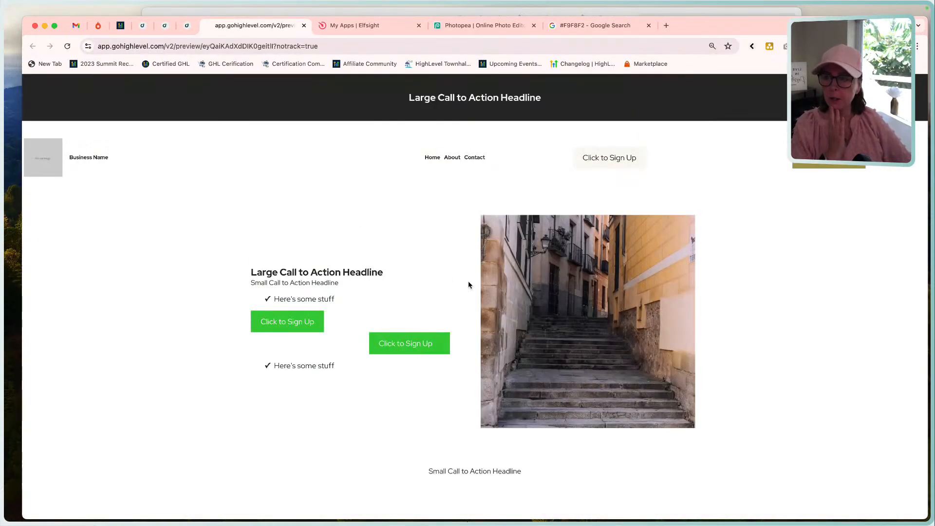
{"action": "scroll", "coordinate": [468, 285], "scroll_direction": "down", "scroll_amount": 3}
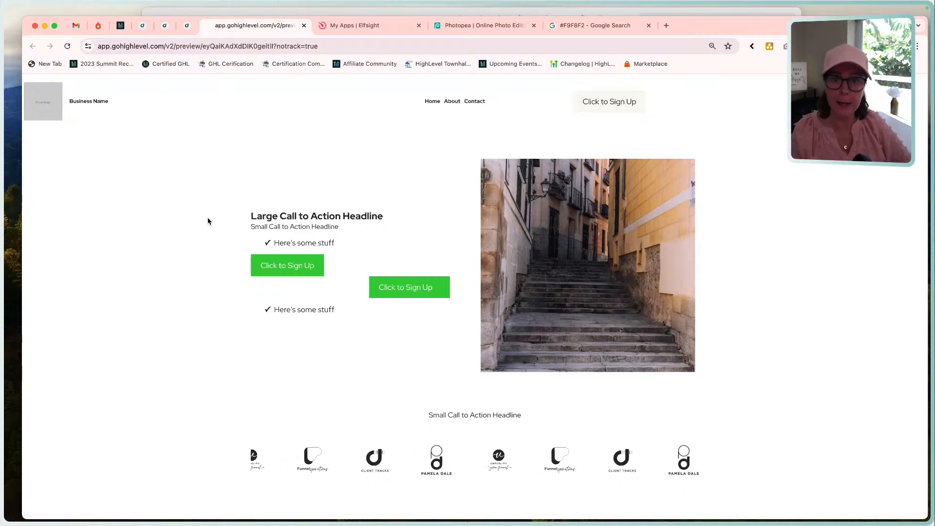
{"action": "left_click", "coordinate": [187, 26]}
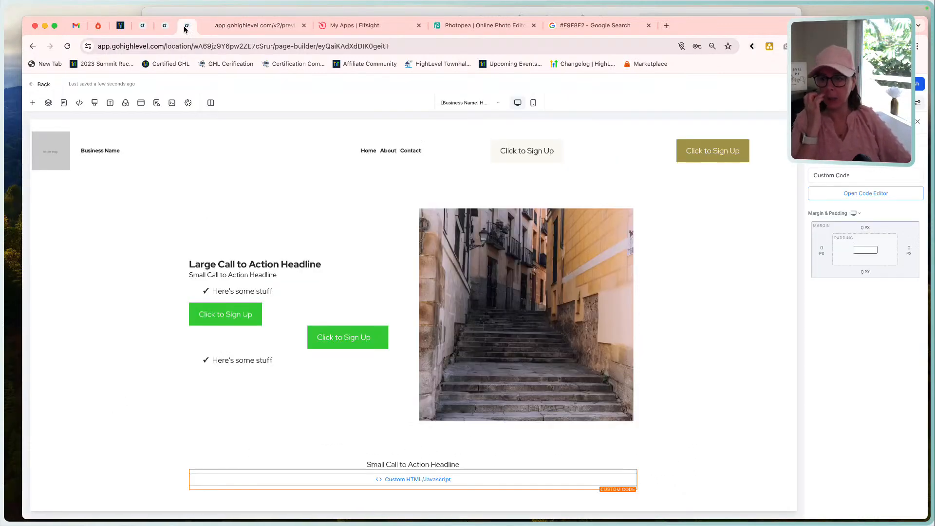
Allow the logo carousel section's rows to take the entire width and reload the home page preview to check the carousel.
{"action": "left_click", "coordinate": [135, 453]}
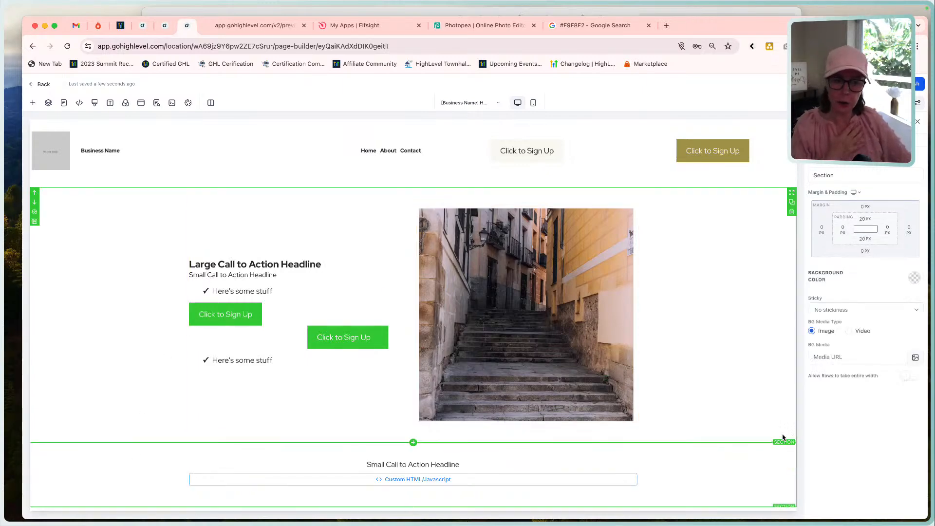
{"action": "left_click", "coordinate": [908, 376]}
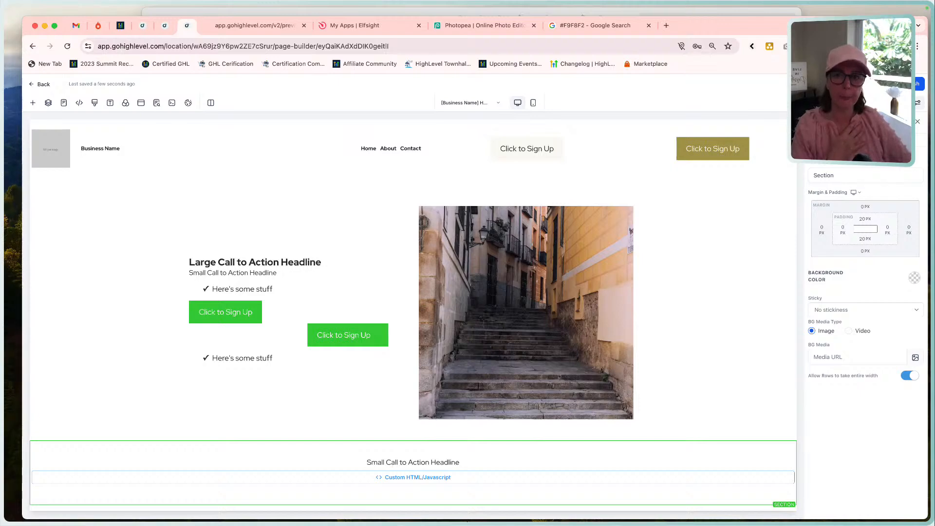
{"action": "left_click", "coordinate": [246, 26]}
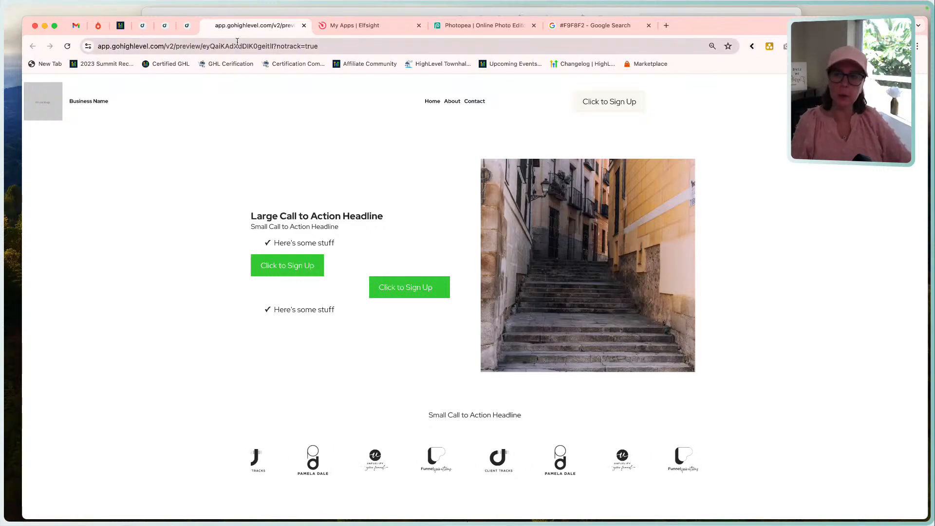
{"action": "key", "text": "super+r"}
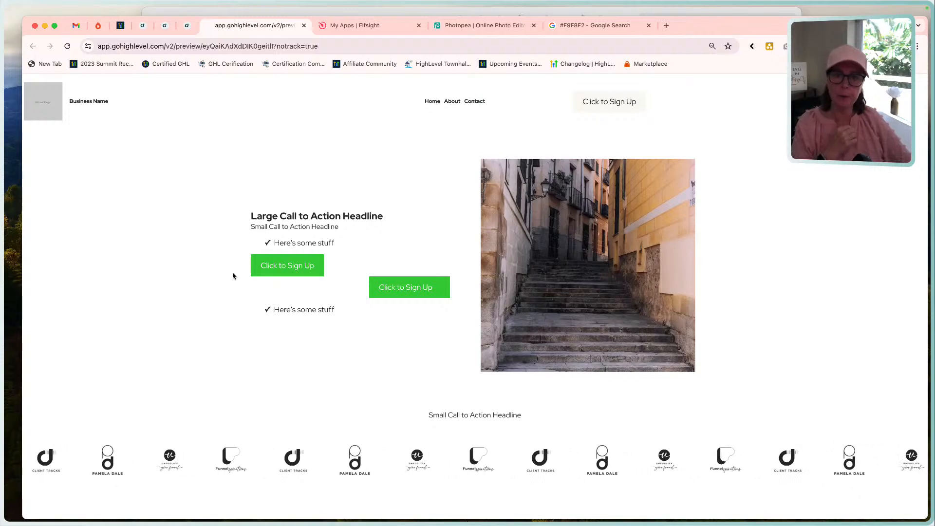
{"action": "left_click", "coordinate": [187, 25]}
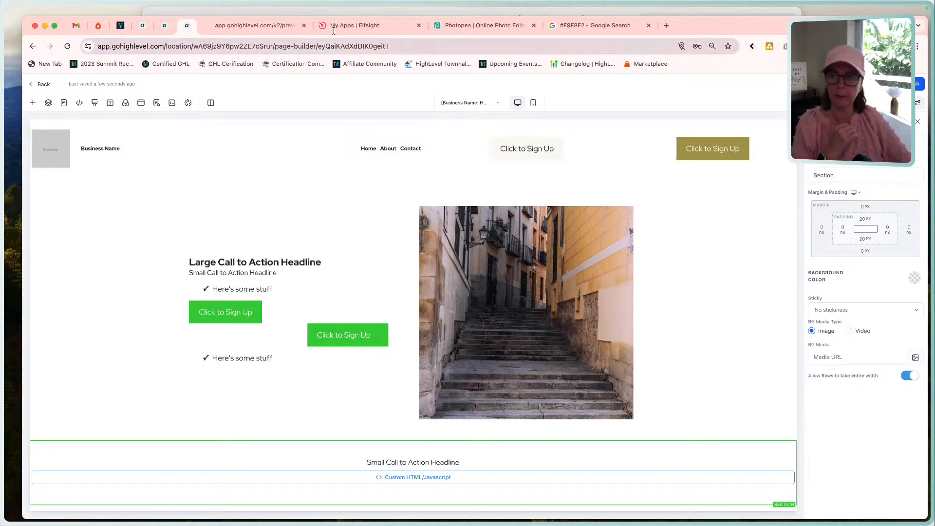
{"action": "left_click", "coordinate": [254, 26]}
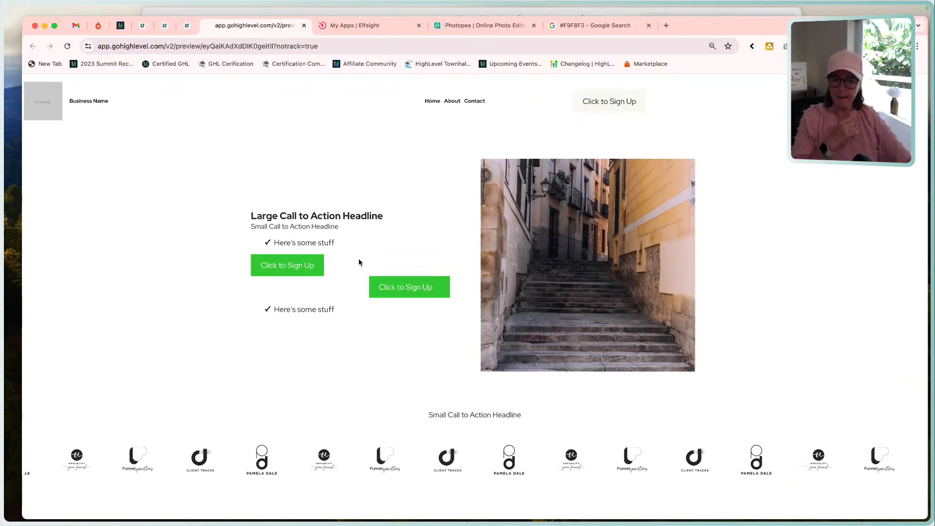
Switch to the Funnel Build - Home Page mockup, examine the spacing around its logo strip, and compare it with the page preview.
{"action": "left_click", "coordinate": [482, 14]}
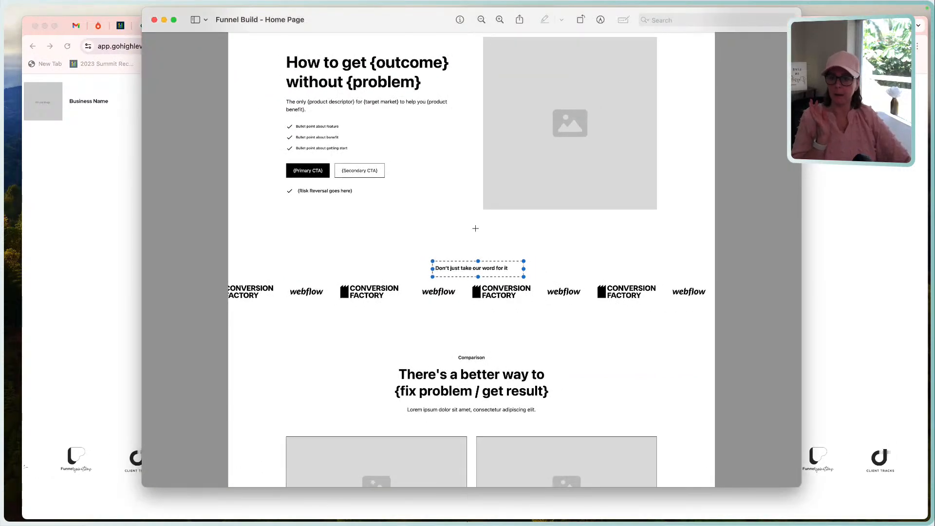
{"action": "left_click", "coordinate": [499, 20]}
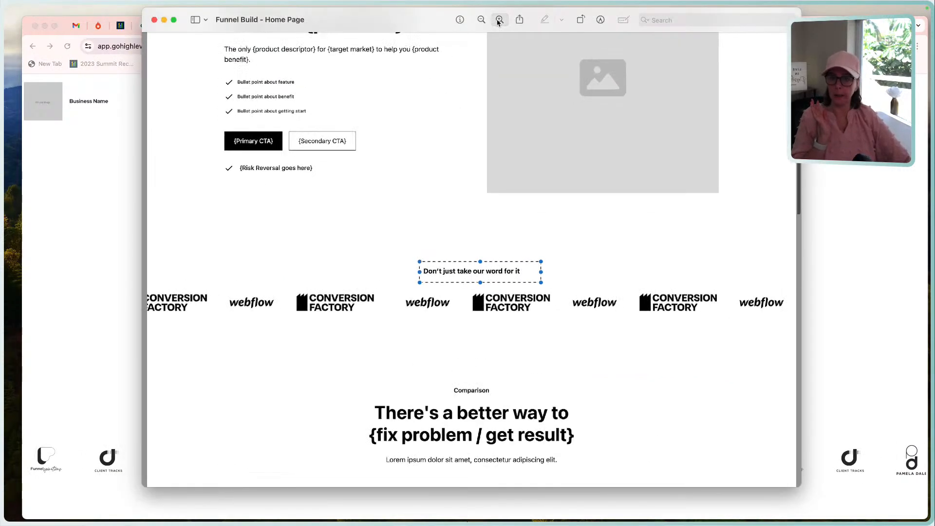
{"action": "scroll", "coordinate": [482, 197], "scroll_direction": "up", "scroll_amount": 4}
{"action": "scroll", "coordinate": [481, 197], "scroll_direction": "down", "scroll_amount": 5}
{"action": "scroll", "coordinate": [481, 197], "scroll_direction": "down", "scroll_amount": 5}
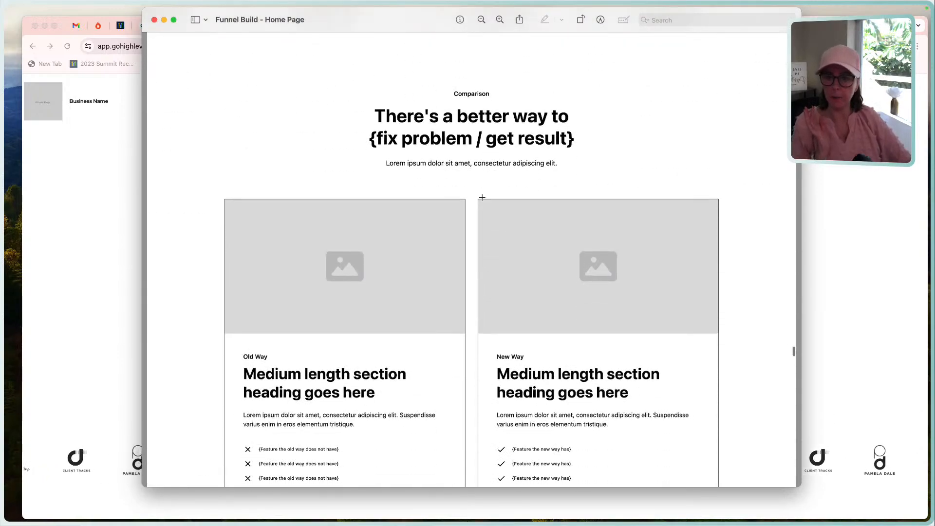
{"action": "scroll", "coordinate": [481, 197], "scroll_direction": "up", "scroll_amount": 9}
{"action": "scroll", "coordinate": [482, 197], "scroll_direction": "down", "scroll_amount": 4}
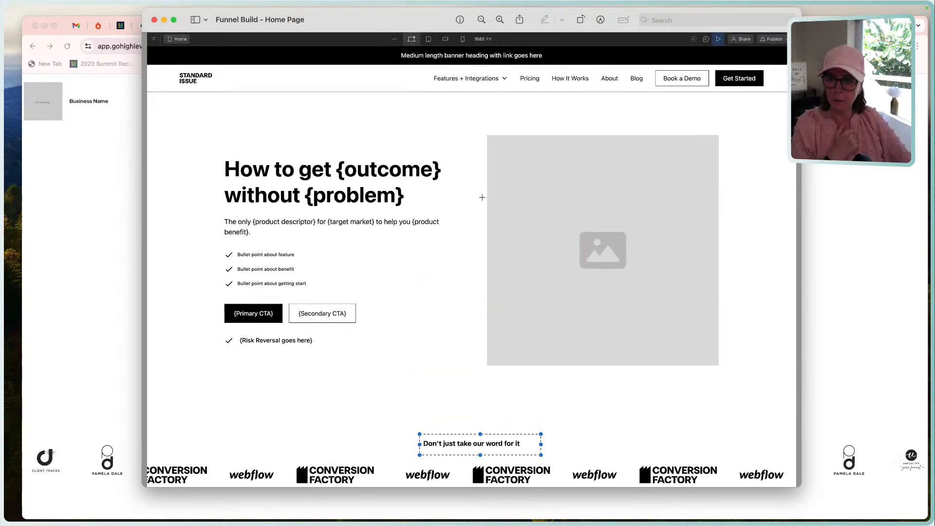
{"action": "scroll", "coordinate": [482, 192], "scroll_direction": "down", "scroll_amount": 3}
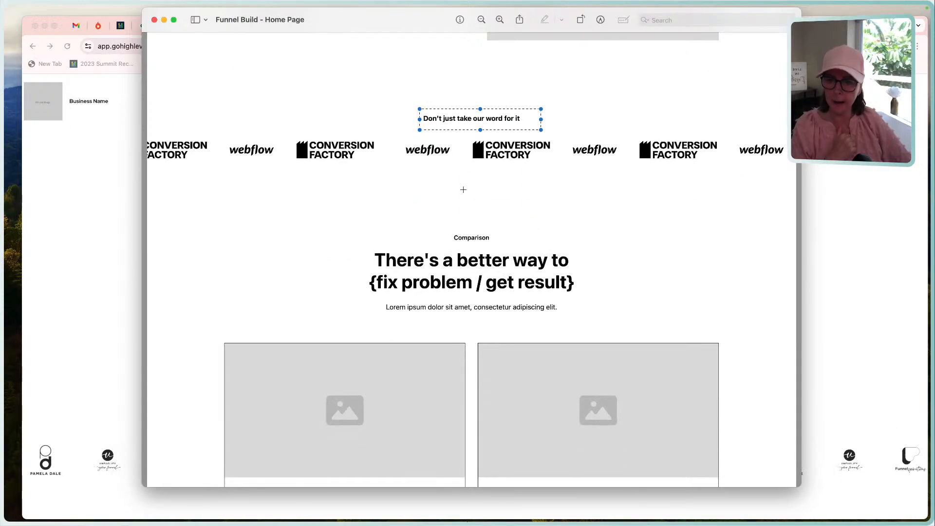
{"action": "scroll", "coordinate": [485, 215], "scroll_direction": "up", "scroll_amount": 4}
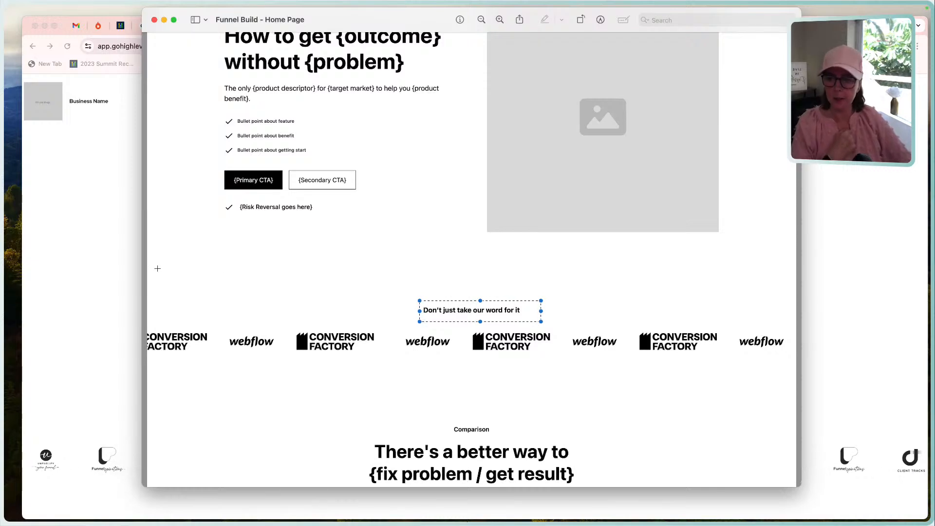
{"action": "left_click", "coordinate": [125, 273]}
{"action": "scroll", "coordinate": [422, 431], "scroll_direction": "down", "scroll_amount": 1}
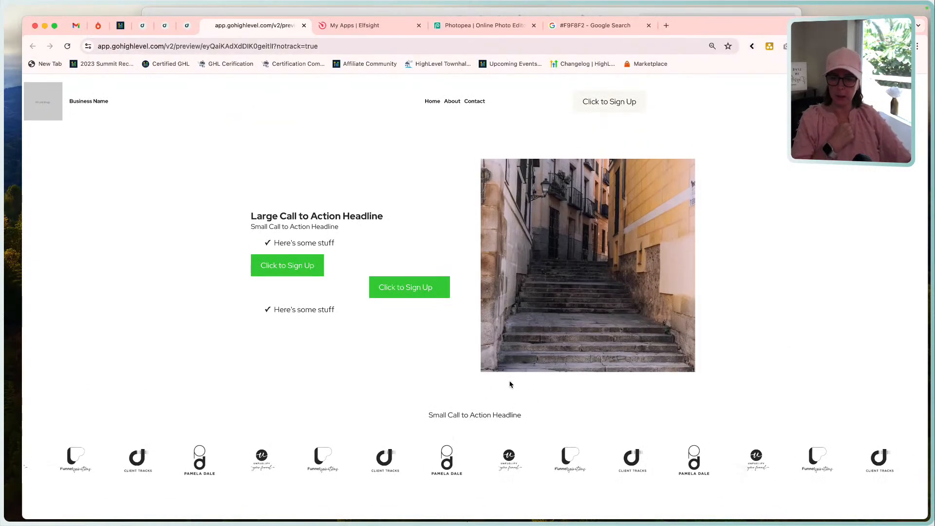
Return to the page builder and set the dark top banner section's top and bottom padding to 10 px.
{"action": "left_click", "coordinate": [193, 28]}
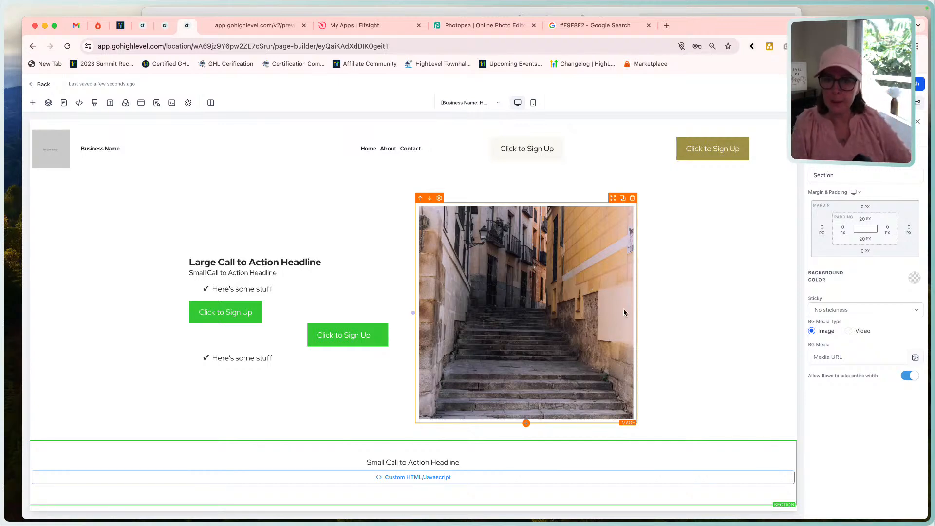
{"action": "scroll", "coordinate": [623, 308], "scroll_direction": "up", "scroll_amount": 2}
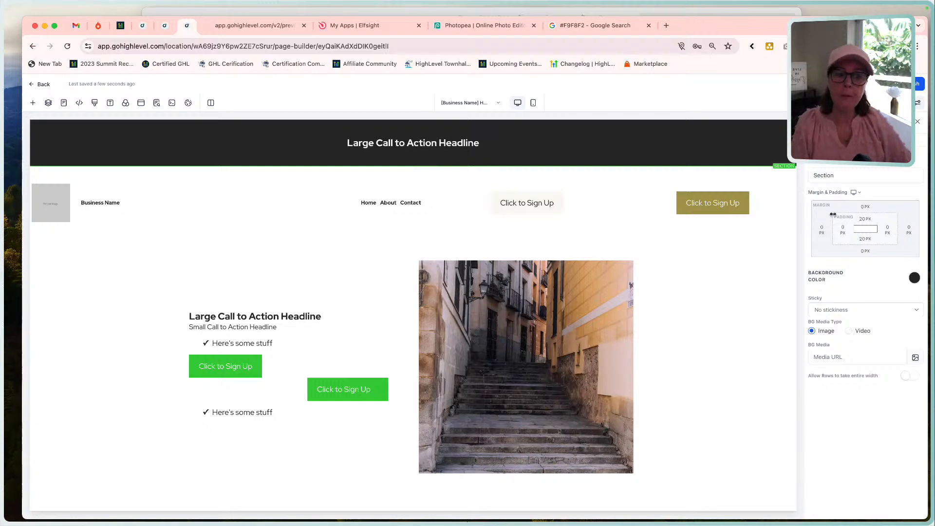
{"action": "left_click", "coordinate": [863, 239]}
{"action": "left_click", "coordinate": [816, 275]}
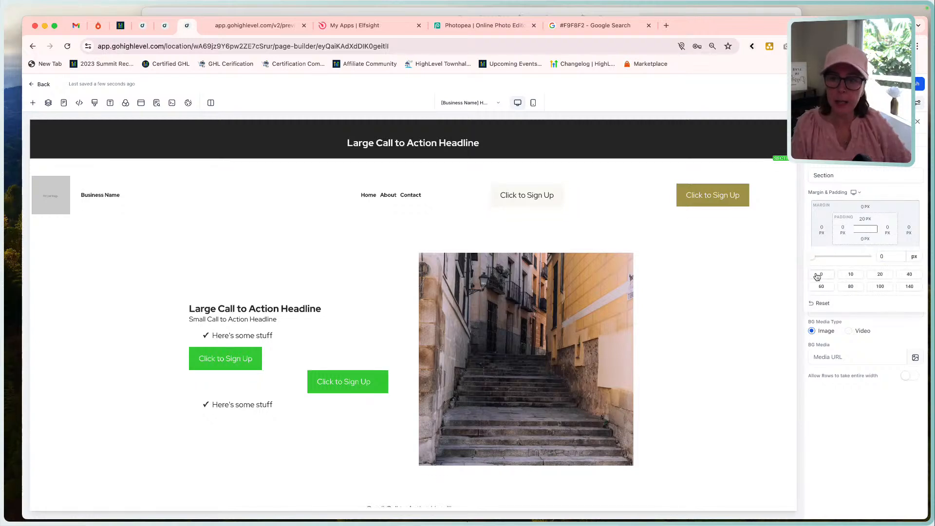
{"action": "left_click", "coordinate": [864, 220]}
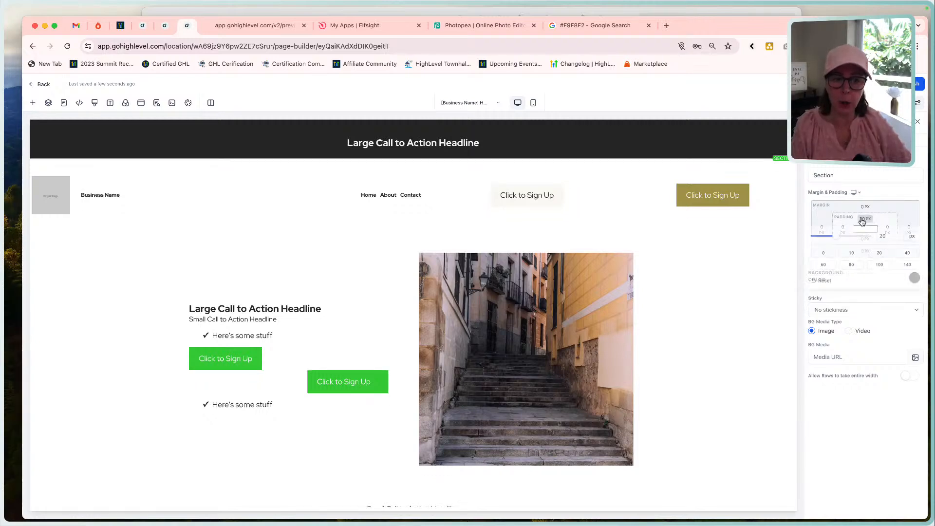
{"action": "left_click", "coordinate": [821, 255]}
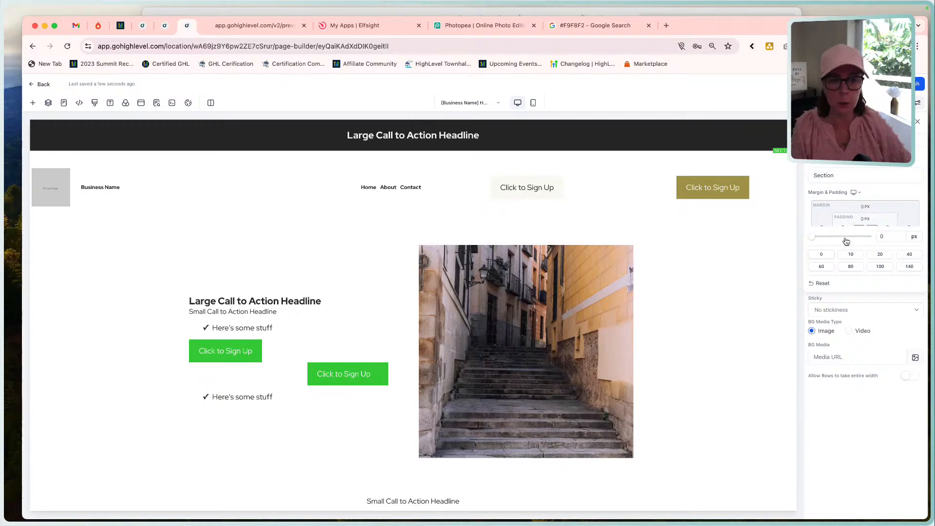
{"action": "left_click", "coordinate": [851, 253]}
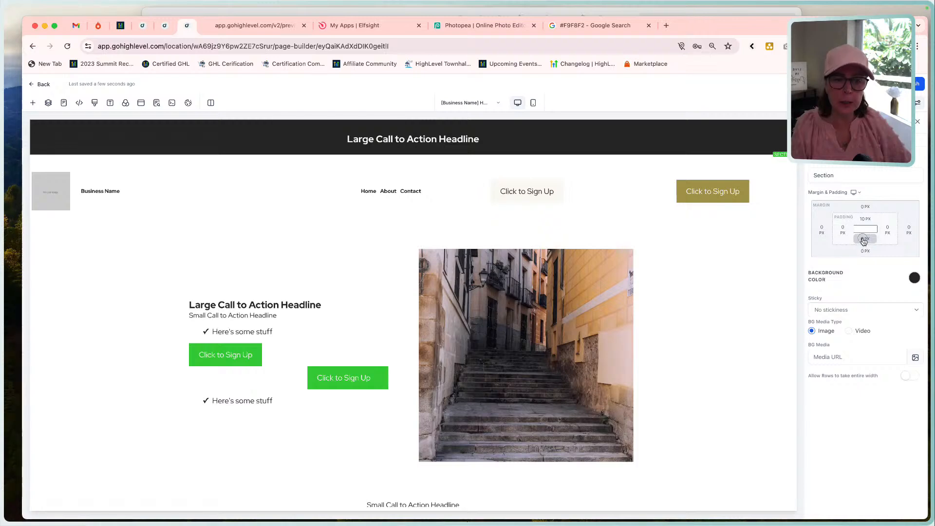
{"action": "left_click", "coordinate": [864, 239]}
{"action": "left_click", "coordinate": [851, 276]}
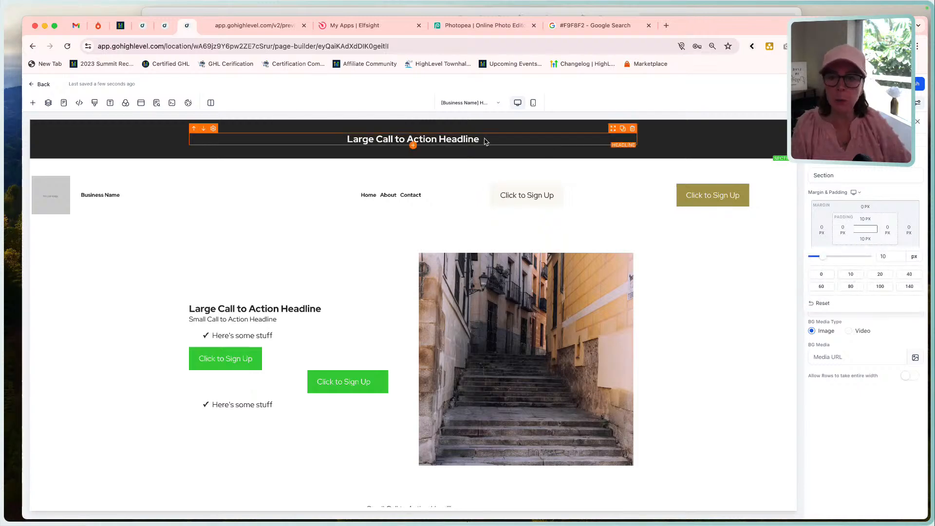
Try top margins of 10 px and 20 px on the dark banner section and restore the margin to 0 px.
{"action": "left_click", "coordinate": [864, 207]}
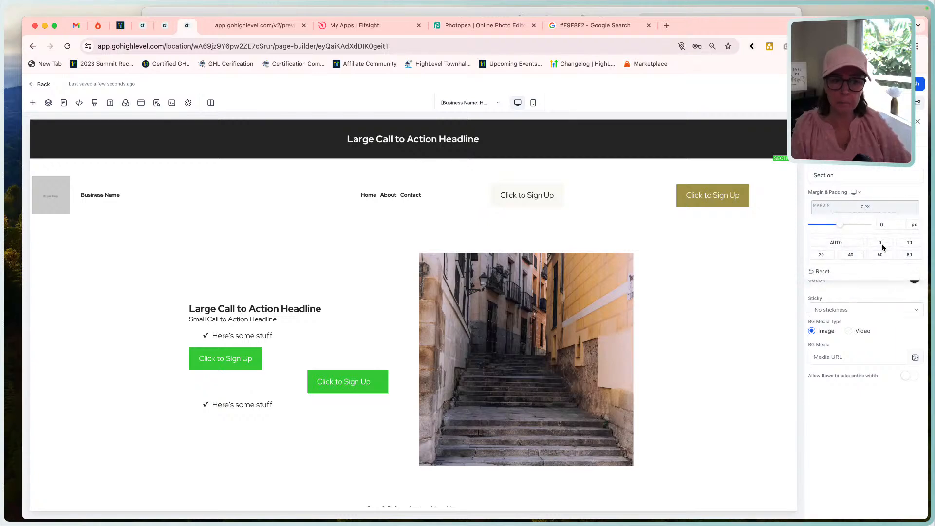
{"action": "left_click", "coordinate": [909, 246]}
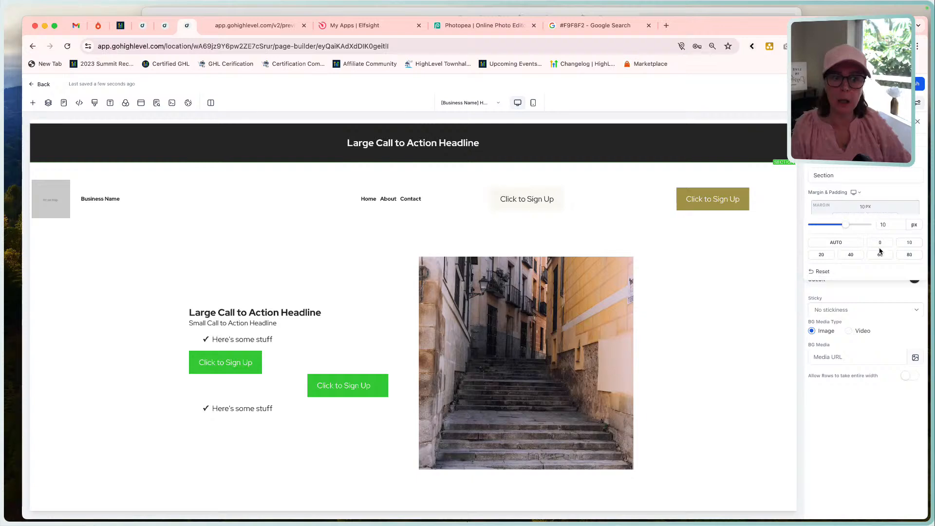
{"action": "left_click", "coordinate": [820, 255]}
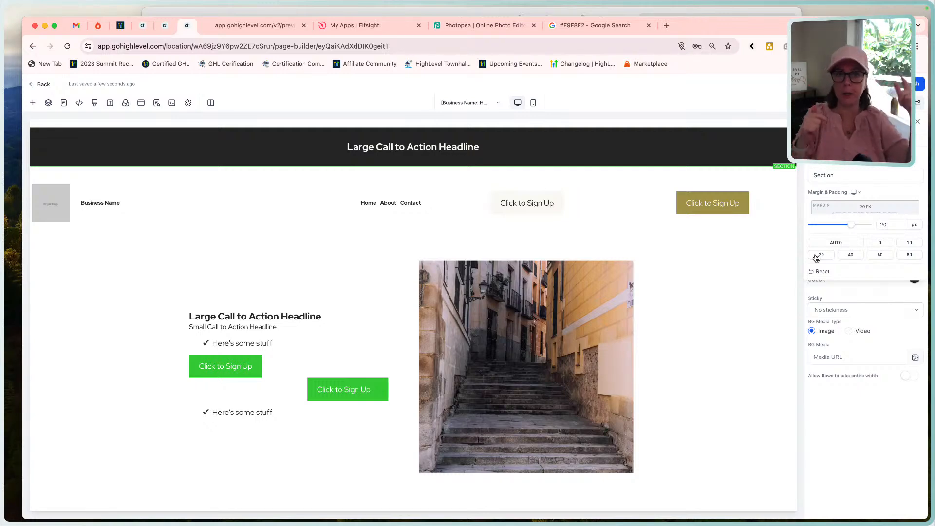
{"action": "left_click", "coordinate": [827, 290]}
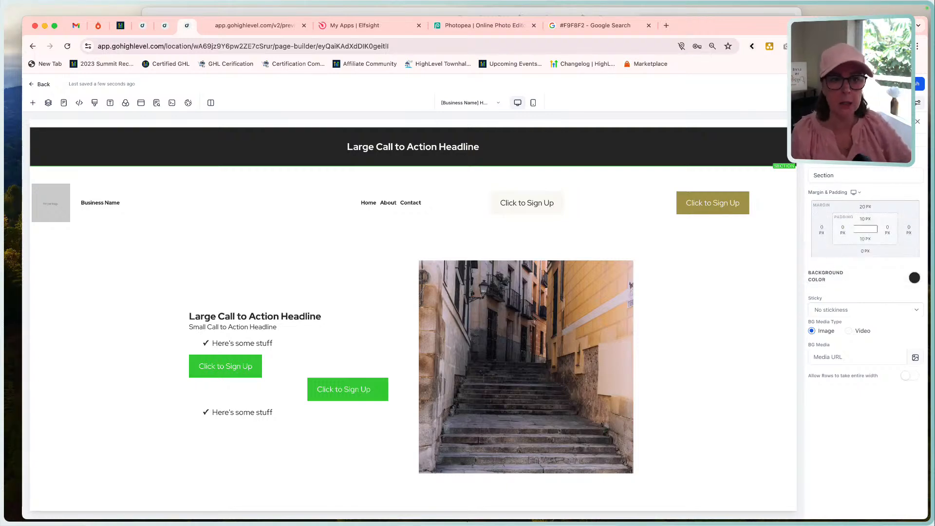
{"action": "left_click", "coordinate": [866, 207]}
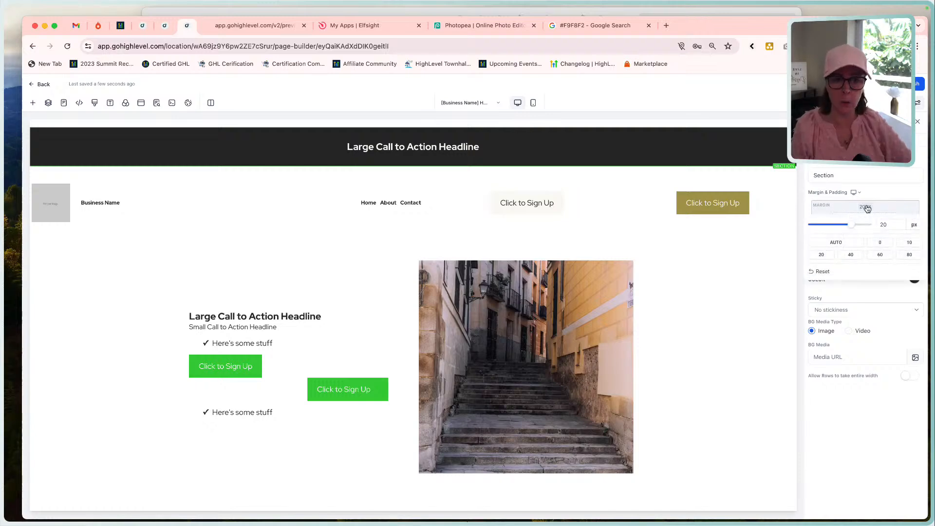
{"action": "left_click", "coordinate": [879, 242]}
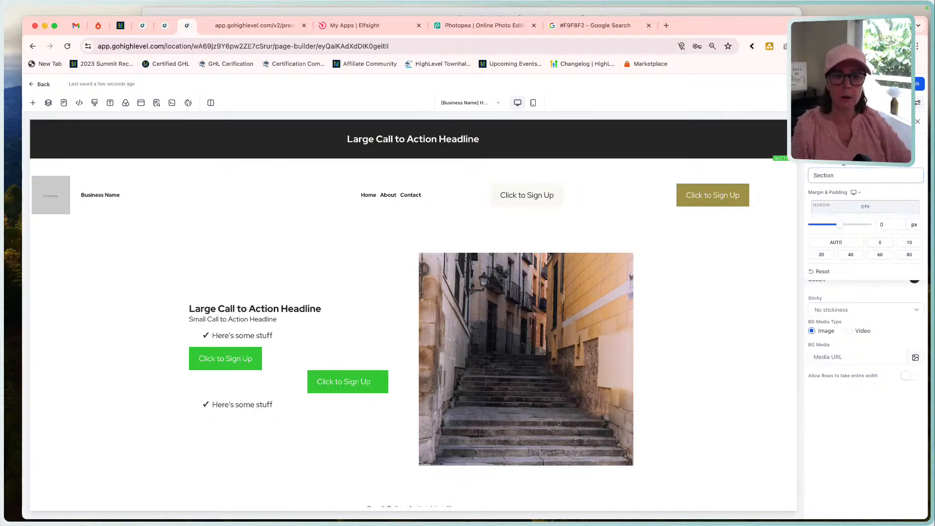
{"action": "left_click", "coordinate": [844, 163]}
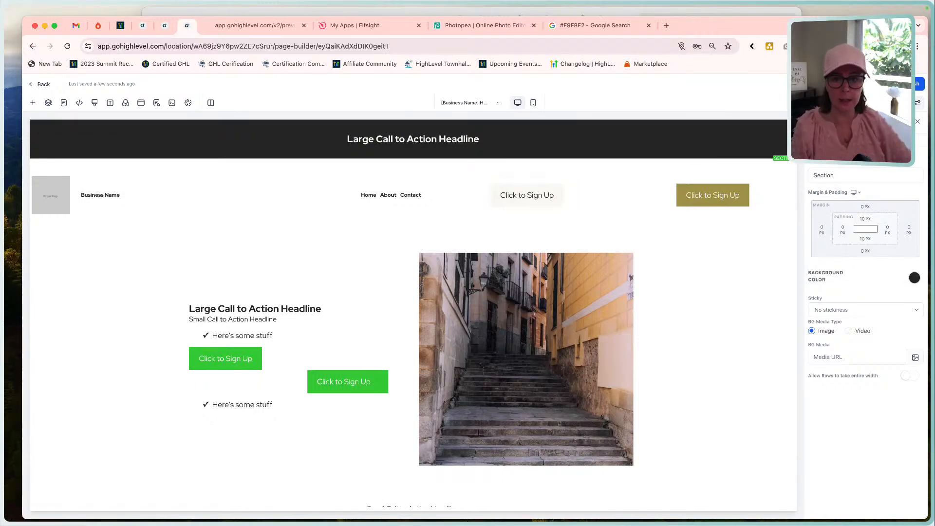
Set the logo carousel section's top and bottom margins to 60 px.
{"action": "scroll", "coordinate": [615, 341], "scroll_direction": "down", "scroll_amount": 2}
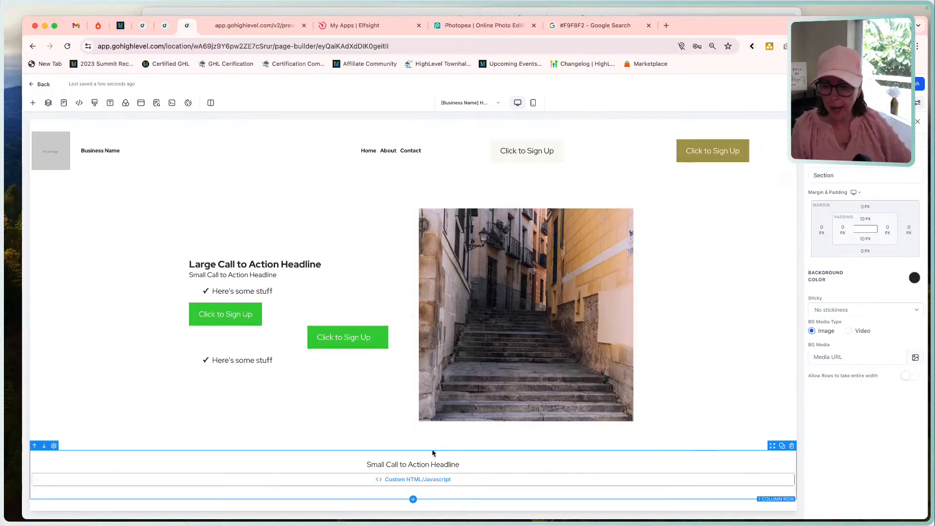
{"action": "left_click", "coordinate": [431, 452]}
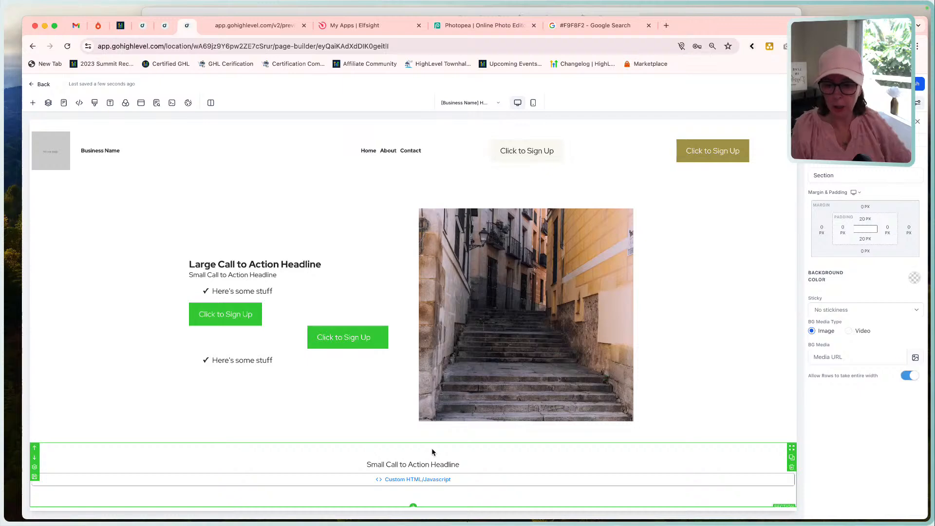
{"action": "left_click", "coordinate": [864, 208]}
{"action": "left_click", "coordinate": [880, 254]}
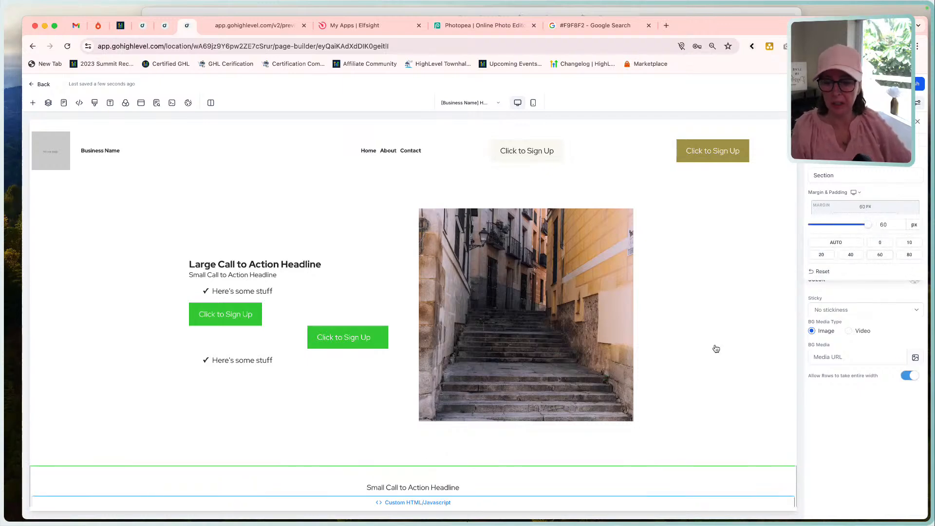
{"action": "scroll", "coordinate": [592, 438], "scroll_direction": "down", "scroll_amount": 1}
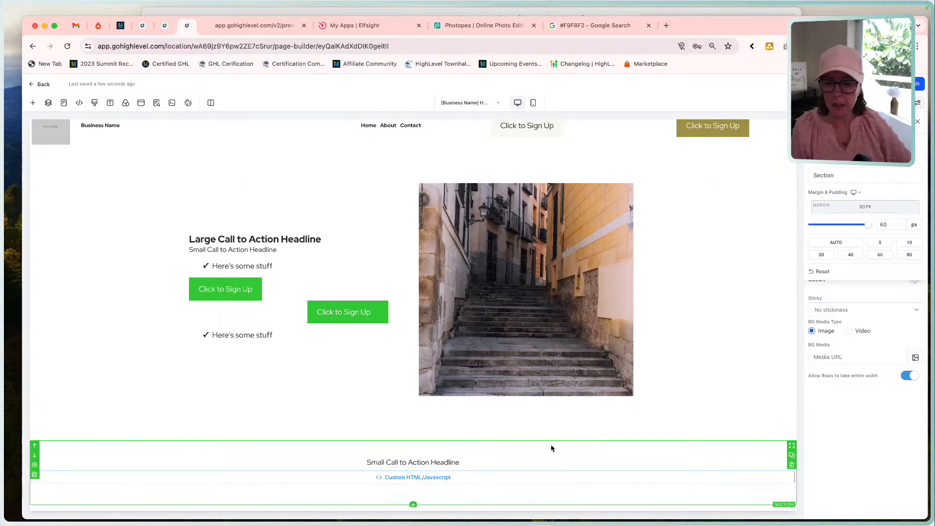
{"action": "left_click", "coordinate": [880, 195]}
{"action": "left_click", "coordinate": [865, 253]}
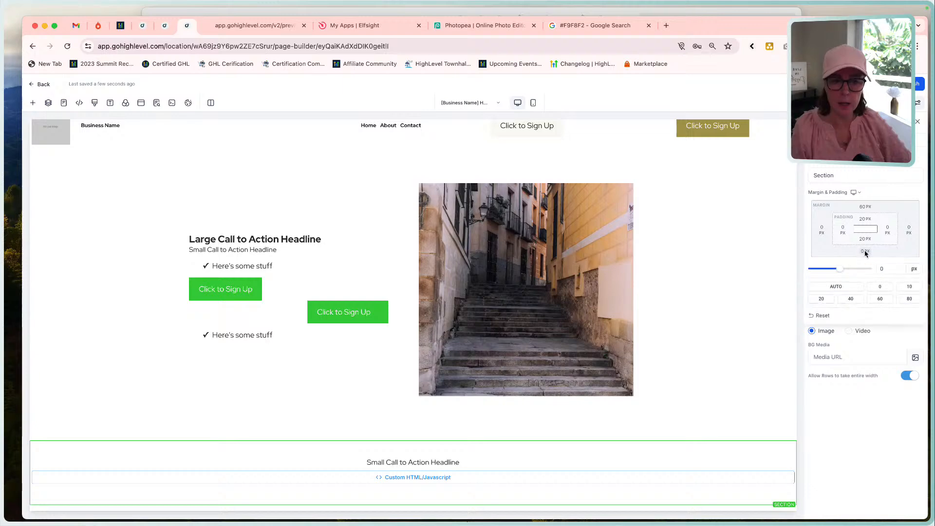
{"action": "left_click", "coordinate": [879, 299]}
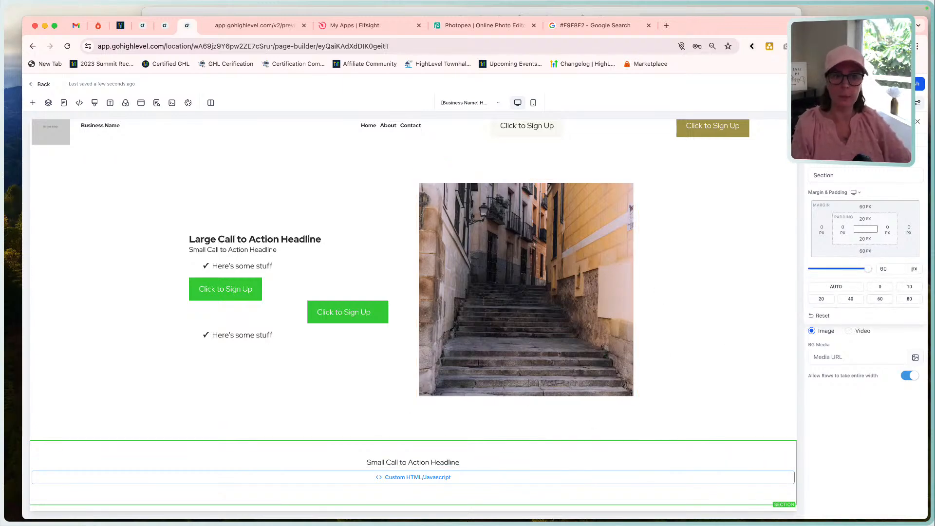
{"action": "left_click", "coordinate": [874, 84]}
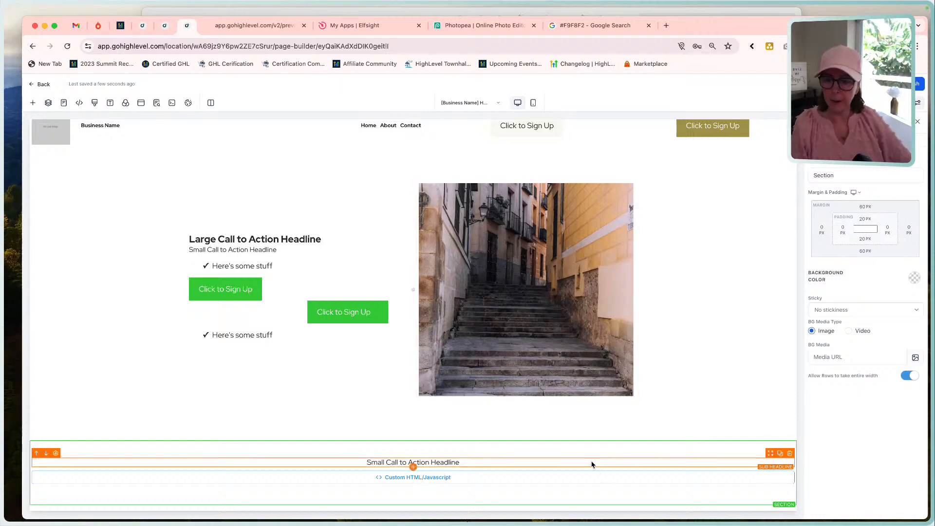
Switch to the Funnel Build - Home Page mockup and outline its Comparison section beneath the logo strip, from heading to both cards.
{"action": "left_click", "coordinate": [536, 12]}
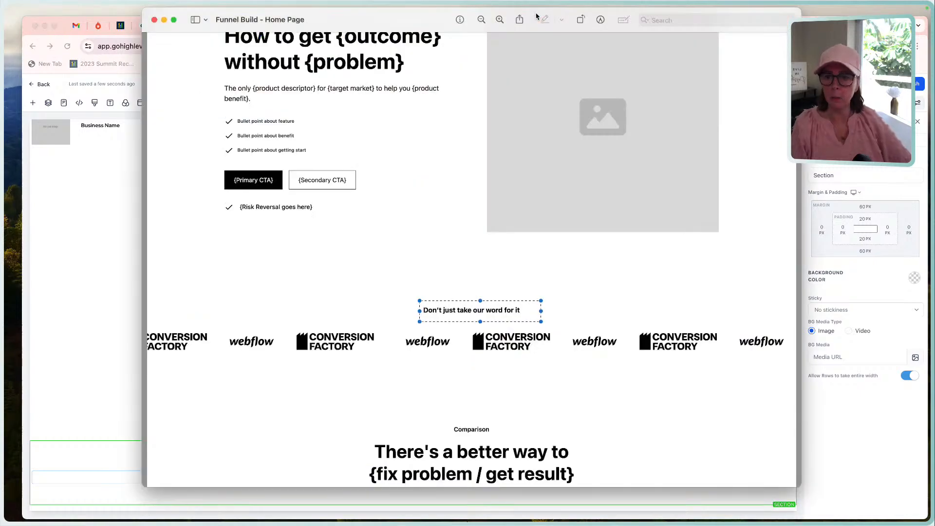
{"action": "scroll", "coordinate": [459, 267], "scroll_direction": "down", "scroll_amount": 5}
{"action": "scroll", "coordinate": [459, 268], "scroll_direction": "down", "scroll_amount": 4}
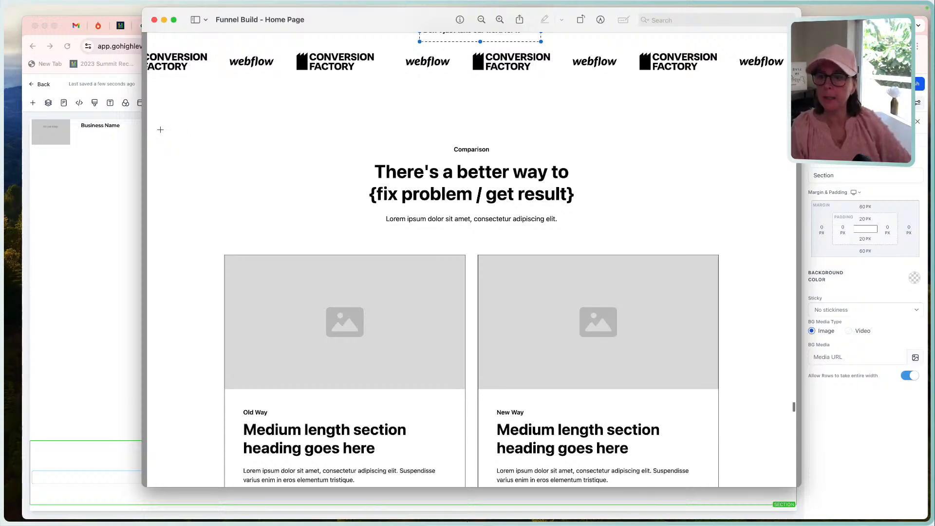
{"action": "left_click_drag", "start_coordinate": [160, 130], "coordinate": [779, 421]}
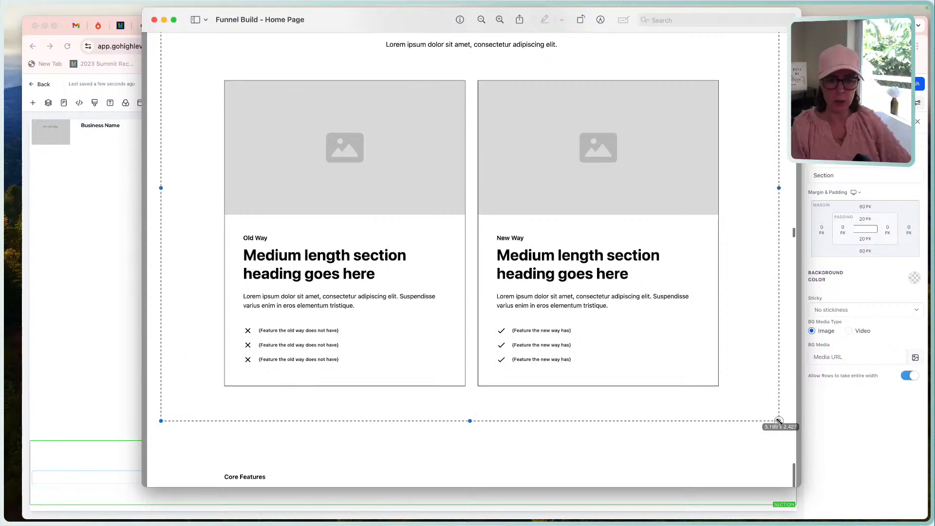
{"action": "scroll", "coordinate": [643, 349], "scroll_direction": "up", "scroll_amount": 5}
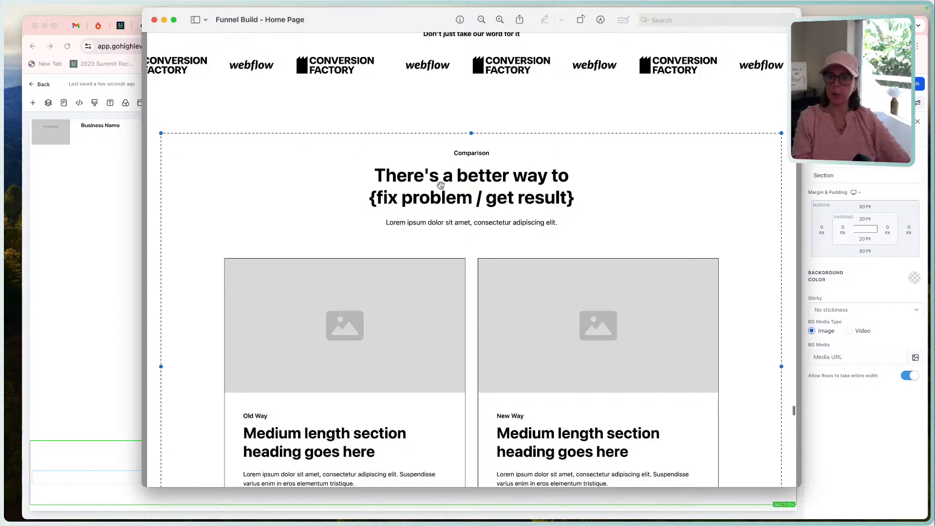
Return to the page builder and add a Full Width section directly below the logo carousel section.
{"action": "left_click", "coordinate": [113, 205]}
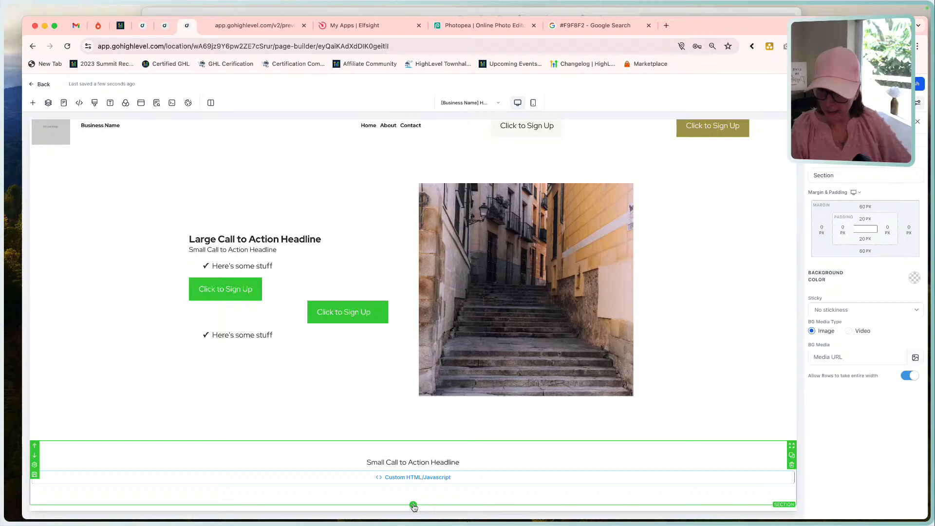
{"action": "left_click", "coordinate": [413, 506]}
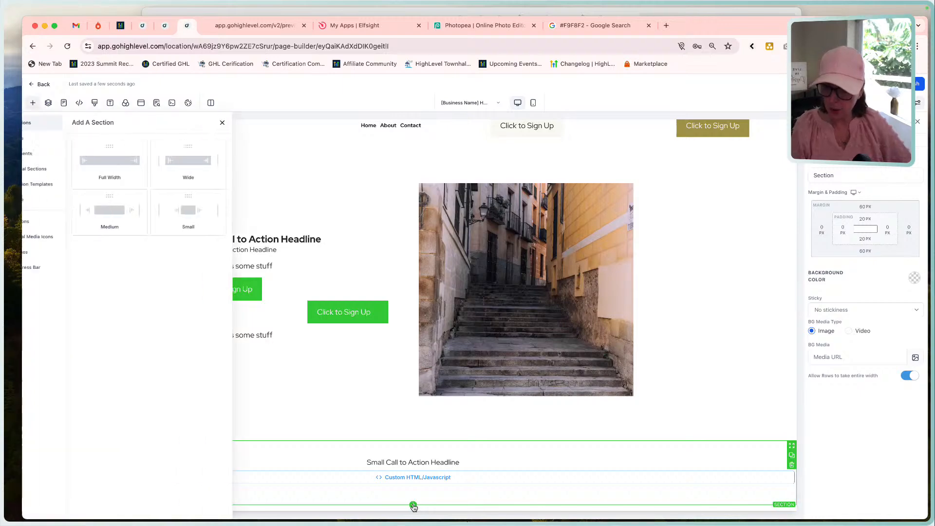
{"action": "left_click", "coordinate": [142, 161]}
{"action": "left_click", "coordinate": [137, 164]}
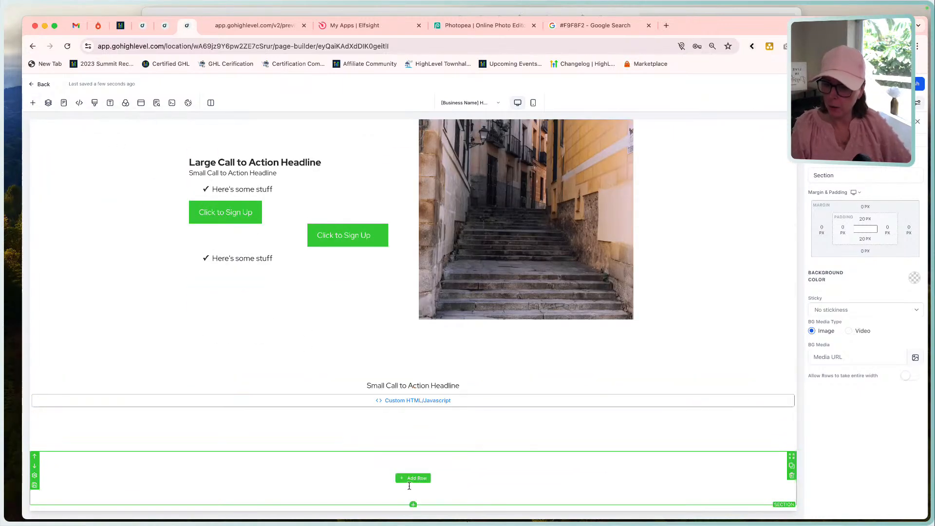
Add a 1 Column row to the new section and a 2 Column row beneath it.
{"action": "left_click", "coordinate": [410, 478]}
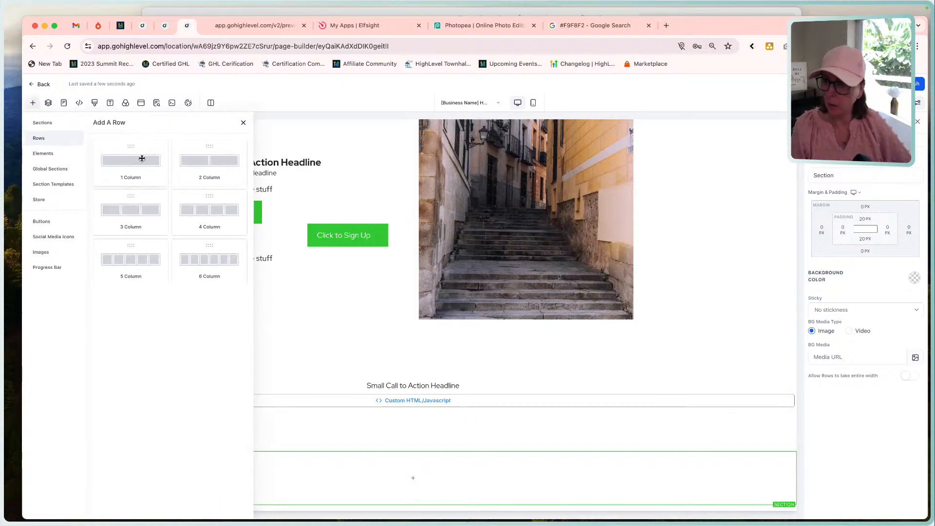
{"action": "left_click", "coordinate": [138, 158]}
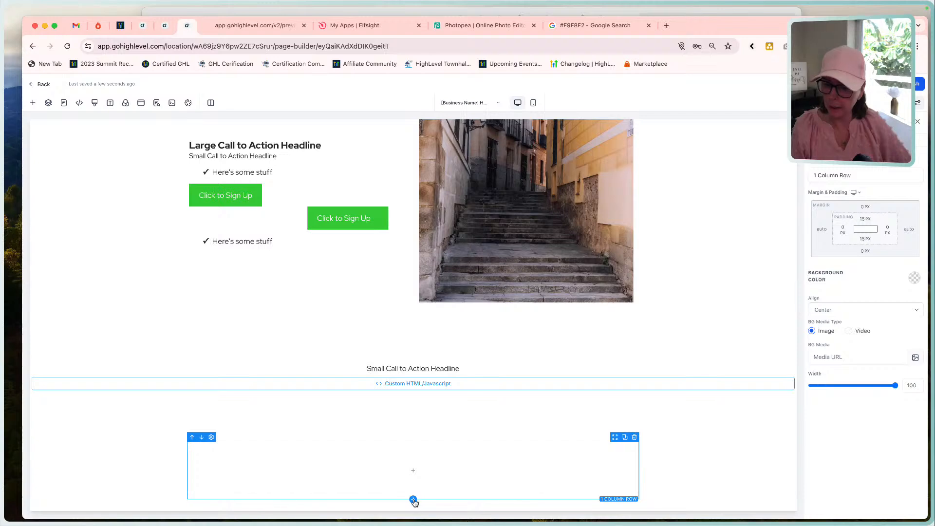
{"action": "left_click", "coordinate": [413, 500]}
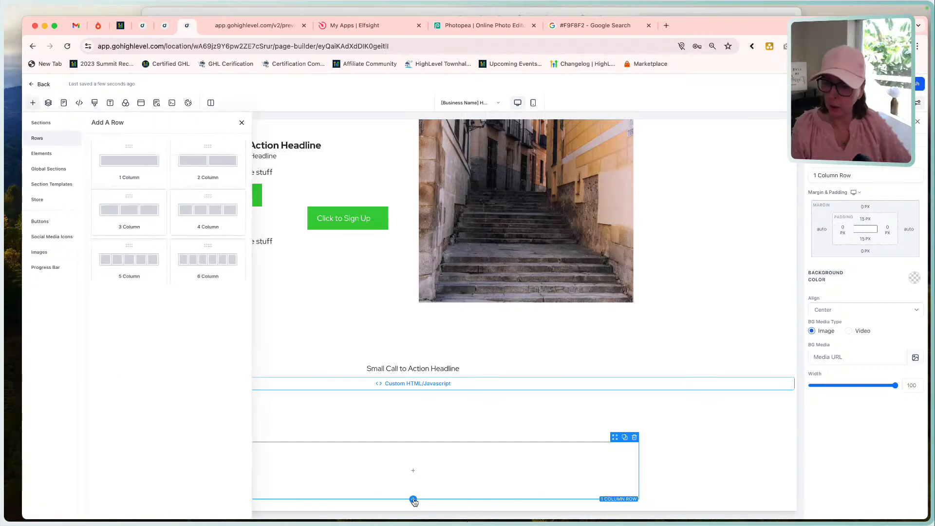
{"action": "left_click", "coordinate": [225, 160]}
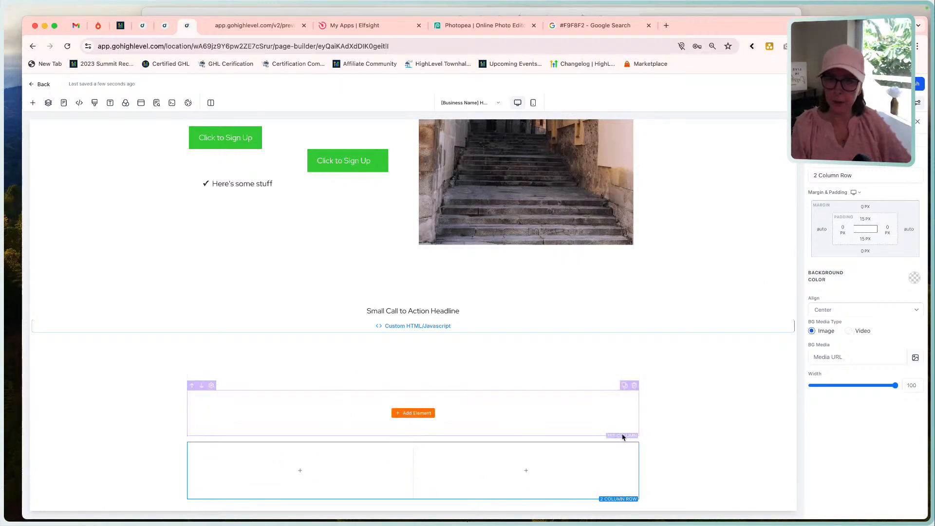
Check the mockup's Comparison heading, return to the page builder, and add a Heading 4 Sub-Headline to the one-column row.
{"action": "left_click", "coordinate": [557, 13]}
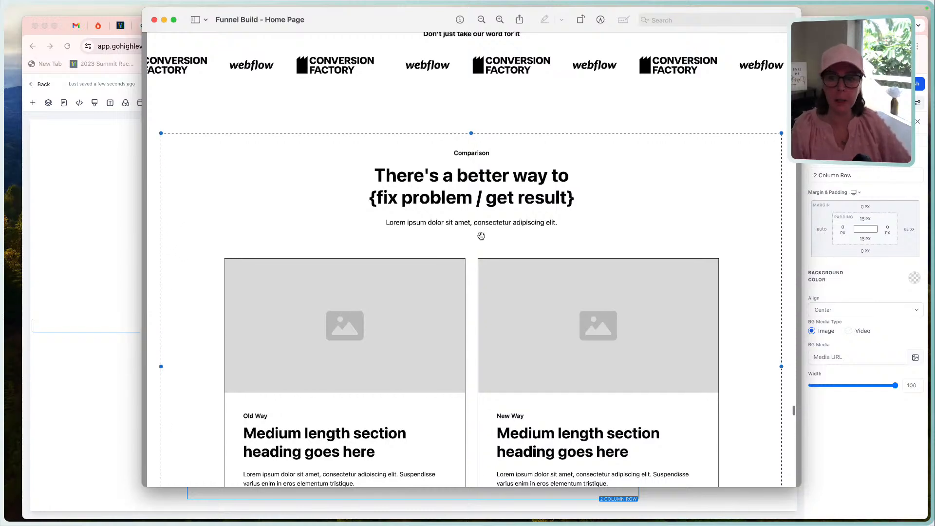
{"action": "left_click", "coordinate": [114, 201]}
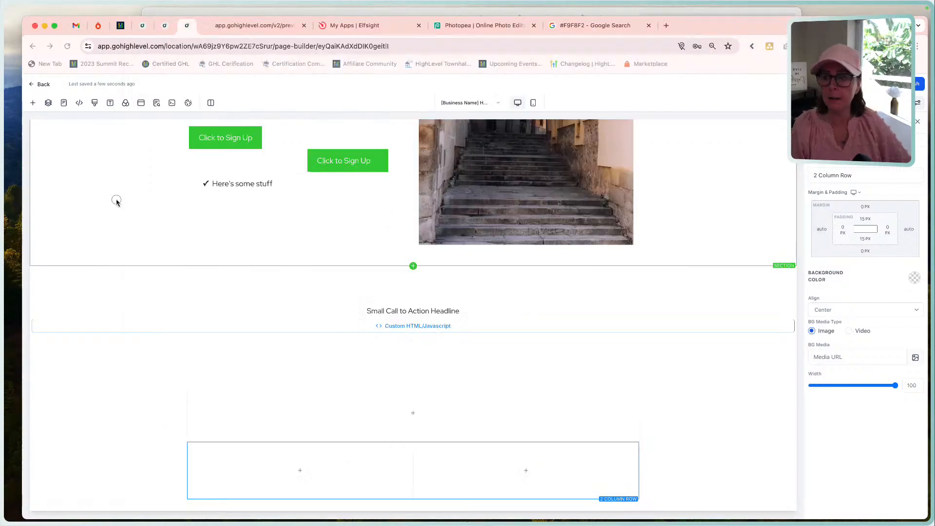
{"action": "left_click", "coordinate": [413, 413]}
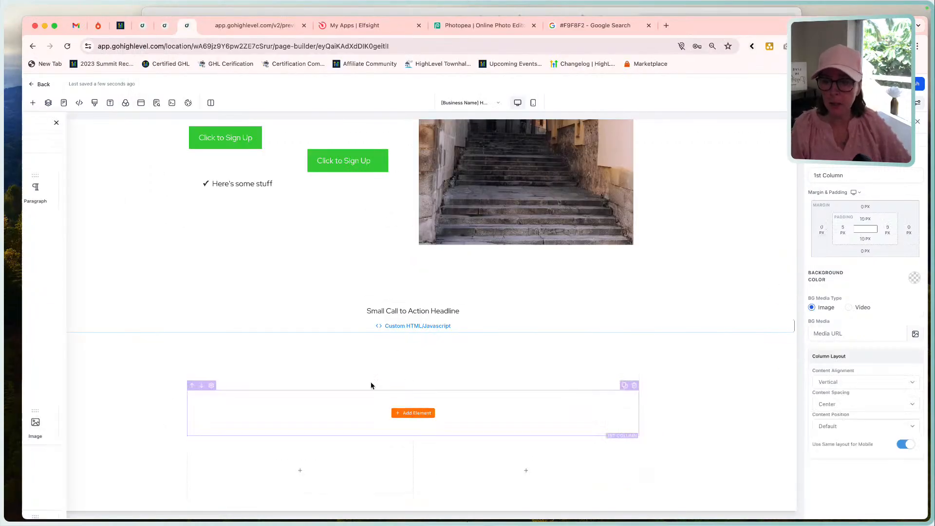
{"action": "left_click_drag", "start_coordinate": [170, 189], "coordinate": [351, 422]}
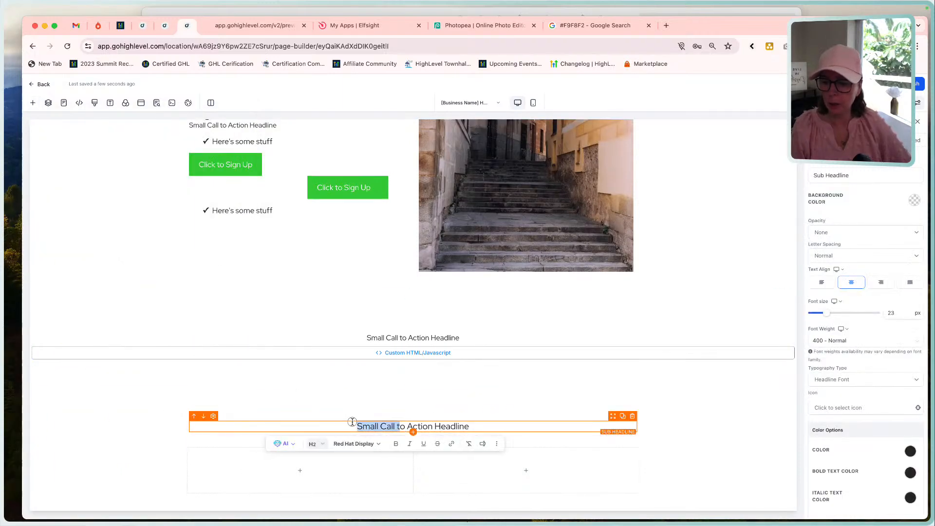
{"action": "left_click", "coordinate": [315, 445]}
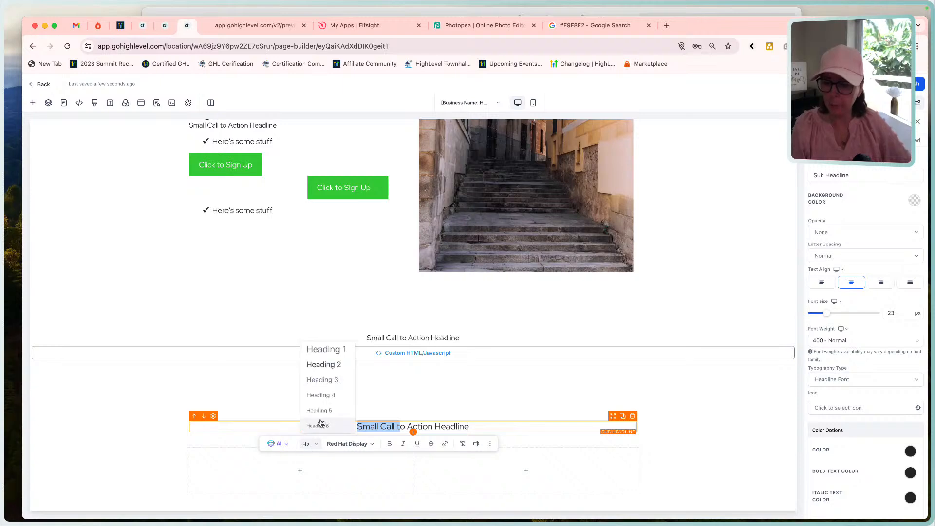
{"action": "left_click", "coordinate": [333, 393]}
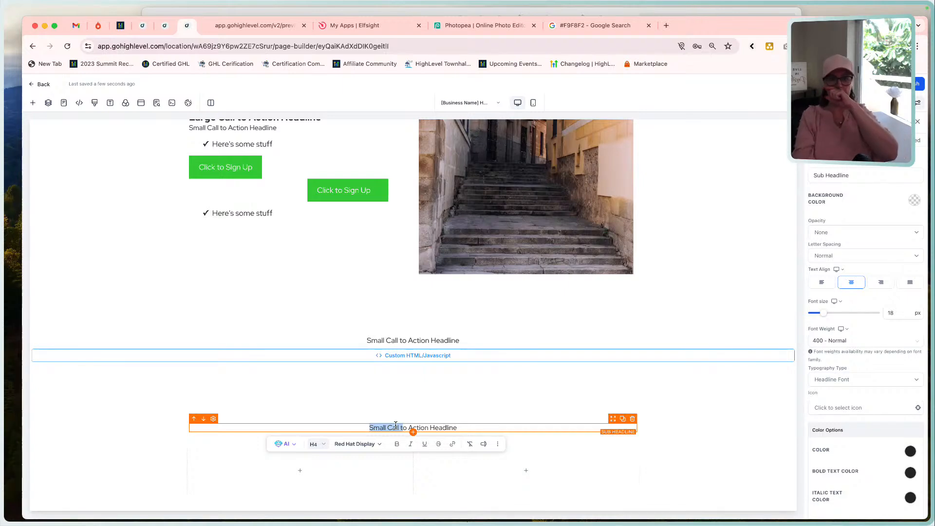
Set the sub-headline above the logo carousel and the one in the new one-column row to Heading 2.
{"action": "left_click", "coordinate": [432, 340]}
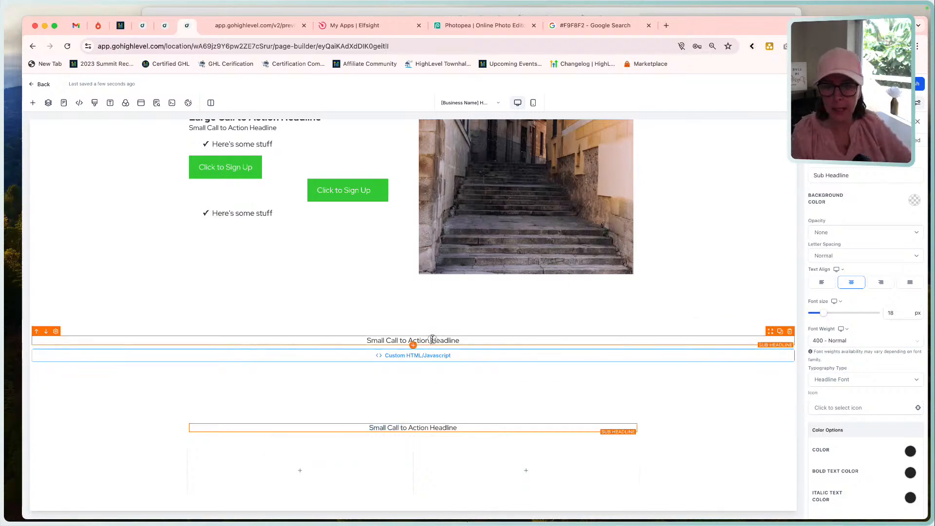
{"action": "triple_click", "coordinate": [432, 339]}
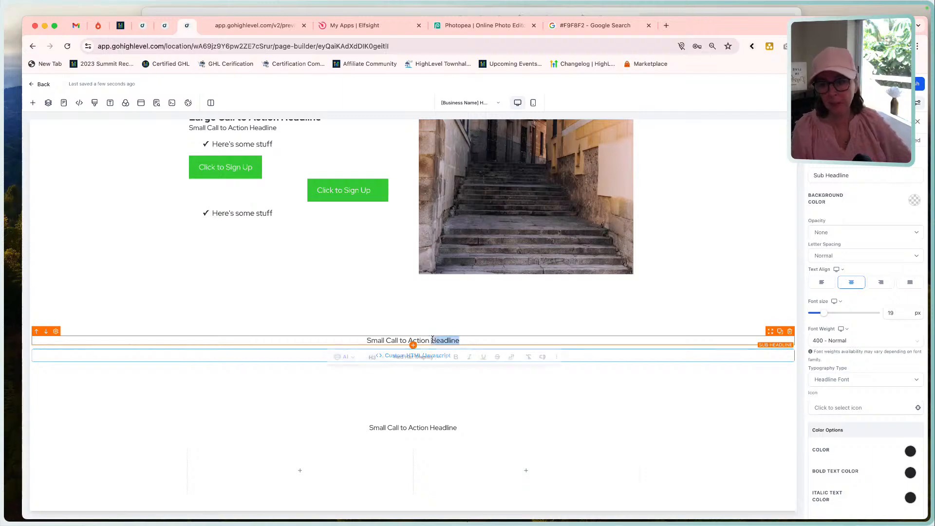
{"action": "left_click", "coordinate": [344, 359]}
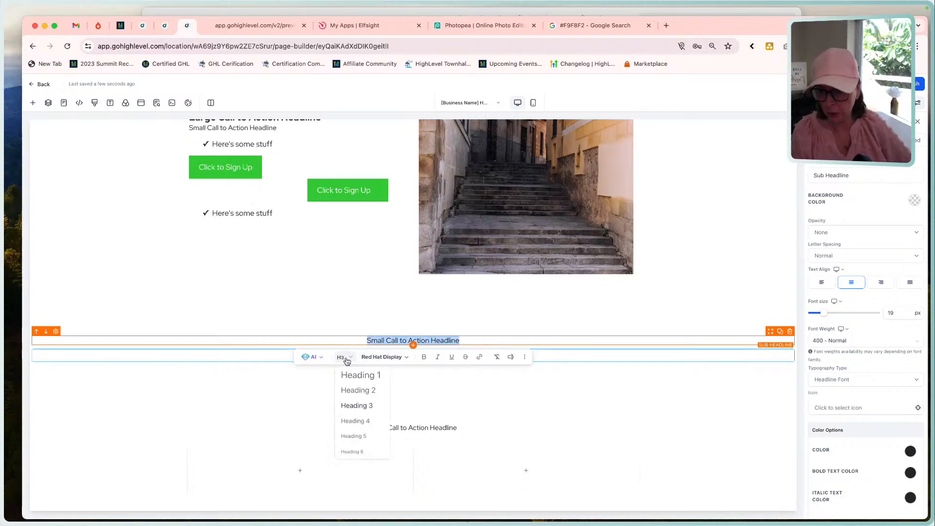
{"action": "left_click", "coordinate": [367, 390]}
{"action": "double_click", "coordinate": [419, 430]}
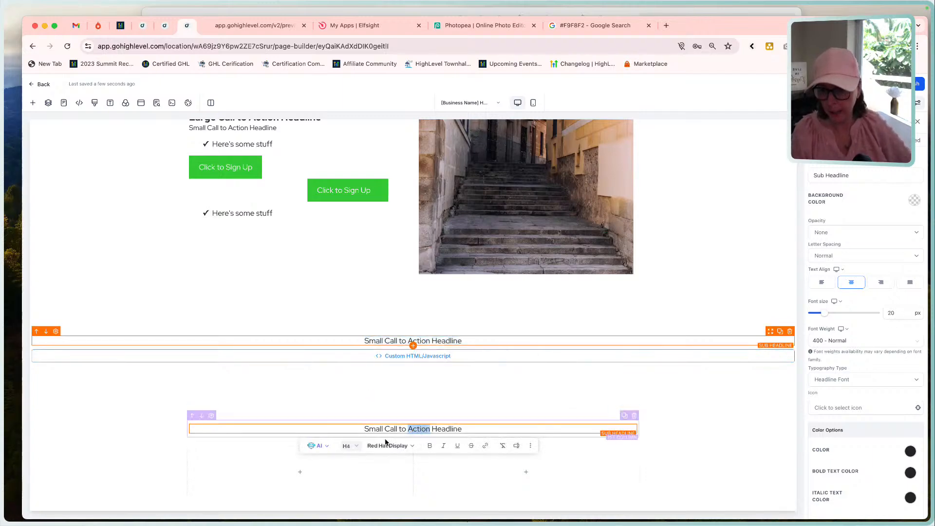
{"action": "left_click", "coordinate": [349, 446]}
{"action": "left_click", "coordinate": [363, 374]}
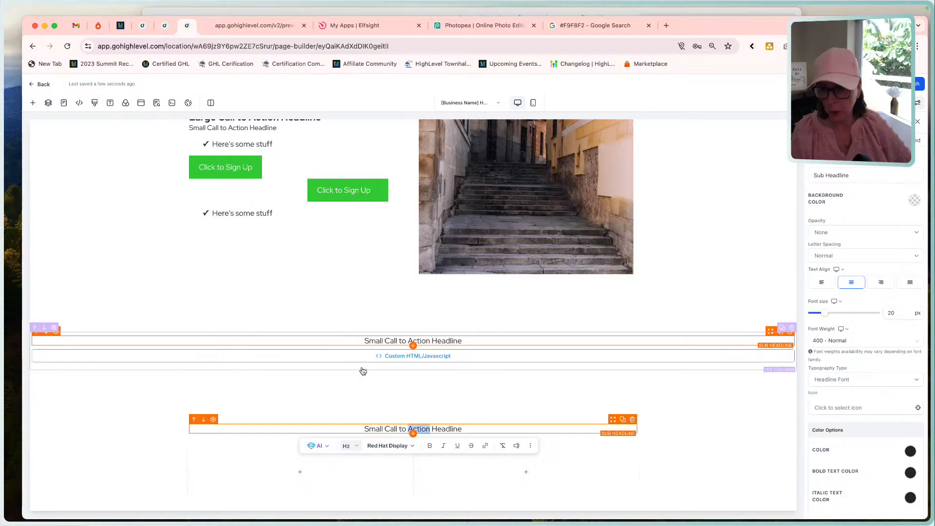
Add a second Sub-Headline below the first in the one-column row and set it to Heading 3.
{"action": "left_click", "coordinate": [413, 433]}
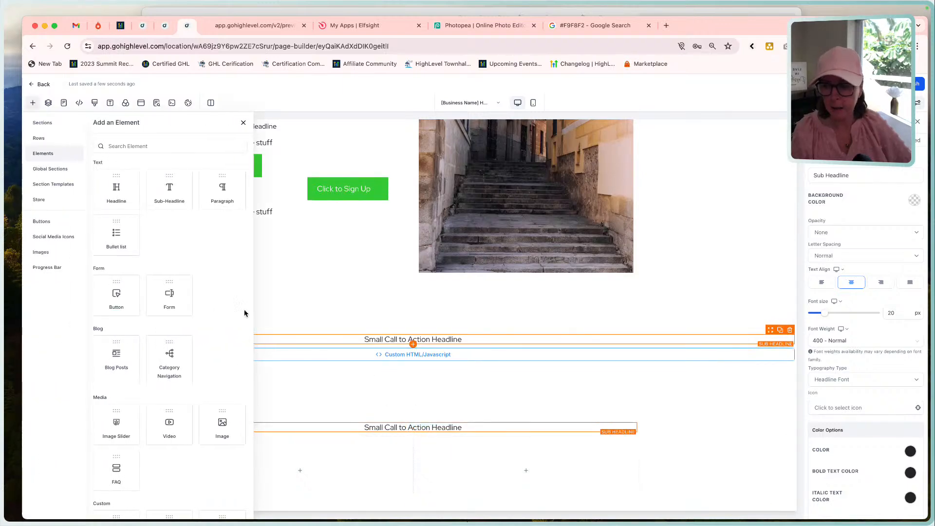
{"action": "left_click_drag", "start_coordinate": [182, 172], "coordinate": [376, 446]}
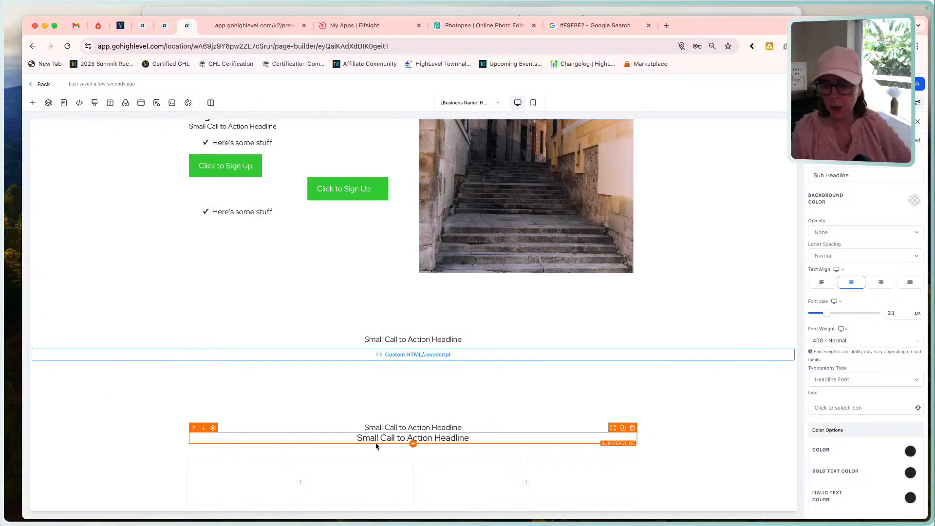
{"action": "triple_click", "coordinate": [401, 438]}
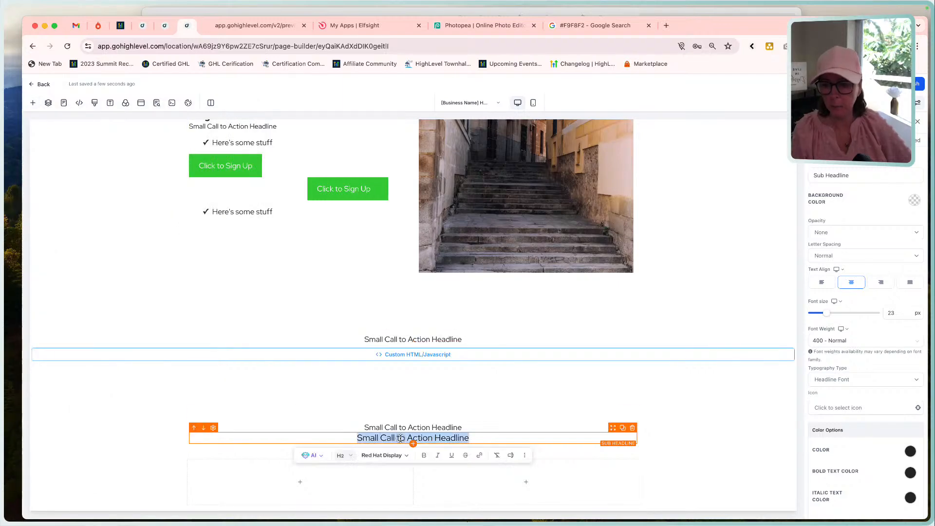
{"action": "left_click", "coordinate": [351, 456]}
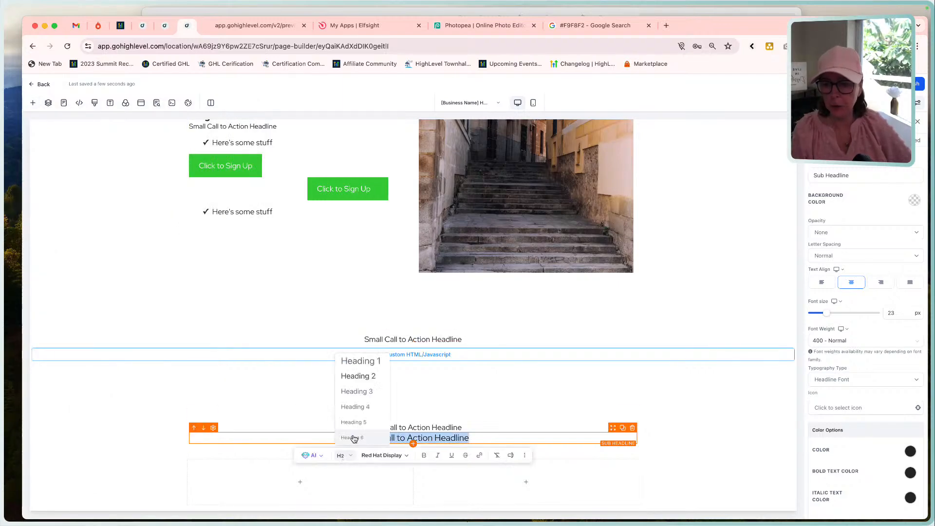
{"action": "left_click", "coordinate": [358, 391]}
{"action": "scroll", "coordinate": [445, 431], "scroll_direction": "down", "scroll_amount": 1}
{"action": "left_click", "coordinate": [501, 402]}
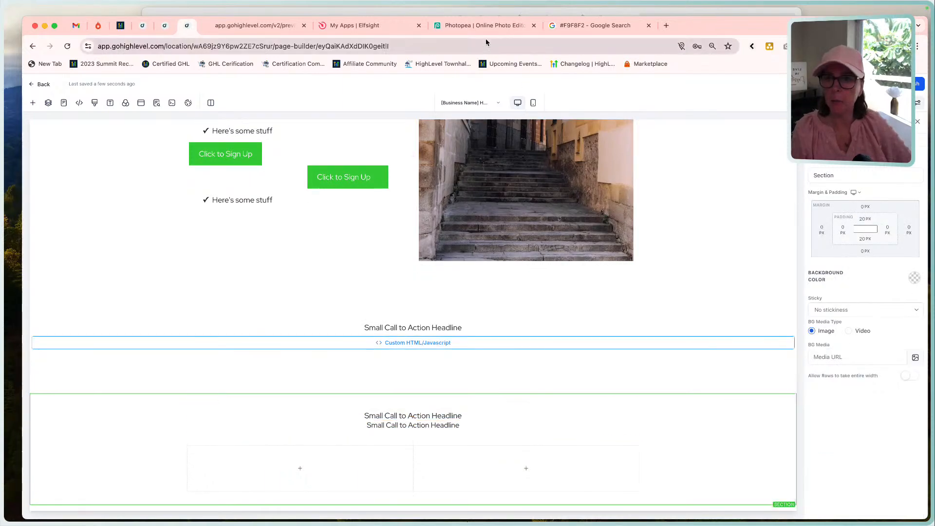
Check the mockup's Comparison heading, and in the page builder's one-column row set the upper sub-headline to Heading 3 and the lower to Heading 2.
{"action": "left_click", "coordinate": [500, 13]}
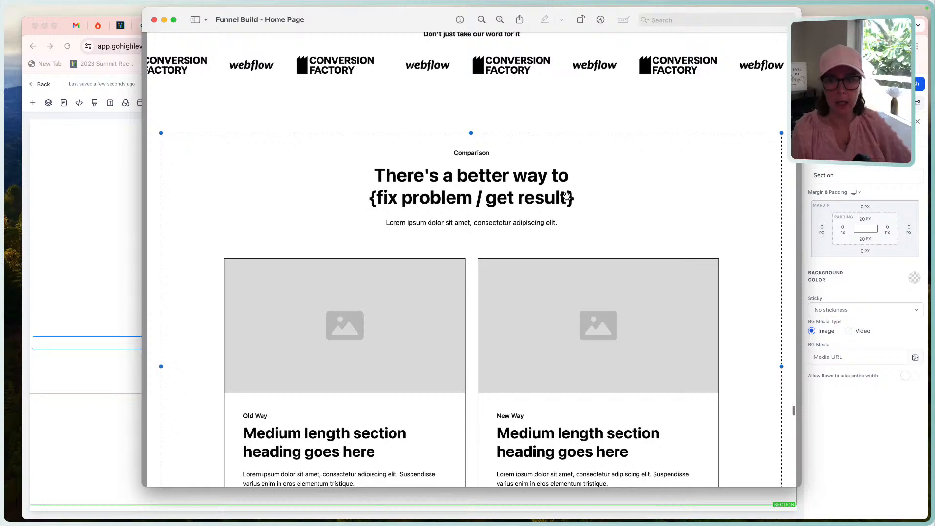
{"action": "left_click", "coordinate": [57, 186]}
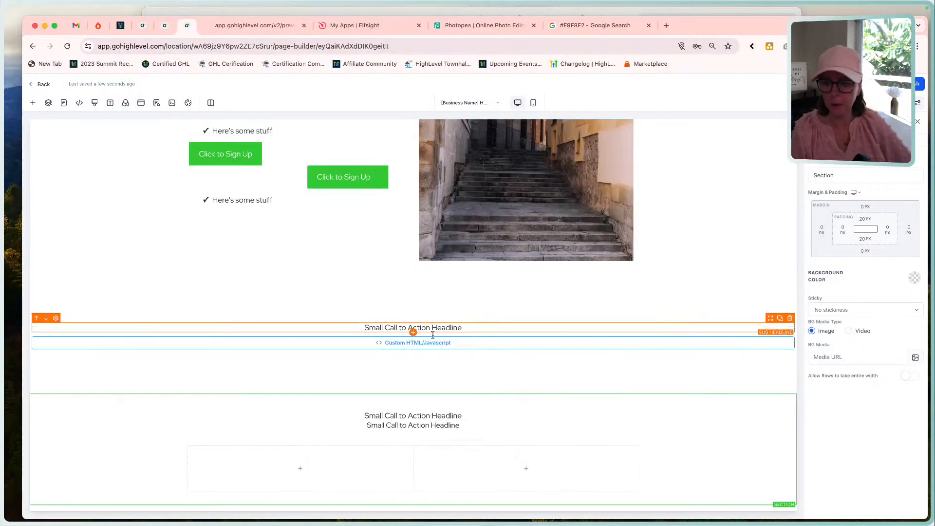
{"action": "left_click", "coordinate": [432, 413]}
{"action": "double_click", "coordinate": [432, 412]}
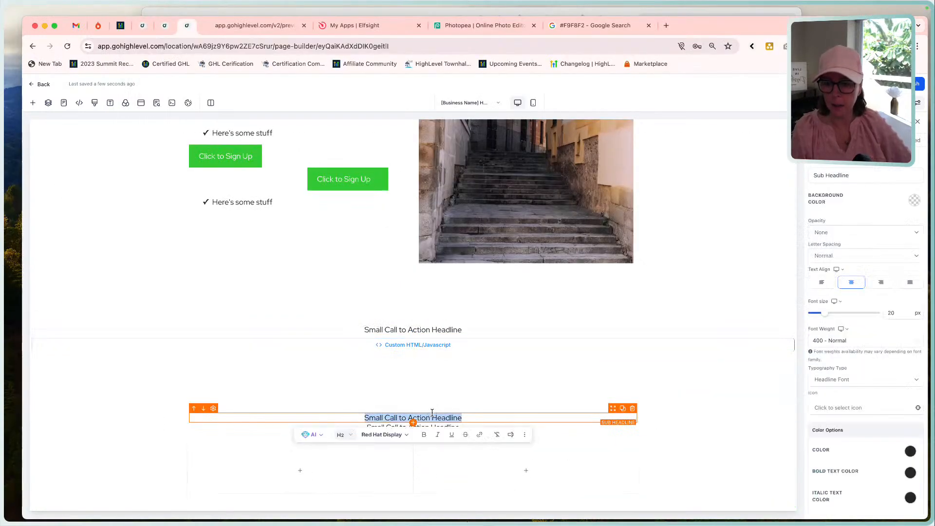
{"action": "left_click", "coordinate": [344, 435]}
{"action": "left_click", "coordinate": [369, 373]}
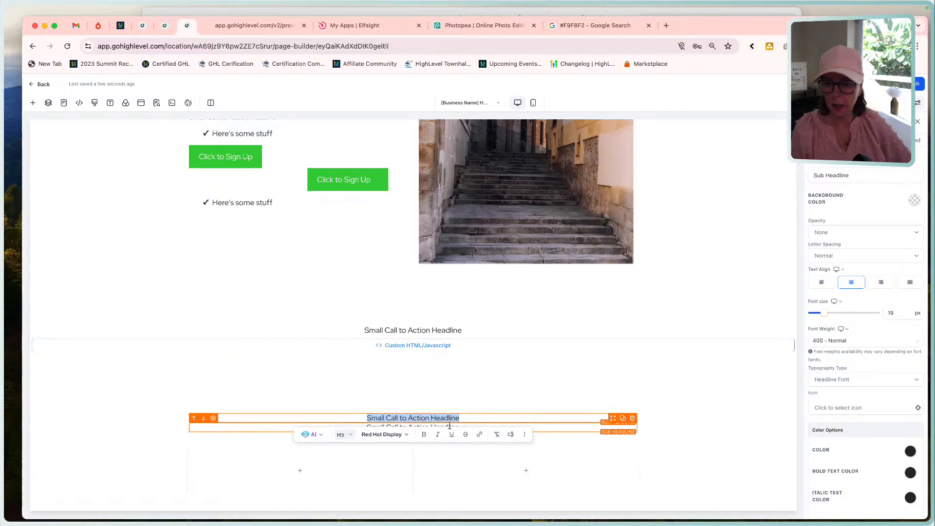
{"action": "triple_click", "coordinate": [412, 427]}
{"action": "left_click", "coordinate": [349, 444]}
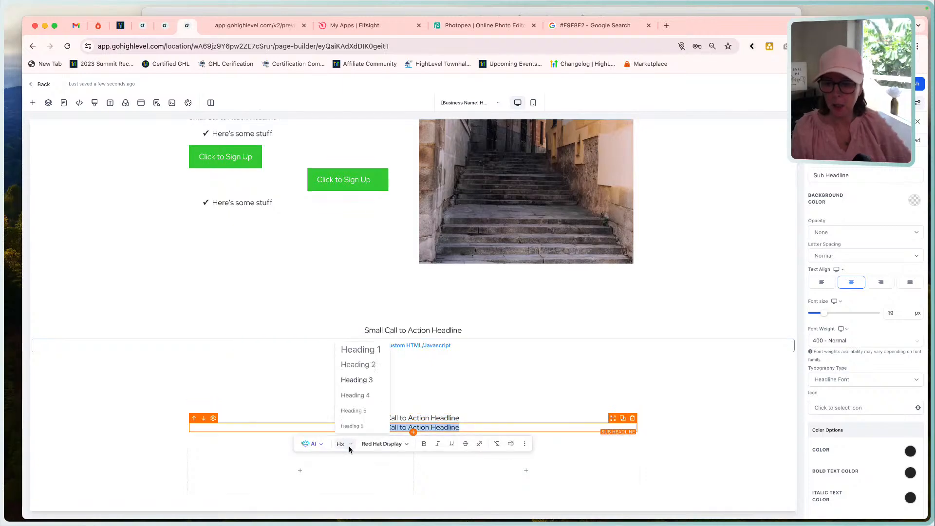
{"action": "left_click", "coordinate": [359, 365]}
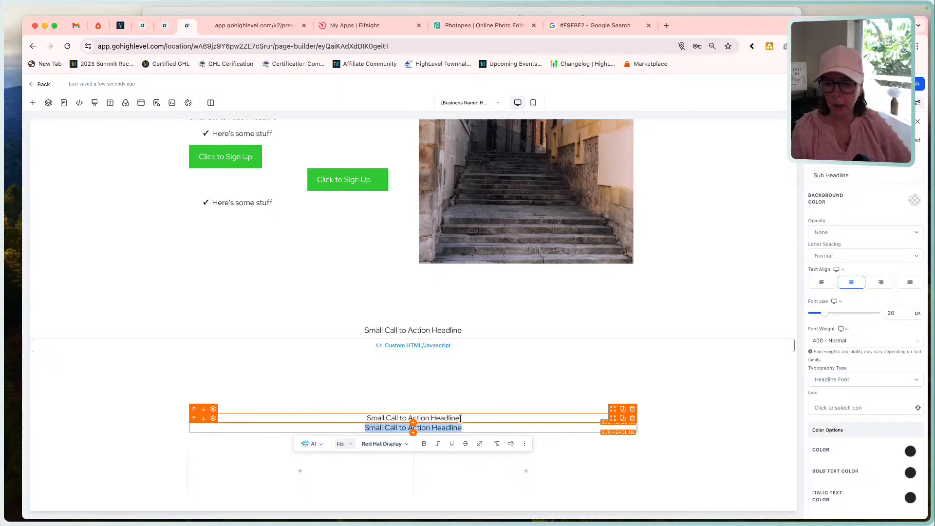
Duplicate the Heading 3 sub-headline in the one-column row and move the copy below the Heading 2 sub-headline.
{"action": "left_click", "coordinate": [460, 418]}
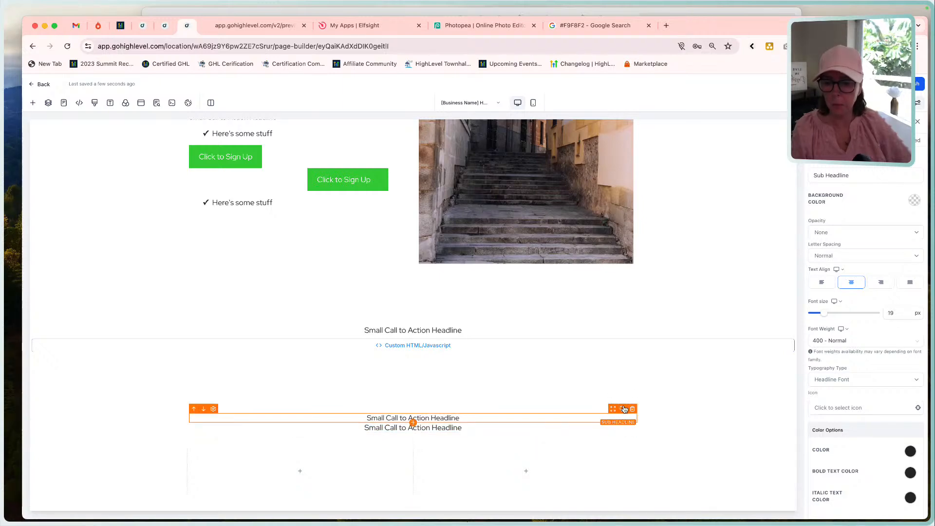
{"action": "left_click", "coordinate": [623, 408]}
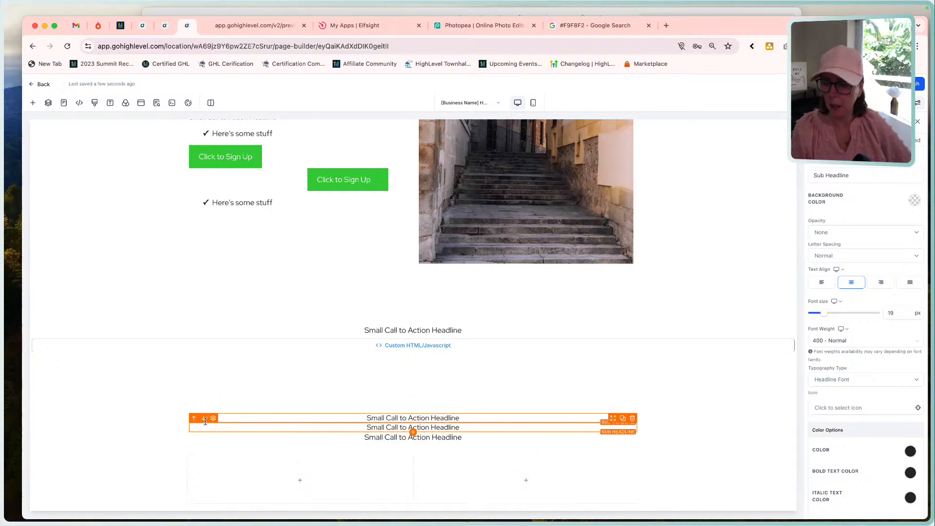
{"action": "left_click", "coordinate": [204, 419]}
{"action": "scroll", "coordinate": [340, 454], "scroll_direction": "down", "scroll_amount": 1}
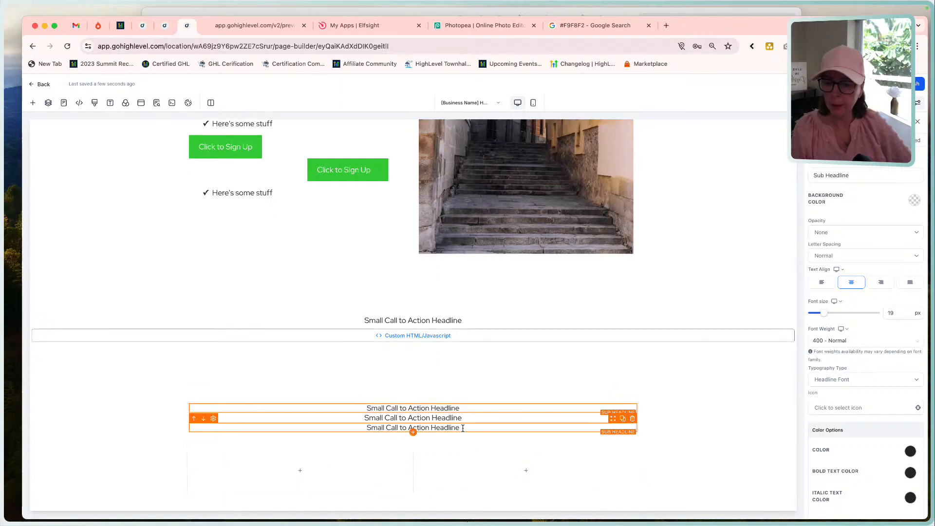
Check the text color and bold text color options of the lowest sub-headline in the one-column row.
{"action": "double_click", "coordinate": [481, 428]}
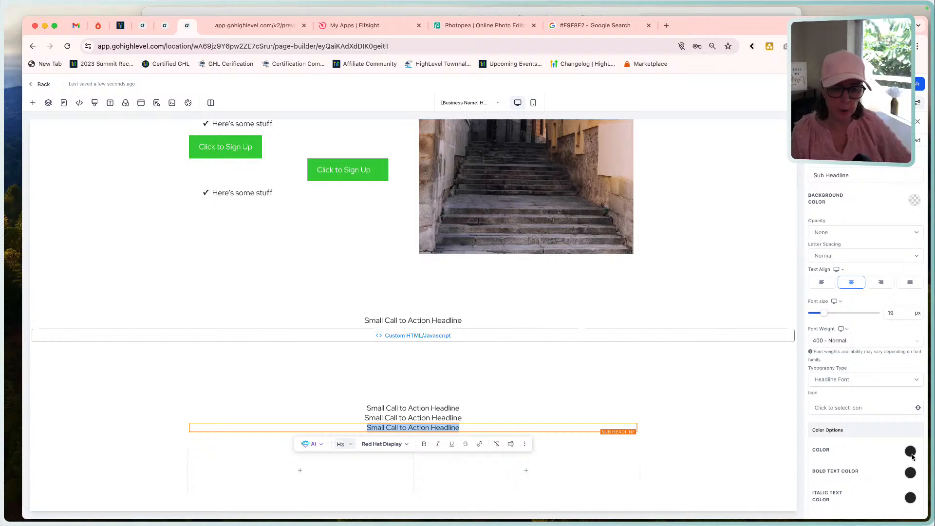
{"action": "left_click", "coordinate": [910, 450]}
{"action": "scroll", "coordinate": [869, 456], "scroll_direction": "down", "scroll_amount": 3}
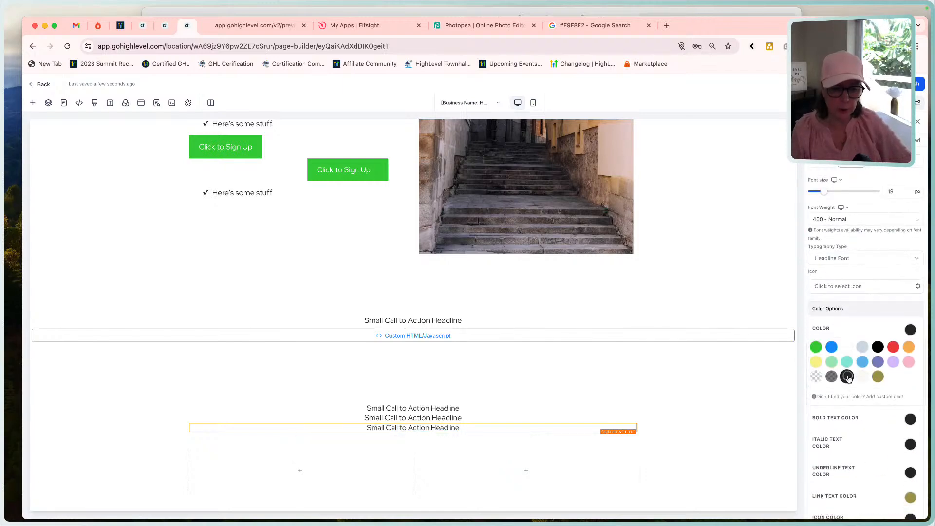
{"action": "left_click", "coordinate": [910, 331]}
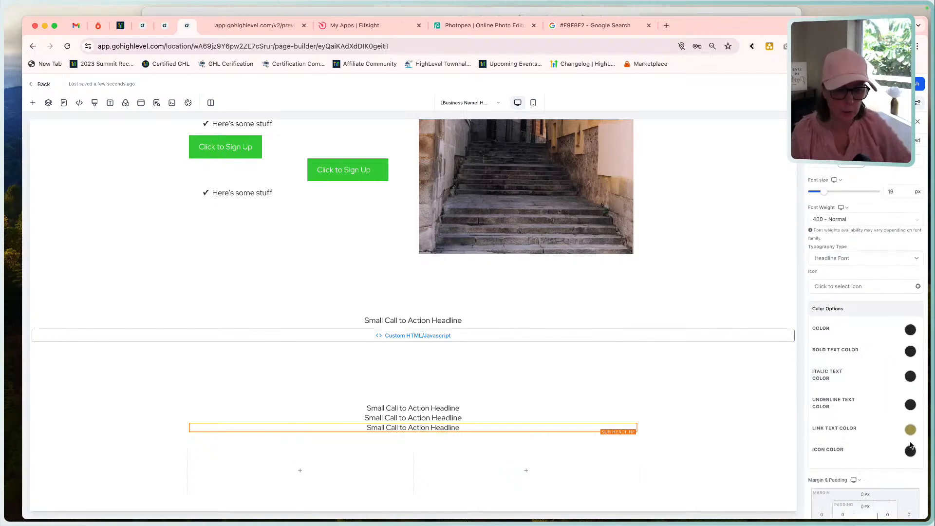
{"action": "left_click", "coordinate": [910, 351]}
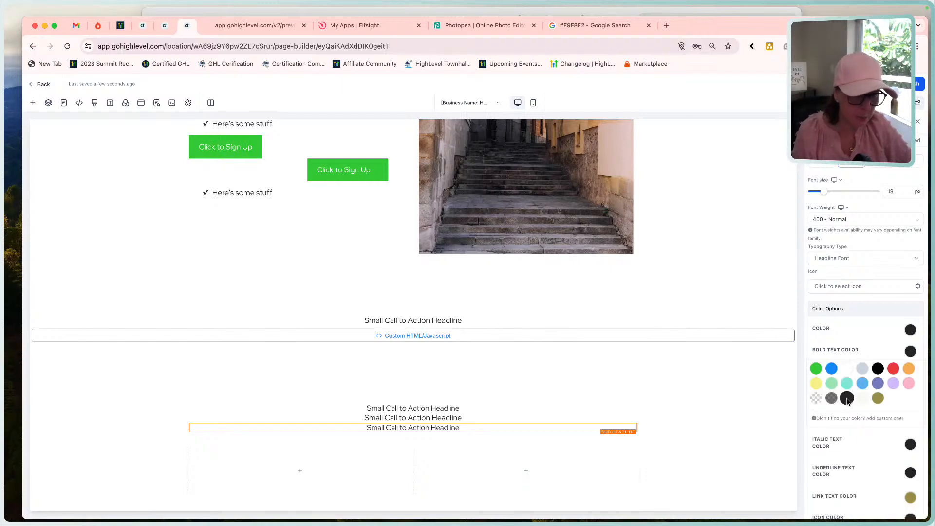
{"action": "left_click", "coordinate": [911, 352]}
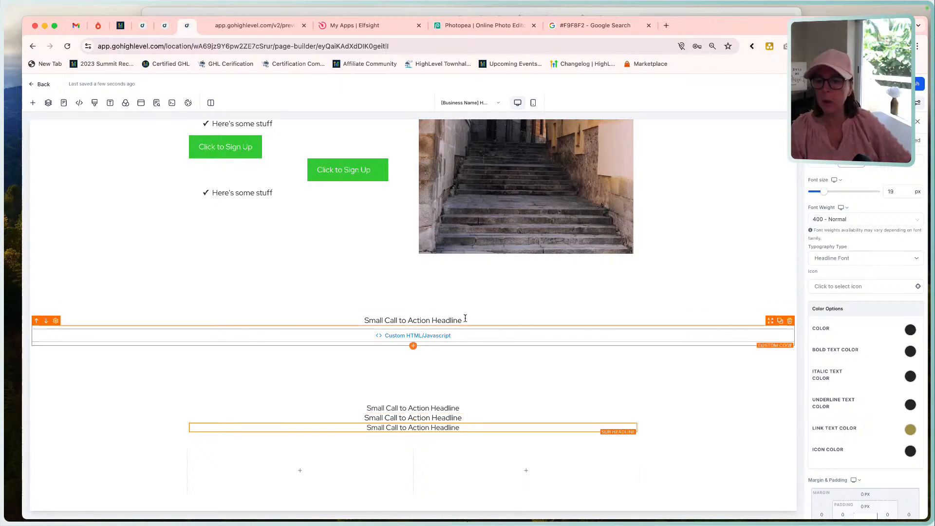
{"action": "scroll", "coordinate": [472, 332], "scroll_direction": "up", "scroll_amount": 5}
{"action": "scroll", "coordinate": [472, 332], "scroll_direction": "down", "scroll_amount": 5}
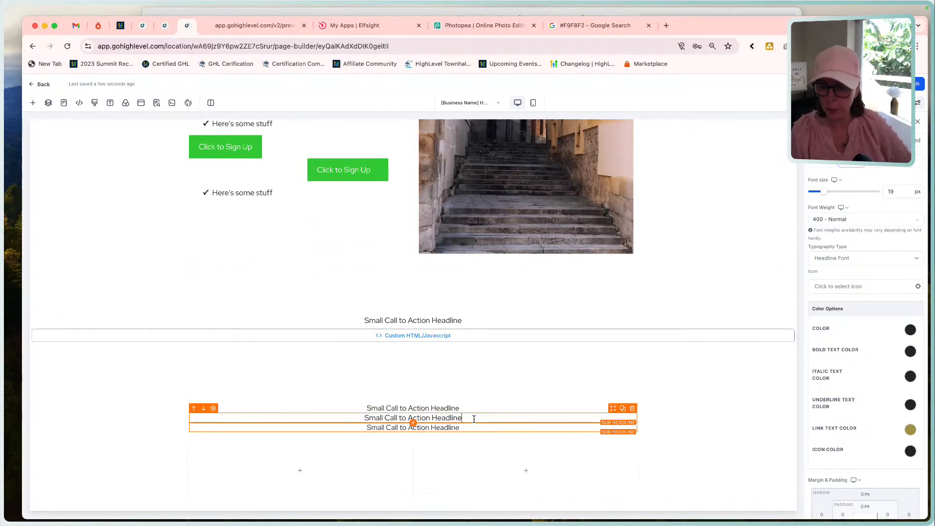
Set the font size of the middle Heading 2 sub-headline in the one-column row to 50 px.
{"action": "double_click", "coordinate": [474, 417]}
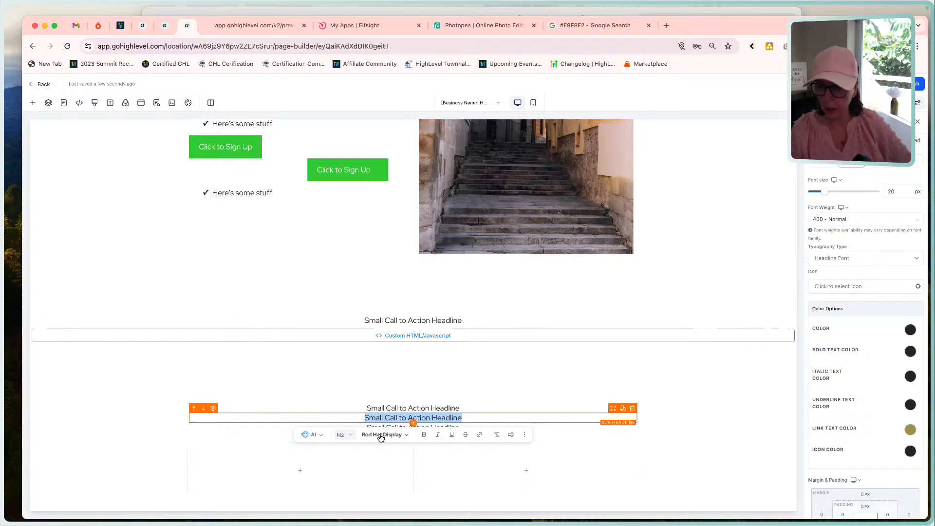
{"action": "scroll", "coordinate": [860, 355], "scroll_direction": "up", "scroll_amount": 4}
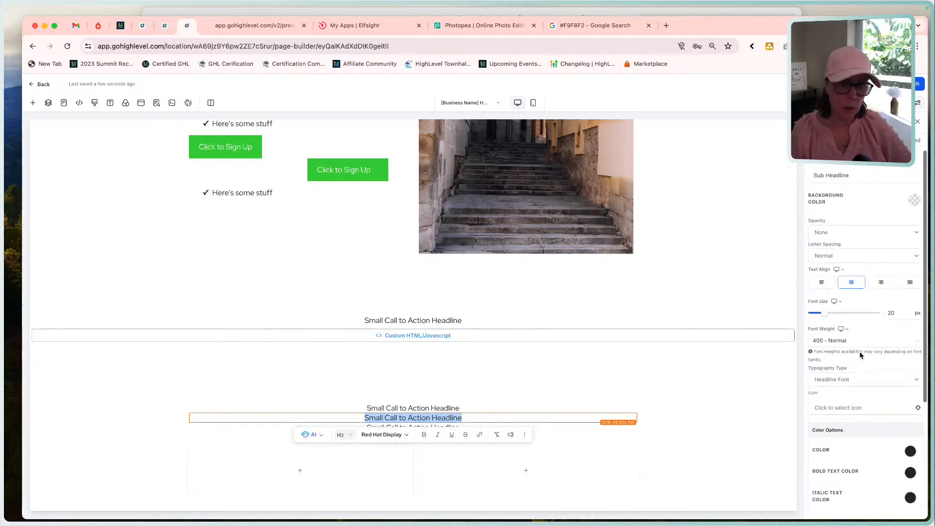
{"action": "left_click_drag", "start_coordinate": [824, 313], "coordinate": [844, 313]}
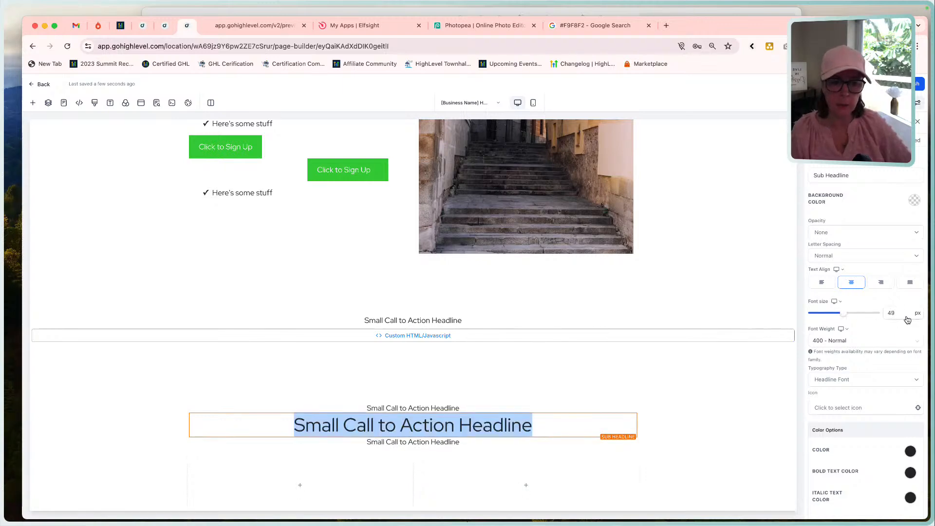
{"action": "left_click", "coordinate": [875, 313]}
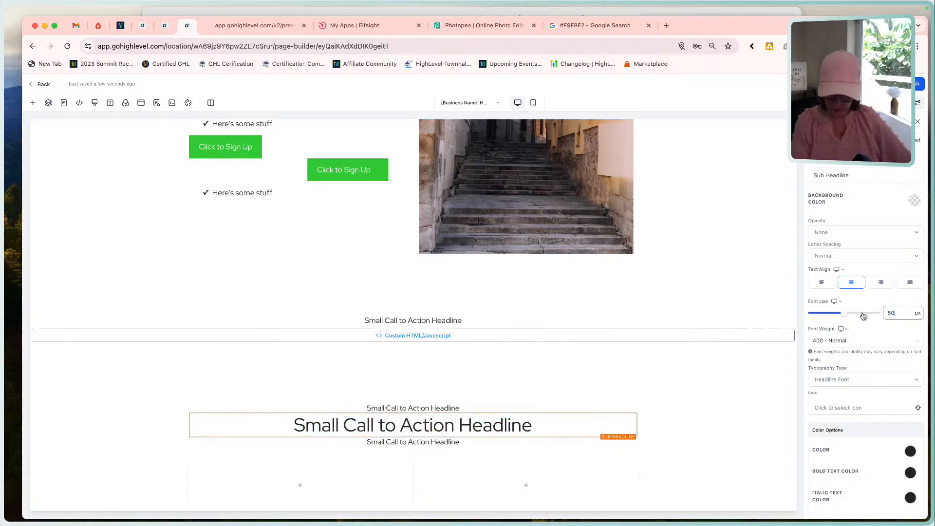
{"action": "key", "text": "Tab"}
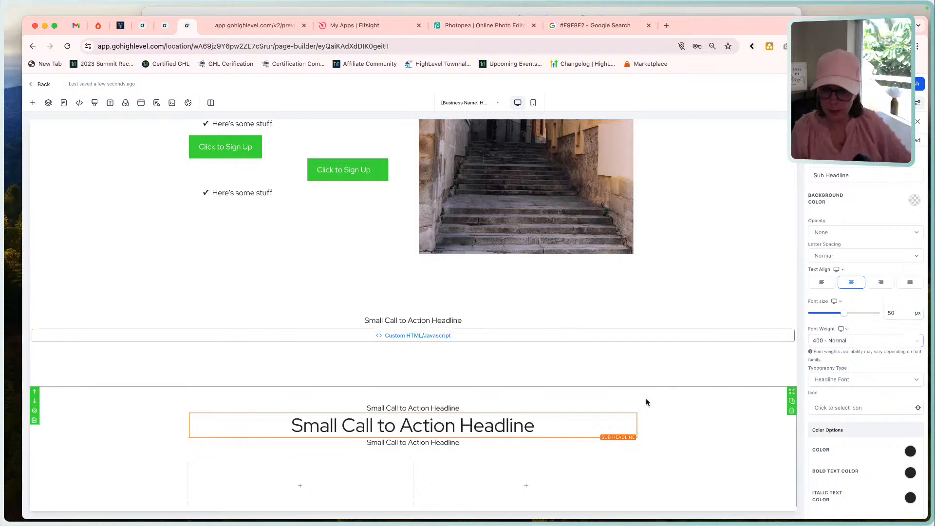
{"action": "scroll", "coordinate": [687, 387], "scroll_direction": "down", "scroll_amount": 1}
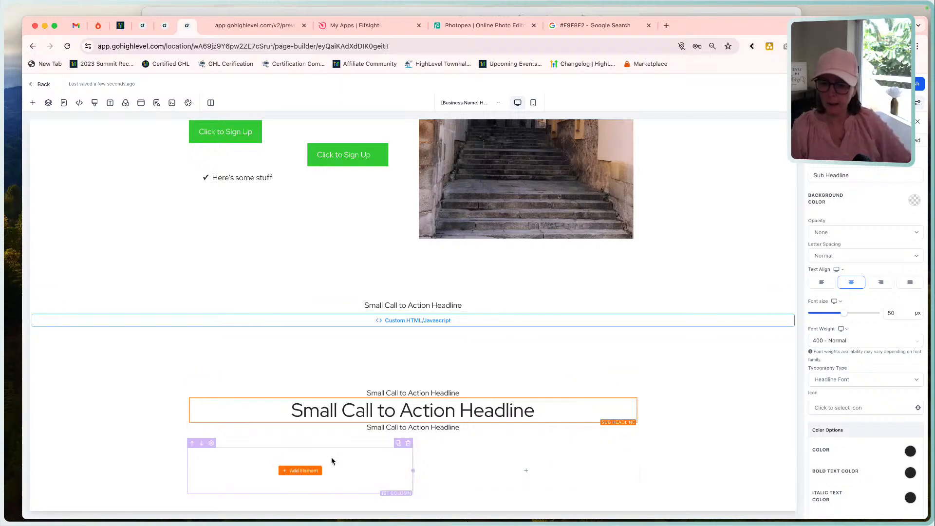
Measure the New Way image placeholder in the Comparison section of the Funnel Build - Home Page mockup, and return to the page builder.
{"action": "left_click", "coordinate": [585, 11]}
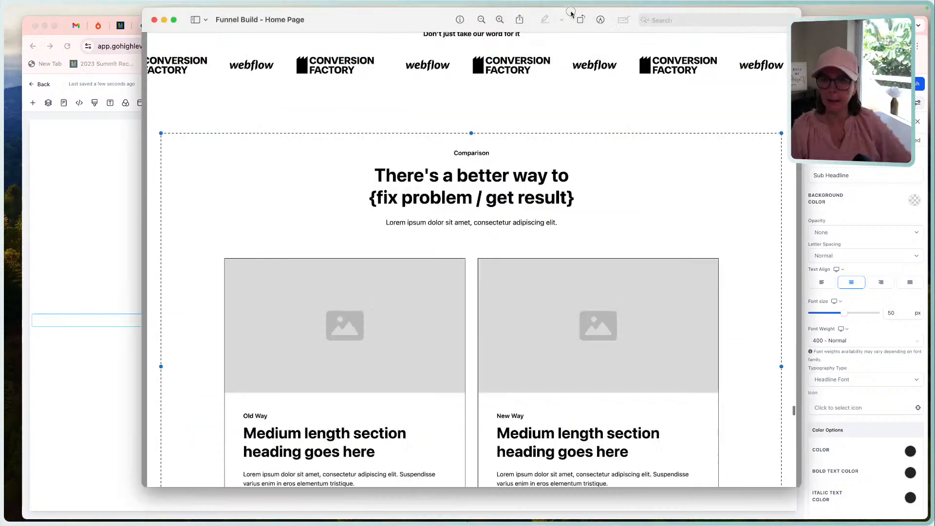
{"action": "scroll", "coordinate": [485, 214], "scroll_direction": "down", "scroll_amount": 3}
{"action": "scroll", "coordinate": [580, 286], "scroll_direction": "down", "scroll_amount": 3}
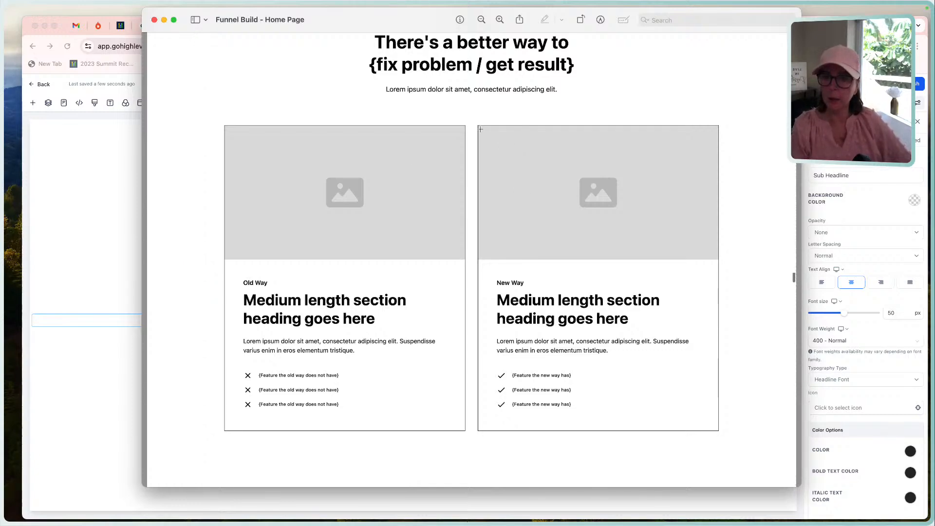
{"action": "left_click_drag", "start_coordinate": [478, 126], "coordinate": [718, 259]}
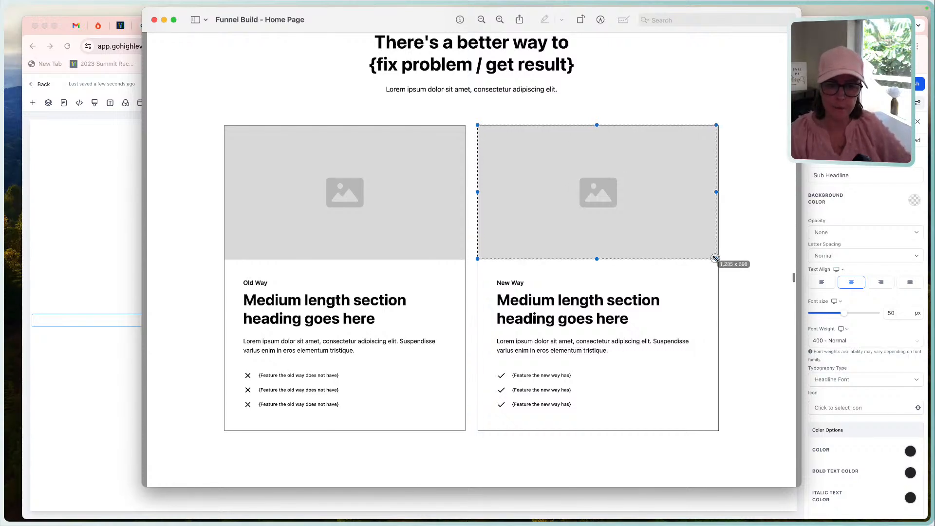
{"action": "left_click_drag", "start_coordinate": [714, 257], "coordinate": [717, 260]}
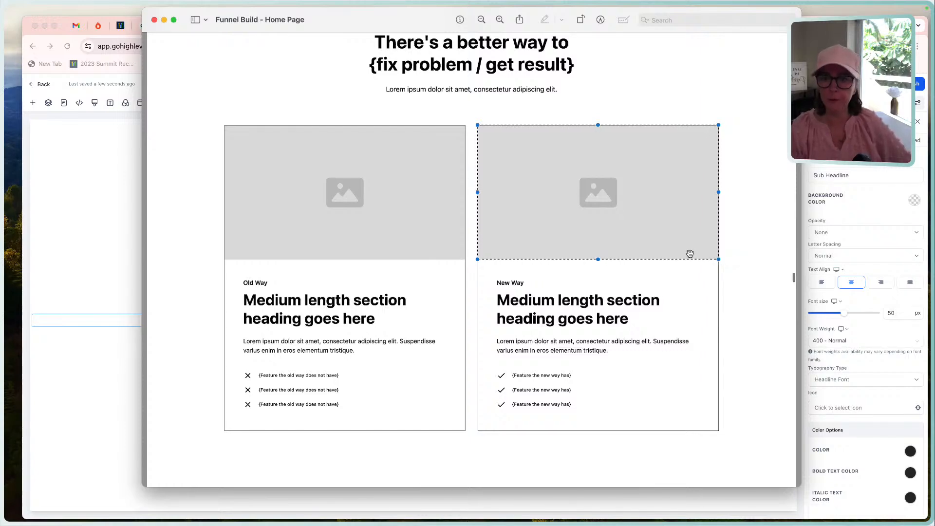
{"action": "left_click", "coordinate": [87, 249]}
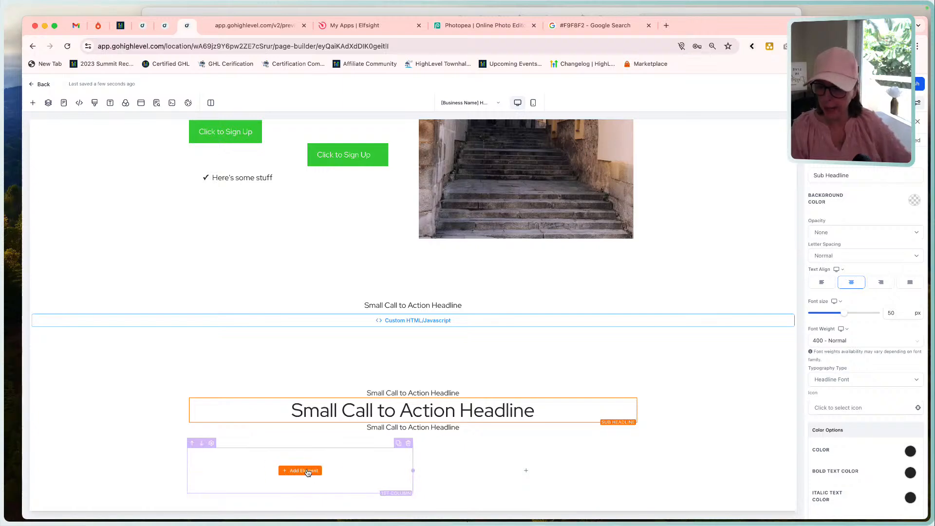
Add an Image element to the first column of the two-column row and place a duplicate of it in the second column.
{"action": "left_click", "coordinate": [300, 470]}
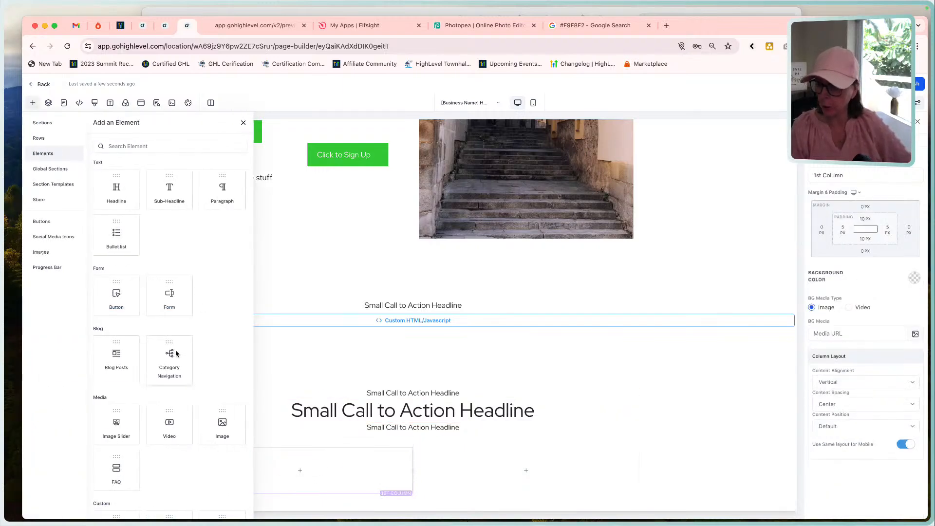
{"action": "scroll", "coordinate": [176, 354], "scroll_direction": "down", "scroll_amount": 5}
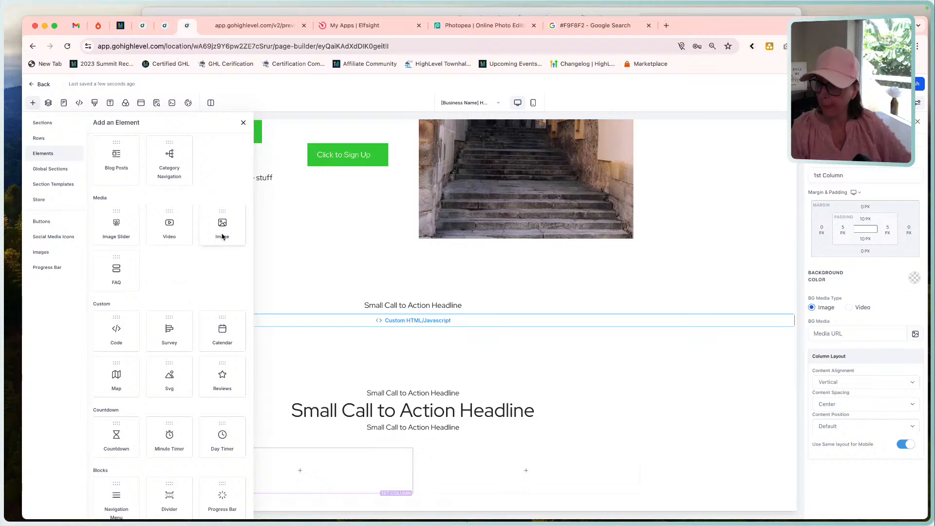
{"action": "left_click", "coordinate": [222, 232]}
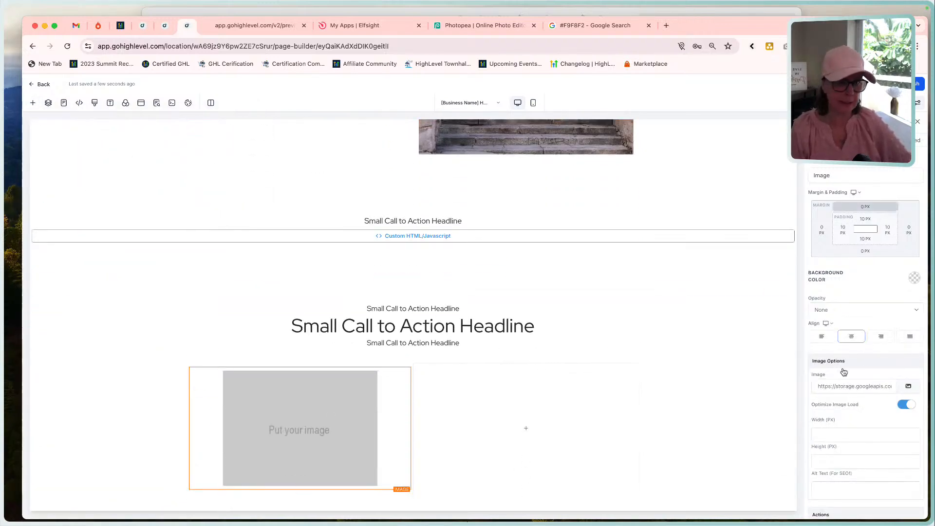
{"action": "scroll", "coordinate": [845, 373], "scroll_direction": "down", "scroll_amount": 3}
{"action": "scroll", "coordinate": [837, 404], "scroll_direction": "up", "scroll_amount": 3}
{"action": "scroll", "coordinate": [837, 403], "scroll_direction": "down", "scroll_amount": 3}
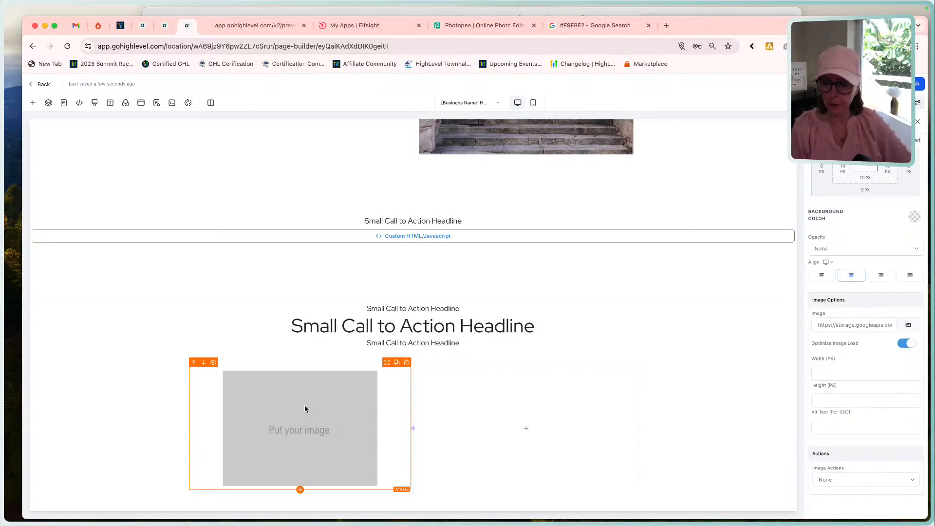
{"action": "left_click", "coordinate": [394, 363]}
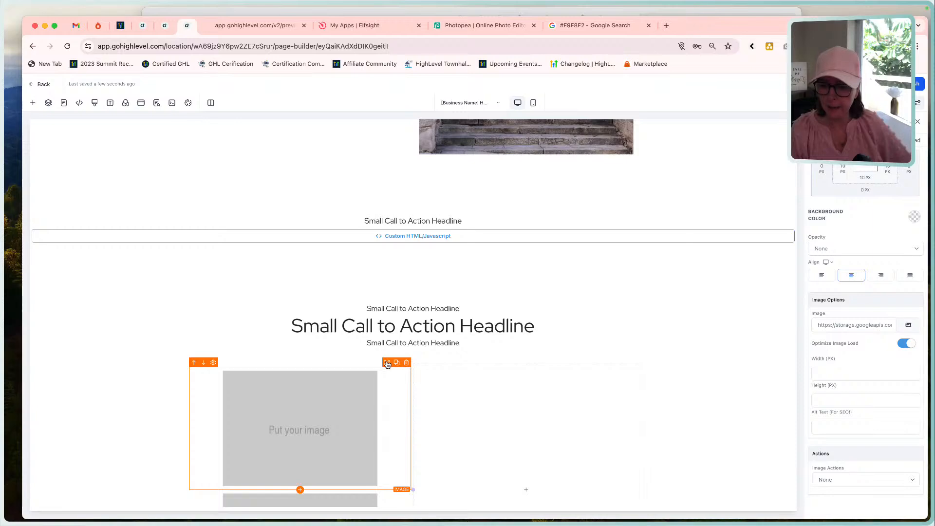
{"action": "left_click_drag", "start_coordinate": [387, 363], "coordinate": [588, 399]}
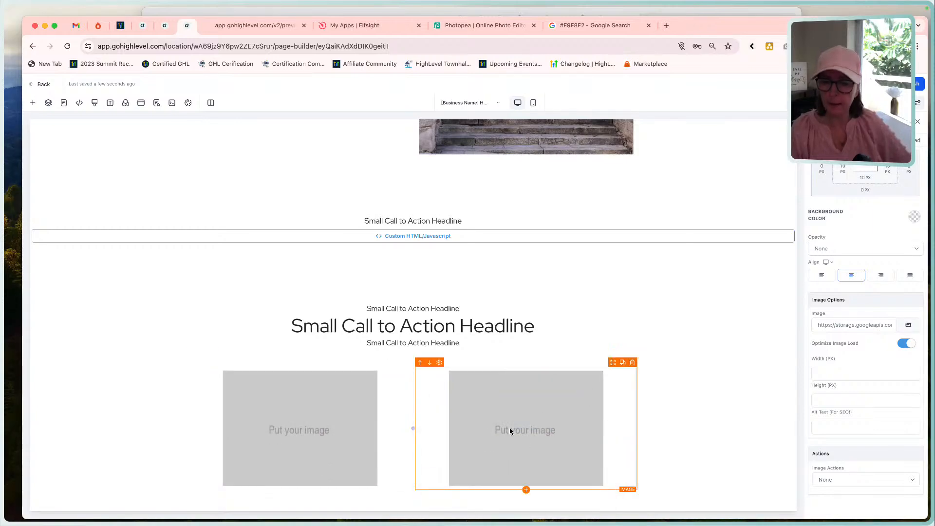
Go back to the mockup, re-measure the New Way image area with a fresh selection, and return to the page builder.
{"action": "left_click", "coordinate": [696, 10]}
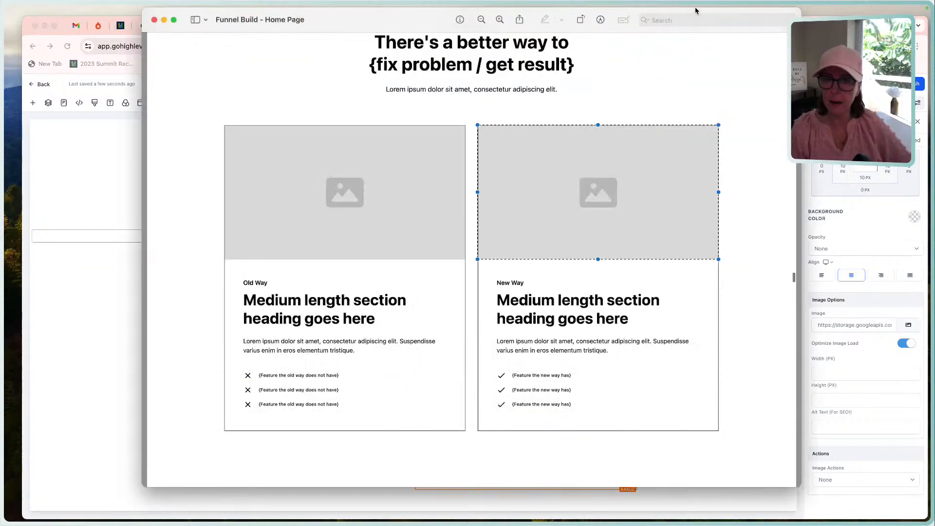
{"action": "left_click", "coordinate": [432, 125]}
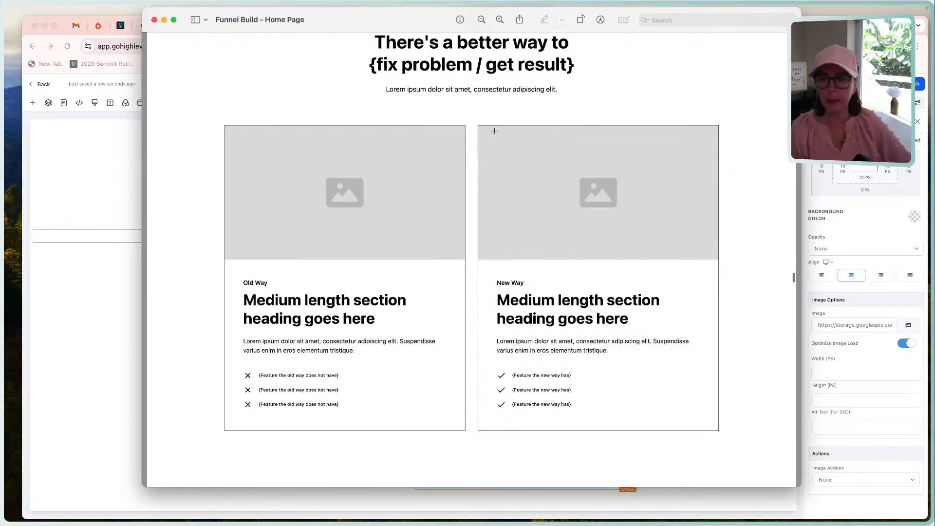
{"action": "left_click_drag", "start_coordinate": [478, 126], "coordinate": [719, 260]}
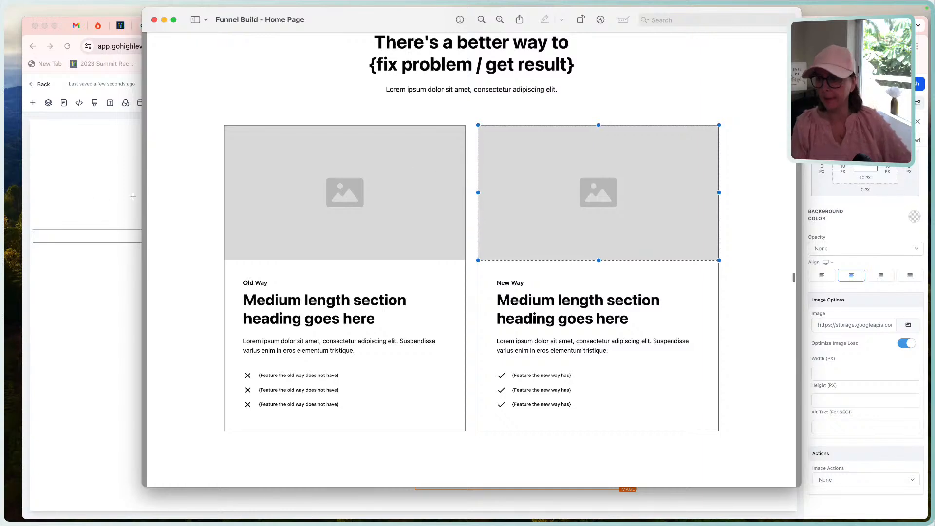
{"action": "left_click", "coordinate": [91, 192]}
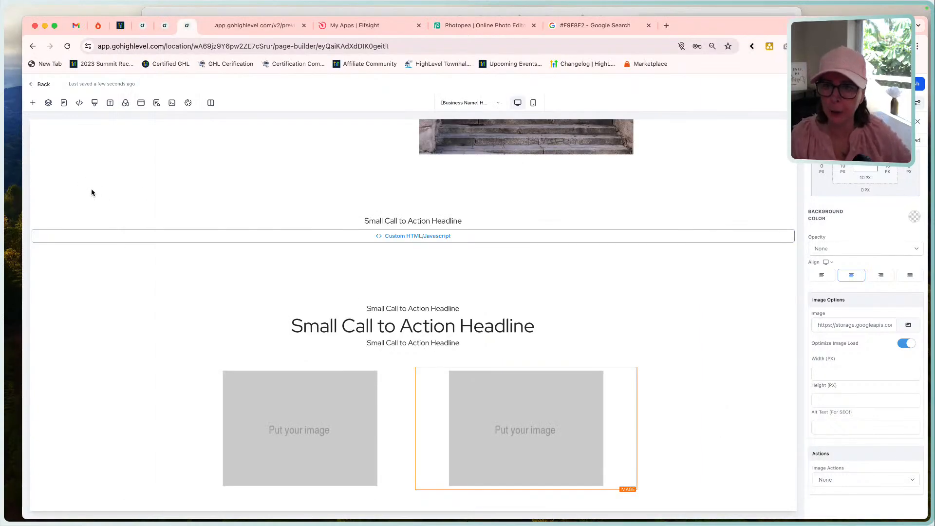
Switch to Photopea, close the staircase image, and open pexels-nati-87264186-26699774.jpg from the Downloads folder.
{"action": "left_click", "coordinate": [472, 25]}
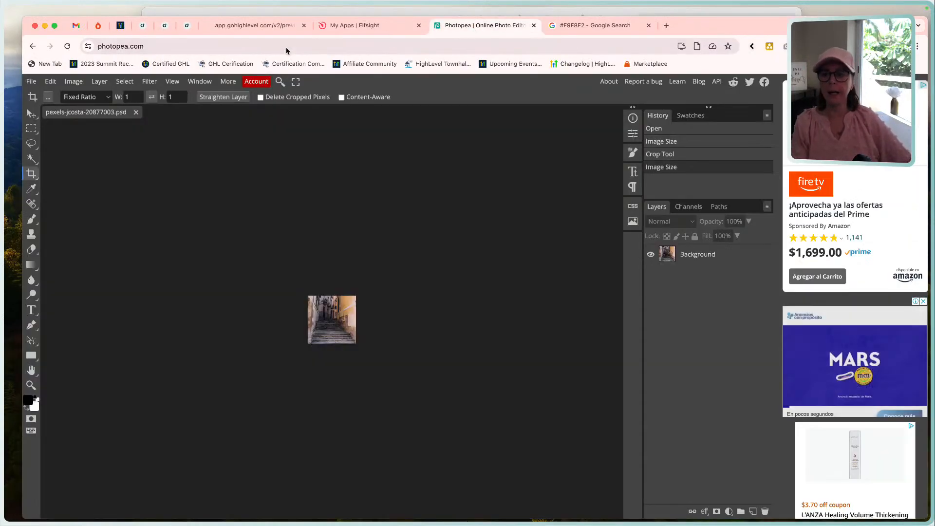
{"action": "left_click", "coordinate": [136, 113]}
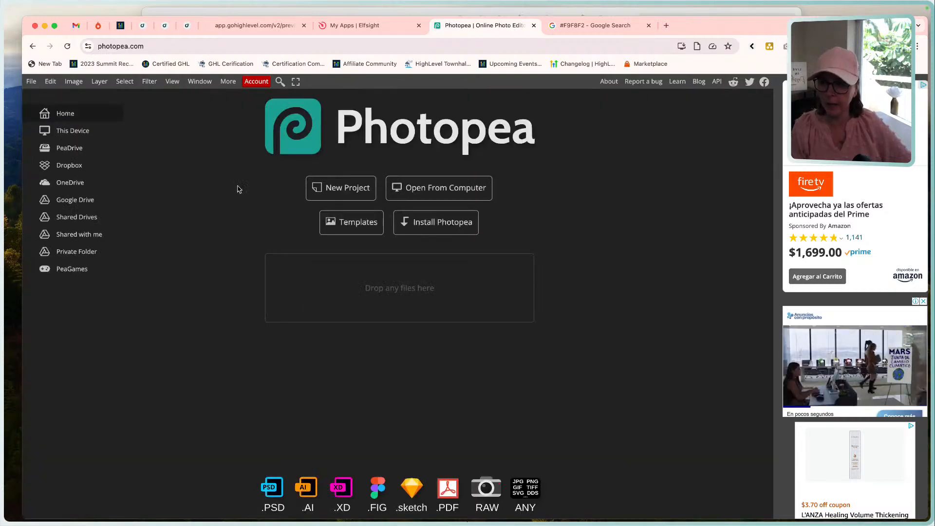
{"action": "left_click", "coordinate": [460, 192]}
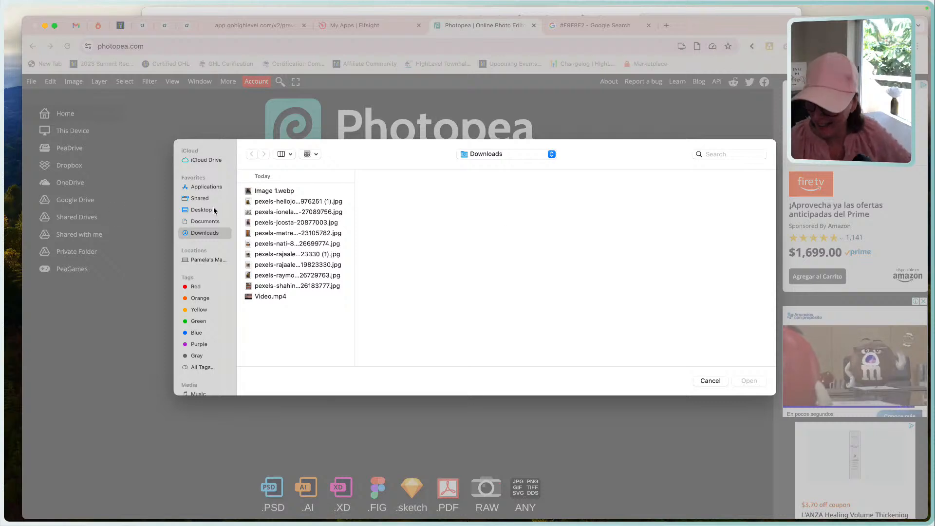
{"action": "double_click", "coordinate": [273, 244]}
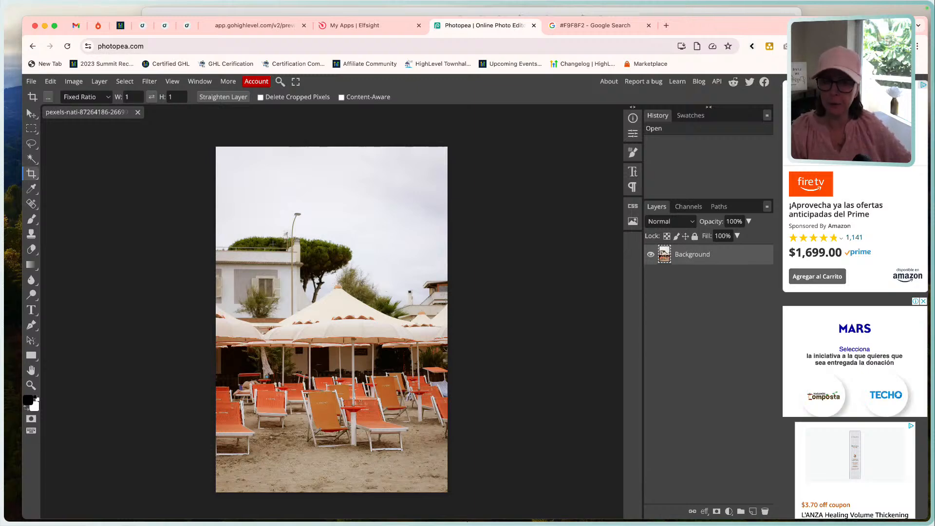
Start a fixed-ratio crop on the beach umbrella photo with a width of 1250 and a height of 700.
{"action": "left_click", "coordinate": [37, 179]}
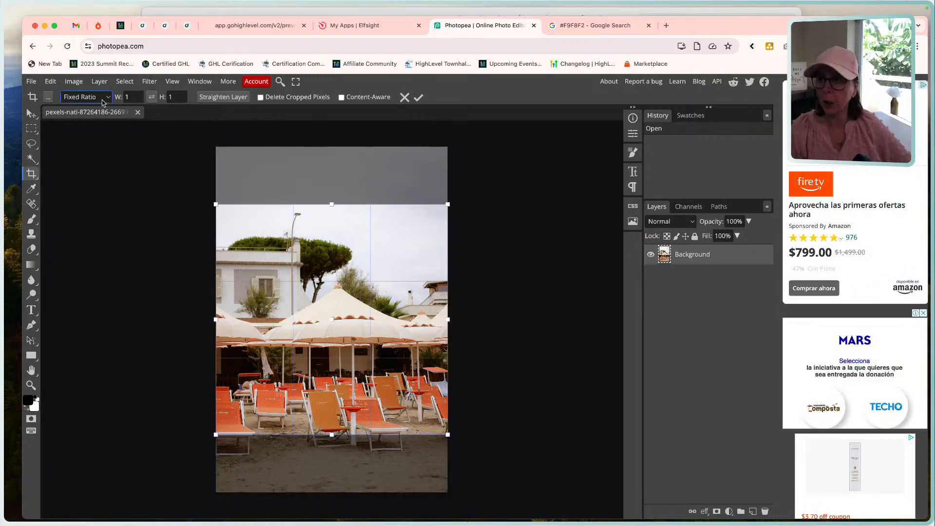
{"action": "left_click", "coordinate": [132, 100]}
{"action": "left_click_drag", "start_coordinate": [132, 99], "coordinate": [117, 99]}
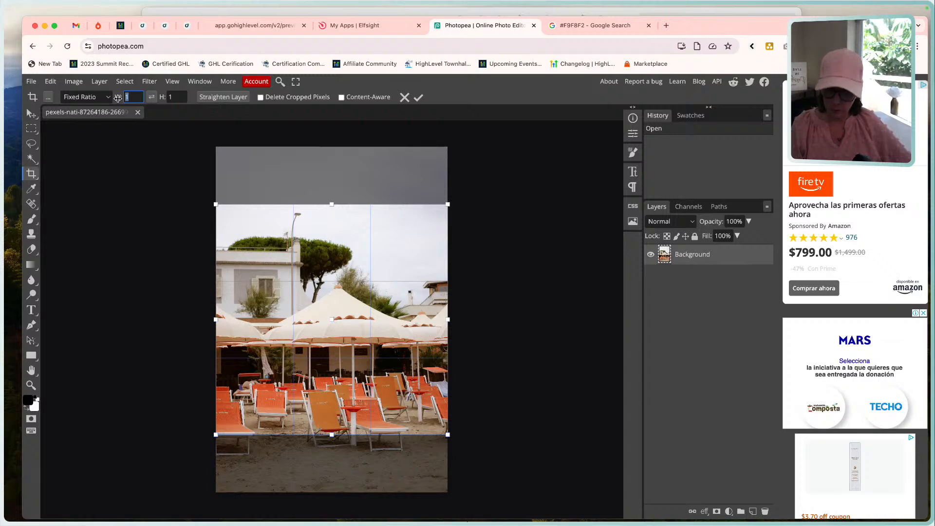
{"action": "type", "text": "1250"}
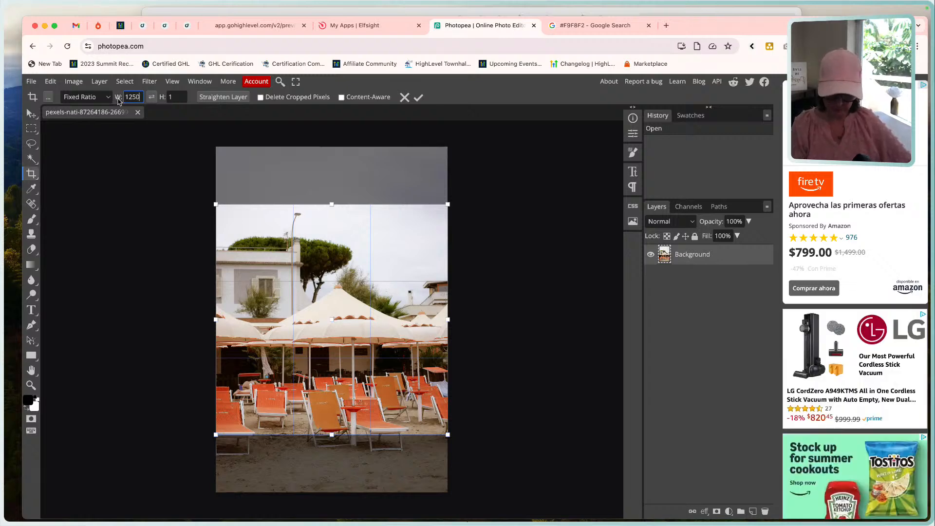
{"action": "key", "text": "Tab"}
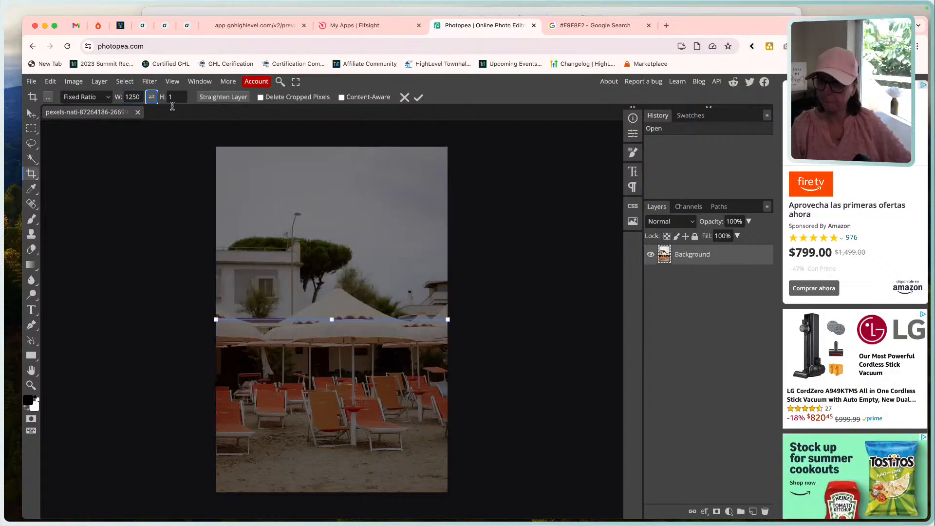
{"action": "left_click_drag", "start_coordinate": [181, 97], "coordinate": [165, 97]}
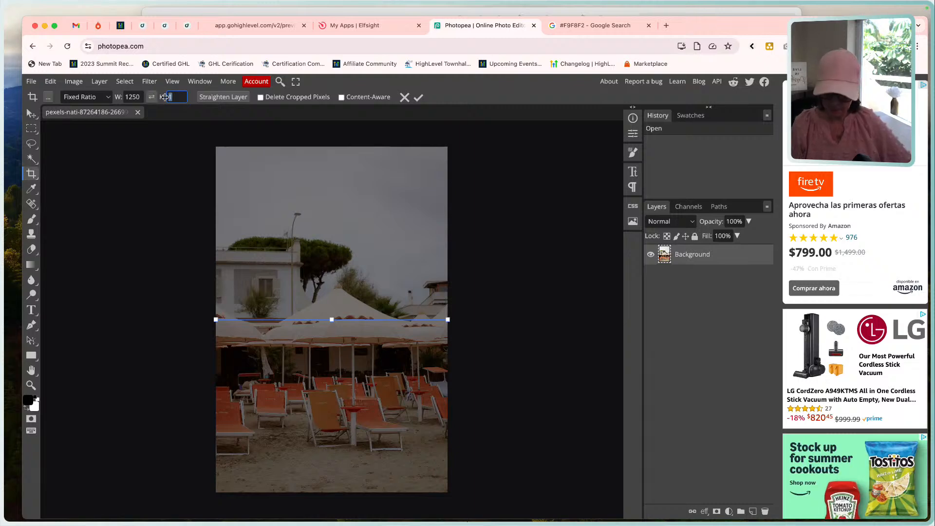
{"action": "type", "text": "700"}
{"action": "key", "text": "Tab"}
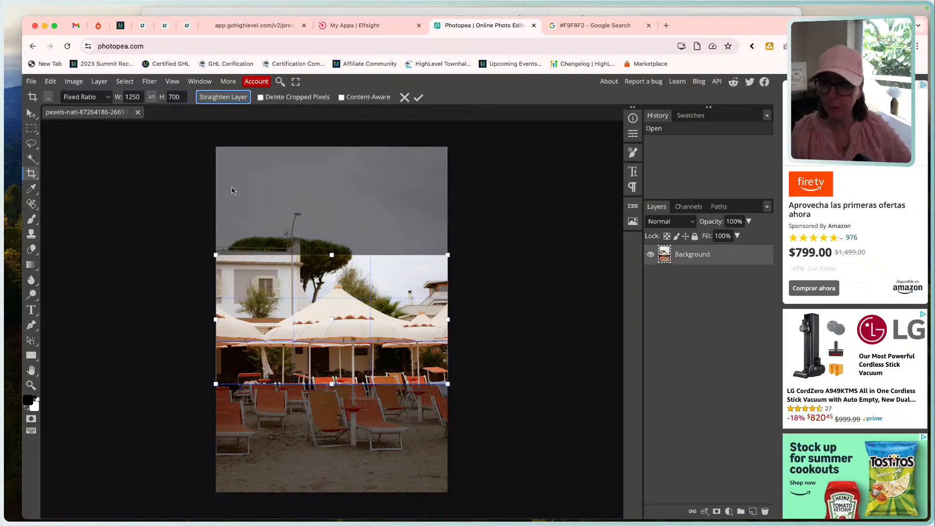
{"action": "left_click", "coordinate": [74, 82]}
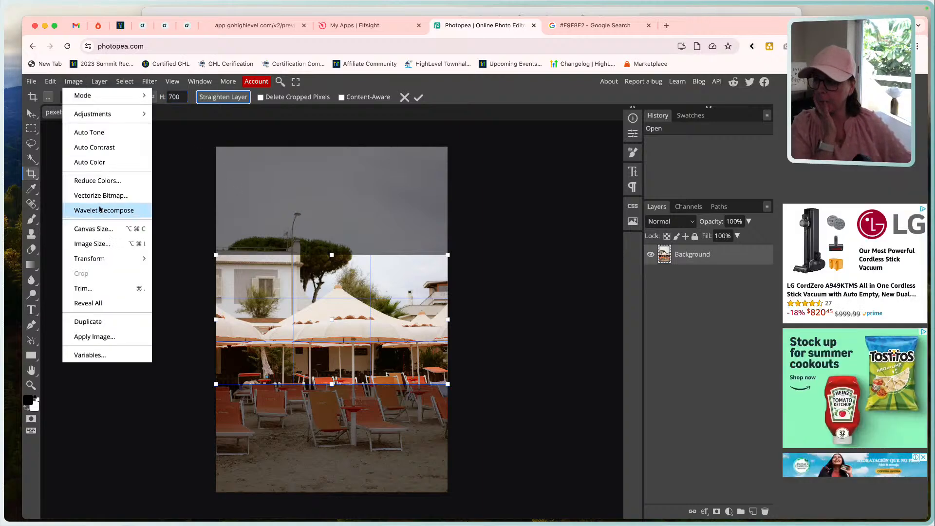
{"action": "left_click", "coordinate": [104, 243]}
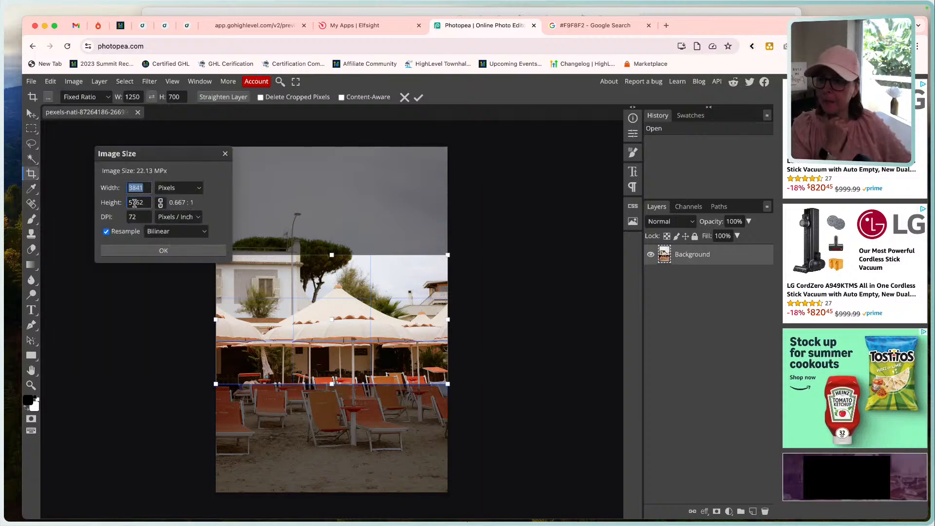
{"action": "left_click", "coordinate": [225, 154]}
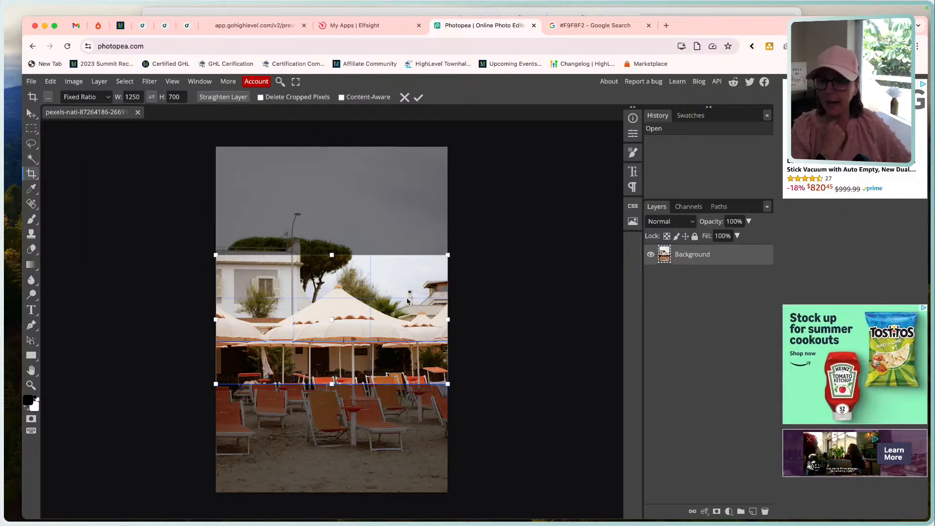
Move the crop frame up over the house, tree and umbrella tops, and apply the crop.
{"action": "left_click_drag", "start_coordinate": [407, 300], "coordinate": [401, 241]}
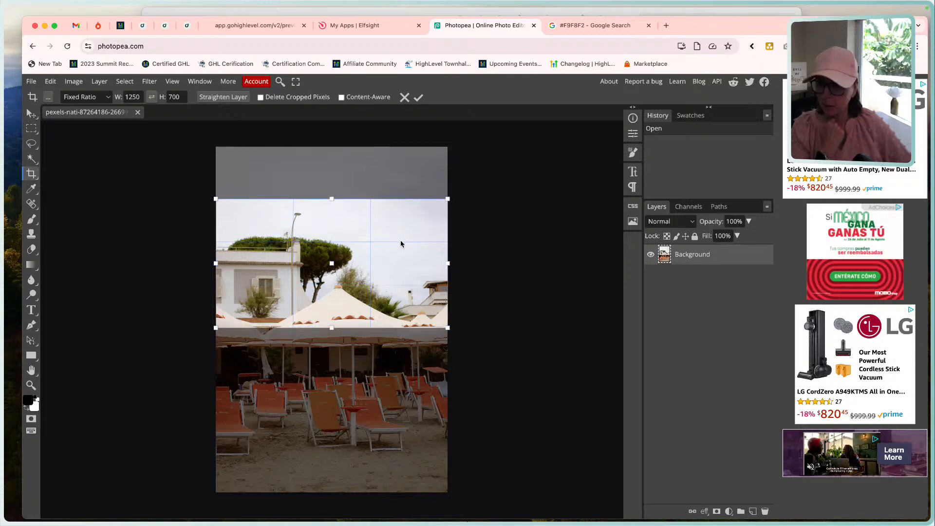
{"action": "left_click", "coordinate": [418, 97]}
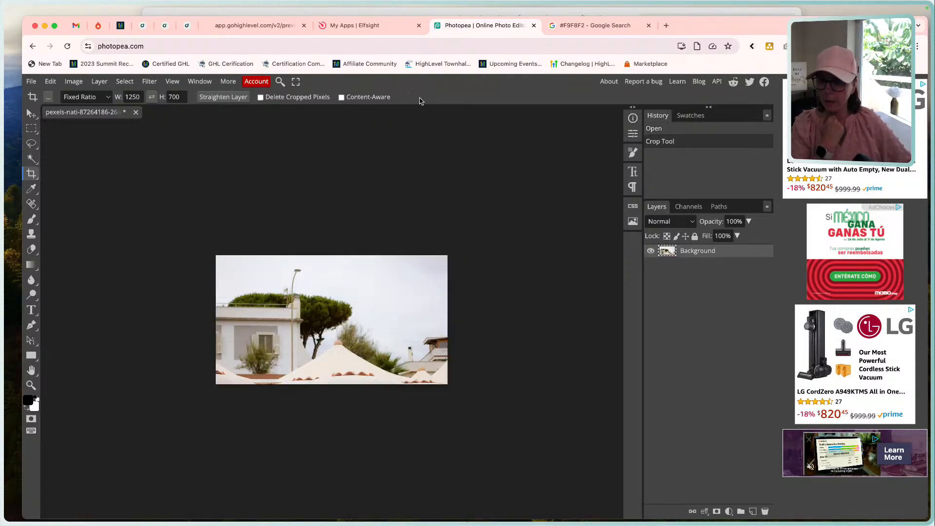
Export the cropped beach photo as a WebP named Image 2 at 1250 px wide, and close the document.
{"action": "left_click", "coordinate": [31, 81]}
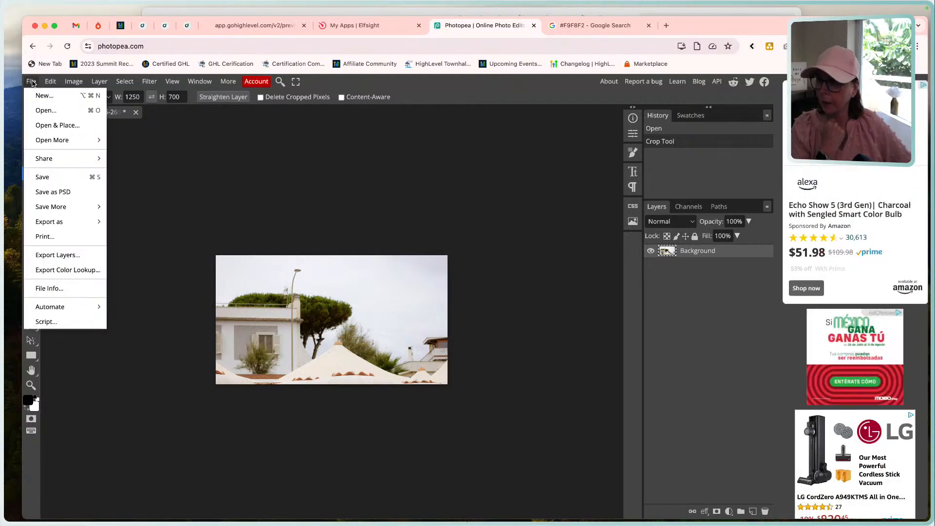
{"action": "mouse_move", "coordinate": [59, 222]}
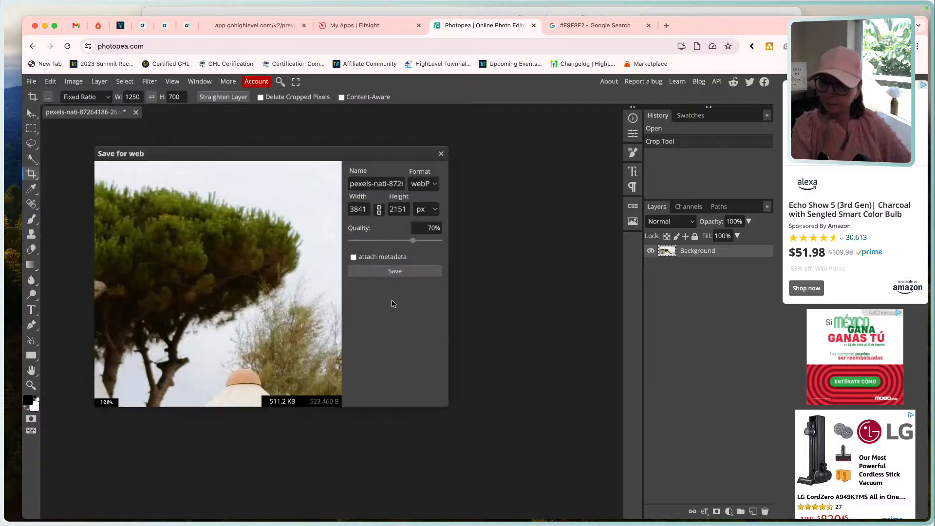
{"action": "triple_click", "coordinate": [378, 183]}
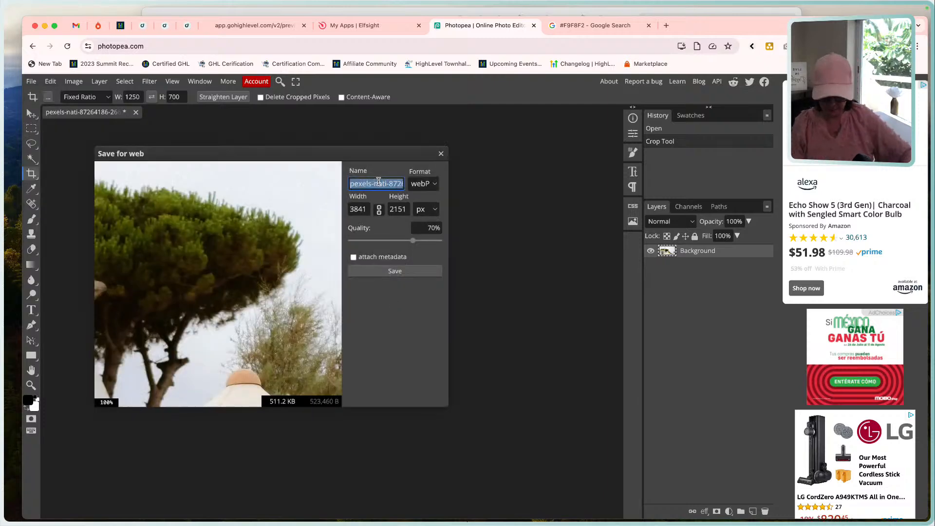
{"action": "key", "text": "BackSpace"}
{"action": "type", "text": "Image 2"}
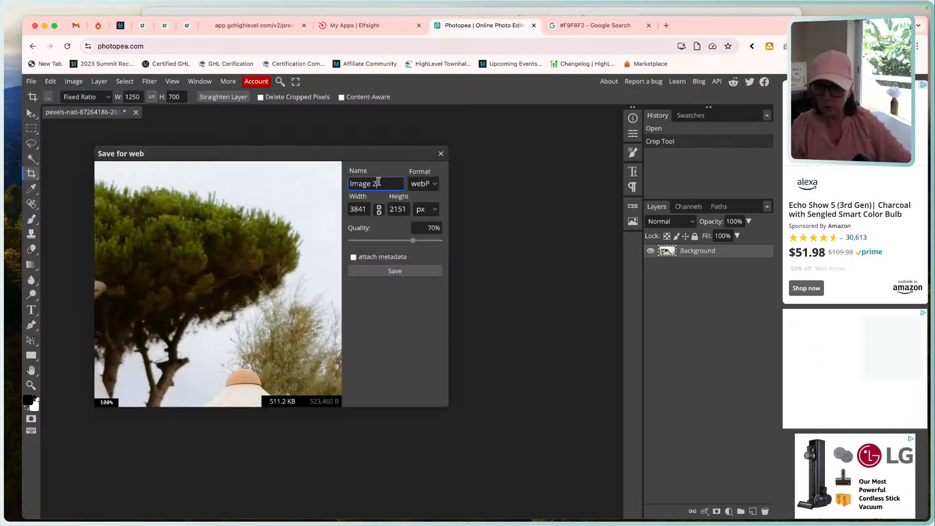
{"action": "double_click", "coordinate": [361, 209]}
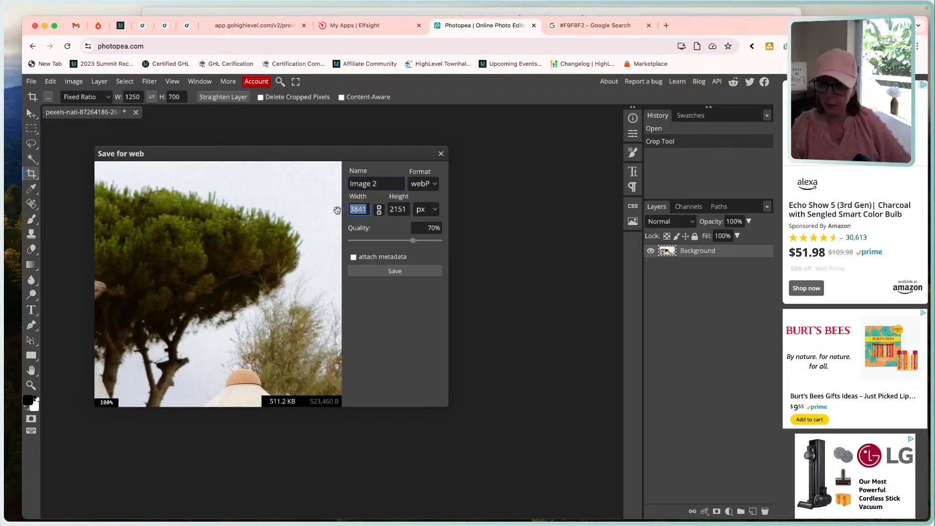
{"action": "type", "text": "1250"}
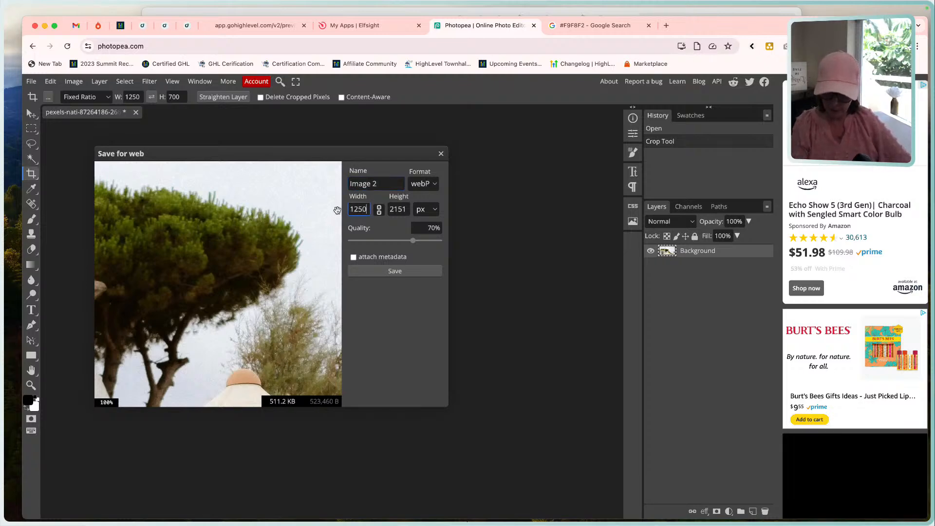
{"action": "key", "text": "Tab"}
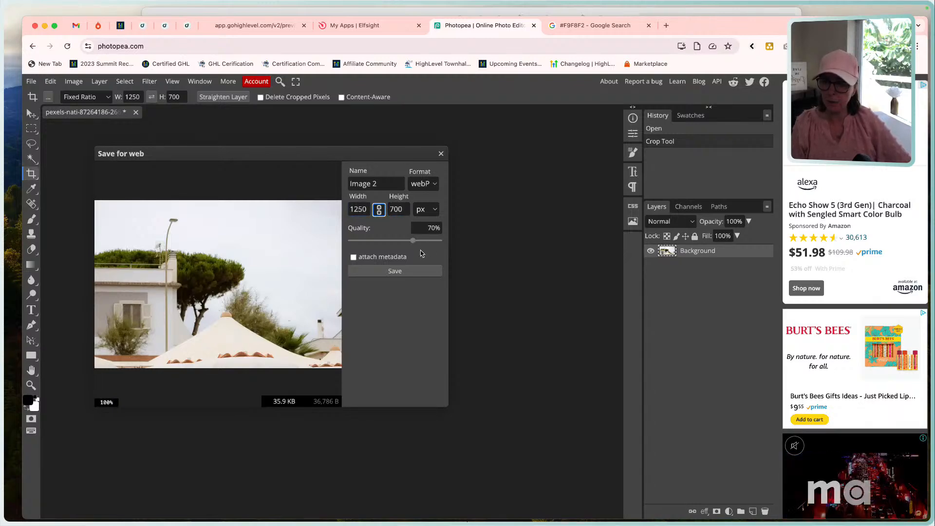
{"action": "left_click", "coordinate": [414, 272]}
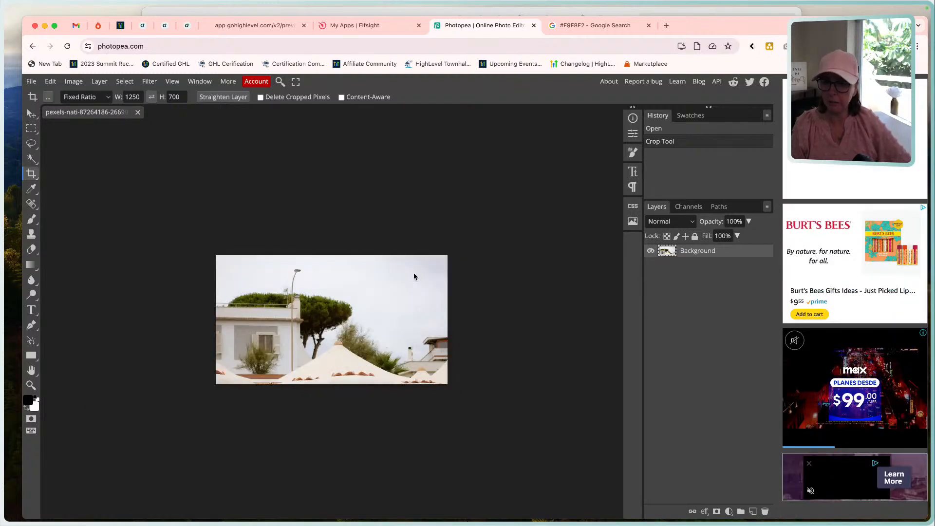
{"action": "left_click", "coordinate": [138, 111]}
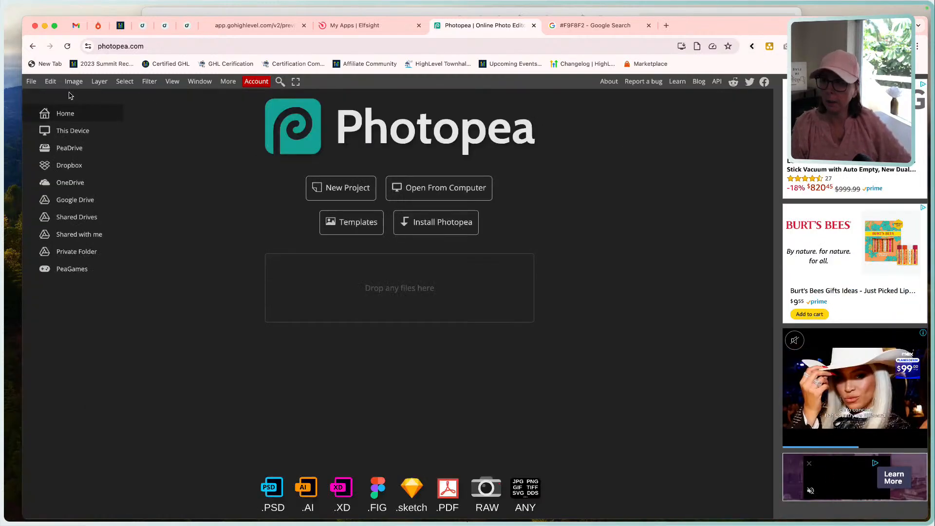
{"action": "left_click", "coordinate": [477, 188]}
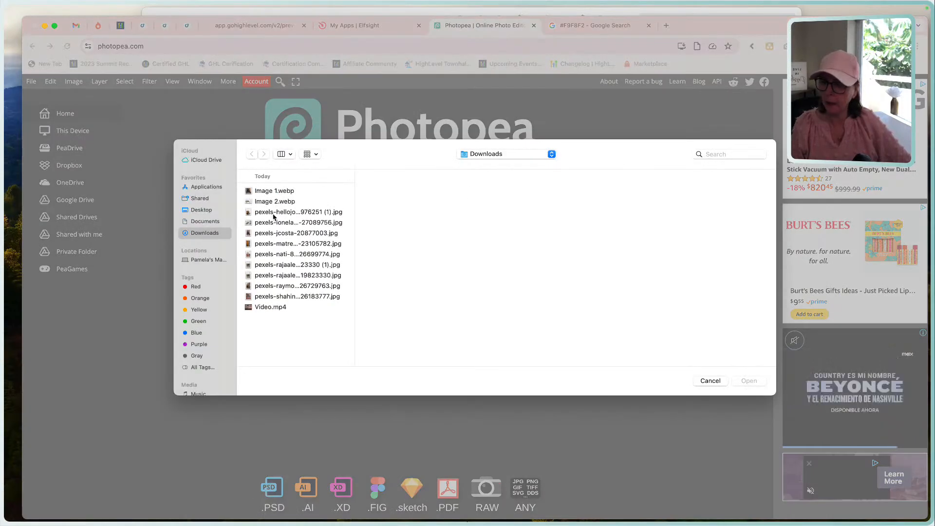
{"action": "double_click", "coordinate": [270, 265]}
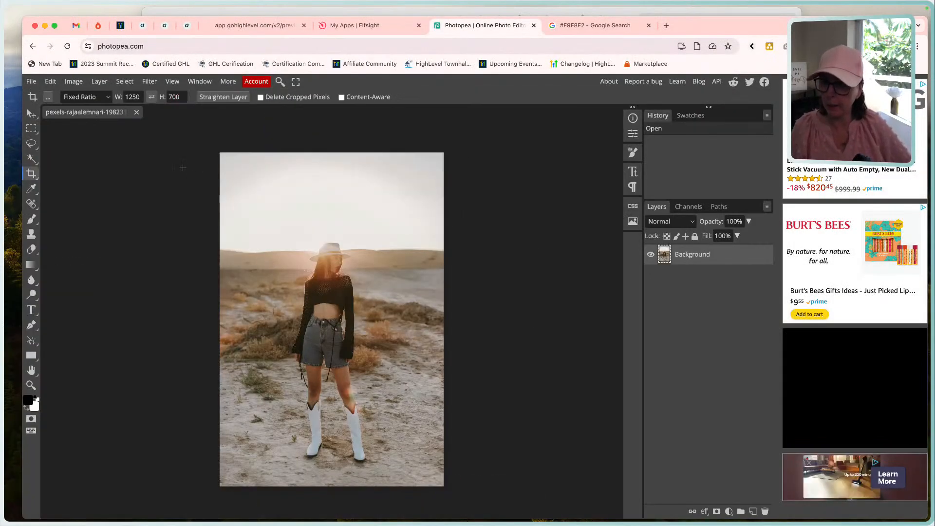
{"action": "left_click", "coordinate": [136, 112]}
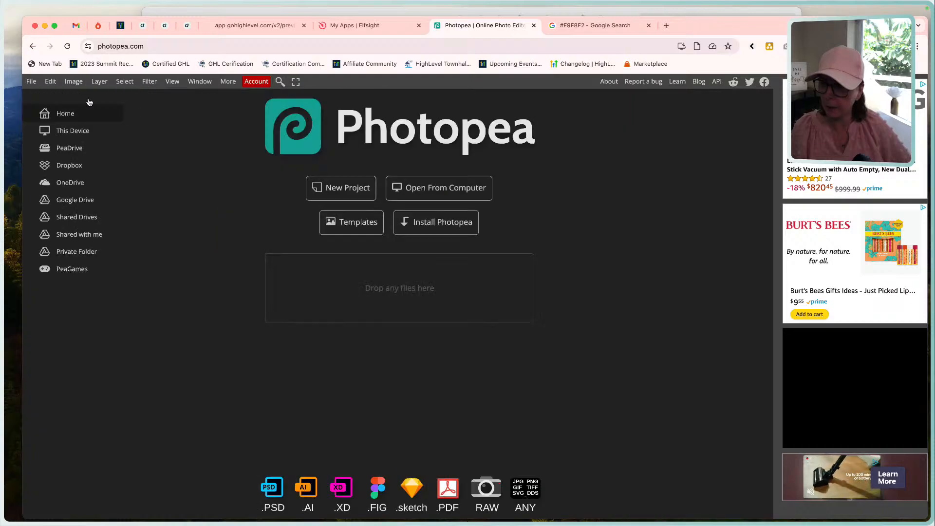
Open the stone alley photo, whose file name ends in 26729763.jpg, from the Downloads folder.
{"action": "left_click", "coordinate": [421, 188]}
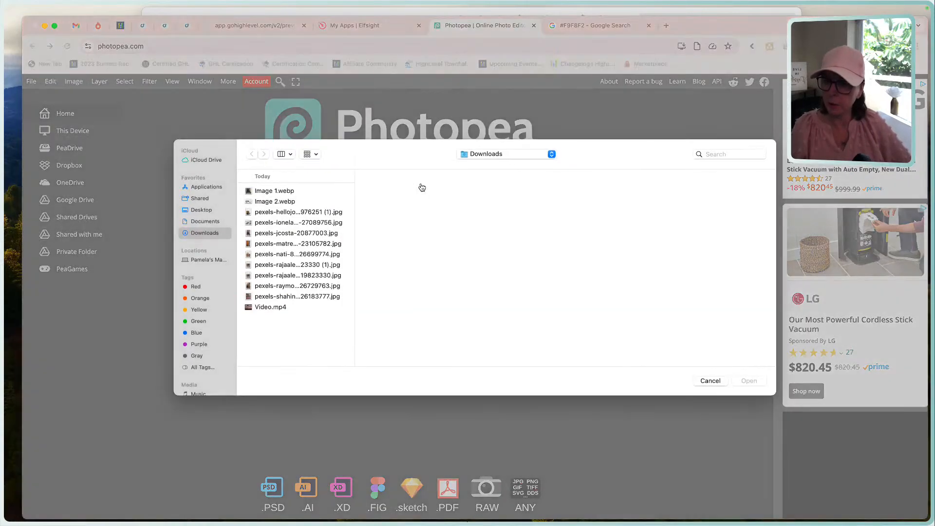
{"action": "left_click", "coordinate": [282, 275]}
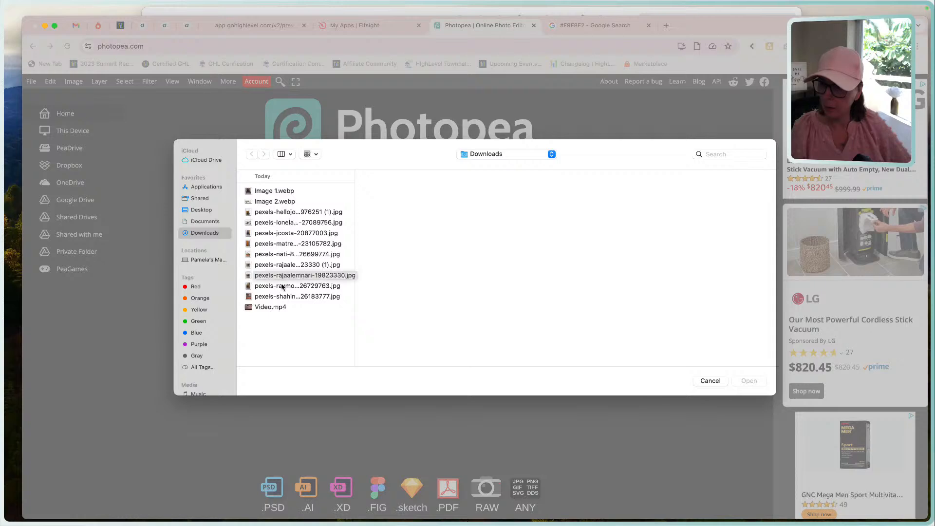
{"action": "double_click", "coordinate": [283, 285]}
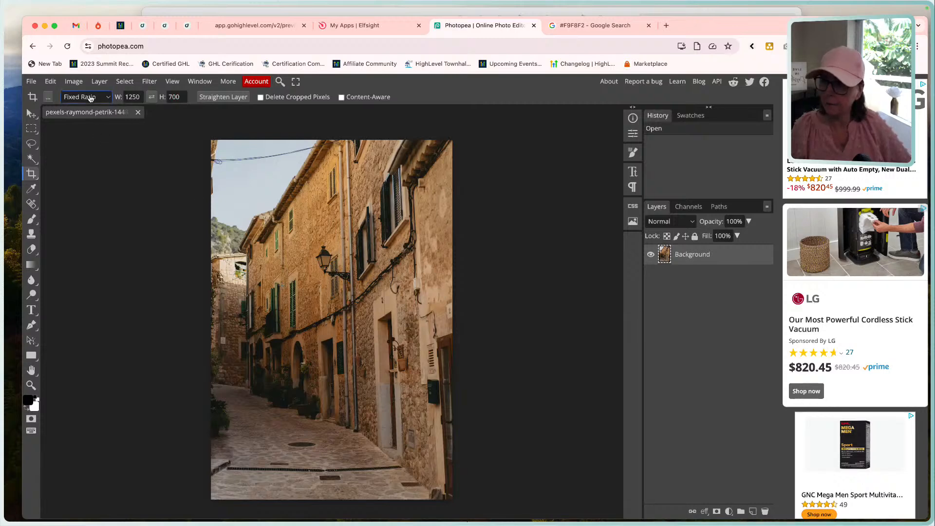
{"action": "left_click", "coordinate": [140, 98]}
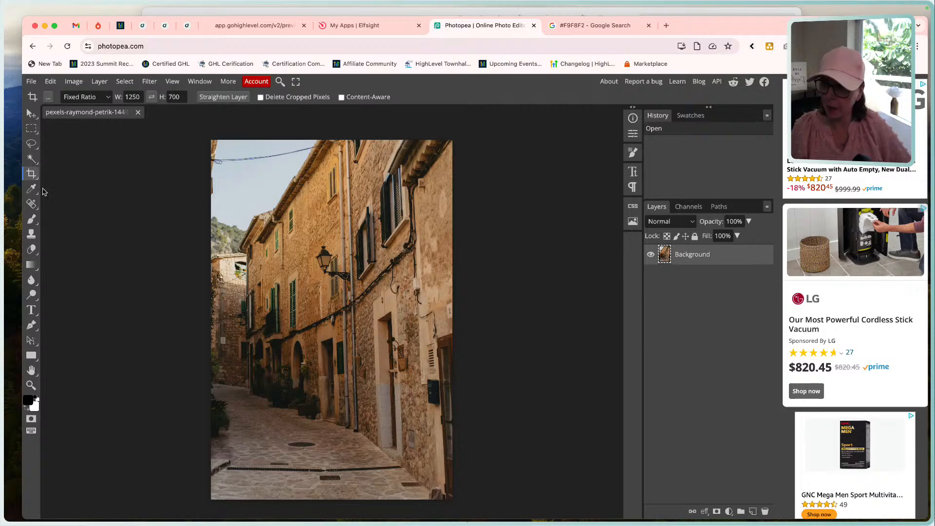
{"action": "left_click", "coordinate": [228, 221]}
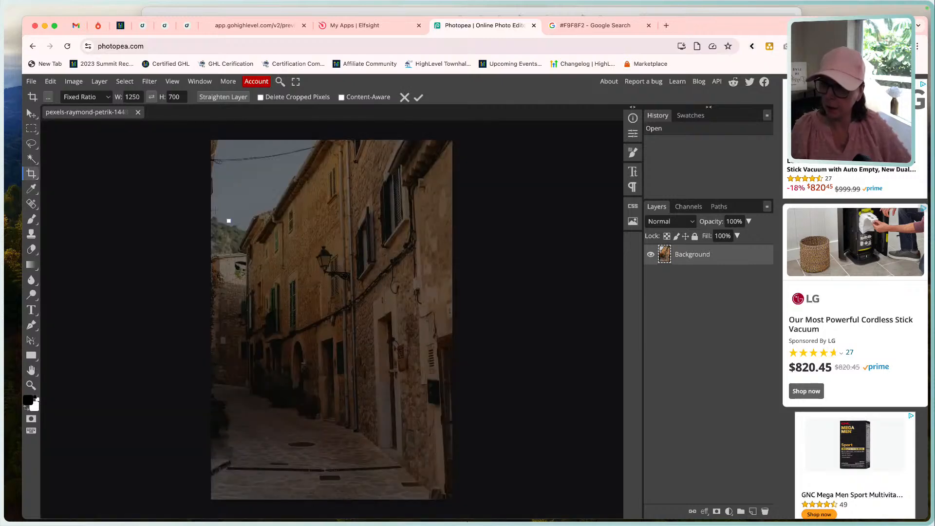
{"action": "left_click", "coordinate": [107, 97]}
{"action": "left_click", "coordinate": [106, 98]}
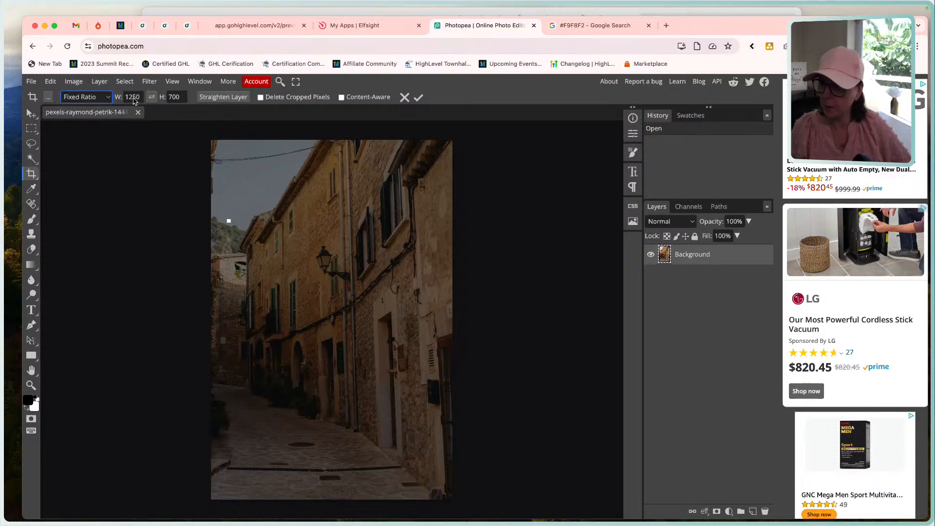
{"action": "left_click", "coordinate": [133, 97]}
{"action": "left_click", "coordinate": [170, 98]}
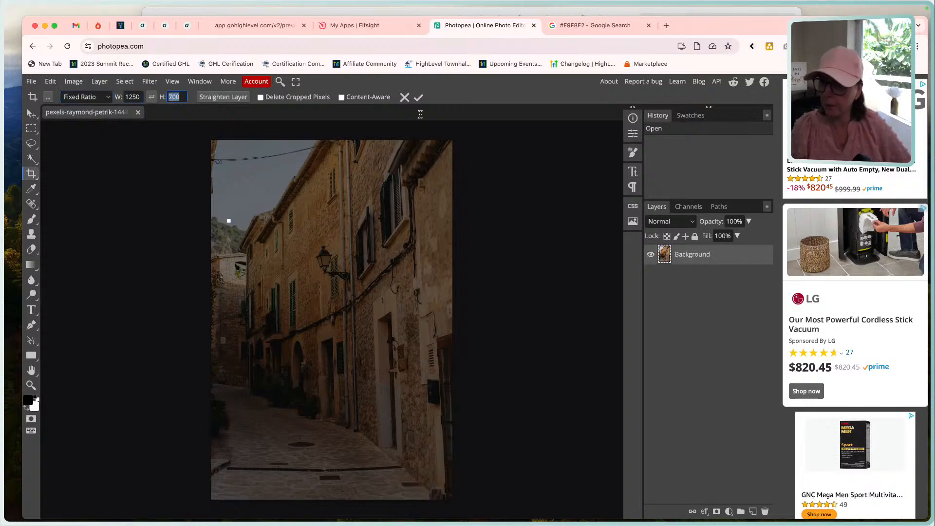
{"action": "left_click", "coordinate": [405, 98]}
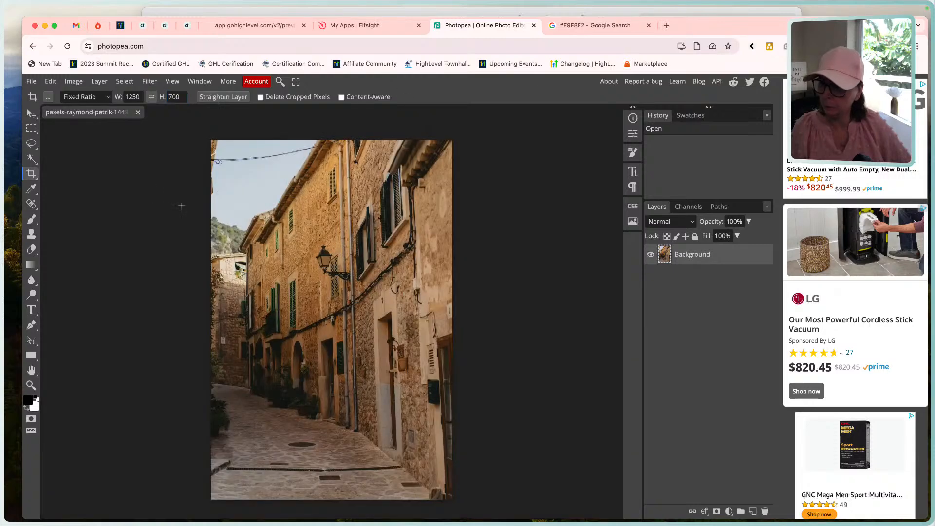
Switch the crop mode to Free and back to Fixed Ratio to frame the alley photo at 1250 by 700.
{"action": "left_click", "coordinate": [90, 97]}
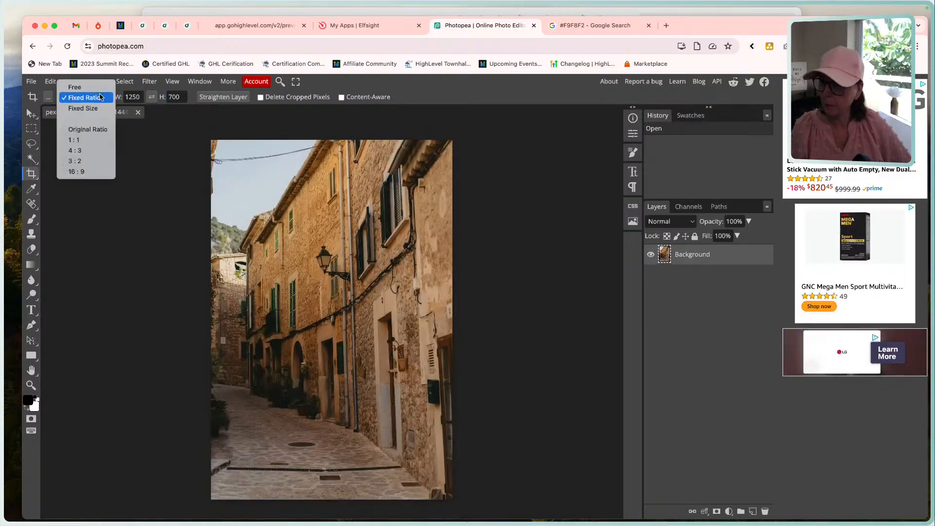
{"action": "left_click", "coordinate": [94, 87]}
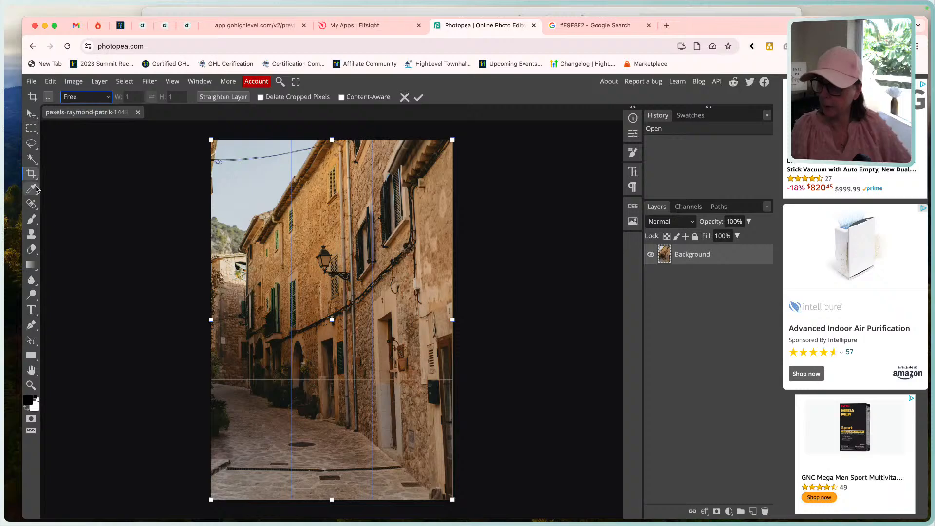
{"action": "left_click", "coordinate": [103, 98]}
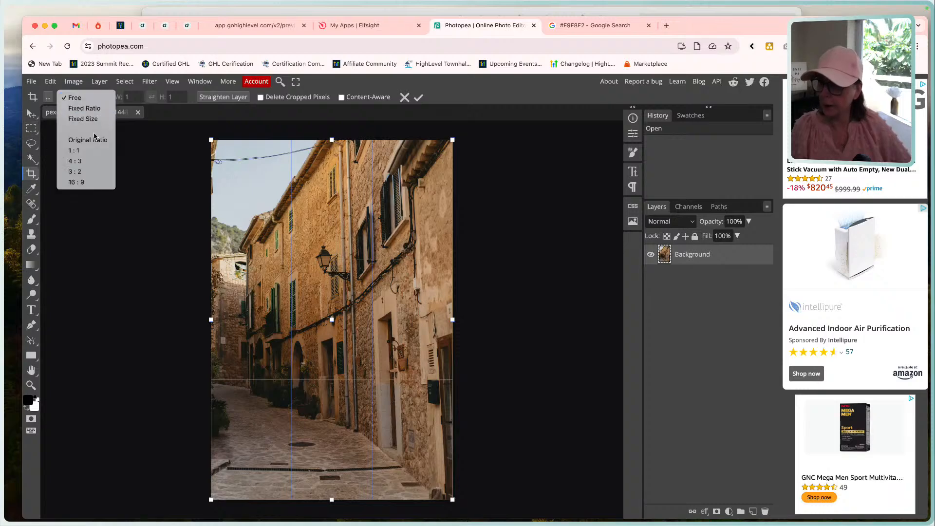
{"action": "left_click", "coordinate": [88, 108]}
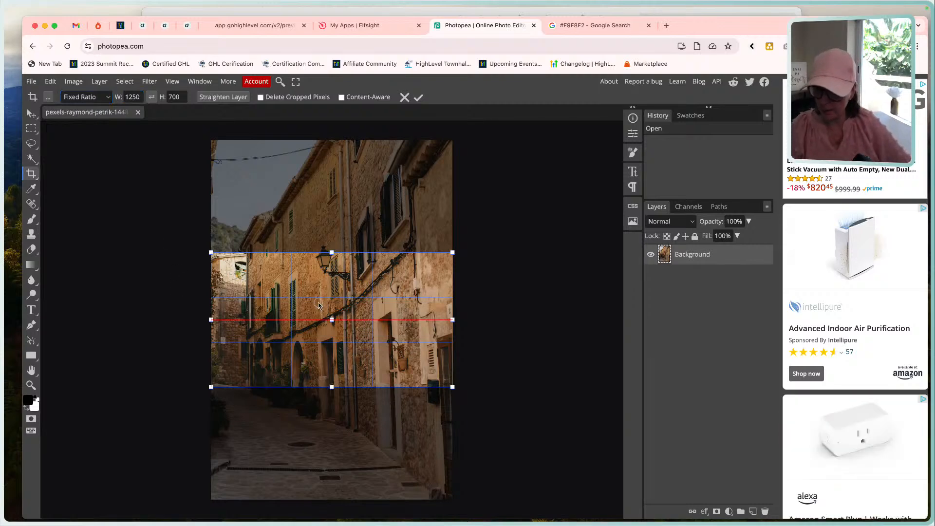
Move the crop frame down over the alley's doorways, plants and pavement, and apply the crop.
{"action": "left_click_drag", "start_coordinate": [318, 310], "coordinate": [318, 347]}
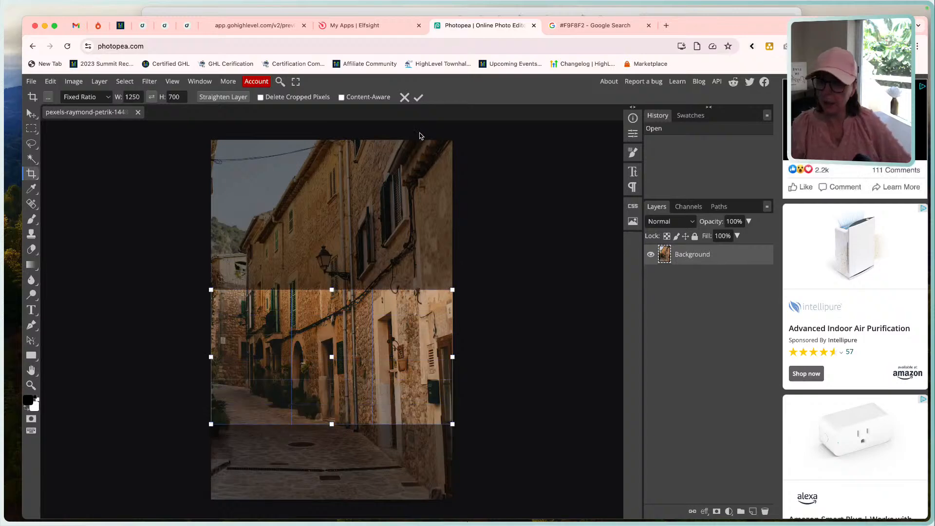
{"action": "left_click", "coordinate": [418, 97]}
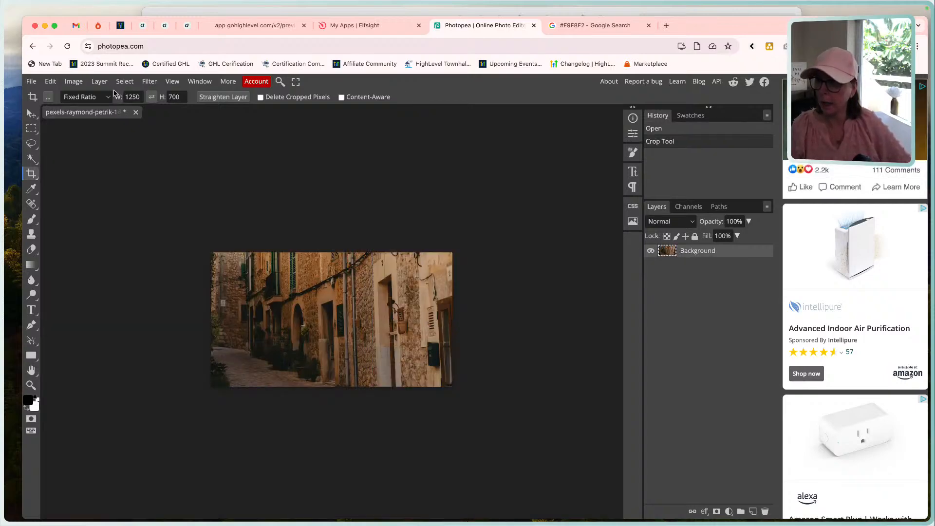
Export the cropped alley photo as a WebP named Image 3 at 1250 px wide.
{"action": "left_click", "coordinate": [31, 82]}
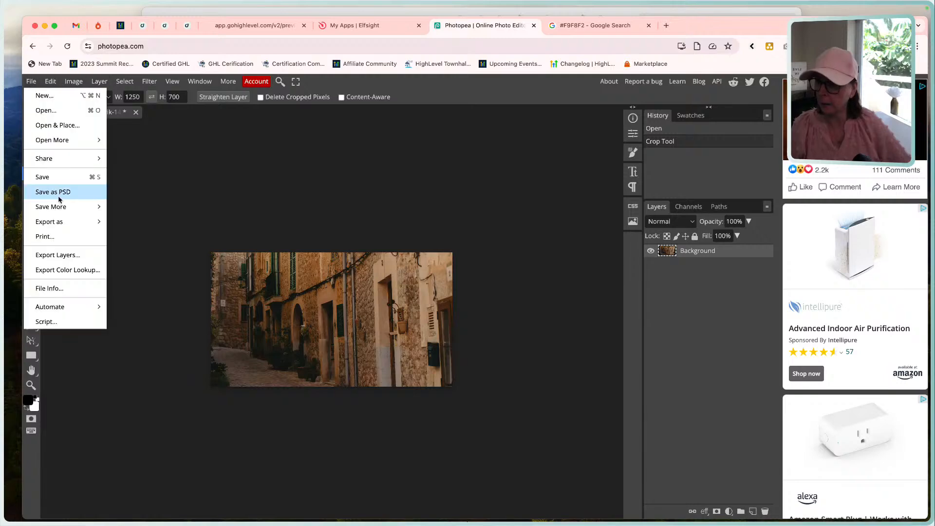
{"action": "mouse_move", "coordinate": [98, 221]}
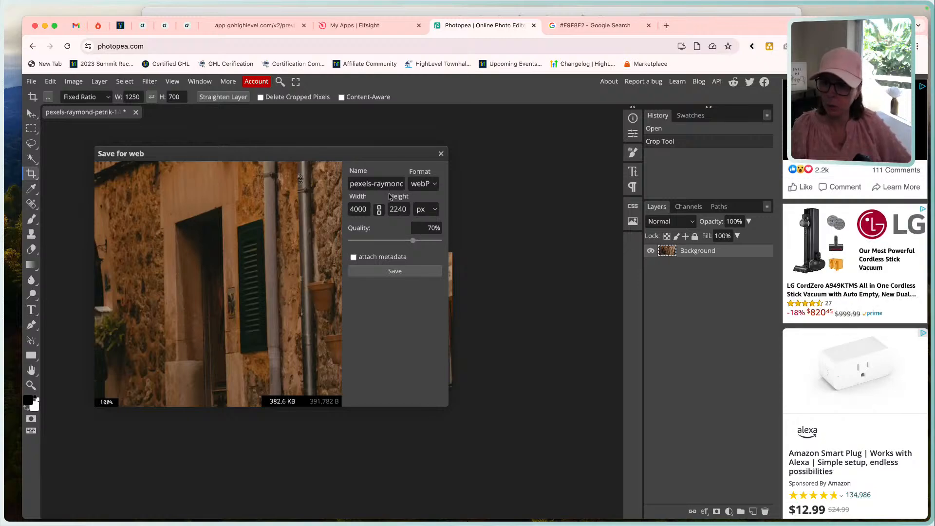
{"action": "triple_click", "coordinate": [384, 185]}
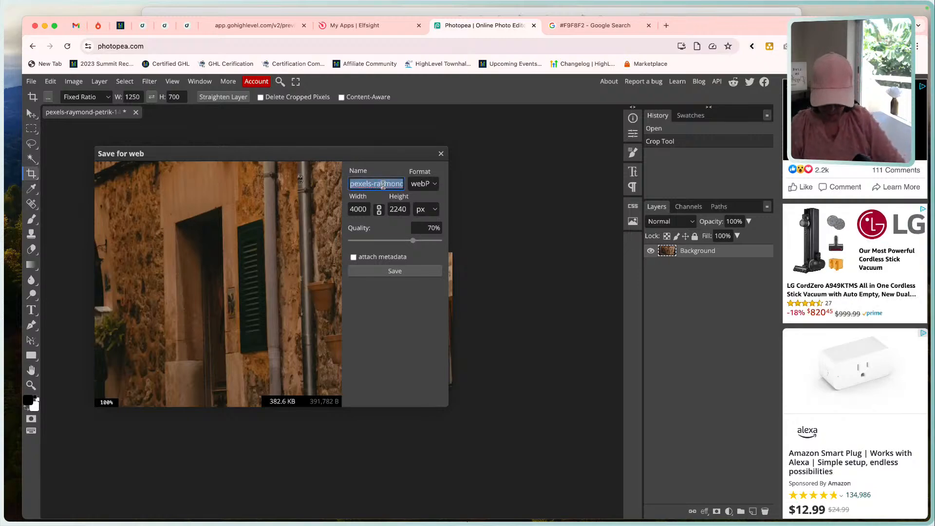
{"action": "type", "text": "Image 3"}
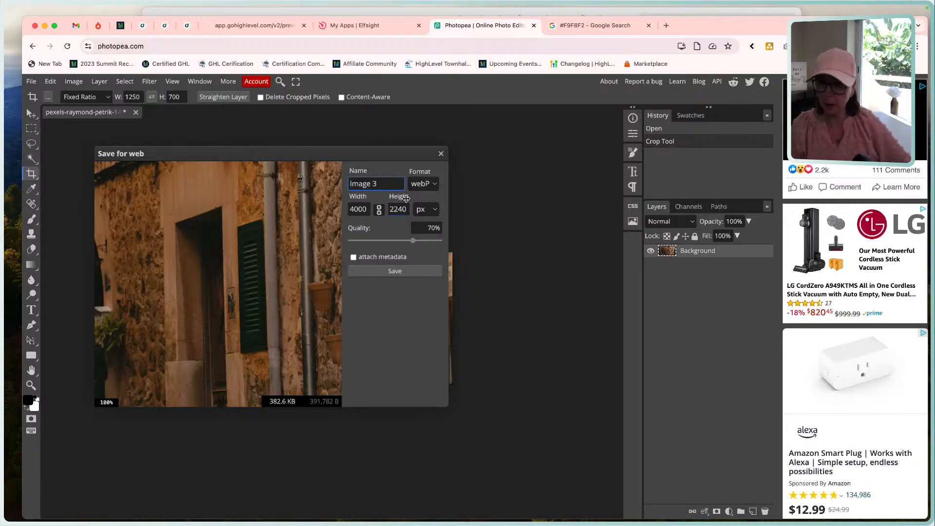
{"action": "key", "text": "Tab"}
{"action": "type", "text": "125"}
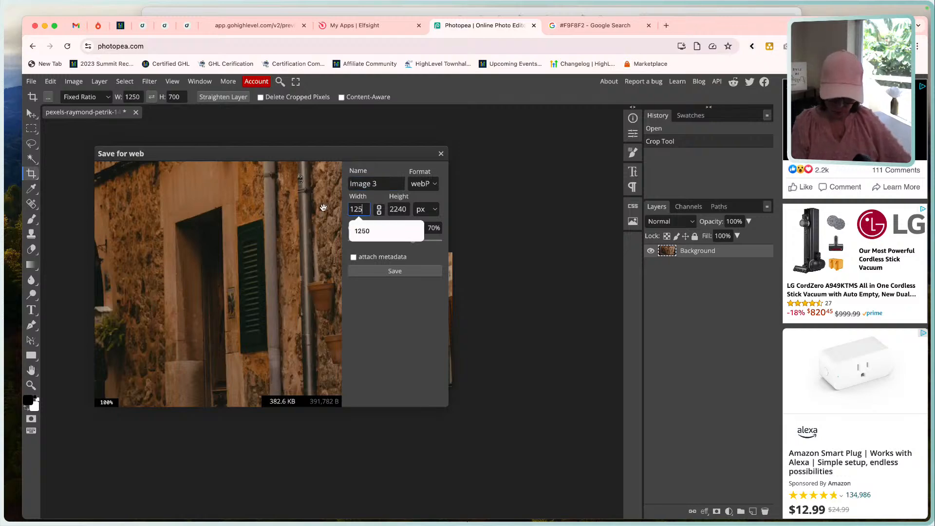
{"action": "type", "text": "0"}
{"action": "key", "text": "Tab"}
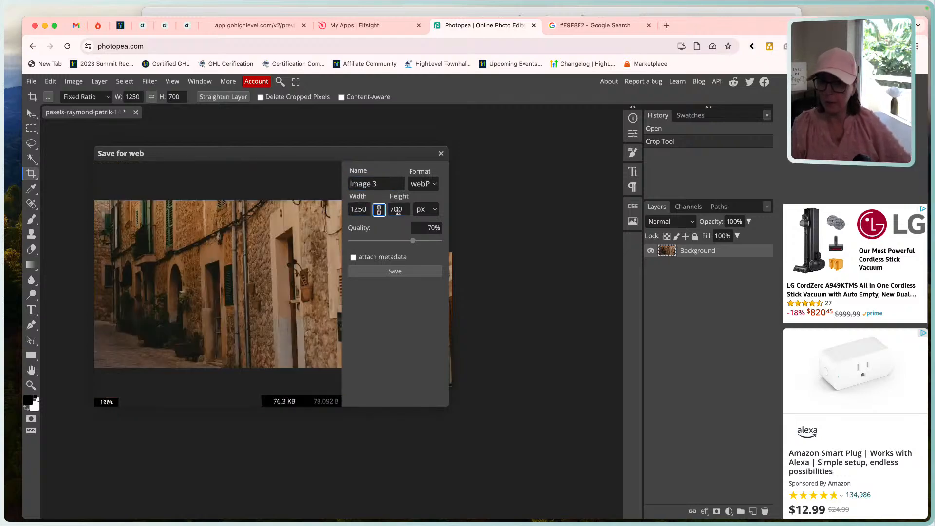
{"action": "key", "text": "Tab"}
{"action": "left_click", "coordinate": [395, 271]}
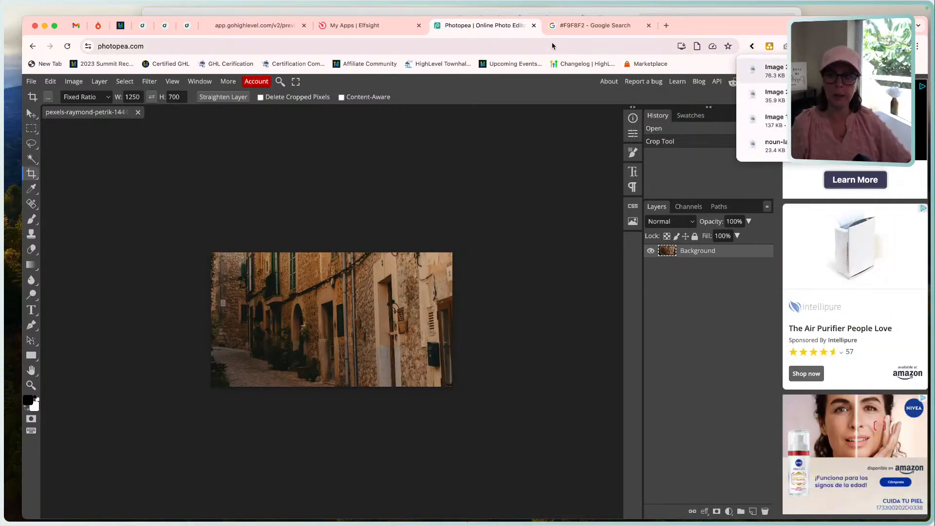
In the HighLevel page builder, upload Image 2.webp and Image 3.webp to the [Business Name] Website media folder for the first image placeholder.
{"action": "left_click", "coordinate": [187, 27]}
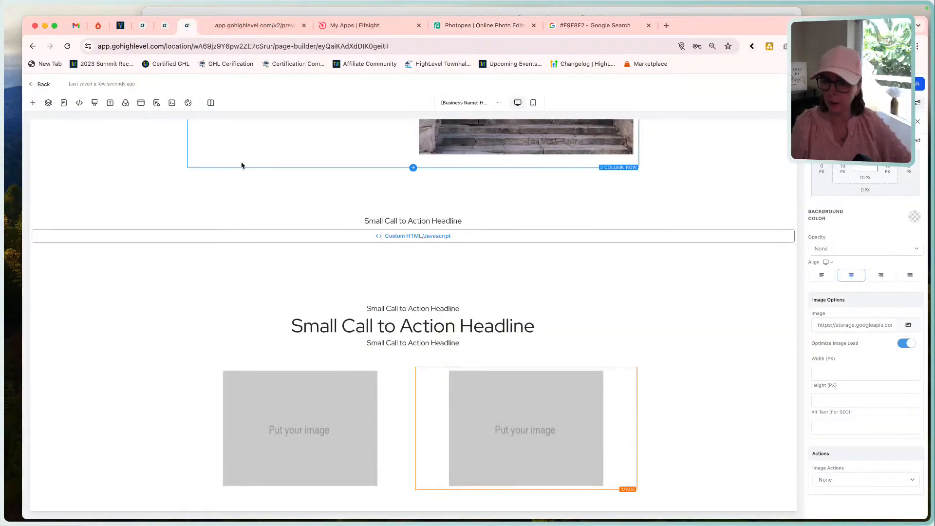
{"action": "left_click", "coordinate": [327, 403]}
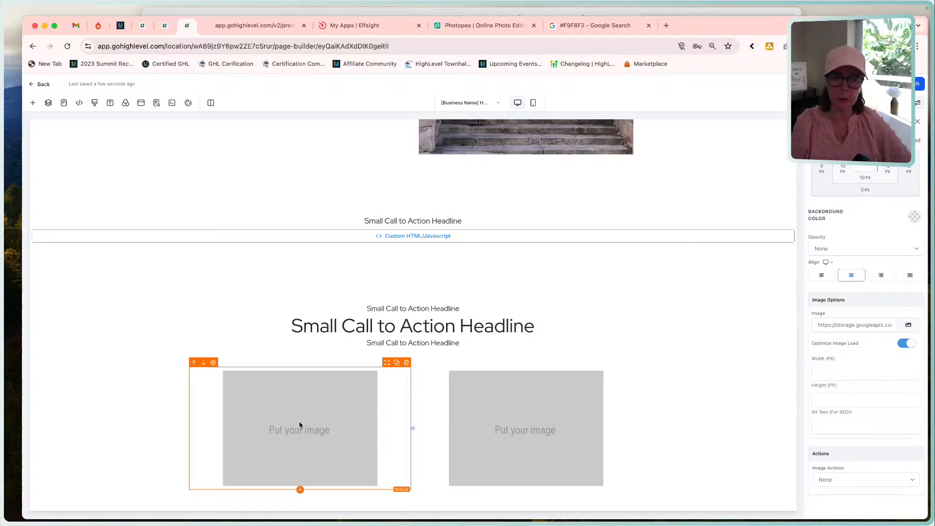
{"action": "left_click", "coordinate": [911, 328]}
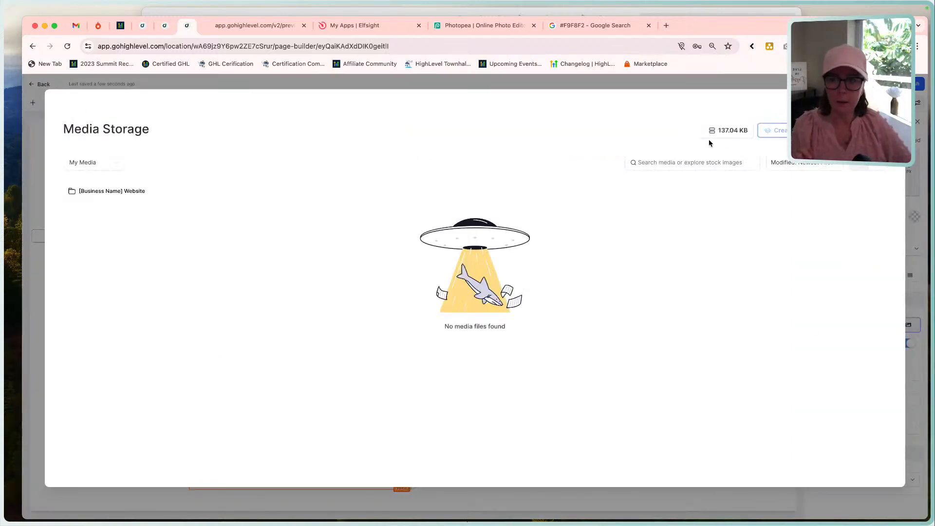
{"action": "left_click", "coordinate": [147, 188]}
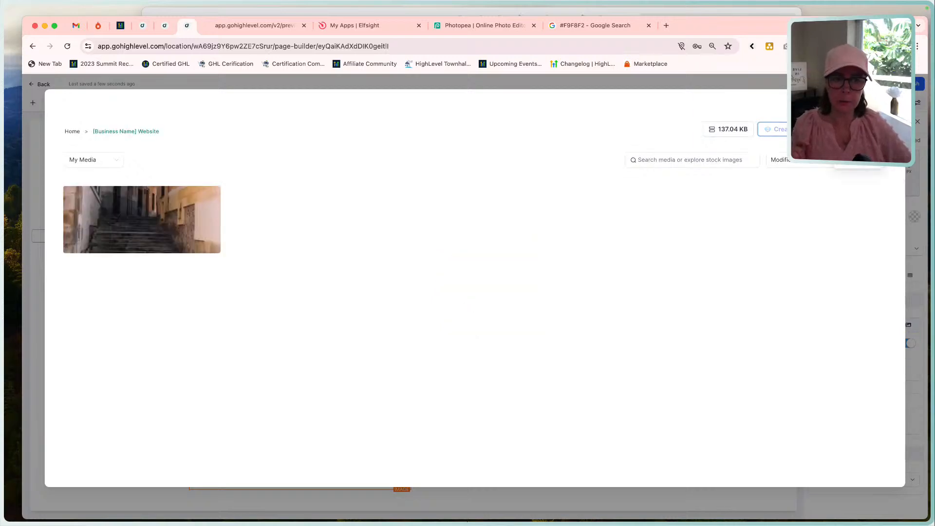
{"action": "left_click", "coordinate": [858, 148]}
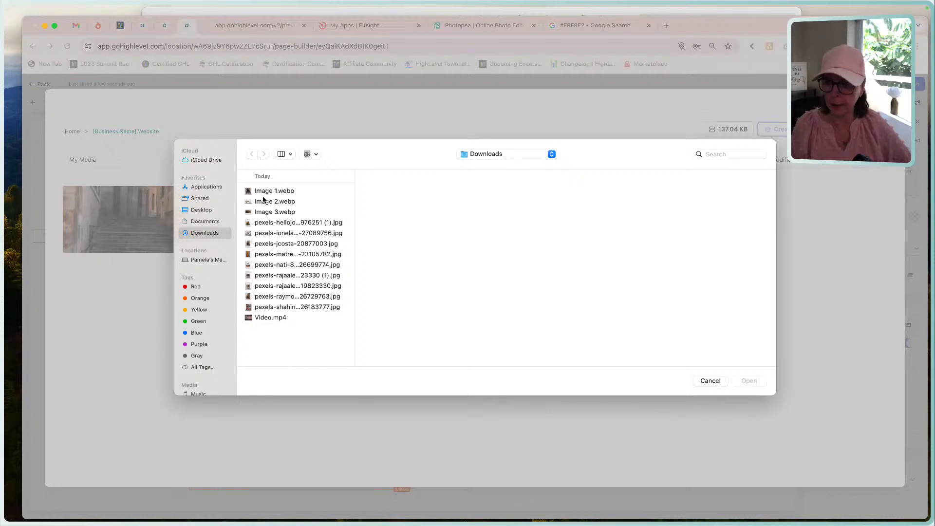
{"action": "left_click", "coordinate": [271, 202]}
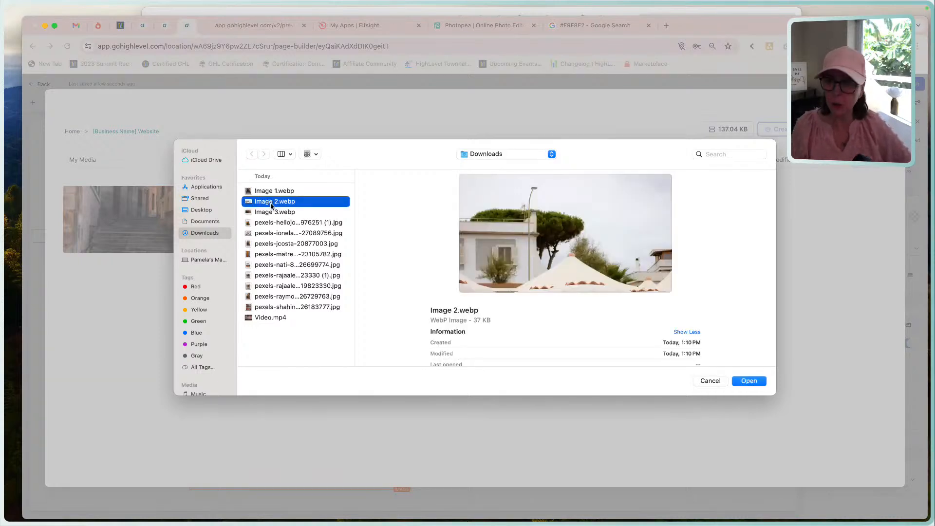
{"action": "left_click", "coordinate": [275, 212], "text": "shift"}
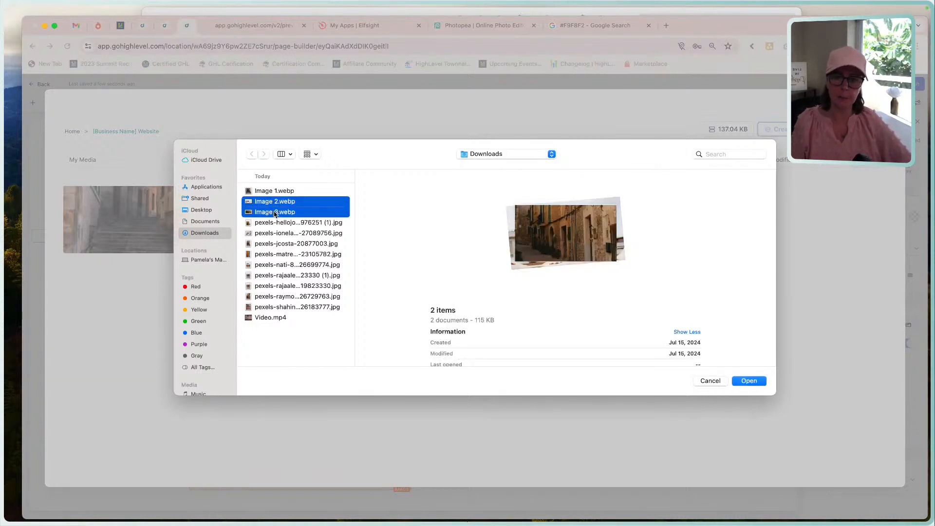
{"action": "left_click", "coordinate": [736, 381]}
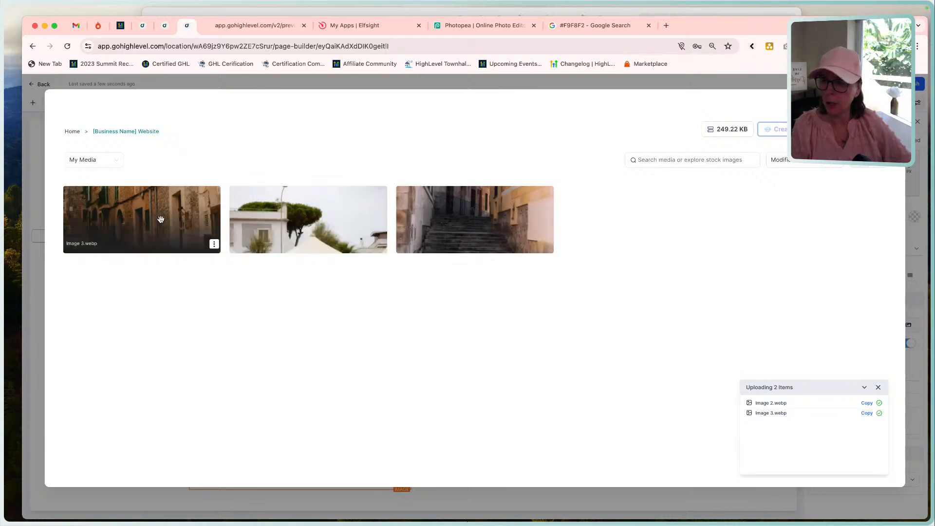
Place Image 2.webp in the first column's image placeholder and Image 3.webp in the second column's.
{"action": "left_click", "coordinate": [308, 215]}
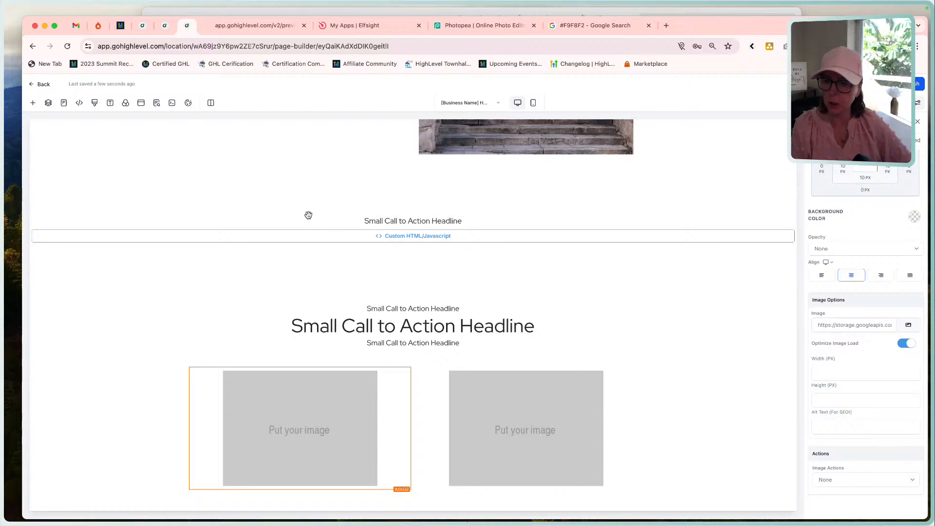
{"action": "left_click", "coordinate": [498, 427]}
{"action": "left_click", "coordinate": [908, 324]}
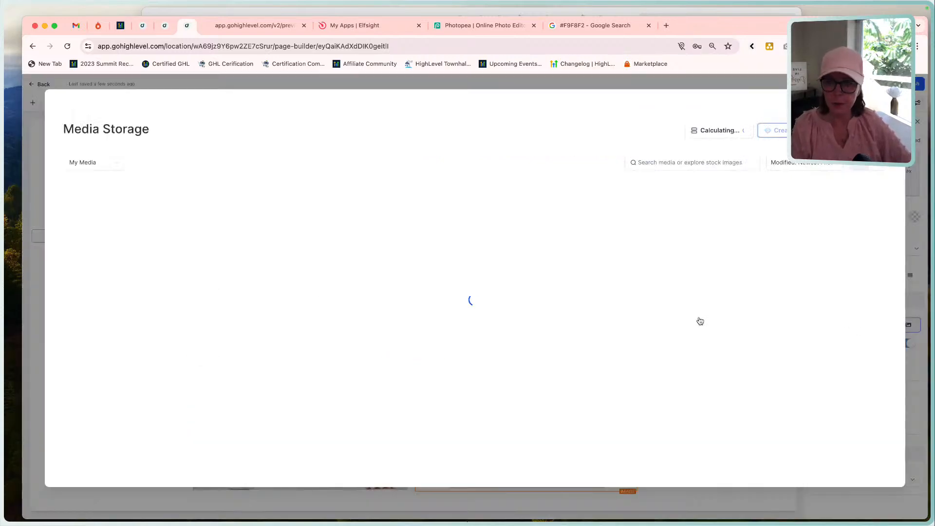
{"action": "left_click", "coordinate": [134, 192]}
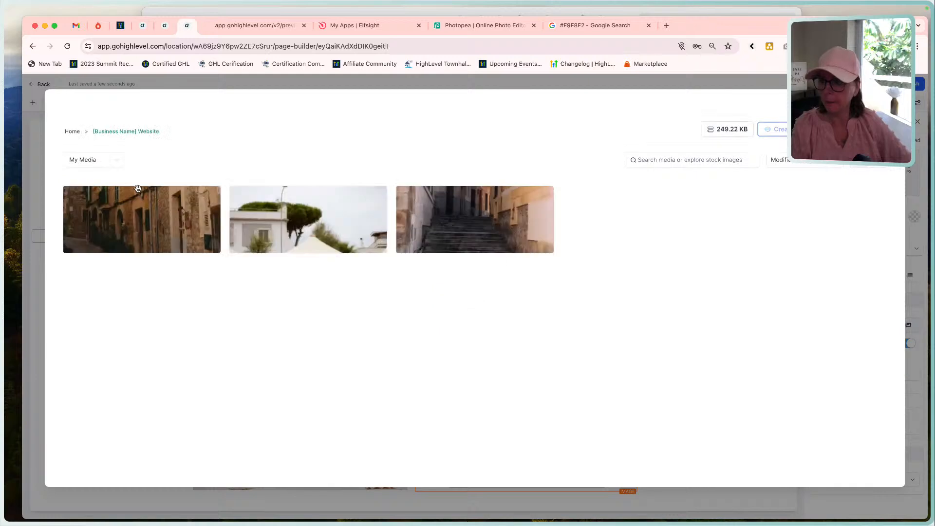
{"action": "left_click", "coordinate": [138, 210]}
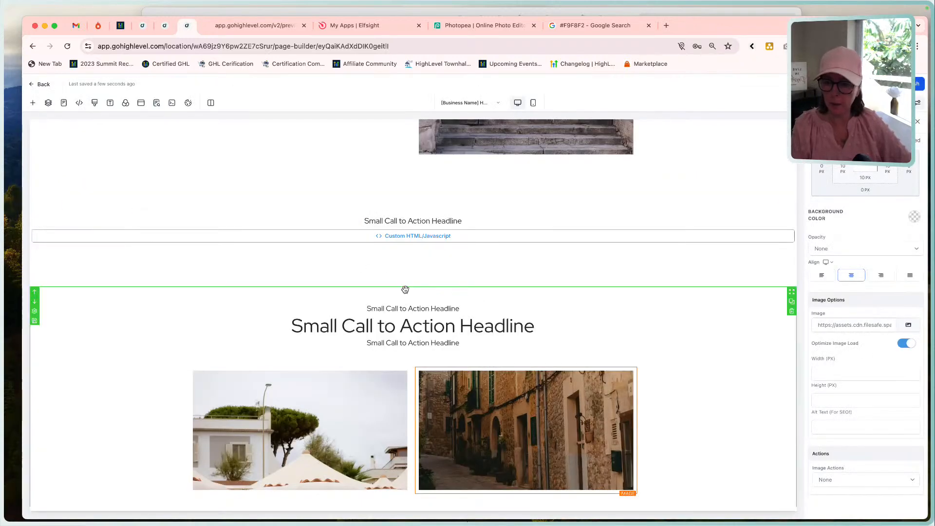
Check the header in the Funnel Build - Home Page mockup, and give the page's navigation section a 1px bottom border.
{"action": "scroll", "coordinate": [747, 226], "scroll_direction": "down", "scroll_amount": 1}
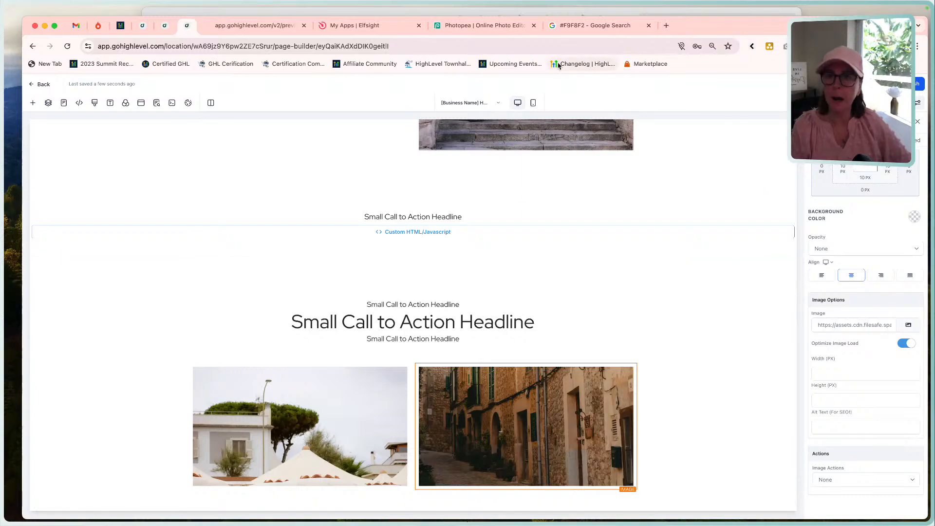
{"action": "left_click", "coordinate": [504, 11]}
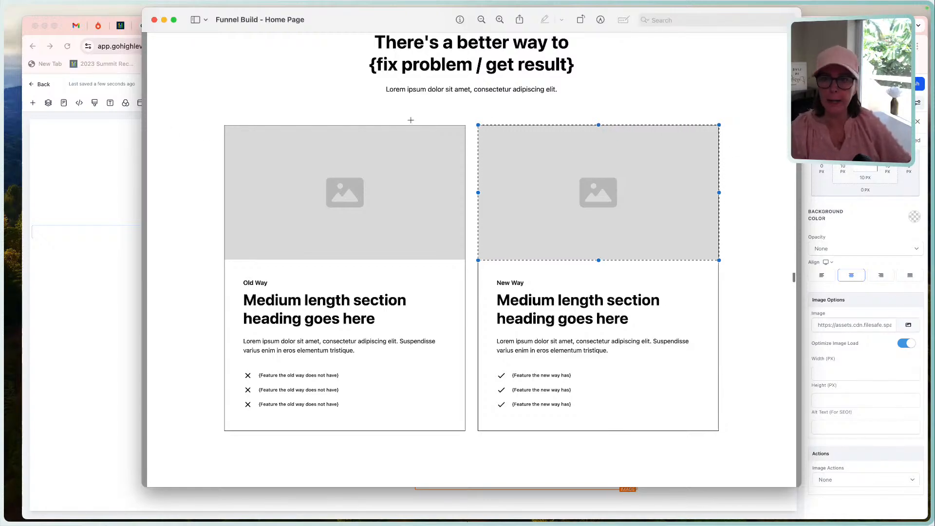
{"action": "scroll", "coordinate": [391, 144], "scroll_direction": "up", "scroll_amount": 15}
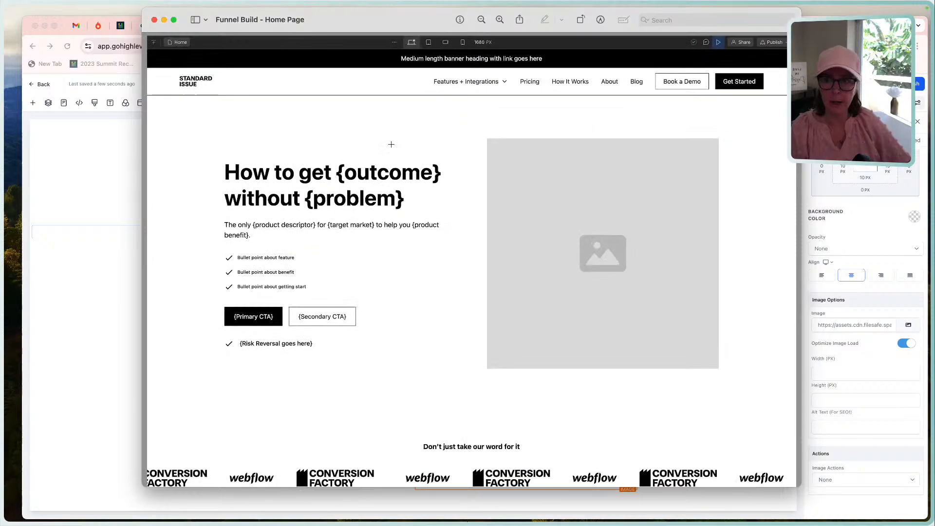
{"action": "scroll", "coordinate": [437, 230], "scroll_direction": "down", "scroll_amount": 15}
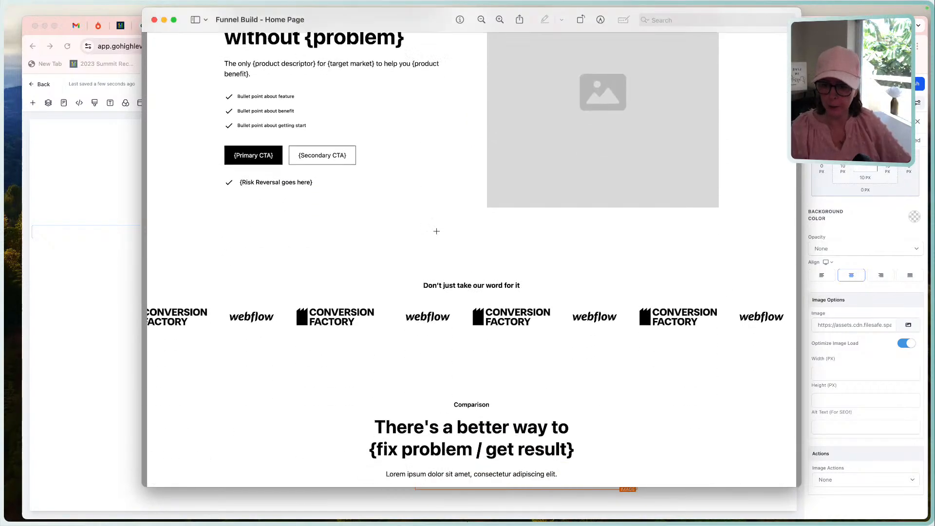
{"action": "left_click", "coordinate": [75, 200]}
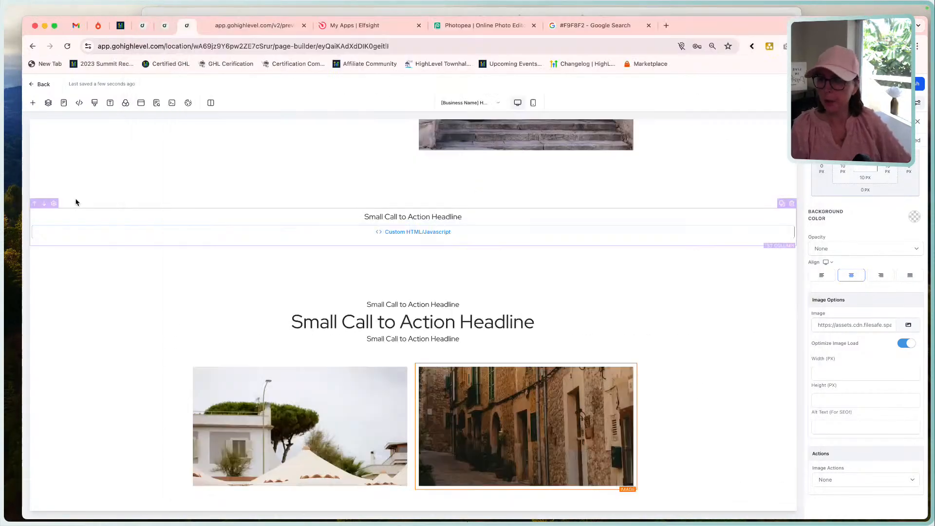
{"action": "scroll", "coordinate": [218, 223], "scroll_direction": "up", "scroll_amount": 6}
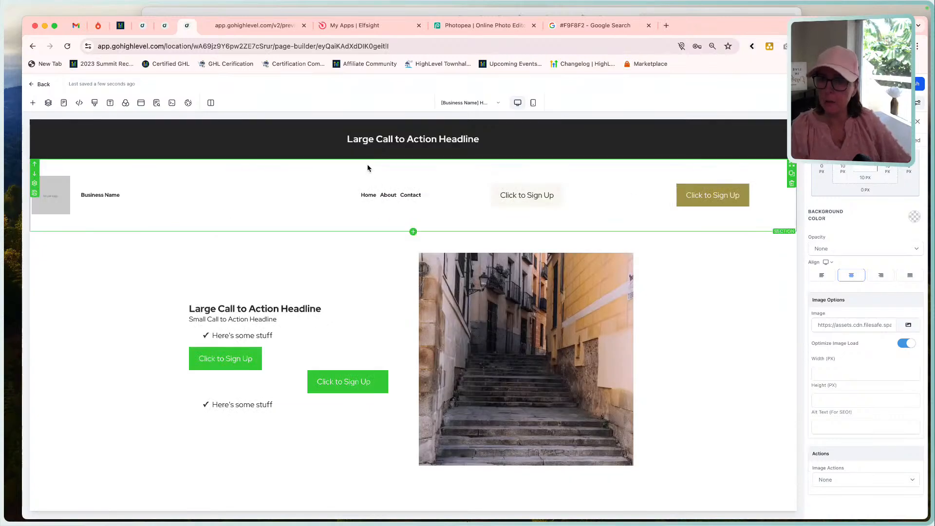
{"action": "left_click", "coordinate": [367, 164]}
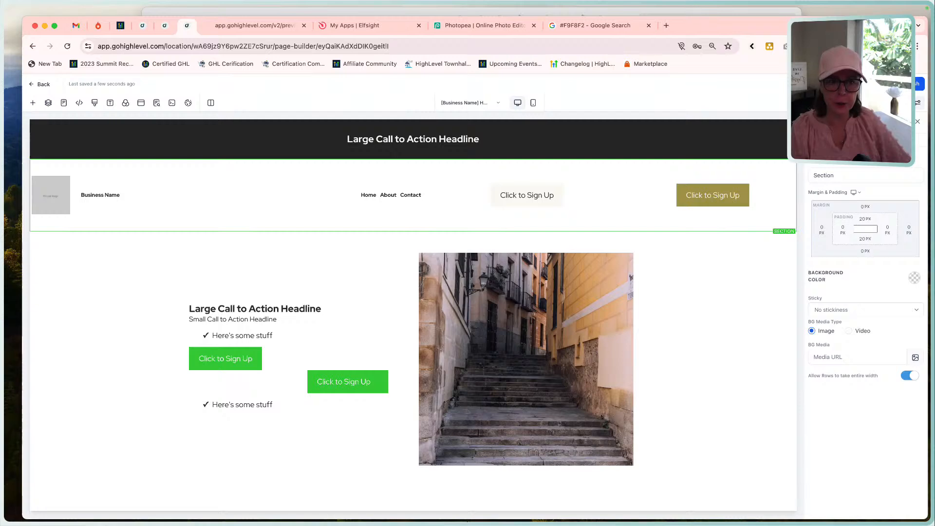
{"action": "scroll", "coordinate": [866, 273], "scroll_direction": "down", "scroll_amount": 5}
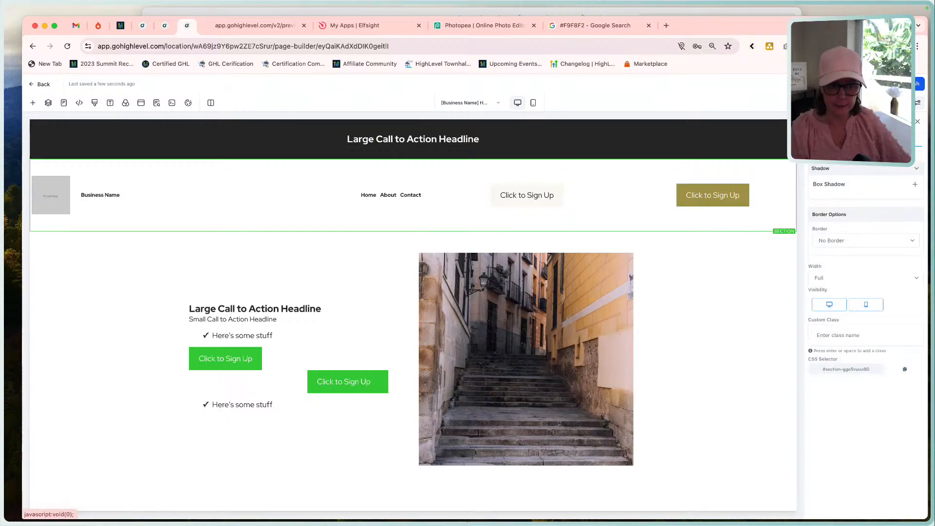
{"action": "left_click", "coordinate": [854, 241]}
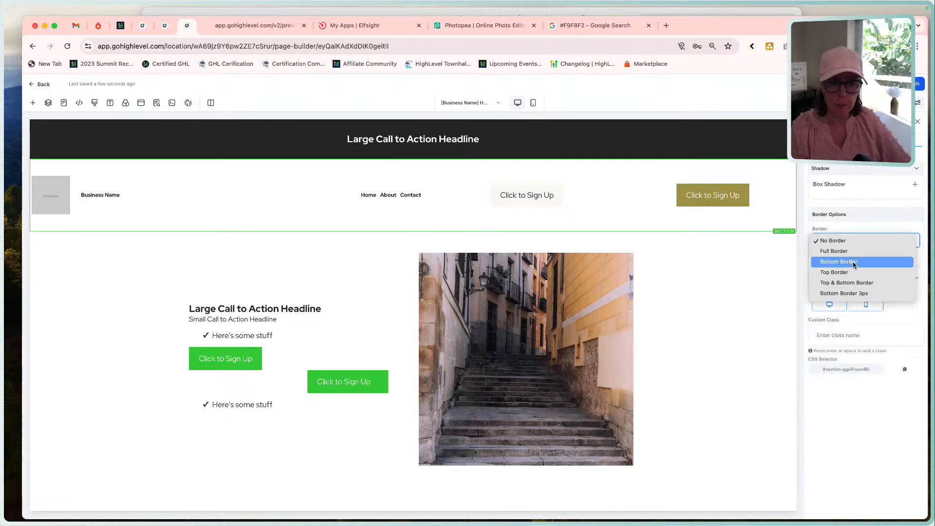
{"action": "left_click", "coordinate": [853, 261]}
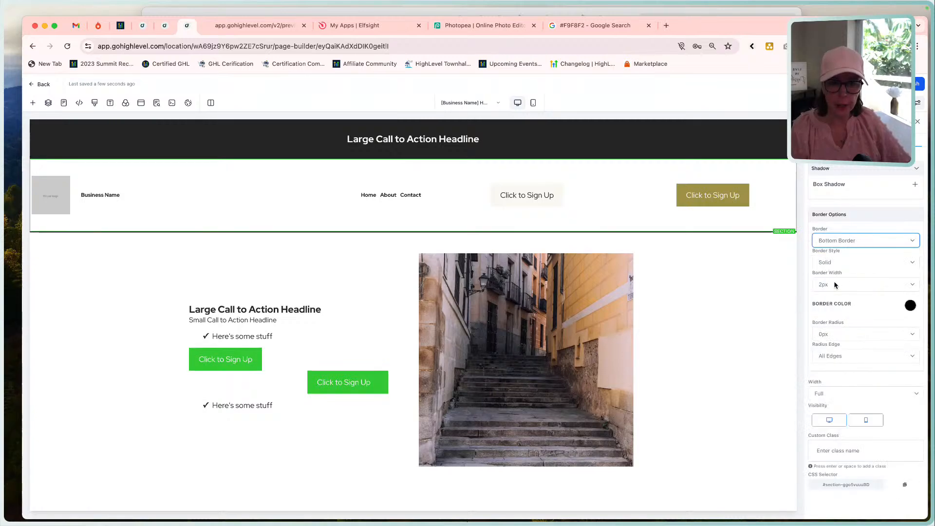
{"action": "left_click", "coordinate": [913, 284]}
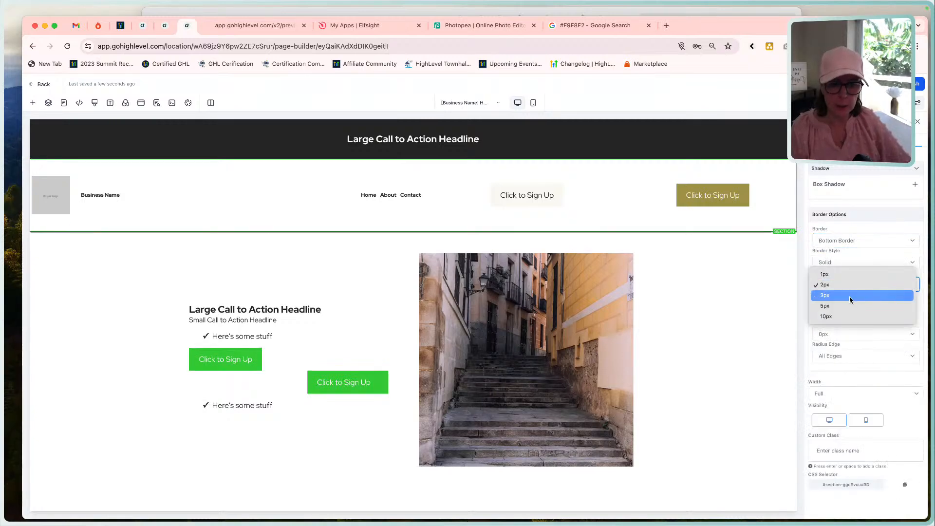
{"action": "left_click", "coordinate": [834, 275]}
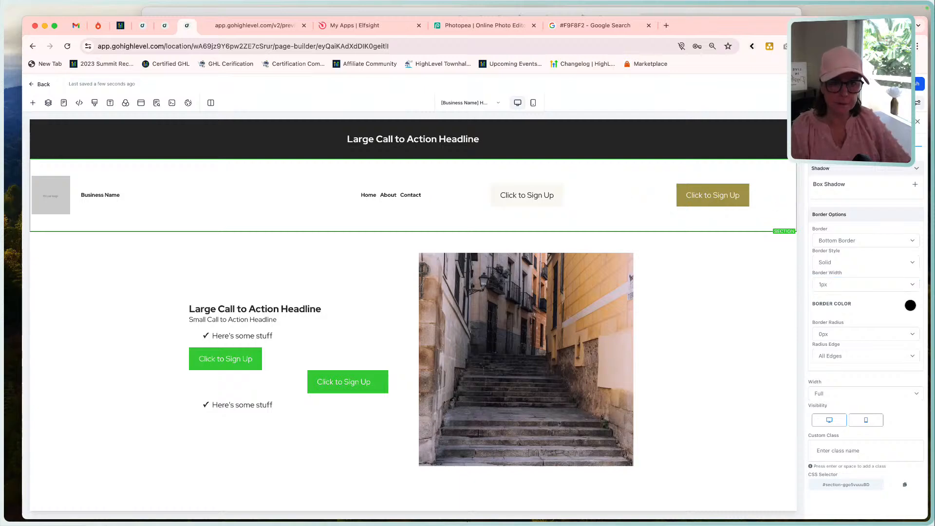
{"action": "left_click", "coordinate": [652, 133]}
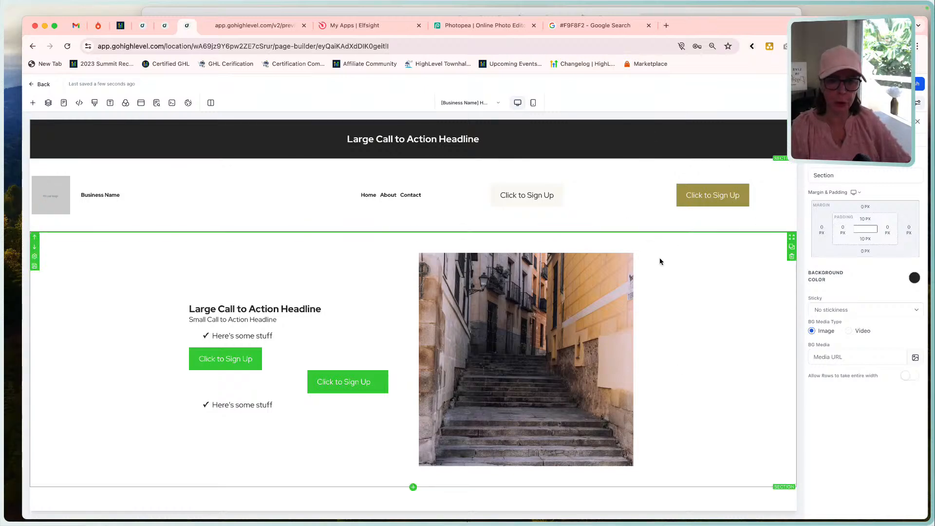
{"action": "left_click", "coordinate": [628, 148]}
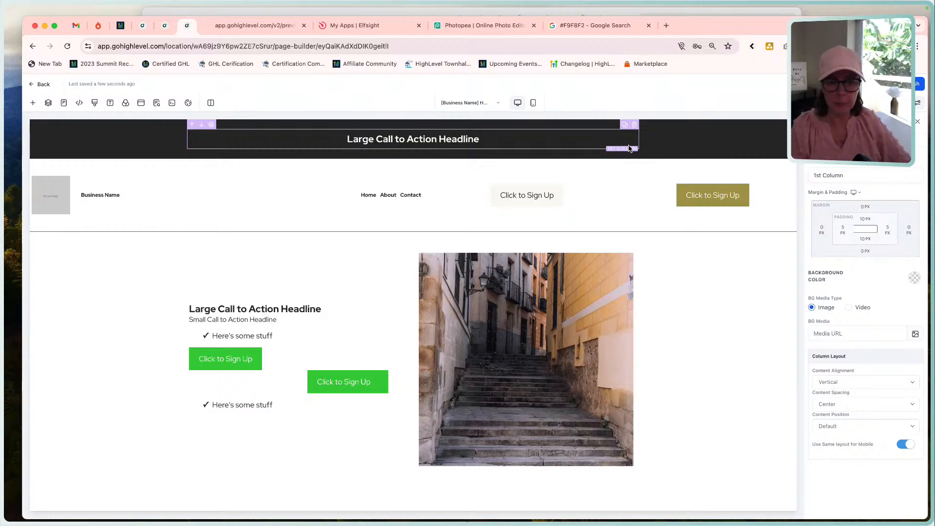
Switch to the Funnel Build - Home Page mockup, examine the banner and navigation header at its start, and return to the page builder.
{"action": "left_click", "coordinate": [554, 14]}
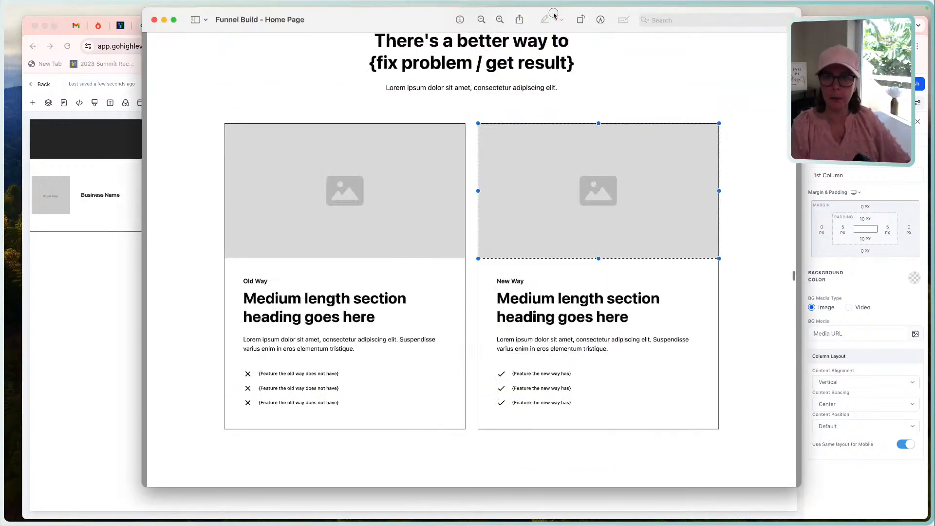
{"action": "scroll", "coordinate": [575, 150], "scroll_direction": "up", "scroll_amount": 15}
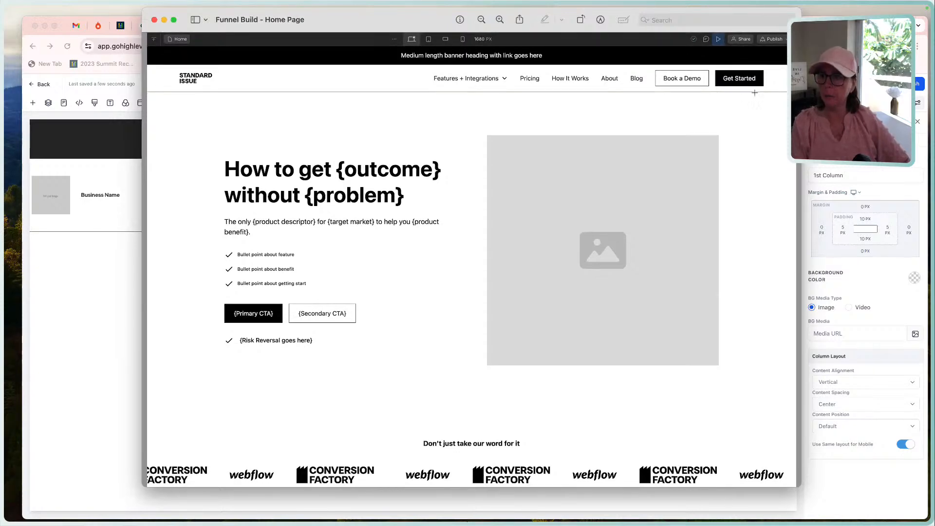
{"action": "key", "text": "super+Tab"}
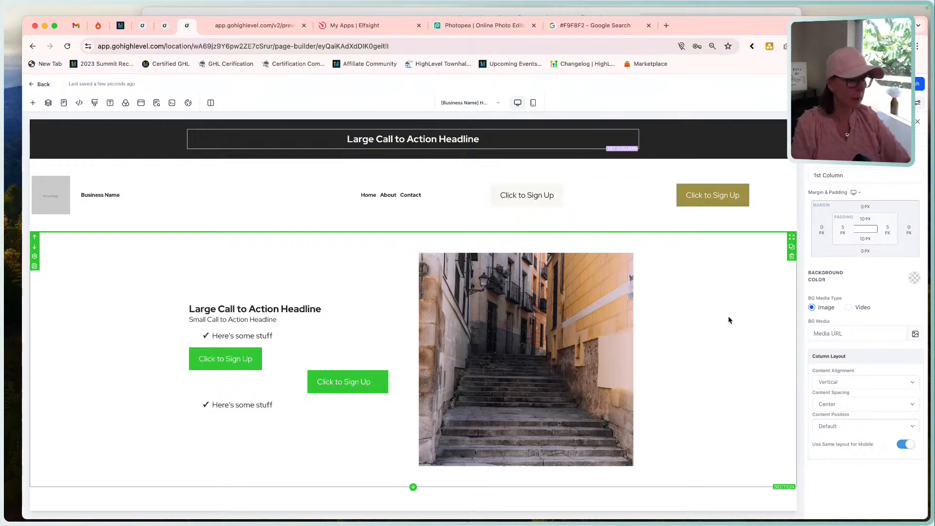
Give the Comparison section's first column a solid full border 1px wide.
{"action": "scroll", "coordinate": [704, 358], "scroll_direction": "down", "scroll_amount": 7}
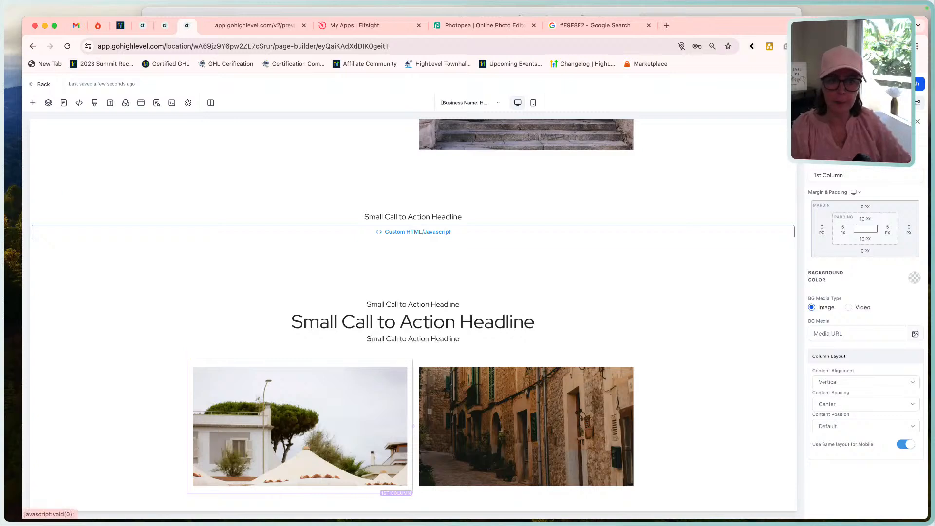
{"action": "left_click", "coordinate": [894, 140]}
{"action": "left_click", "coordinate": [844, 242]}
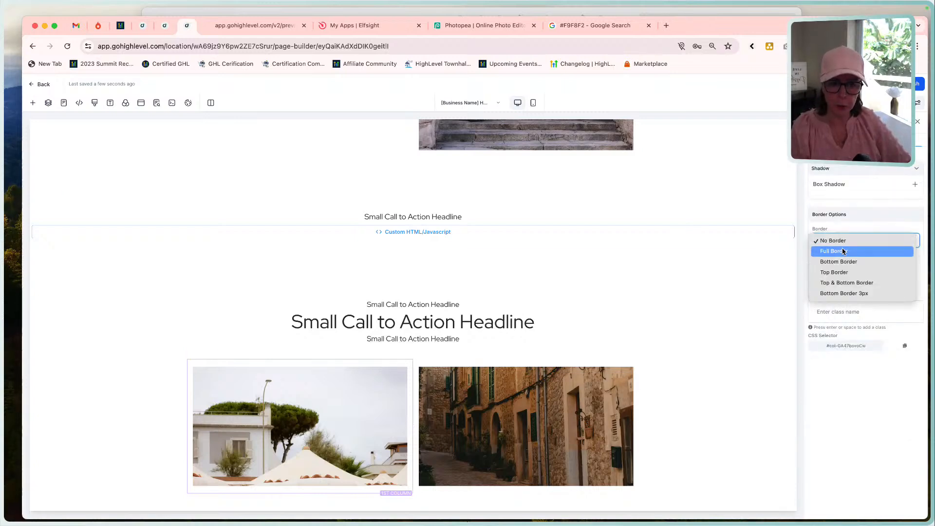
{"action": "left_click", "coordinate": [843, 252]}
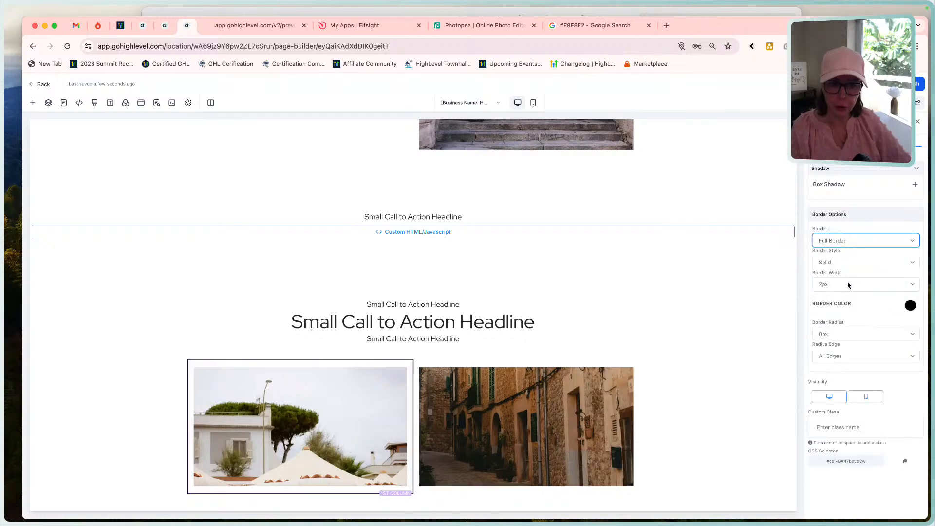
{"action": "left_click", "coordinate": [847, 290]}
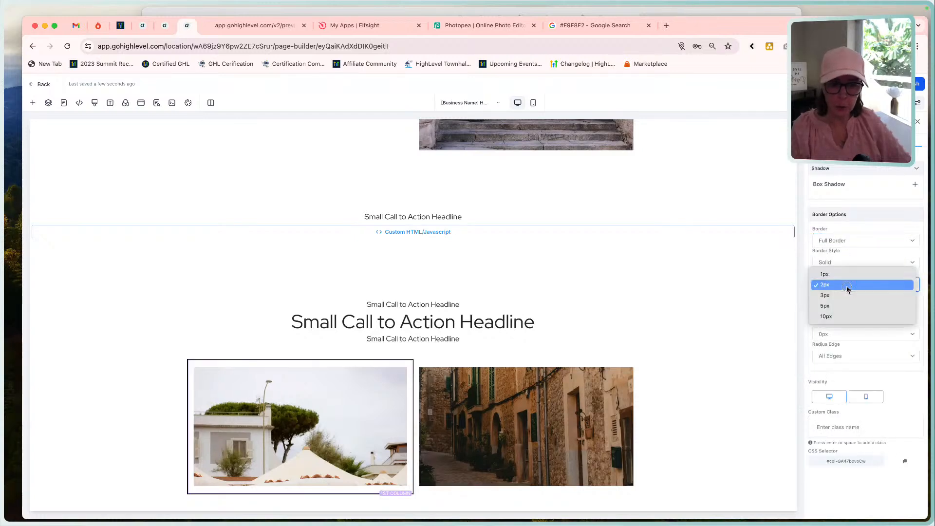
{"action": "left_click", "coordinate": [845, 284]}
{"action": "left_click", "coordinate": [841, 282]}
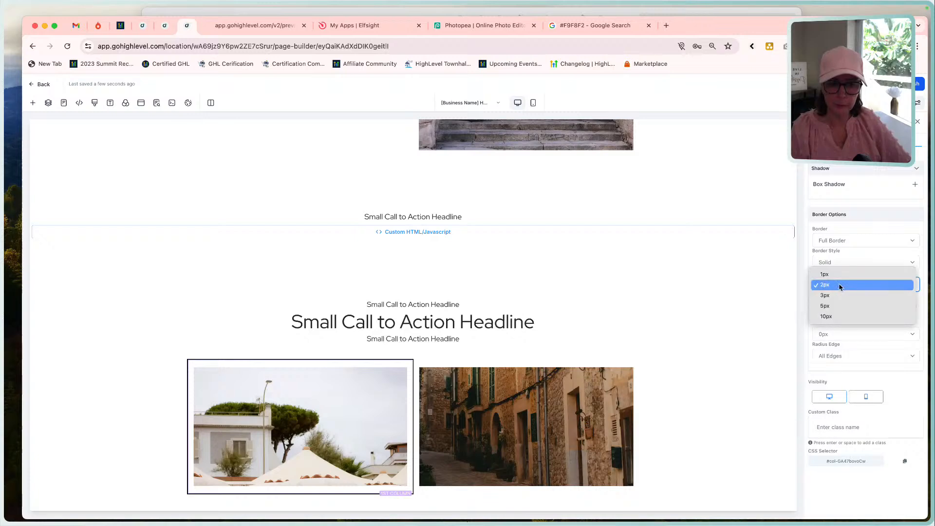
{"action": "left_click", "coordinate": [835, 273]}
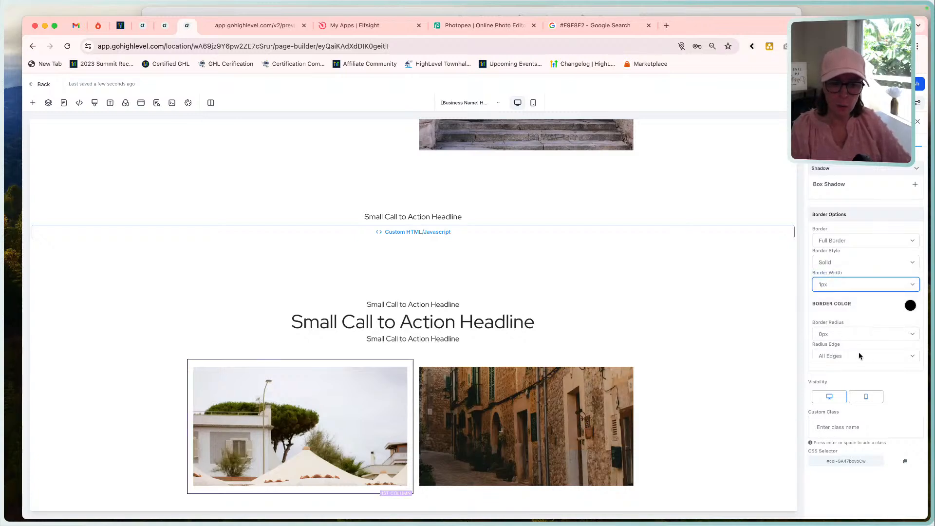
Examine the borders around the Old Way and New Way cards in the Funnel Build - Home Page mockup.
{"action": "left_click", "coordinate": [549, 13]}
{"action": "scroll", "coordinate": [456, 367], "scroll_direction": "down", "scroll_amount": 10}
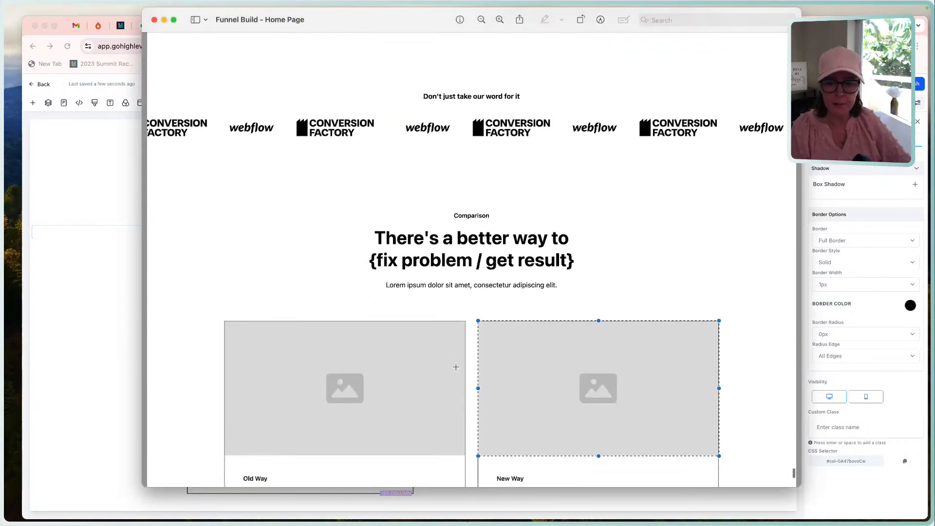
{"action": "scroll", "coordinate": [455, 366], "scroll_direction": "down", "scroll_amount": 5}
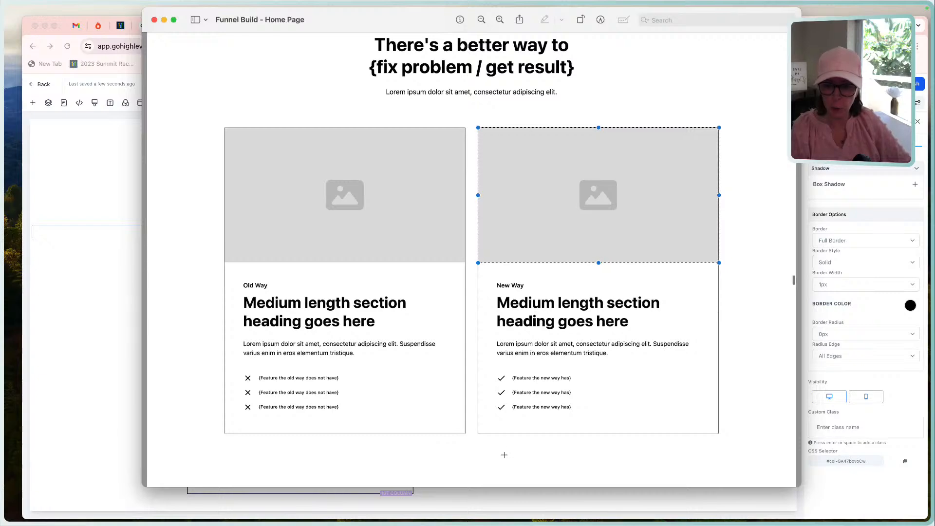
{"action": "left_click", "coordinate": [861, 286]}
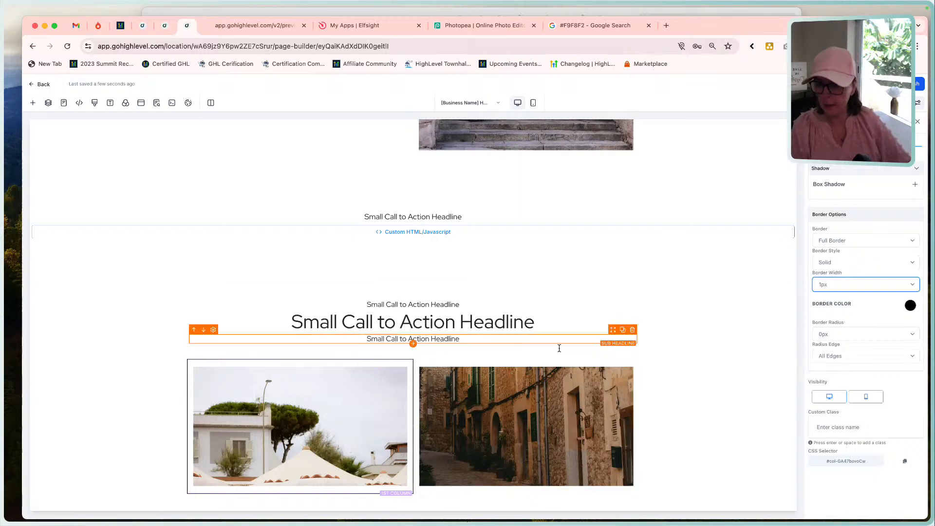
Give the Comparison section's second column a solid 1px full border in the dark charcoal swatch colour.
{"action": "left_click", "coordinate": [619, 396]}
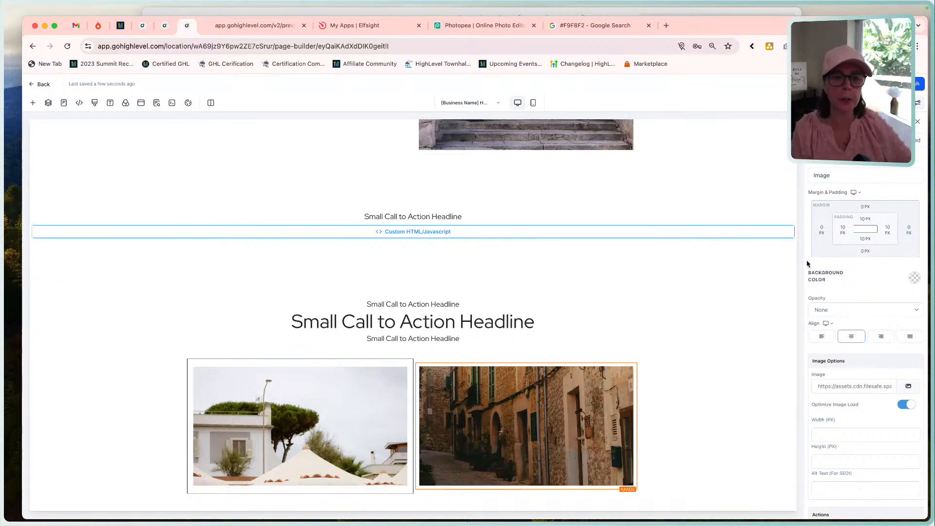
{"action": "left_click", "coordinate": [574, 362]}
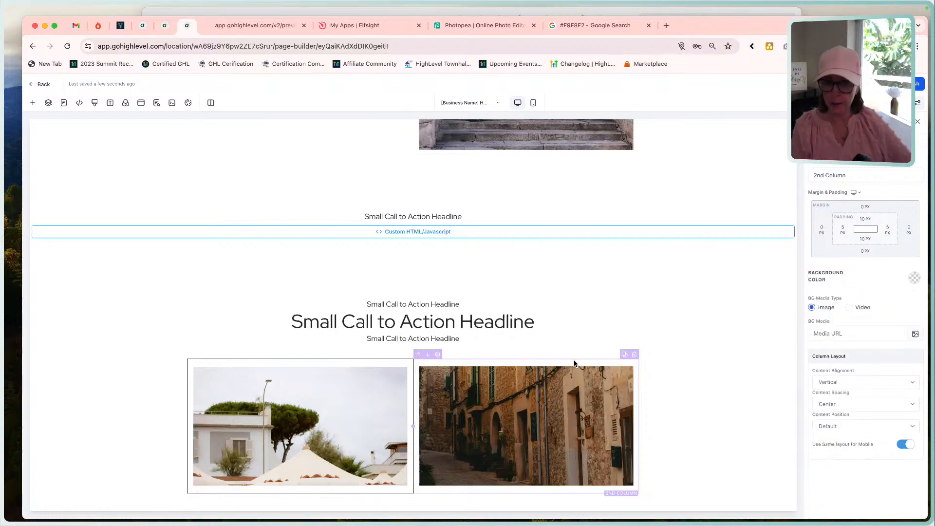
{"action": "scroll", "coordinate": [864, 292], "scroll_direction": "down", "scroll_amount": 5}
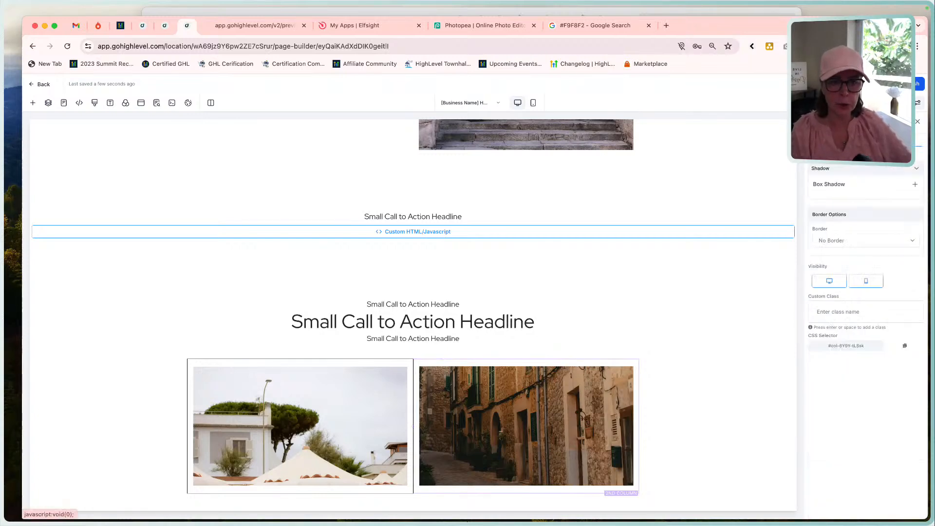
{"action": "left_click", "coordinate": [850, 244]}
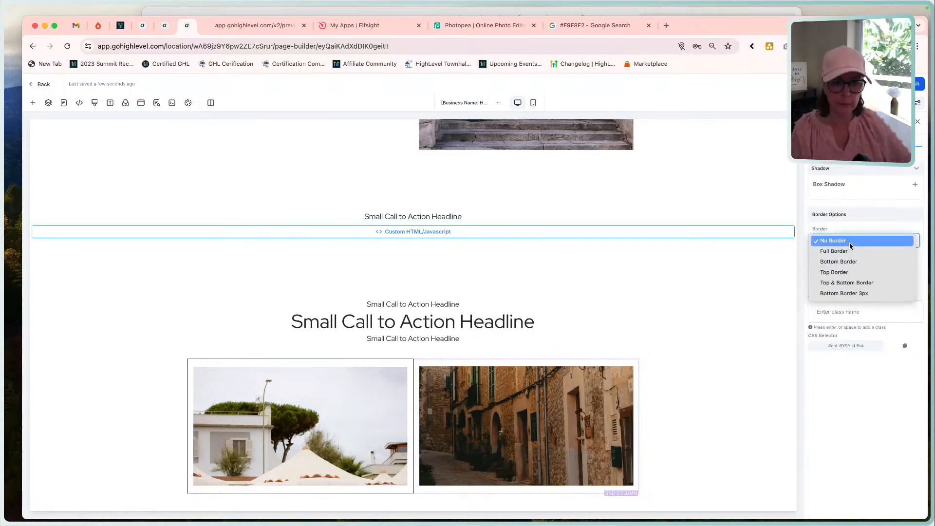
{"action": "left_click", "coordinate": [849, 250]}
{"action": "left_click", "coordinate": [834, 285]}
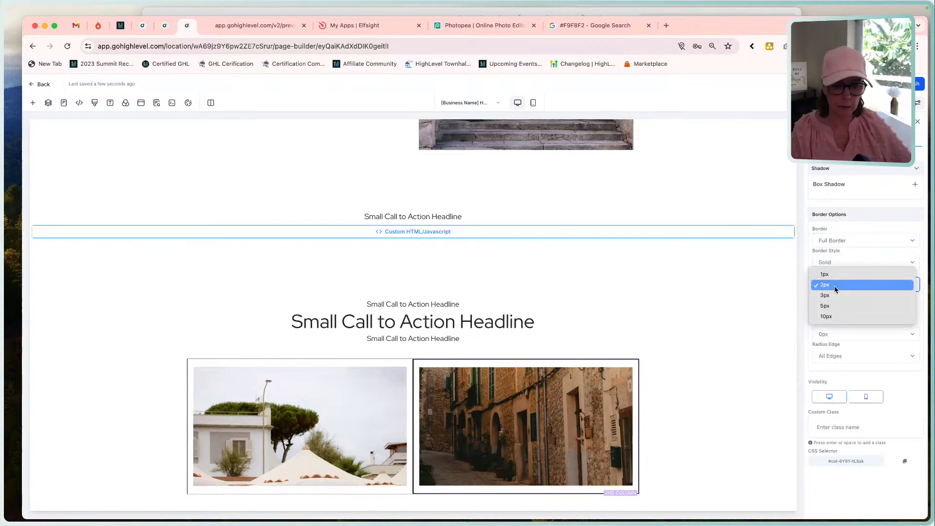
{"action": "left_click", "coordinate": [830, 274]}
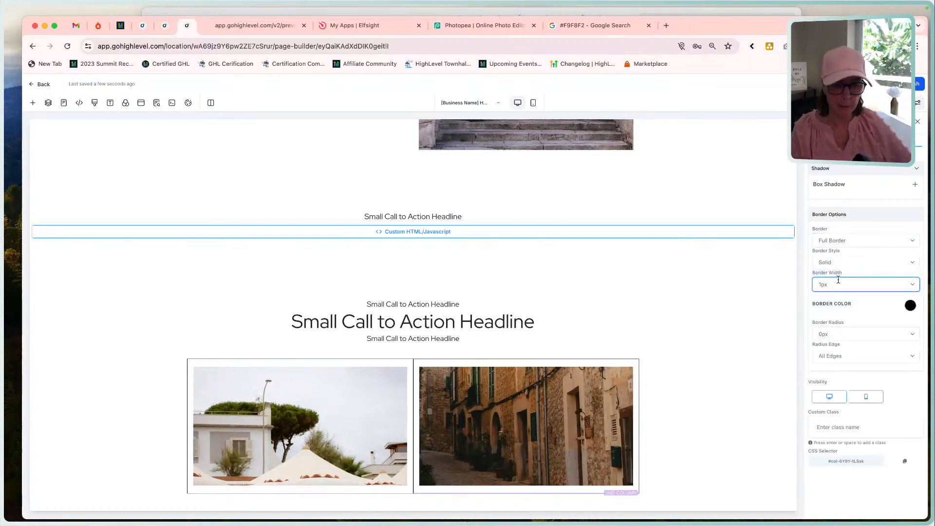
{"action": "left_click", "coordinate": [910, 307]}
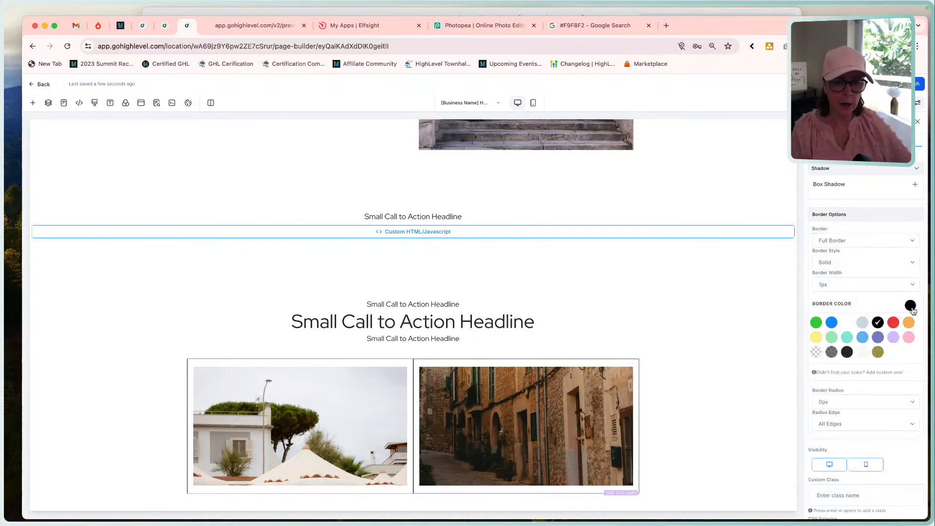
{"action": "left_click", "coordinate": [848, 353]}
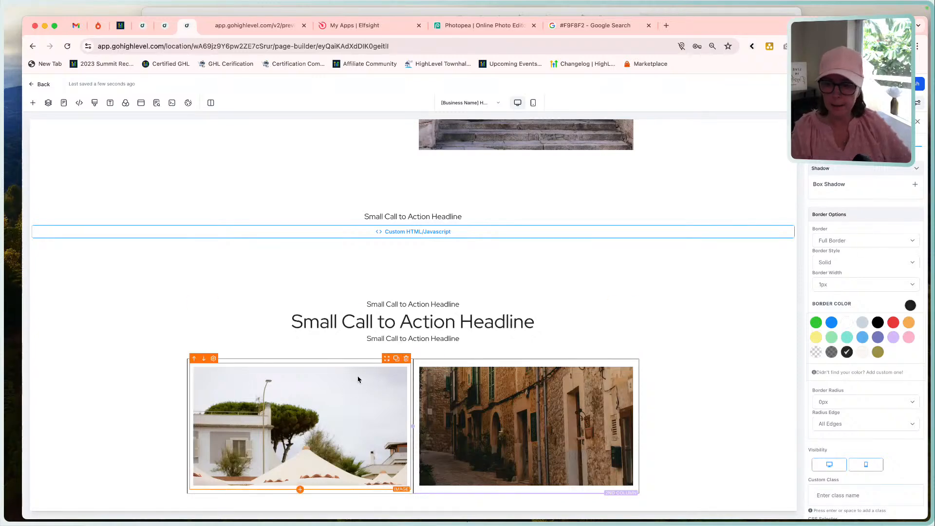
Set the first column's border colour to the same dark charcoal swatch as the second column's.
{"action": "left_click", "coordinate": [349, 359]}
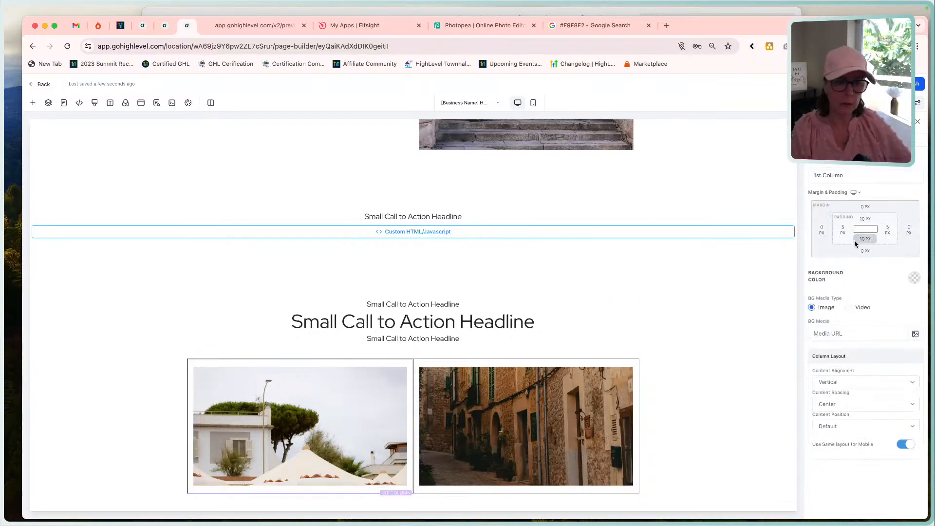
{"action": "scroll", "coordinate": [915, 453], "scroll_direction": "down", "scroll_amount": 10}
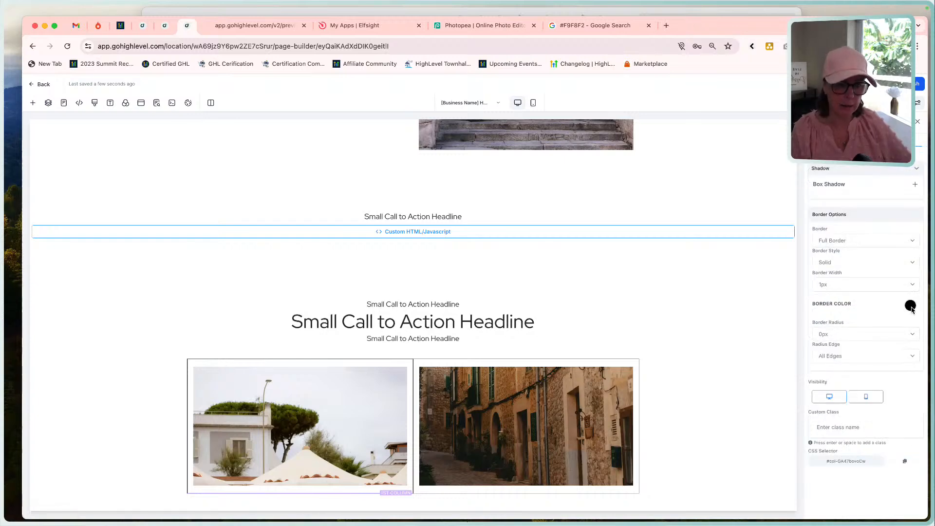
{"action": "left_click", "coordinate": [910, 306]}
{"action": "left_click", "coordinate": [847, 352]}
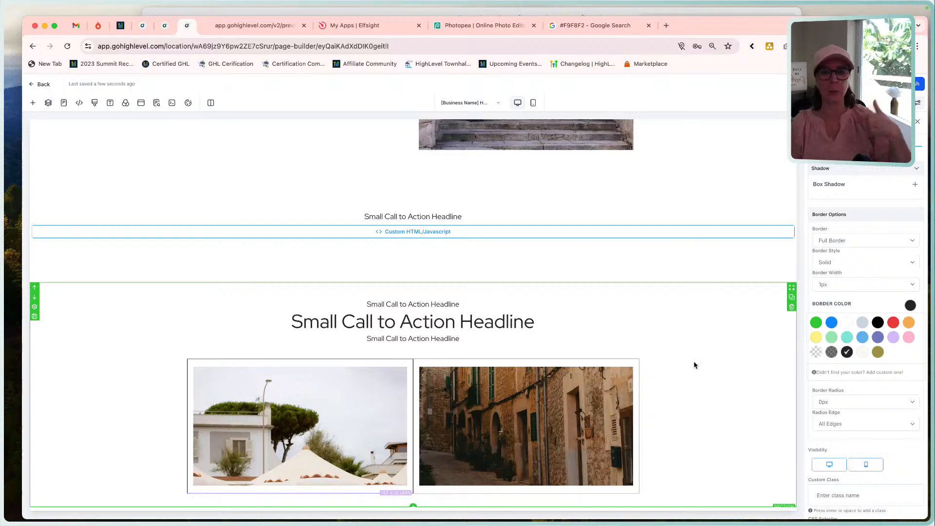
{"action": "scroll", "coordinate": [694, 365], "scroll_direction": "down", "scroll_amount": 1}
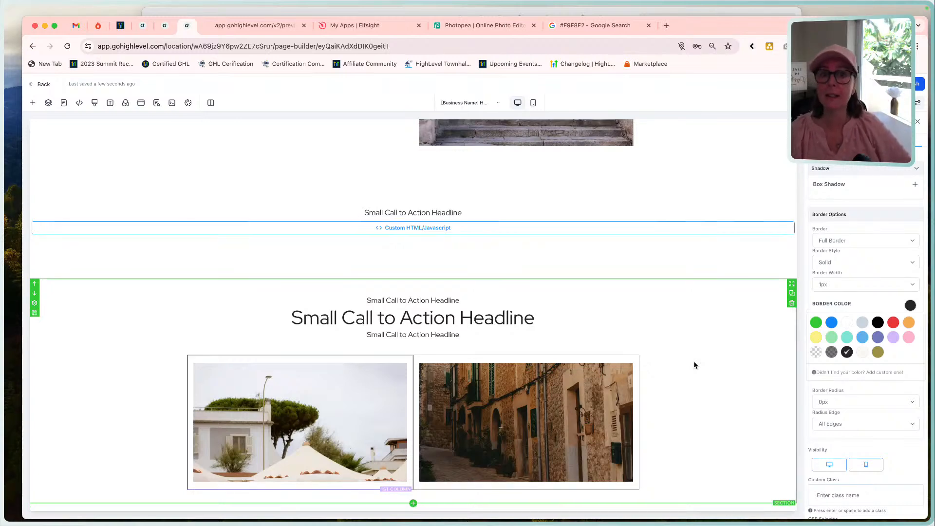
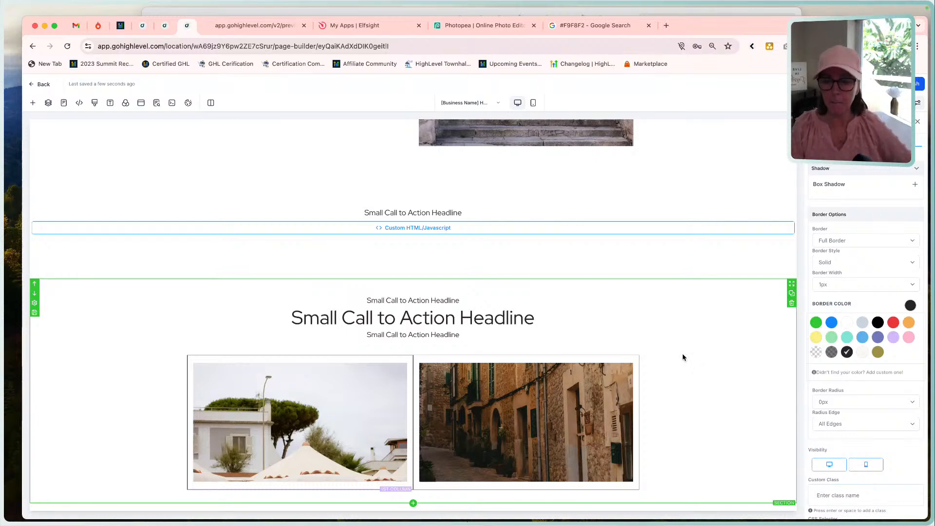
Compare the Comparison section's two bordered columns with the Old Way and New Way cards in the Funnel Build - Home Page mockup.
{"action": "scroll", "coordinate": [682, 357], "scroll_direction": "up", "scroll_amount": 1}
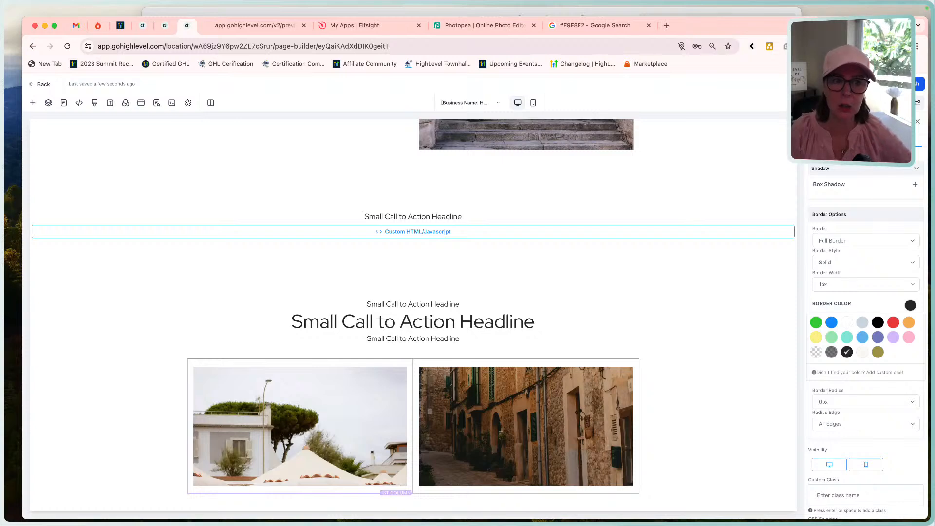
{"action": "scroll", "coordinate": [703, 427], "scroll_direction": "down", "scroll_amount": 1}
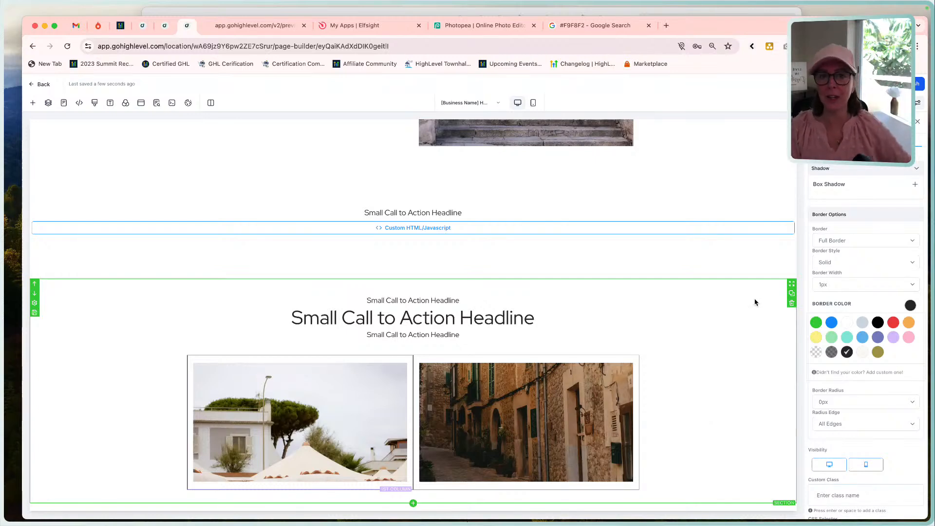
{"action": "scroll", "coordinate": [754, 298], "scroll_direction": "up", "scroll_amount": 1}
{"action": "left_click", "coordinate": [507, 9]}
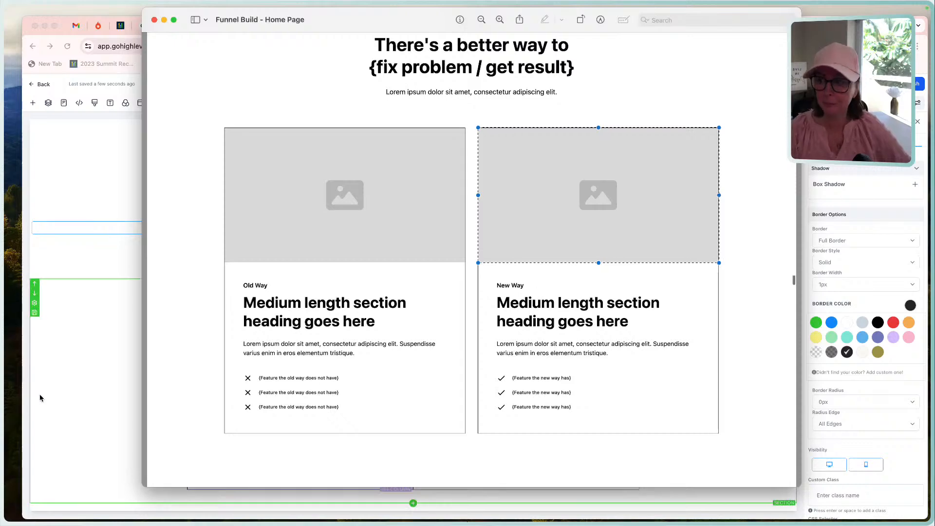
{"action": "left_click", "coordinate": [63, 387]}
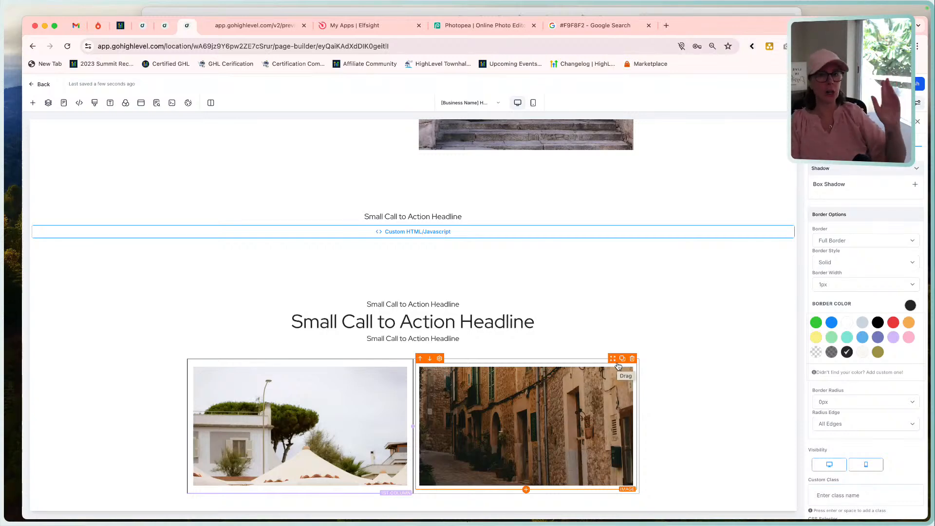
{"action": "scroll", "coordinate": [618, 366], "scroll_direction": "down", "scroll_amount": 1}
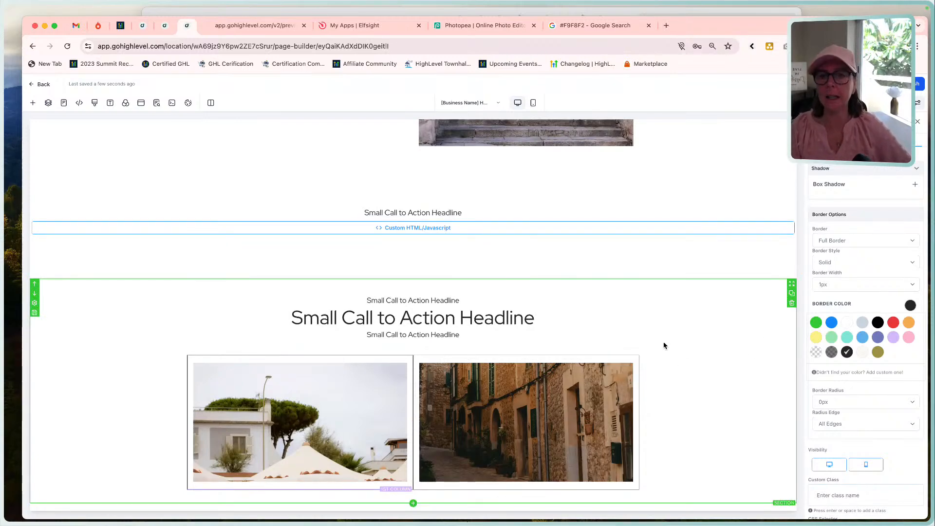
Examine the main Comparison heading and the Old Way card's heading in the Funnel Build - Home Page mockup.
{"action": "left_click", "coordinate": [529, 13]}
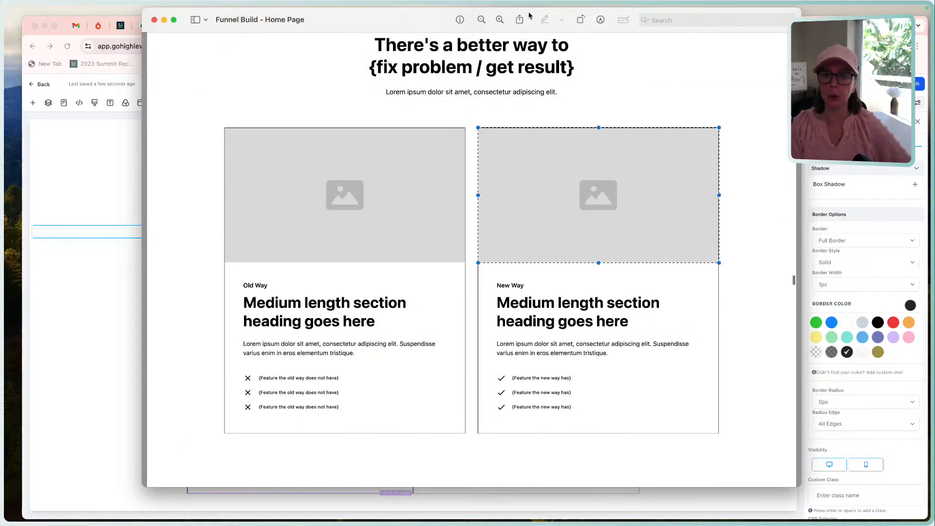
{"action": "scroll", "coordinate": [420, 268], "scroll_direction": "down", "scroll_amount": 3}
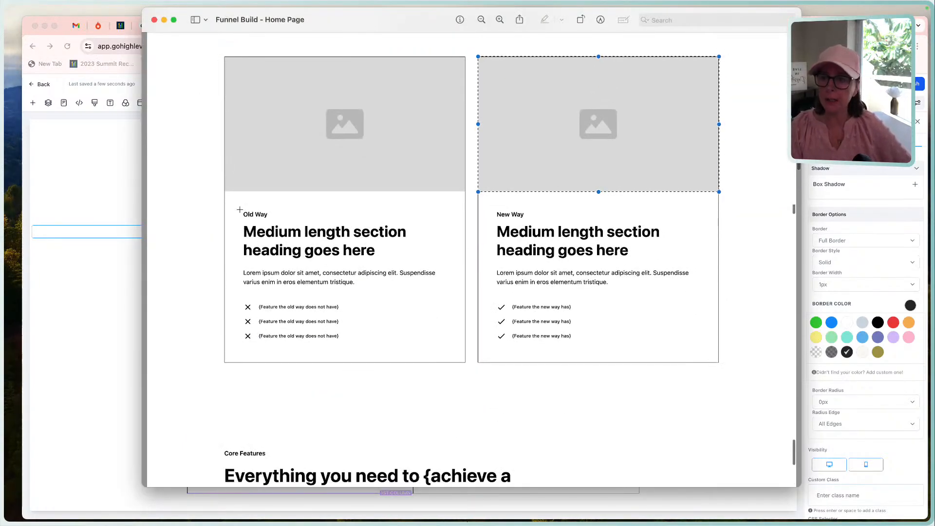
{"action": "scroll", "coordinate": [239, 209], "scroll_direction": "up", "scroll_amount": 4}
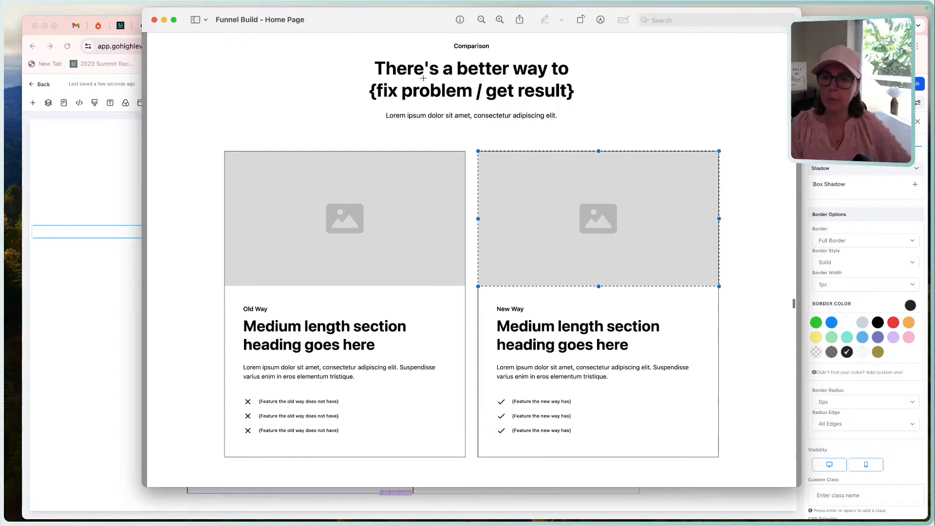
{"action": "left_click_drag", "start_coordinate": [355, 53], "coordinate": [604, 102]}
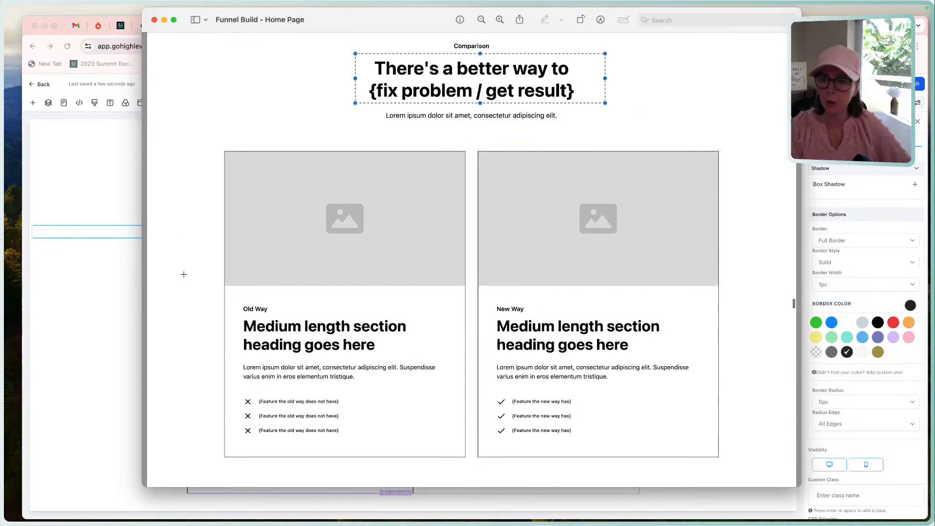
{"action": "scroll", "coordinate": [183, 274], "scroll_direction": "down", "scroll_amount": 3}
{"action": "left_click_drag", "start_coordinate": [237, 231], "coordinate": [398, 283]}
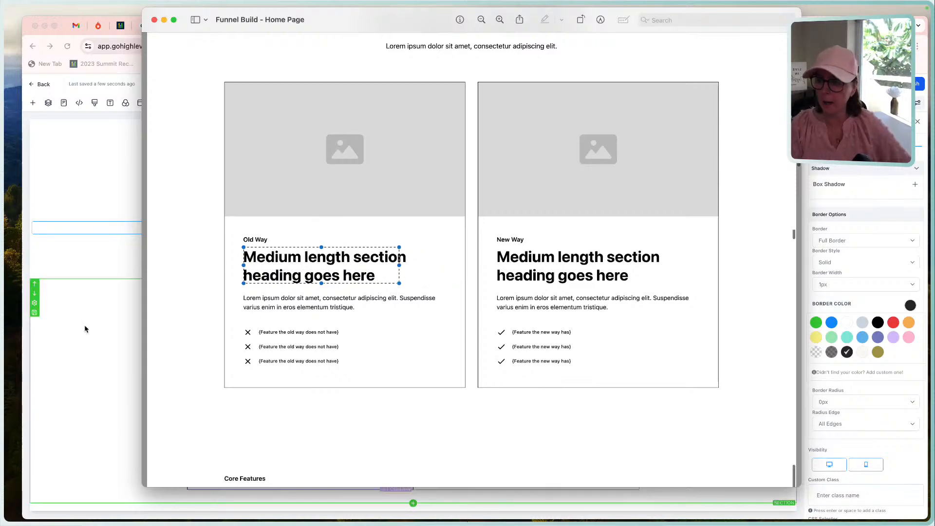
{"action": "left_click", "coordinate": [85, 329]}
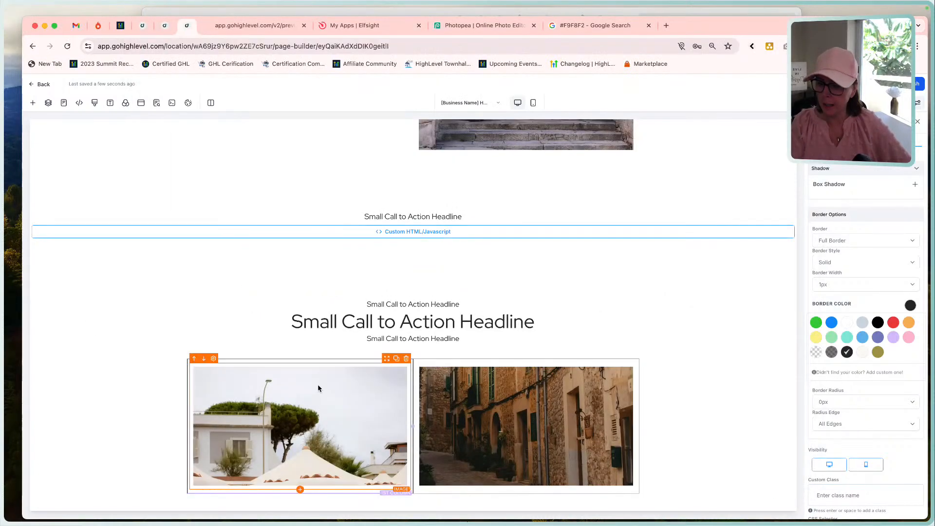
Add a sub-headline below the image in the Comparison section's first column and format it as Heading 4.
{"action": "left_click", "coordinate": [299, 489]}
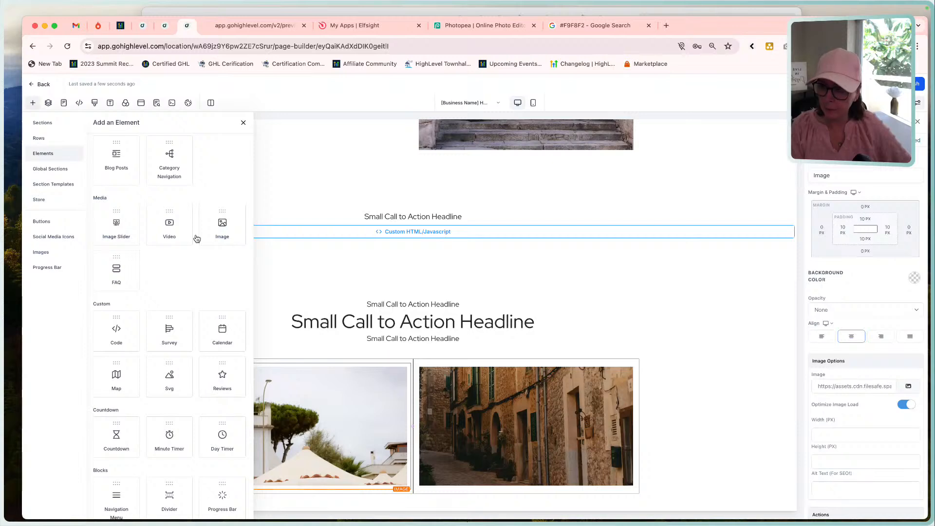
{"action": "scroll", "coordinate": [168, 266], "scroll_direction": "up", "scroll_amount": 5}
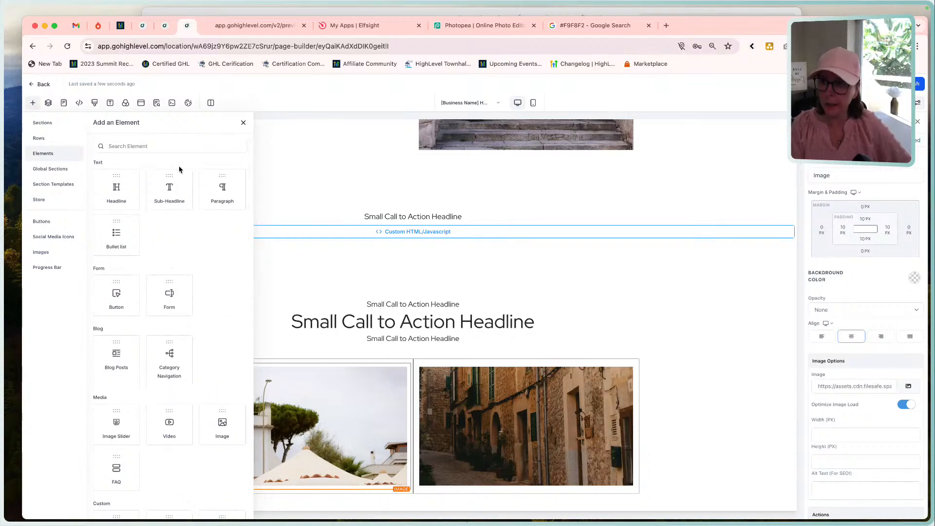
{"action": "left_click", "coordinate": [169, 189]}
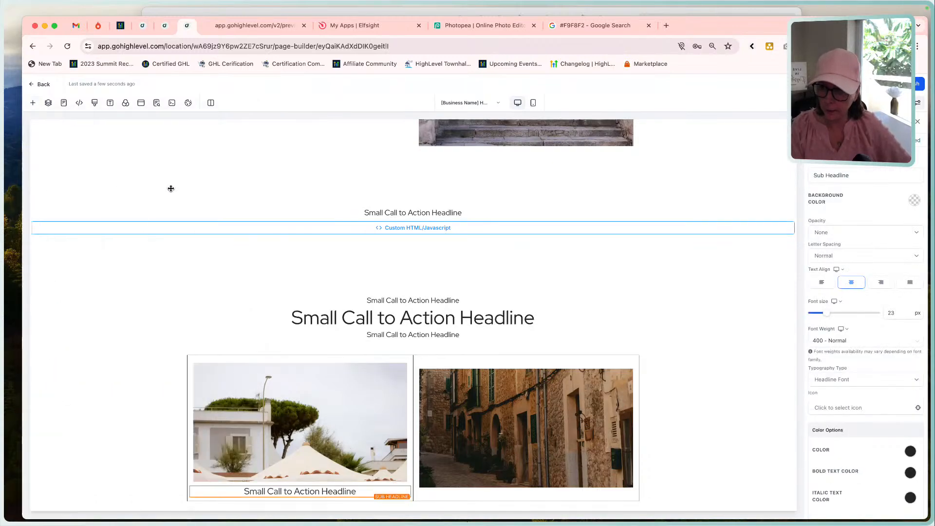
{"action": "left_click", "coordinate": [283, 483]}
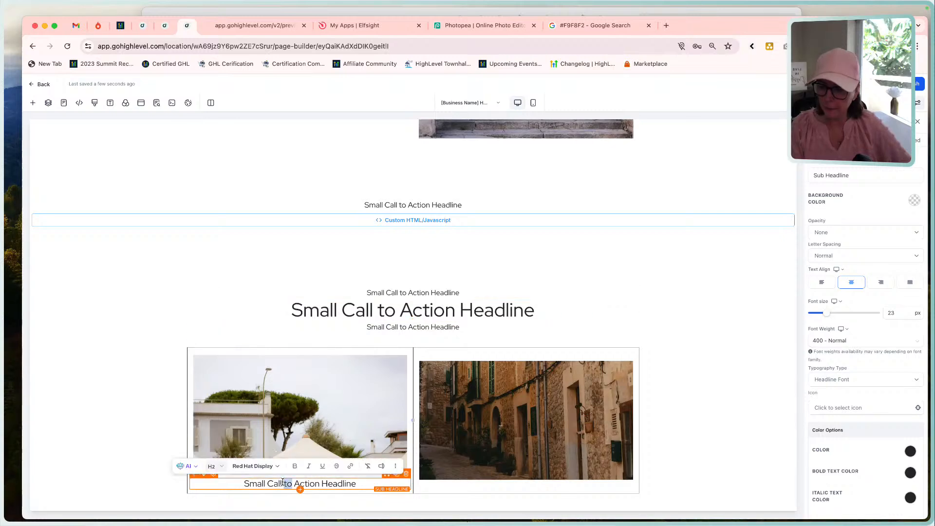
{"action": "triple_click", "coordinate": [283, 483]}
{"action": "left_click", "coordinate": [236, 466]}
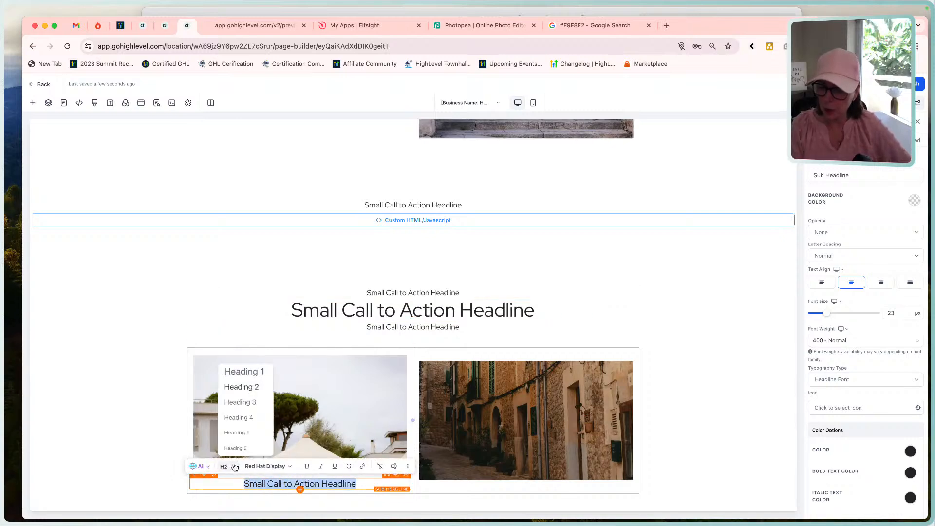
{"action": "left_click", "coordinate": [253, 417]}
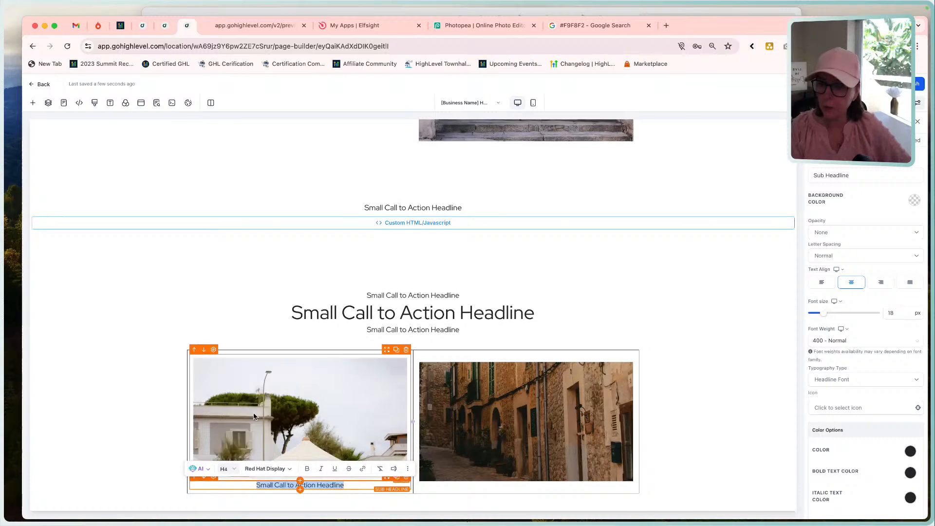
Add a second sub-headline beneath the first one in the first column and format it as Heading 3.
{"action": "left_click", "coordinate": [300, 489]}
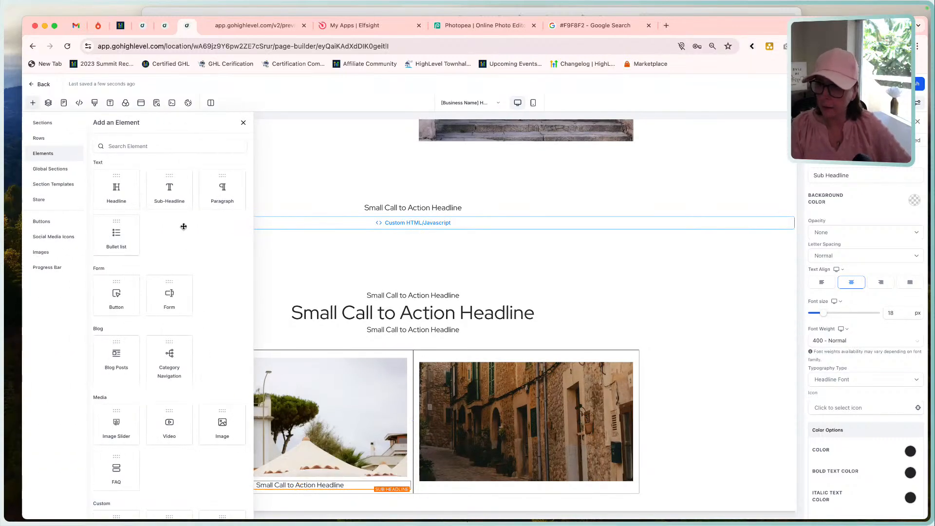
{"action": "left_click_drag", "start_coordinate": [169, 187], "coordinate": [271, 483]}
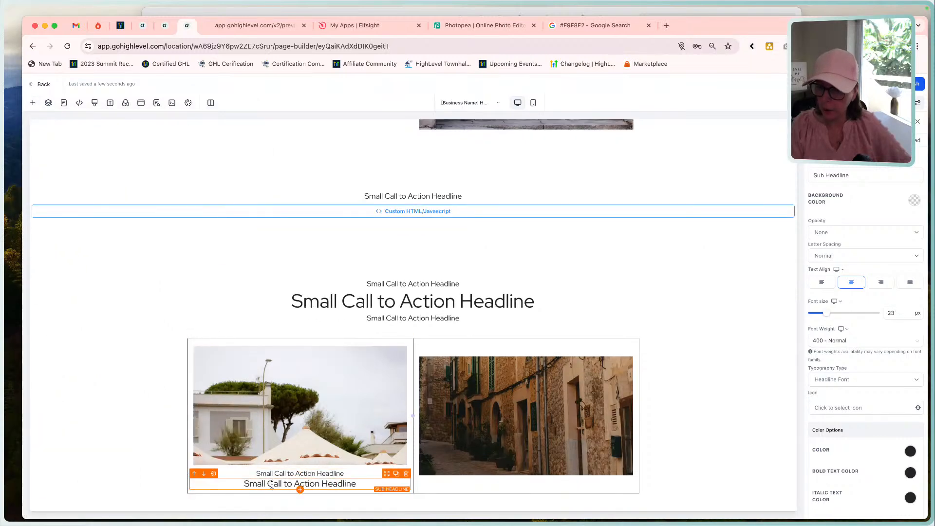
{"action": "triple_click", "coordinate": [271, 483]}
{"action": "left_click", "coordinate": [227, 466]}
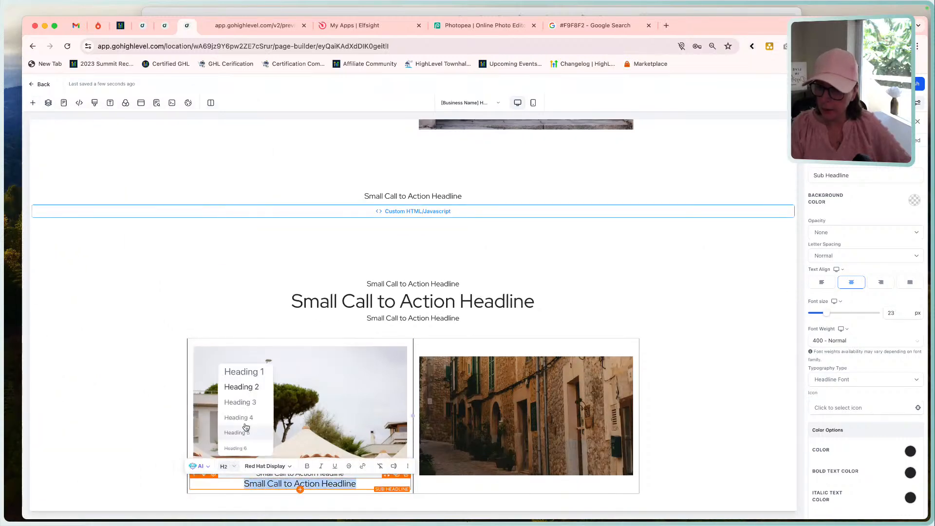
{"action": "left_click", "coordinate": [244, 402]}
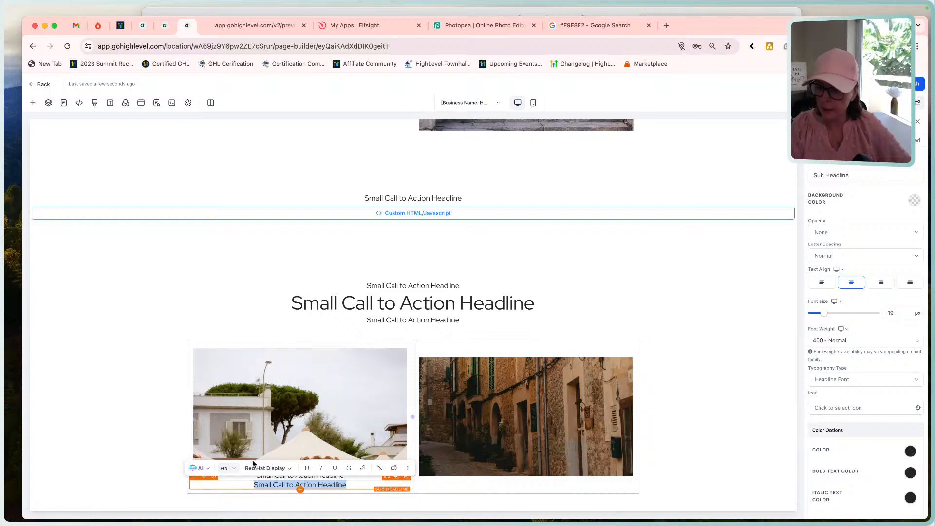
Check the mockup's Old Way card, add a third sub-headline under the first column's other two, and format it as Heading 4.
{"action": "left_click", "coordinate": [489, 10]}
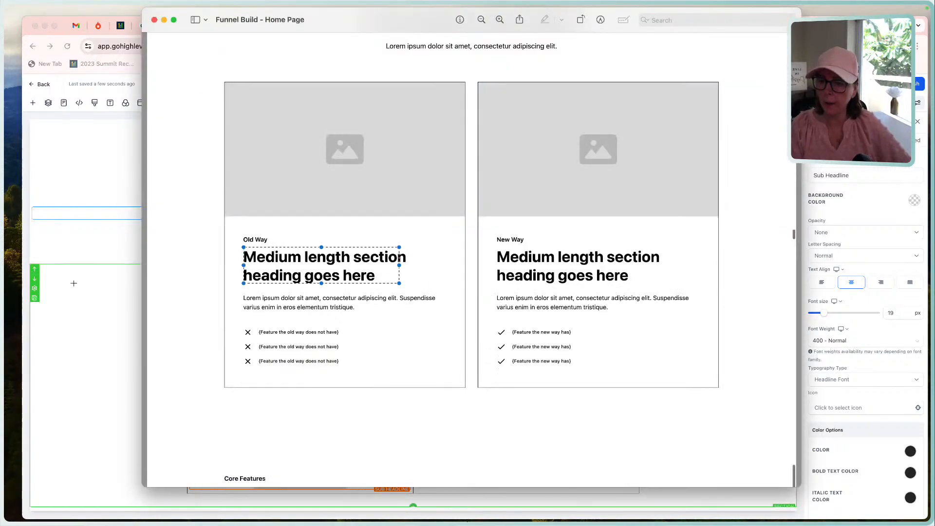
{"action": "left_click", "coordinate": [104, 309]}
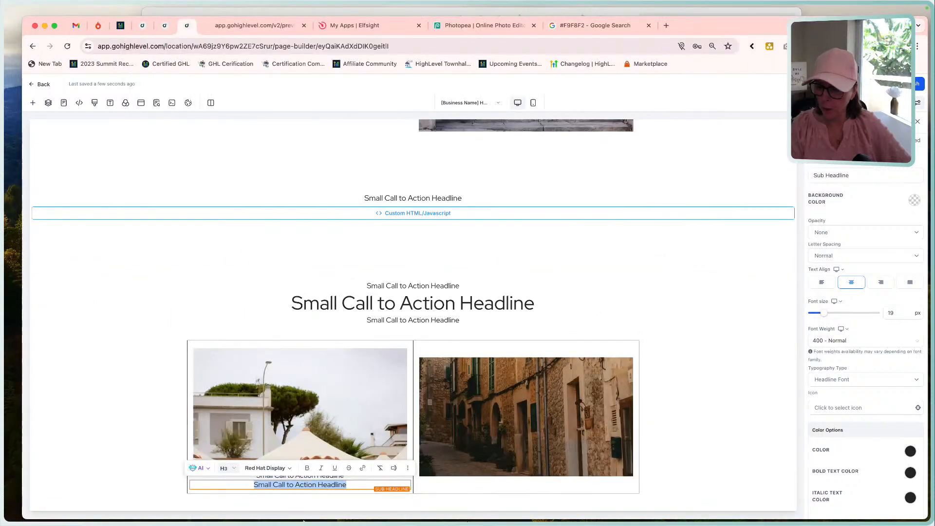
{"action": "left_click", "coordinate": [299, 490]}
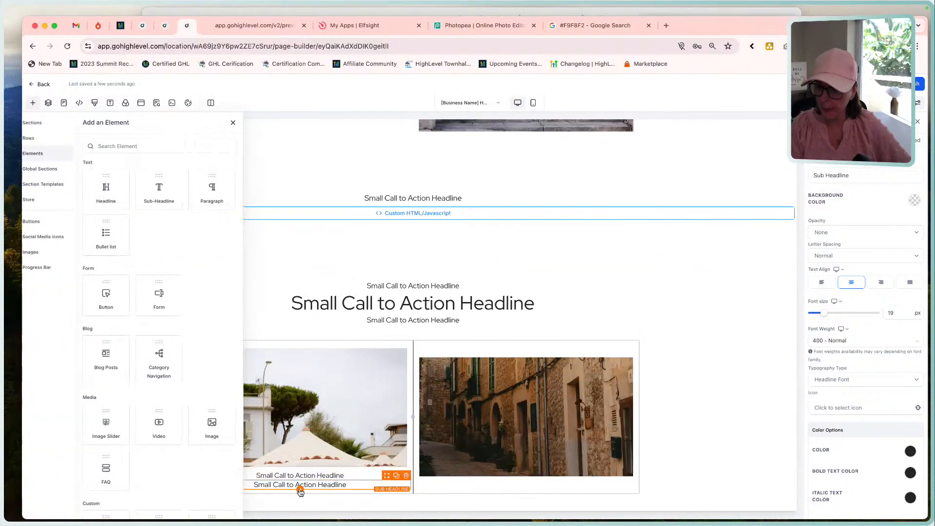
{"action": "left_click", "coordinate": [159, 191]}
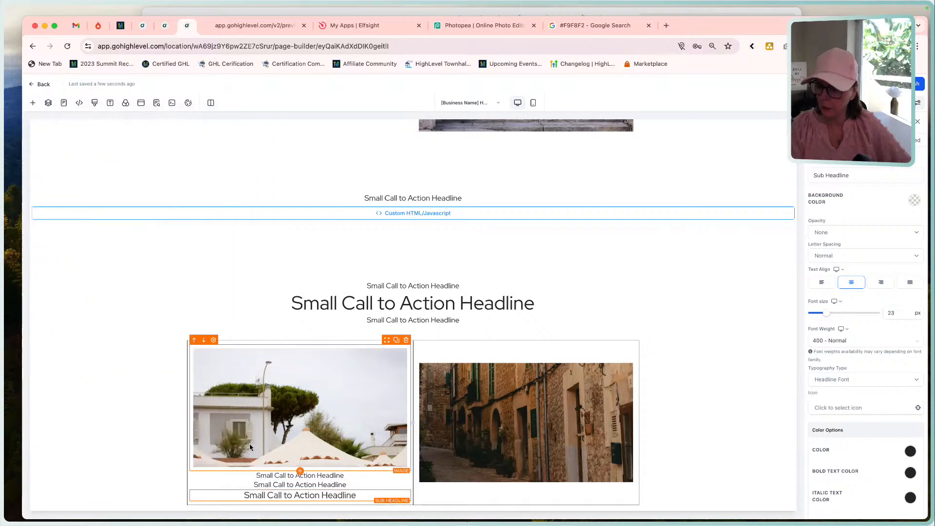
{"action": "triple_click", "coordinate": [305, 495]}
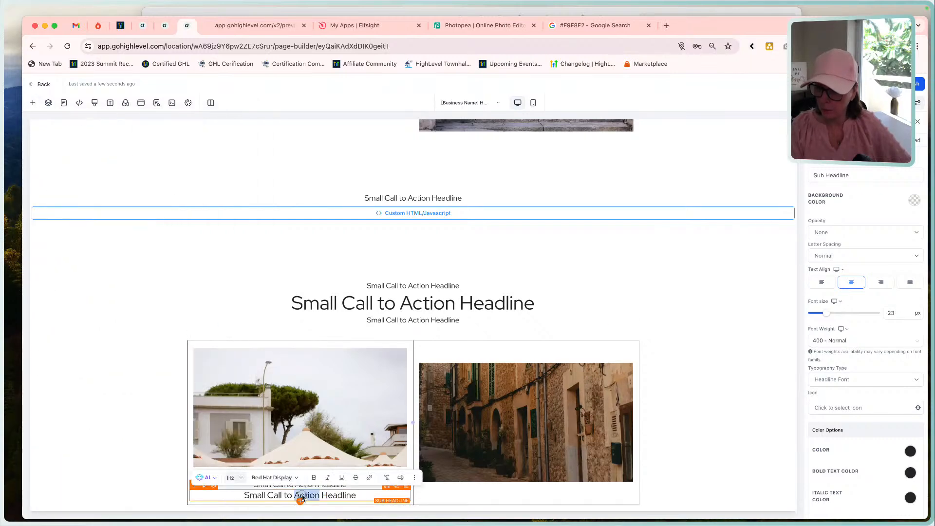
{"action": "left_click", "coordinate": [229, 479]}
{"action": "left_click", "coordinate": [247, 429]}
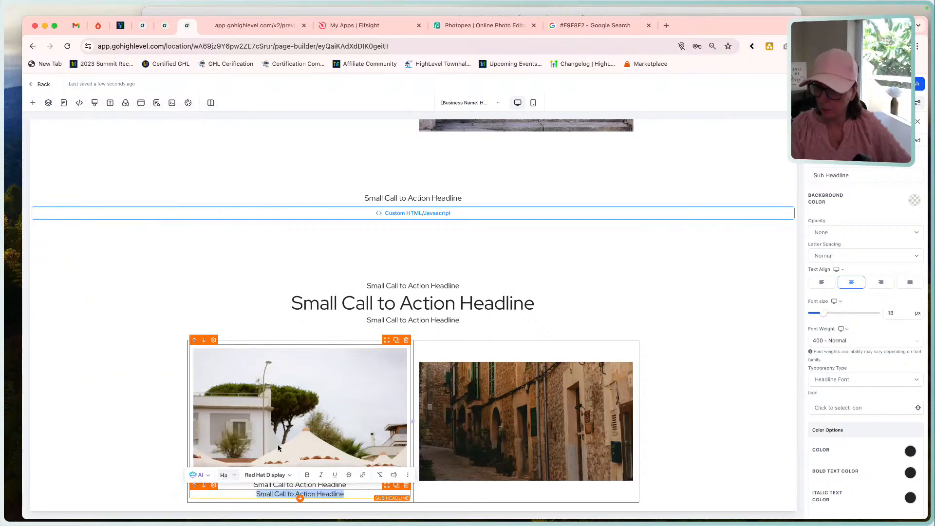
Check the Old Way feature list in the mockup and add a bullet list below the first column's third sub-headline.
{"action": "scroll", "coordinate": [312, 473], "scroll_direction": "down", "scroll_amount": 1}
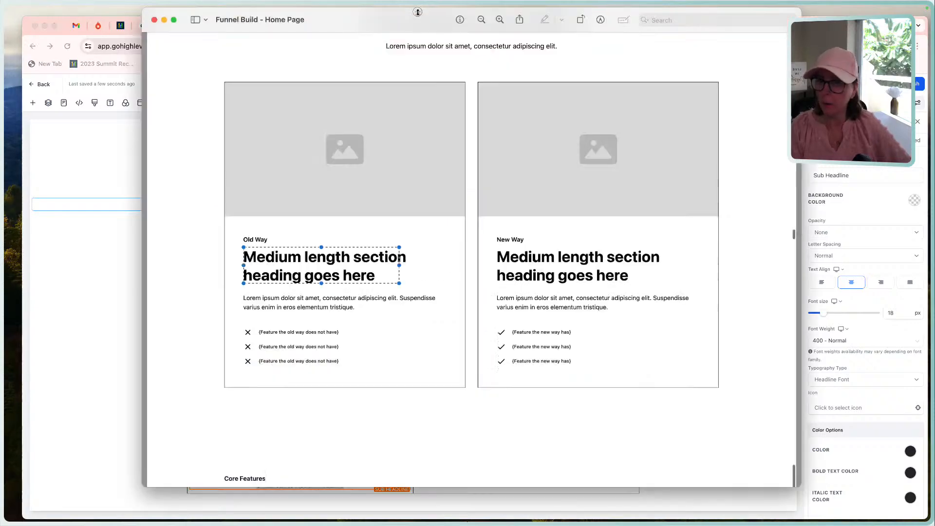
{"action": "left_click", "coordinate": [417, 11]}
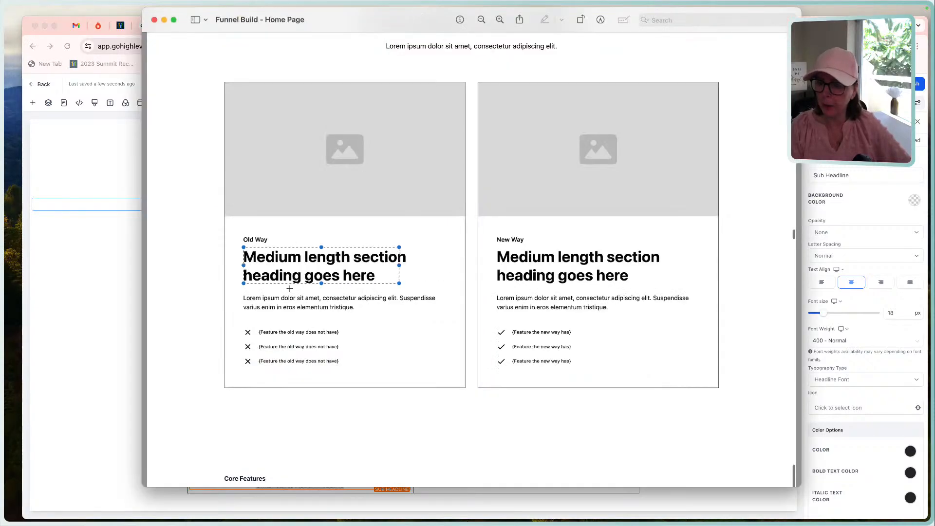
{"action": "left_click", "coordinate": [99, 358]}
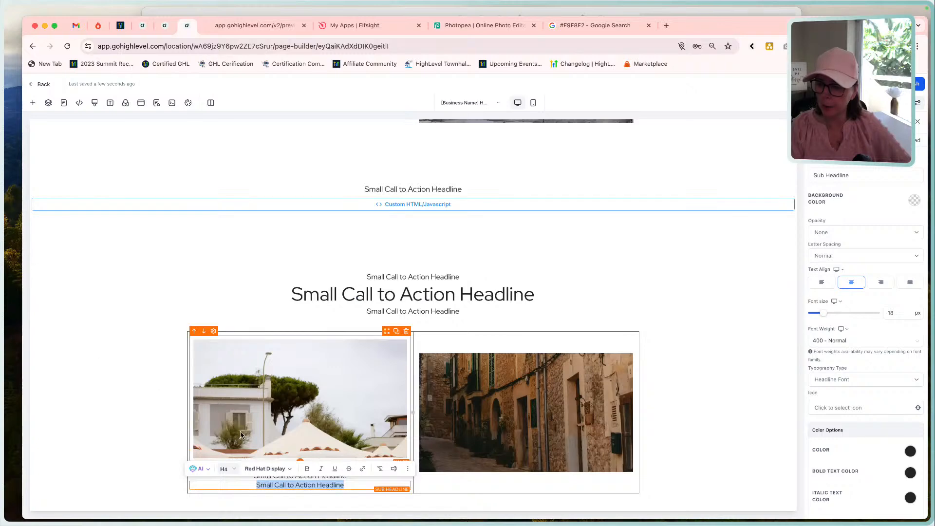
{"action": "left_click", "coordinate": [301, 489]}
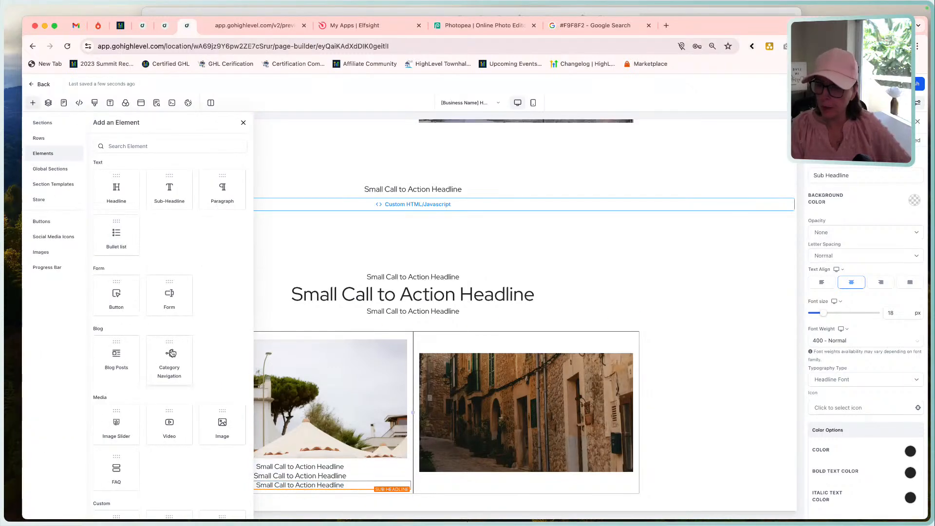
{"action": "left_click", "coordinate": [118, 234]}
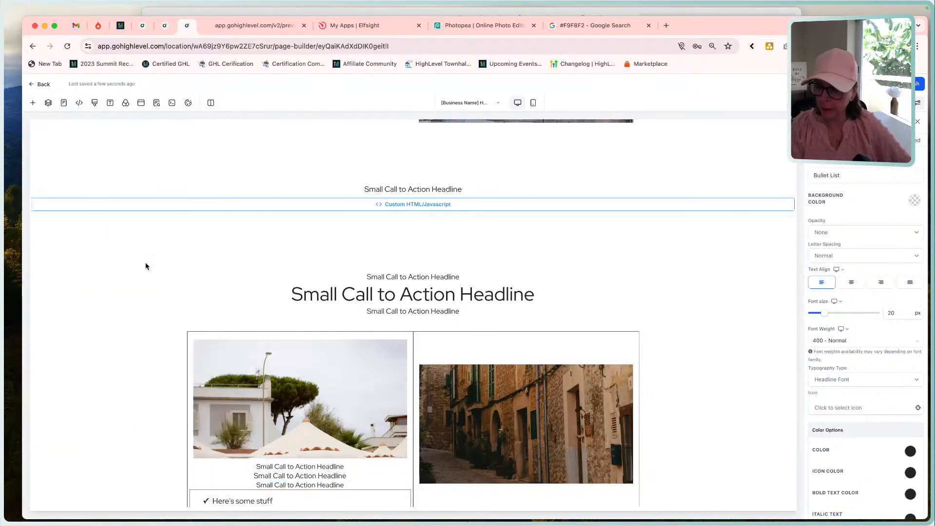
{"action": "scroll", "coordinate": [251, 386], "scroll_direction": "down", "scroll_amount": 1}
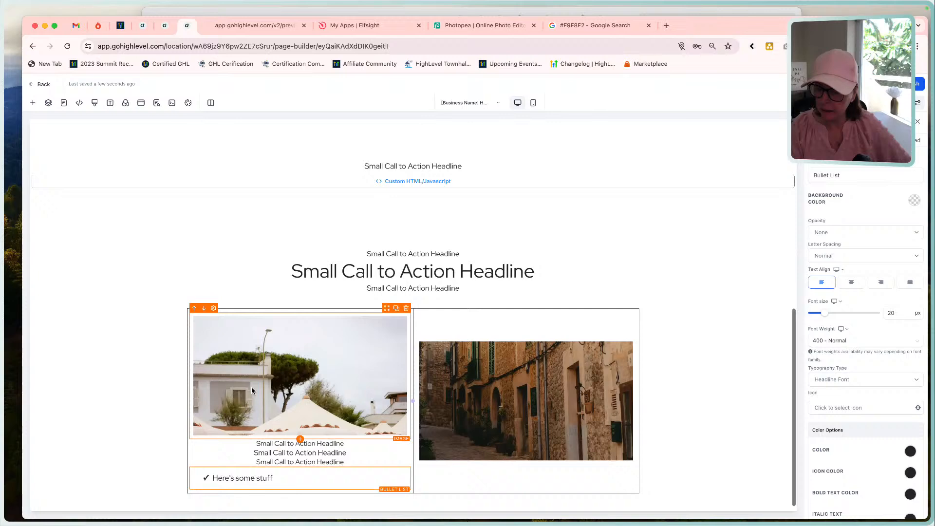
Left-align all three sub-headlines below the image in the Comparison section's first column.
{"action": "left_click", "coordinate": [335, 445]}
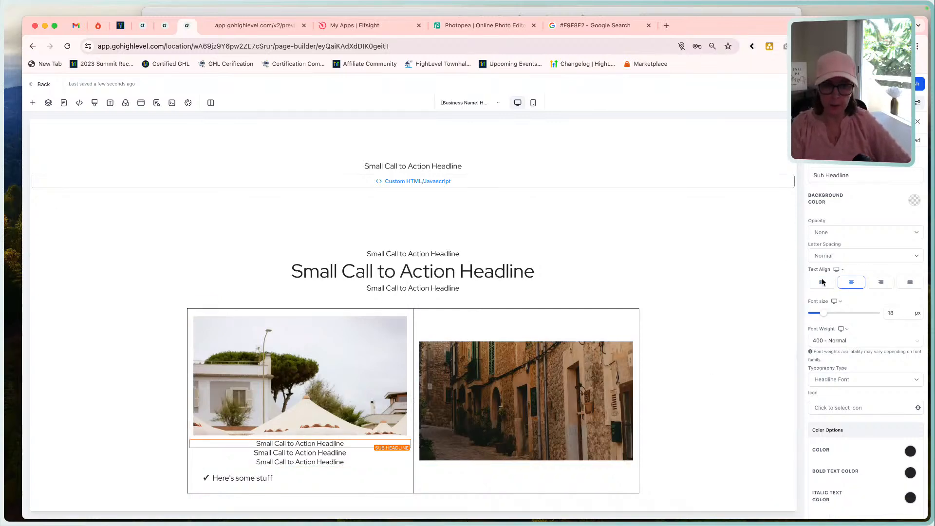
{"action": "left_click", "coordinate": [822, 281]}
{"action": "left_click", "coordinate": [346, 453]}
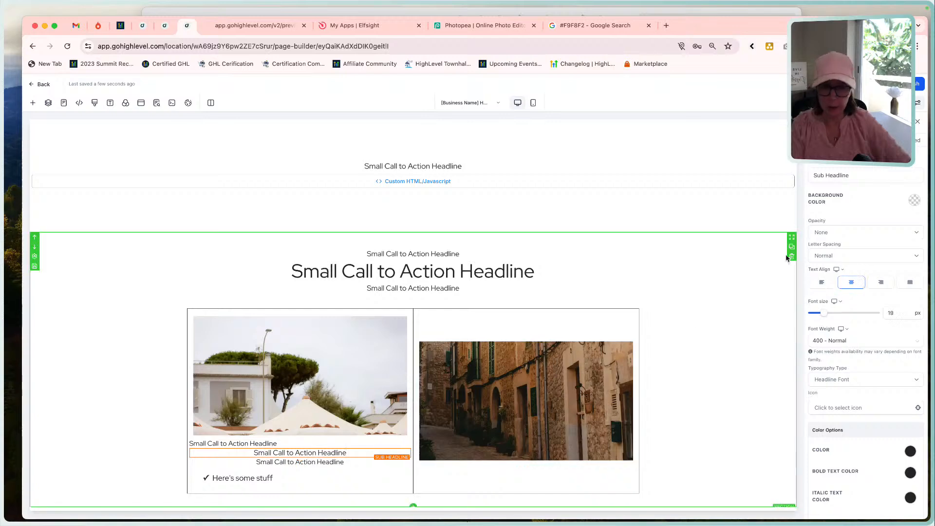
{"action": "left_click", "coordinate": [822, 282]}
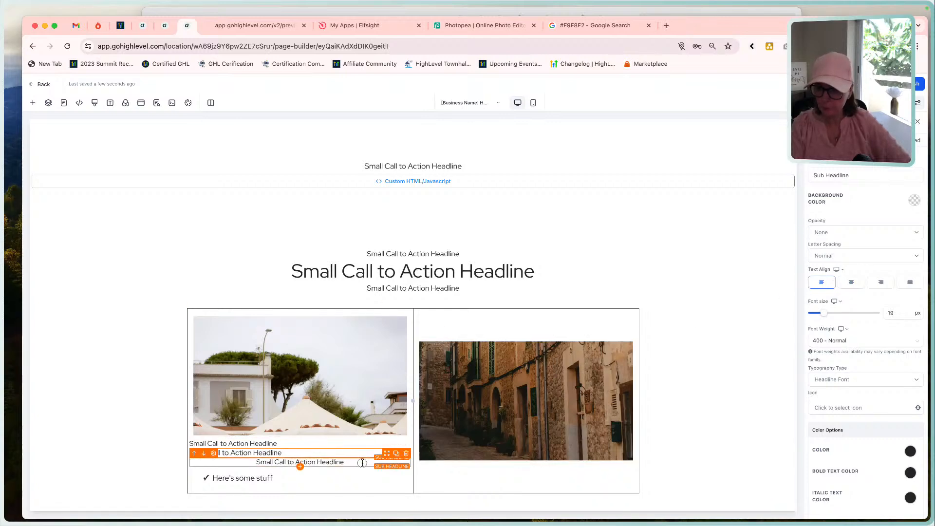
{"action": "left_click", "coordinate": [361, 463]}
{"action": "left_click", "coordinate": [822, 282]}
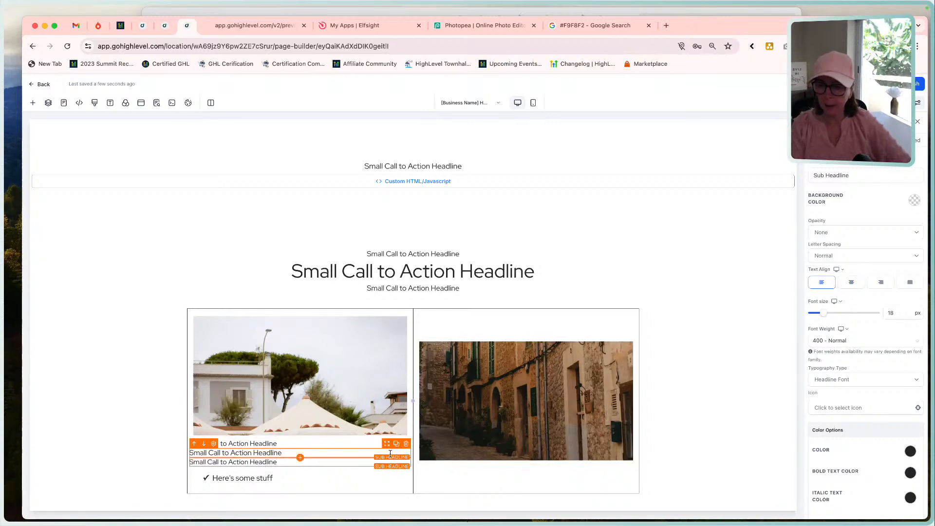
Check the Old Way card's text indent in the mockup and set the first sub-headline's left padding to 60 px.
{"action": "left_click", "coordinate": [427, 14]}
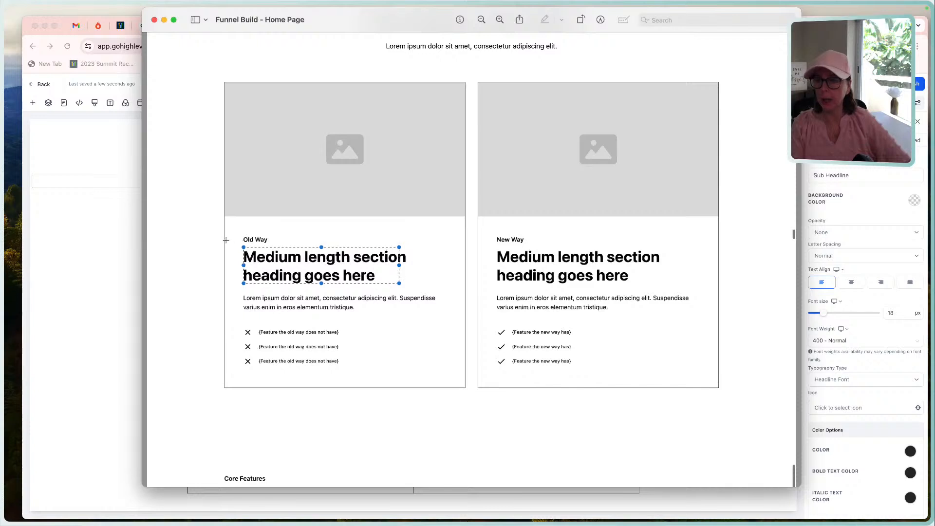
{"action": "mouse_move", "coordinate": [243, 235]}
{"action": "left_mouse_down"}
{"action": "mouse_move", "coordinate": [227, 237]}
{"action": "mouse_move", "coordinate": [241, 238]}
{"action": "left_mouse_up"}
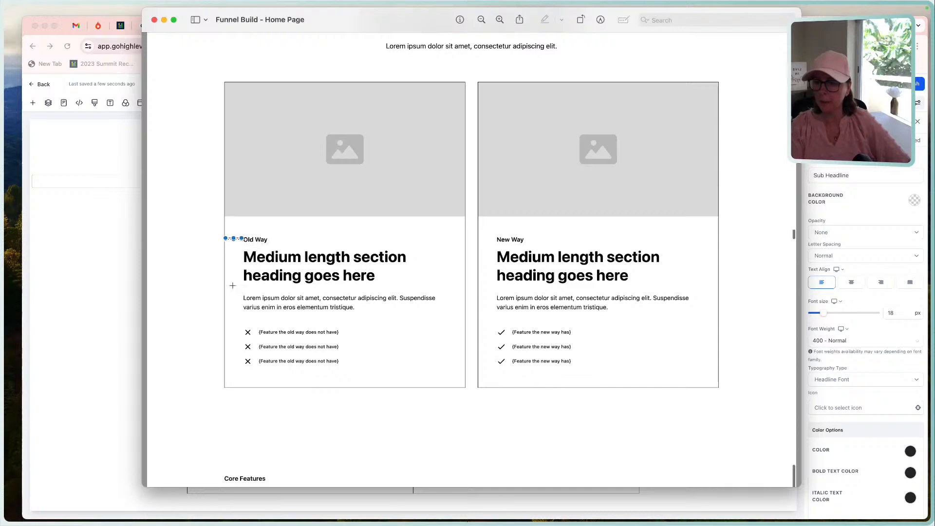
{"action": "key", "text": "Delete"}
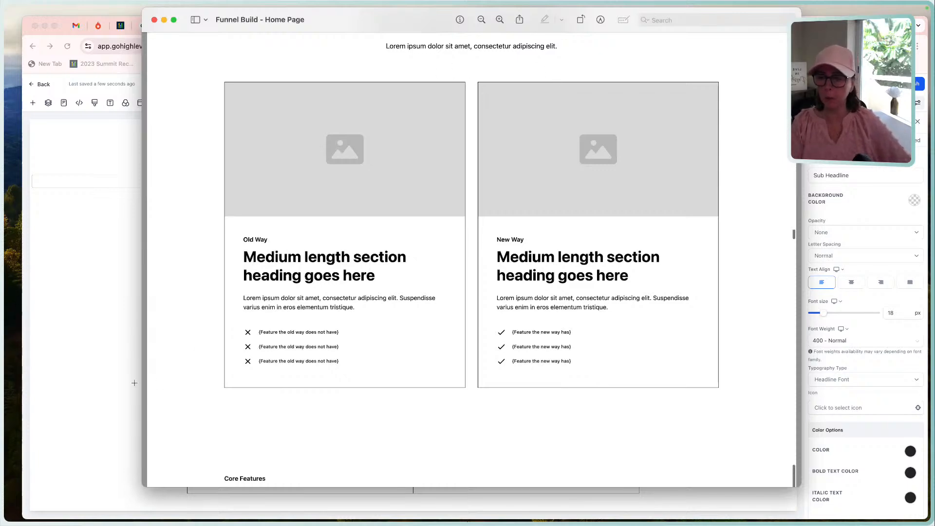
{"action": "left_click", "coordinate": [110, 363]}
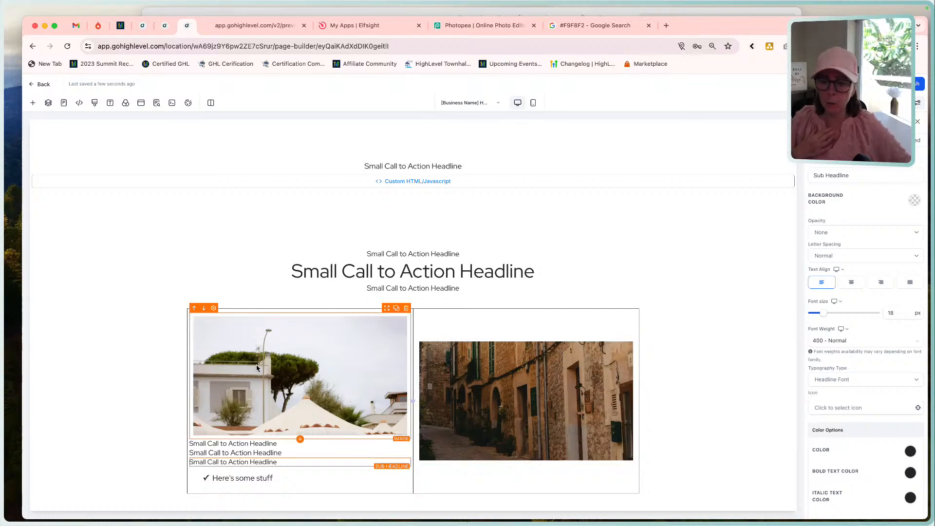
{"action": "left_click", "coordinate": [282, 443]}
{"action": "scroll", "coordinate": [879, 361], "scroll_direction": "down", "scroll_amount": 4}
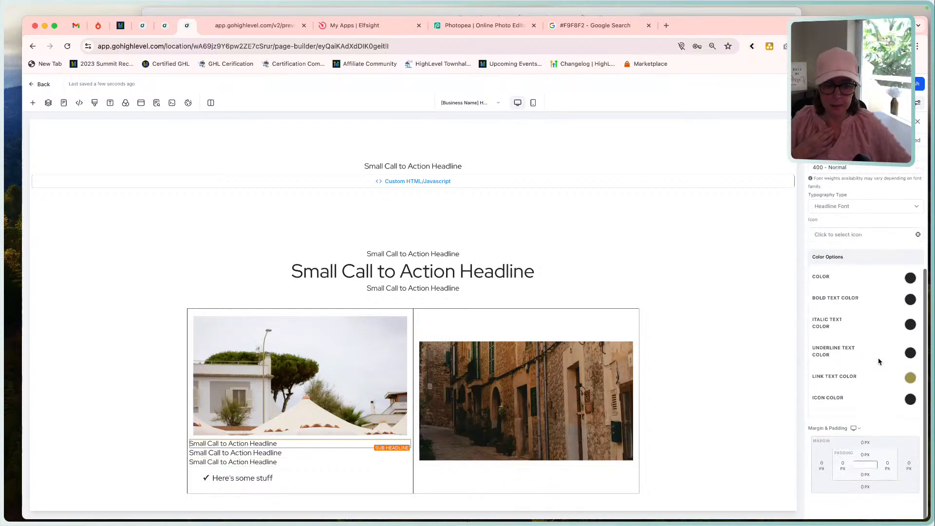
{"action": "left_click", "coordinate": [842, 465]}
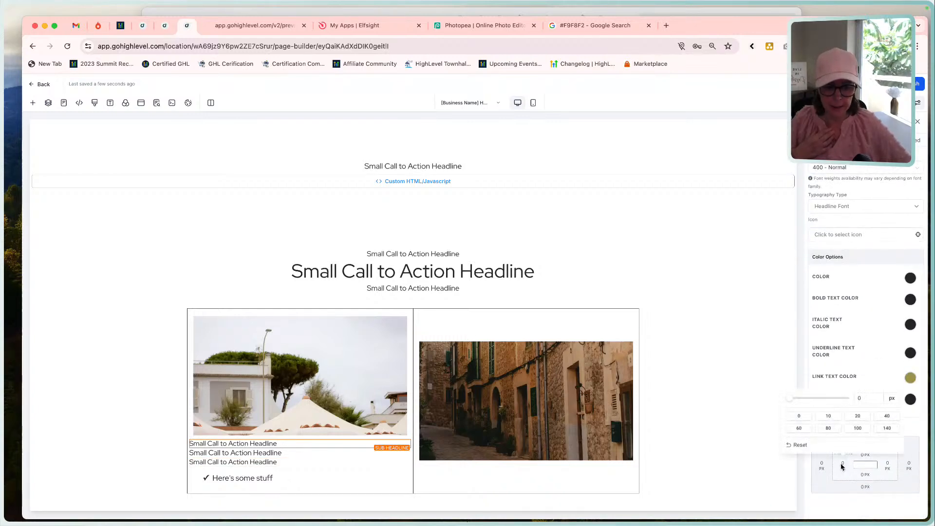
{"action": "left_click", "coordinate": [827, 428]}
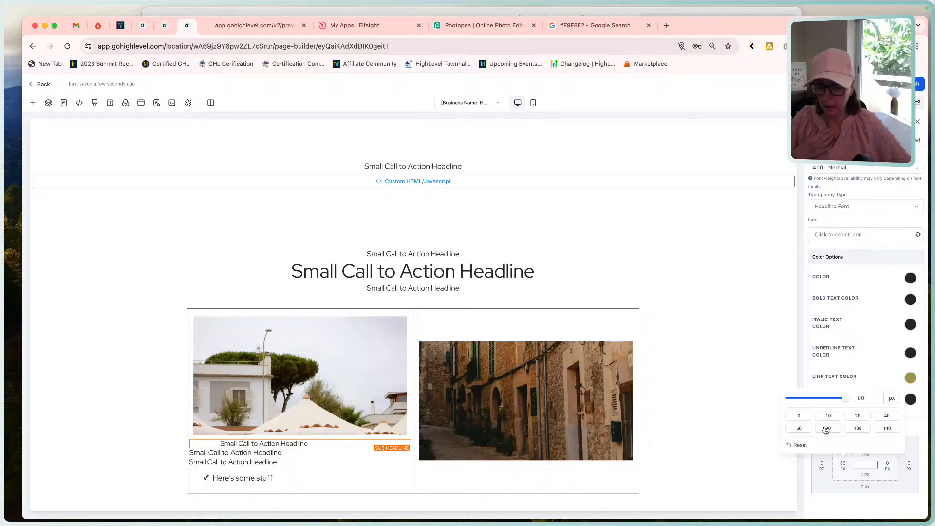
{"action": "left_click", "coordinate": [799, 428]}
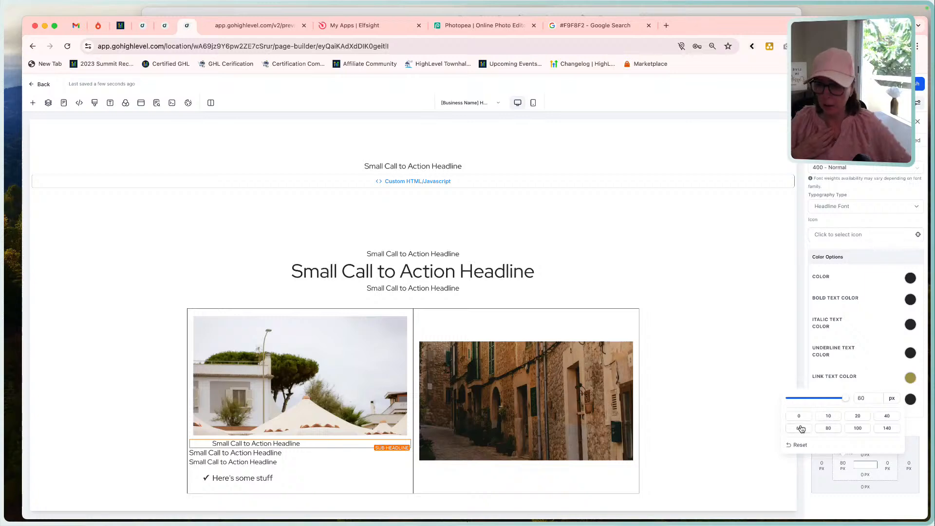
Set the left padding of the first column's second and third sub-headlines to 60 px.
{"action": "left_click", "coordinate": [323, 453]}
{"action": "left_click", "coordinate": [844, 465]}
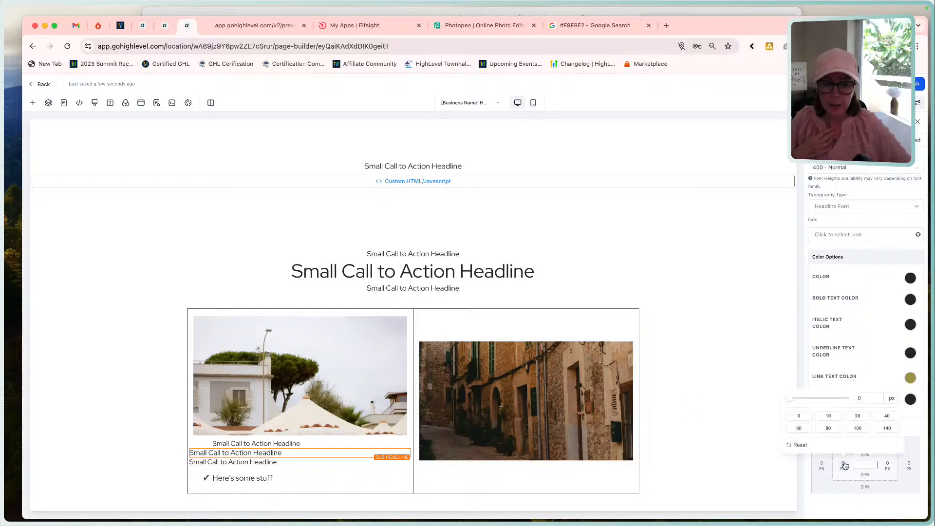
{"action": "left_click", "coordinate": [798, 428]}
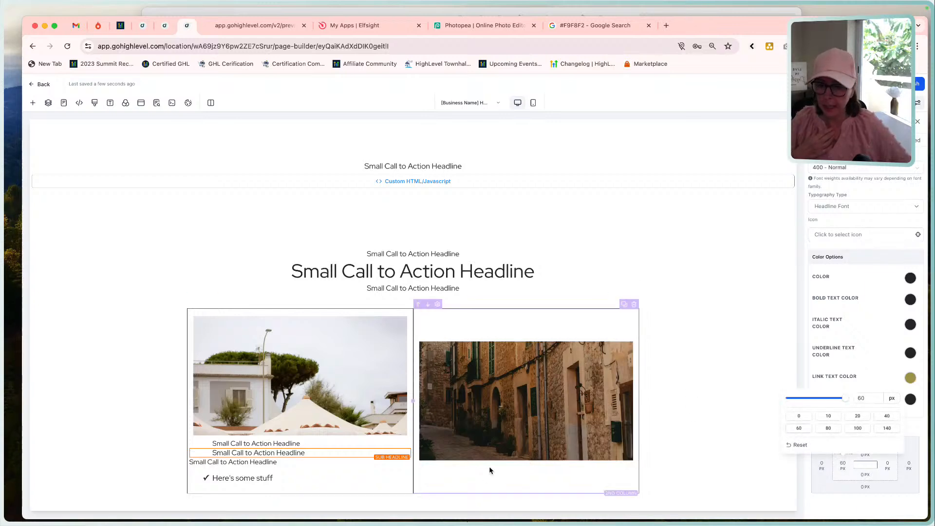
{"action": "left_click", "coordinate": [298, 463]}
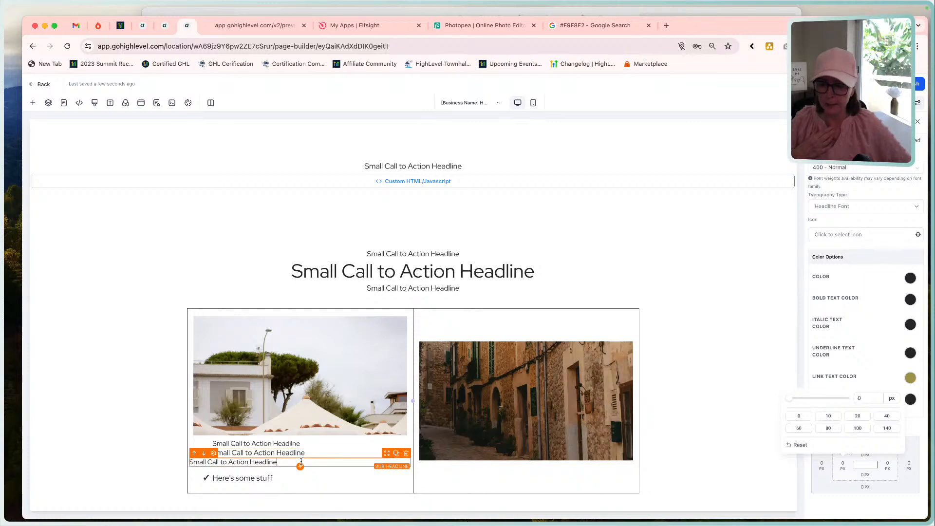
{"action": "left_click", "coordinate": [844, 465]}
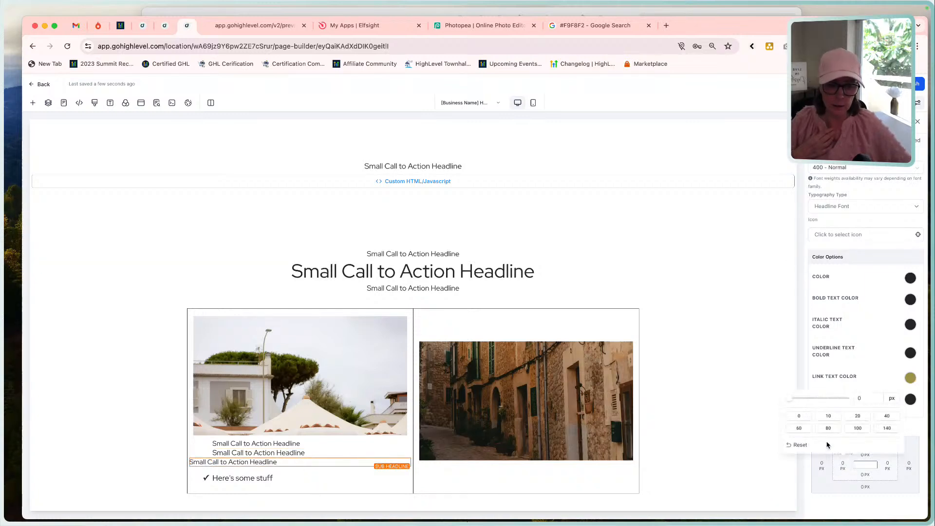
{"action": "left_click", "coordinate": [797, 428]}
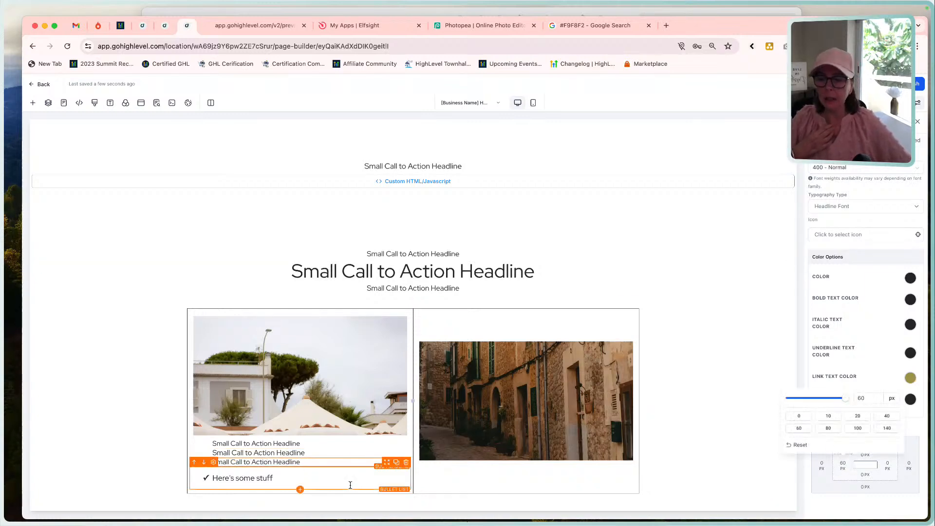
Set the left padding of the first column's bullet list to 40 px.
{"action": "left_click", "coordinate": [322, 475]}
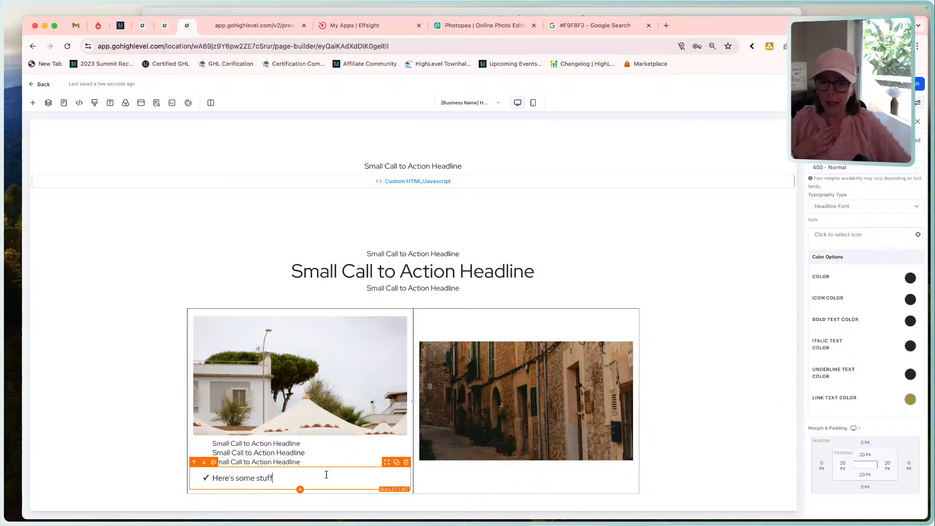
{"action": "left_click", "coordinate": [842, 465]}
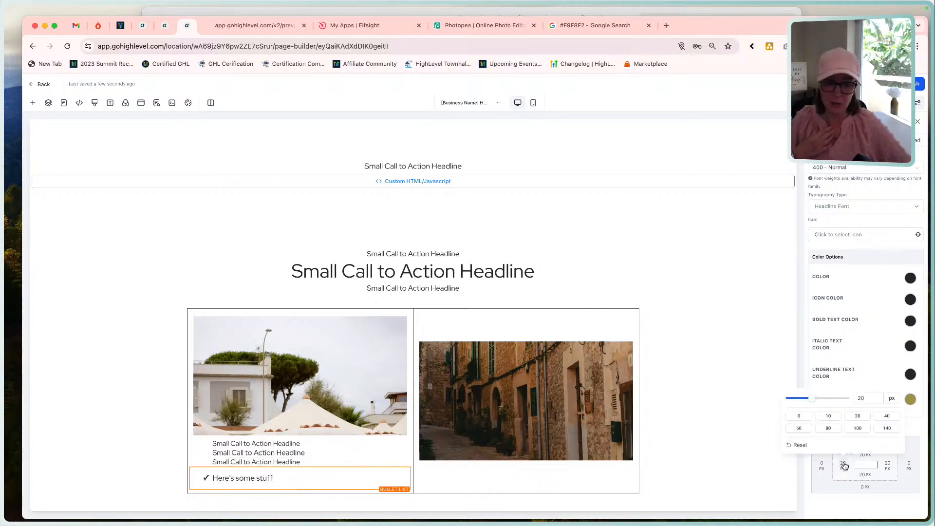
{"action": "left_click", "coordinate": [798, 429]}
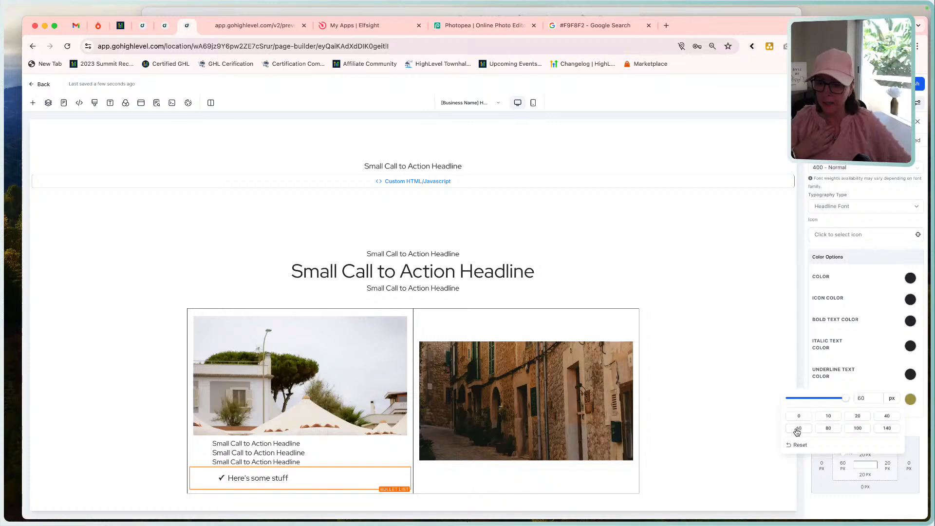
{"action": "left_click", "coordinate": [888, 417]}
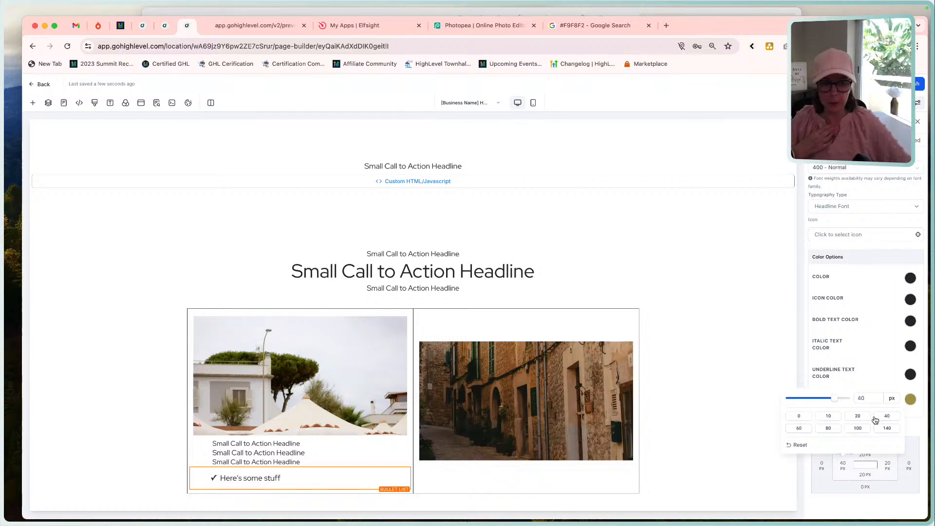
{"action": "left_click", "coordinate": [701, 448]}
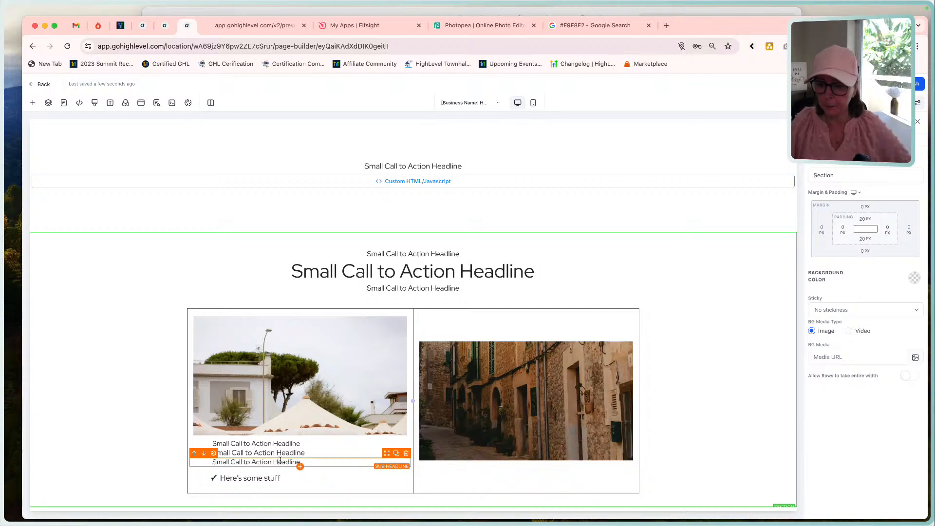
Replace the Comparison section's second column and its street image with a duplicate of the completed first column.
{"action": "scroll", "coordinate": [559, 390], "scroll_direction": "down", "scroll_amount": 1}
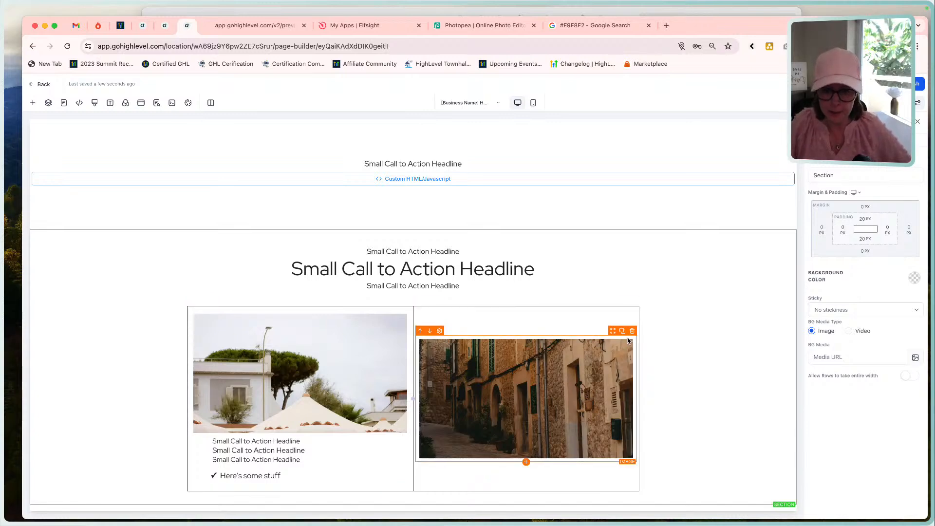
{"action": "left_click", "coordinate": [632, 331]}
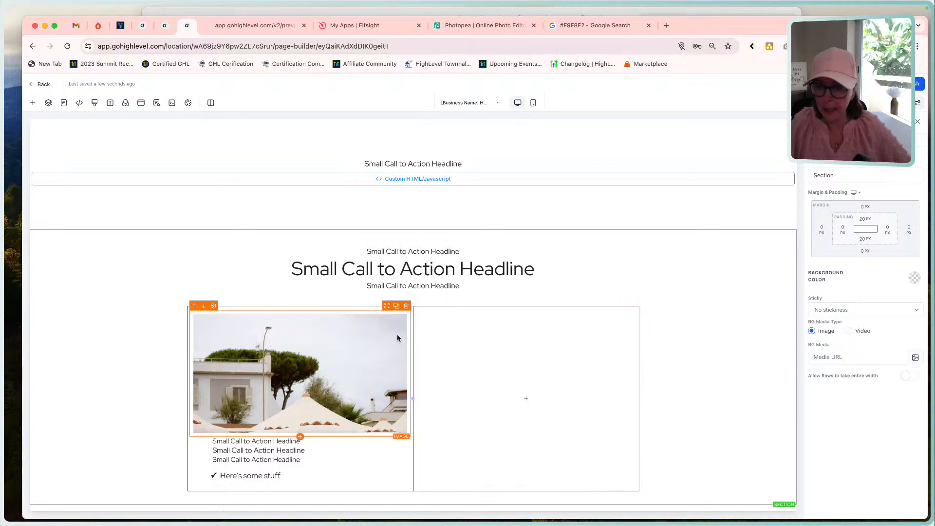
{"action": "left_click", "coordinate": [398, 302]}
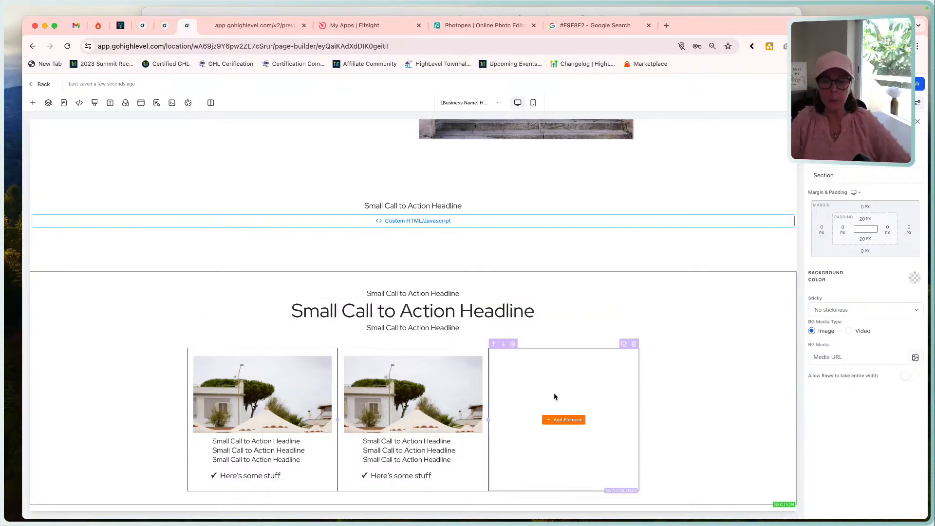
{"action": "left_click", "coordinate": [634, 344]}
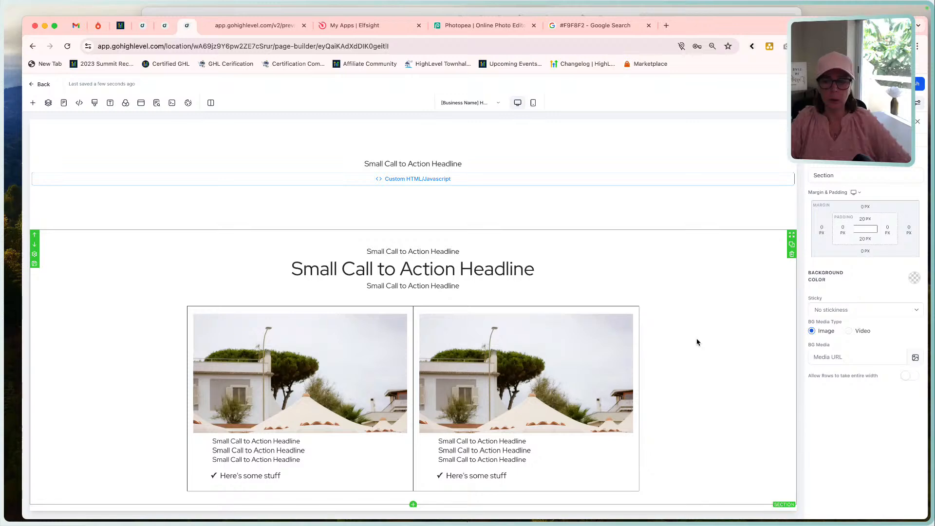
Set the left margin of the duplicated second column to 20 px.
{"action": "left_click", "coordinate": [508, 309]}
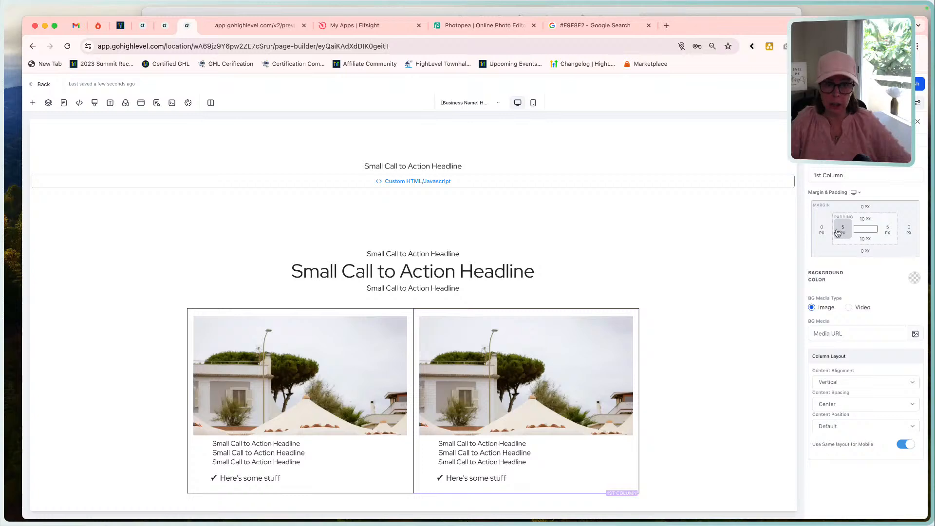
{"action": "left_click", "coordinate": [820, 230]}
{"action": "left_click", "coordinate": [808, 282]}
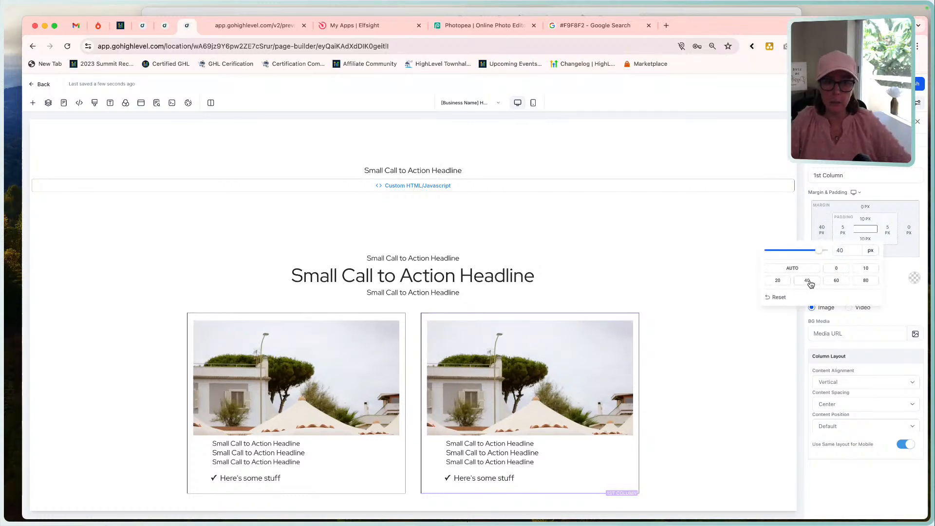
{"action": "left_click", "coordinate": [778, 281]}
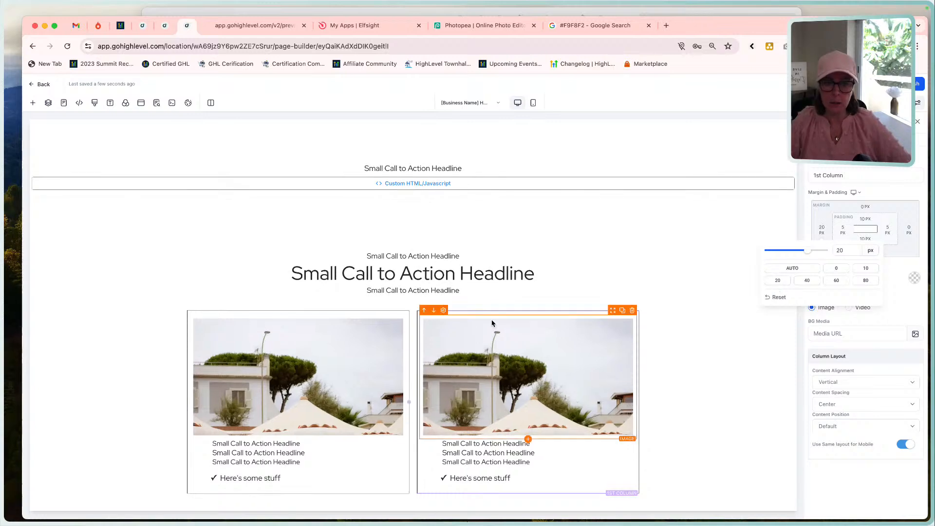
{"action": "left_click", "coordinate": [817, 213]}
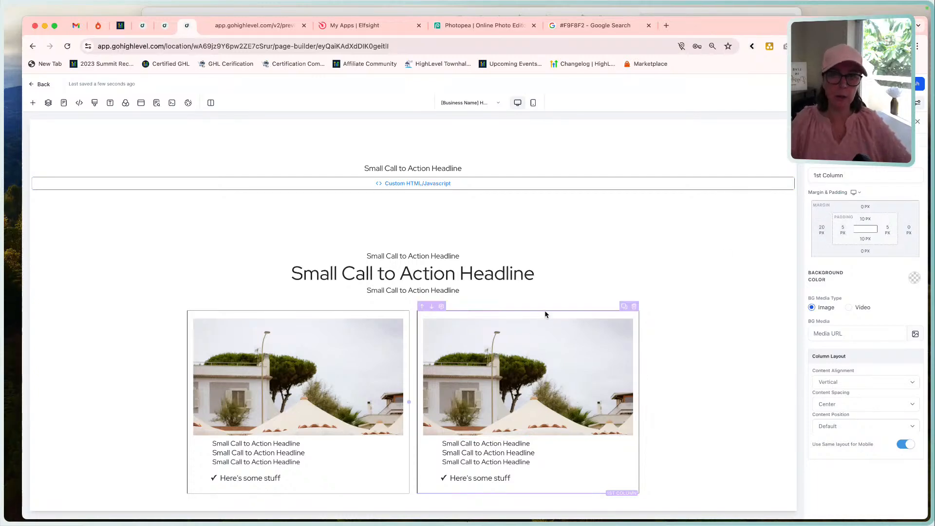
Give the first column a right margin matching the second column's left margin, widening the gap between the two bordered columns.
{"action": "left_click", "coordinate": [409, 317]}
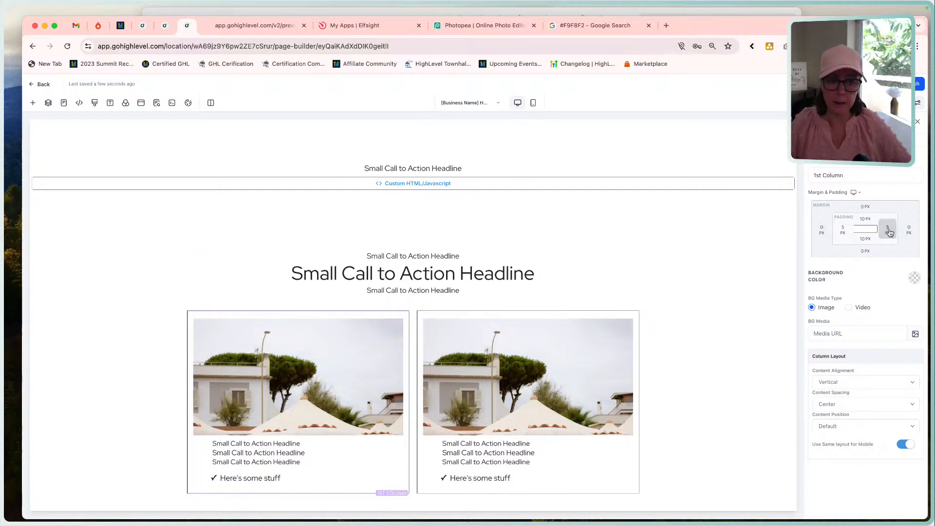
{"action": "left_click", "coordinate": [908, 230]}
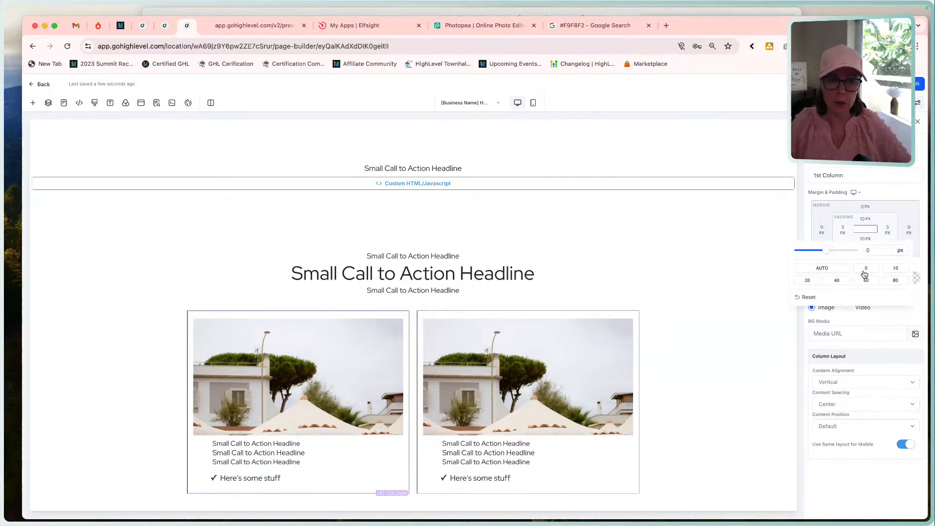
{"action": "left_click", "coordinate": [746, 340]}
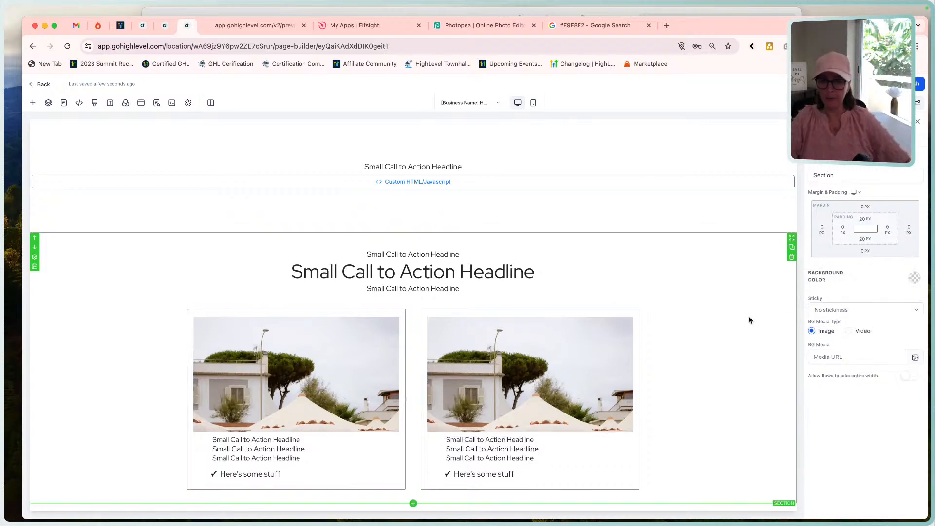
Compare the two-column Comparison section with the Funnel Build mockup and inspect its rendering in the page preview.
{"action": "scroll", "coordinate": [751, 303], "scroll_direction": "up", "scroll_amount": 1}
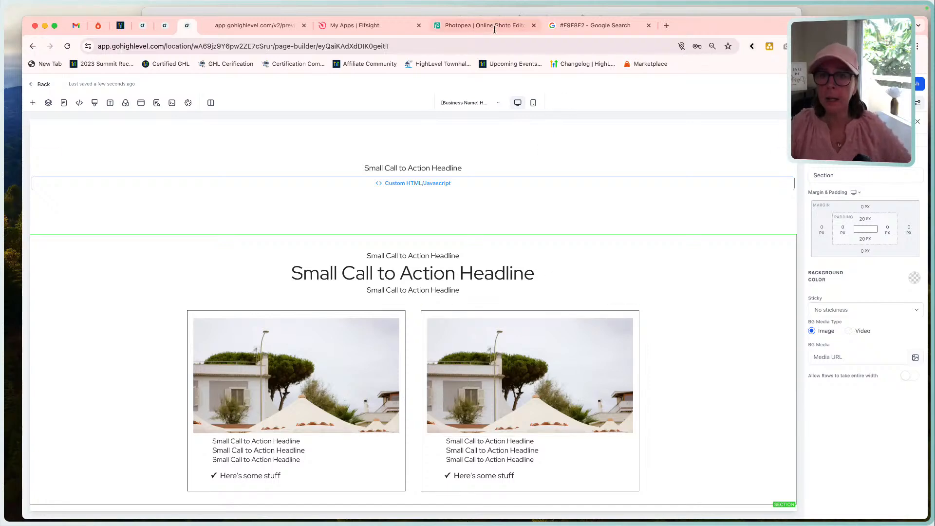
{"action": "left_click", "coordinate": [489, 13]}
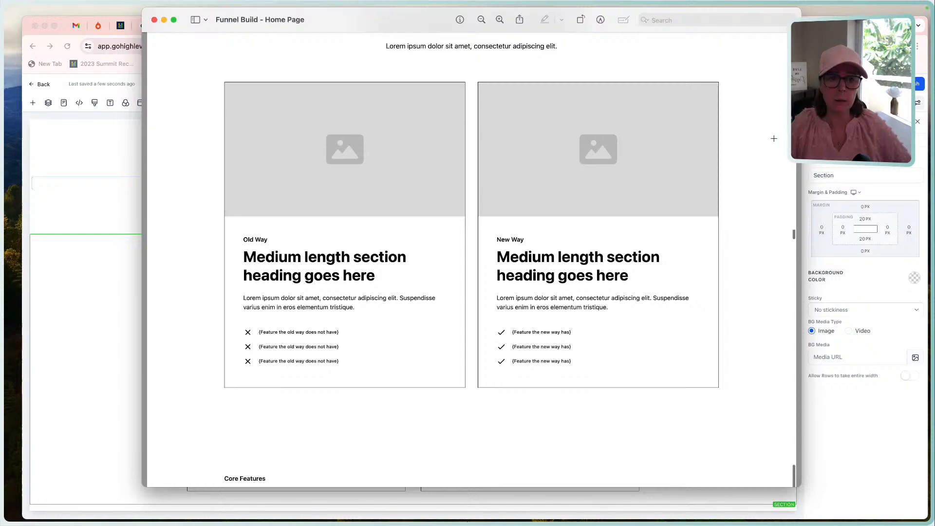
{"action": "key", "text": "super+Tab"}
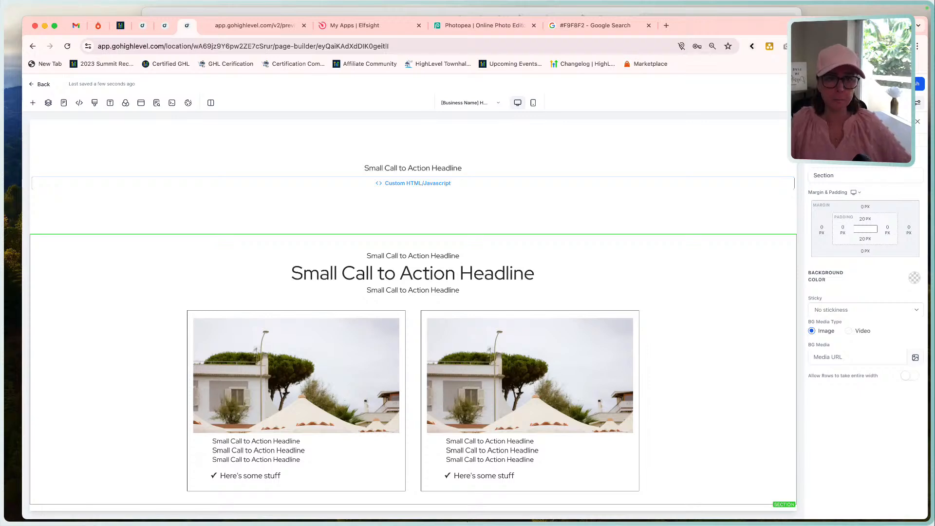
{"action": "left_click", "coordinate": [847, 84]}
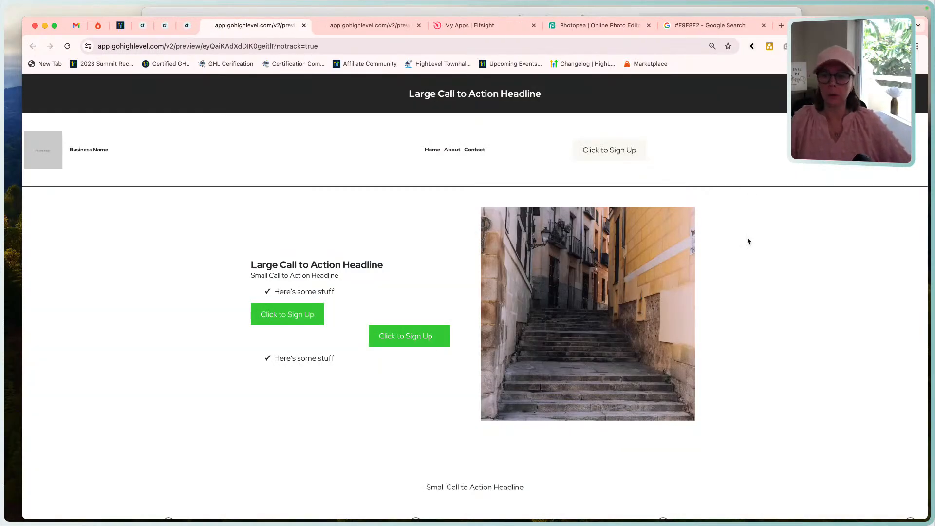
{"action": "scroll", "coordinate": [748, 239], "scroll_direction": "down", "scroll_amount": 4}
{"action": "scroll", "coordinate": [747, 241], "scroll_direction": "down", "scroll_amount": 5}
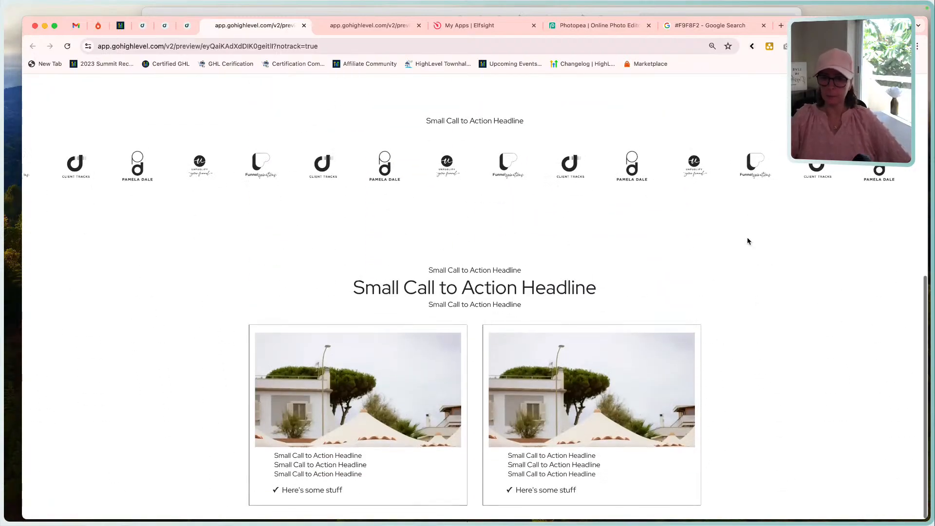
{"action": "scroll", "coordinate": [748, 240], "scroll_direction": "up", "scroll_amount": 2}
{"action": "scroll", "coordinate": [747, 237], "scroll_direction": "up", "scroll_amount": 6}
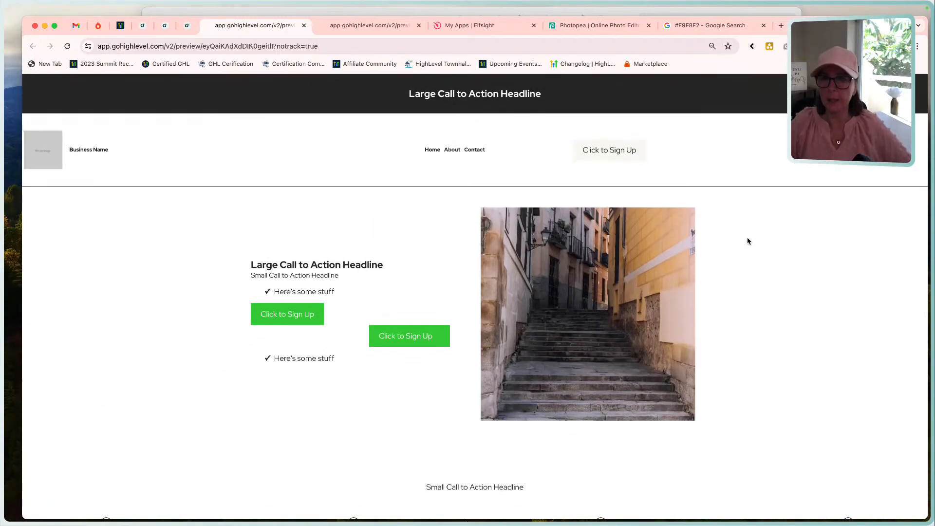
Switch to the Funnel Build mockup and outline the whole Comparison section to see where it begins and ends.
{"action": "left_click", "coordinate": [408, 14]}
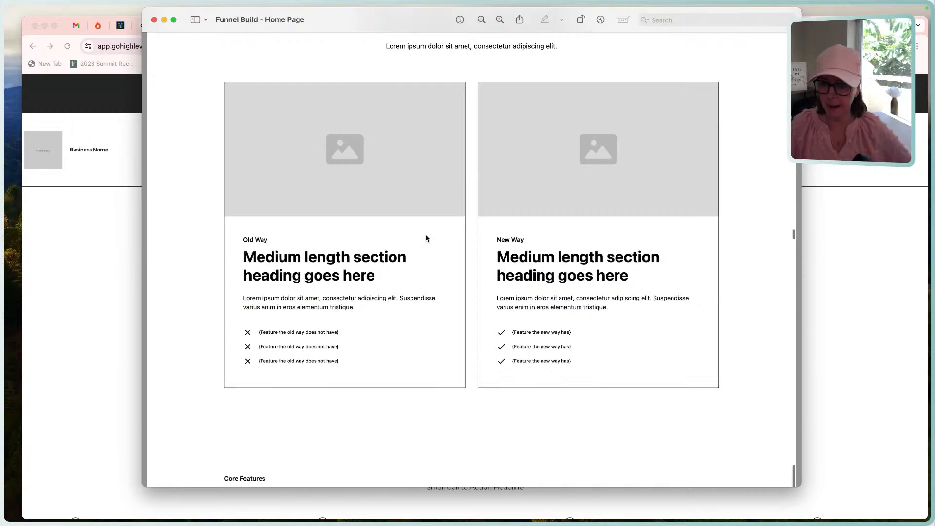
{"action": "scroll", "coordinate": [425, 235], "scroll_direction": "down", "scroll_amount": 7}
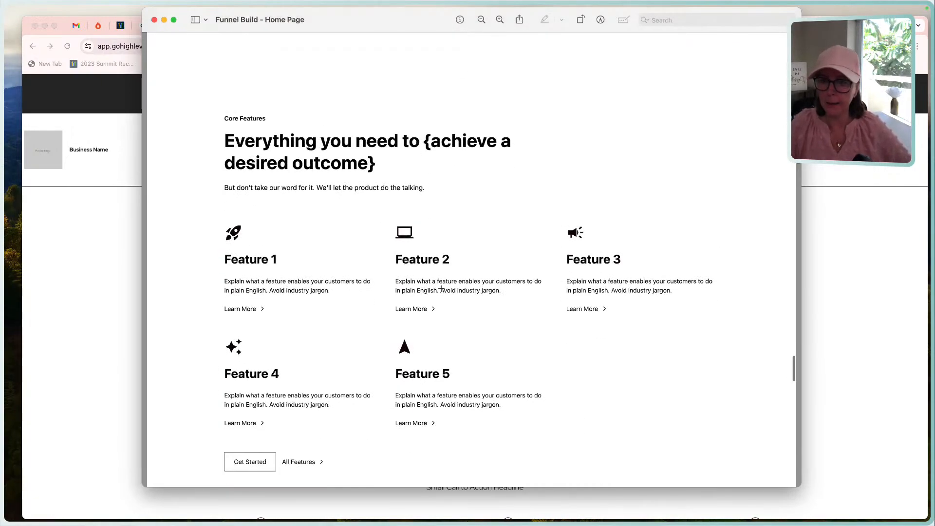
{"action": "scroll", "coordinate": [425, 235], "scroll_direction": "up", "scroll_amount": 10}
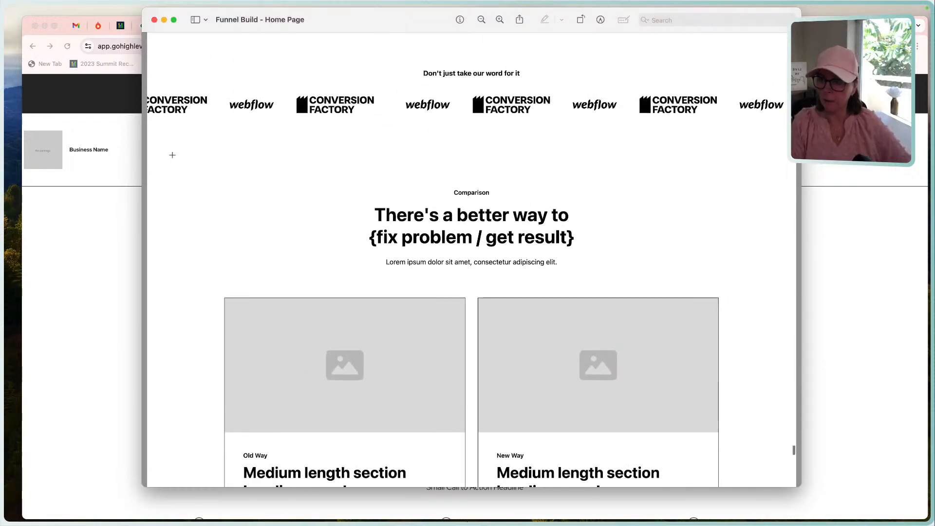
{"action": "left_click_drag", "start_coordinate": [164, 154], "coordinate": [778, 193]}
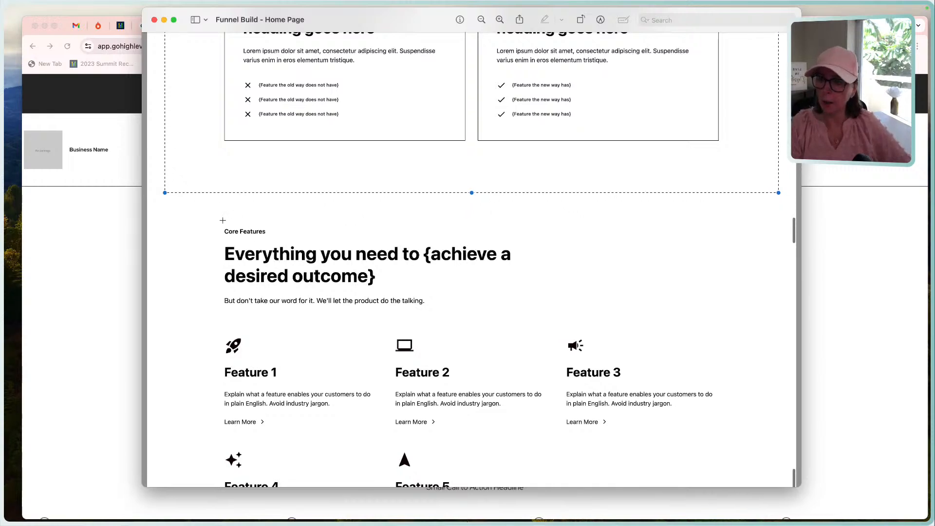
Examine the mockup's Core Features layout by outlining the Feature 1–3 row, the Feature 4–5 row and the Get Started row.
{"action": "scroll", "coordinate": [249, 306], "scroll_direction": "down", "scroll_amount": 3}
{"action": "scroll", "coordinate": [249, 306], "scroll_direction": "down", "scroll_amount": 1}
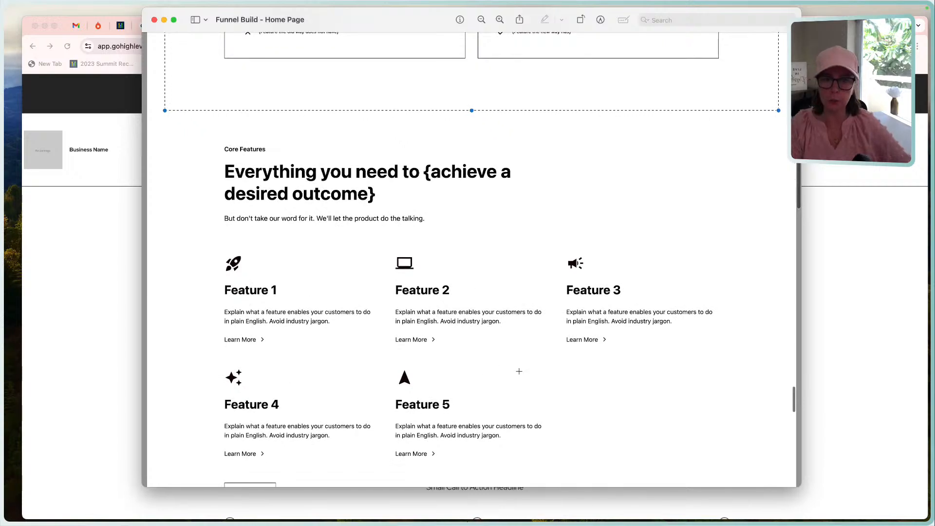
{"action": "scroll", "coordinate": [313, 287], "scroll_direction": "down", "scroll_amount": 4}
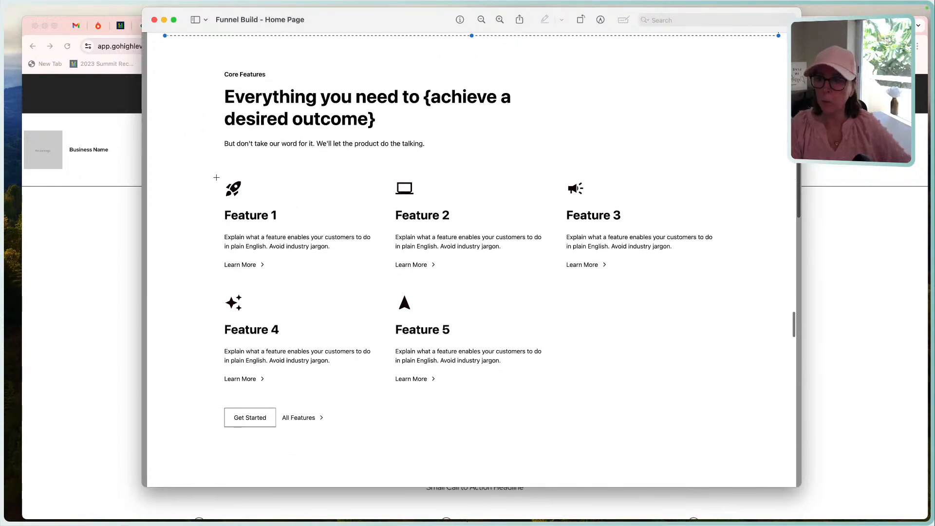
{"action": "left_click_drag", "start_coordinate": [205, 161], "coordinate": [754, 284]}
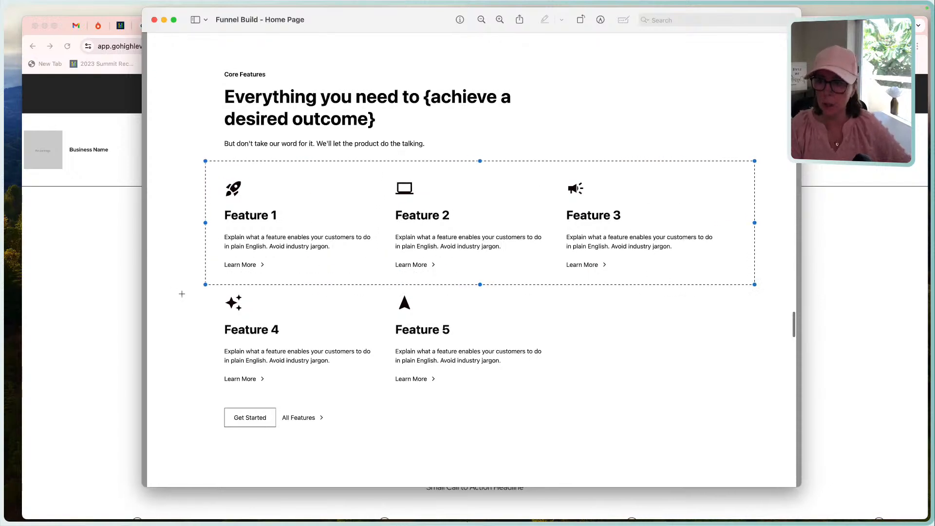
{"action": "left_click_drag", "start_coordinate": [204, 289], "coordinate": [695, 396]}
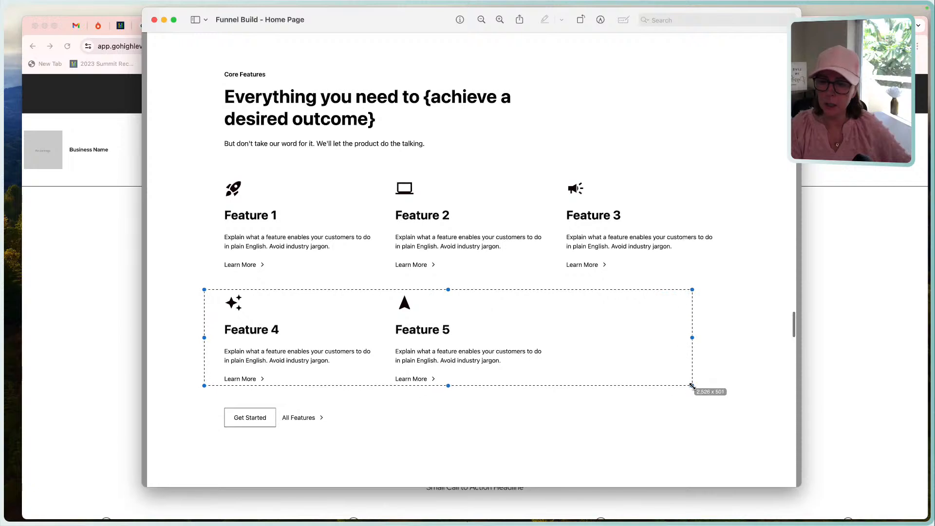
{"action": "left_click_drag", "start_coordinate": [196, 392], "coordinate": [420, 441]}
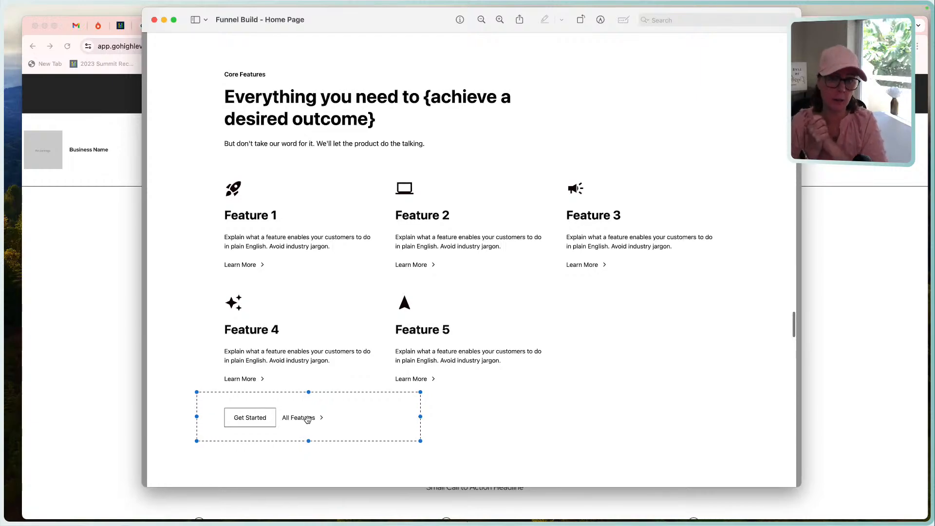
{"action": "scroll", "coordinate": [310, 364], "scroll_direction": "up", "scroll_amount": 2}
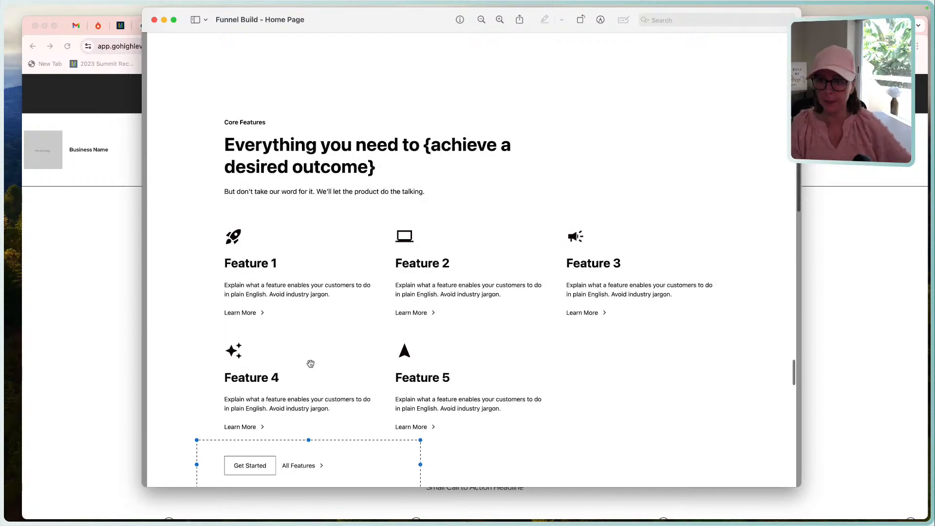
{"action": "scroll", "coordinate": [310, 364], "scroll_direction": "up", "scroll_amount": 3}
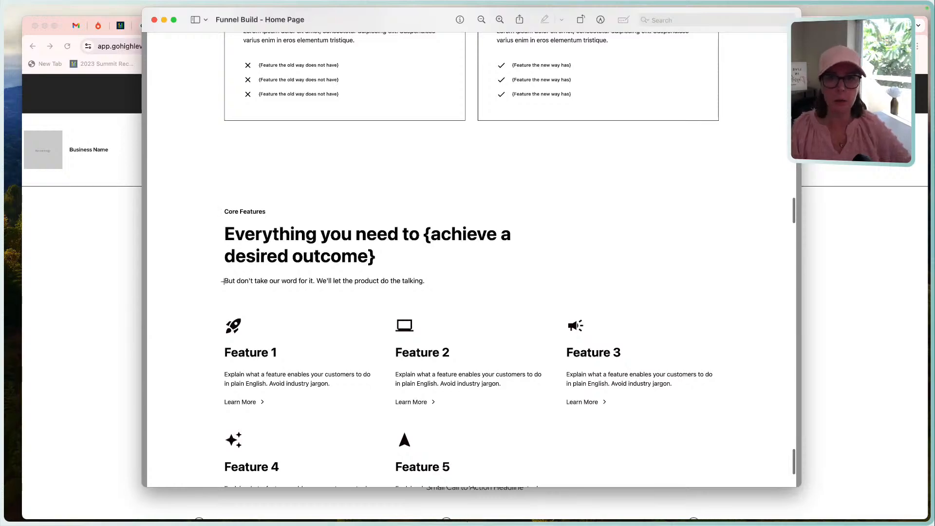
{"action": "left_click", "coordinate": [88, 294]}
{"action": "scroll", "coordinate": [254, 328], "scroll_direction": "down", "scroll_amount": 8}
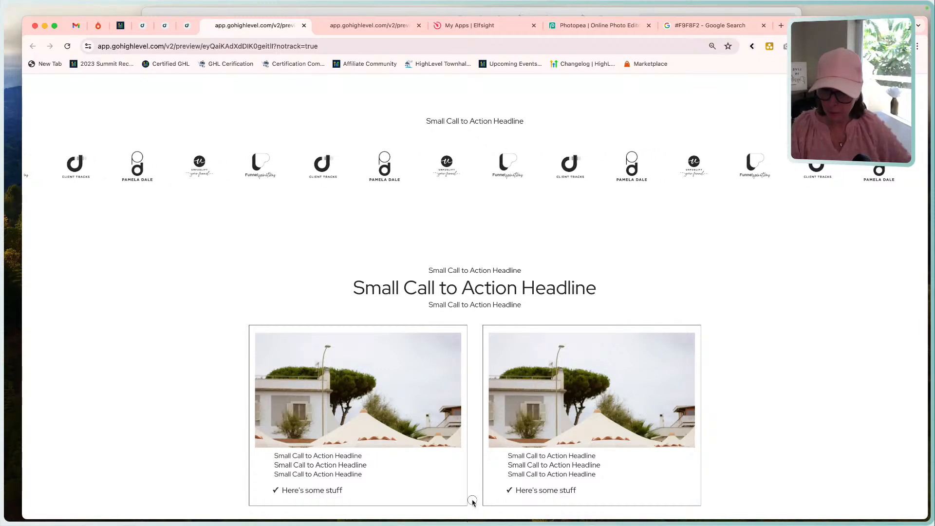
In the page builder, add a full-width section with a one-column row below the Comparison section.
{"action": "left_click", "coordinate": [187, 25]}
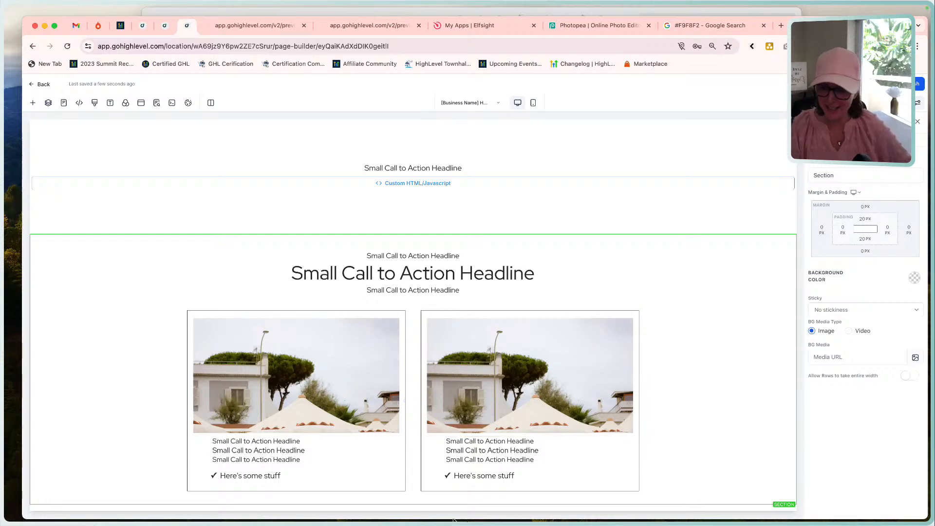
{"action": "left_click", "coordinate": [413, 504]}
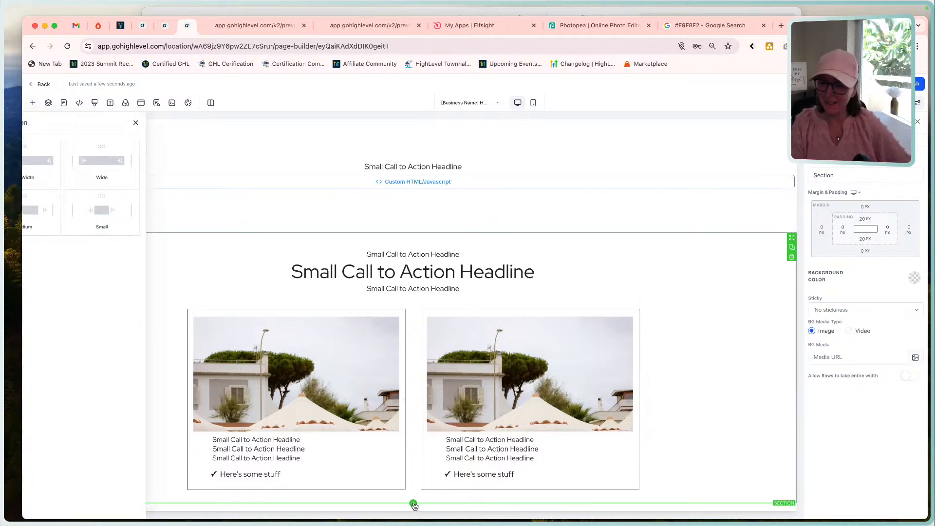
{"action": "left_click", "coordinate": [133, 150]}
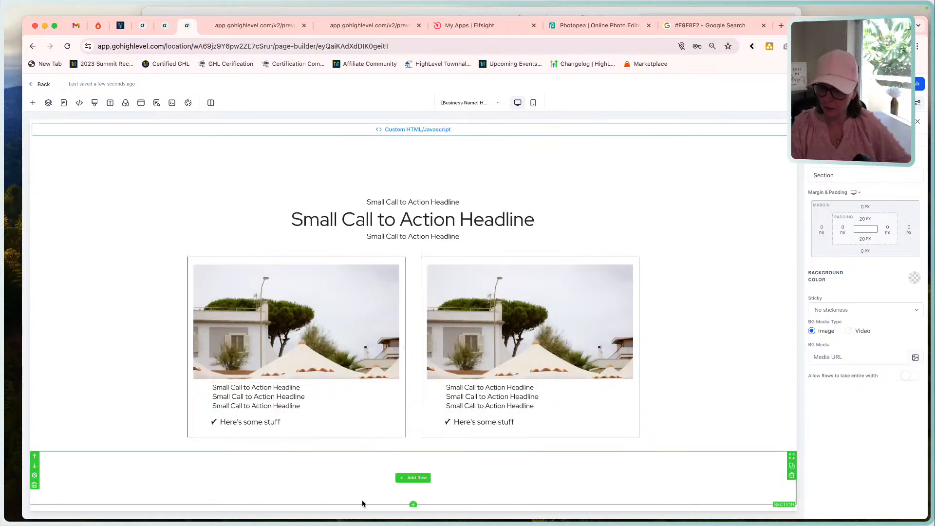
{"action": "left_click", "coordinate": [413, 481]}
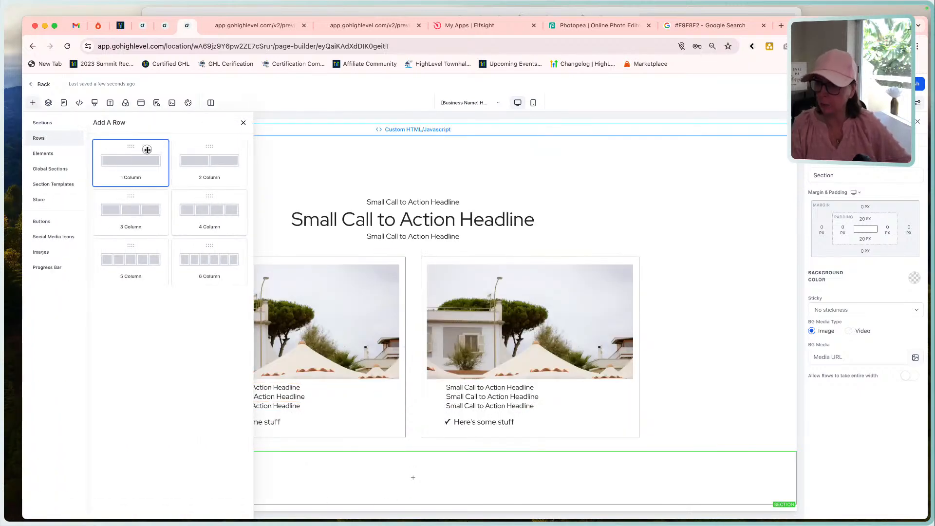
{"action": "left_click", "coordinate": [146, 151]}
{"action": "scroll", "coordinate": [326, 355], "scroll_direction": "down", "scroll_amount": 1}
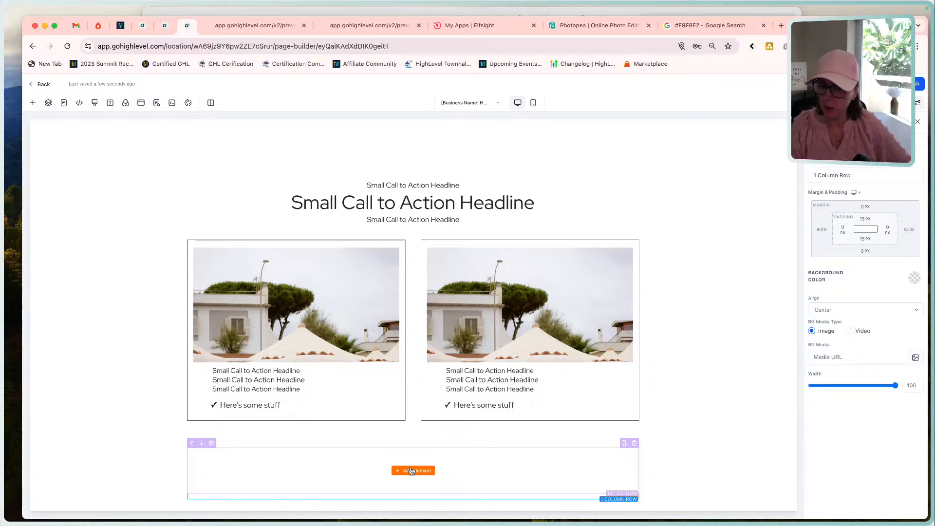
Add a sub-headline to the new one-column row, format it as Heading 3 and align it left.
{"action": "left_click", "coordinate": [411, 470]}
{"action": "left_click", "coordinate": [168, 191]}
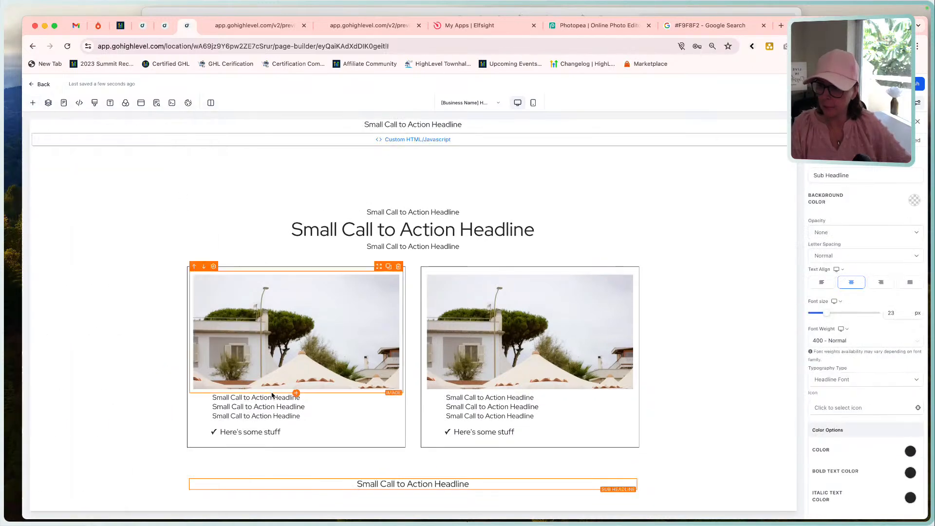
{"action": "triple_click", "coordinate": [370, 483]}
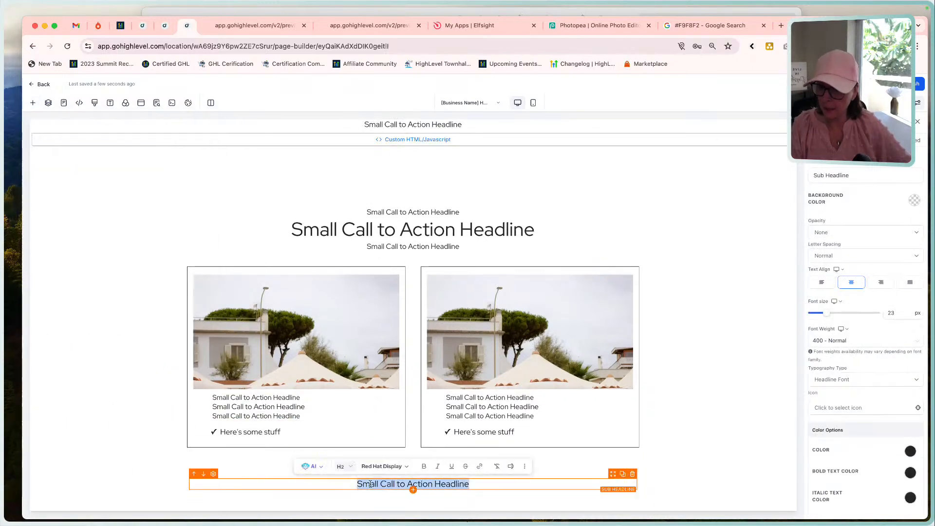
{"action": "left_click", "coordinate": [345, 468]}
{"action": "left_click", "coordinate": [355, 417]}
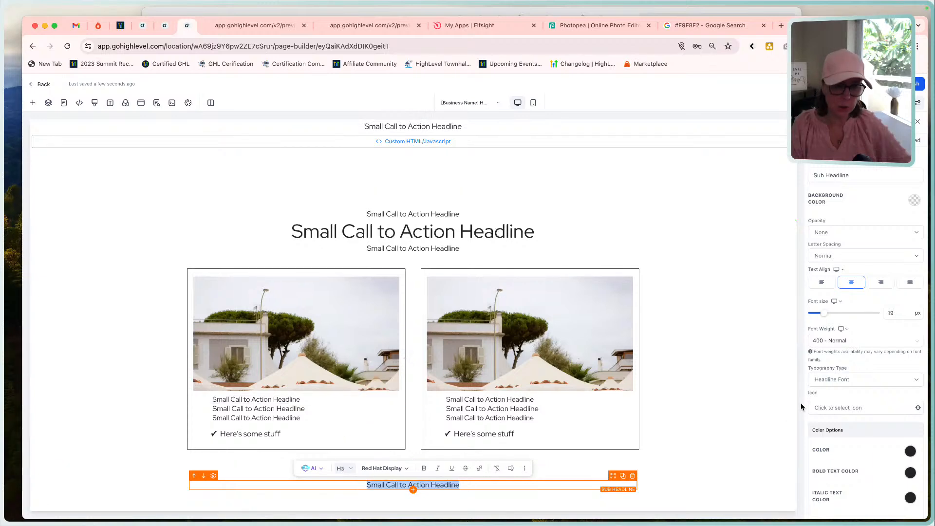
{"action": "left_click", "coordinate": [812, 282]}
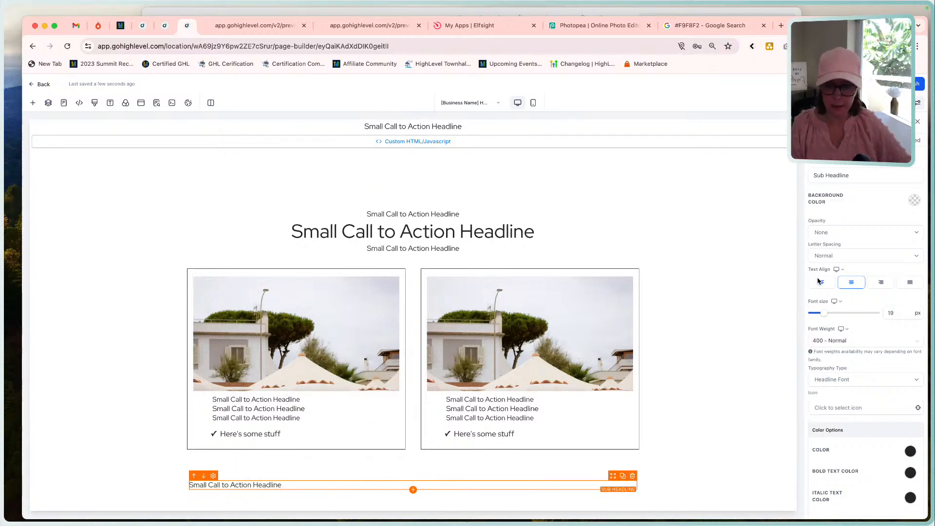
Add a headline below the new row's sub-headline, format it as Heading 2 and align it left.
{"action": "left_click", "coordinate": [413, 491]}
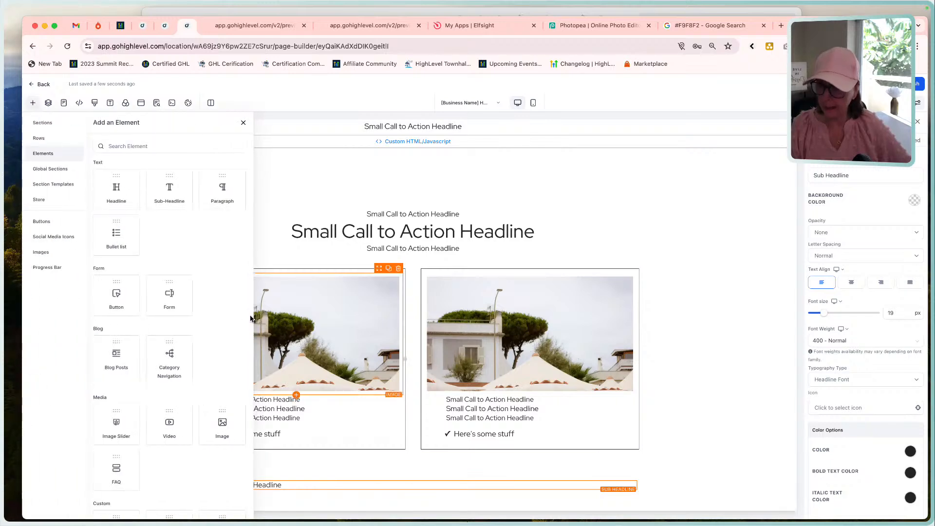
{"action": "left_click", "coordinate": [276, 434]}
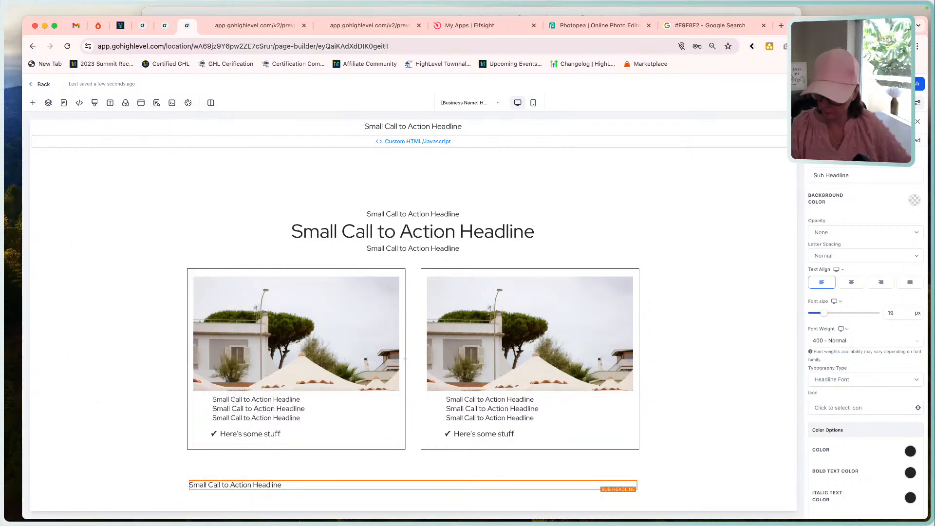
{"action": "left_click", "coordinate": [413, 489]}
{"action": "left_click", "coordinate": [124, 186]}
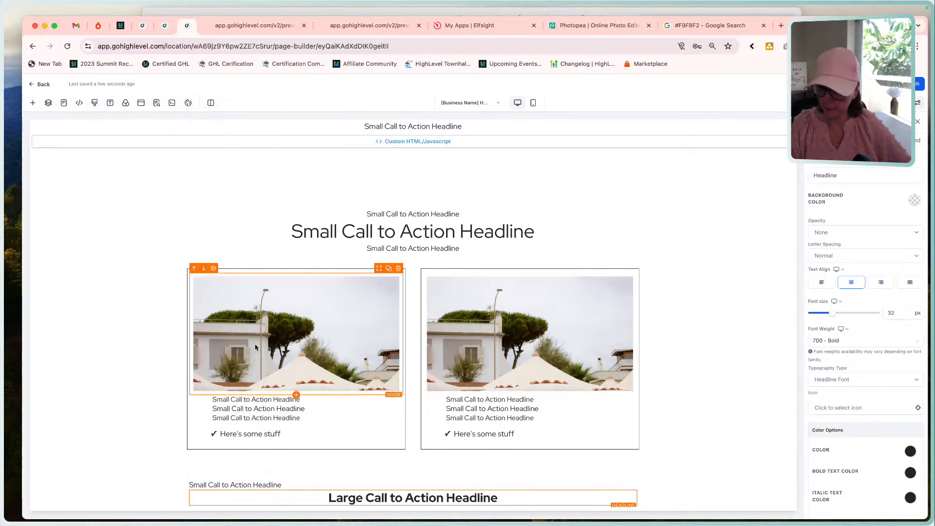
{"action": "scroll", "coordinate": [375, 341], "scroll_direction": "down", "scroll_amount": 1}
{"action": "left_click", "coordinate": [375, 472]}
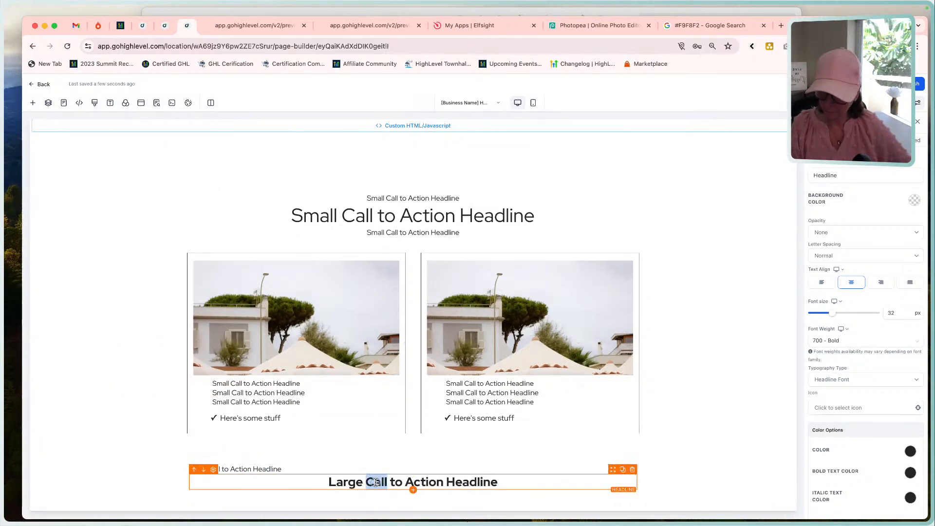
{"action": "triple_click", "coordinate": [376, 482]}
{"action": "left_click", "coordinate": [345, 462]}
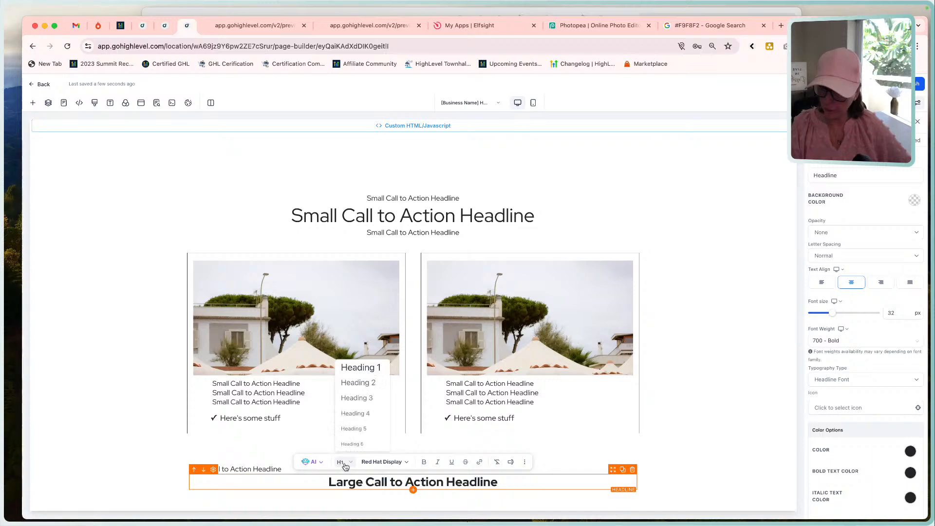
{"action": "left_click", "coordinate": [355, 382]}
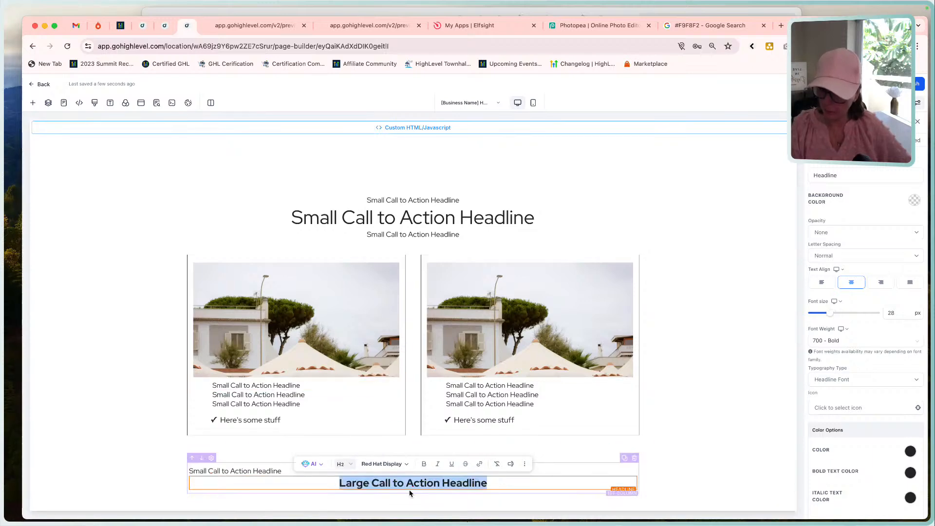
{"action": "left_click", "coordinate": [818, 282]}
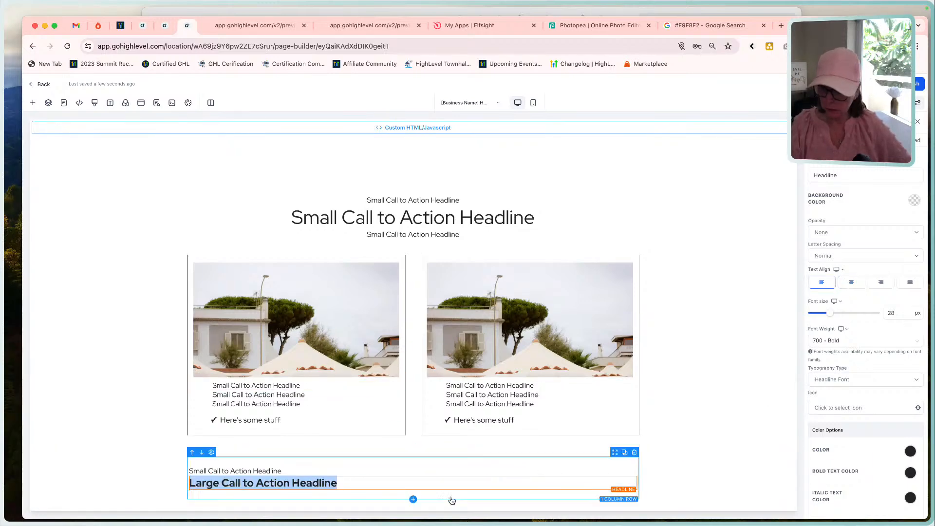
Add a sub-headline below the large headline in the new section's row, format it as Heading 3 and align it left.
{"action": "left_click", "coordinate": [412, 490]}
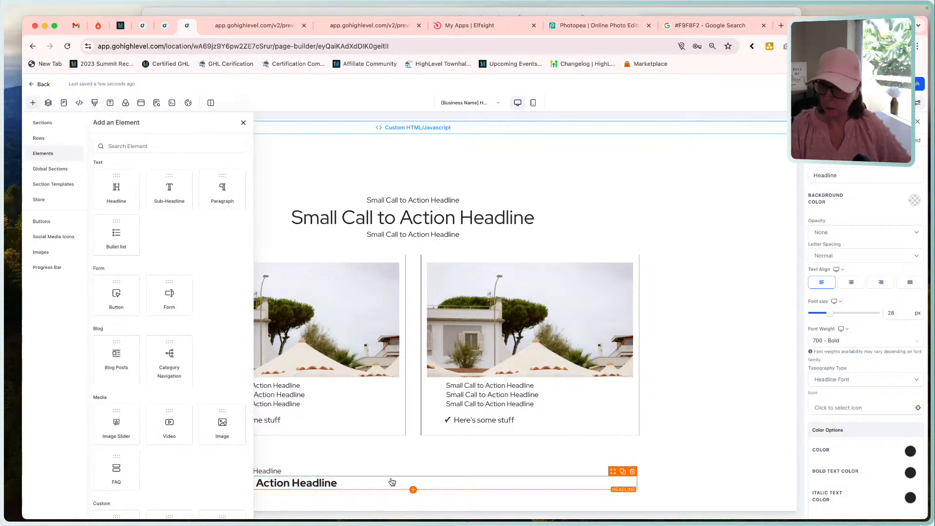
{"action": "left_click", "coordinate": [168, 189]}
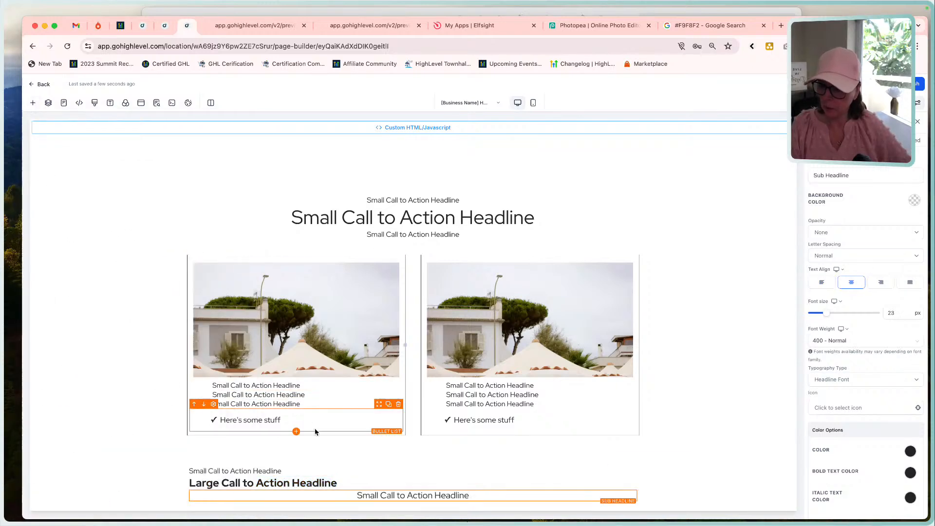
{"action": "double_click", "coordinate": [397, 495]}
{"action": "left_click", "coordinate": [354, 479]}
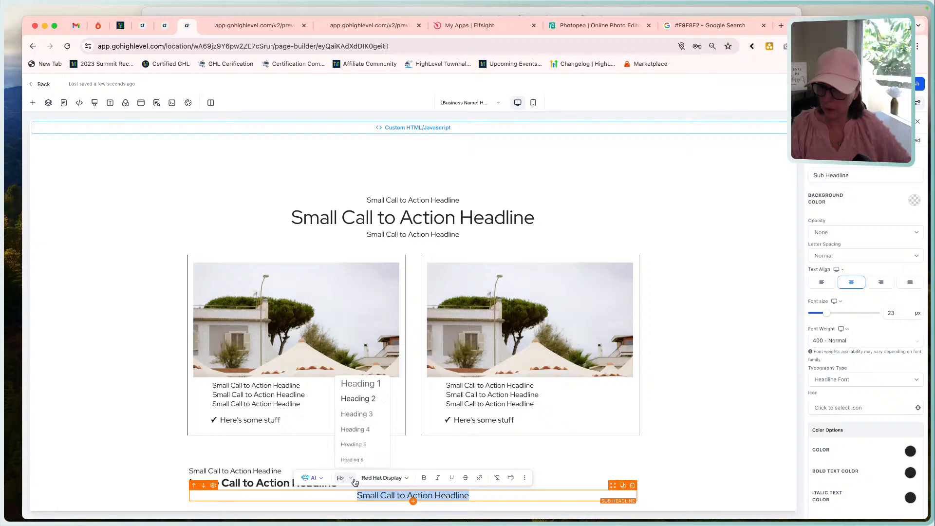
{"action": "left_click", "coordinate": [363, 413]}
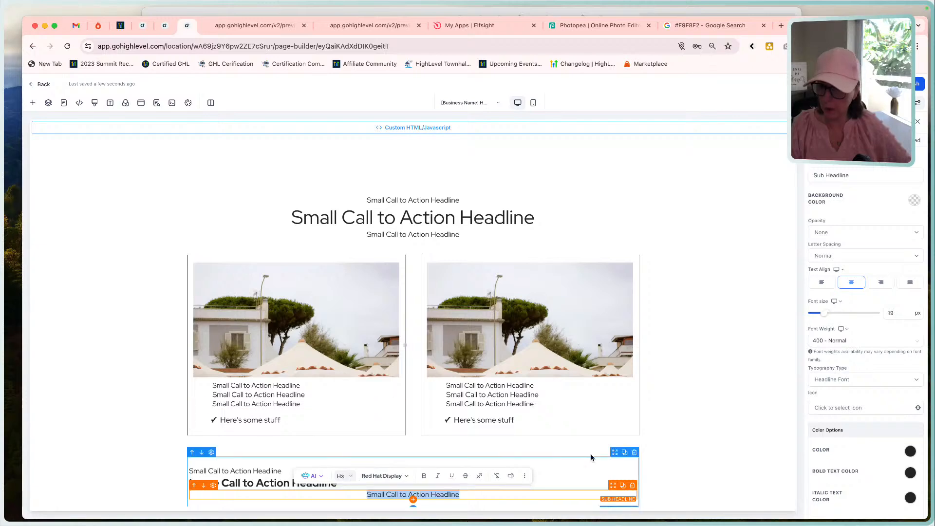
{"action": "left_click", "coordinate": [822, 282]}
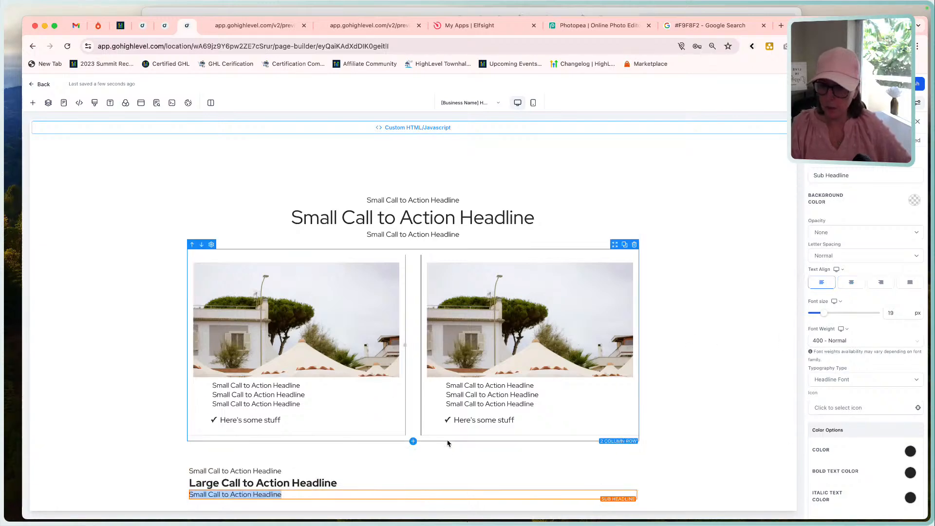
Set the new Core Features section's top and bottom margins to 60 px.
{"action": "left_click", "coordinate": [432, 455]}
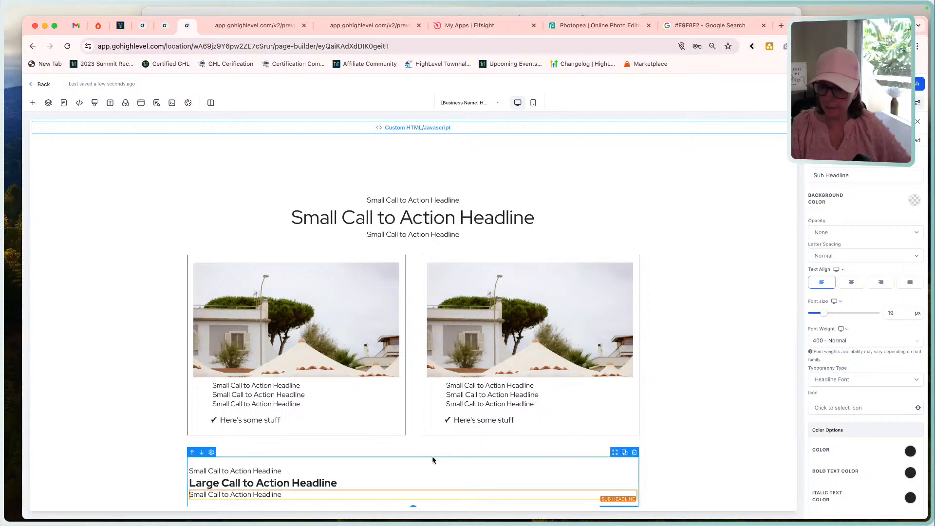
{"action": "left_click", "coordinate": [431, 454]}
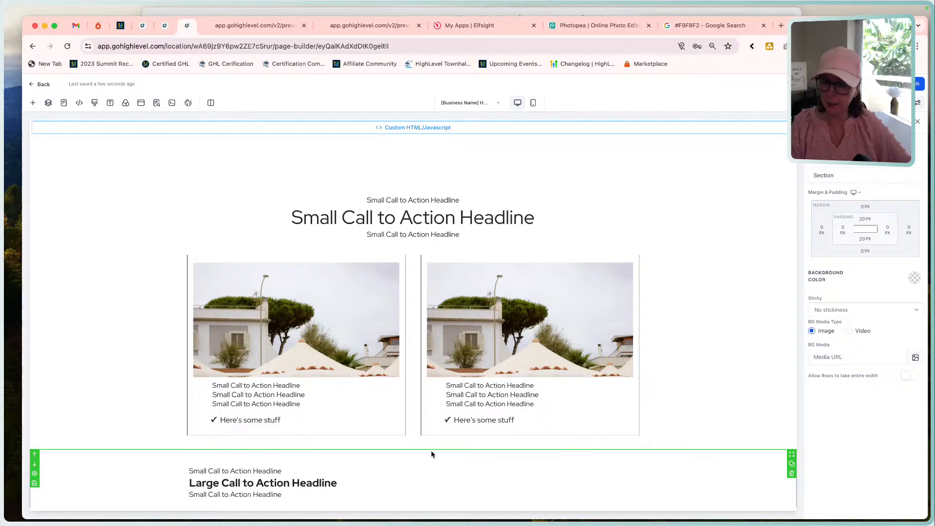
{"action": "left_click", "coordinate": [865, 207]}
{"action": "left_click", "coordinate": [879, 254]}
{"action": "scroll", "coordinate": [497, 495], "scroll_direction": "down", "scroll_amount": 1}
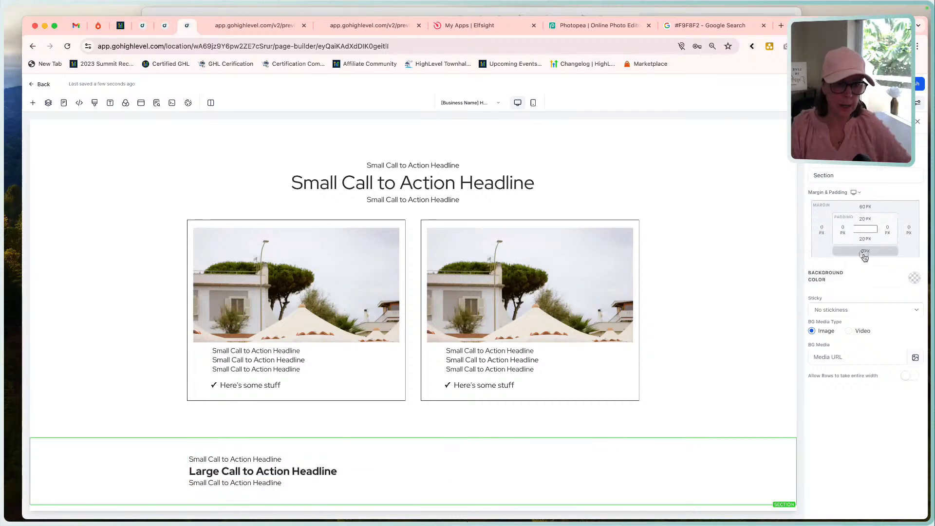
{"action": "left_click", "coordinate": [864, 251]}
{"action": "left_click", "coordinate": [880, 298]}
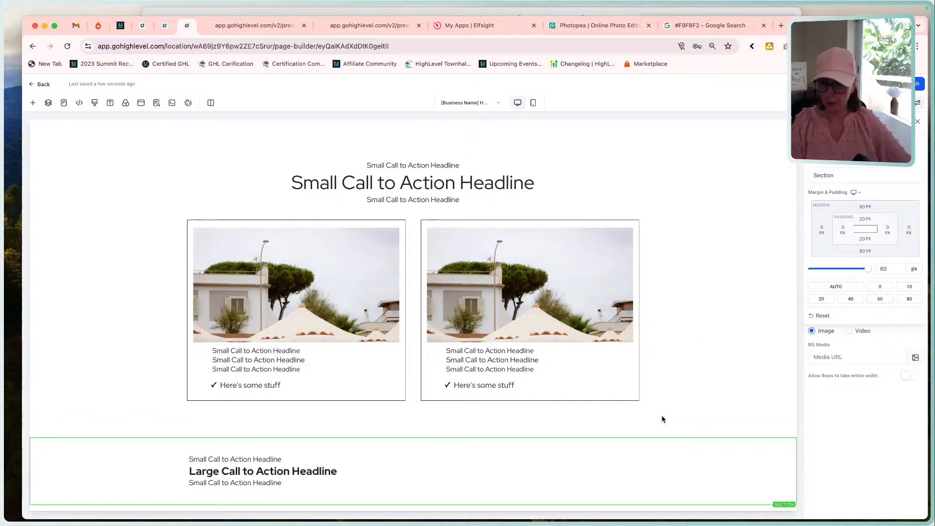
{"action": "left_click", "coordinate": [882, 84]}
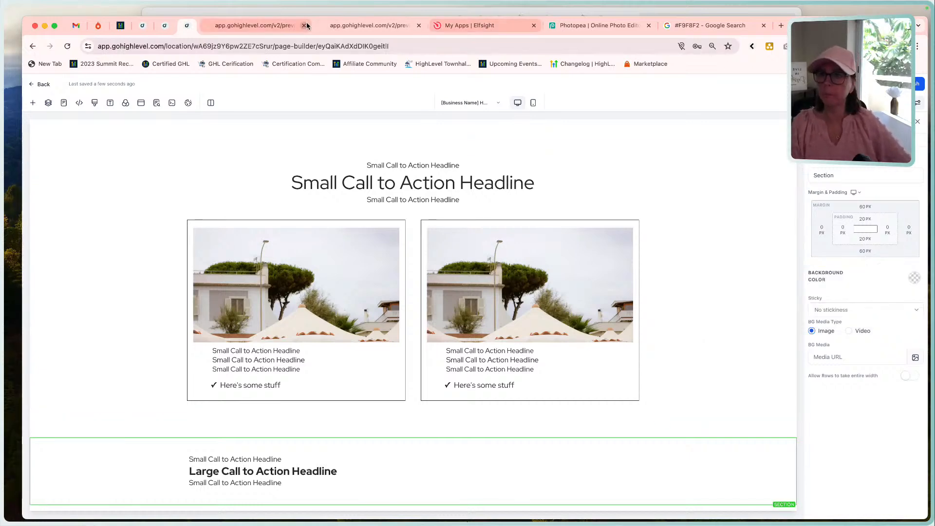
Check the mockup's Core Features layout and add a three-column row below the one-column heading row.
{"action": "left_click", "coordinate": [317, 14]}
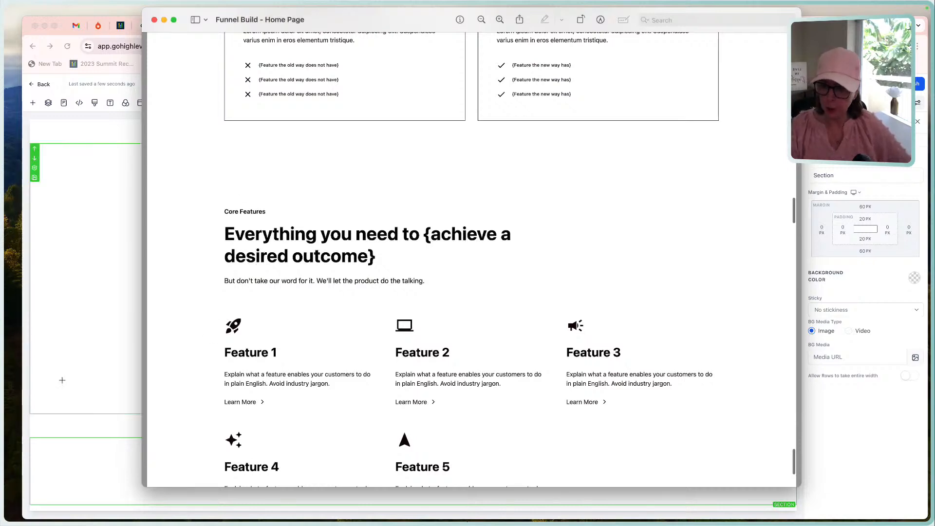
{"action": "left_click", "coordinate": [73, 359]}
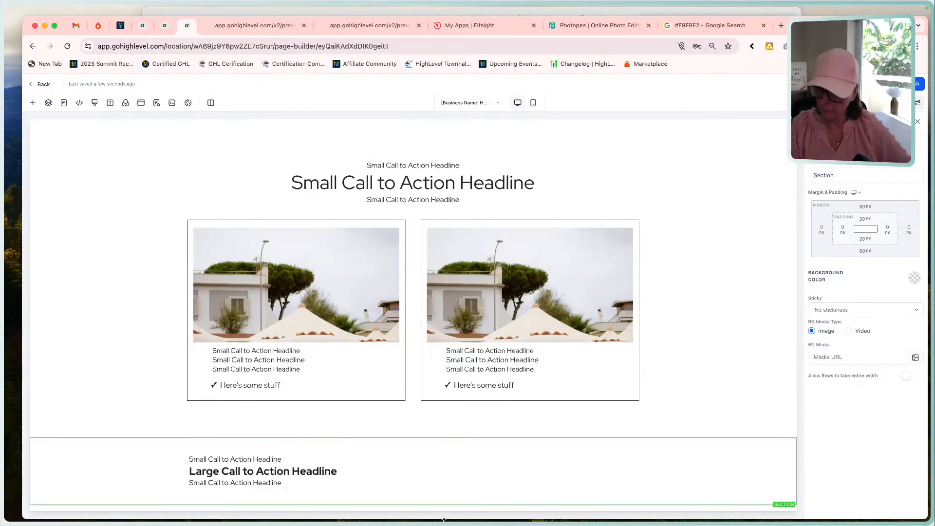
{"action": "left_click", "coordinate": [413, 497]}
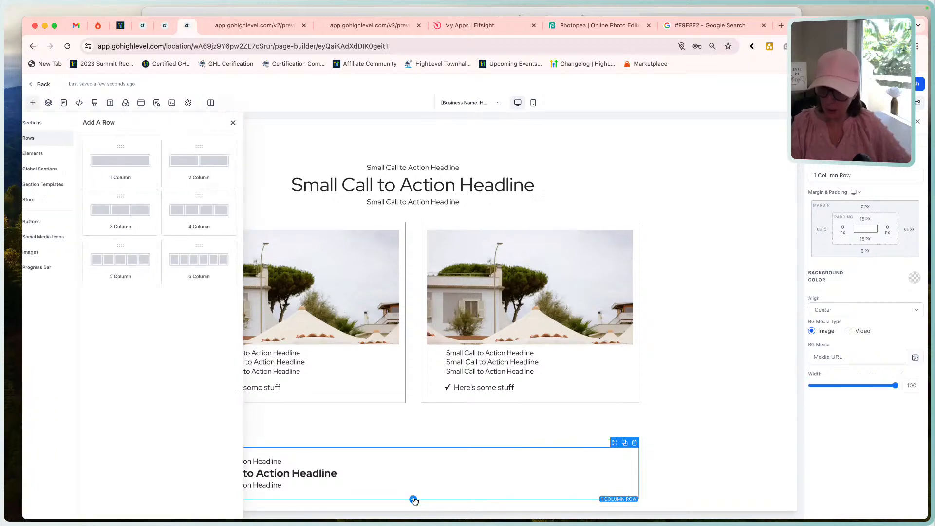
{"action": "left_click", "coordinate": [126, 214]}
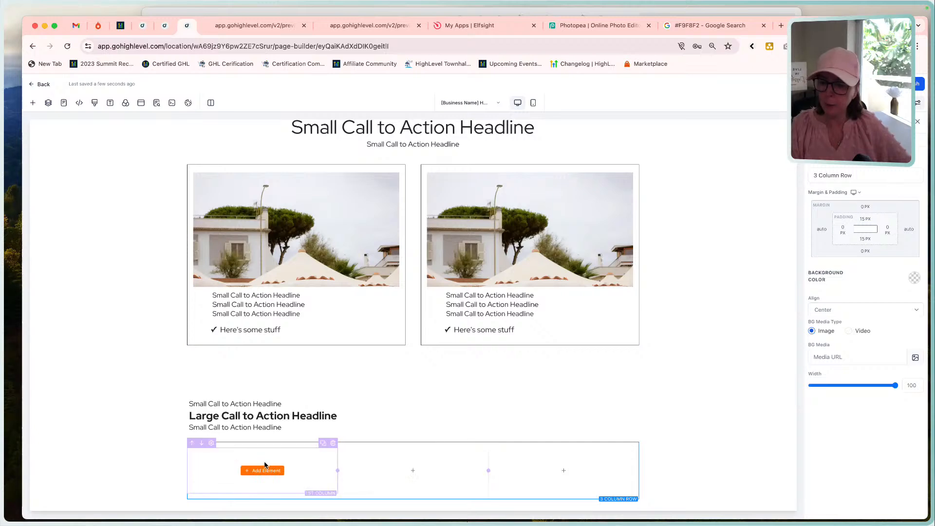
Examine the mockup's Feature 1 block by outlining its icon and the stack down to the Learn More link.
{"action": "left_click", "coordinate": [462, 12]}
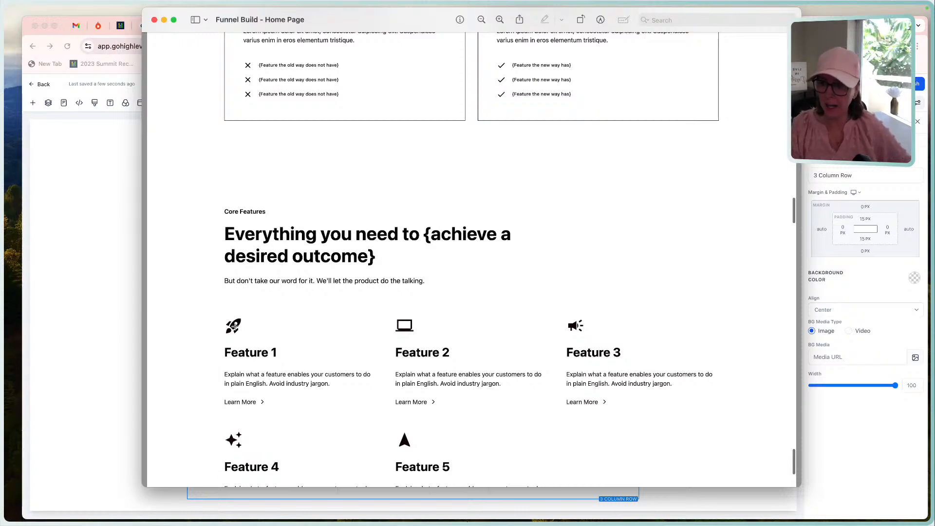
{"action": "left_click_drag", "start_coordinate": [219, 311], "coordinate": [262, 336]}
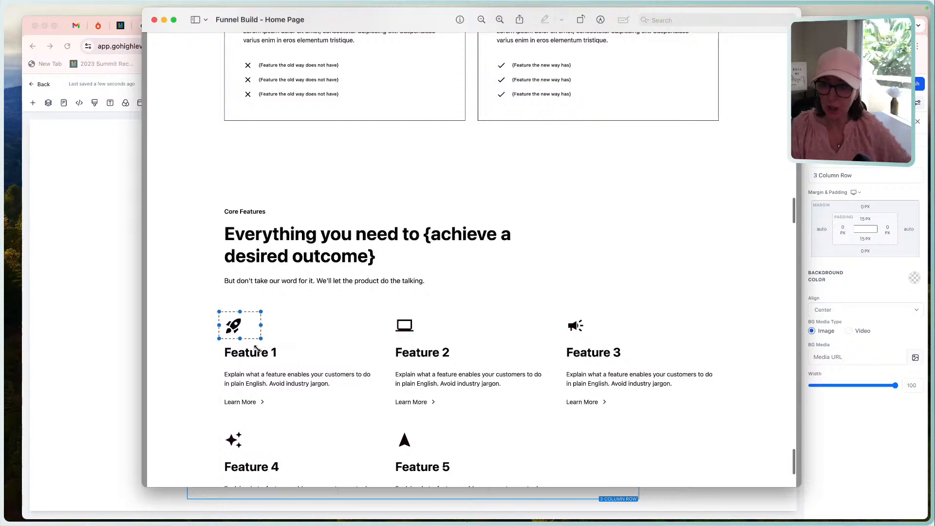
{"action": "left_click", "coordinate": [252, 356]}
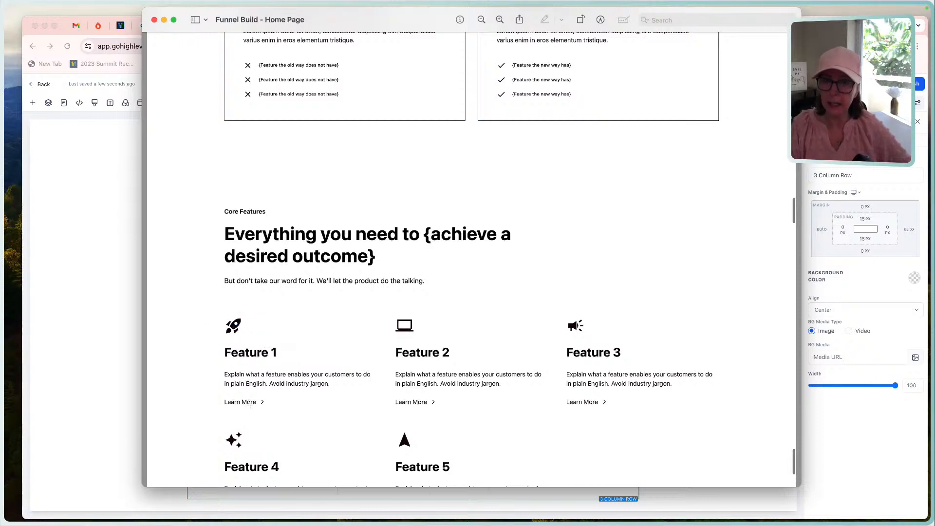
{"action": "left_click_drag", "start_coordinate": [214, 311], "coordinate": [283, 409]}
{"action": "left_click", "coordinate": [85, 351]}
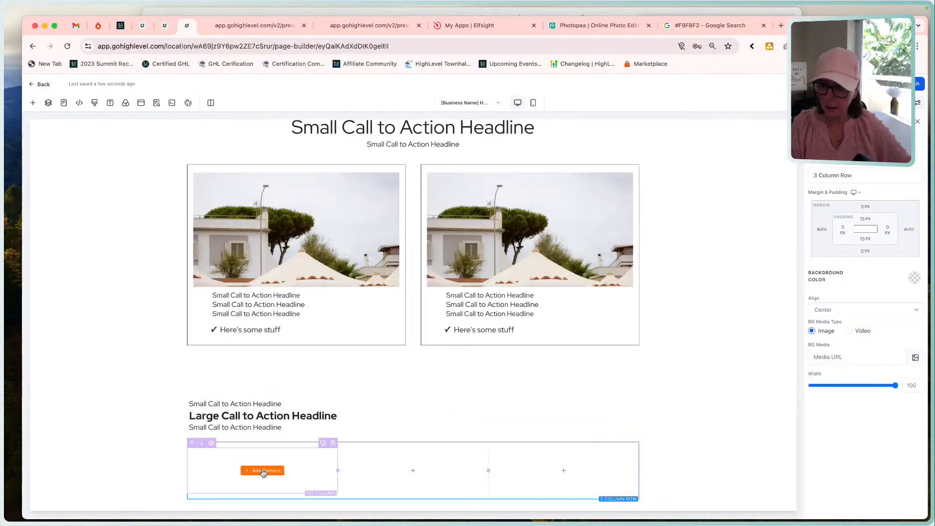
Add an image element to the first column of the three-column row, with a sub-headline formatted as Heading 3 beneath it.
{"action": "left_click", "coordinate": [262, 469]}
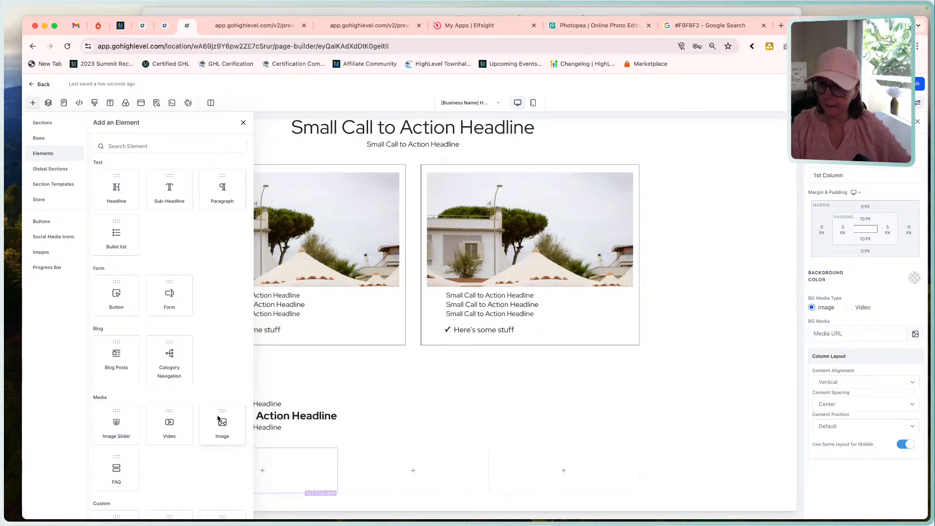
{"action": "left_click", "coordinate": [218, 418]}
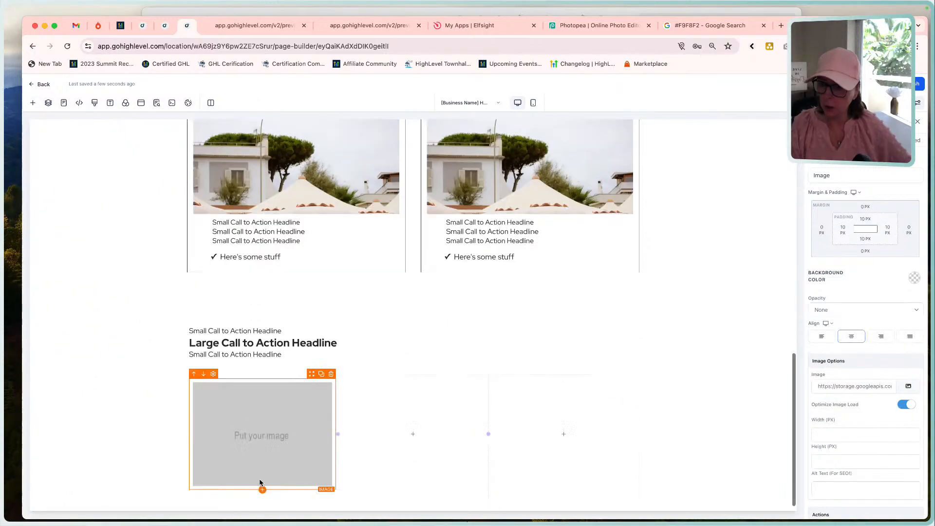
{"action": "left_click", "coordinate": [262, 489]}
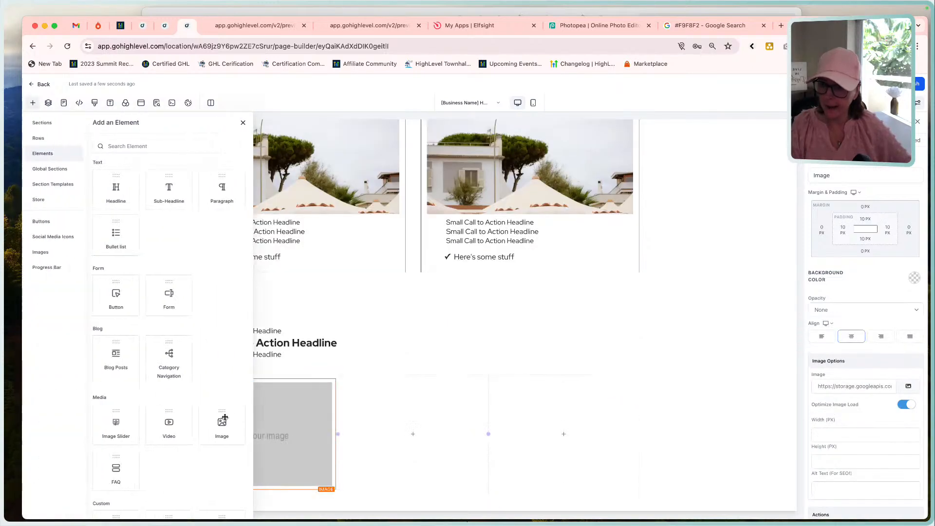
{"action": "left_click", "coordinate": [170, 189]}
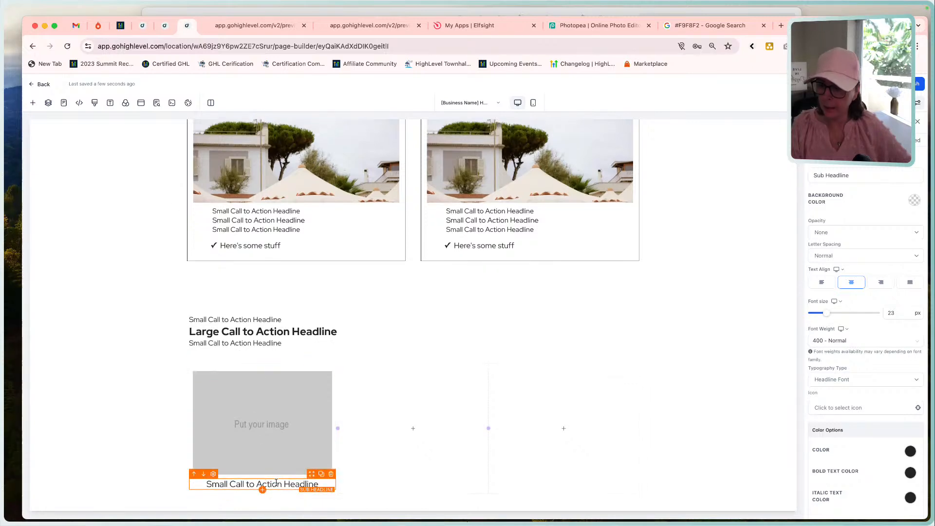
{"action": "double_click", "coordinate": [276, 484]}
{"action": "left_click", "coordinate": [190, 467]}
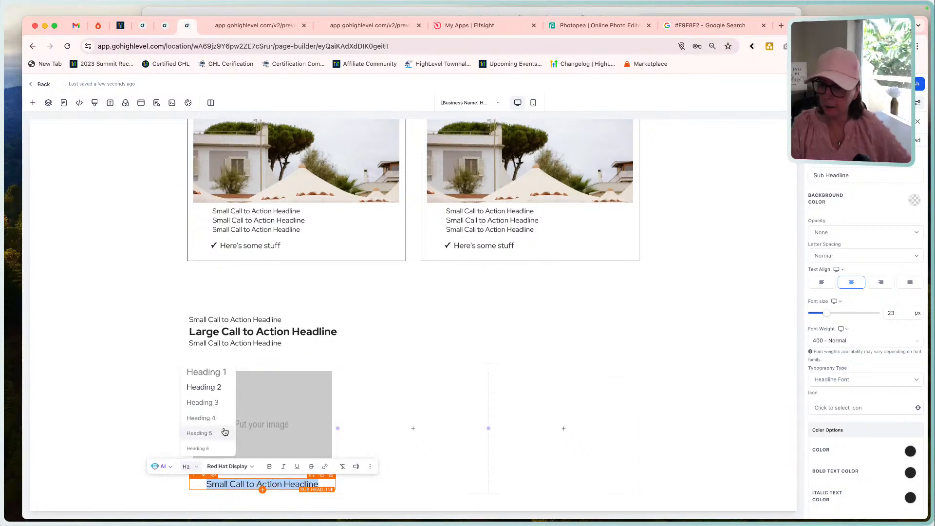
{"action": "left_click", "coordinate": [217, 403]}
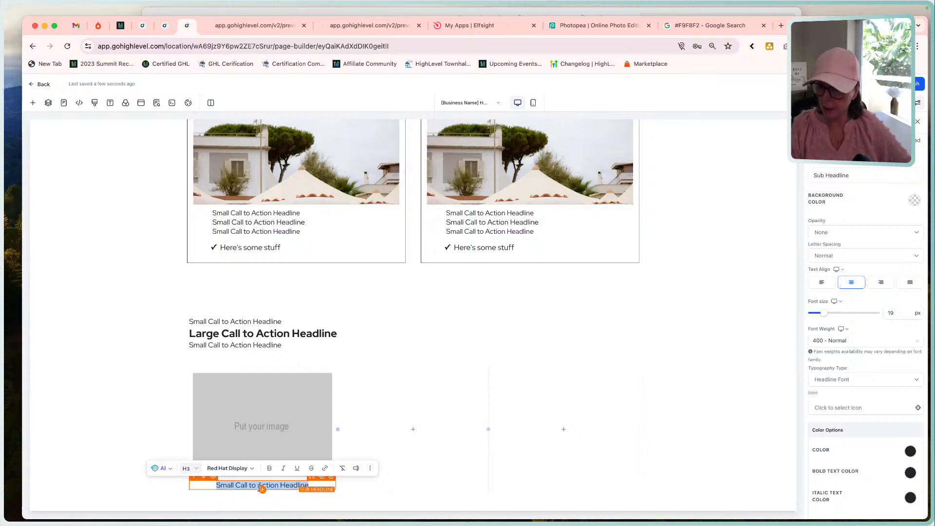
Check the mockup's Feature 1 block and add a second sub-headline below the first column's Heading 3, formatted as Heading 4.
{"action": "left_click", "coordinate": [403, 11]}
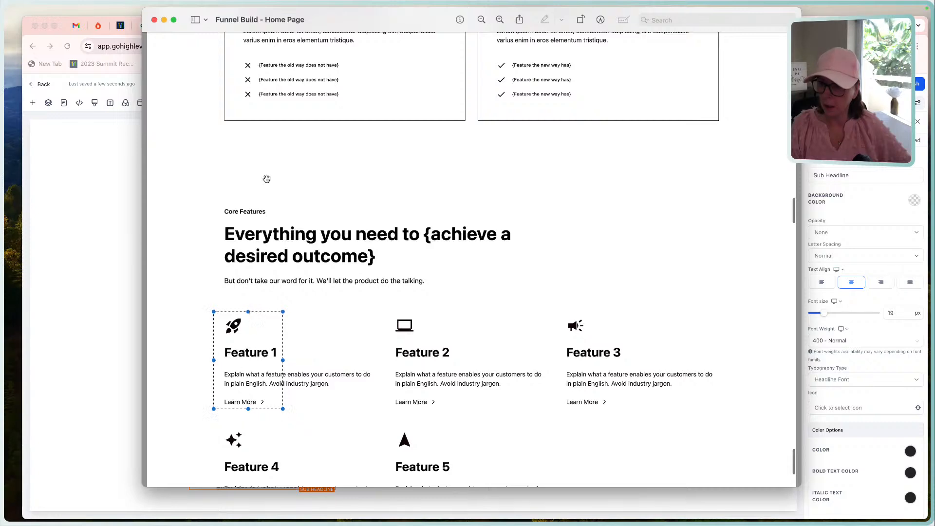
{"action": "left_click", "coordinate": [96, 234]}
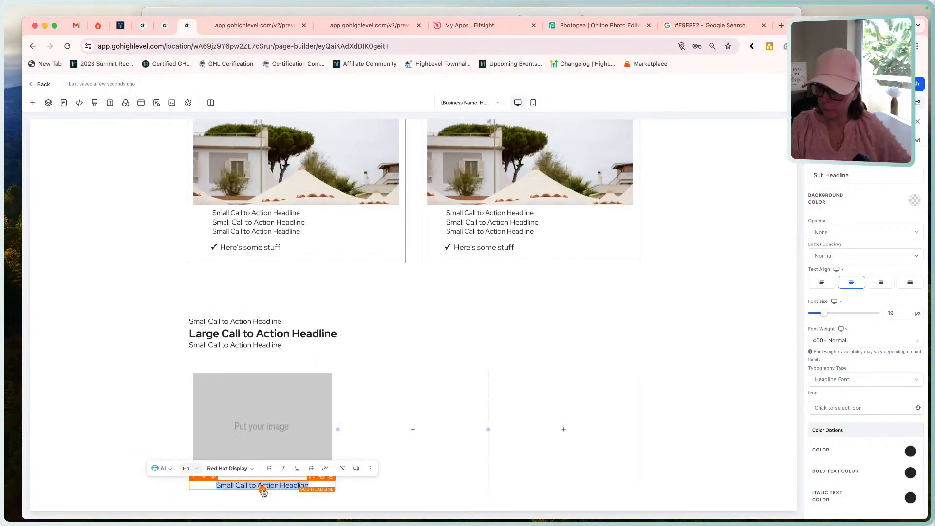
{"action": "left_click", "coordinate": [33, 102]}
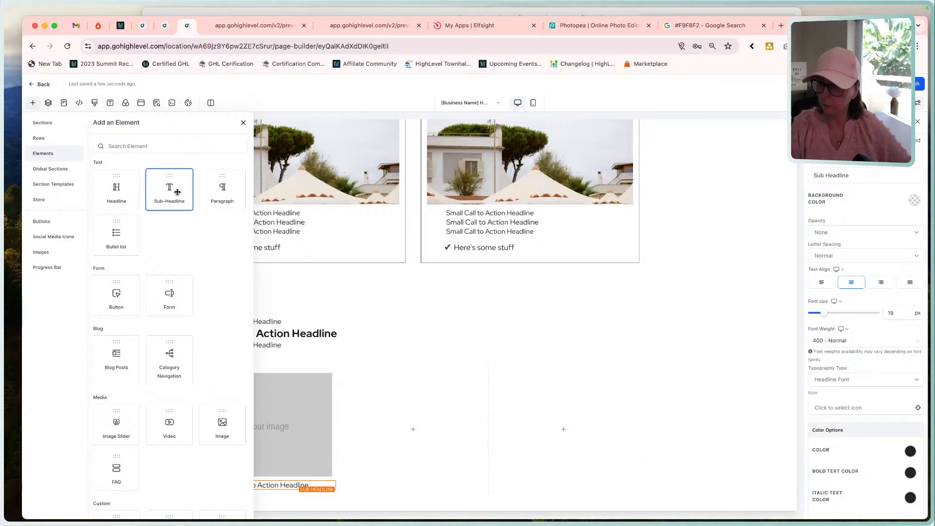
{"action": "left_click", "coordinate": [169, 191]}
{"action": "double_click", "coordinate": [243, 495]}
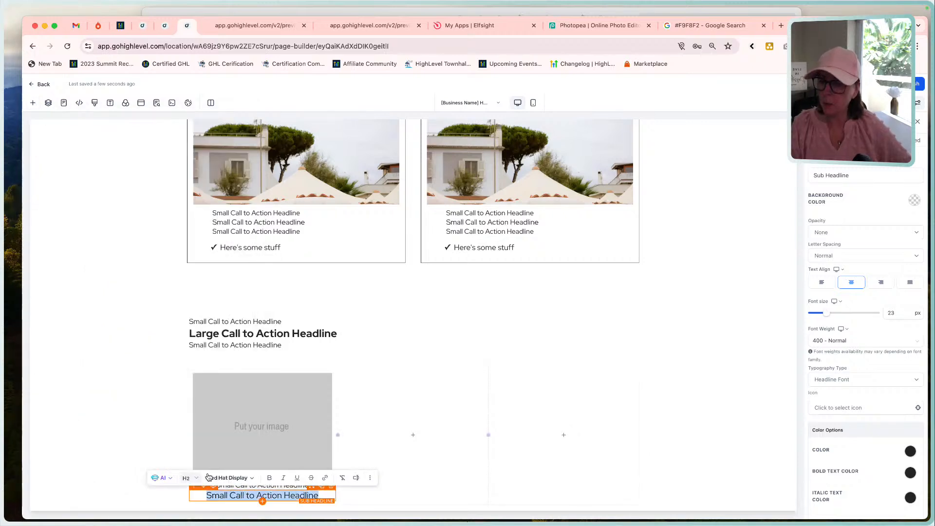
{"action": "left_click", "coordinate": [192, 478]}
{"action": "left_click", "coordinate": [204, 429]}
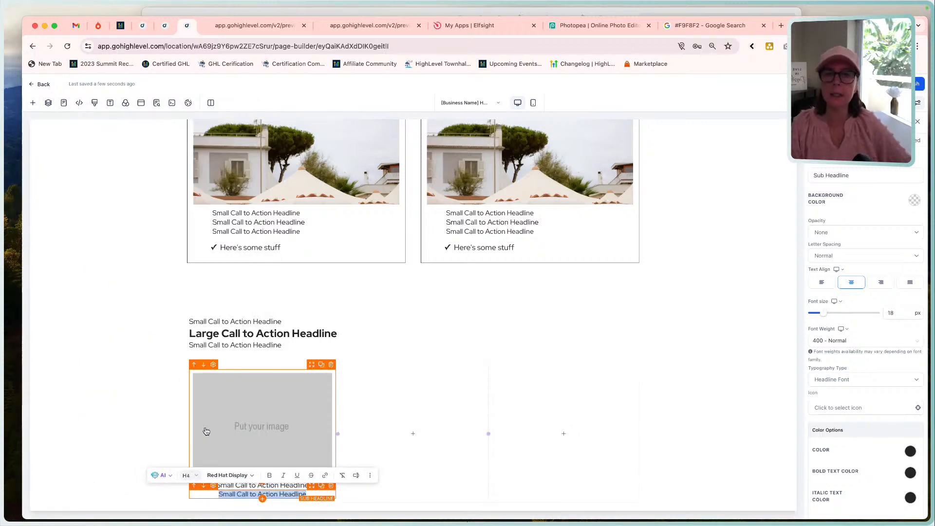
{"action": "scroll", "coordinate": [480, 483], "scroll_direction": "down", "scroll_amount": 1}
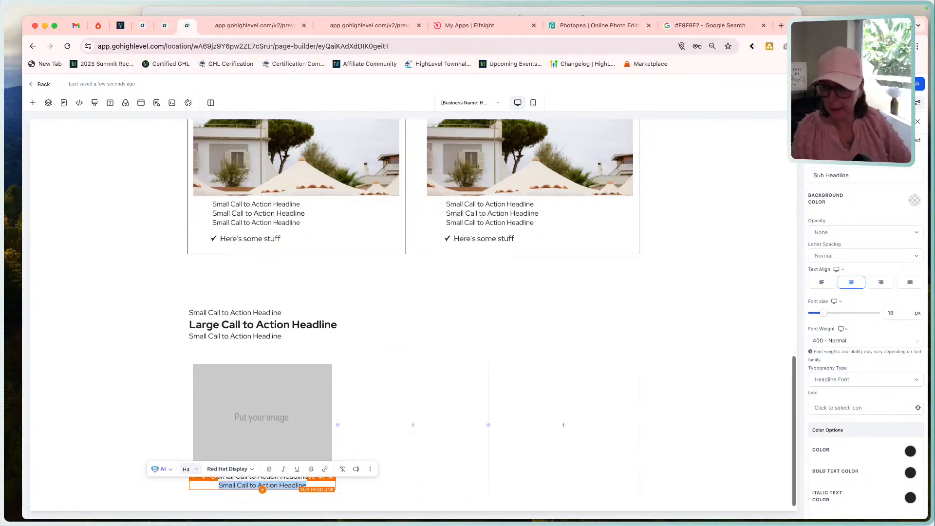
{"action": "left_click", "coordinate": [5, 474]}
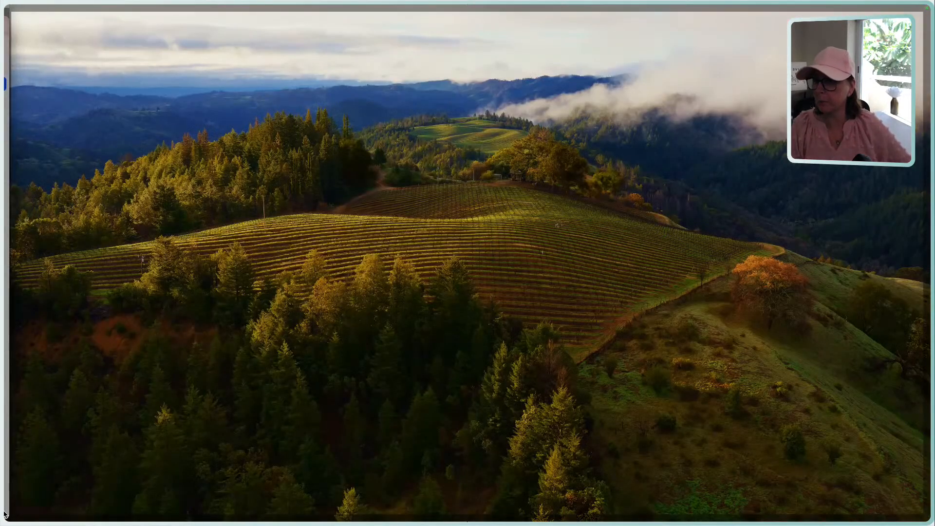
{"action": "left_click", "coordinate": [5, 513]}
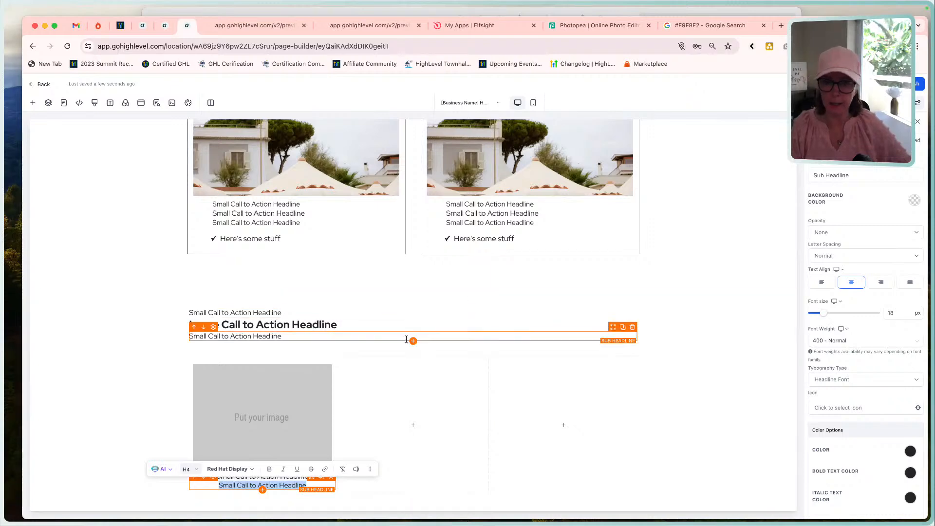
Add a paragraph below the Heading 4 sub-headline in the first column and select its text.
{"action": "left_click", "coordinate": [262, 490]}
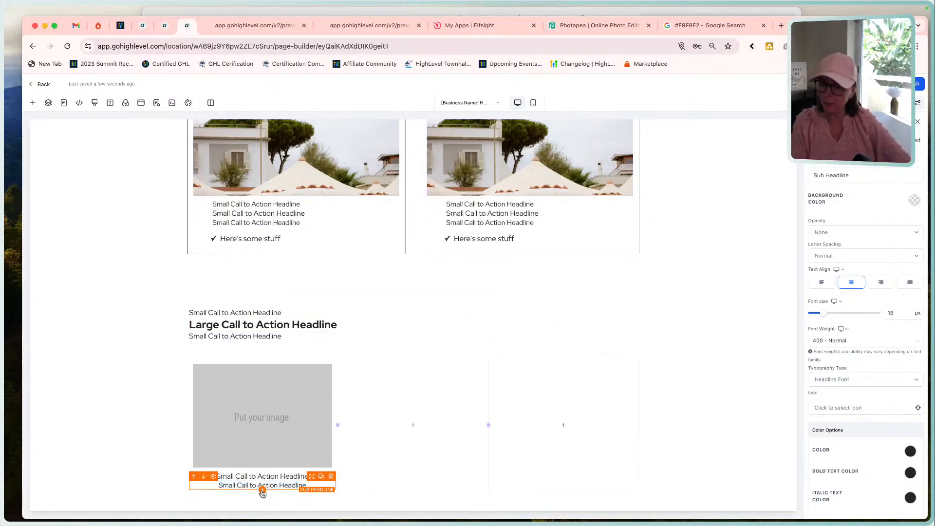
{"action": "left_click", "coordinate": [214, 189]}
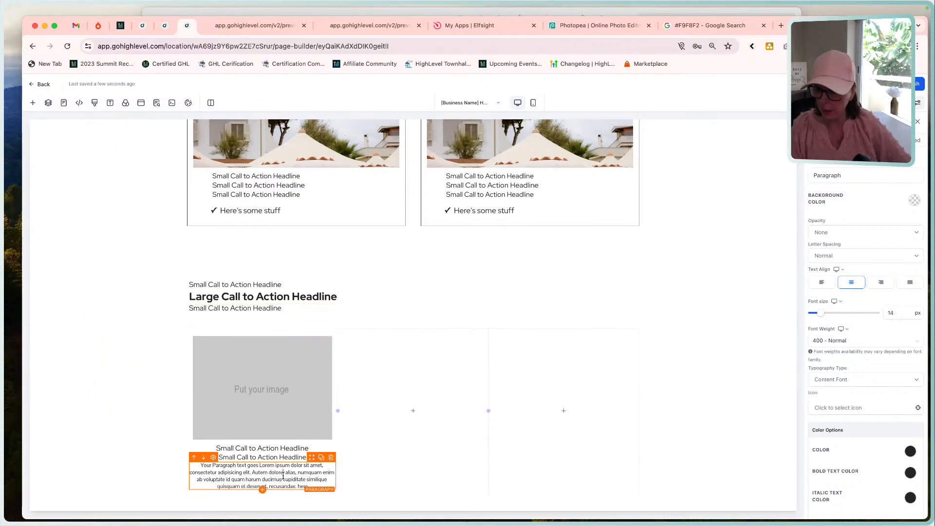
{"action": "triple_click", "coordinate": [283, 475]}
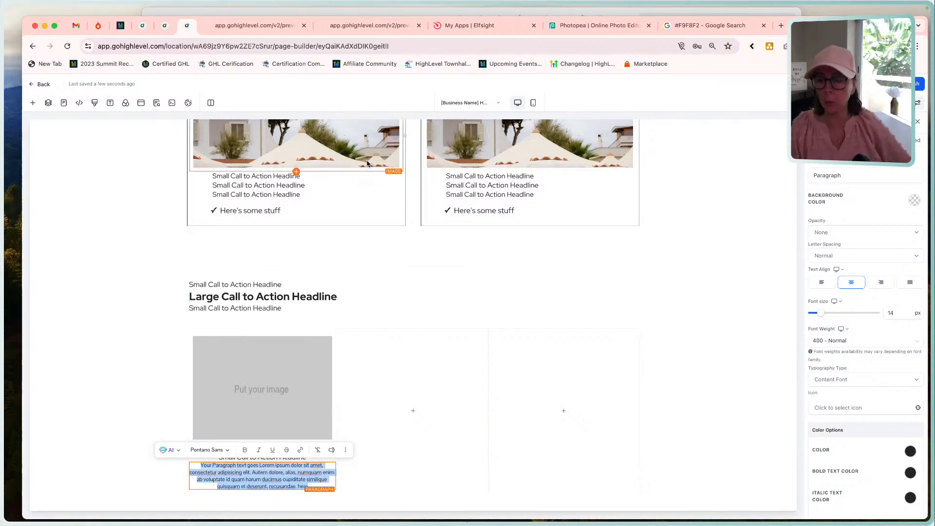
Check the mockup's Feature 1 block and left-align the paragraph text in the first column.
{"action": "left_click", "coordinate": [470, 12]}
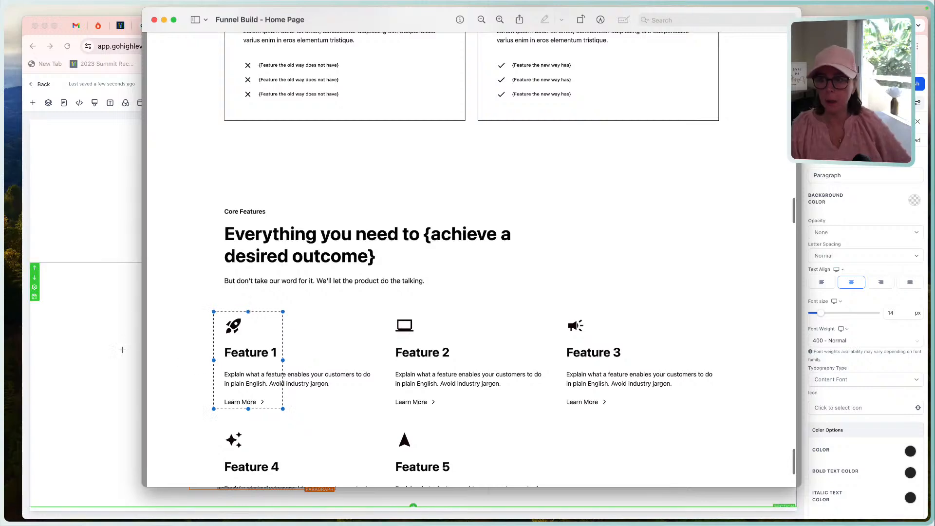
{"action": "left_click", "coordinate": [107, 337]}
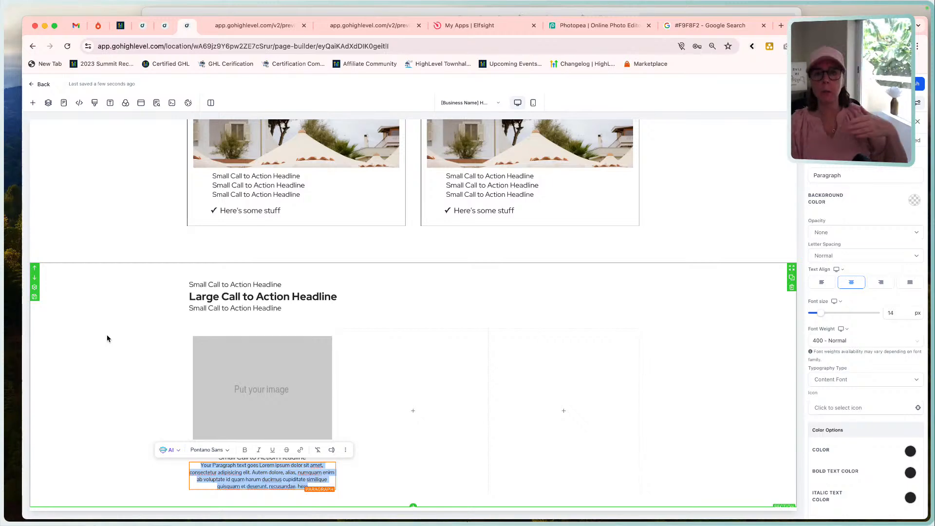
{"action": "left_click", "coordinate": [821, 283]}
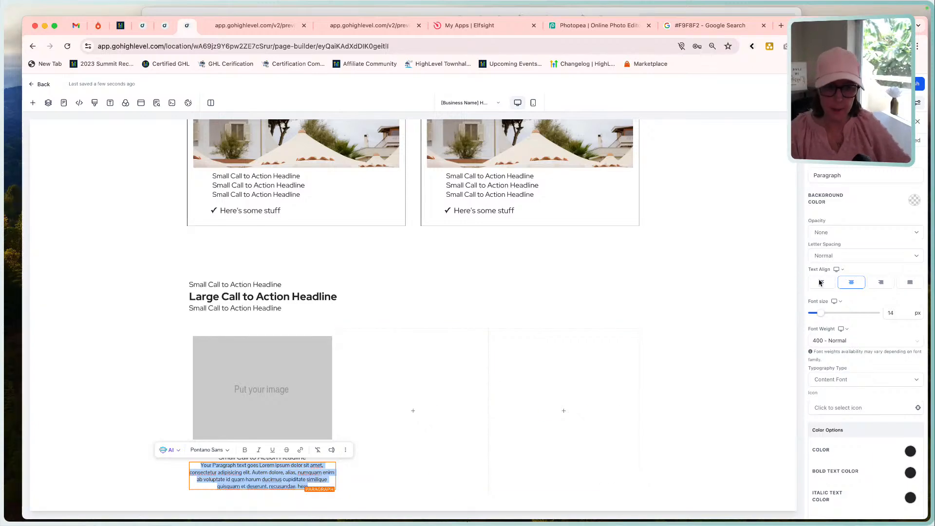
{"action": "scroll", "coordinate": [290, 476], "scroll_direction": "up", "scroll_amount": 15}
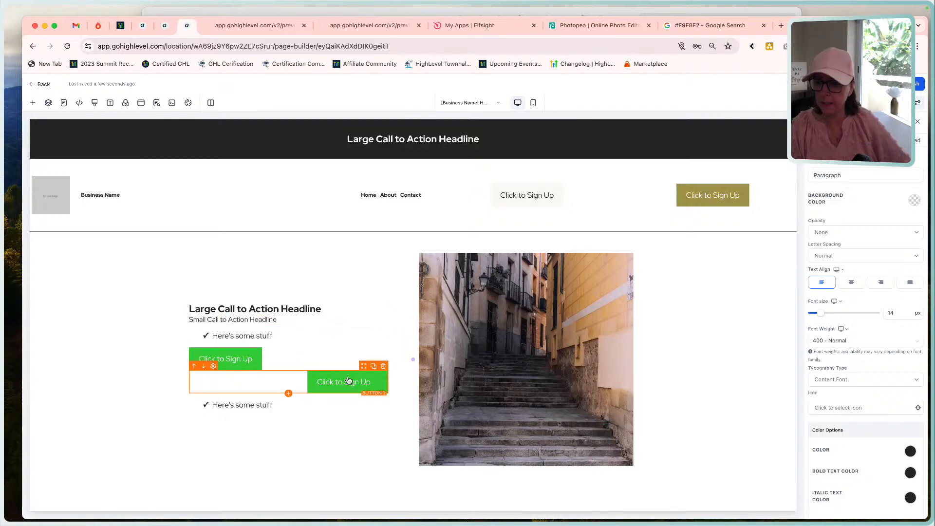
{"action": "scroll", "coordinate": [349, 381], "scroll_direction": "down", "scroll_amount": 13}
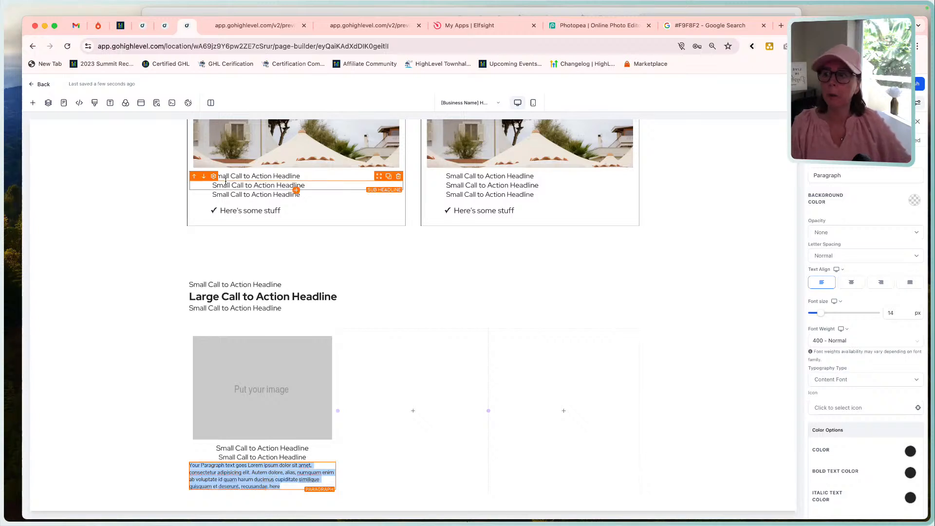
Review the page's typography fonts and set the sub-headline directly below the Core Features section's large headline to Content Font.
{"action": "left_click", "coordinate": [112, 105]}
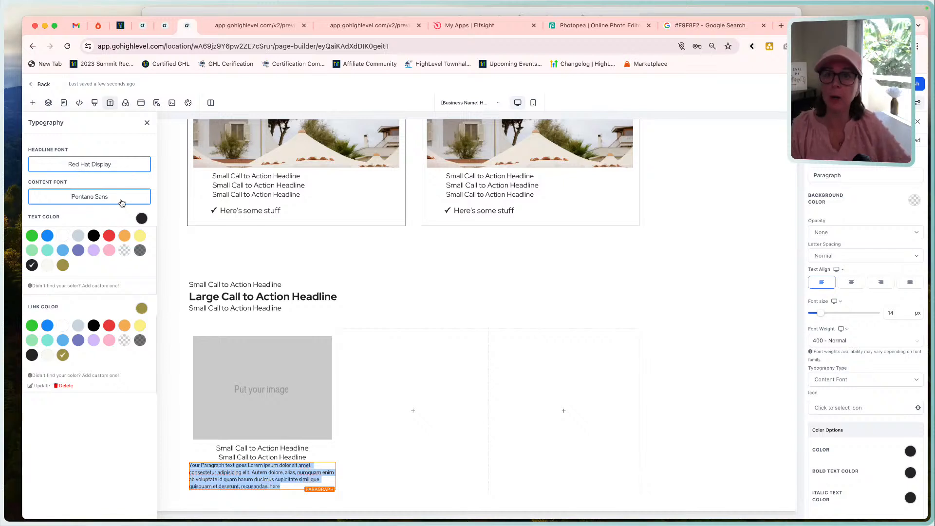
{"action": "left_click", "coordinate": [278, 296]}
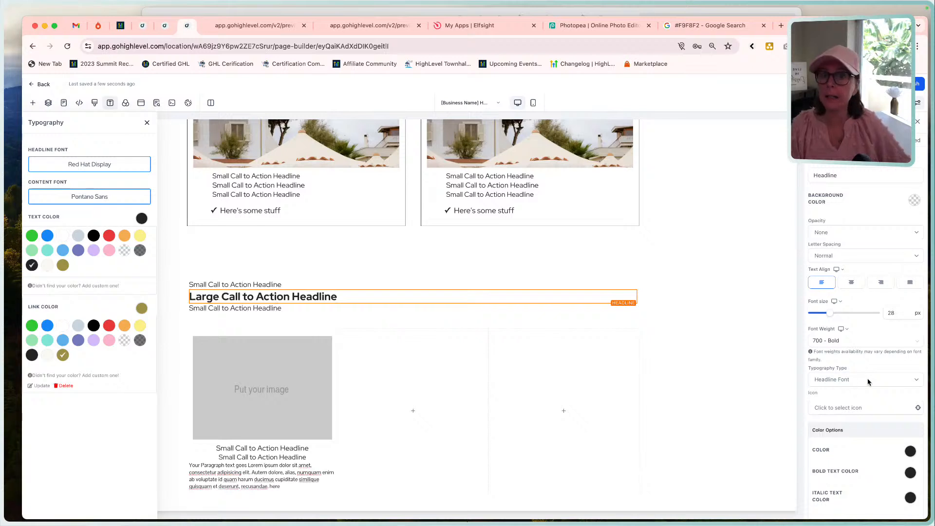
{"action": "left_click", "coordinate": [495, 179]}
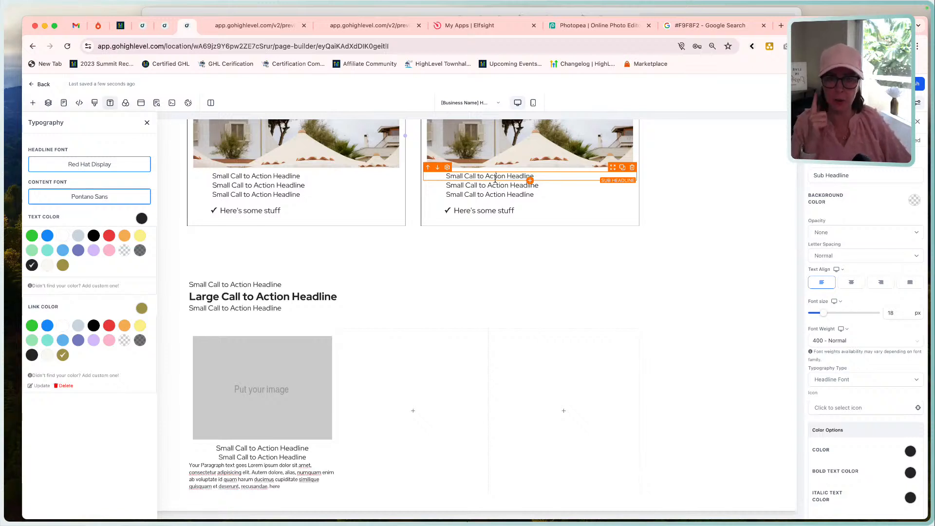
{"action": "left_click", "coordinate": [511, 194]}
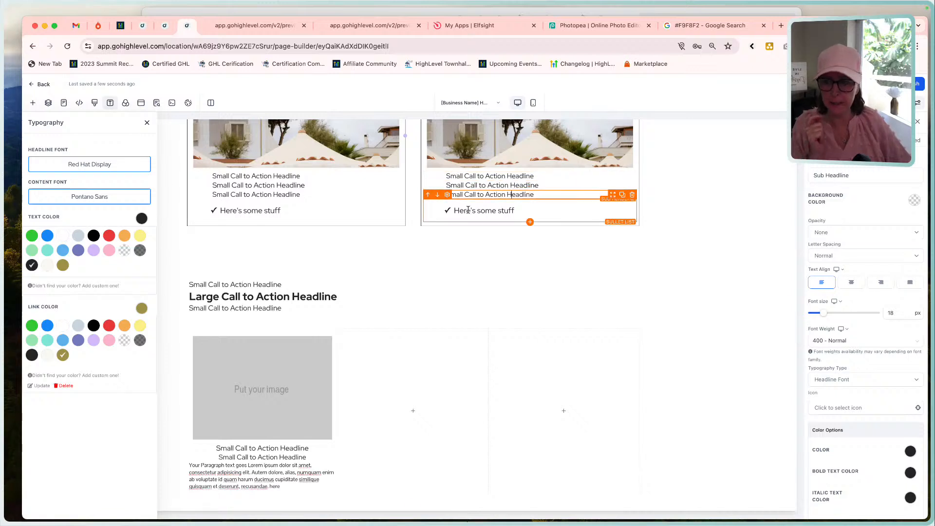
{"action": "left_click", "coordinate": [326, 308]}
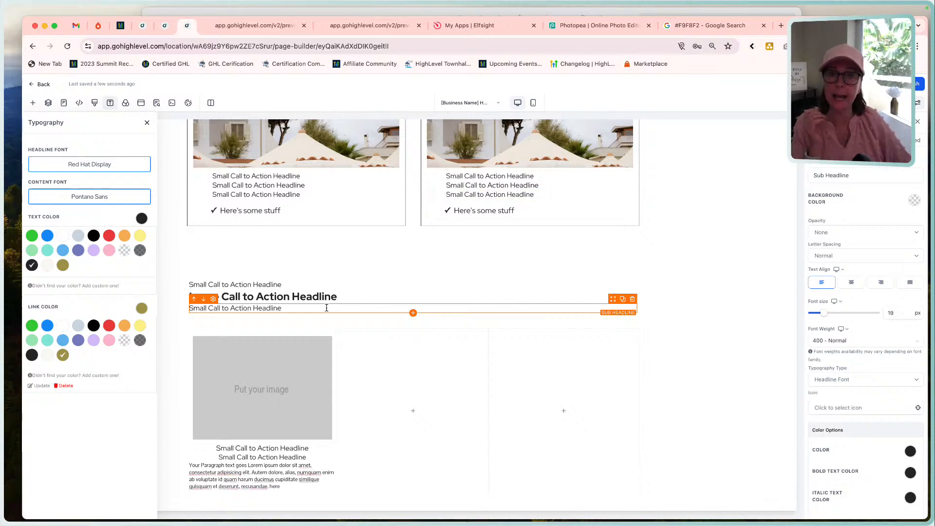
{"action": "left_click", "coordinate": [854, 379]}
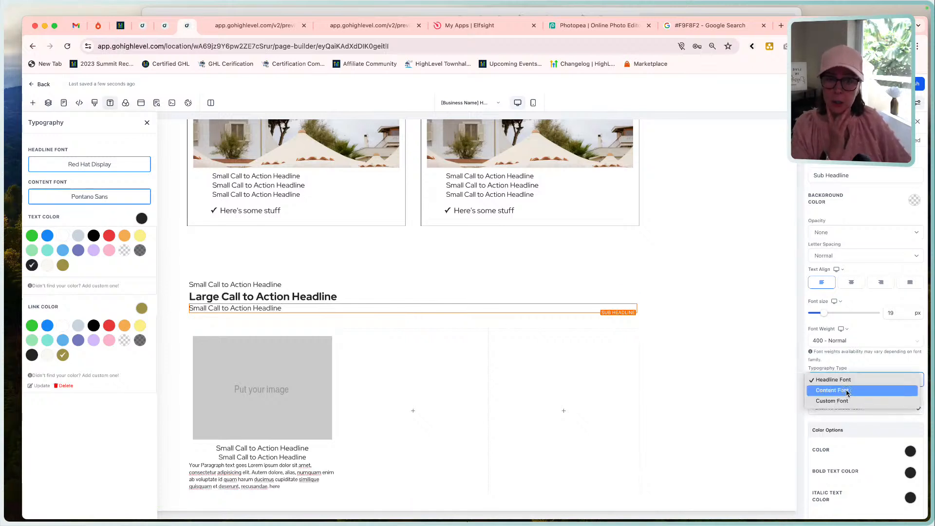
{"action": "left_click", "coordinate": [847, 391]}
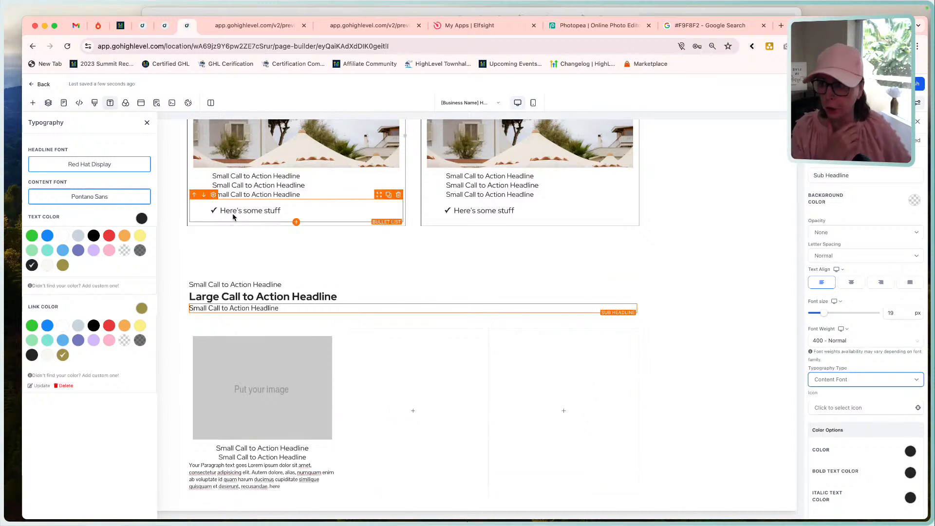
{"action": "left_click", "coordinate": [147, 122]}
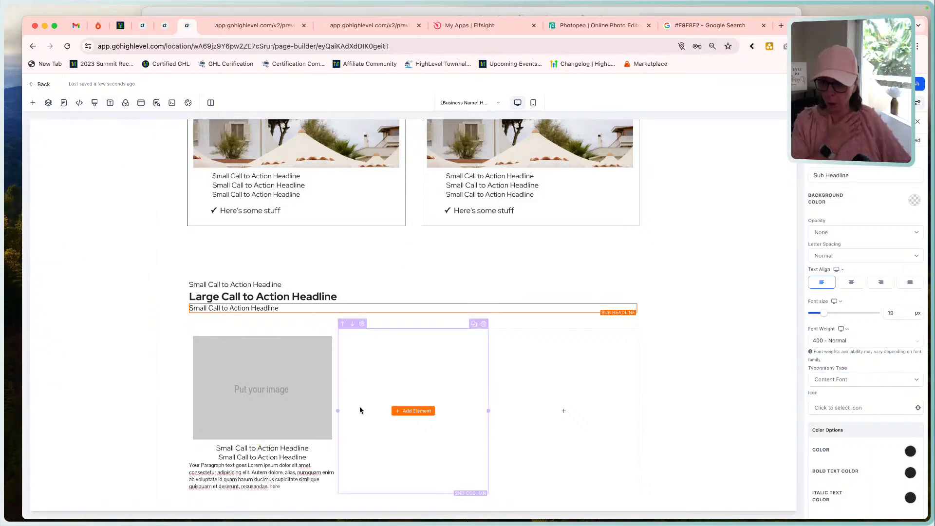
Following the mockup's Learn More link, add a button below the first column's paragraph and align it left.
{"action": "left_click", "coordinate": [435, 11]}
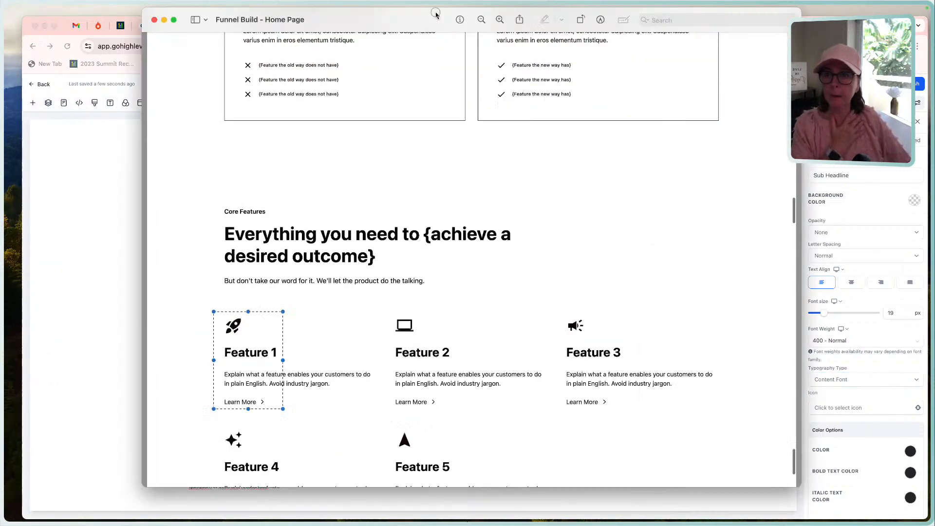
{"action": "left_click", "coordinate": [104, 349]}
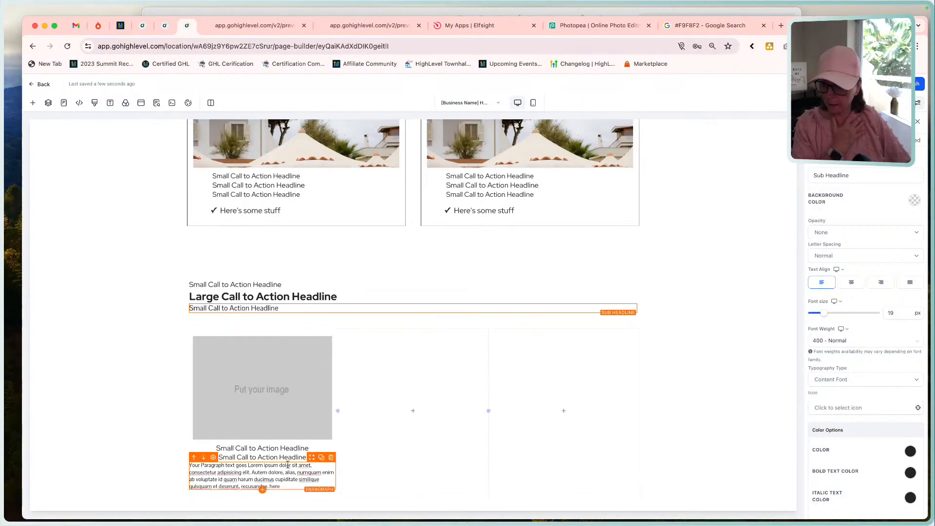
{"action": "left_click", "coordinate": [263, 490]}
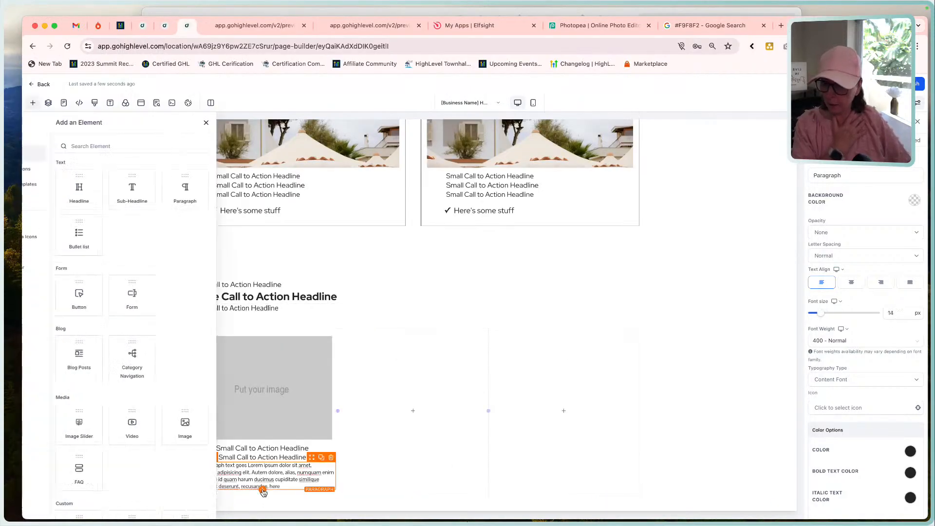
{"action": "left_click", "coordinate": [120, 296]}
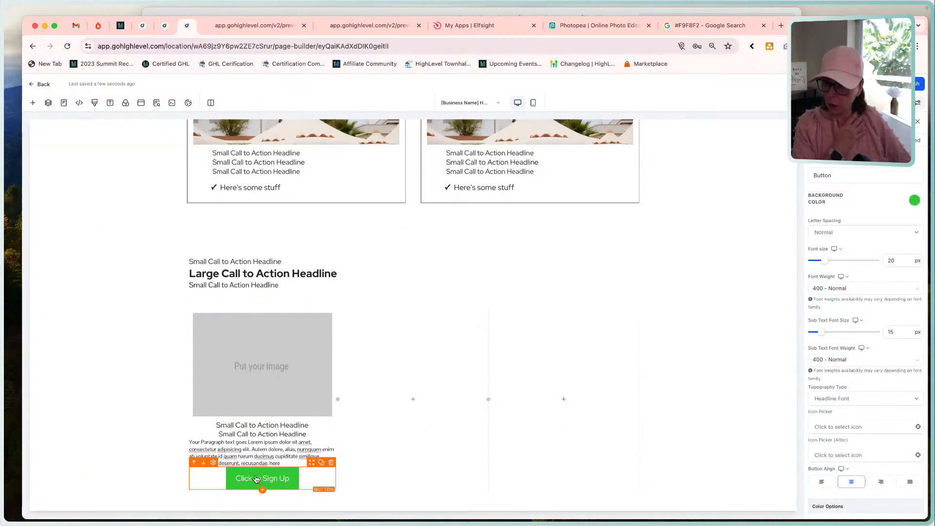
{"action": "left_click", "coordinate": [483, 11]}
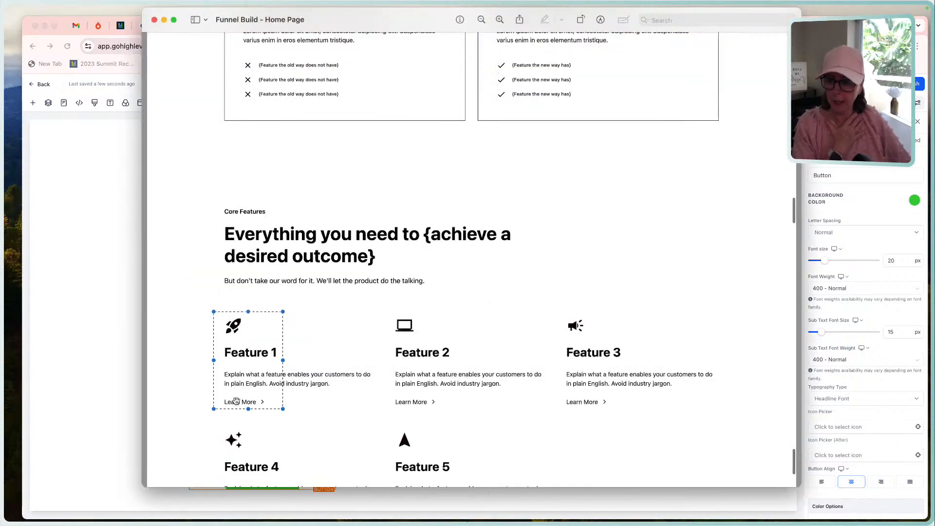
{"action": "left_click", "coordinate": [96, 405]}
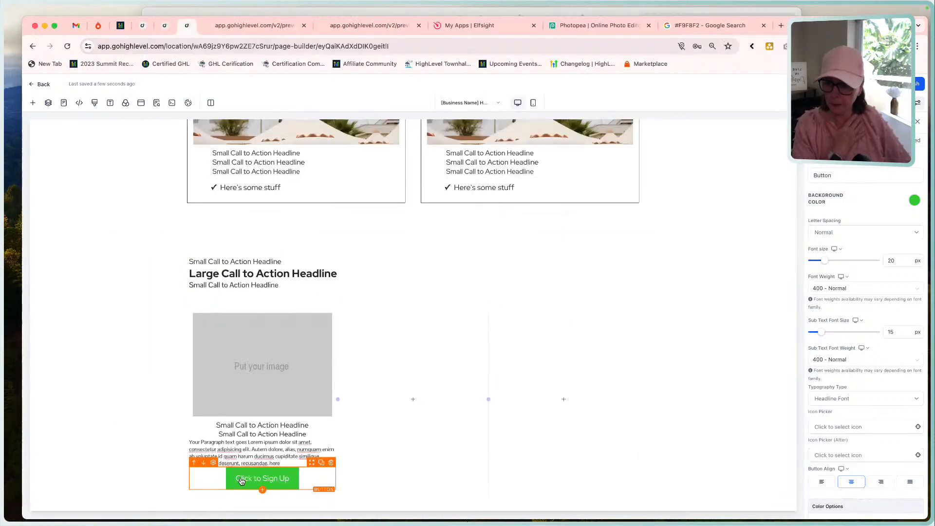
{"action": "left_click", "coordinate": [823, 483]}
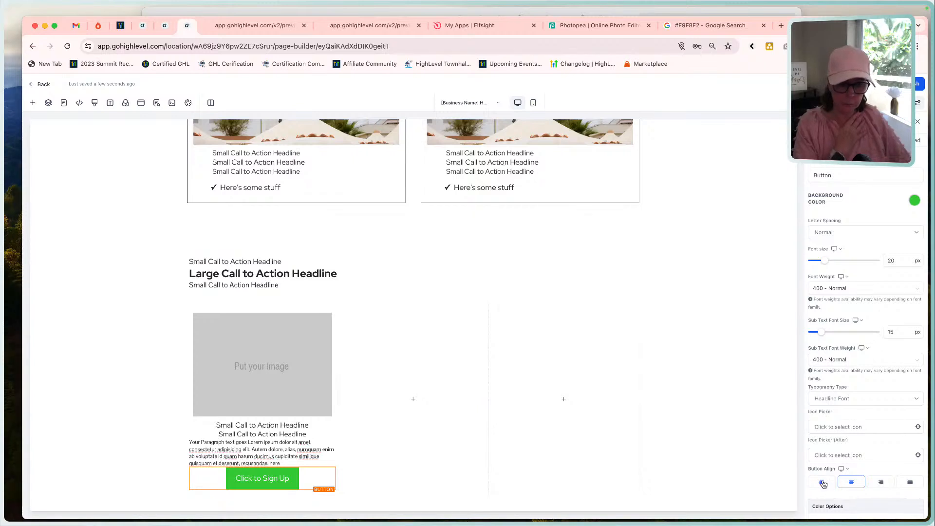
Give the first column's button a white background and dark charcoal text.
{"action": "left_click", "coordinate": [913, 200]}
{"action": "left_click", "coordinate": [842, 221]}
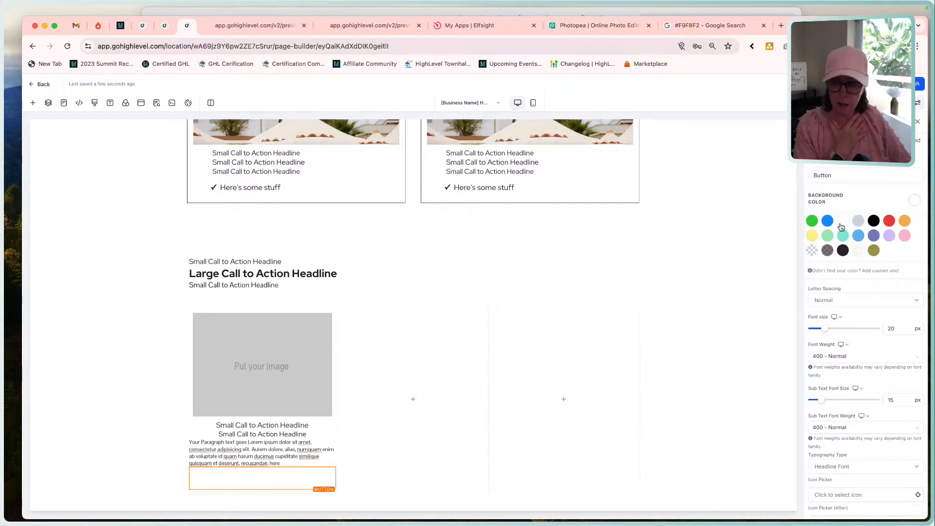
{"action": "left_click", "coordinate": [914, 200]}
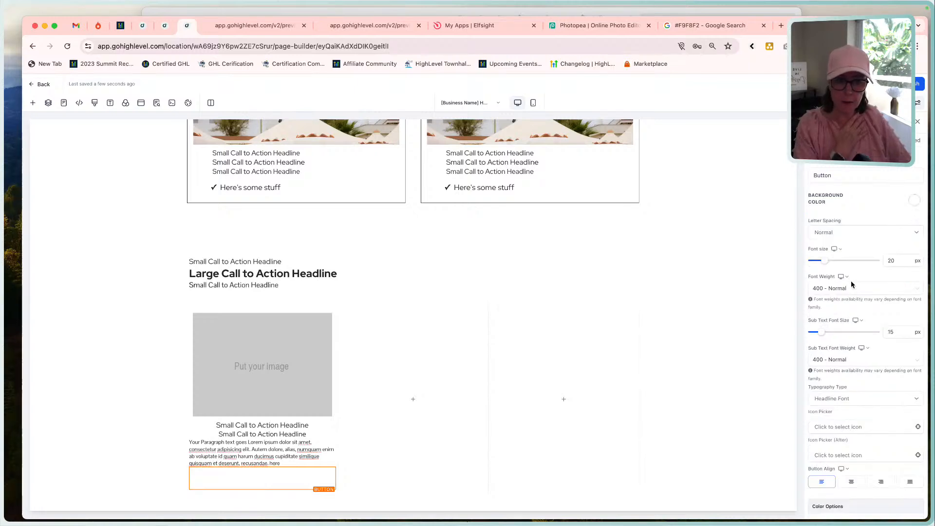
{"action": "scroll", "coordinate": [857, 292], "scroll_direction": "down", "scroll_amount": 5}
{"action": "left_click", "coordinate": [910, 238]}
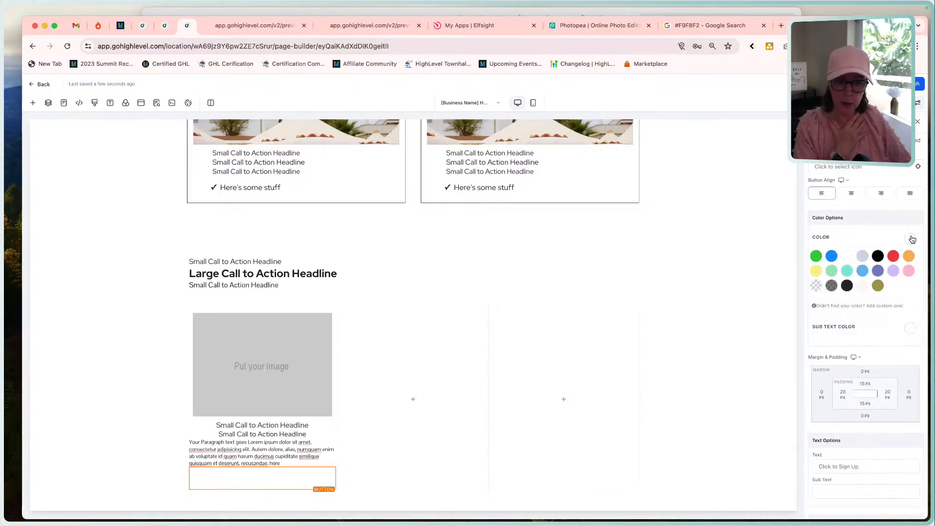
{"action": "left_click", "coordinate": [848, 286]}
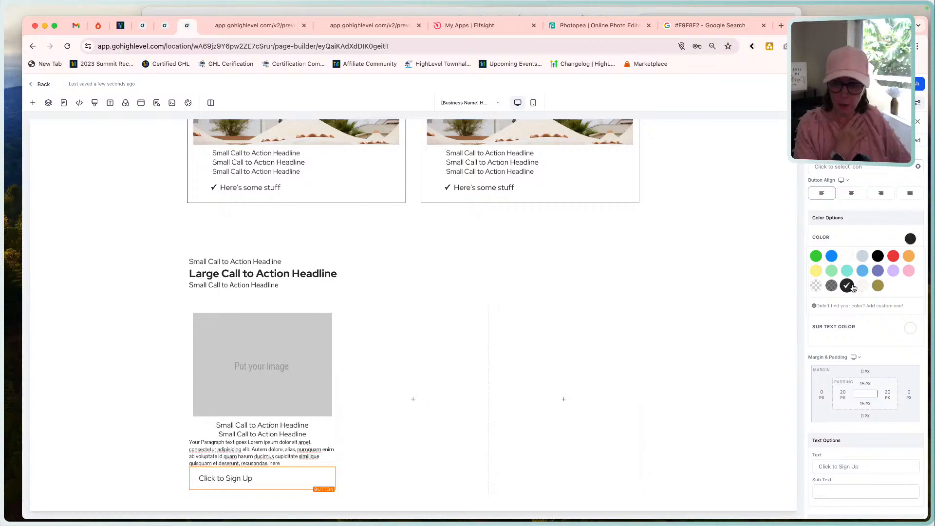
Search the icons for "arrow" and place the angle-right icon after the button's text.
{"action": "scroll", "coordinate": [847, 229], "scroll_direction": "up", "scroll_amount": 3}
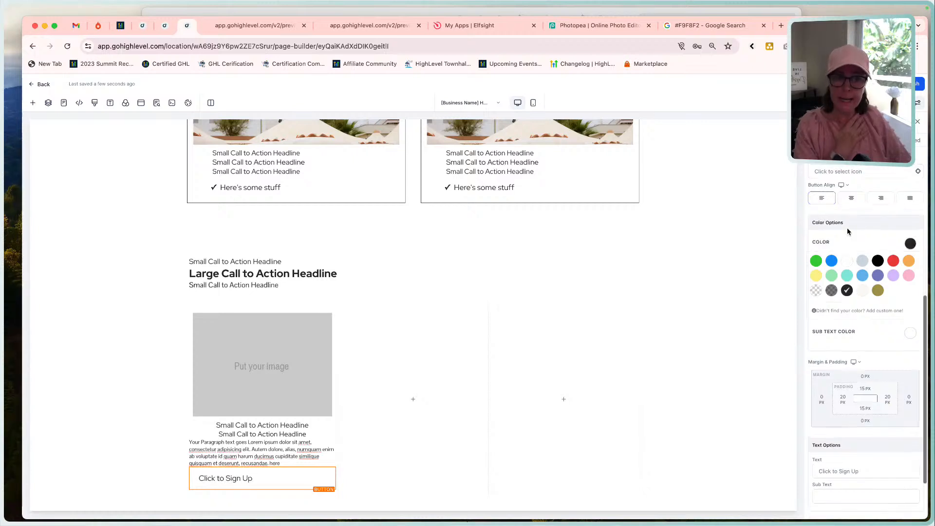
{"action": "scroll", "coordinate": [853, 227], "scroll_direction": "up", "scroll_amount": 2}
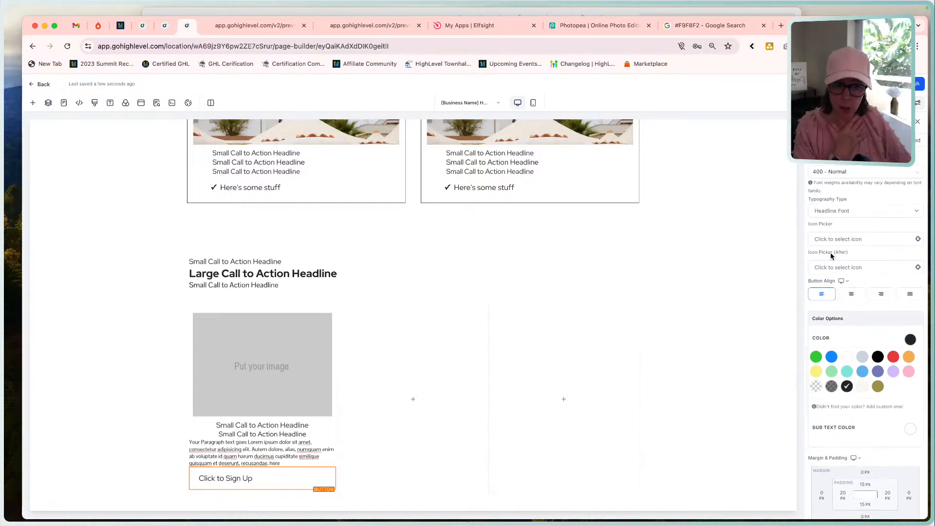
{"action": "left_click", "coordinate": [856, 267]}
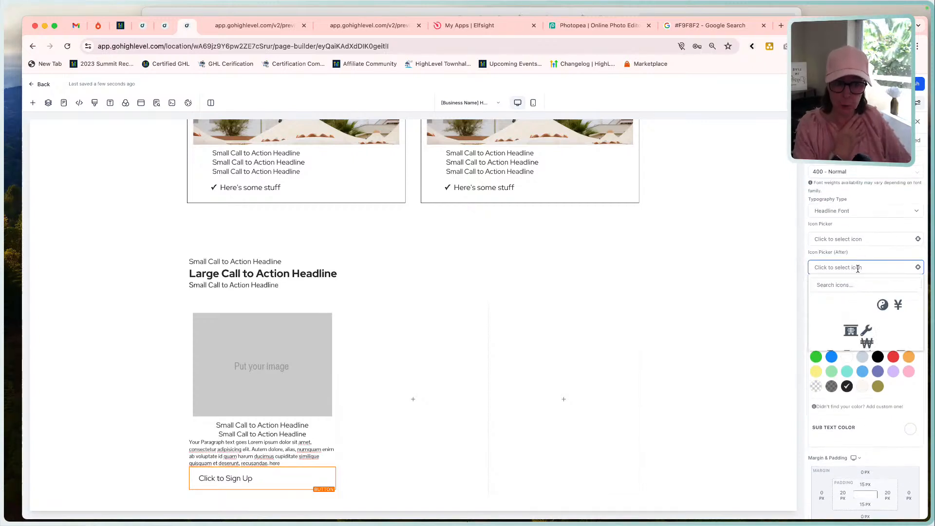
{"action": "left_click", "coordinate": [852, 289]}
{"action": "type", "text": "ar"}
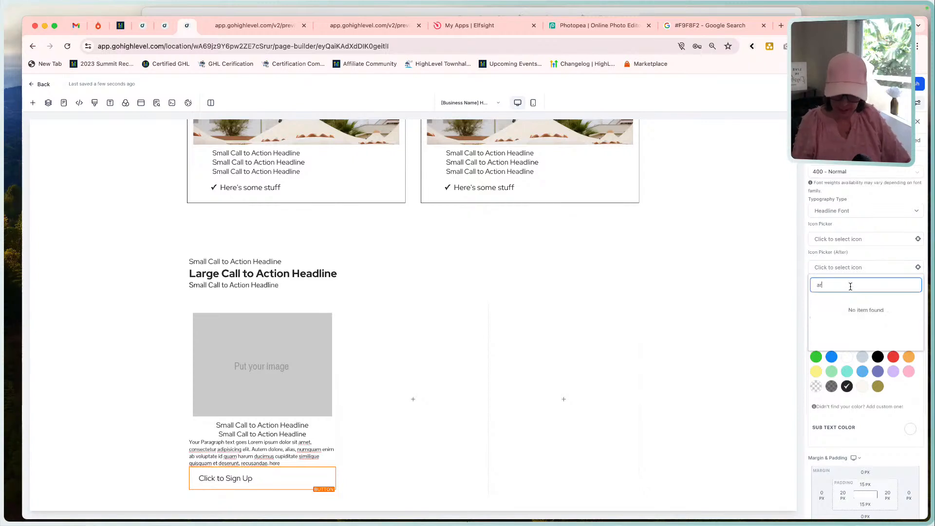
{"action": "type", "text": "row"}
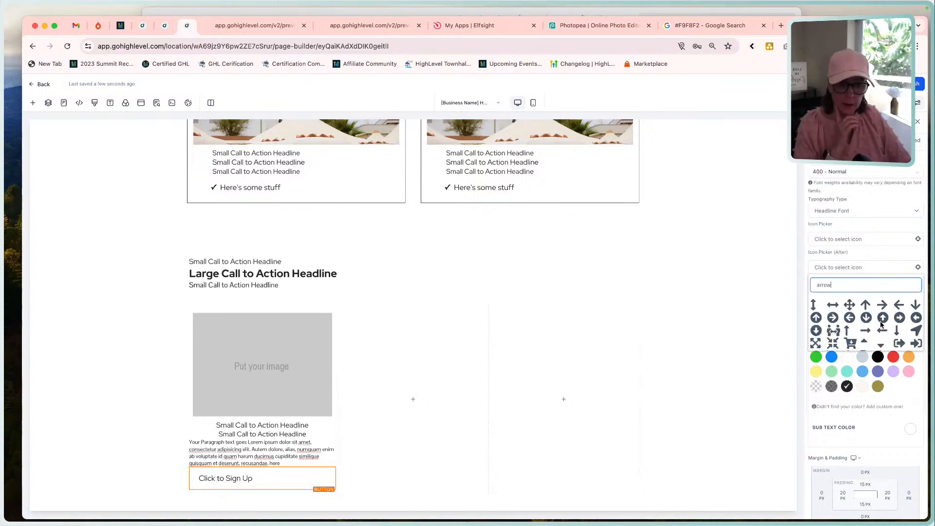
{"action": "scroll", "coordinate": [881, 324], "scroll_direction": "down", "scroll_amount": 5}
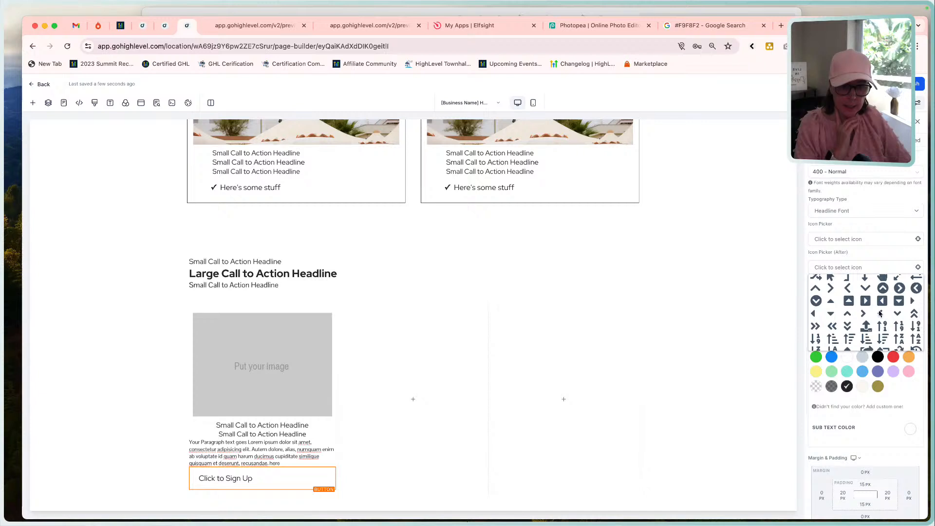
{"action": "left_click", "coordinate": [863, 313]}
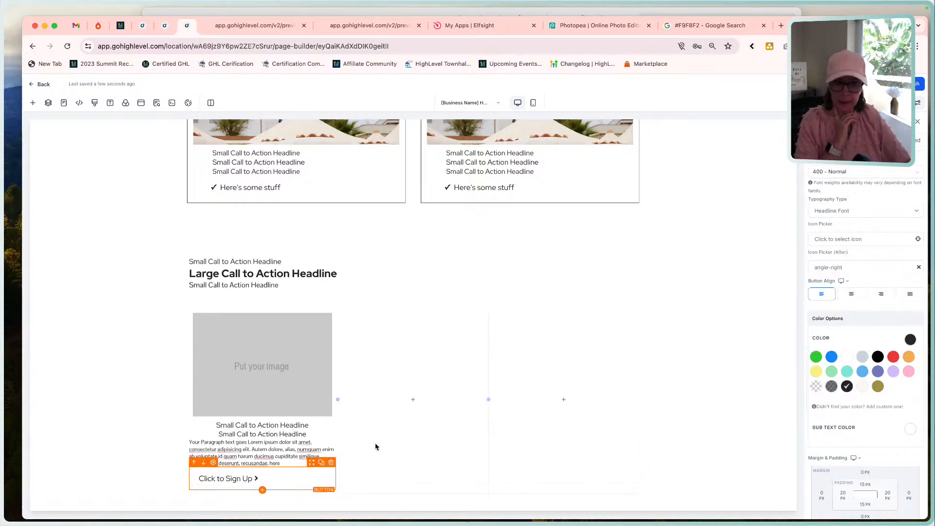
Set the first column's button font weight to 500 - Medium.
{"action": "left_click", "coordinate": [910, 339]}
{"action": "scroll", "coordinate": [878, 394], "scroll_direction": "down", "scroll_amount": 3}
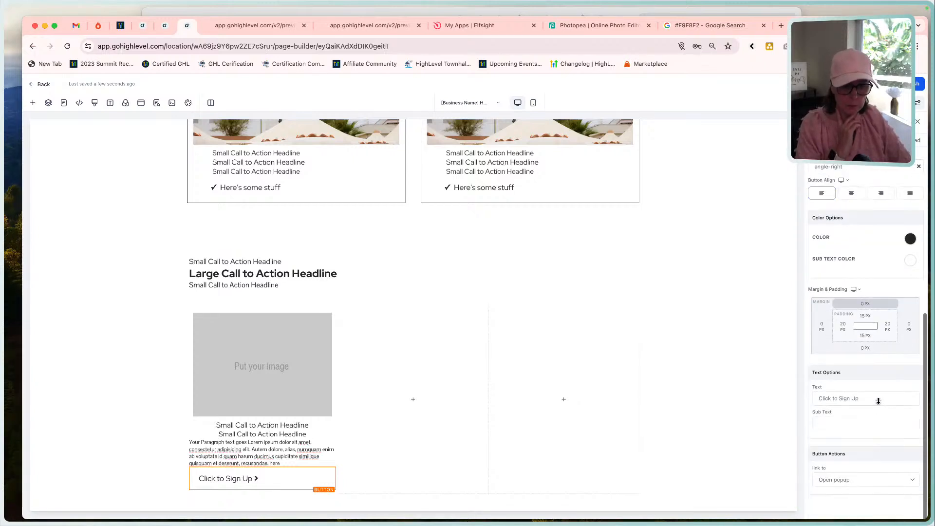
{"action": "scroll", "coordinate": [879, 400], "scroll_direction": "up", "scroll_amount": 6}
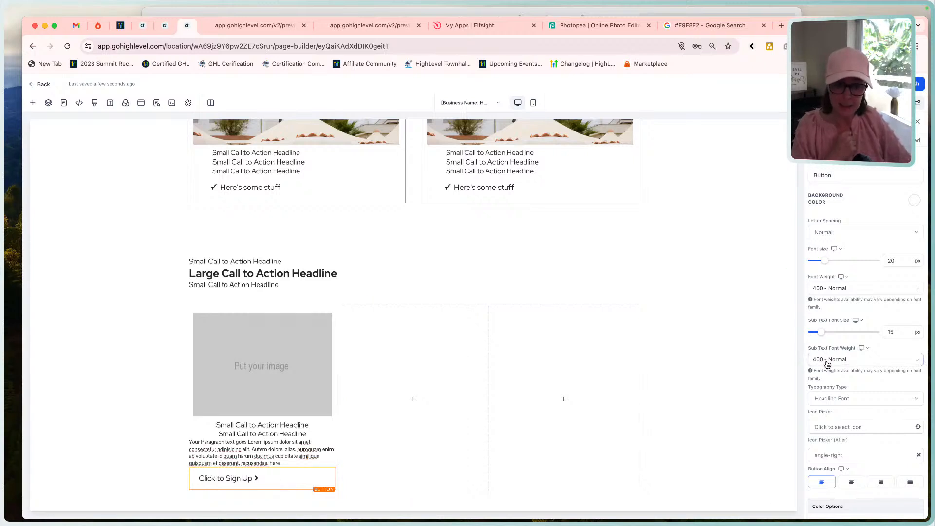
{"action": "left_click", "coordinate": [831, 288]}
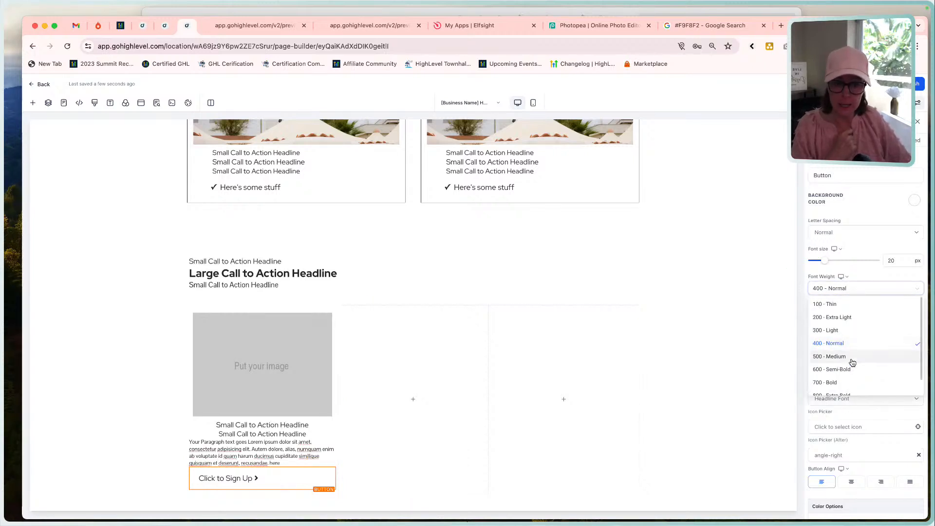
{"action": "left_click", "coordinate": [852, 361]}
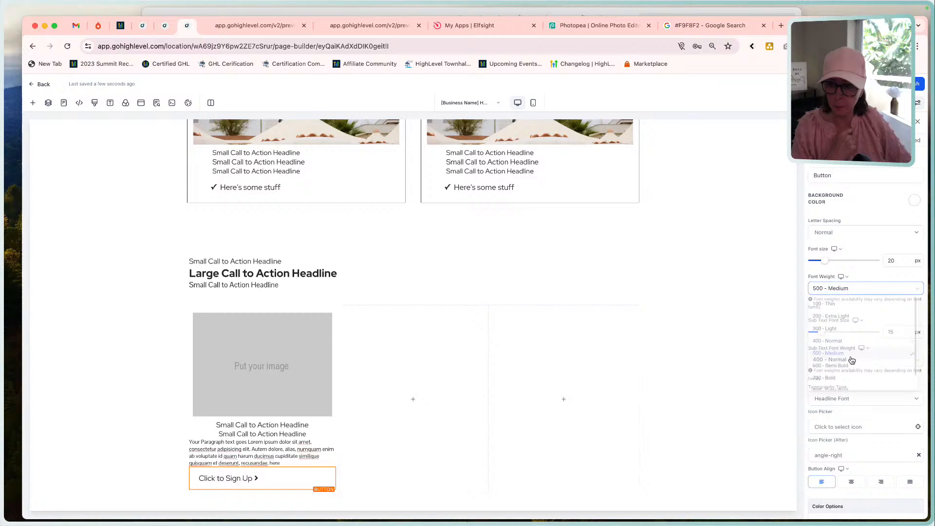
Set the first column's button font weight to 600 - Semi-Bold.
{"action": "left_click", "coordinate": [846, 287]}
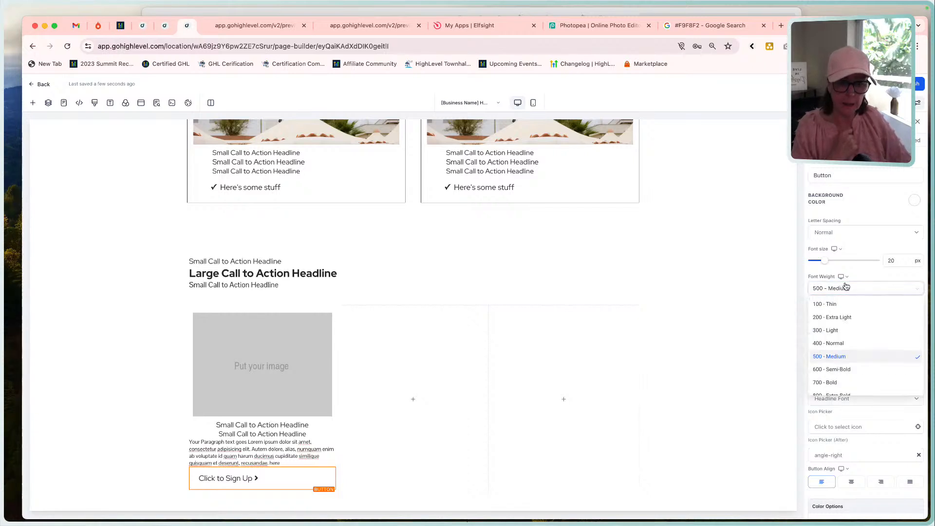
{"action": "left_click", "coordinate": [844, 370]}
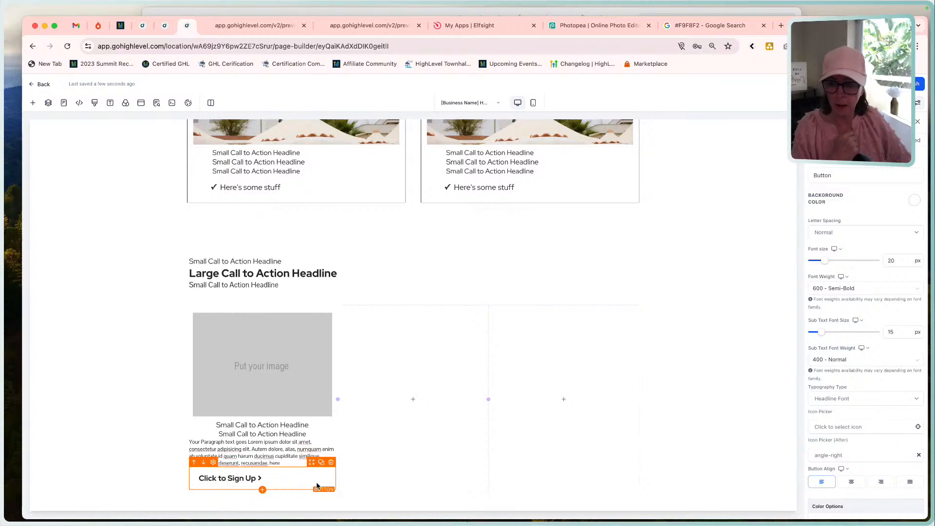
Try the Fill Width setting on the first column's button and return it to Fluid.
{"action": "scroll", "coordinate": [823, 243], "scroll_direction": "down", "scroll_amount": 10}
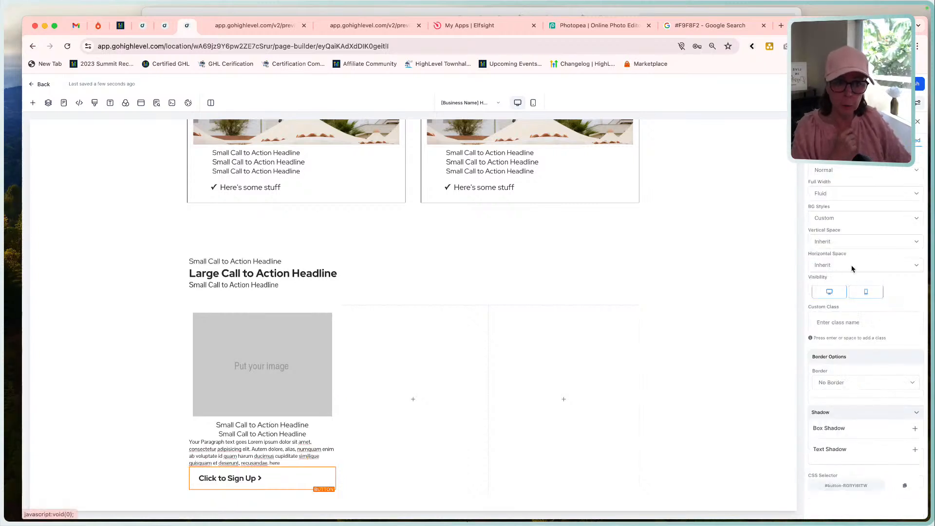
{"action": "left_click", "coordinate": [832, 194]}
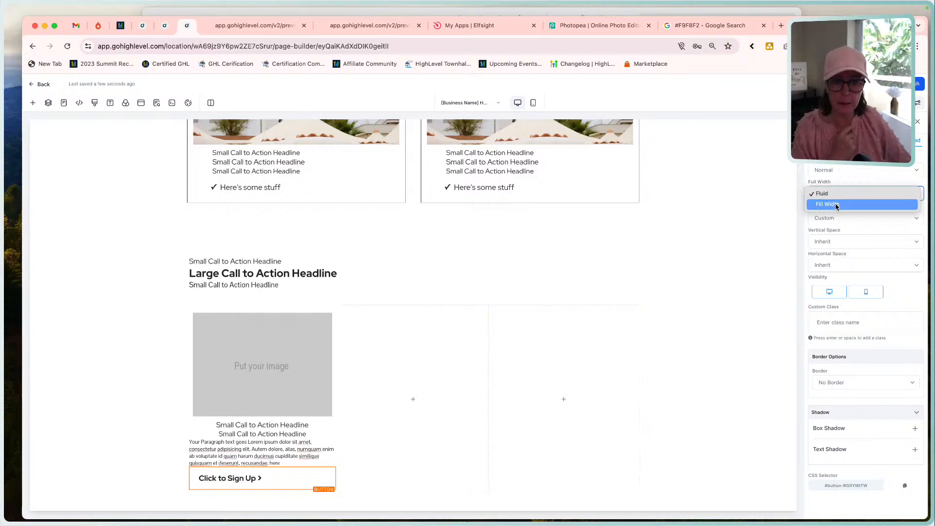
{"action": "left_click", "coordinate": [836, 204]}
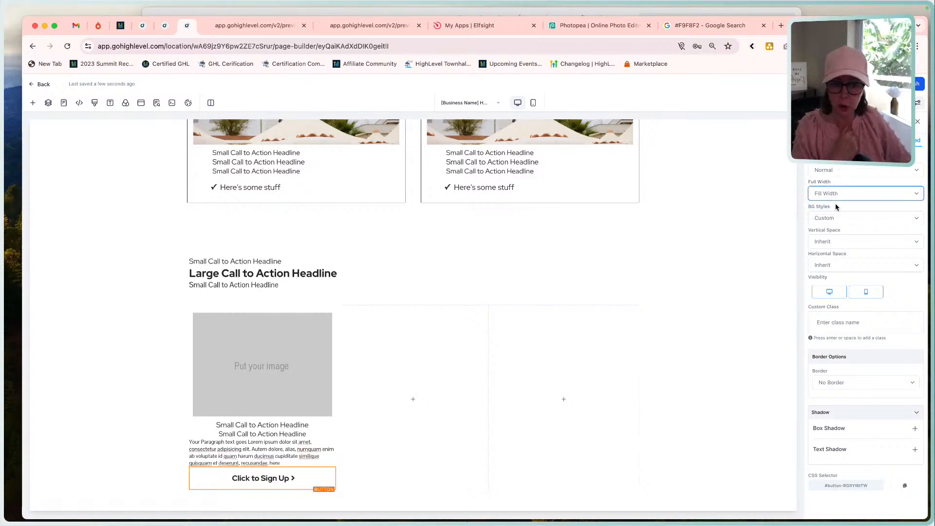
{"action": "left_click", "coordinate": [839, 140]}
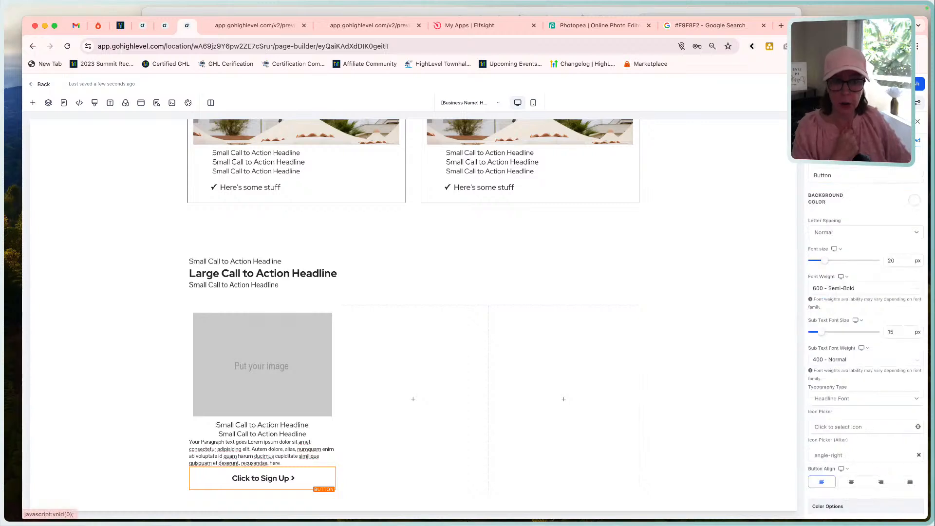
{"action": "scroll", "coordinate": [835, 419], "scroll_direction": "down", "scroll_amount": 5}
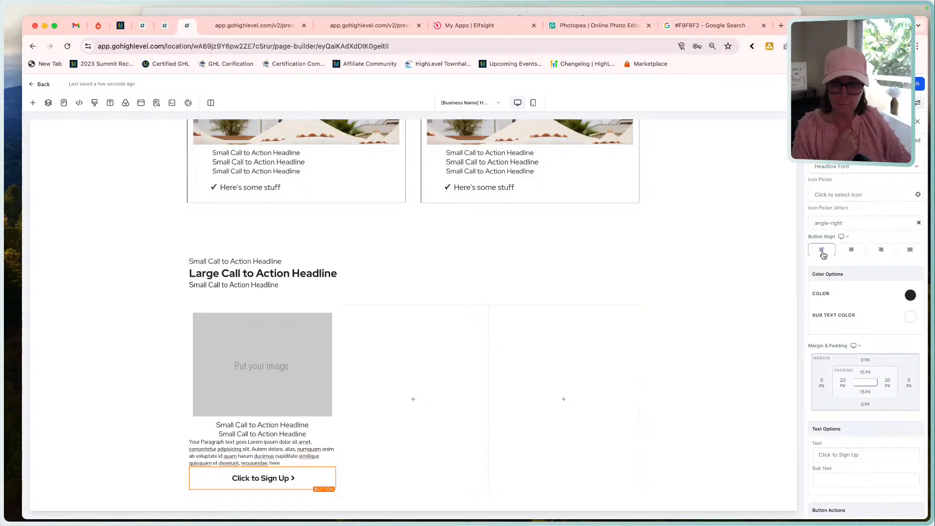
{"action": "left_click", "coordinate": [913, 140]}
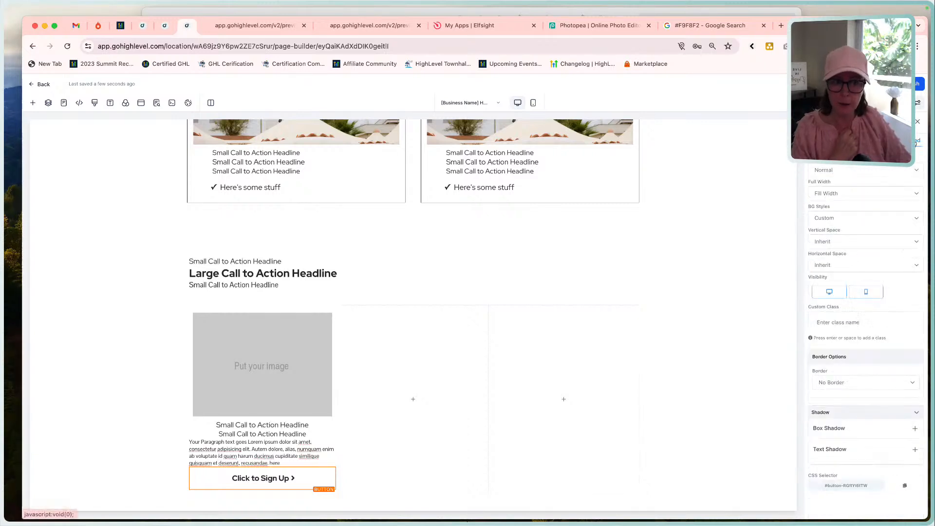
{"action": "left_click", "coordinate": [846, 195]}
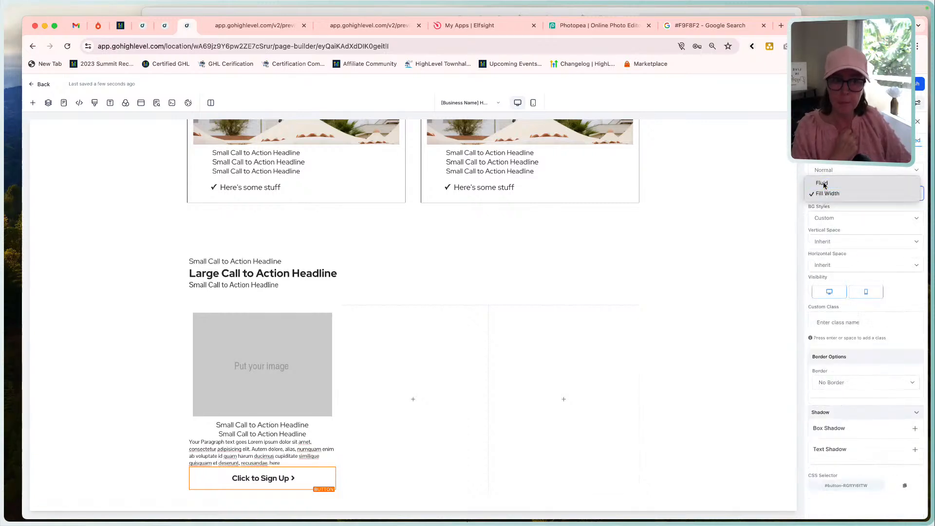
{"action": "left_click", "coordinate": [823, 182]}
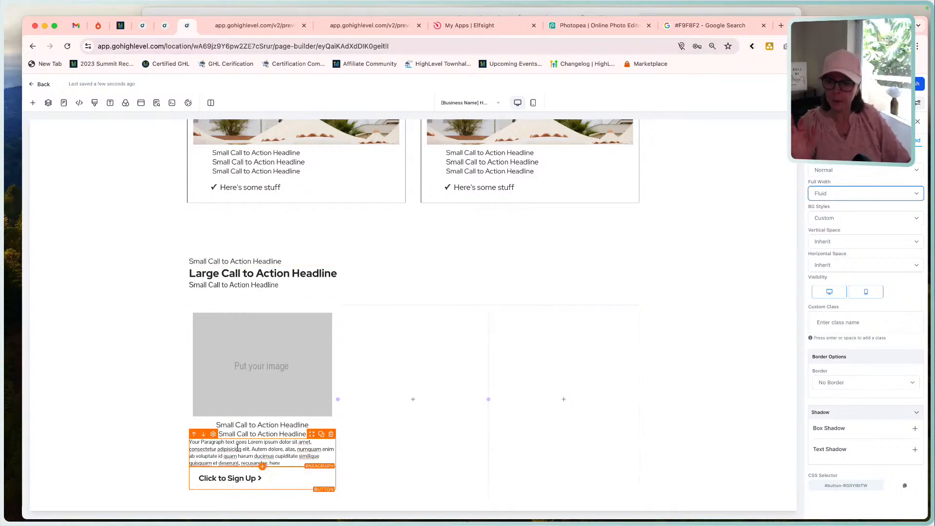
Check the Feature 1 block in the mockup and change the first column's button text to "Learn More".
{"action": "left_click", "coordinate": [562, 13]}
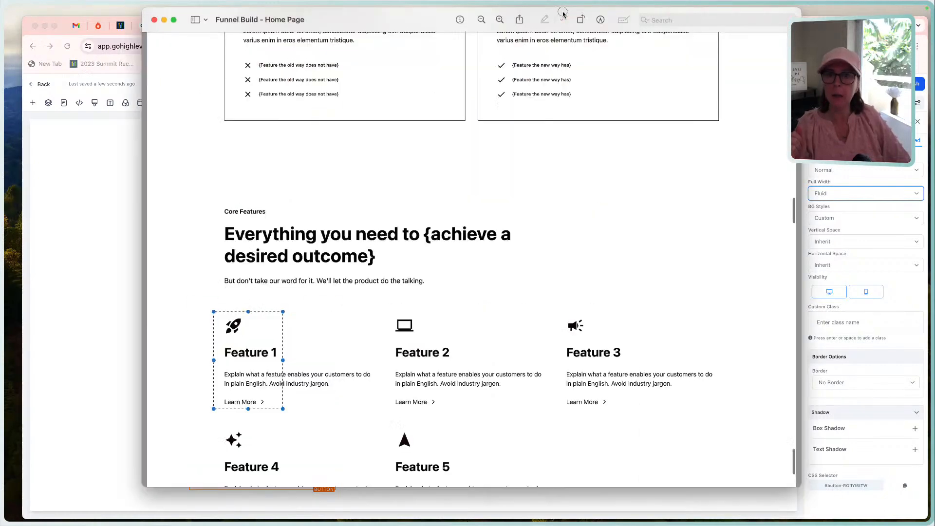
{"action": "left_click", "coordinate": [115, 419]}
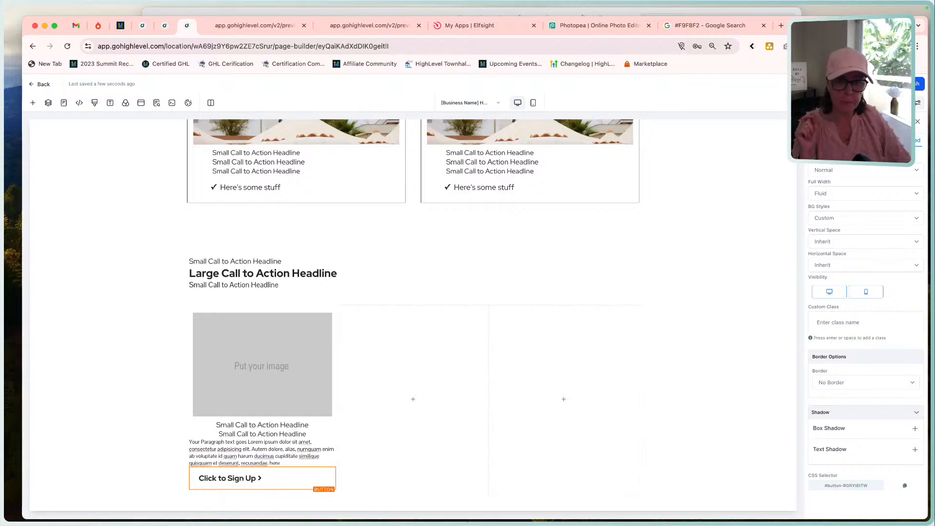
{"action": "left_click", "coordinate": [830, 140]}
{"action": "scroll", "coordinate": [845, 326], "scroll_direction": "down", "scroll_amount": 6}
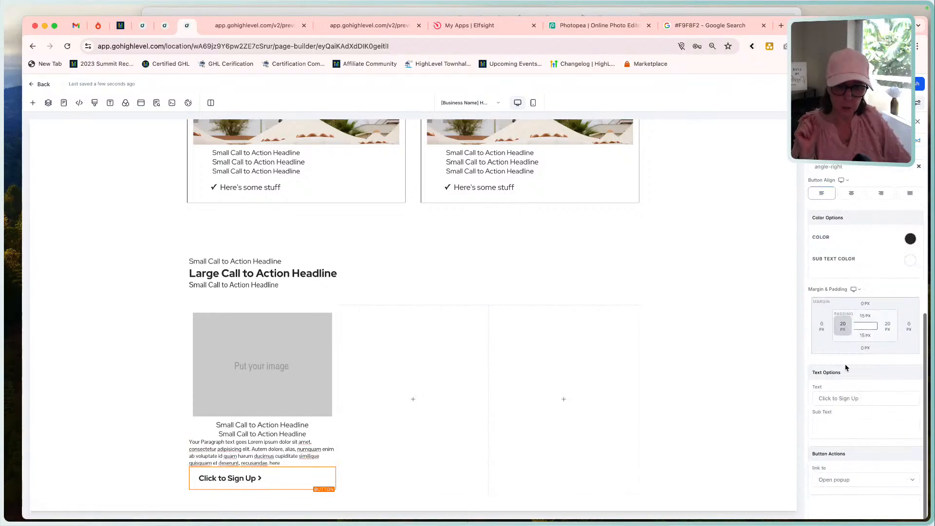
{"action": "triple_click", "coordinate": [848, 400]}
{"action": "type", "text": "Lea"}
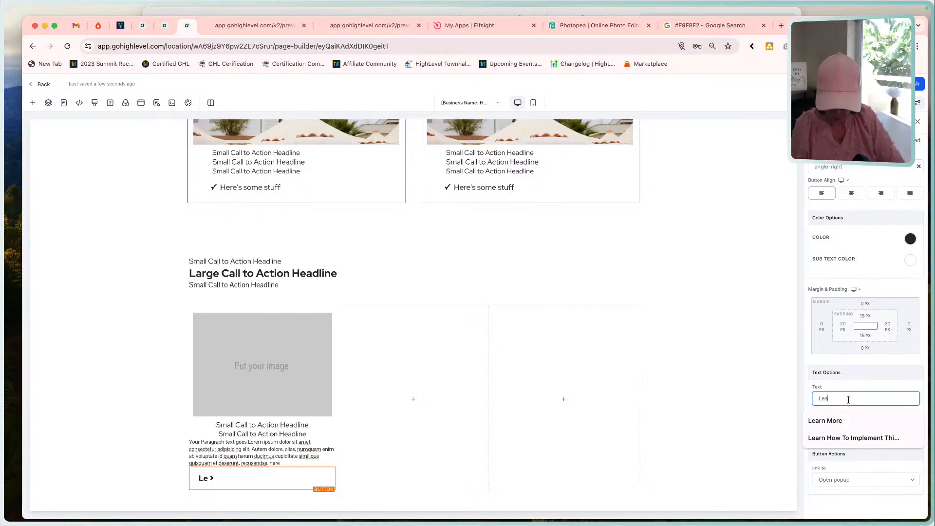
{"action": "type", "text": "rn More"}
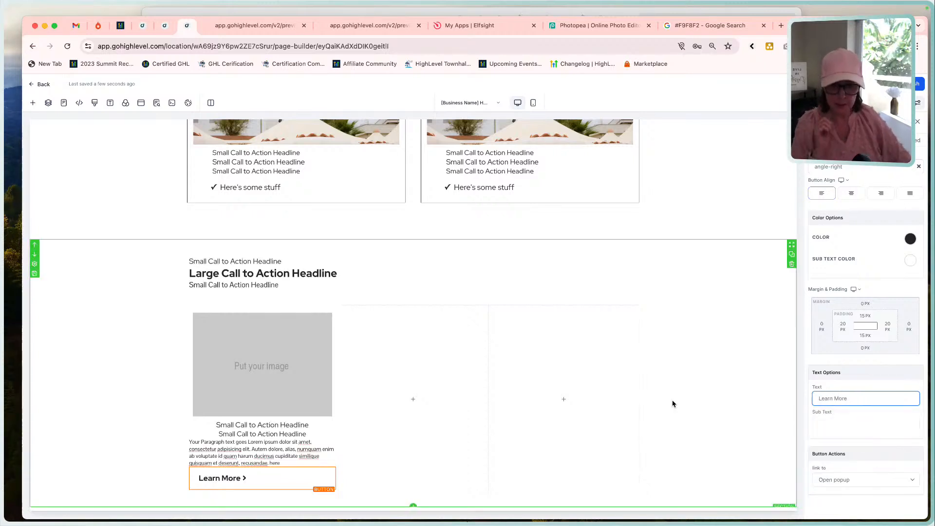
{"action": "left_click", "coordinate": [655, 406]}
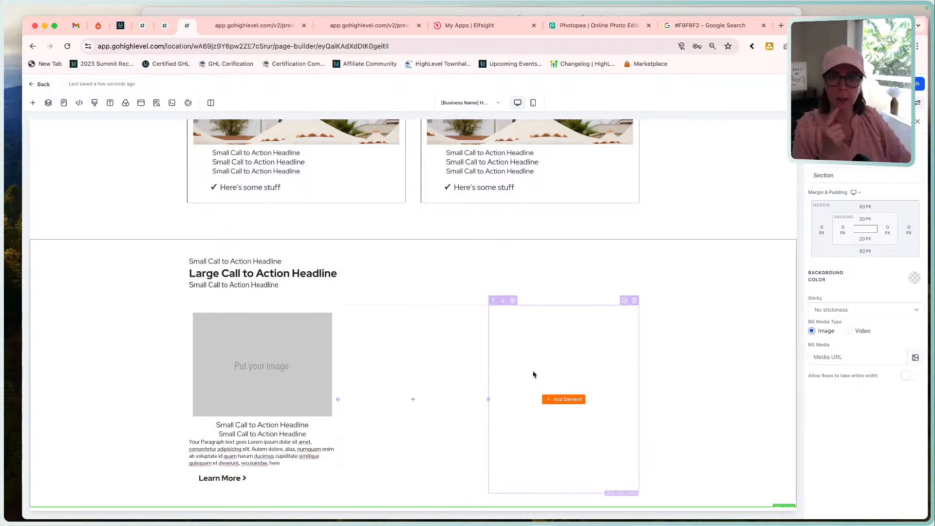
Switch to the Funnel Rebuild Icons design in Canva and look through its pages to review the feature icons.
{"action": "left_click", "coordinate": [697, 10]}
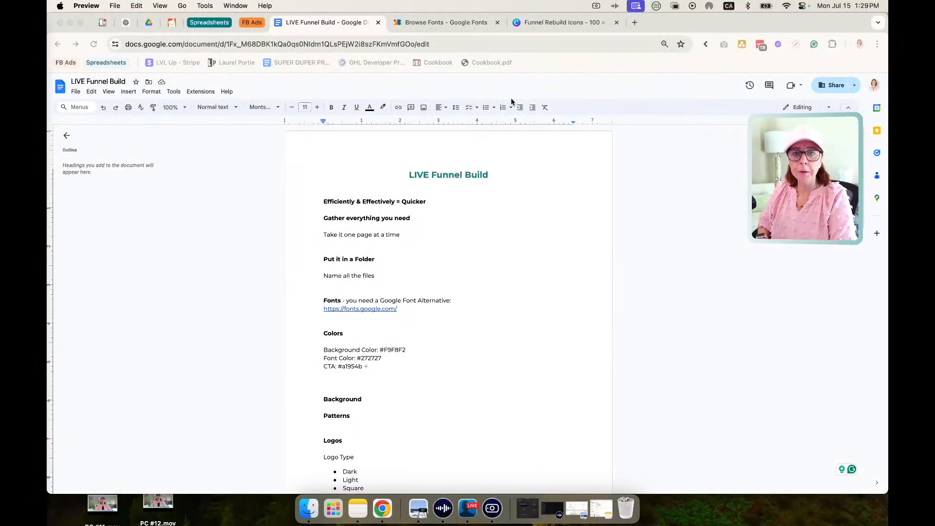
{"action": "left_click", "coordinate": [630, 351]}
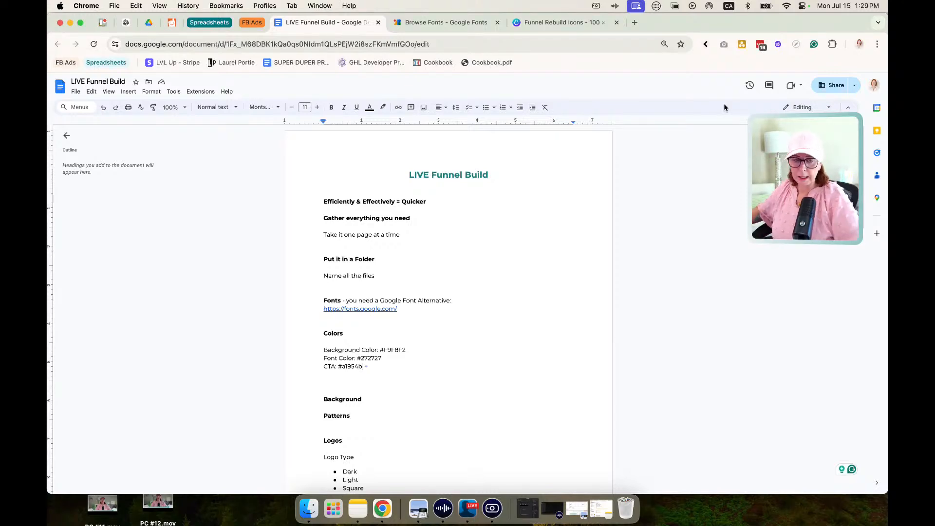
{"action": "left_click", "coordinate": [564, 24]}
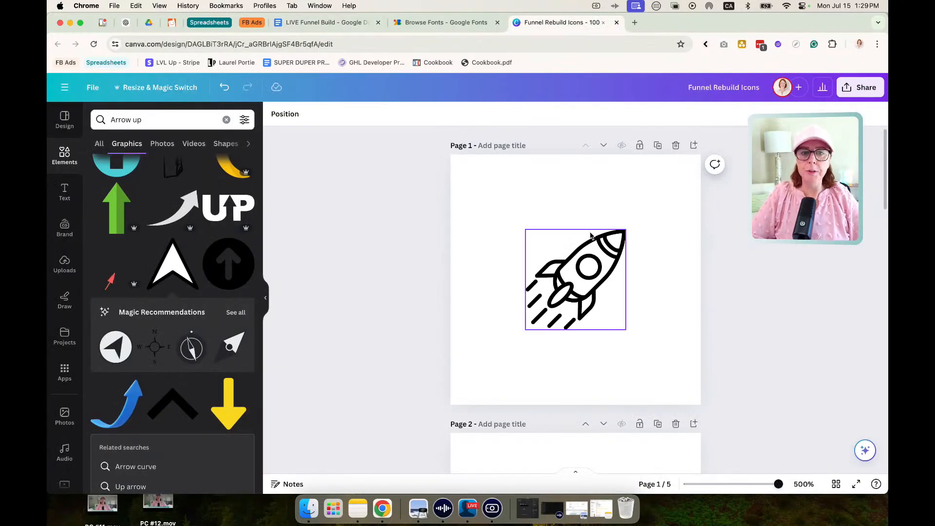
{"action": "scroll", "coordinate": [590, 236], "scroll_direction": "down", "scroll_amount": 3}
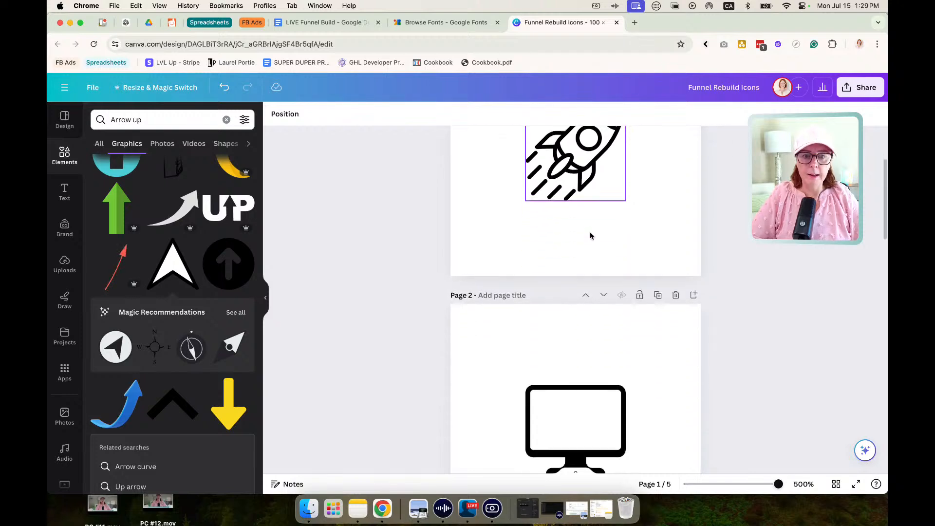
{"action": "scroll", "coordinate": [590, 235], "scroll_direction": "down", "scroll_amount": 8}
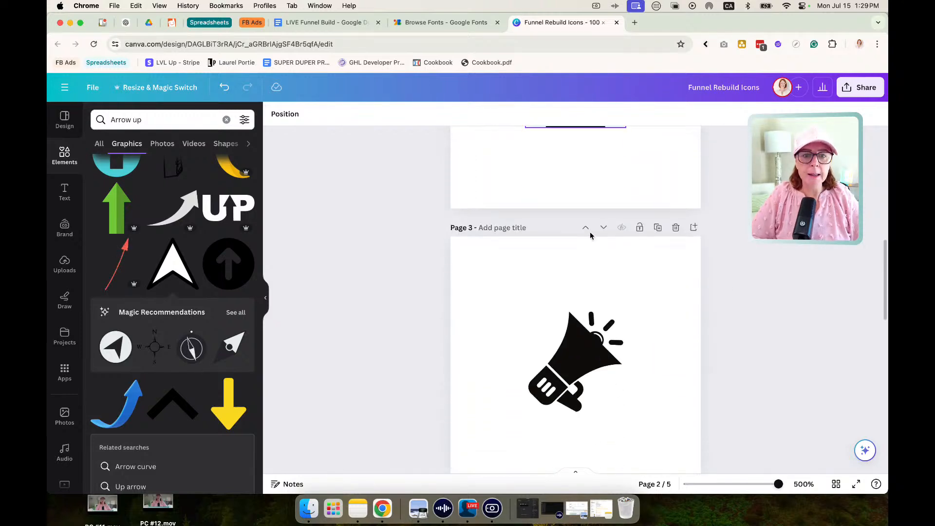
{"action": "scroll", "coordinate": [593, 292], "scroll_direction": "up", "scroll_amount": 5}
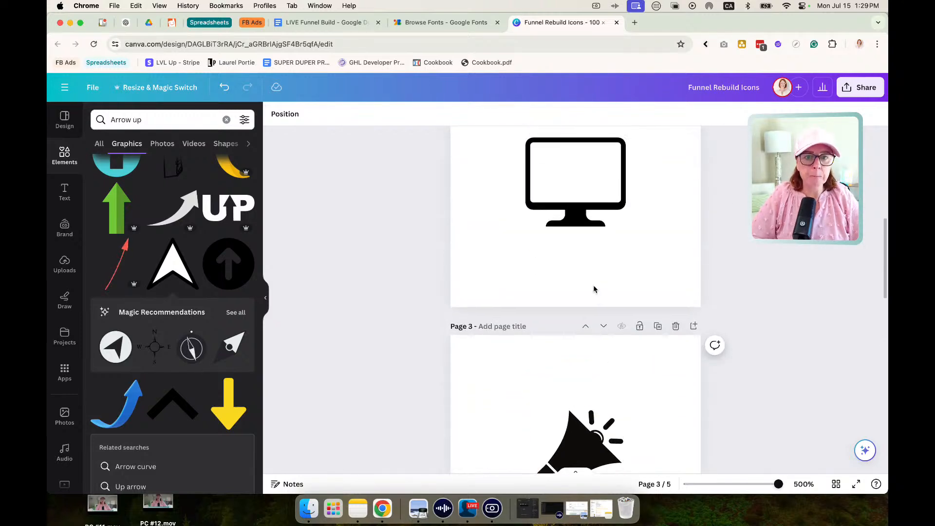
{"action": "scroll", "coordinate": [594, 303], "scroll_direction": "up", "scroll_amount": 2}
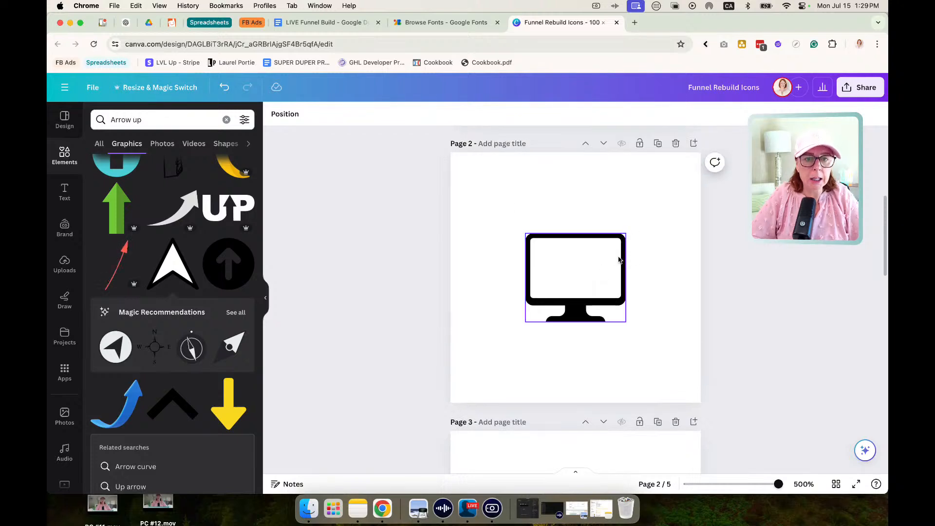
{"action": "scroll", "coordinate": [621, 260], "scroll_direction": "up", "scroll_amount": 4}
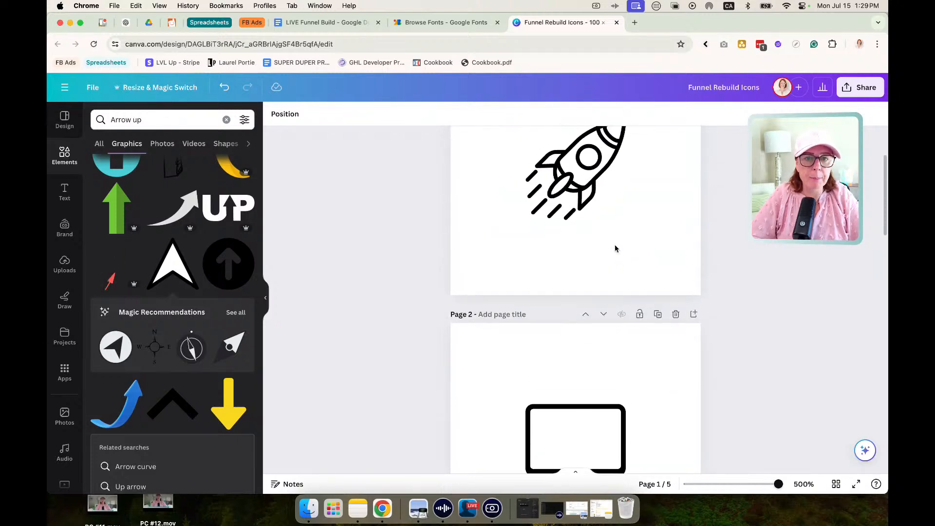
{"action": "scroll", "coordinate": [618, 321], "scroll_direction": "down", "scroll_amount": 6}
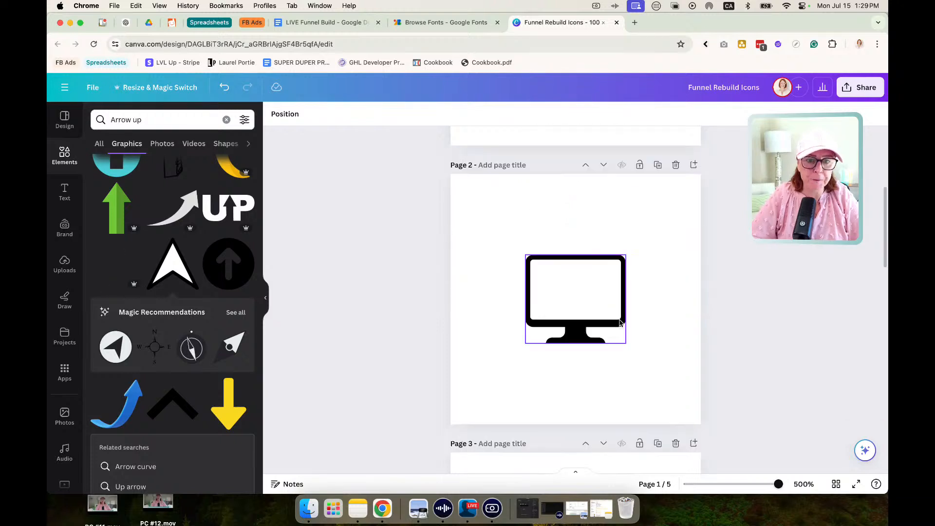
{"action": "scroll", "coordinate": [619, 322], "scroll_direction": "down", "scroll_amount": 12}
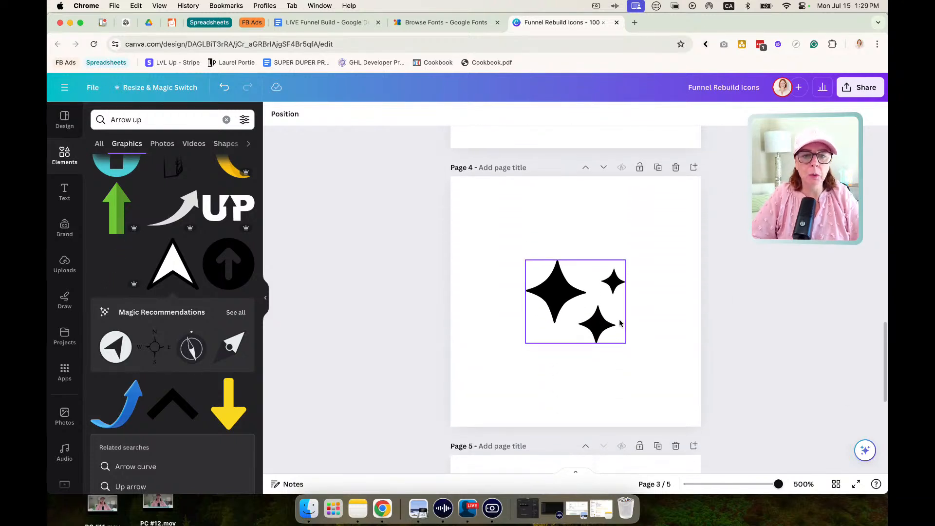
{"action": "scroll", "coordinate": [618, 324], "scroll_direction": "down", "scroll_amount": 1}
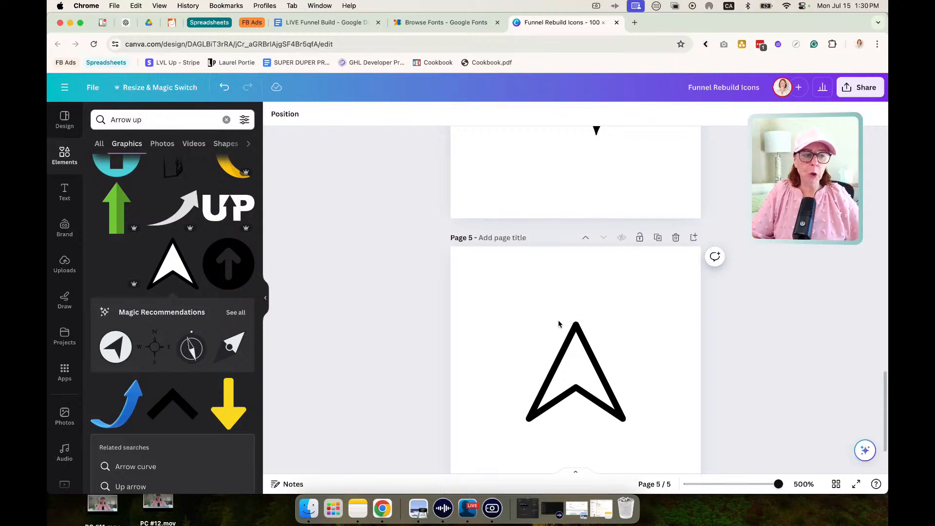
{"action": "scroll", "coordinate": [559, 324], "scroll_direction": "up", "scroll_amount": 15}
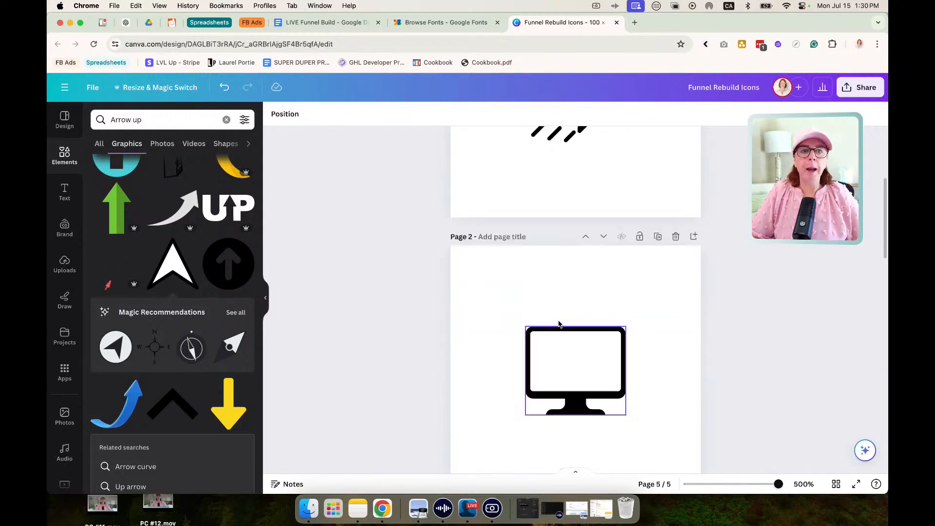
{"action": "scroll", "coordinate": [558, 324], "scroll_direction": "up", "scroll_amount": 4}
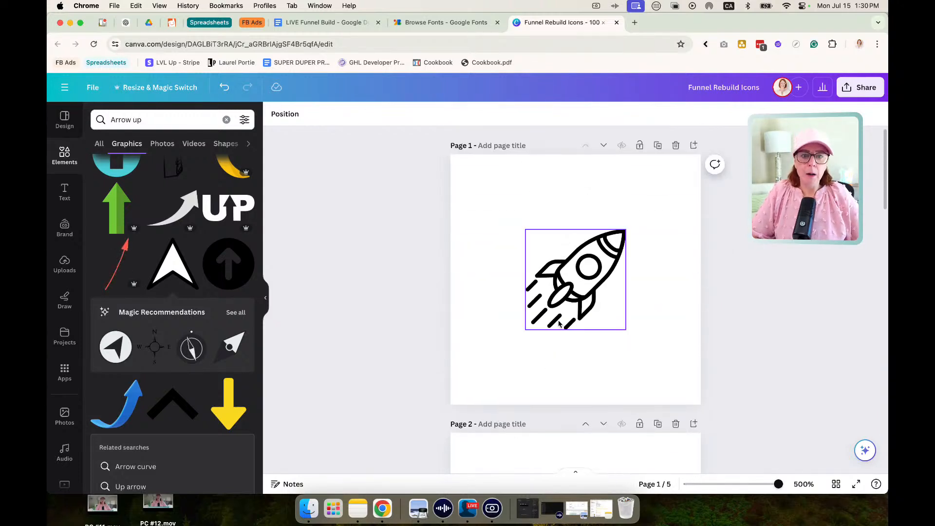
Enlarge the rocket icon on page 1 from two opposite corners so it fills the whole page.
{"action": "left_click", "coordinate": [577, 269]}
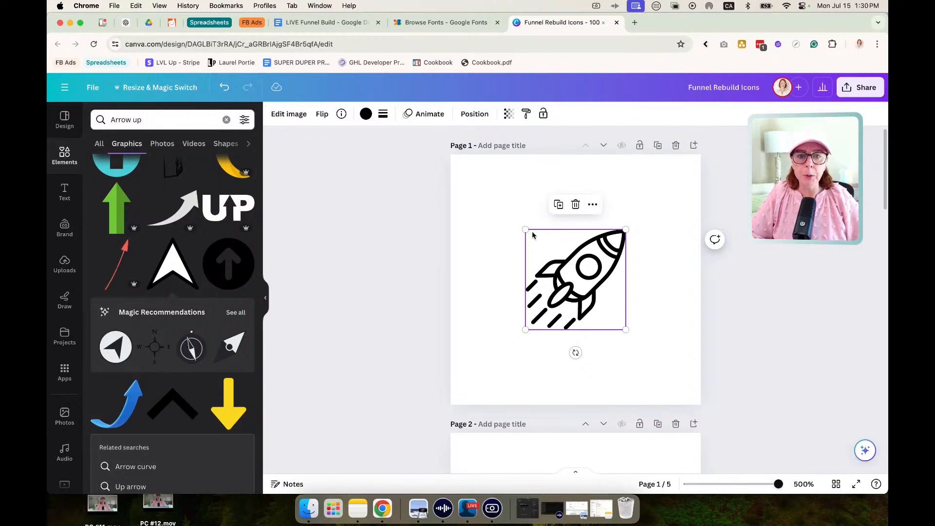
{"action": "left_click_drag", "start_coordinate": [526, 232], "coordinate": [438, 171]}
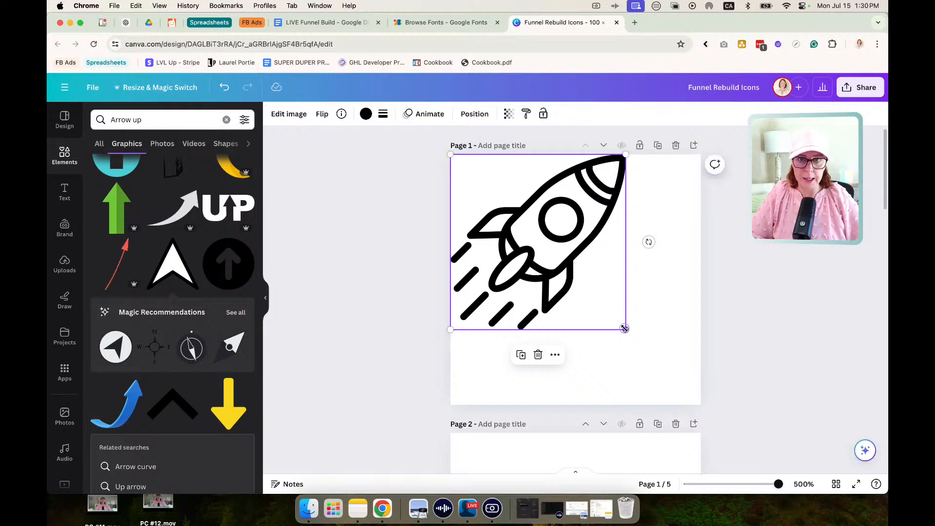
{"action": "left_click_drag", "start_coordinate": [626, 329], "coordinate": [701, 404]}
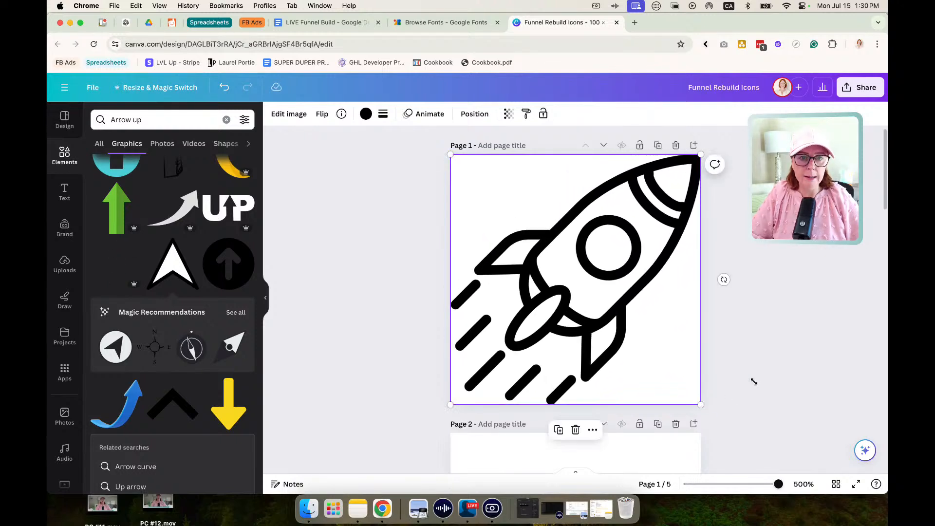
Recolor the rocket icon on page 1 to #272727.
{"action": "left_click", "coordinate": [366, 115]}
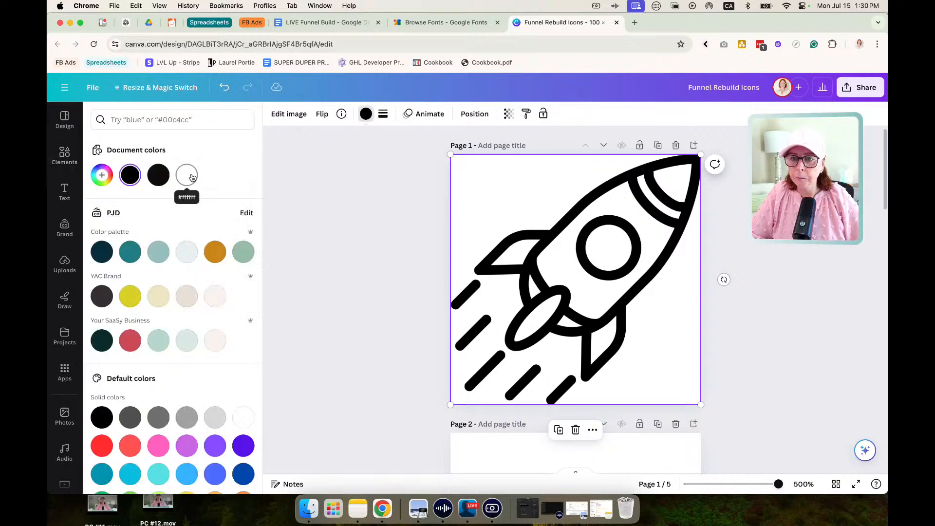
{"action": "left_click", "coordinate": [102, 176]}
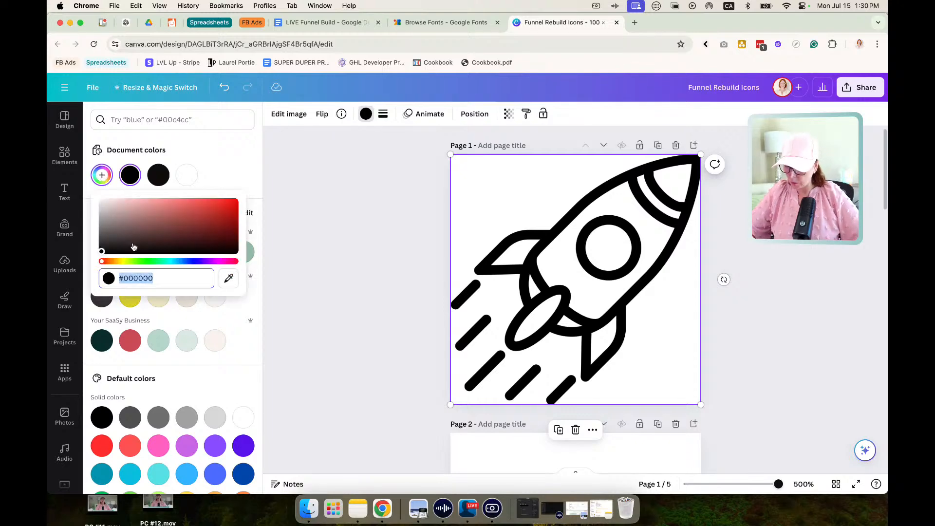
{"action": "type", "text": "#272727"}
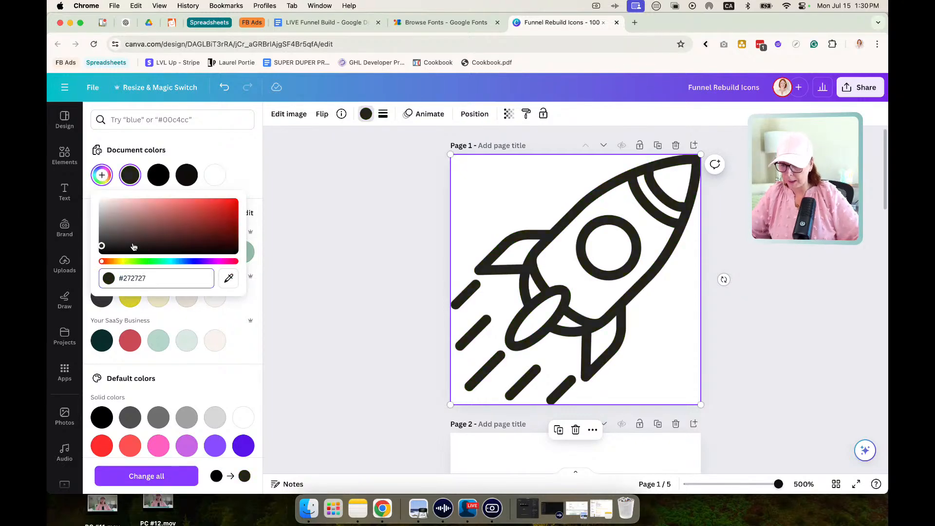
Enlarge the monitor icon on page 2 from two opposite corners so it spans the full page width.
{"action": "key", "text": "Escape"}
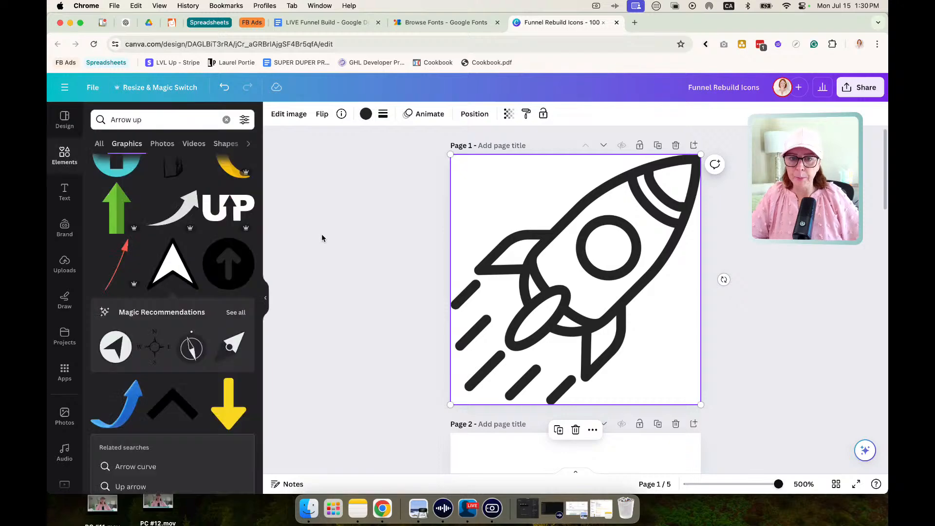
{"action": "scroll", "coordinate": [530, 280], "scroll_direction": "down", "scroll_amount": 5}
{"action": "left_click", "coordinate": [547, 270]}
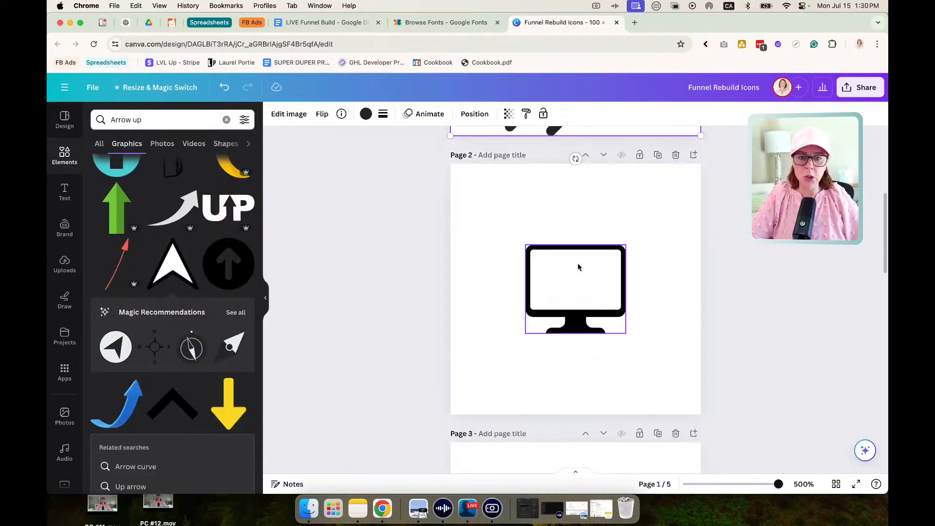
{"action": "left_click_drag", "start_coordinate": [524, 244], "coordinate": [440, 192]}
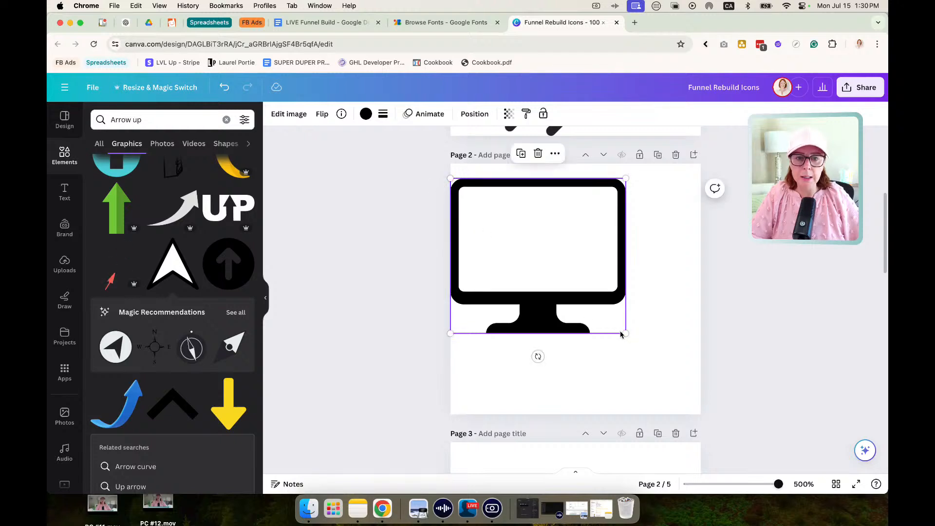
{"action": "left_click_drag", "start_coordinate": [625, 335], "coordinate": [705, 386]}
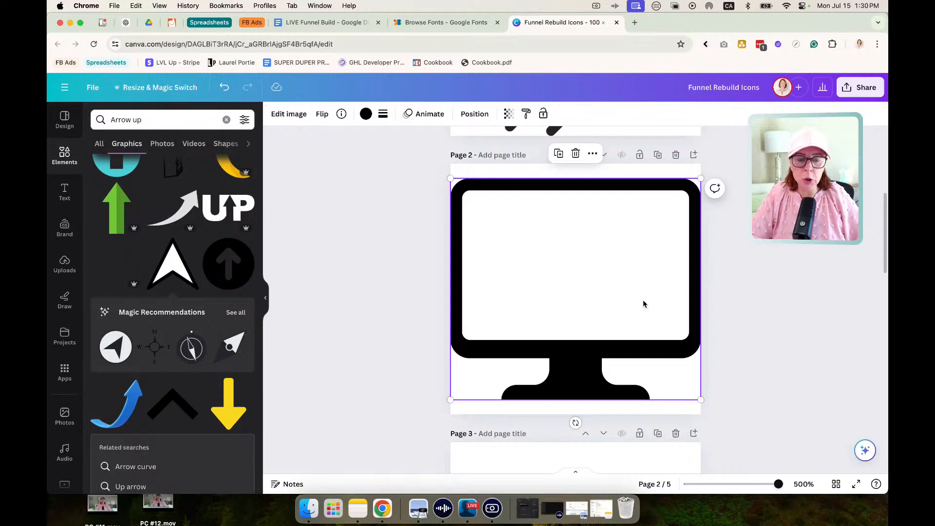
{"action": "scroll", "coordinate": [642, 304], "scroll_direction": "up", "scroll_amount": 5}
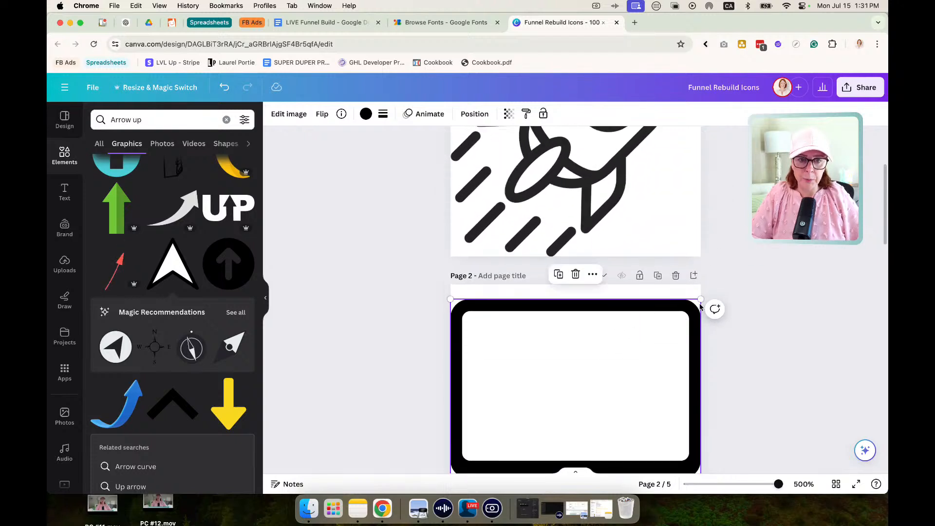
{"action": "left_click_drag", "start_coordinate": [698, 298], "coordinate": [697, 298]}
Shrink the rocket icon on page 1 very slightly from its upper corner and deselect it.
{"action": "scroll", "coordinate": [620, 310], "scroll_direction": "up", "scroll_amount": 5}
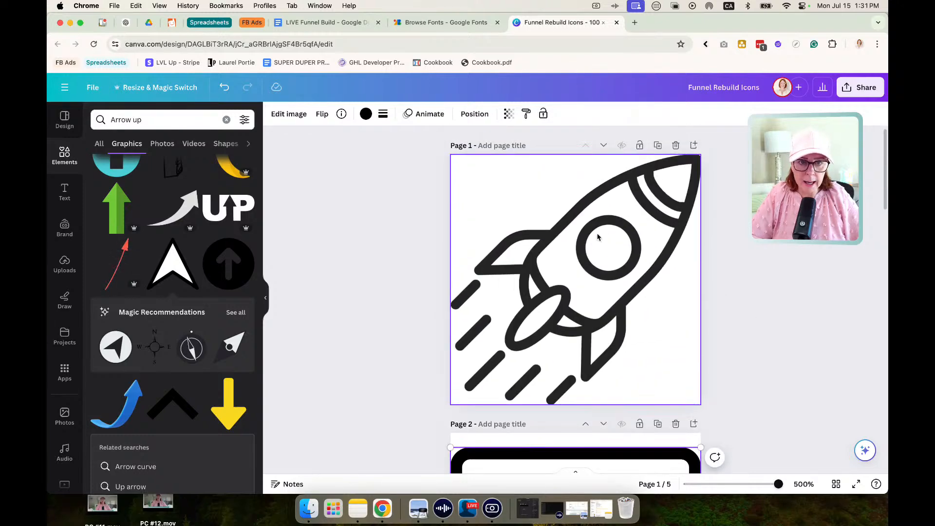
{"action": "left_click", "coordinate": [673, 212]}
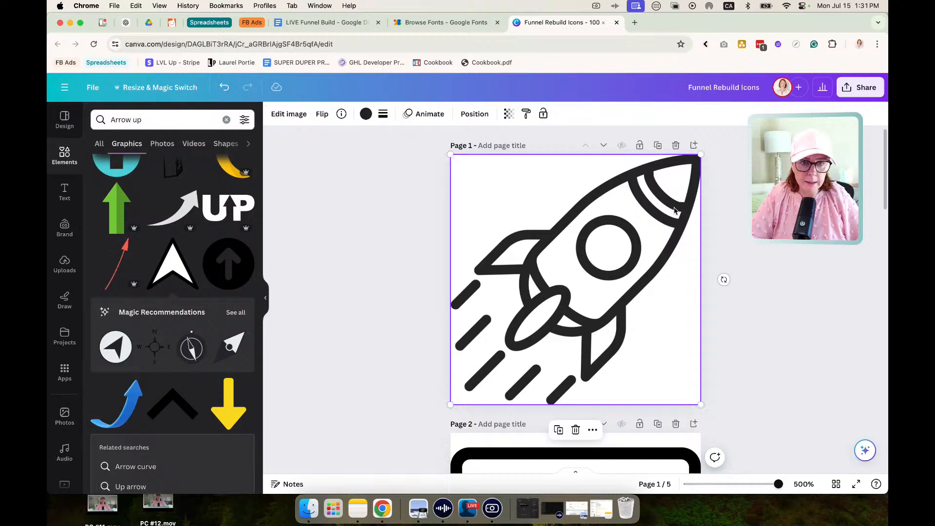
{"action": "left_click_drag", "start_coordinate": [699, 155], "coordinate": [698, 157]}
{"action": "left_click", "coordinate": [759, 172]}
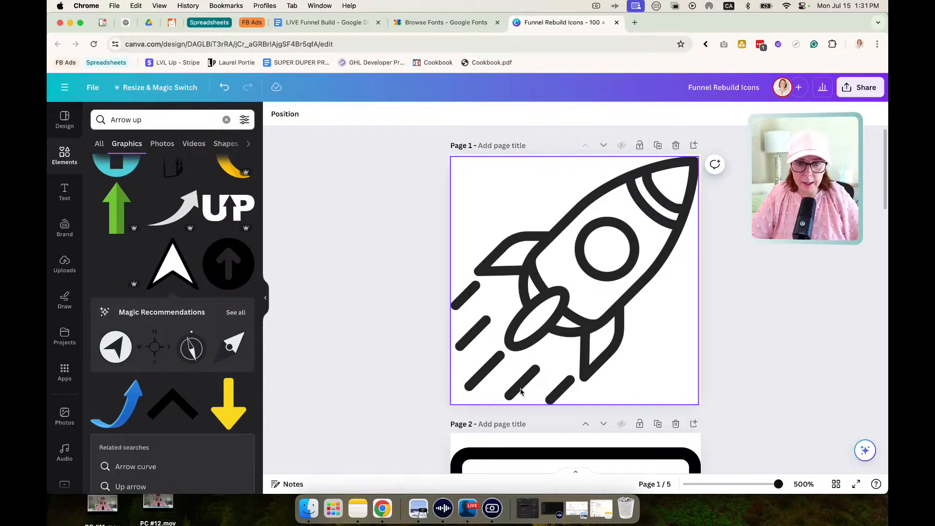
Recolor the monitor icon on page 2 with the #272727 document color.
{"action": "scroll", "coordinate": [574, 385], "scroll_direction": "down", "scroll_amount": 8}
{"action": "scroll", "coordinate": [606, 279], "scroll_direction": "up", "scroll_amount": 5}
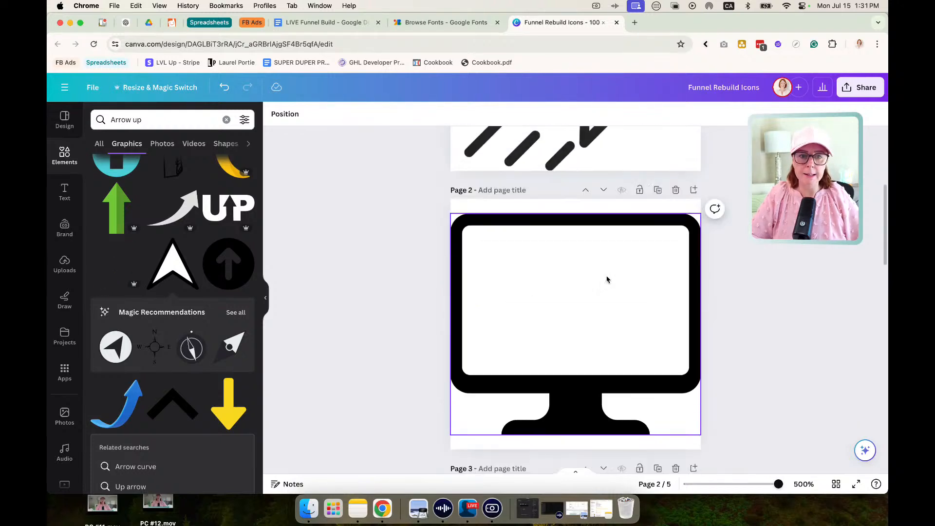
{"action": "scroll", "coordinate": [607, 279], "scroll_direction": "down", "scroll_amount": 2}
{"action": "left_click", "coordinate": [593, 281]}
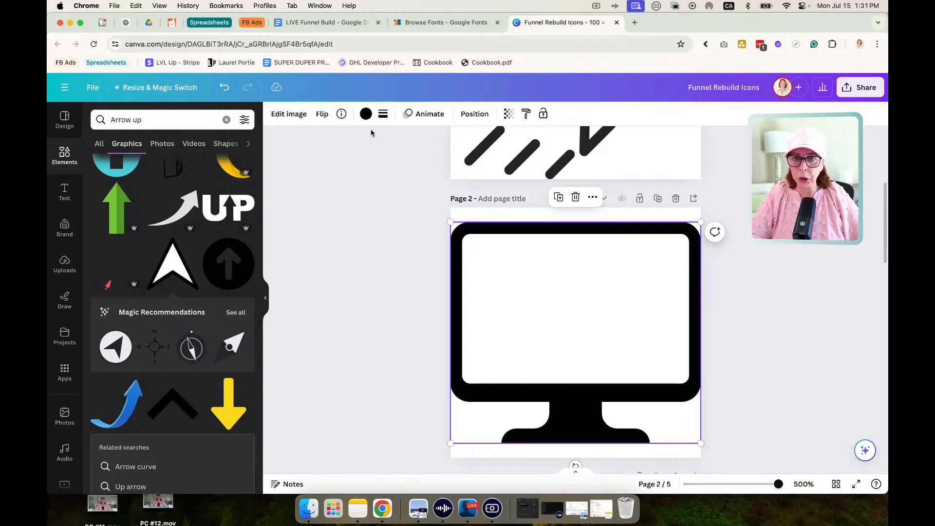
{"action": "left_click", "coordinate": [366, 114]}
{"action": "left_click", "coordinate": [186, 176]}
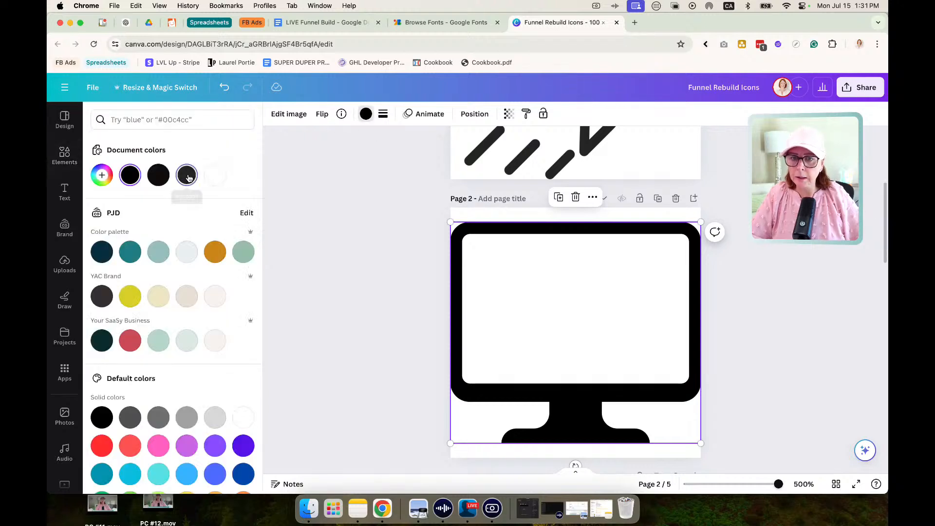
Enlarge the megaphone icon on page 3 from two opposite corners so it fills the page height.
{"action": "scroll", "coordinate": [337, 287], "scroll_direction": "down", "scroll_amount": 3}
{"action": "scroll", "coordinate": [337, 287], "scroll_direction": "down", "scroll_amount": 3}
{"action": "left_click", "coordinate": [542, 295]}
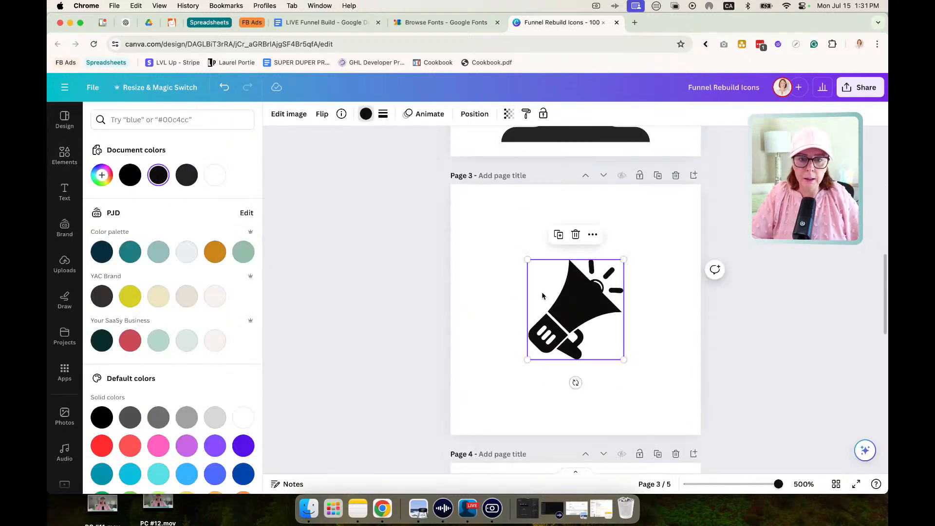
{"action": "left_click_drag", "start_coordinate": [526, 262], "coordinate": [429, 209]}
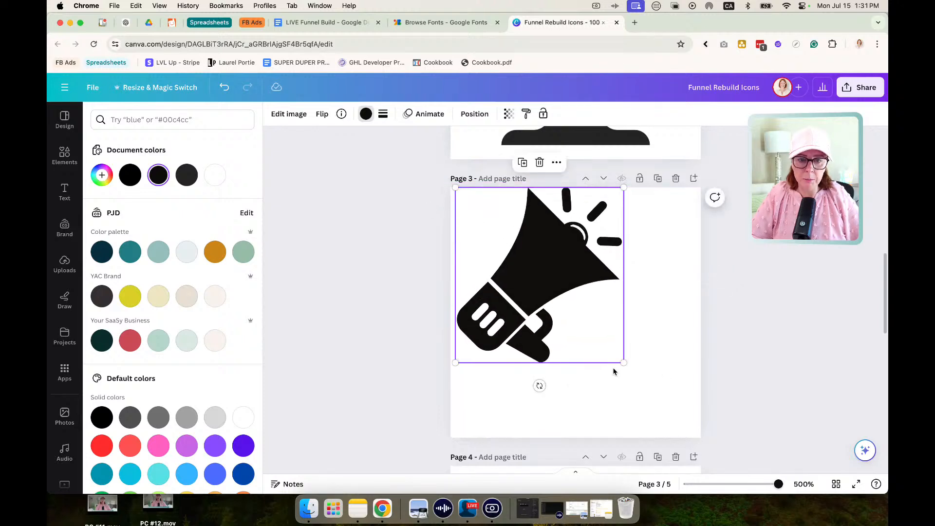
{"action": "left_click_drag", "start_coordinate": [624, 363], "coordinate": [696, 437]}
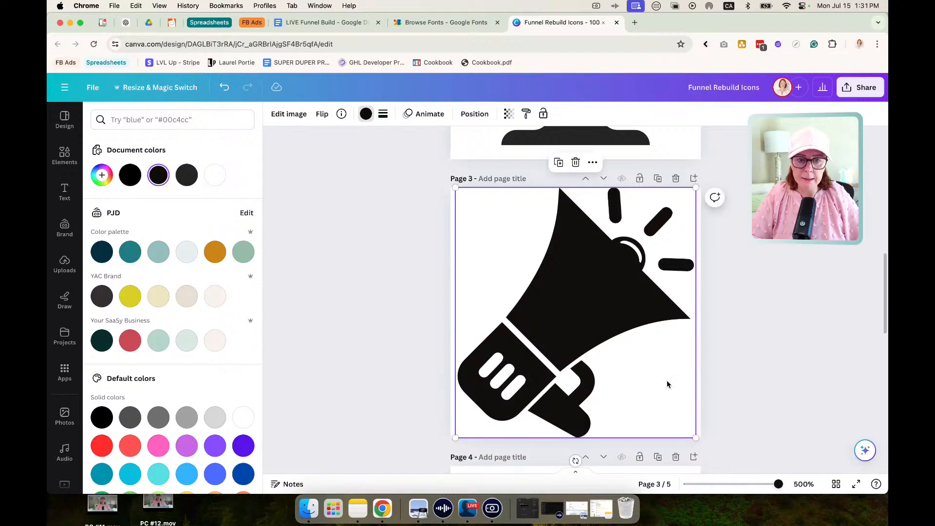
{"action": "left_click", "coordinate": [768, 368]}
Recolor the megaphone icon on page 3 with the #272727 document color.
{"action": "left_click", "coordinate": [635, 352]}
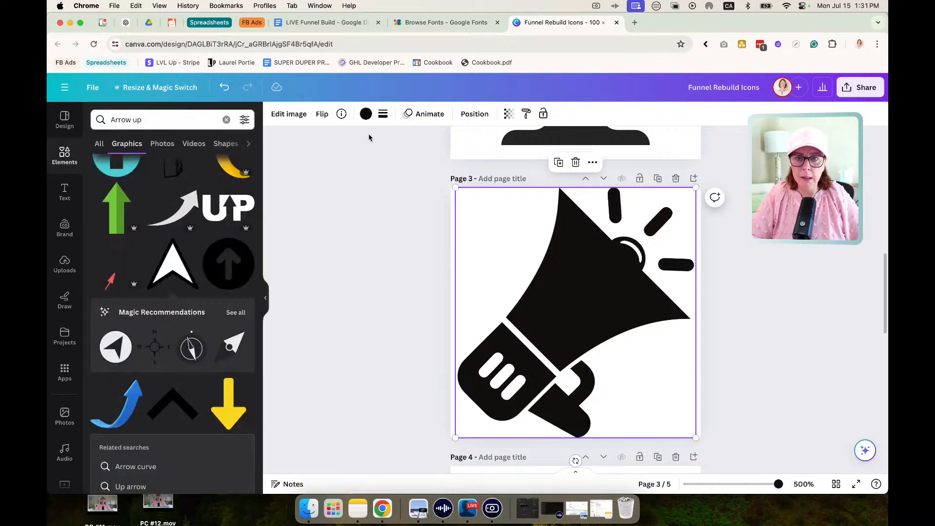
{"action": "left_click", "coordinate": [366, 114]}
{"action": "left_click", "coordinate": [192, 177]}
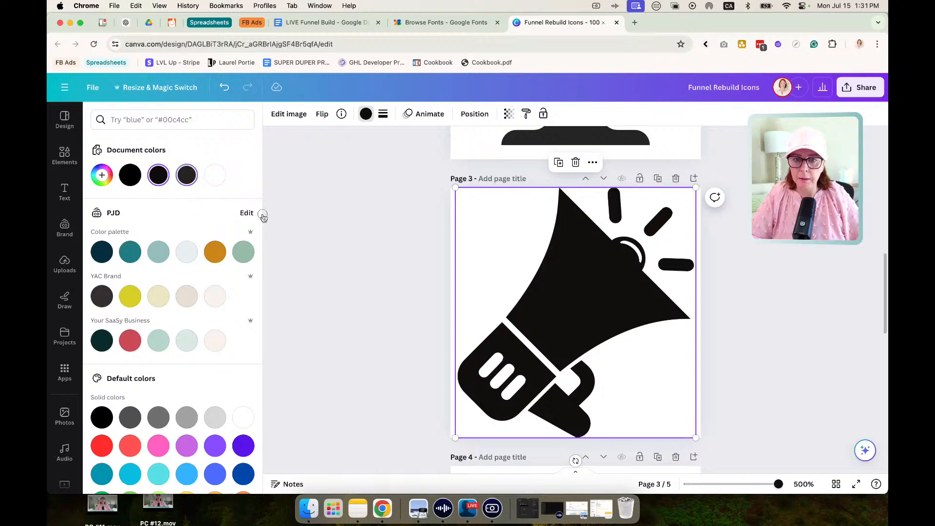
Enlarge the sparkles icon on page 4 to nearly the full page width, center it, and recolor it #272727.
{"action": "scroll", "coordinate": [303, 271], "scroll_direction": "down", "scroll_amount": 7}
{"action": "left_click", "coordinate": [565, 219]}
{"action": "scroll", "coordinate": [570, 292], "scroll_direction": "up", "scroll_amount": 3}
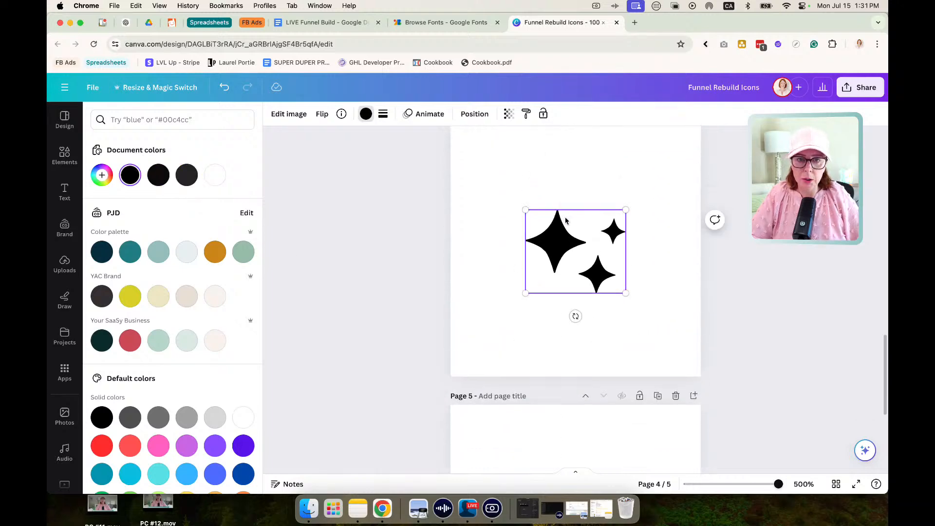
{"action": "left_click_drag", "start_coordinate": [525, 268], "coordinate": [450, 206]}
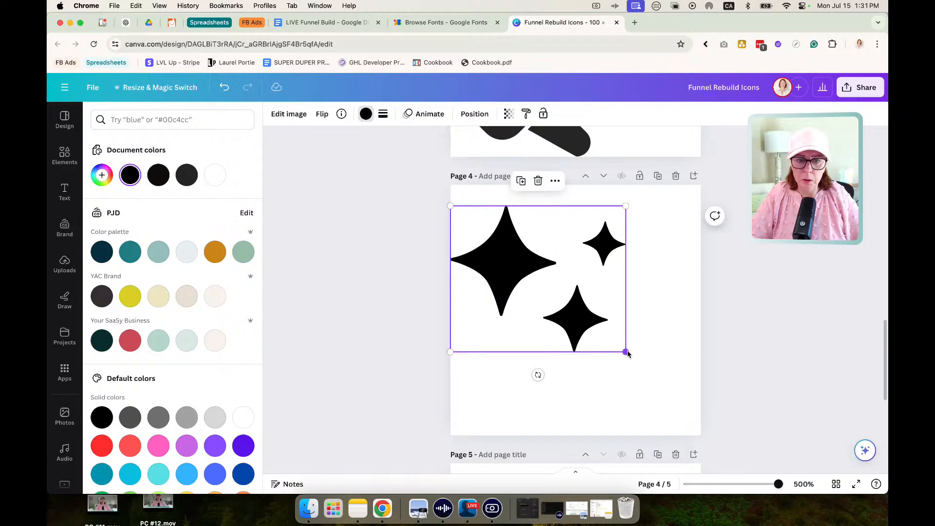
{"action": "left_click_drag", "start_coordinate": [626, 351], "coordinate": [691, 420]}
{"action": "left_click_drag", "start_coordinate": [591, 367], "coordinate": [592, 367]}
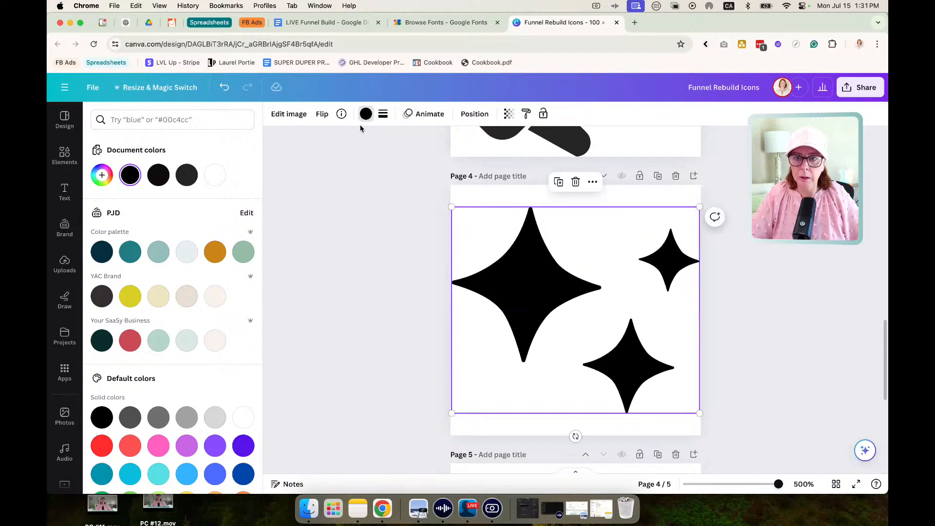
{"action": "left_click", "coordinate": [190, 175]}
Enlarge the arrow icon on page 5 from two opposite corners to nearly fill the page and center it.
{"action": "scroll", "coordinate": [439, 302], "scroll_direction": "down", "scroll_amount": 5}
{"action": "left_click", "coordinate": [539, 292]}
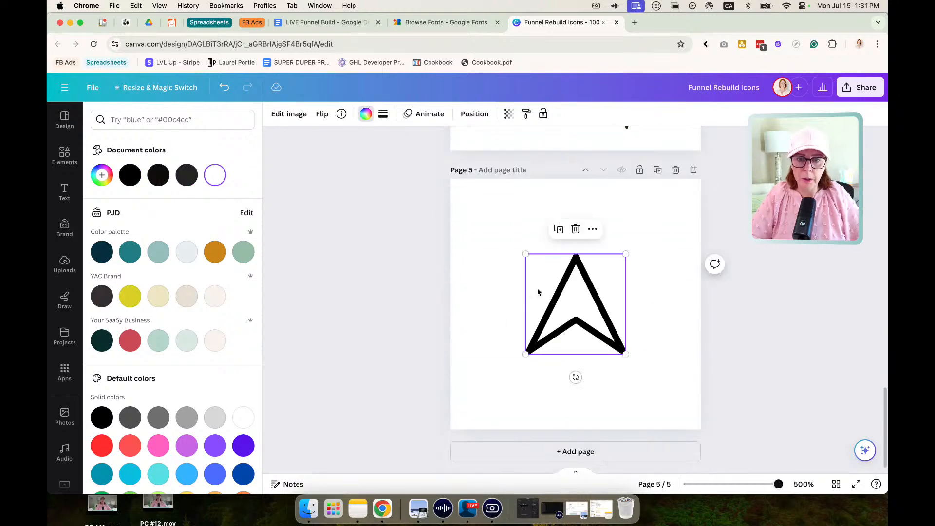
{"action": "left_click_drag", "start_coordinate": [526, 257], "coordinate": [428, 203]}
{"action": "left_click_drag", "start_coordinate": [625, 354], "coordinate": [697, 429]}
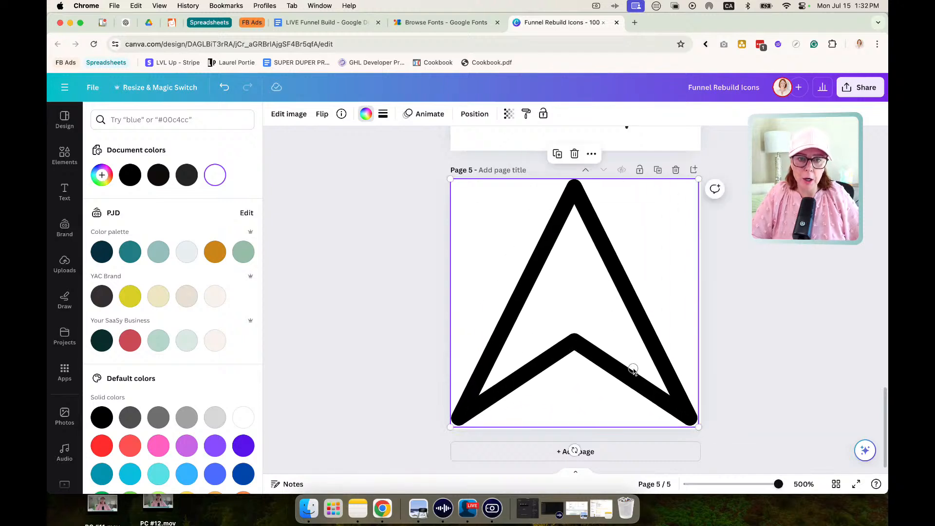
{"action": "left_click_drag", "start_coordinate": [634, 370], "coordinate": [636, 372]}
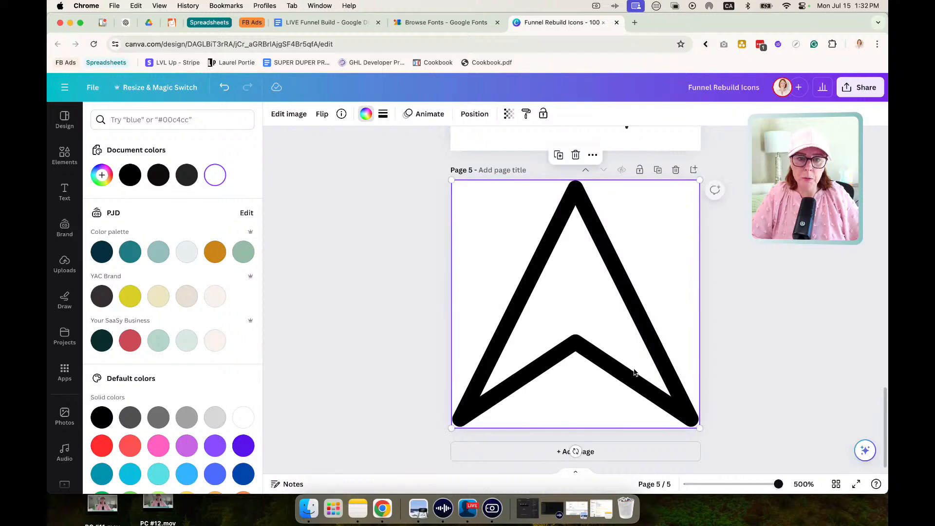
Try the #272727 document color on the arrow icon on page 5, check its hex code, and undo the recolor.
{"action": "left_click", "coordinate": [189, 179]}
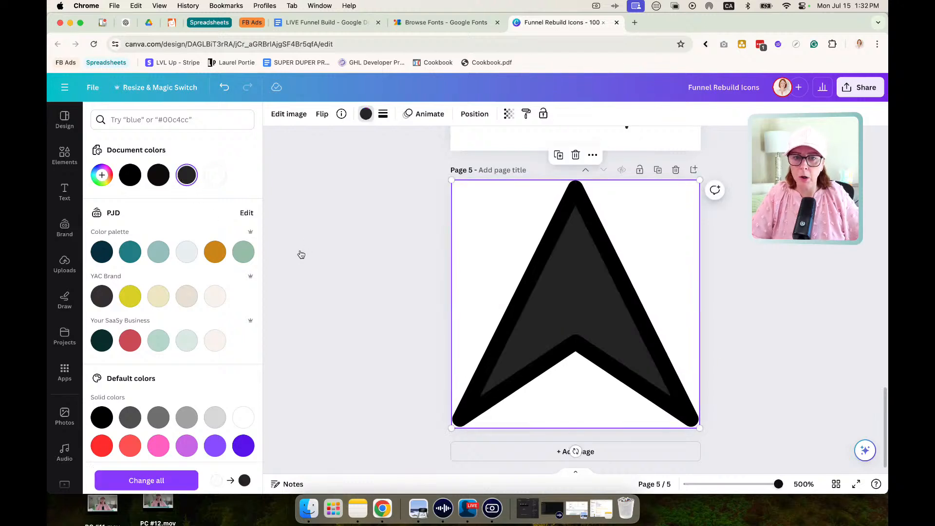
{"action": "left_click", "coordinate": [307, 261]}
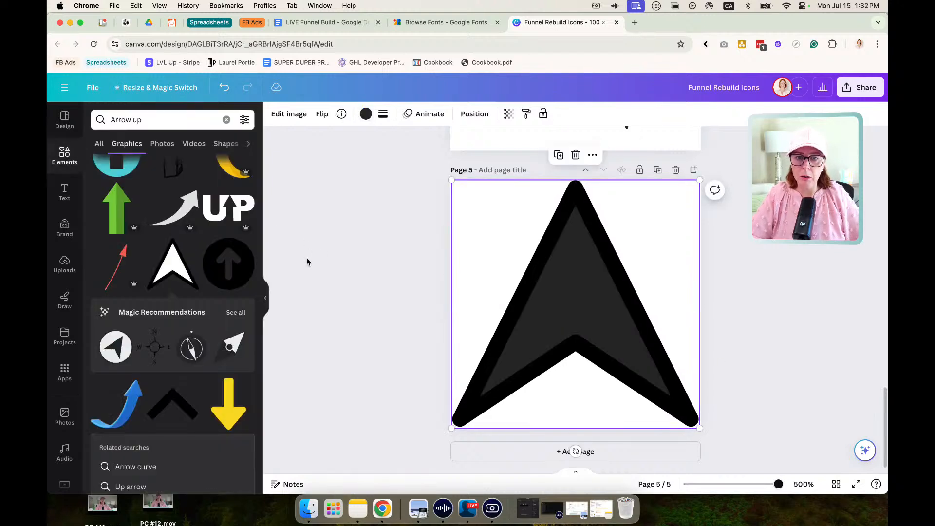
{"action": "left_click", "coordinate": [366, 115]}
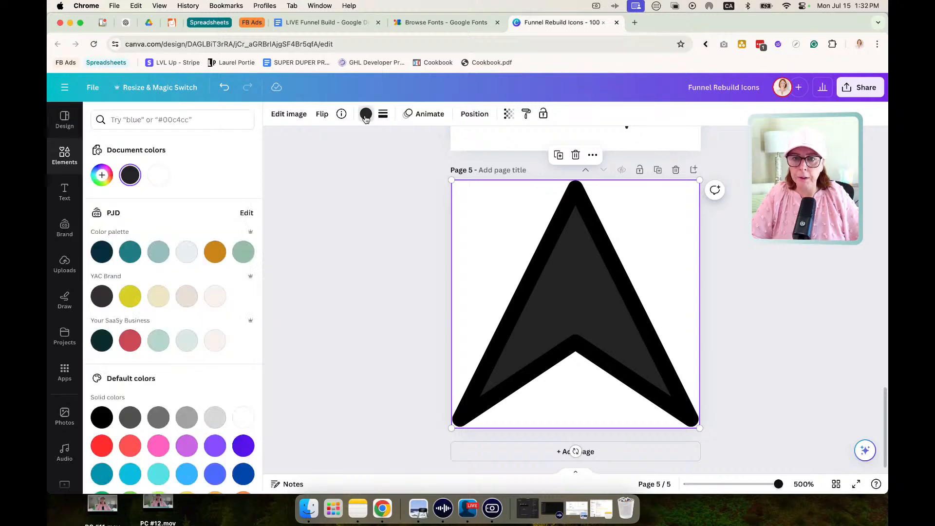
{"action": "left_click", "coordinate": [135, 178]}
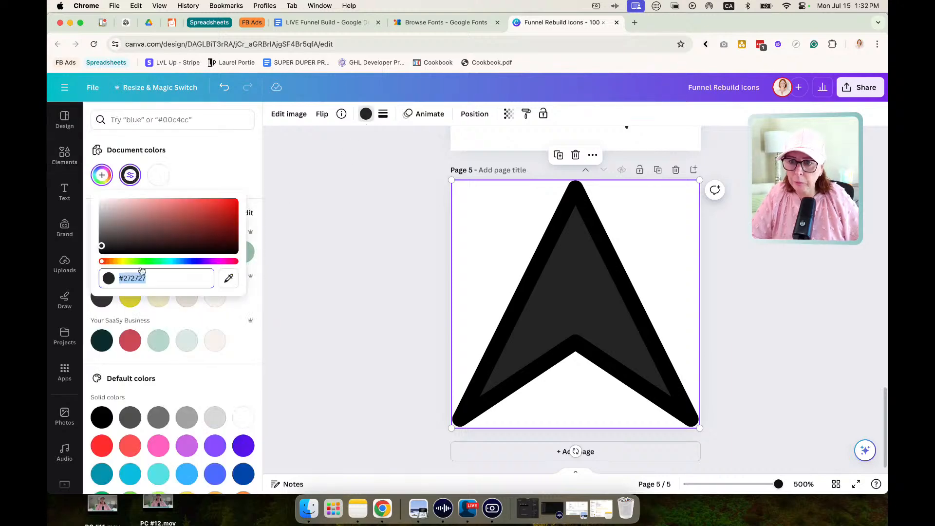
{"action": "left_click", "coordinate": [173, 282]}
{"action": "left_click", "coordinate": [456, 280]}
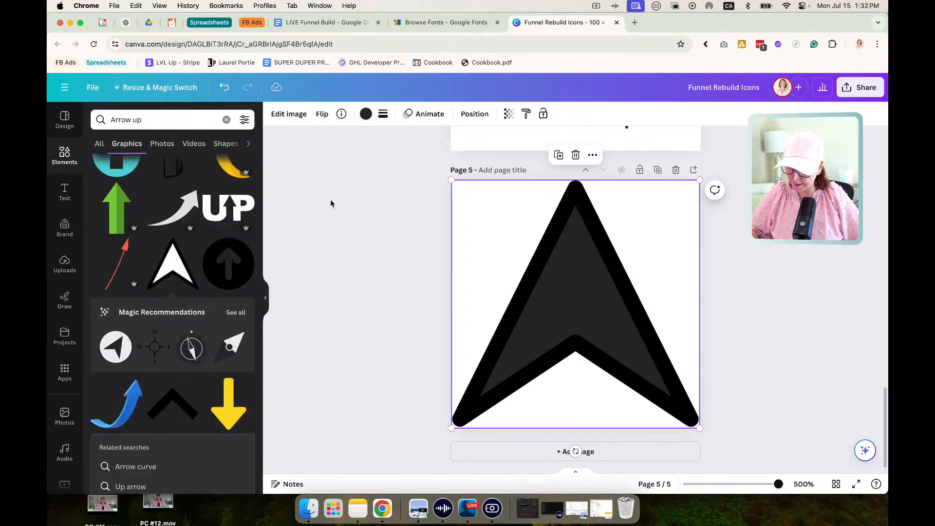
{"action": "key", "text": "super+z"}
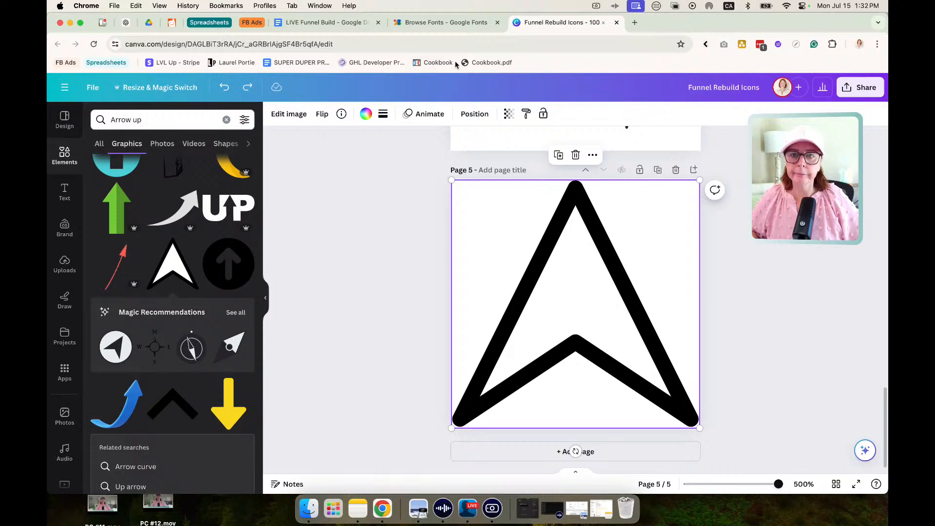
Set the white inner fill of the arrow icon on page 5 to the custom color #272727 and deselect the icon.
{"action": "left_click", "coordinate": [366, 114]}
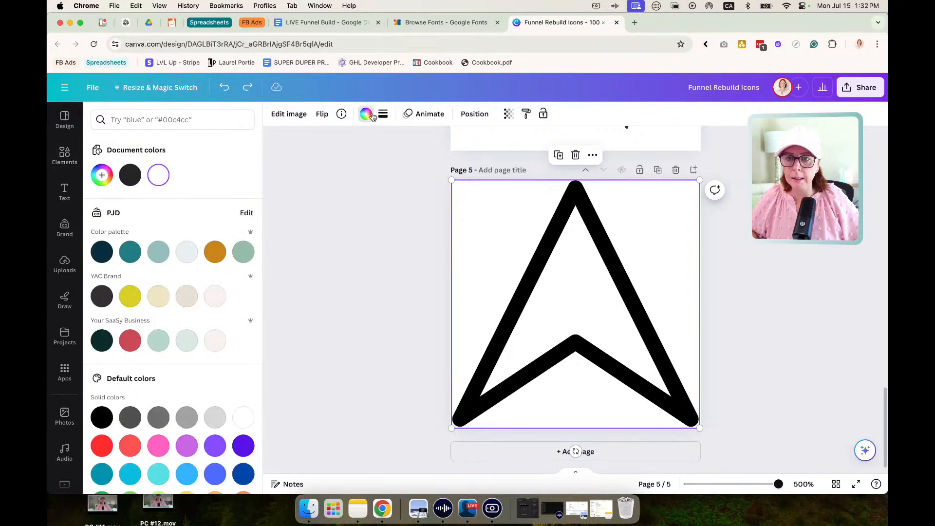
{"action": "left_click", "coordinate": [383, 114]}
{"action": "left_click", "coordinate": [382, 113]}
{"action": "left_click", "coordinate": [367, 115]}
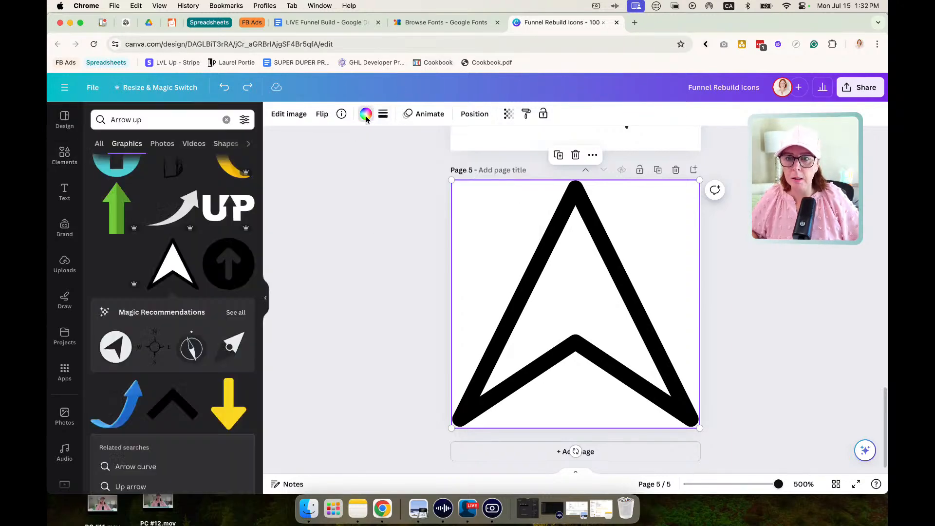
{"action": "left_click", "coordinate": [366, 115]}
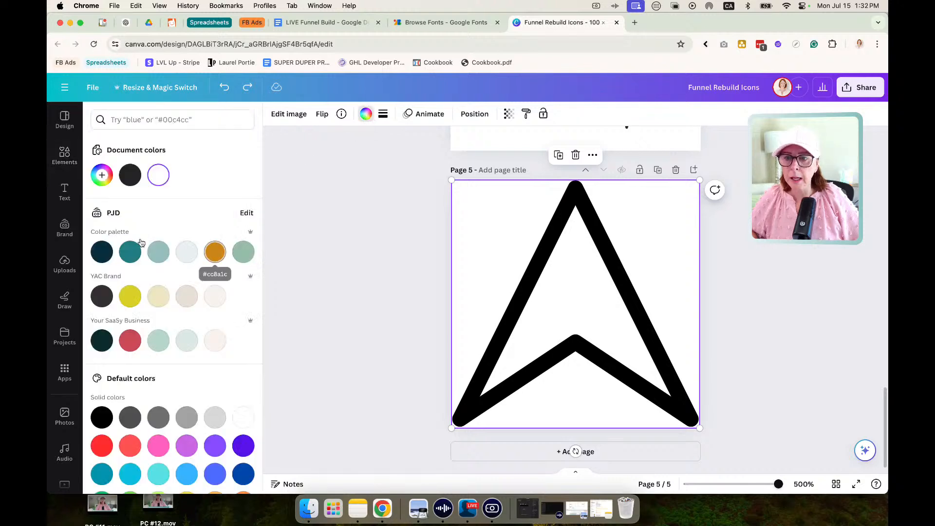
{"action": "left_click", "coordinate": [102, 175]}
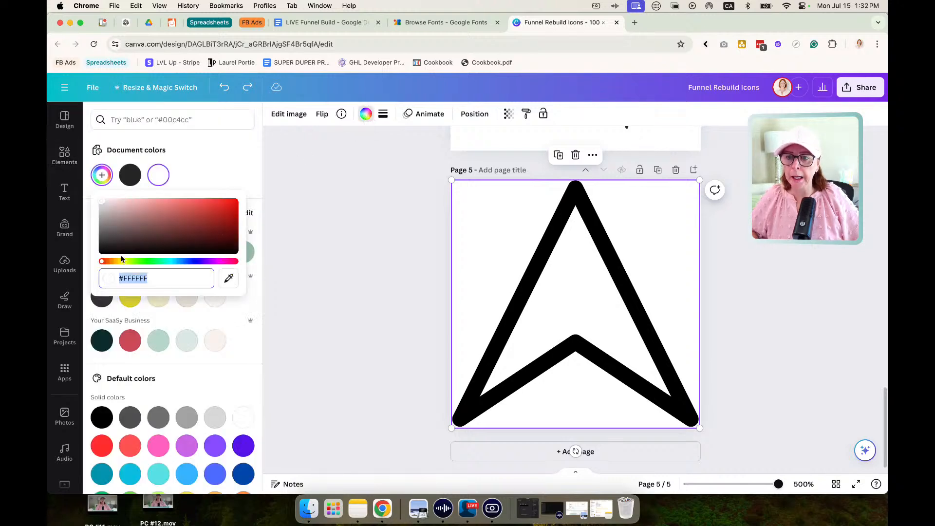
{"action": "type", "text": "#272727"}
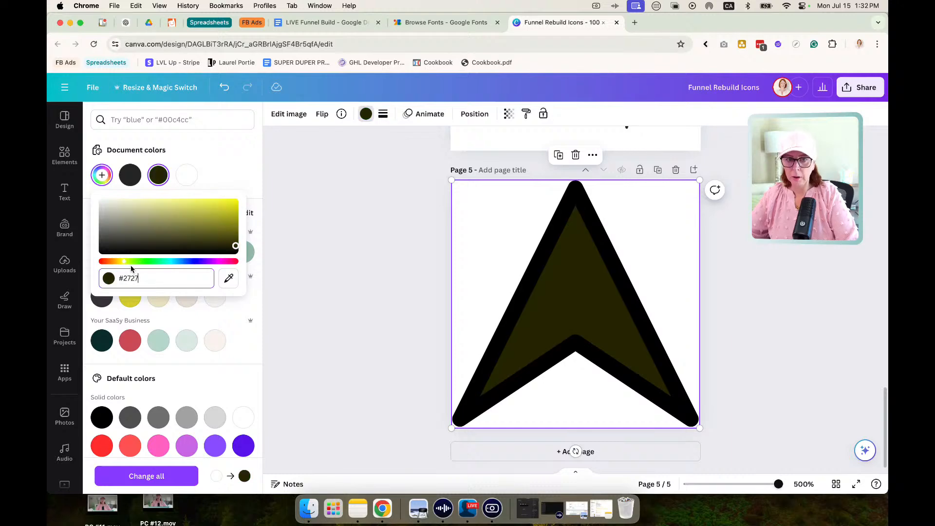
{"action": "left_click", "coordinate": [295, 286]}
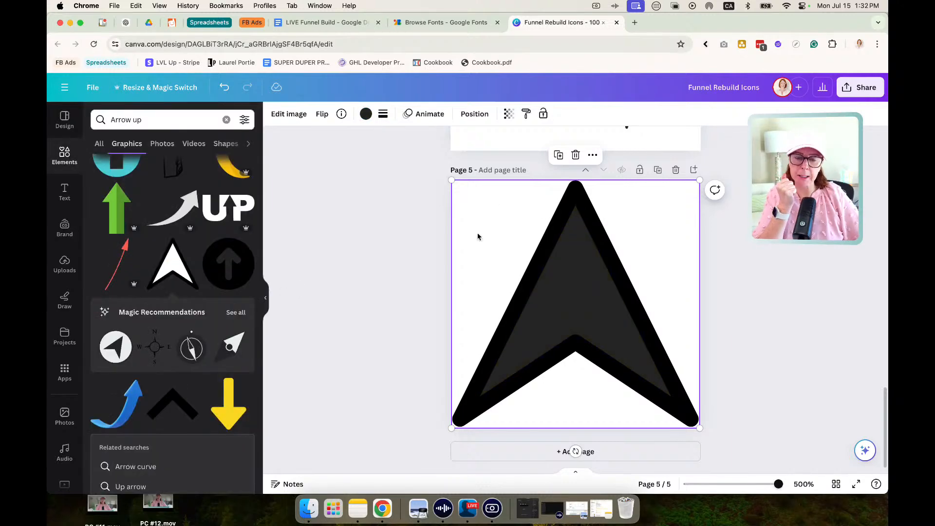
{"action": "left_click", "coordinate": [394, 257]}
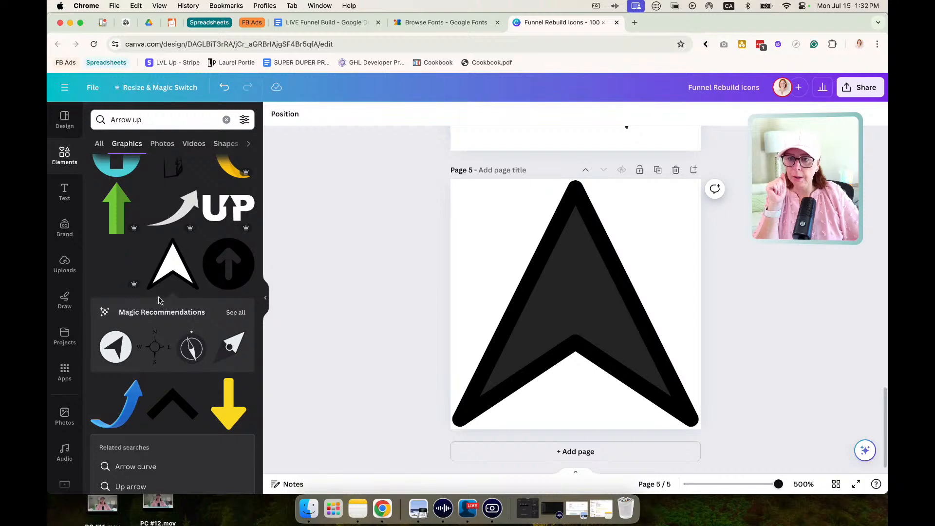
{"action": "left_click", "coordinate": [174, 275]}
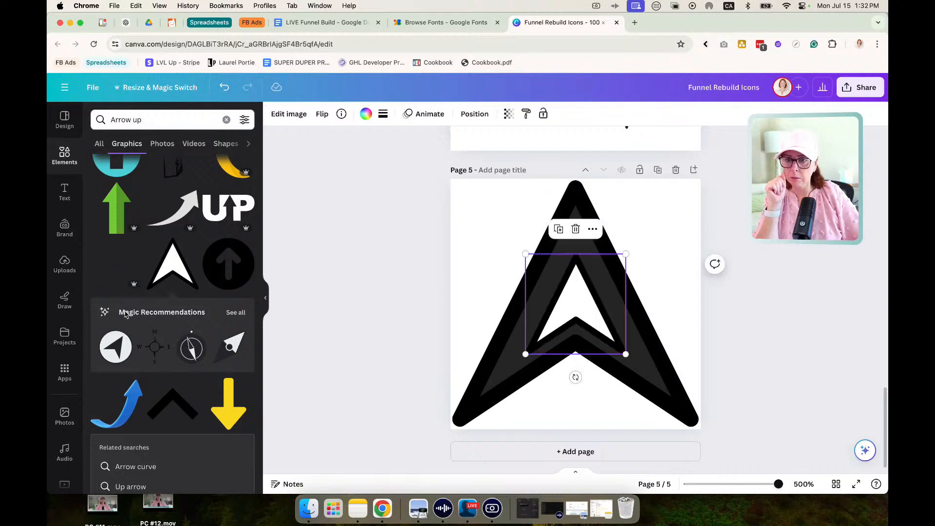
{"action": "left_click", "coordinate": [377, 275]}
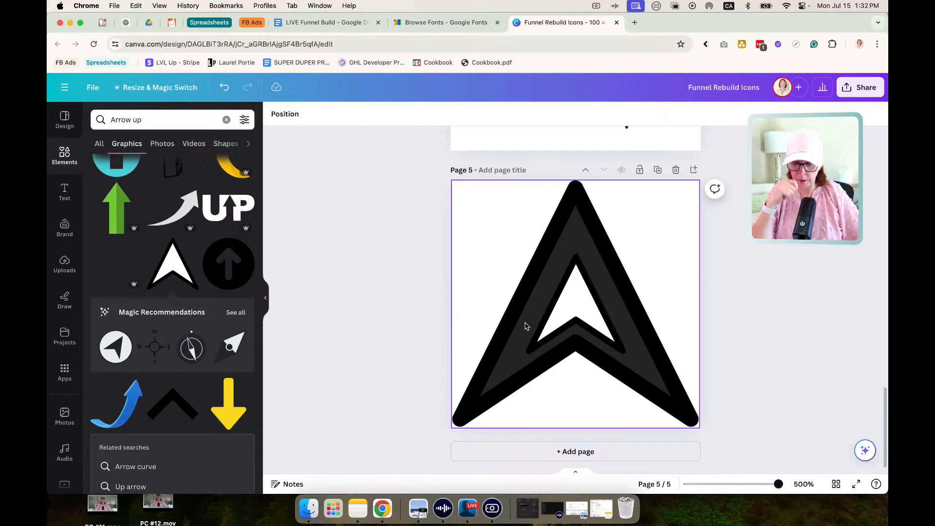
{"action": "left_click", "coordinate": [595, 318]}
{"action": "key", "text": "Delete"}
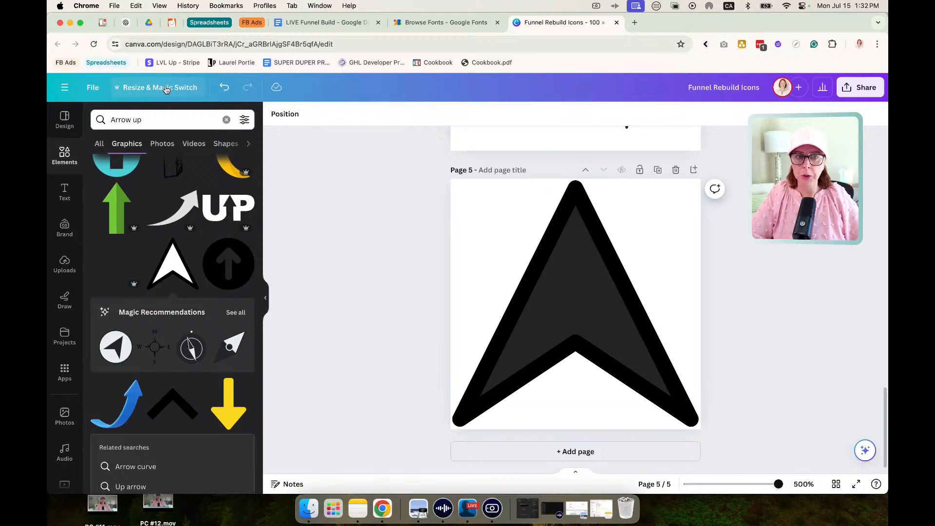
Open the design's resize options, search them for 100, and clear the search.
{"action": "left_click", "coordinate": [166, 88]}
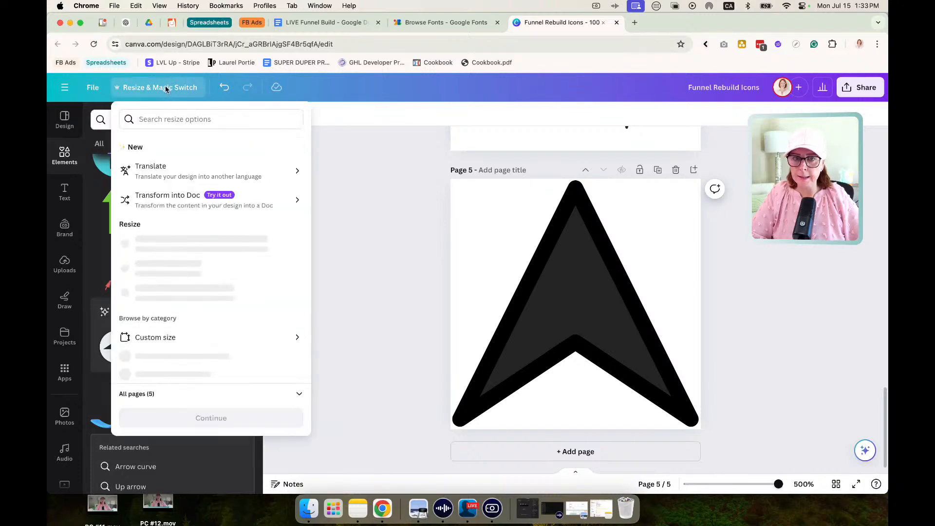
{"action": "left_click", "coordinate": [163, 119]}
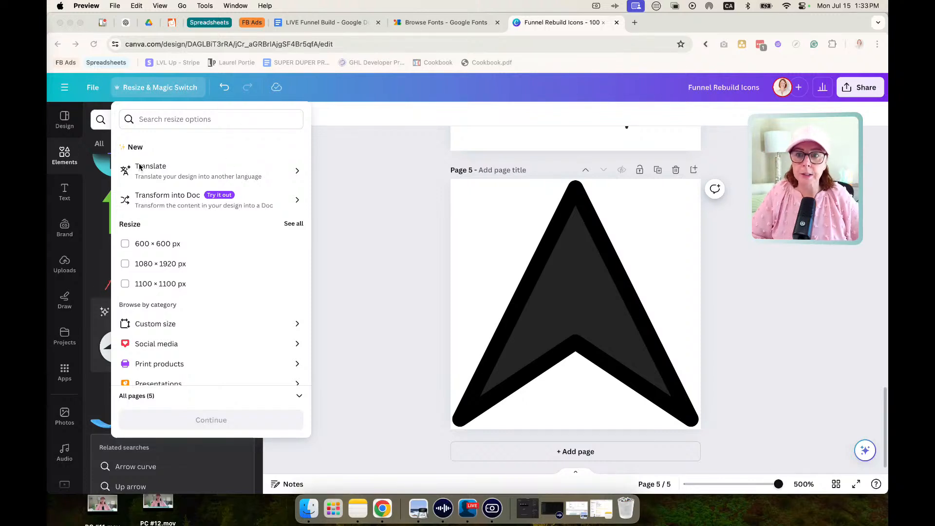
{"action": "left_click", "coordinate": [143, 119]}
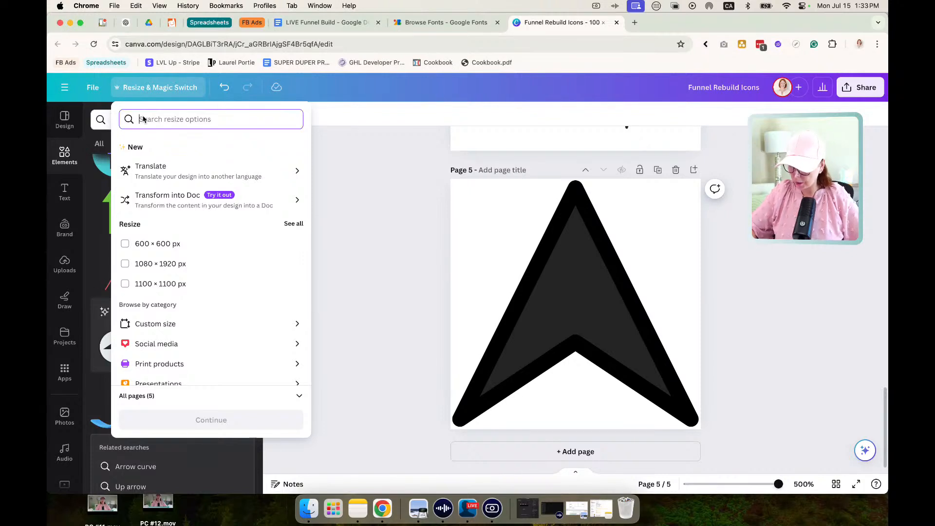
{"action": "type", "text": "100"}
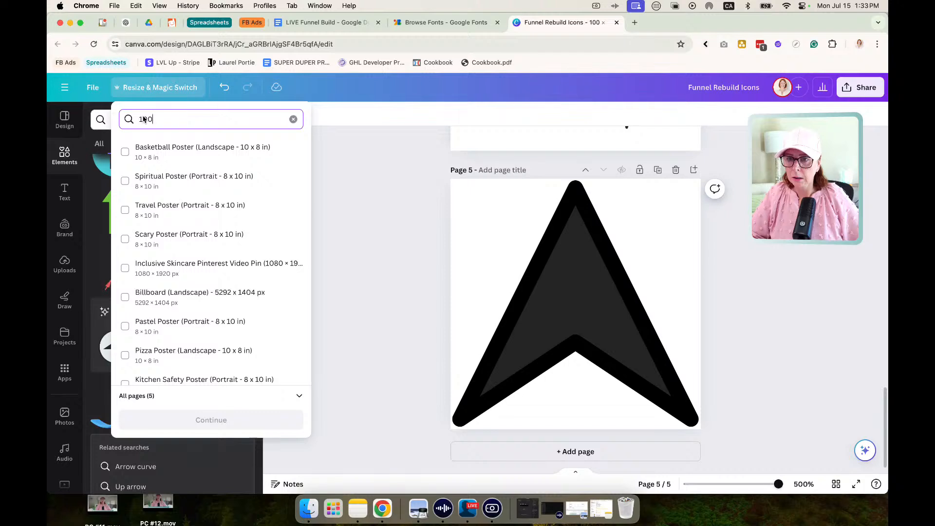
{"action": "left_click", "coordinate": [293, 120]}
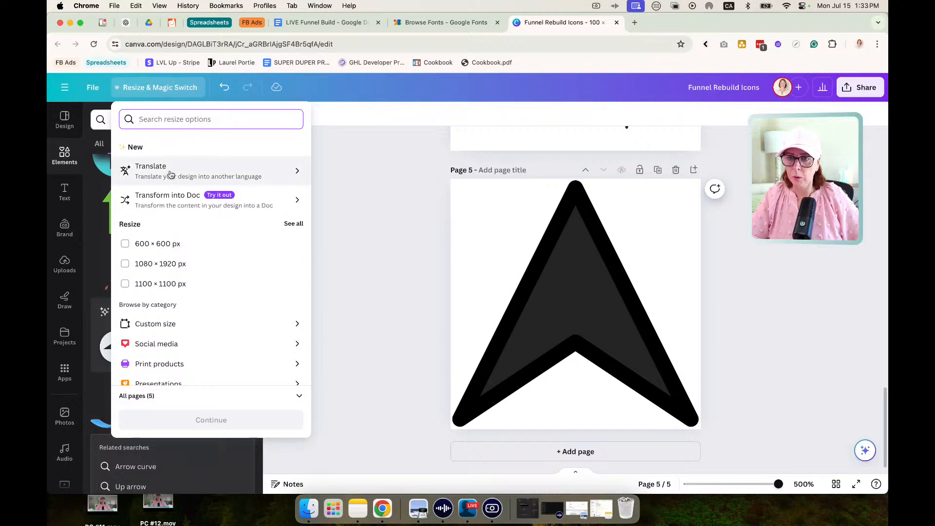
Try searching for 100 from the custom size options, clear the search, and return to the resize list.
{"action": "scroll", "coordinate": [170, 175], "scroll_direction": "down", "scroll_amount": 2}
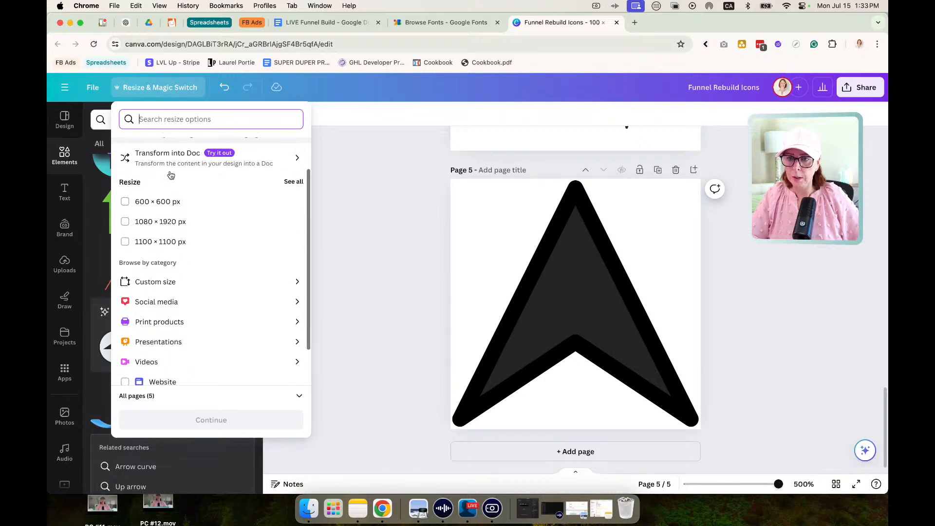
{"action": "left_click", "coordinate": [167, 277]}
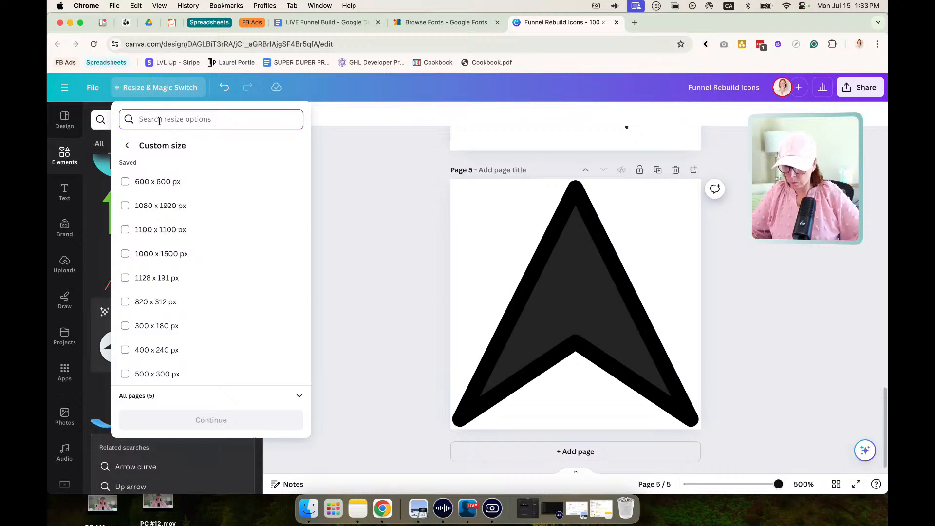
{"action": "type", "text": "100"}
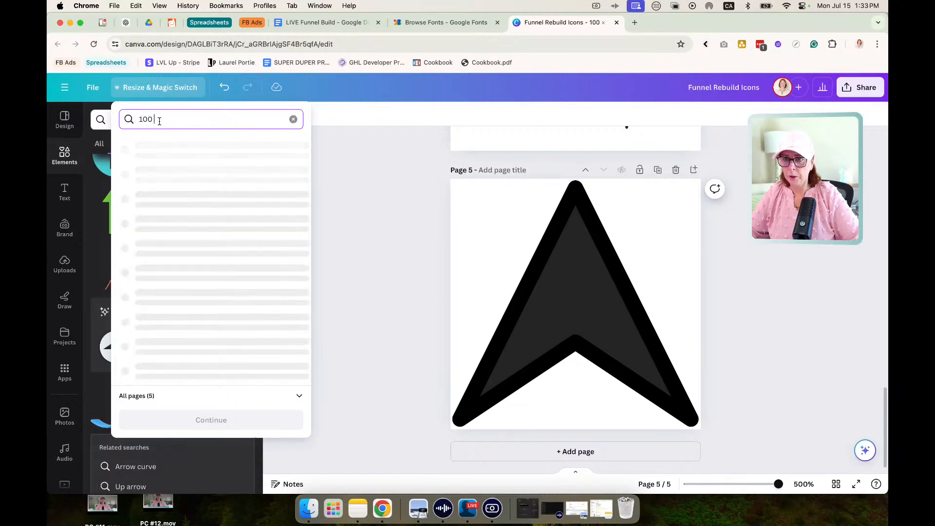
{"action": "key", "text": "BackSpace"}
{"action": "key", "text": "BackSpace"}
{"action": "key", "text": "BackSpace"}
{"action": "key", "text": "BackSpace"}
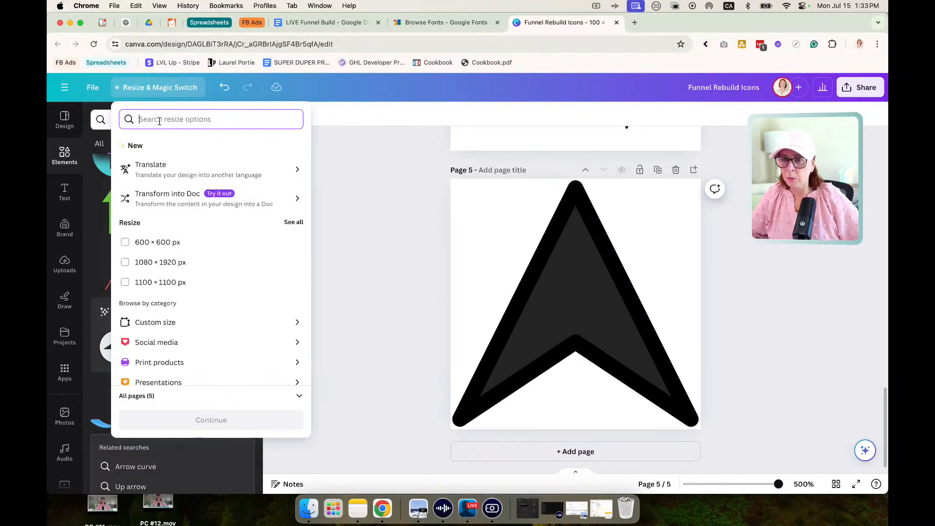
{"action": "scroll", "coordinate": [195, 297], "scroll_direction": "down", "scroll_amount": 3}
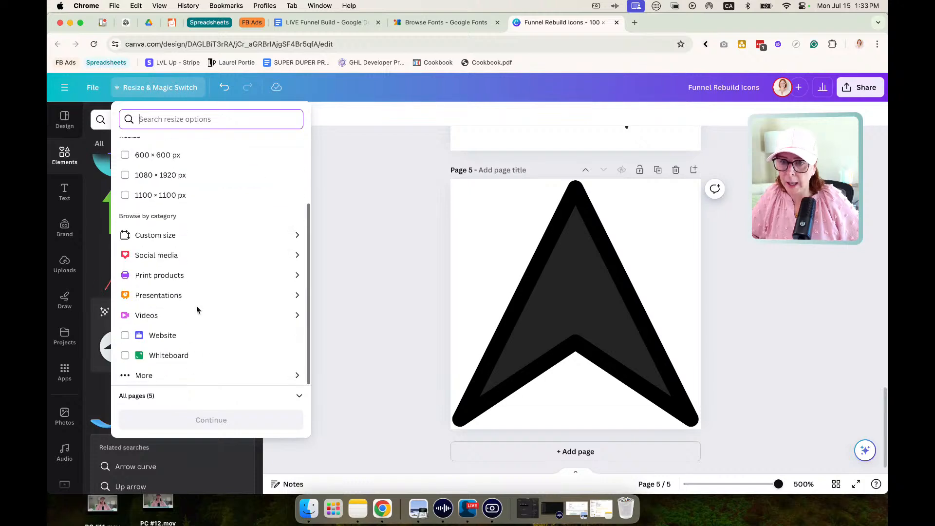
{"action": "scroll", "coordinate": [197, 309], "scroll_direction": "up", "scroll_amount": 3}
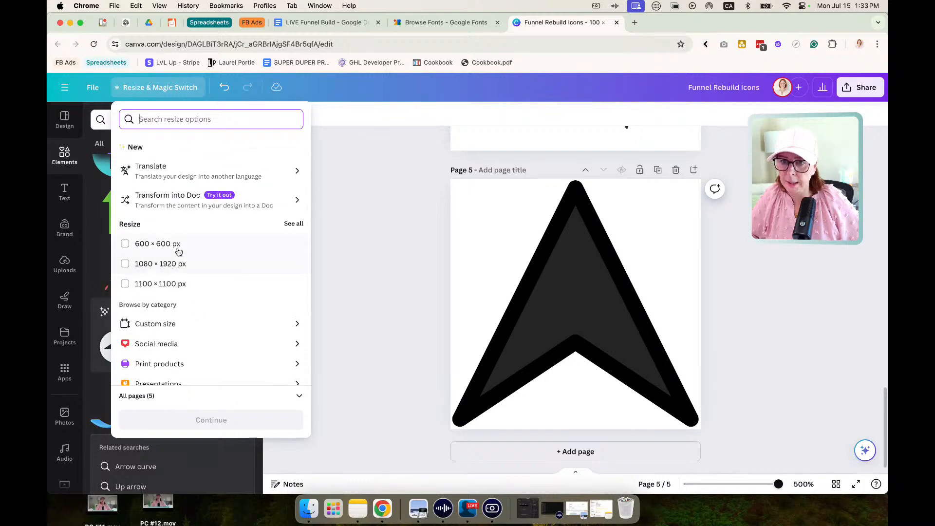
Copy and resize all pages of the icon design to a custom size of 100 × 100 px and open the copy.
{"action": "left_click", "coordinate": [173, 325]}
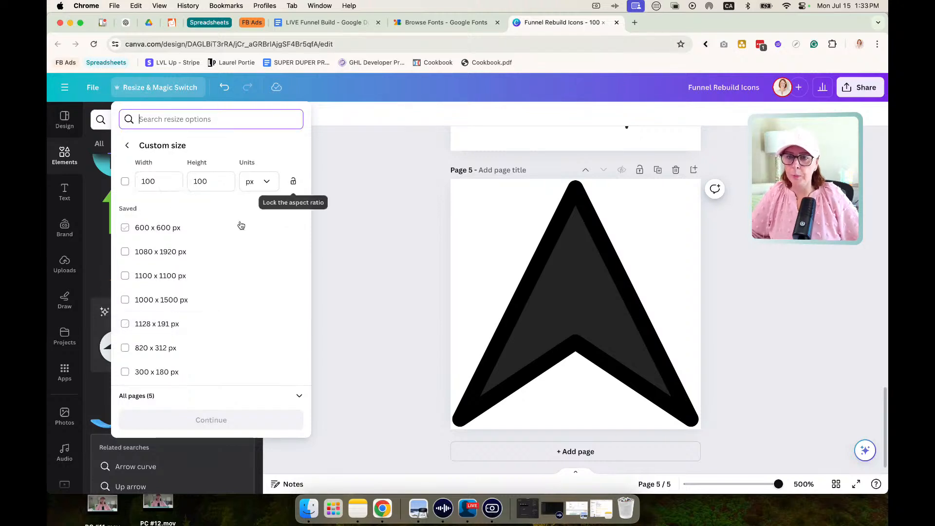
{"action": "left_click", "coordinate": [125, 182]}
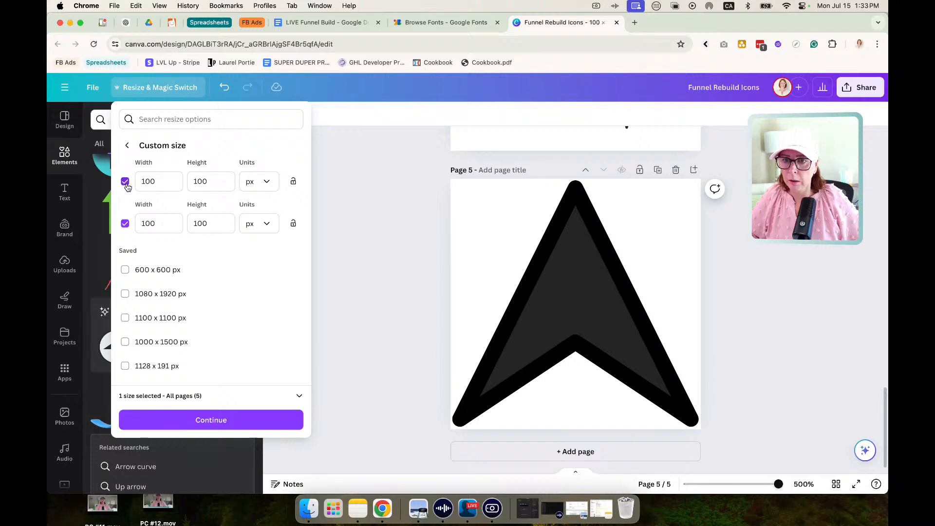
{"action": "left_click", "coordinate": [226, 420]}
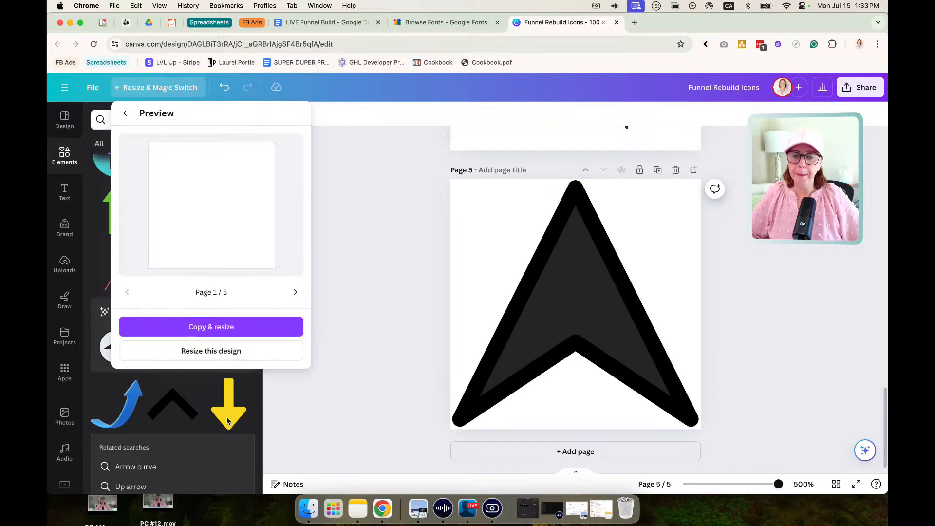
{"action": "left_click", "coordinate": [217, 326]}
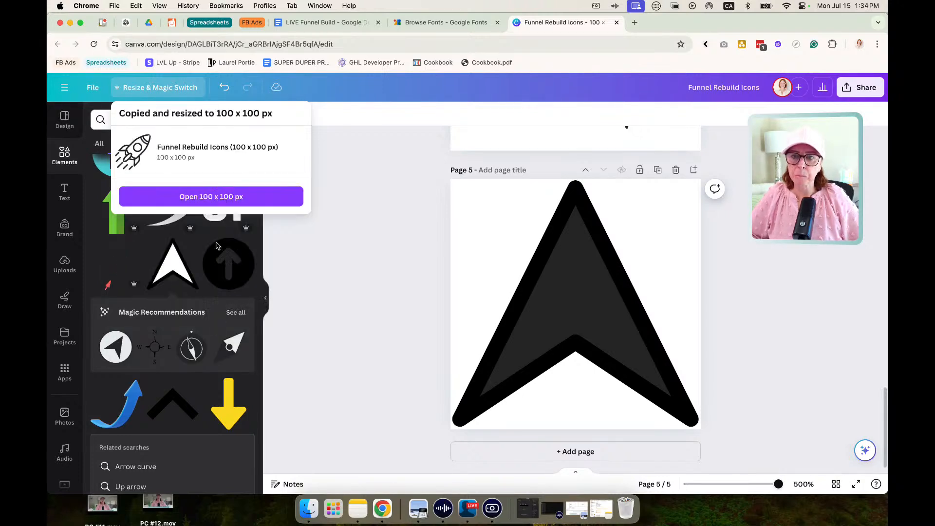
{"action": "left_click", "coordinate": [216, 197]}
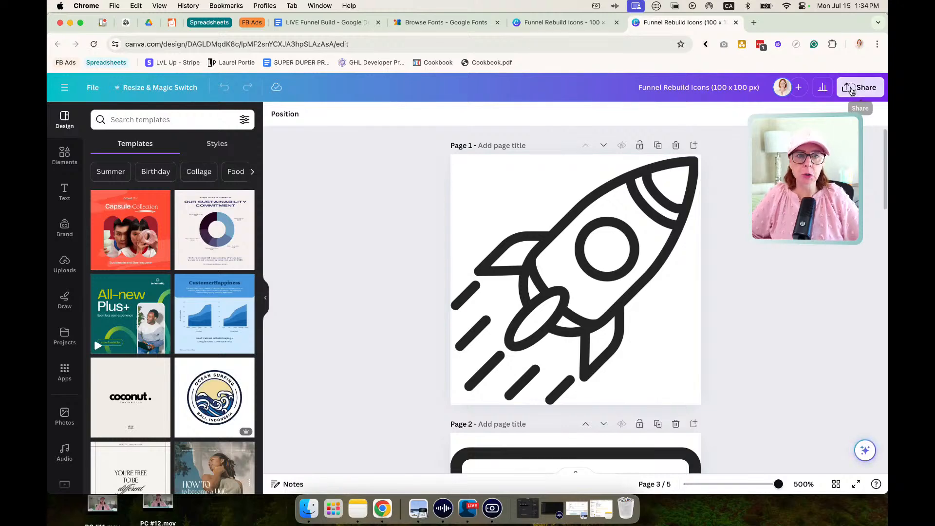
Download all pages of the 100 × 100 px icon design as PNG files with a transparent background.
{"action": "left_click", "coordinate": [851, 89]}
{"action": "left_click", "coordinate": [759, 341]}
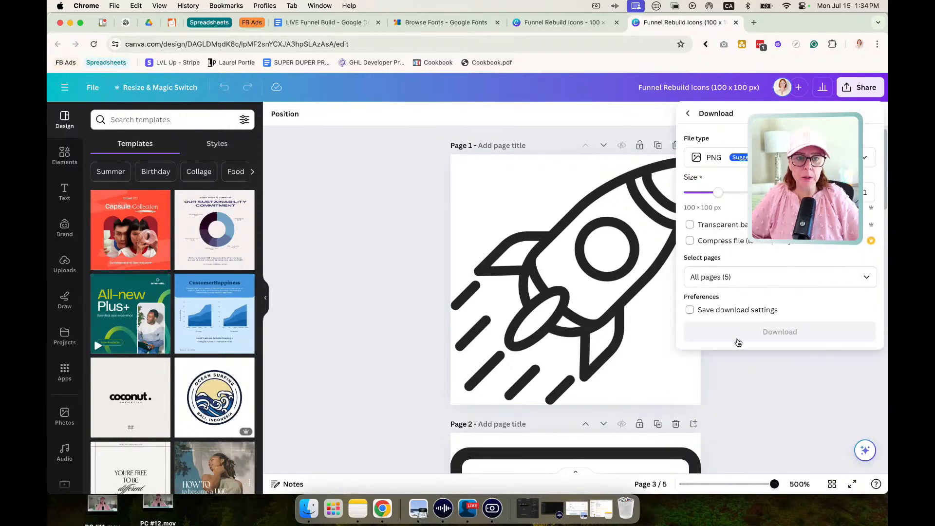
{"action": "left_click", "coordinate": [690, 226]}
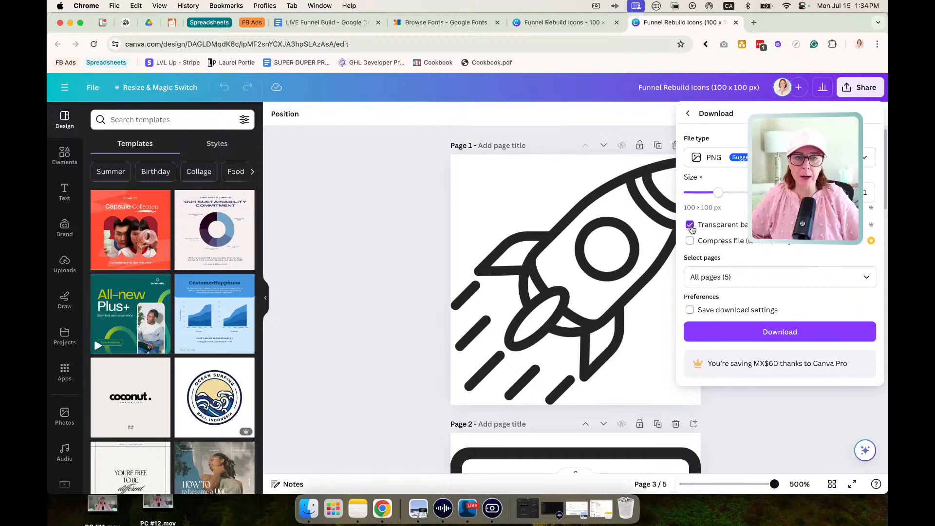
{"action": "left_click", "coordinate": [766, 329]}
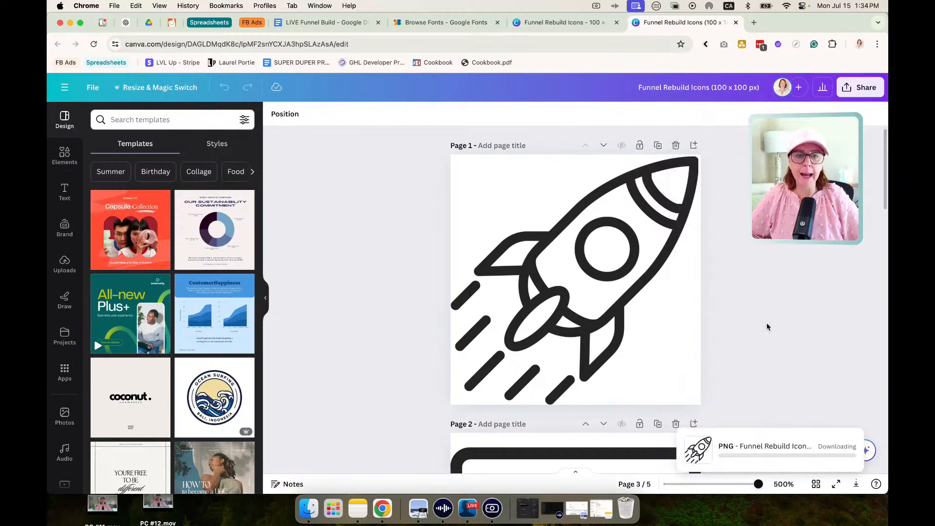
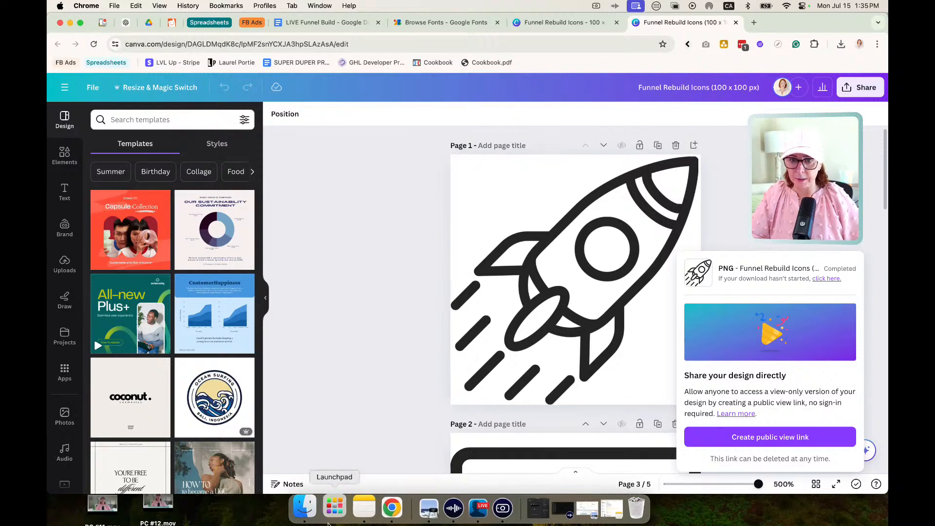
In Finder, extract Funnel Rebuild Icons (100 x 100 px).zip in the Downloads folder and close the window.
{"action": "left_click", "coordinate": [308, 508]}
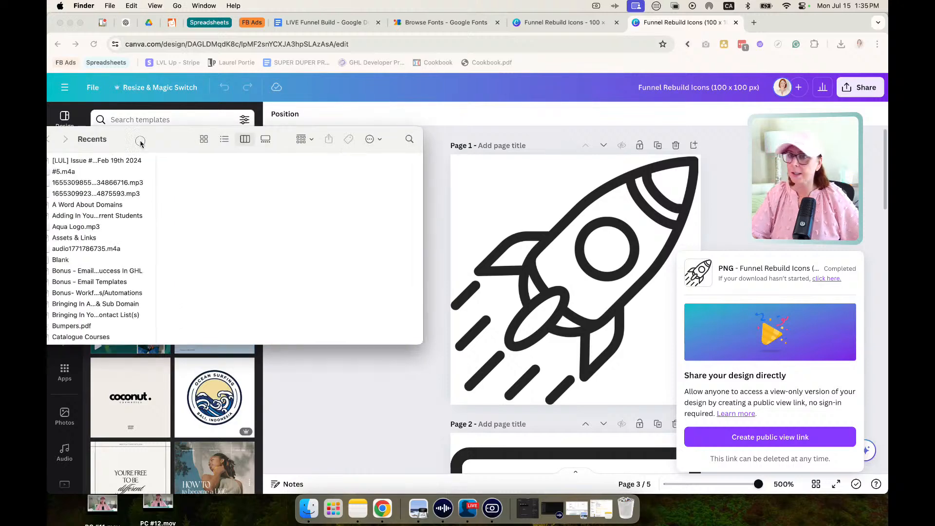
{"action": "left_click", "coordinate": [231, 240]}
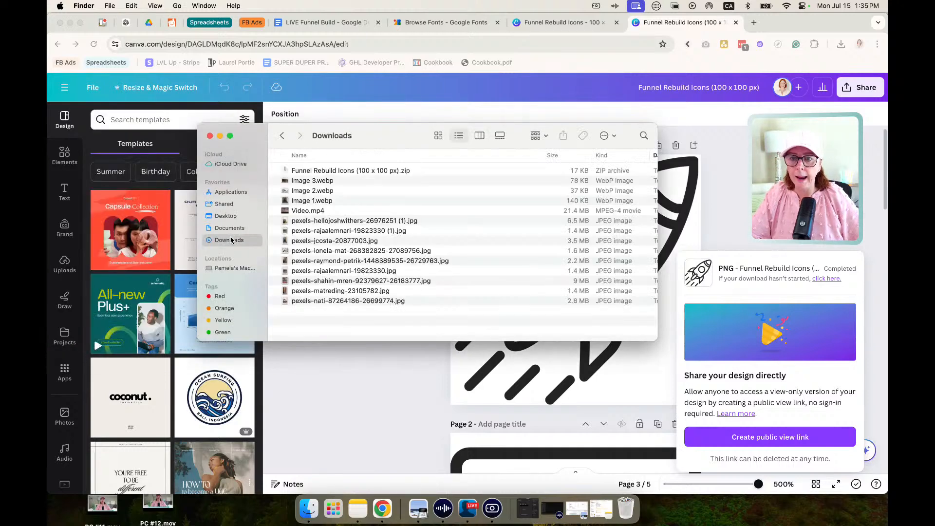
{"action": "double_click", "coordinate": [347, 171]}
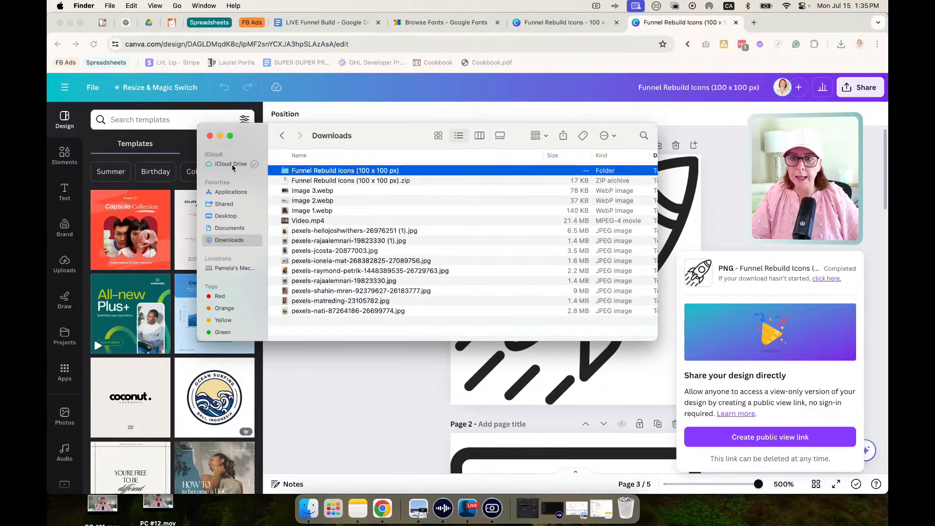
{"action": "key", "text": "super+w"}
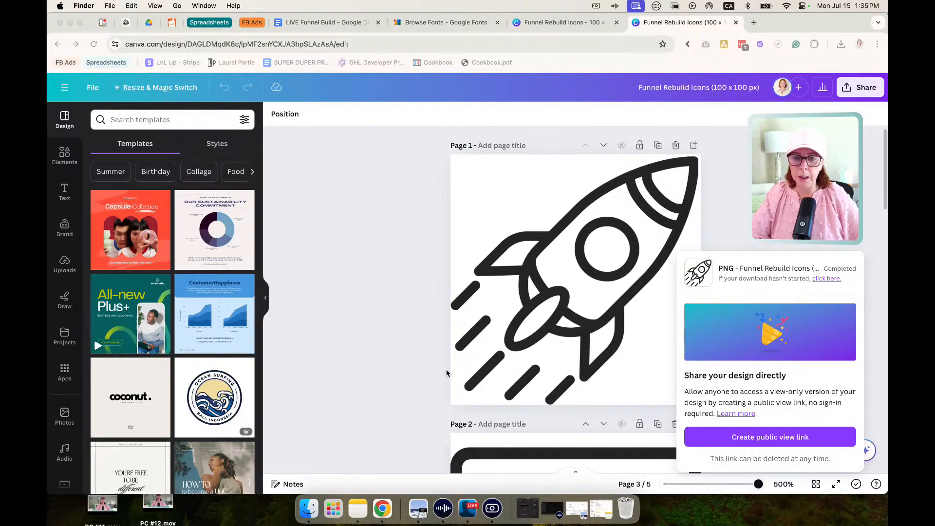
In the GoHighLevel page builder, upload the five PNGs from the Funnel Rebuild Icons folder and replace the feature placeholder image with 1.png.
{"action": "left_click", "coordinate": [442, 508]}
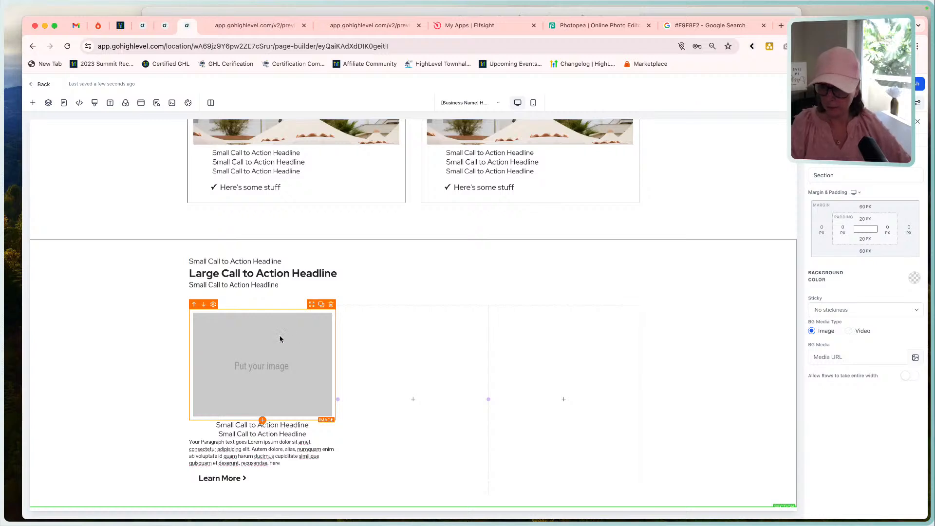
{"action": "left_click", "coordinate": [280, 338]}
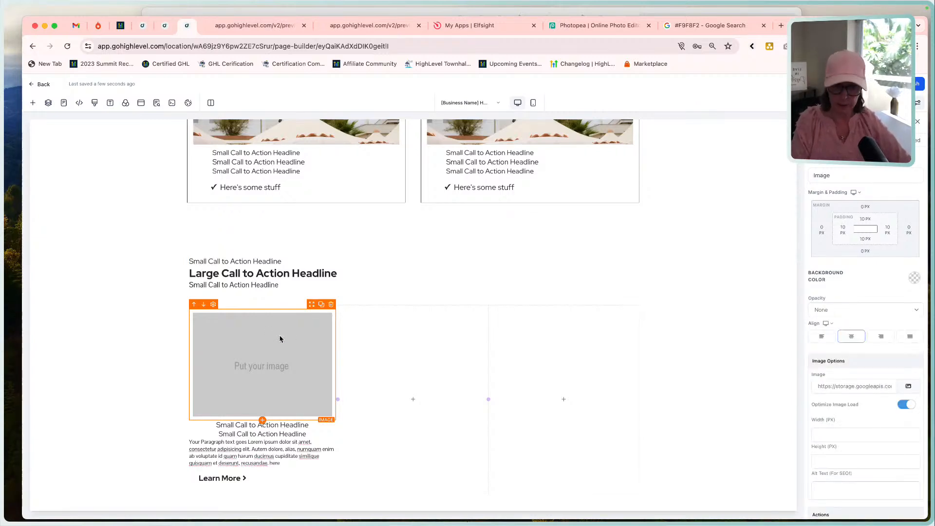
{"action": "left_click", "coordinate": [908, 387]}
{"action": "left_click", "coordinate": [114, 190]}
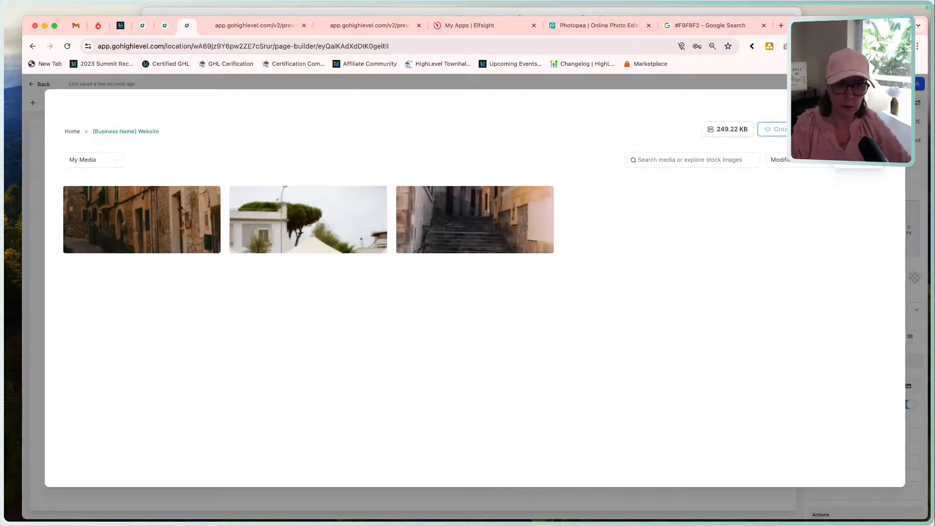
{"action": "left_click", "coordinate": [859, 156]}
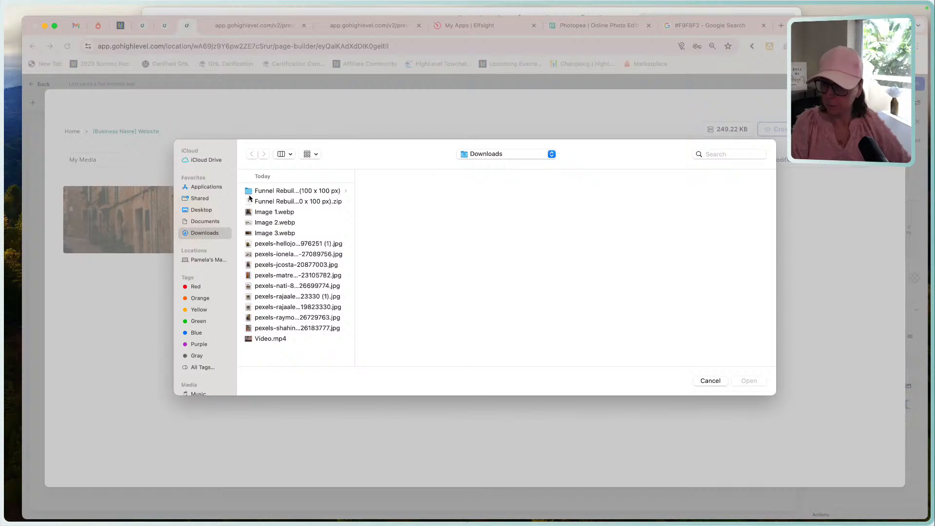
{"action": "left_click", "coordinate": [268, 193]}
{"action": "left_click", "coordinate": [415, 202]}
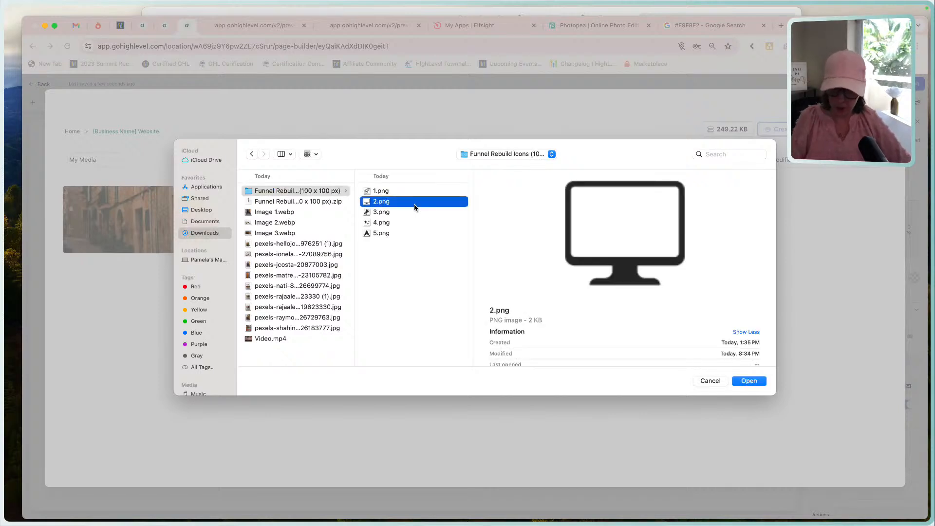
{"action": "key", "text": "super+a"}
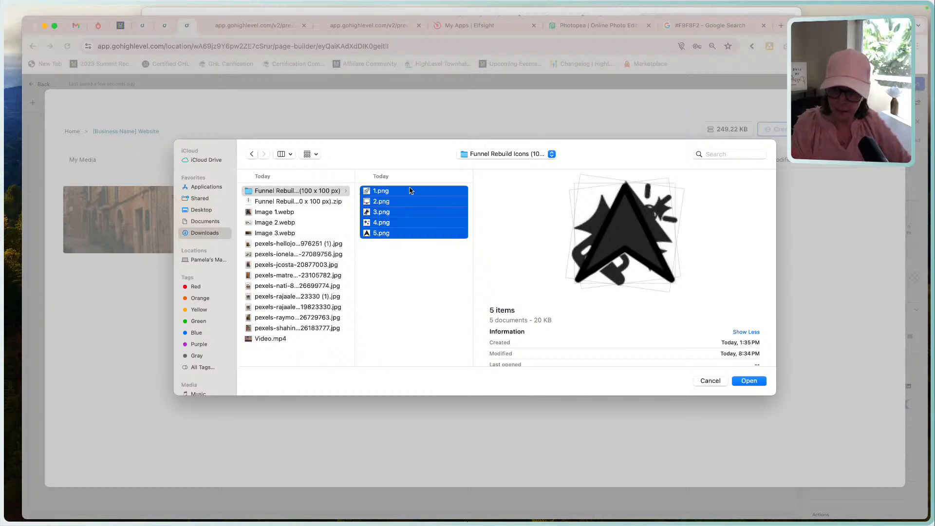
{"action": "left_click", "coordinate": [749, 381]}
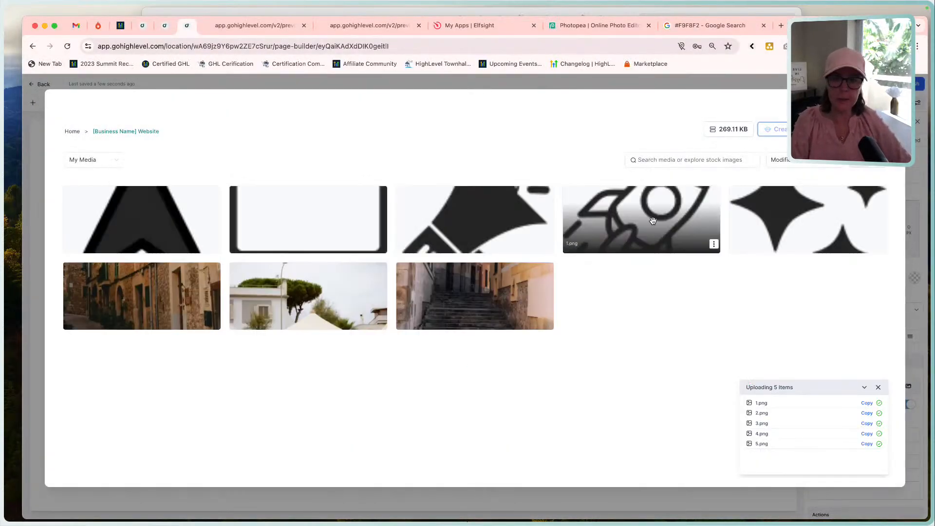
{"action": "left_click", "coordinate": [651, 219]}
Set the rocket icon's width to 50 px and align it to the left of its column.
{"action": "mouse_move", "coordinate": [302, 411]}
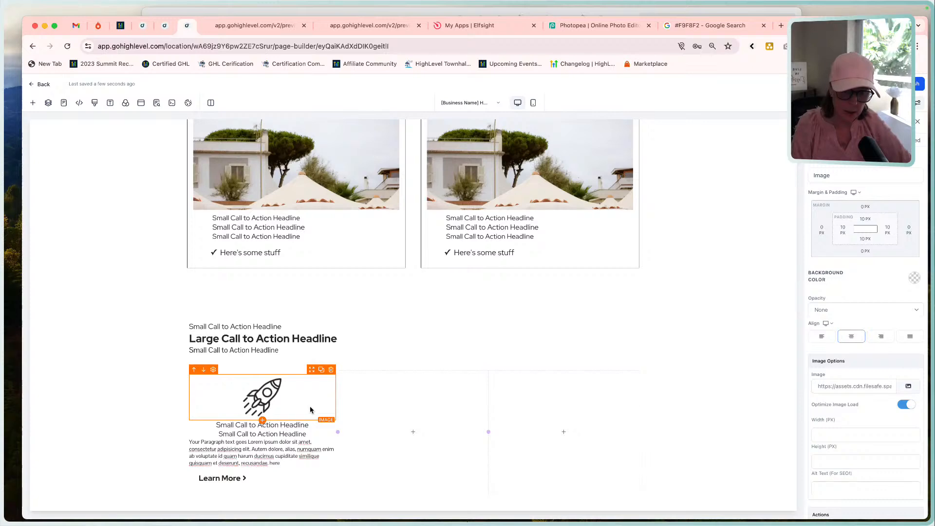
{"action": "left_click", "coordinate": [824, 435]}
{"action": "type", "text": "1"}
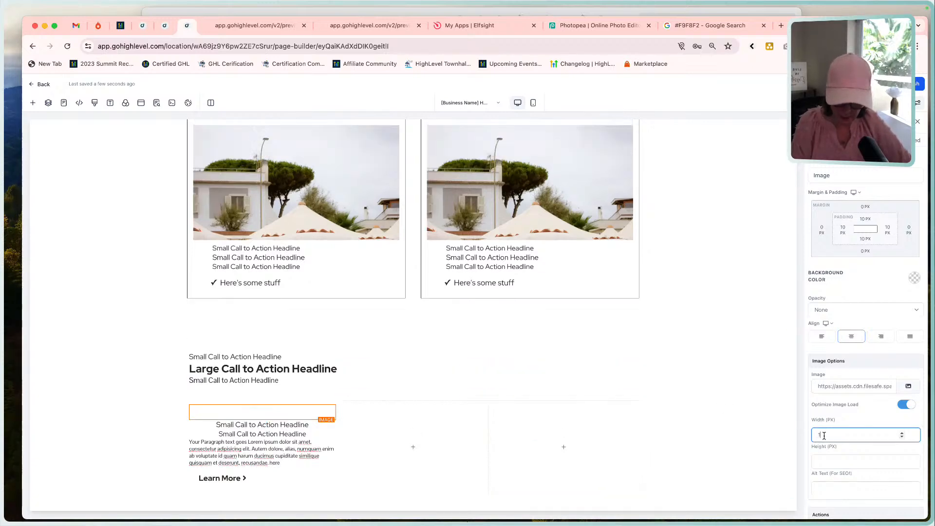
{"action": "type", "text": "00"}
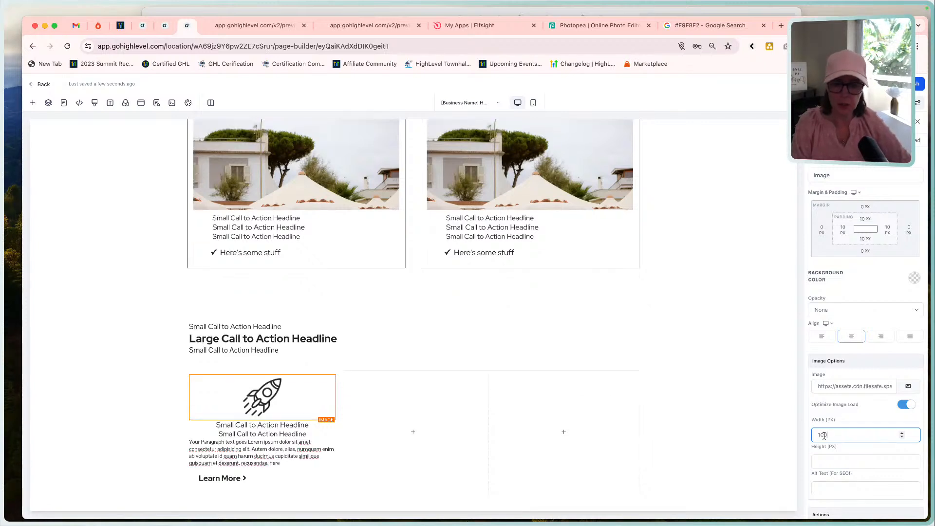
{"action": "double_click", "coordinate": [831, 435]}
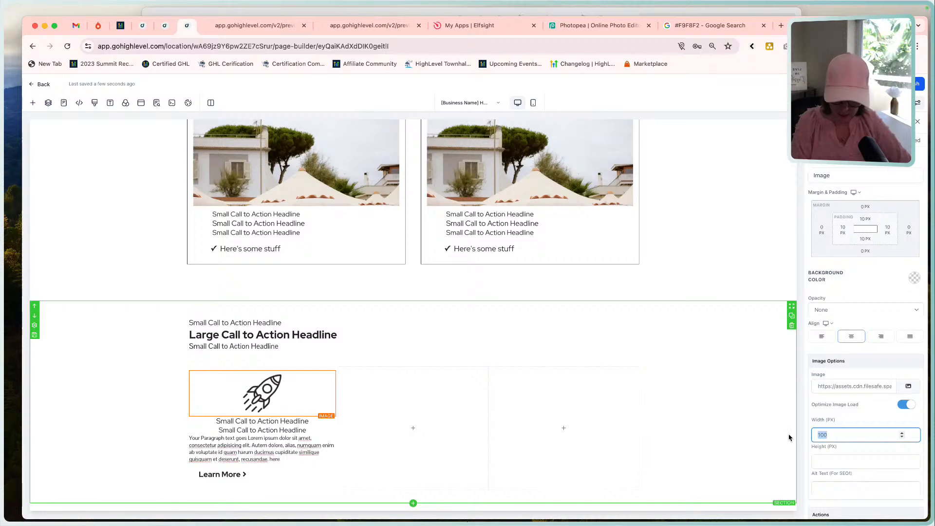
{"action": "type", "text": "50"}
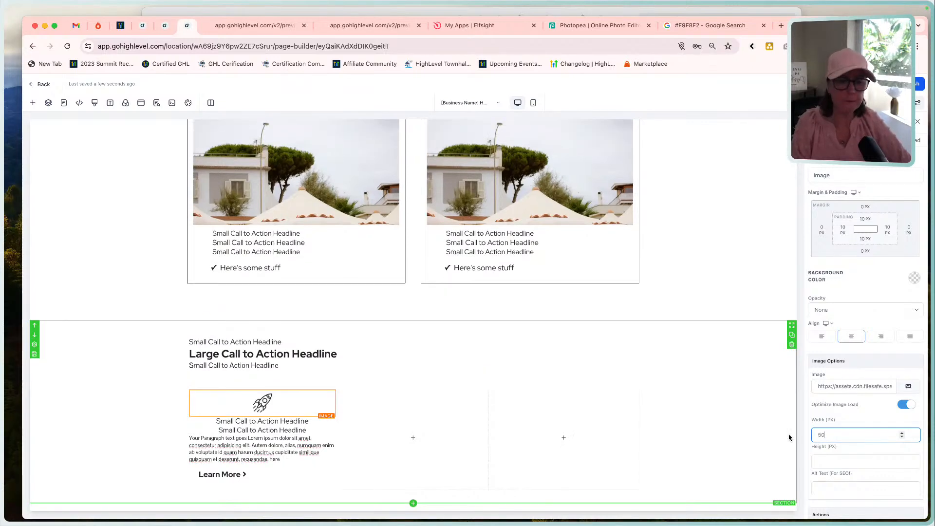
{"action": "left_click", "coordinate": [821, 342]}
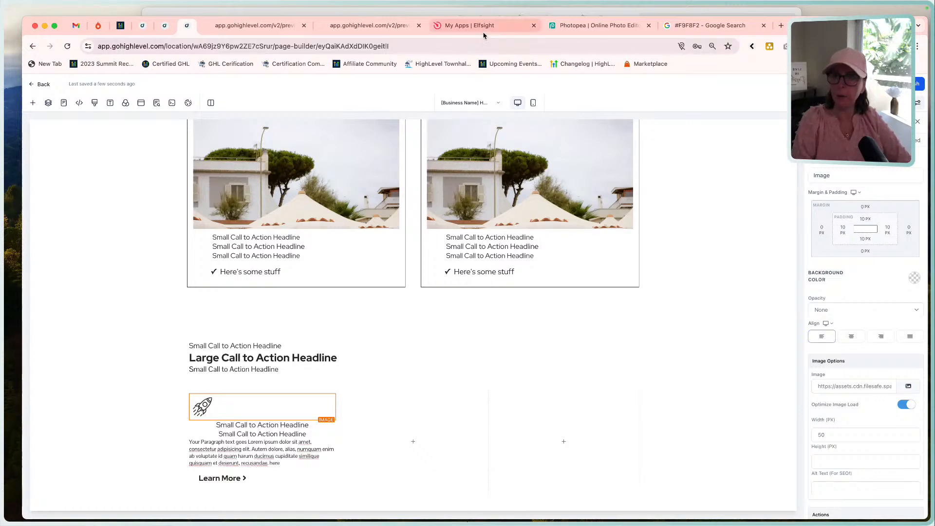
Check the features layout in the Home Page reference, and left-align both sub-headlines beneath the rocket icon.
{"action": "left_click", "coordinate": [481, 11]}
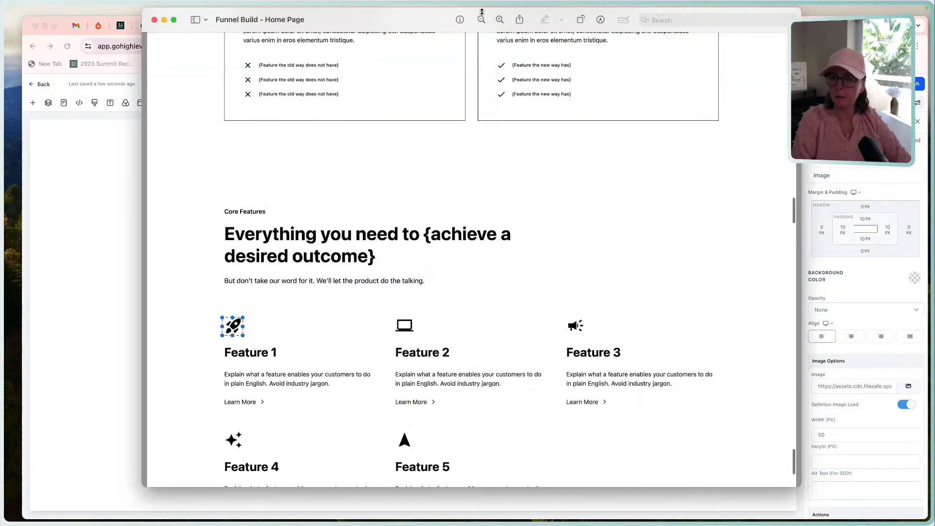
{"action": "left_click", "coordinate": [139, 344]}
{"action": "left_click", "coordinate": [248, 425]}
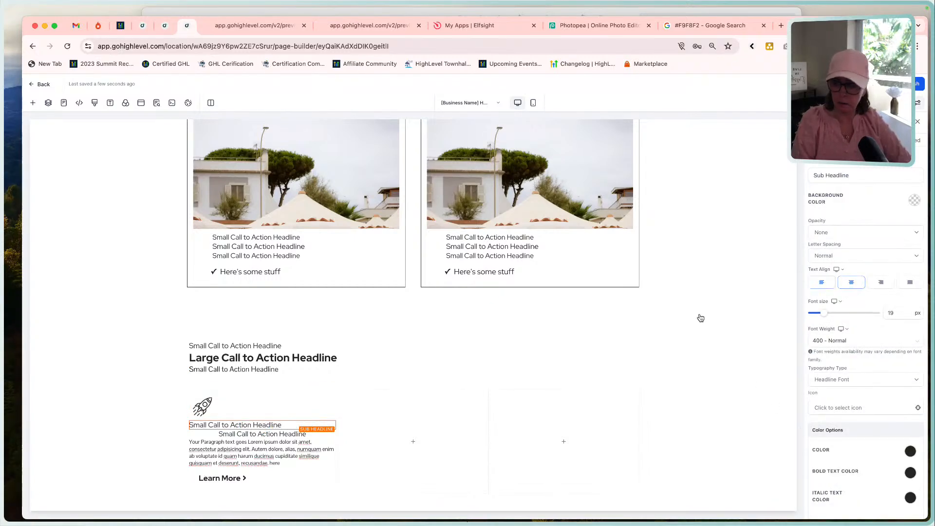
{"action": "left_click", "coordinate": [263, 434]}
{"action": "left_click", "coordinate": [262, 438]}
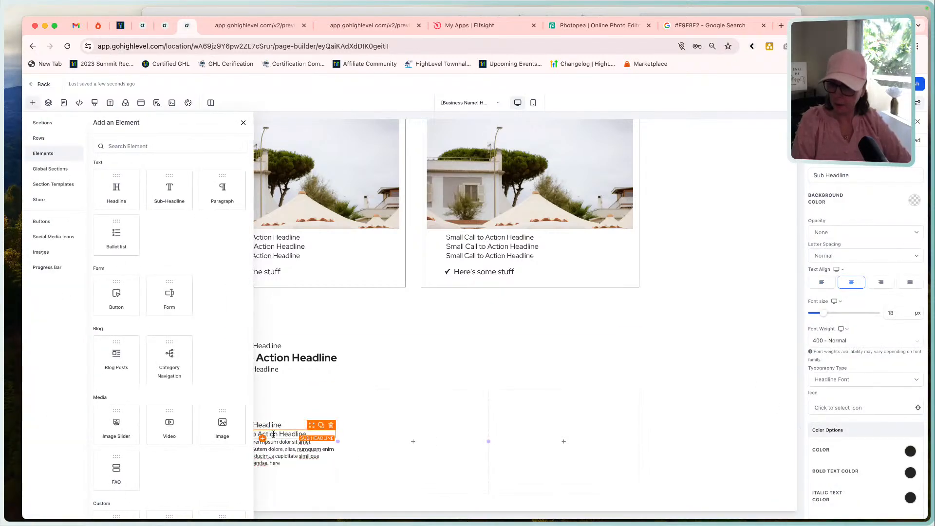
{"action": "left_click", "coordinate": [274, 434]}
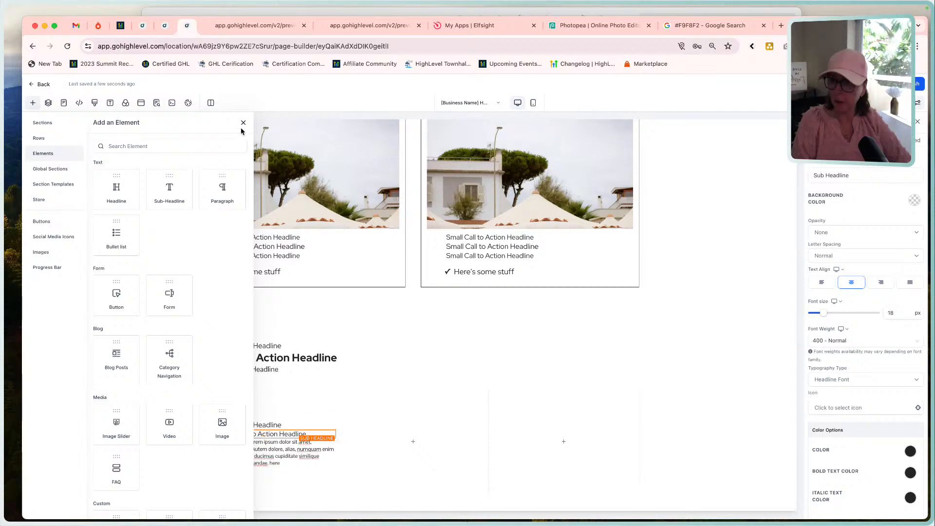
{"action": "left_click", "coordinate": [243, 123]}
{"action": "left_click", "coordinate": [262, 437]}
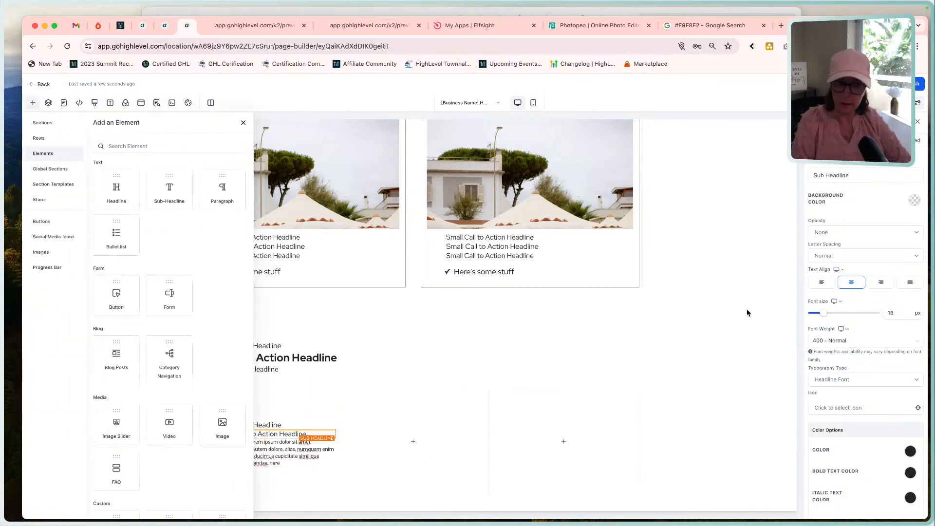
{"action": "left_click", "coordinate": [822, 282]}
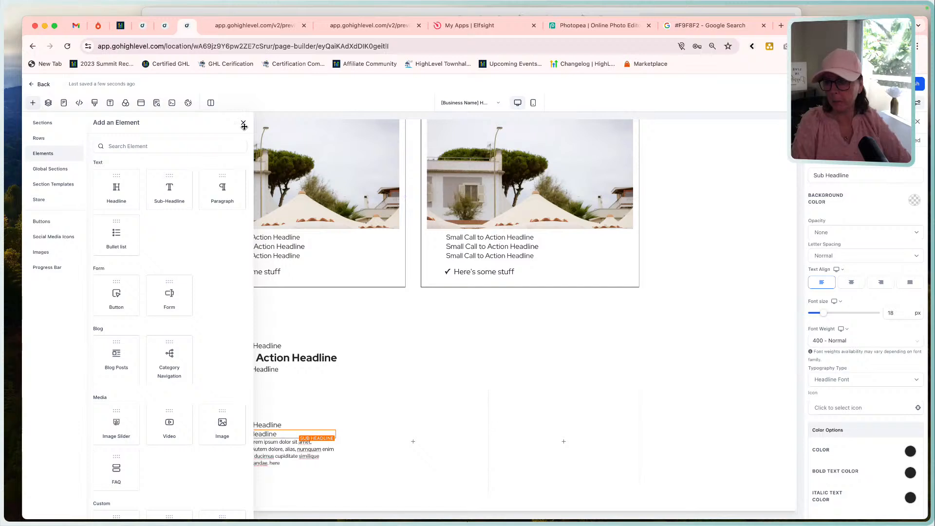
{"action": "left_click", "coordinate": [242, 122]}
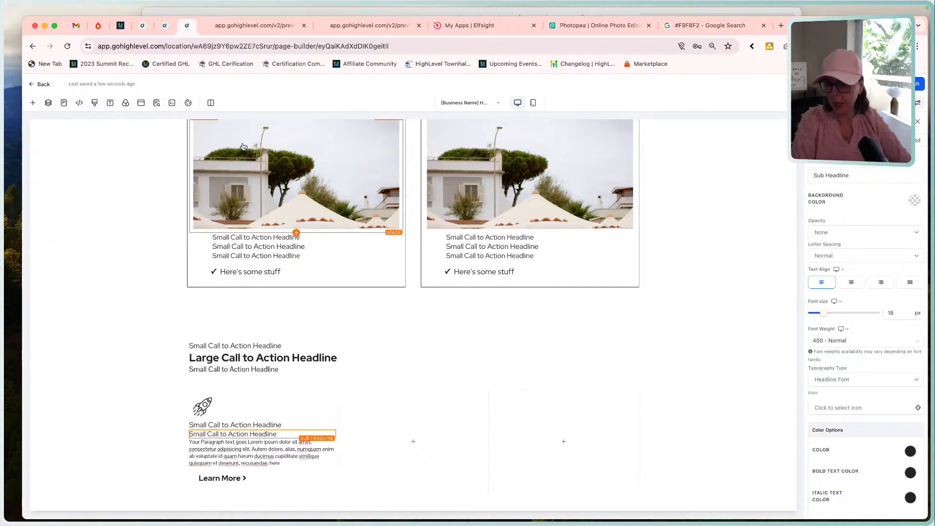
Set the left padding of the Learn More button in the first feature column to 0 px.
{"action": "left_click", "coordinate": [225, 482]}
{"action": "left_click", "coordinate": [90, 468]}
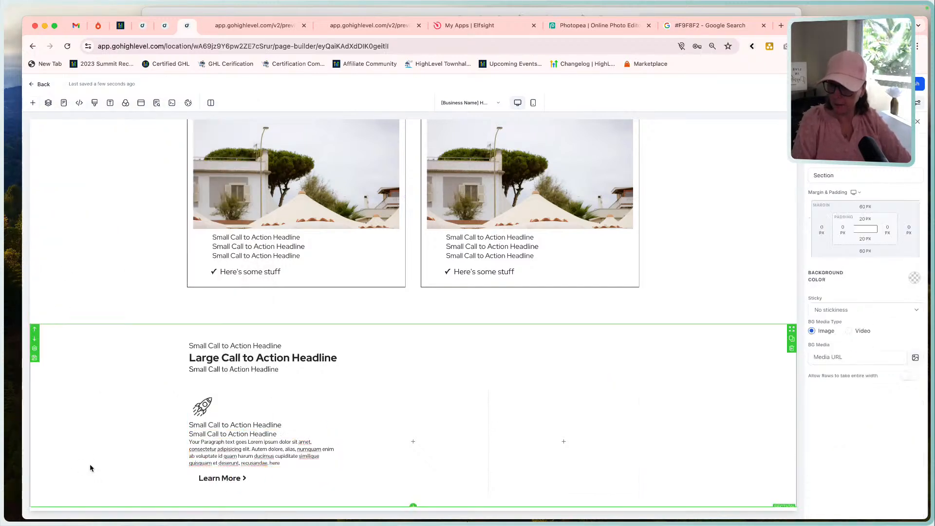
{"action": "left_click", "coordinate": [231, 479]}
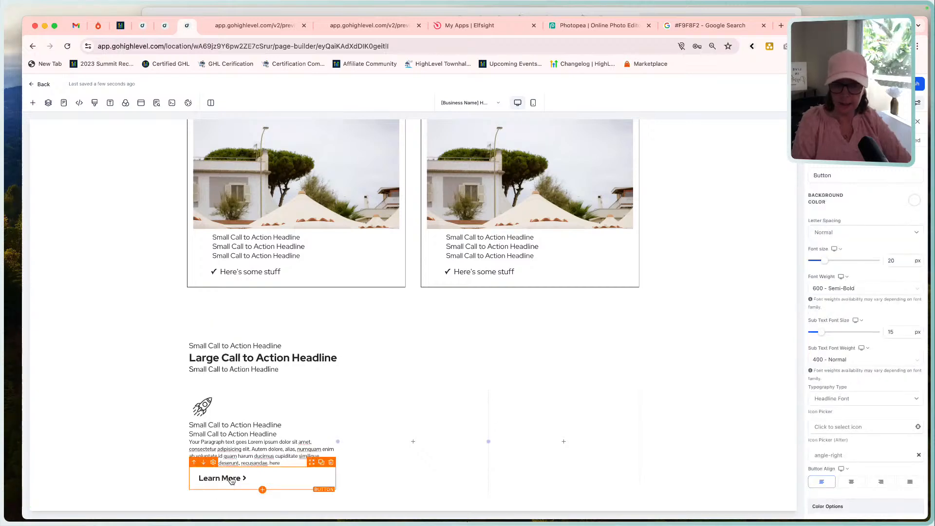
{"action": "scroll", "coordinate": [840, 385], "scroll_direction": "down", "scroll_amount": 6}
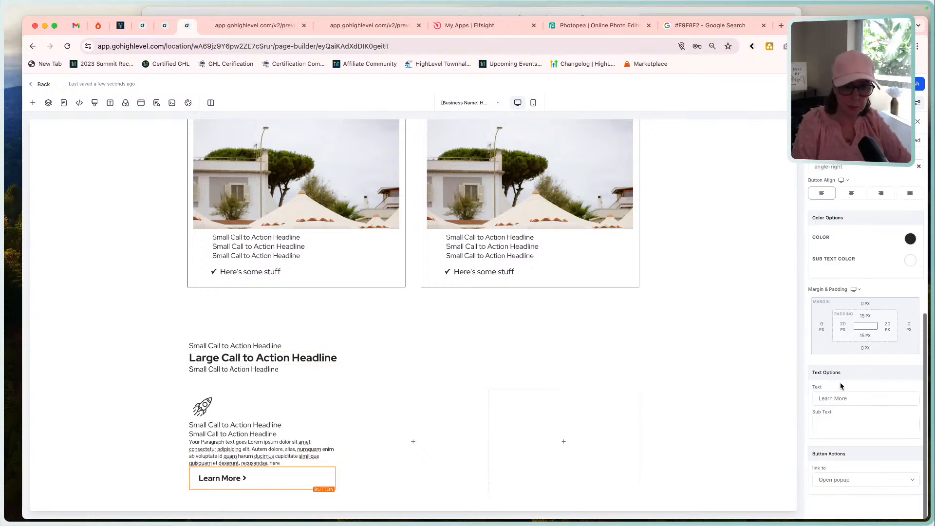
{"action": "left_click", "coordinate": [840, 327]}
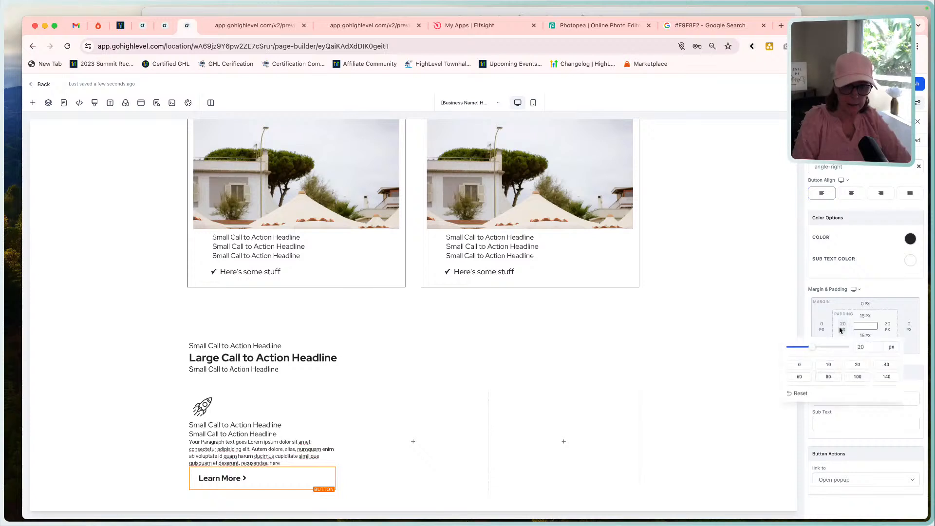
{"action": "left_click", "coordinate": [798, 369]}
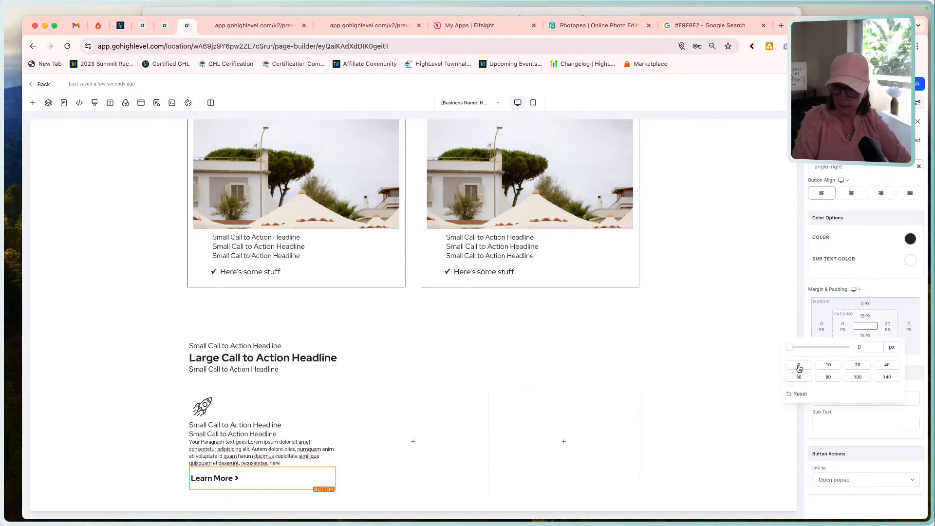
{"action": "left_click", "coordinate": [730, 444]}
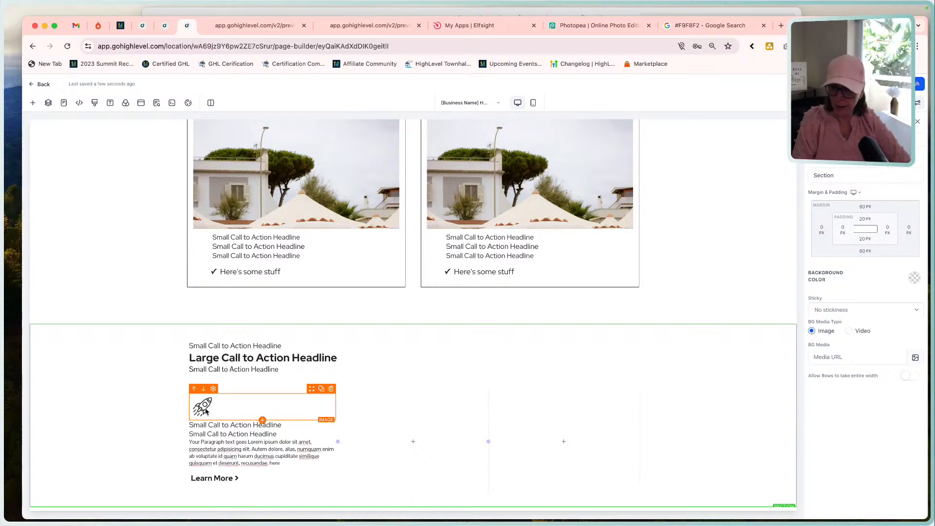
Set the rocket icon image's left padding to 0 px so it lines up with the text beneath it.
{"action": "left_click", "coordinate": [278, 406]}
{"action": "scroll", "coordinate": [851, 443], "scroll_direction": "down", "scroll_amount": 3}
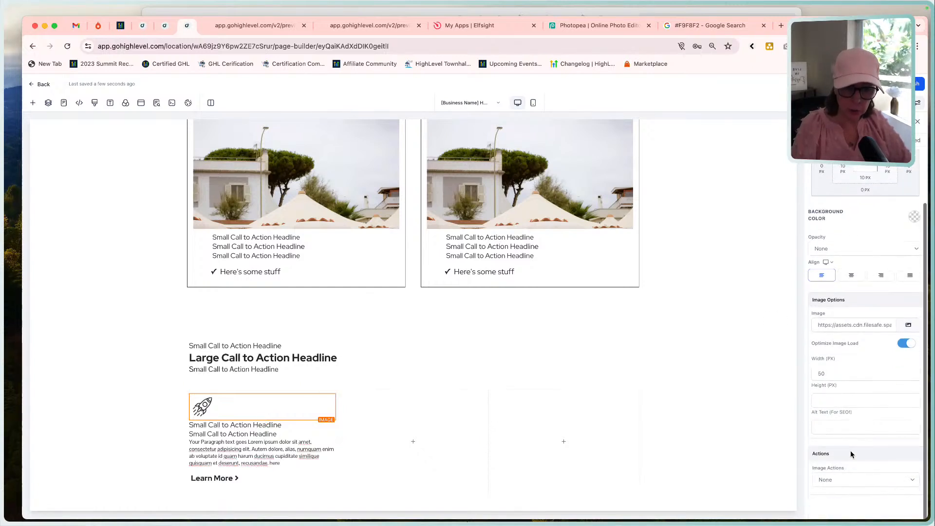
{"action": "scroll", "coordinate": [851, 452], "scroll_direction": "up", "scroll_amount": 3}
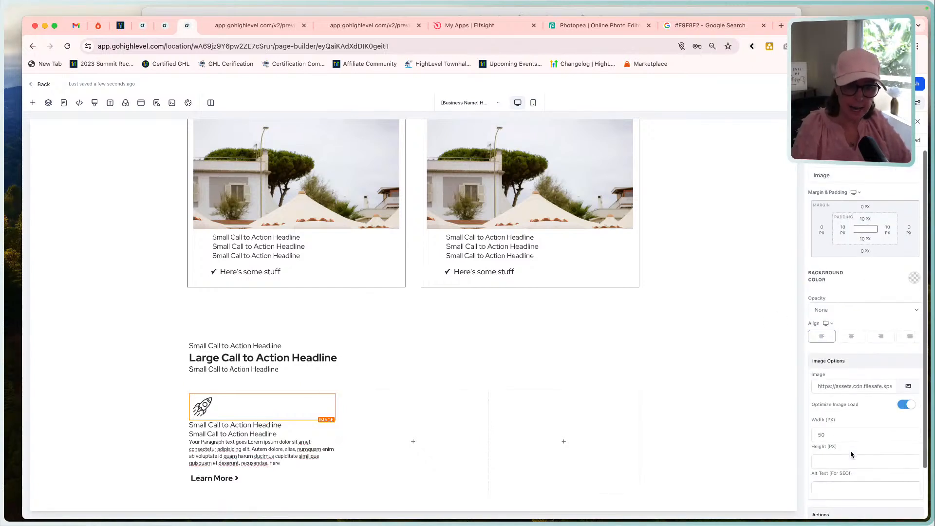
{"action": "left_click", "coordinate": [844, 231]}
{"action": "left_click", "coordinate": [801, 269]}
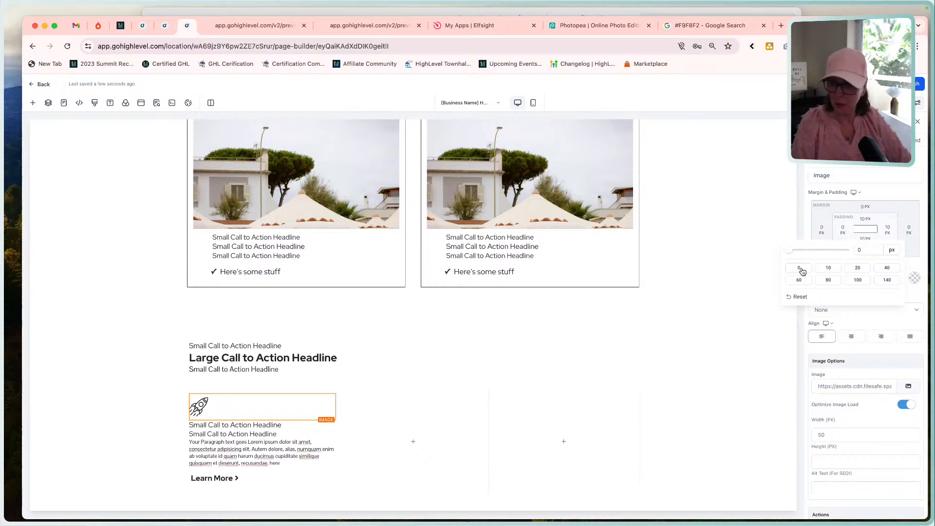
{"action": "left_click", "coordinate": [684, 210]}
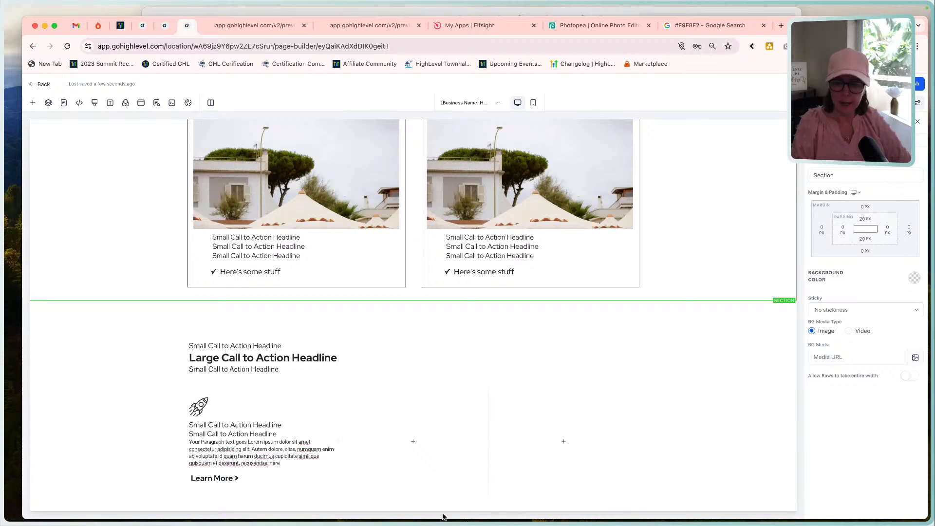
Add a full-width section below the core features section.
{"action": "left_click", "coordinate": [413, 506]}
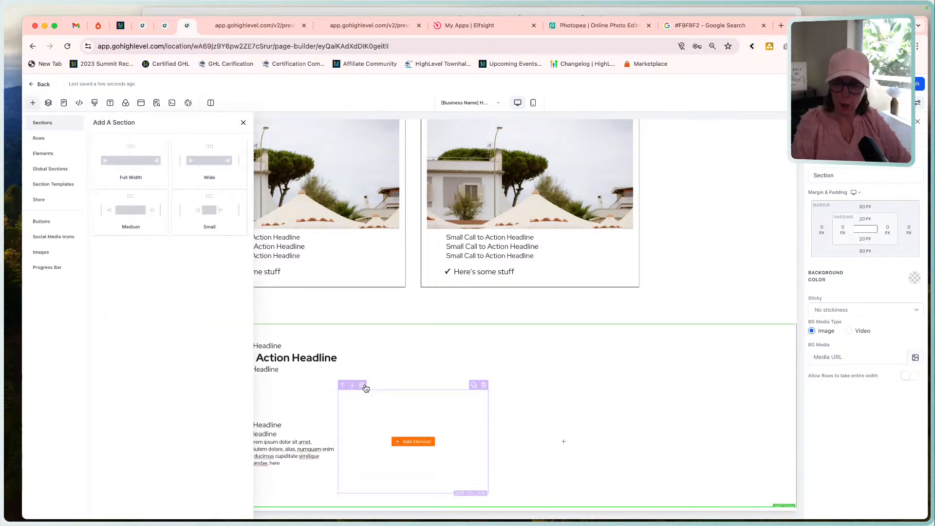
{"action": "left_click_drag", "start_coordinate": [127, 164], "coordinate": [354, 429]}
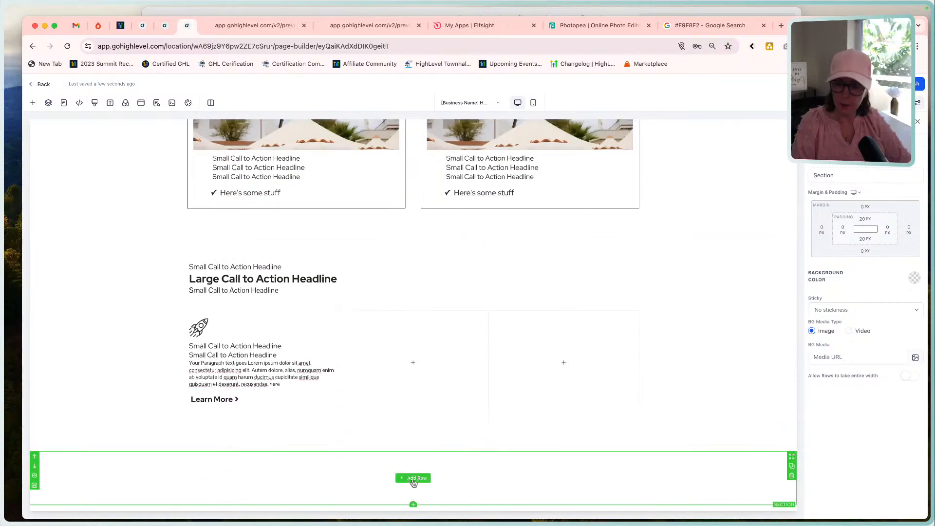
{"action": "left_click", "coordinate": [412, 479]}
{"action": "left_click_drag", "start_coordinate": [205, 167], "coordinate": [334, 459]}
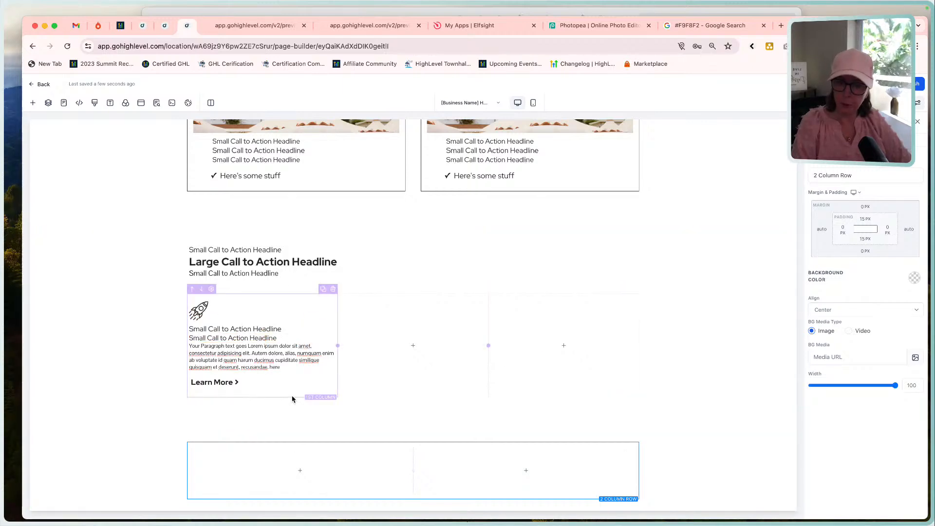
{"action": "left_click", "coordinate": [527, 13]}
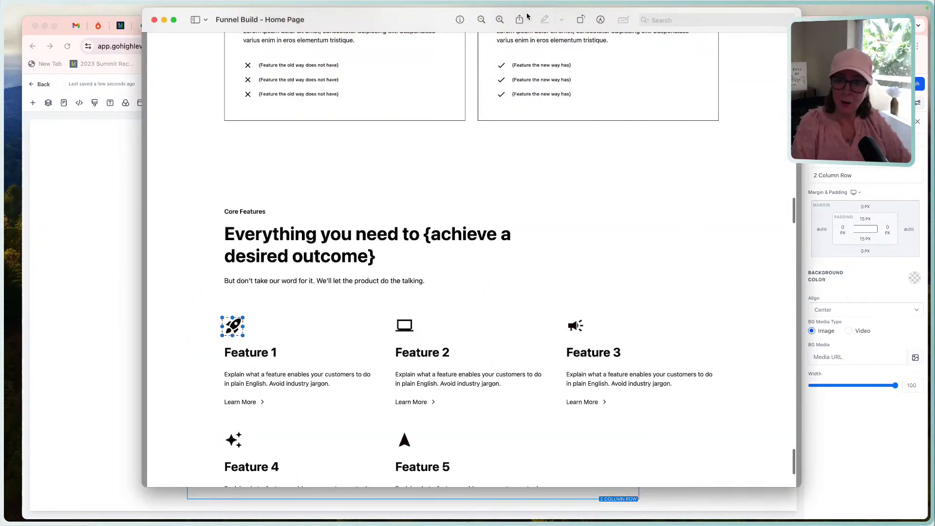
{"action": "scroll", "coordinate": [492, 345], "scroll_direction": "down", "scroll_amount": 5}
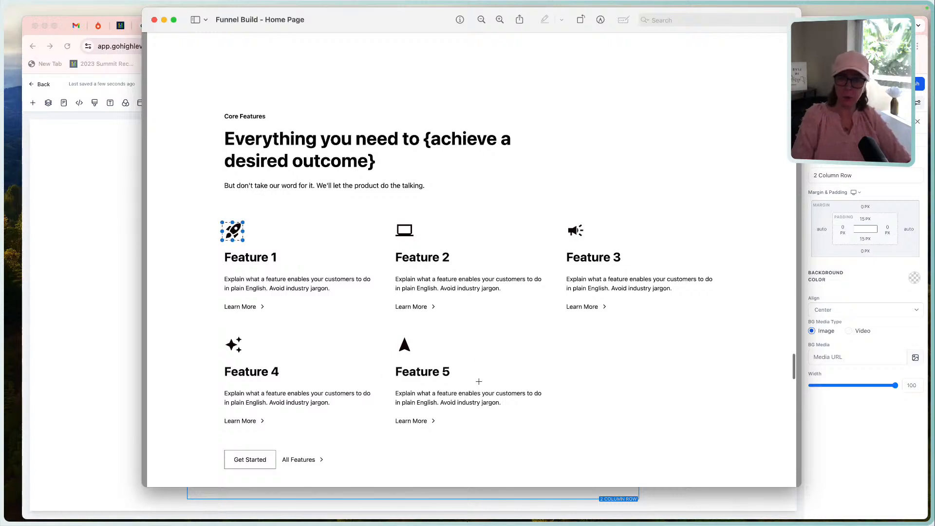
{"action": "left_click", "coordinate": [88, 330]}
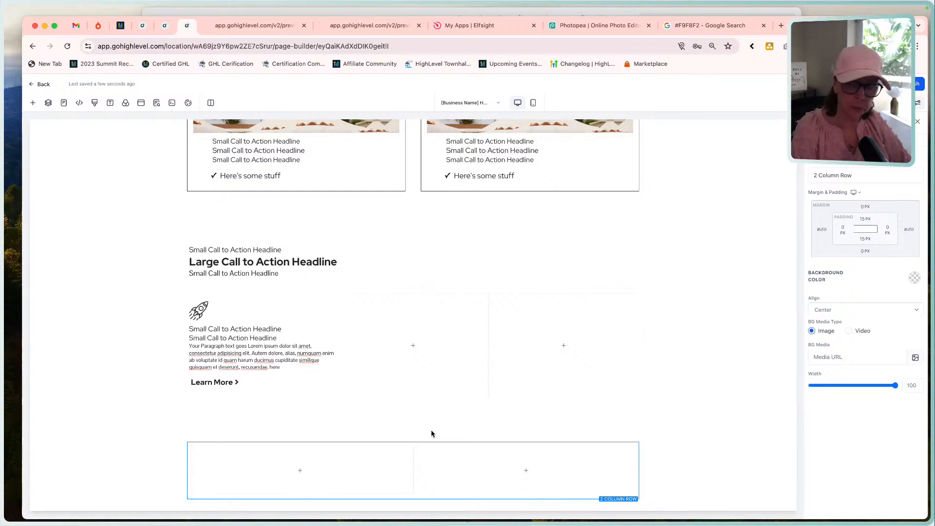
{"action": "mouse_move", "coordinate": [517, 393]}
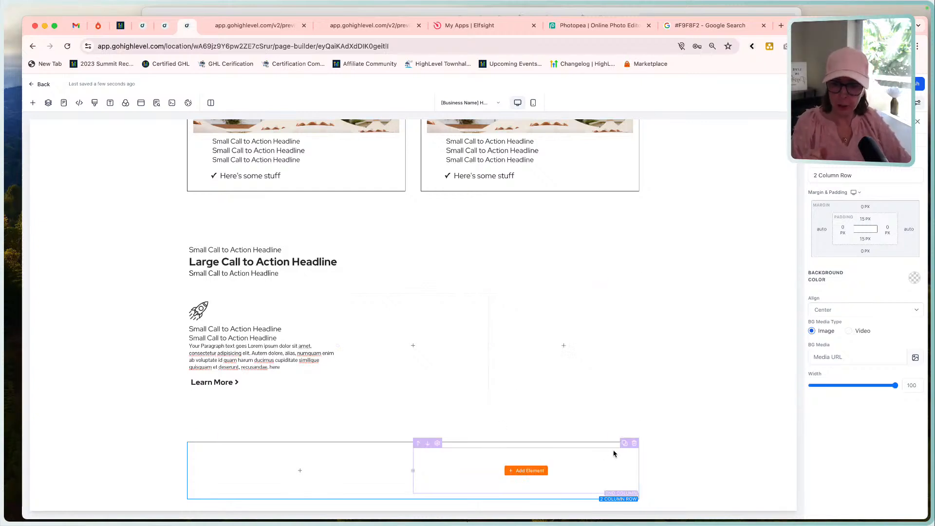
{"action": "mouse_move", "coordinate": [633, 440]}
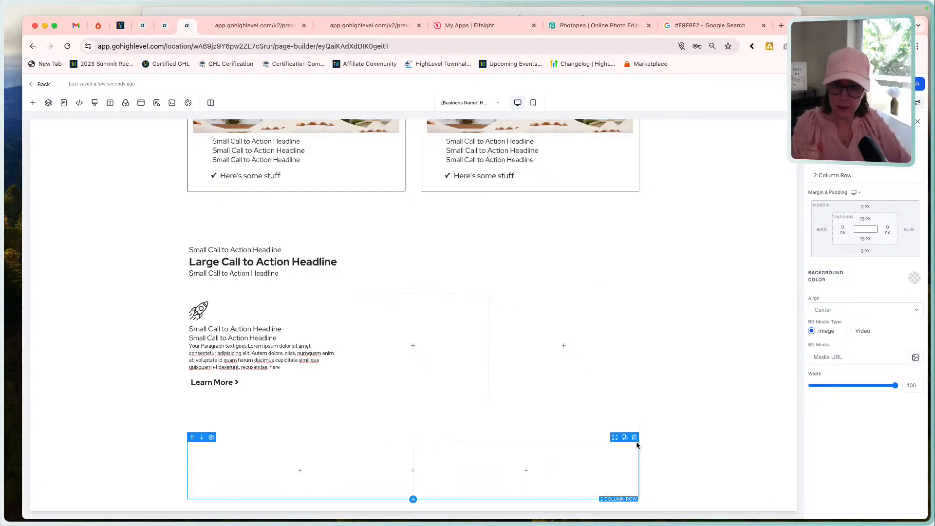
{"action": "left_click", "coordinate": [634, 438]}
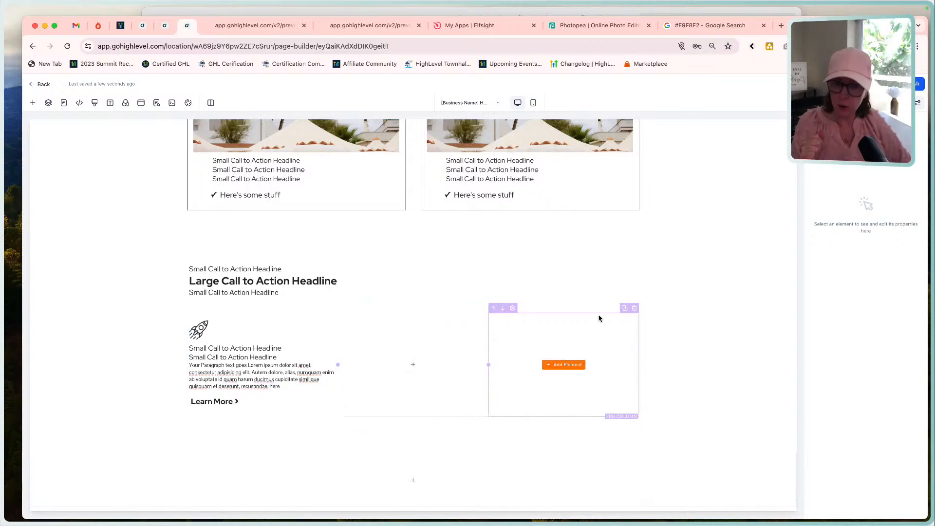
Duplicate the three-column row containing the rocket icon feature so the copy sits directly beneath the original.
{"action": "left_click", "coordinate": [625, 303]}
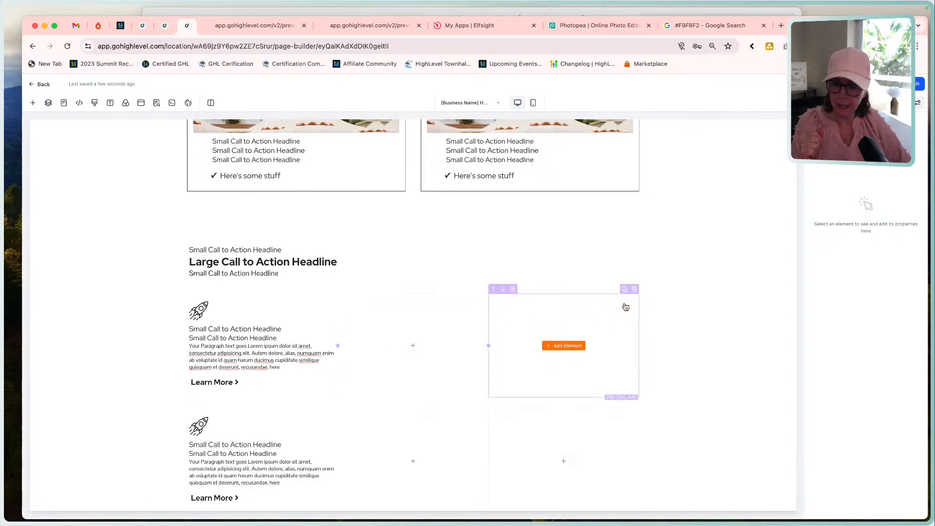
{"action": "scroll", "coordinate": [585, 412], "scroll_direction": "down", "scroll_amount": 3}
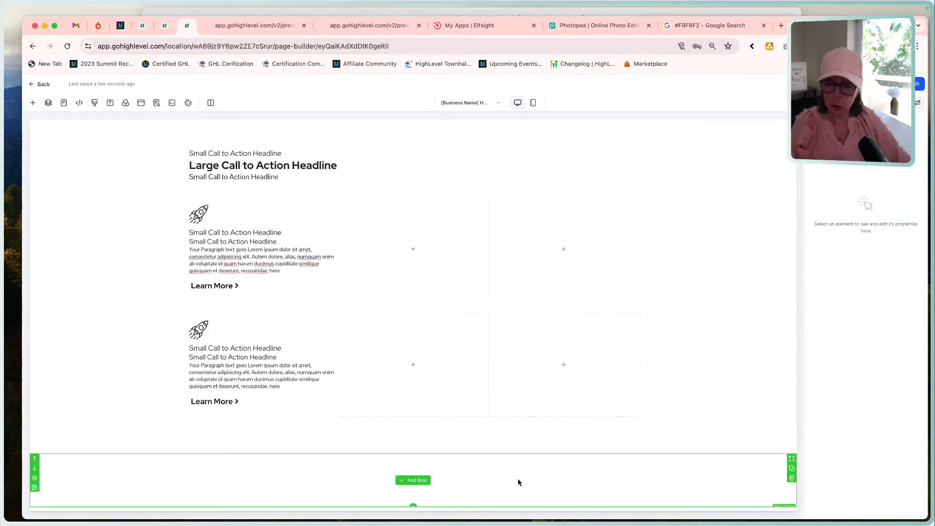
{"action": "scroll", "coordinate": [686, 320], "scroll_direction": "up", "scroll_amount": 1}
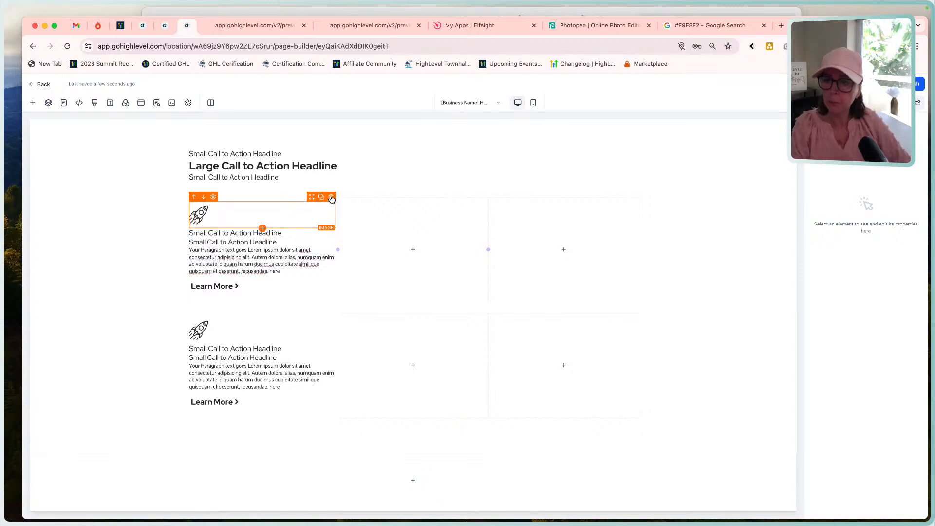
Duplicate the first row's feature column twice and delete its empty columns, leaving three rocket feature columns.
{"action": "left_click", "coordinate": [325, 194]}
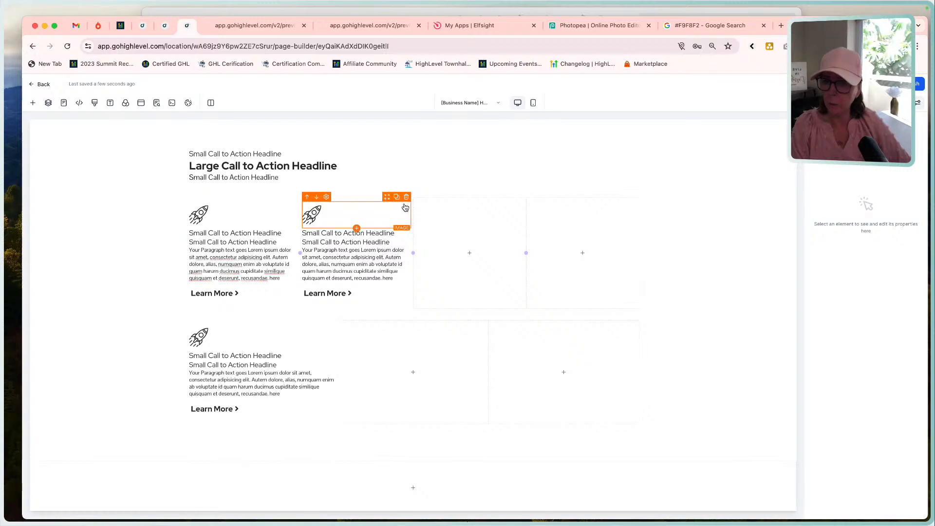
{"action": "left_click", "coordinate": [398, 194]}
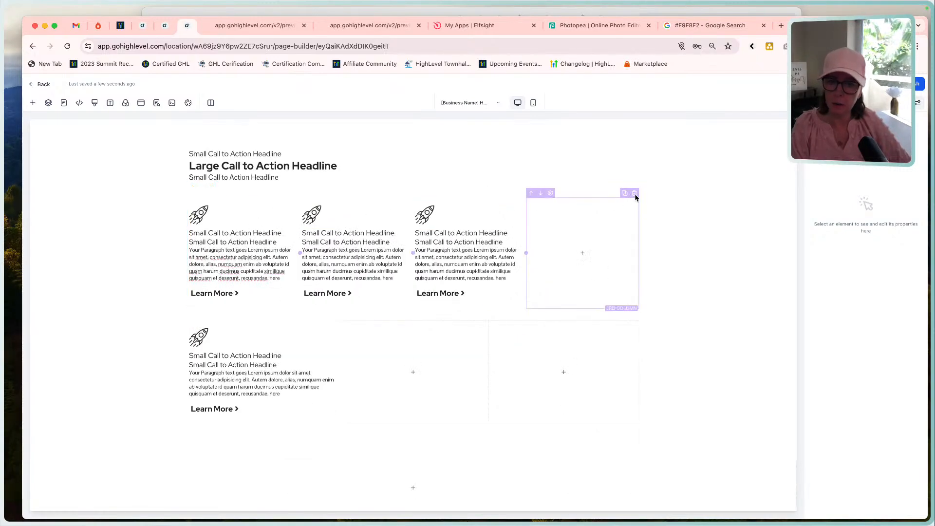
{"action": "left_click", "coordinate": [634, 193]}
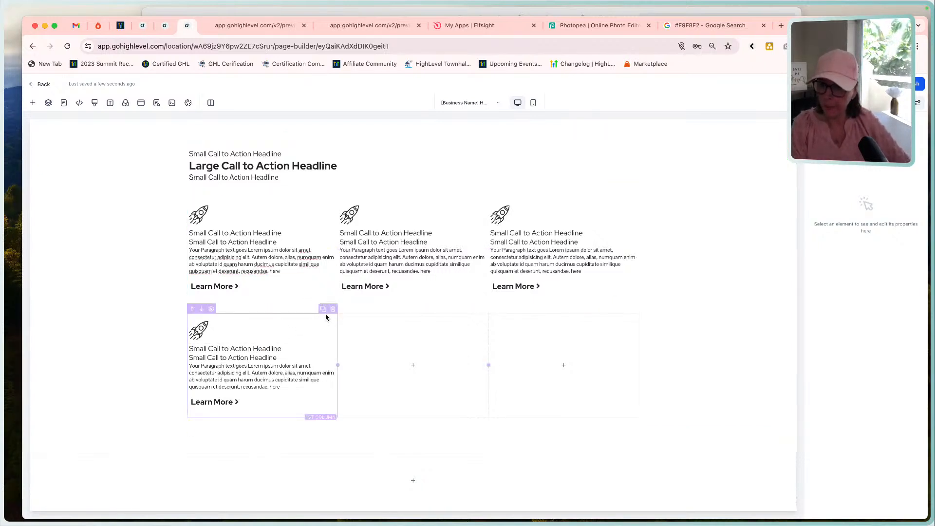
Duplicate the second row's feature column and delete the surplus columns, leaving two feature columns and one empty column.
{"action": "left_click", "coordinate": [323, 309]}
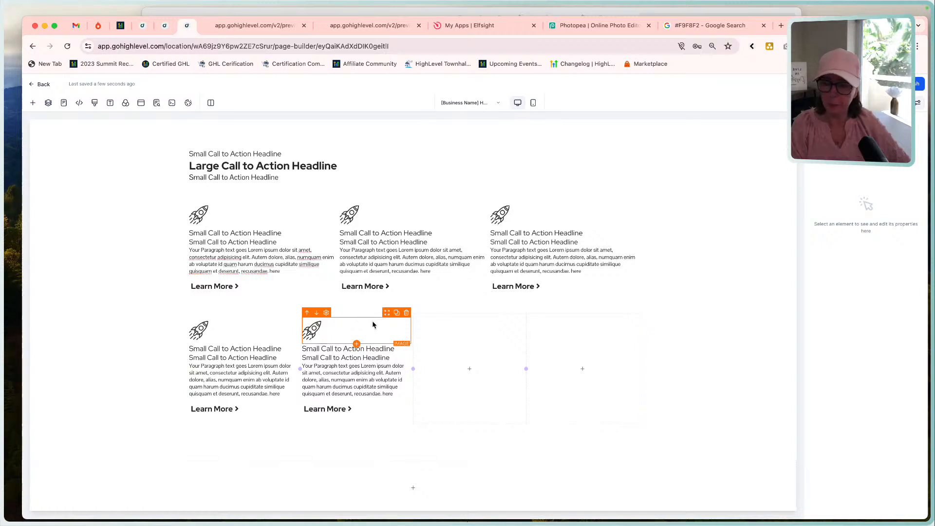
{"action": "left_click", "coordinate": [398, 310]}
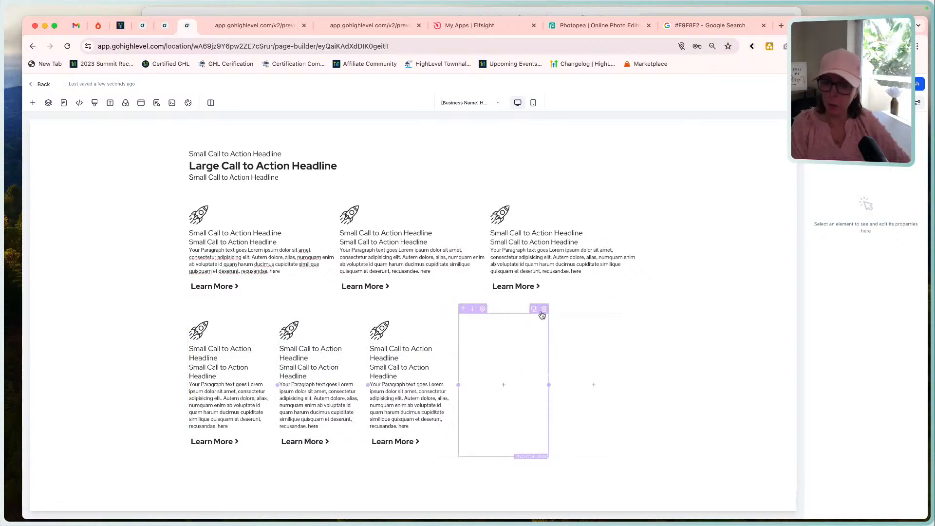
{"action": "left_click", "coordinate": [543, 310]}
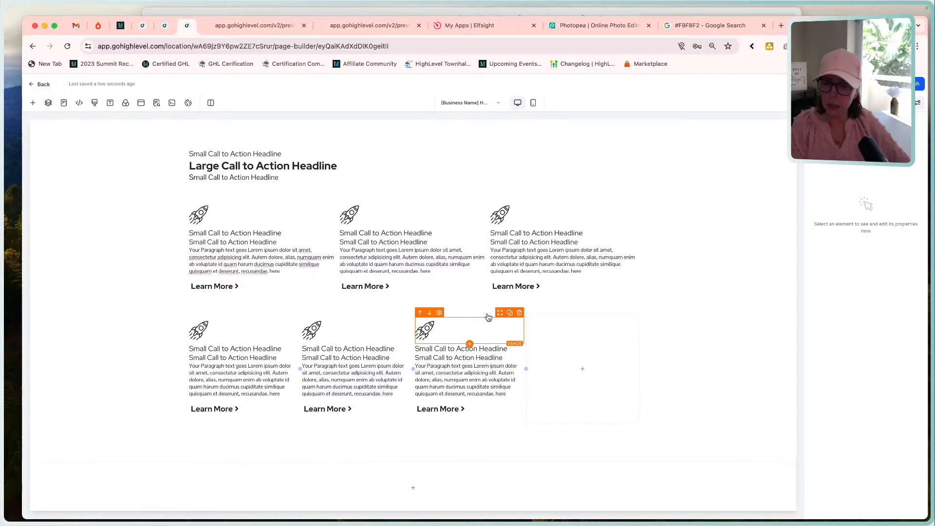
{"action": "left_click", "coordinate": [520, 309]}
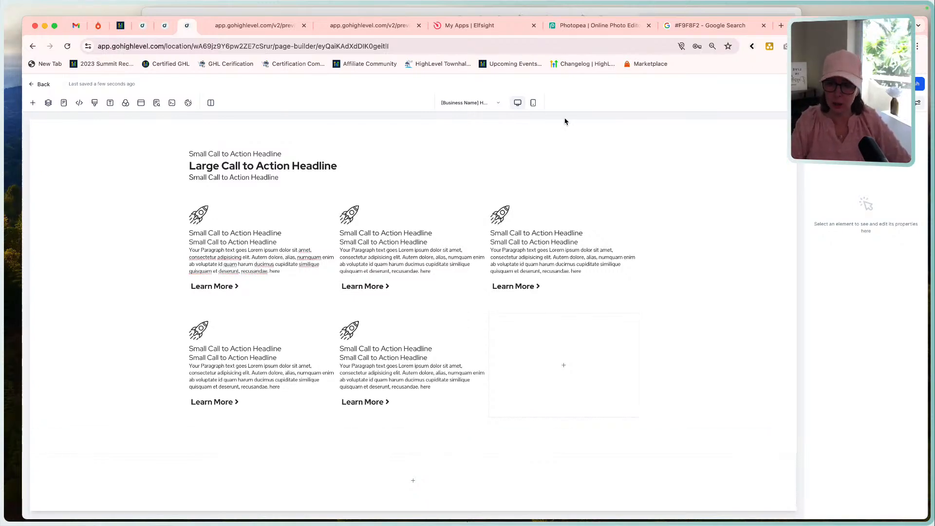
Check the Home Page reference, then insert a two-column row below the second feature row with a button in its first column.
{"action": "left_click", "coordinate": [507, 10]}
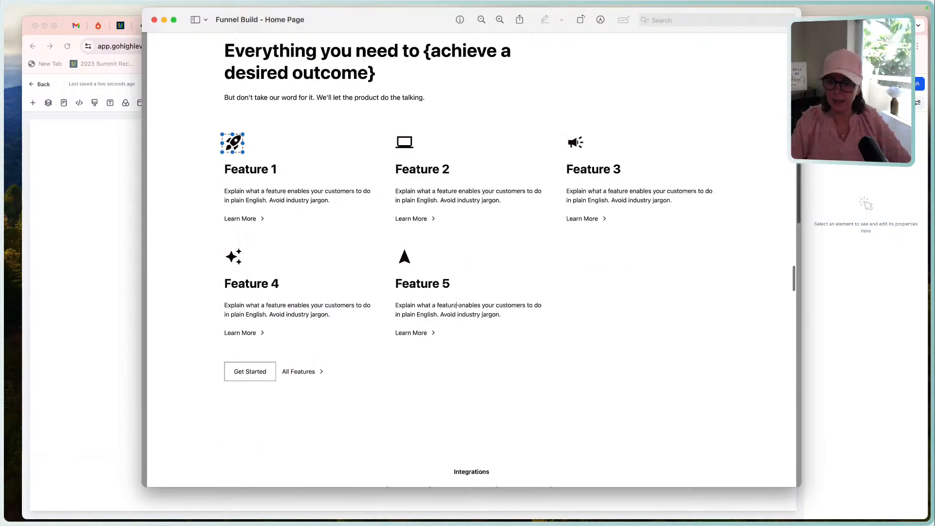
{"action": "scroll", "coordinate": [239, 341], "scroll_direction": "down", "scroll_amount": 2}
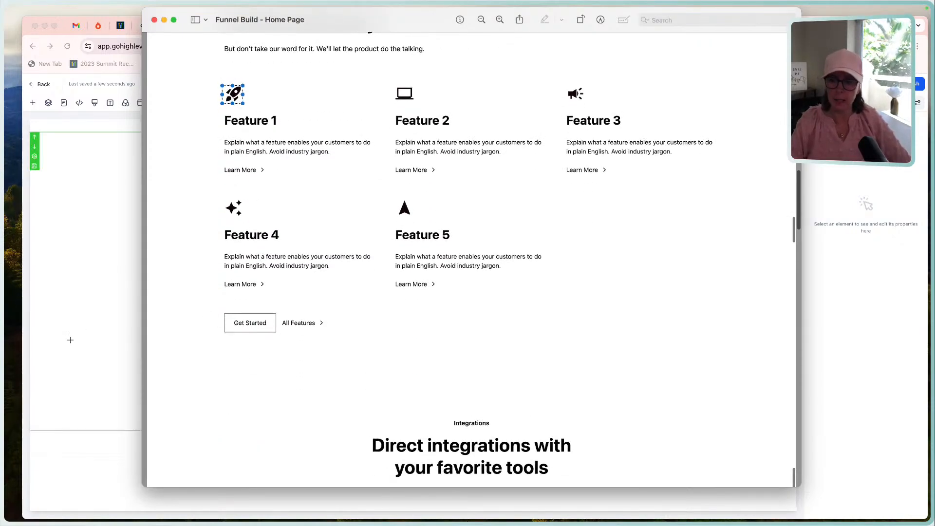
{"action": "left_click", "coordinate": [72, 340]}
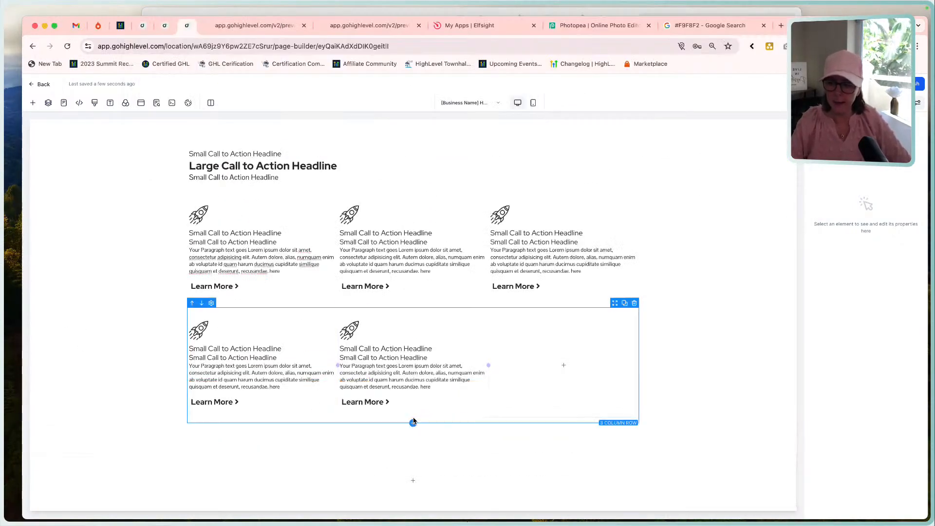
{"action": "left_click", "coordinate": [413, 424]}
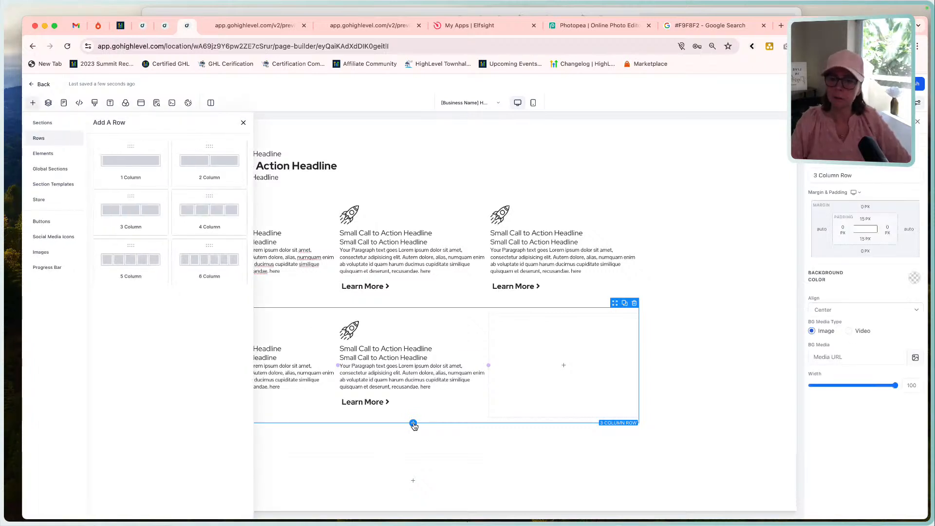
{"action": "left_click", "coordinate": [207, 173]}
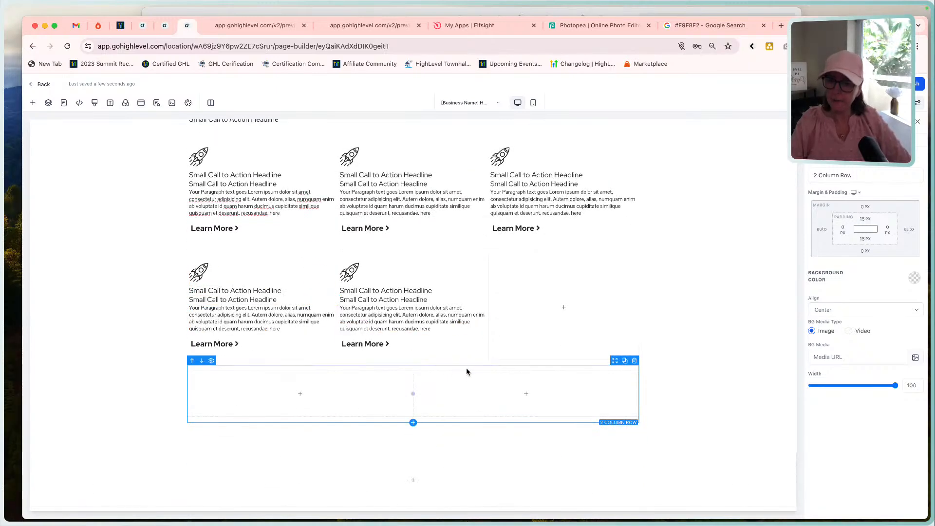
{"action": "left_click", "coordinate": [299, 394]}
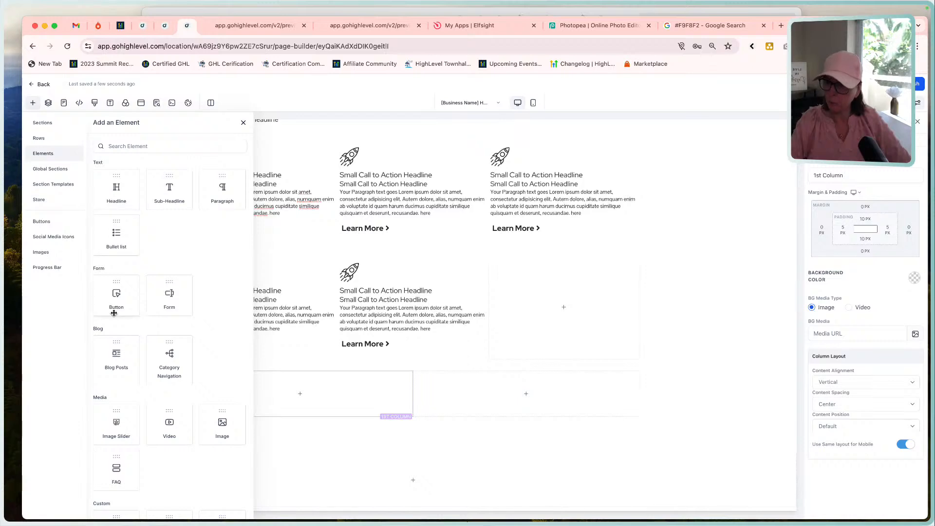
{"action": "left_click_drag", "start_coordinate": [112, 301], "coordinate": [300, 394]}
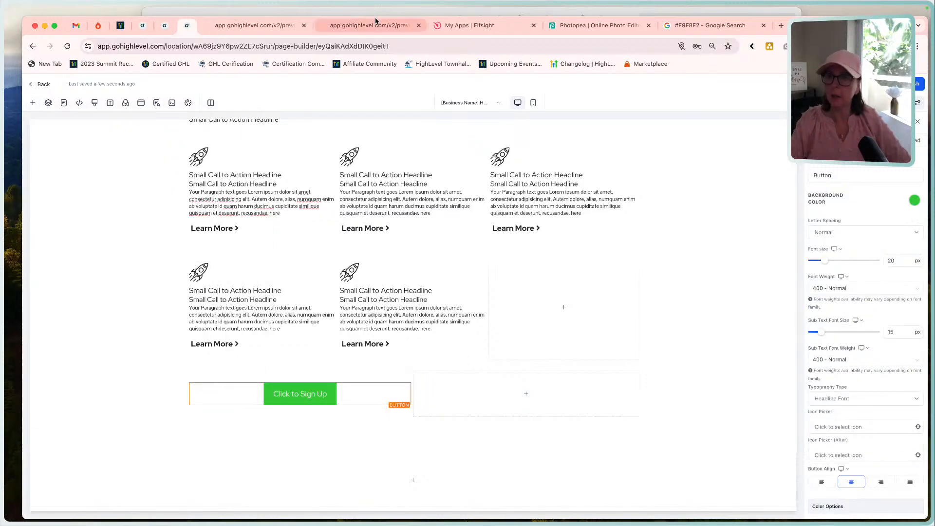
Check the reference's button pair, and place a copy of the fifth feature's Learn More button in the new row's second column.
{"action": "left_click", "coordinate": [382, 10]}
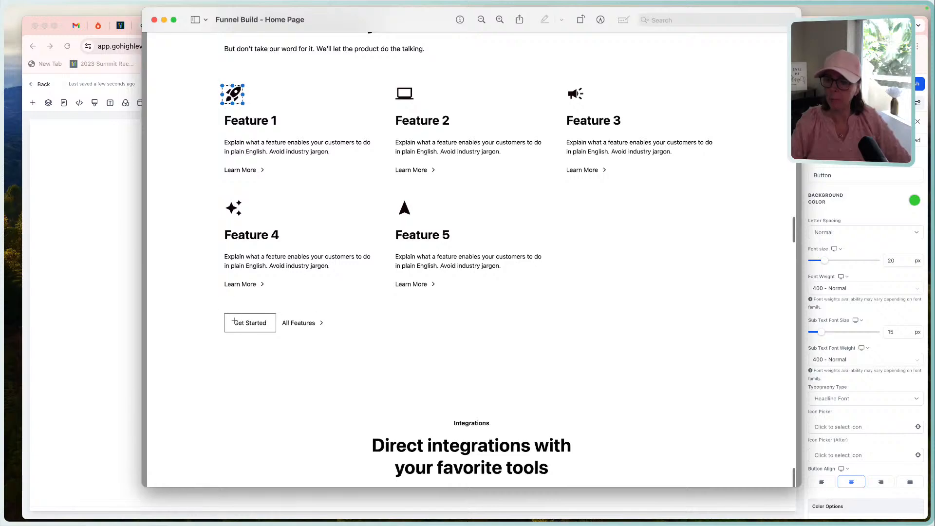
{"action": "left_click", "coordinate": [84, 314]}
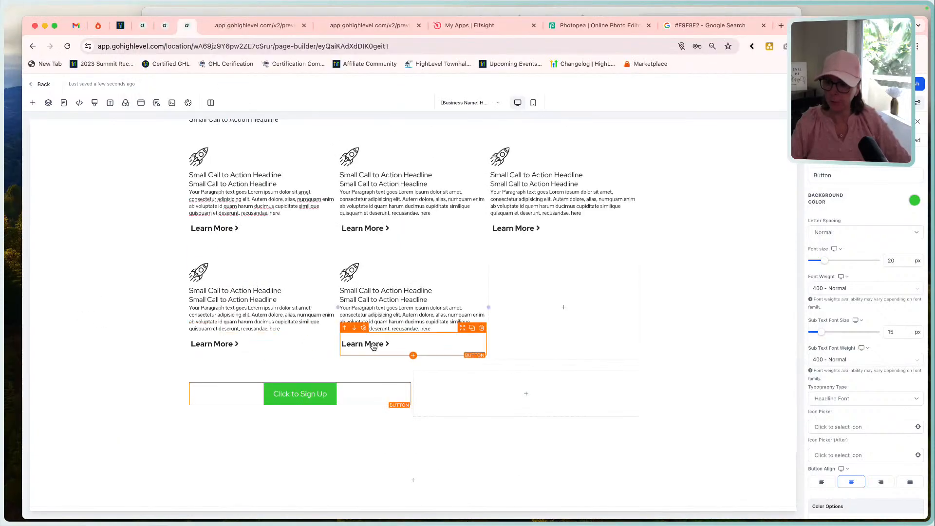
{"action": "left_click", "coordinate": [472, 328]}
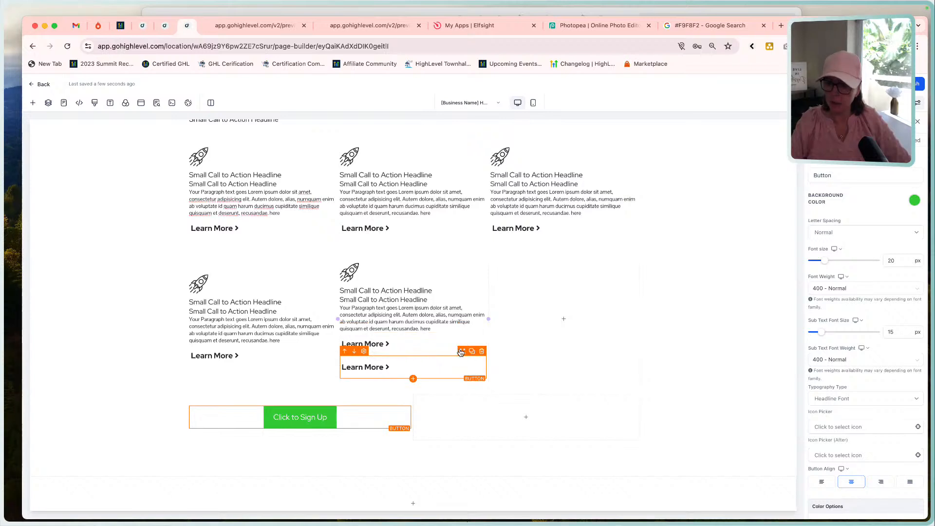
{"action": "left_click_drag", "start_coordinate": [461, 352], "coordinate": [466, 403]}
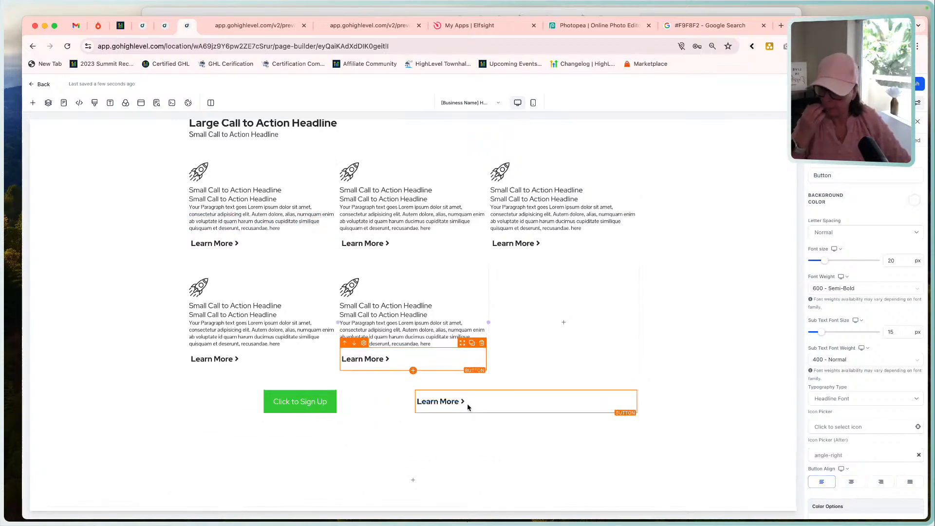
Set the width of the two-column button row to 45.
{"action": "left_click", "coordinate": [531, 385]}
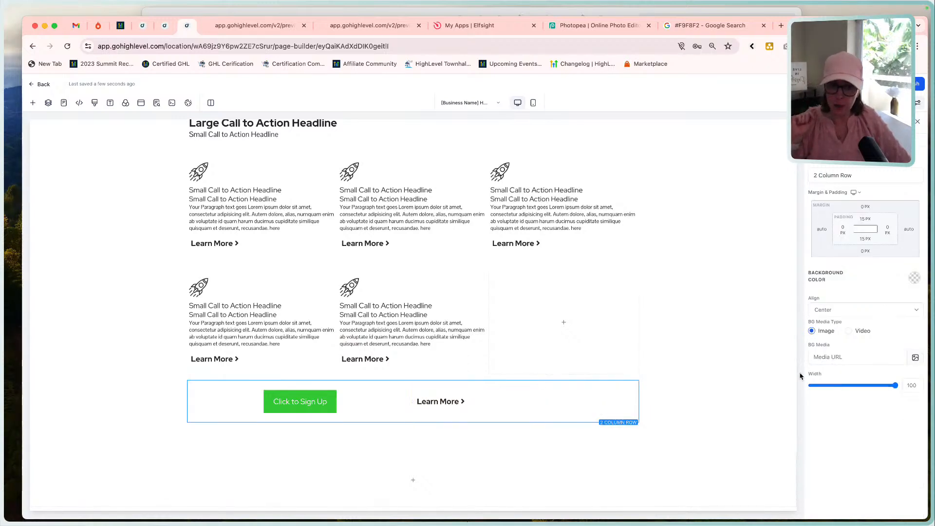
{"action": "left_click_drag", "start_coordinate": [897, 389], "coordinate": [830, 390]}
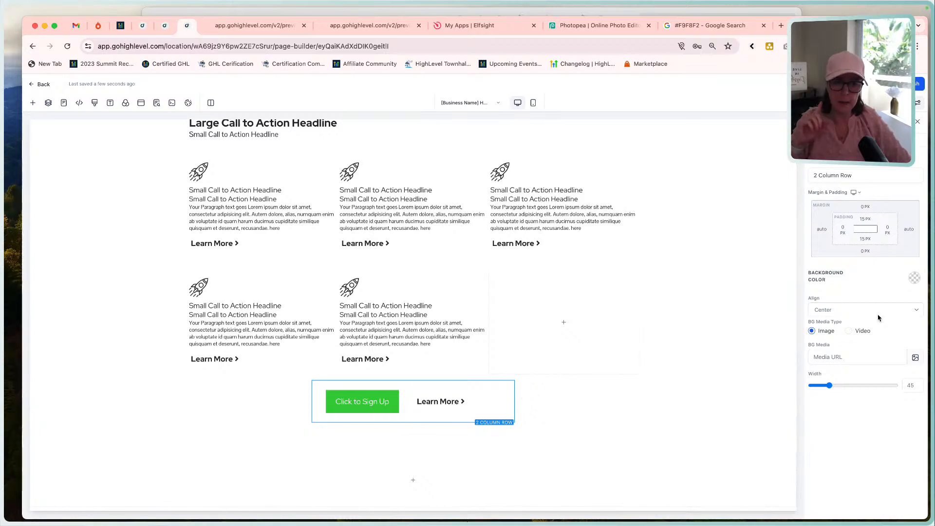
{"action": "left_click", "coordinate": [894, 139]}
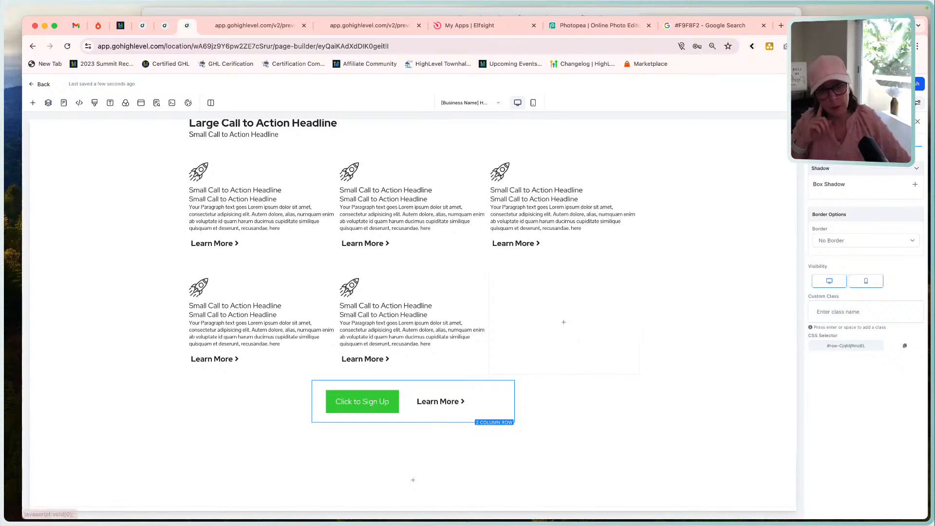
{"action": "left_click", "coordinate": [837, 140]}
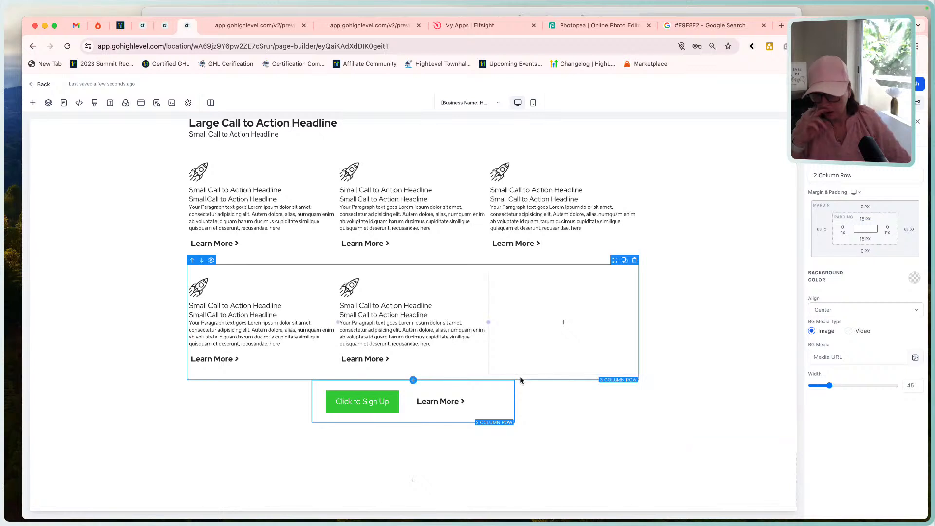
{"action": "left_click", "coordinate": [535, 463]}
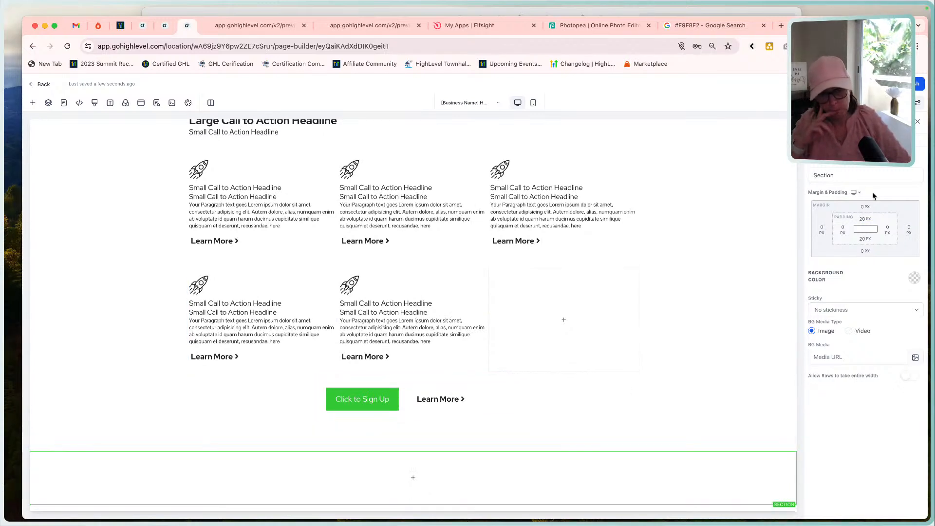
Look through the page's version history without restoring a version, and check the existing sections back in the editor.
{"action": "left_click", "coordinate": [893, 140]}
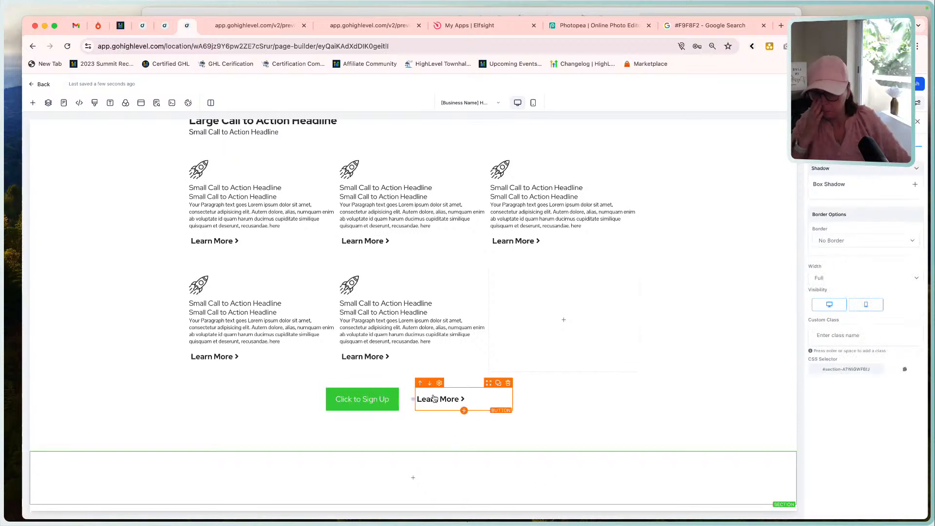
{"action": "left_click", "coordinate": [384, 386]}
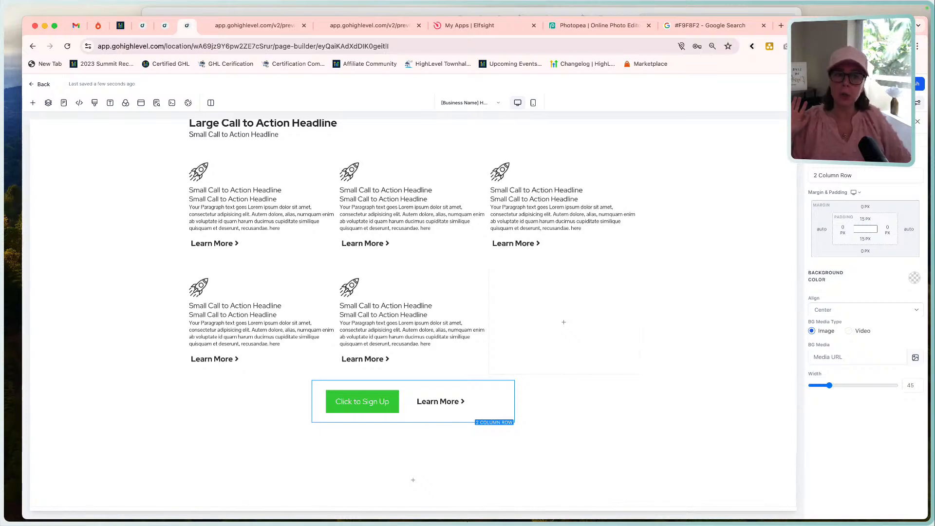
{"action": "left_click", "coordinate": [846, 84]}
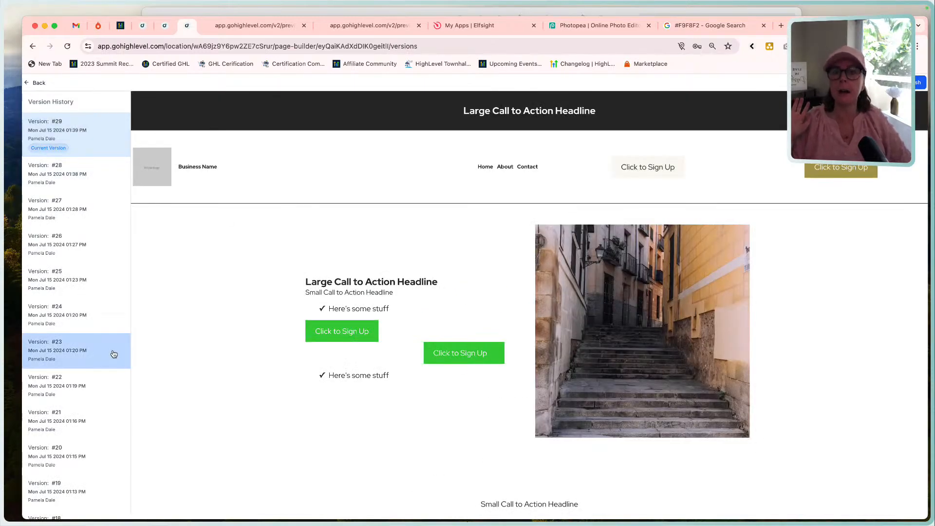
{"action": "scroll", "coordinate": [115, 370], "scroll_direction": "down", "scroll_amount": 10}
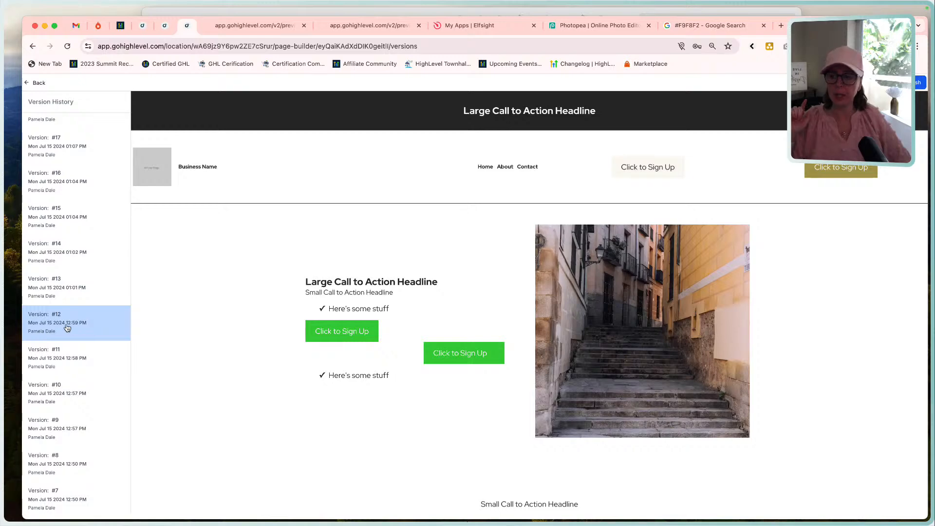
{"action": "scroll", "coordinate": [104, 323], "scroll_direction": "up", "scroll_amount": 10}
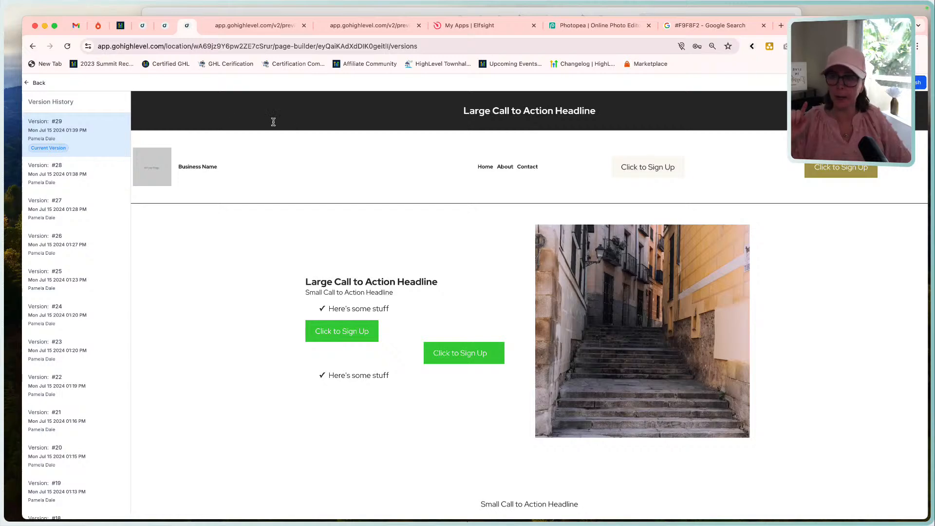
{"action": "left_click", "coordinate": [29, 82]}
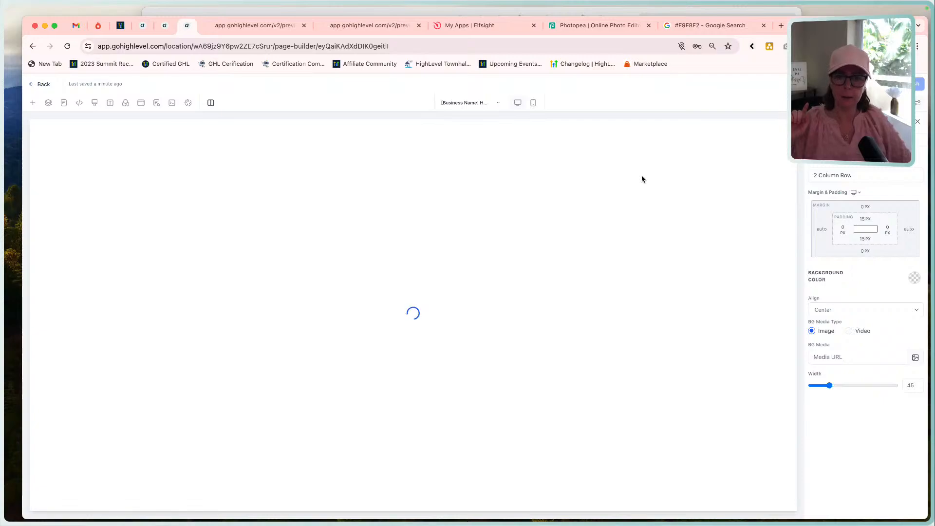
{"action": "scroll", "coordinate": [539, 349], "scroll_direction": "down", "scroll_amount": 15}
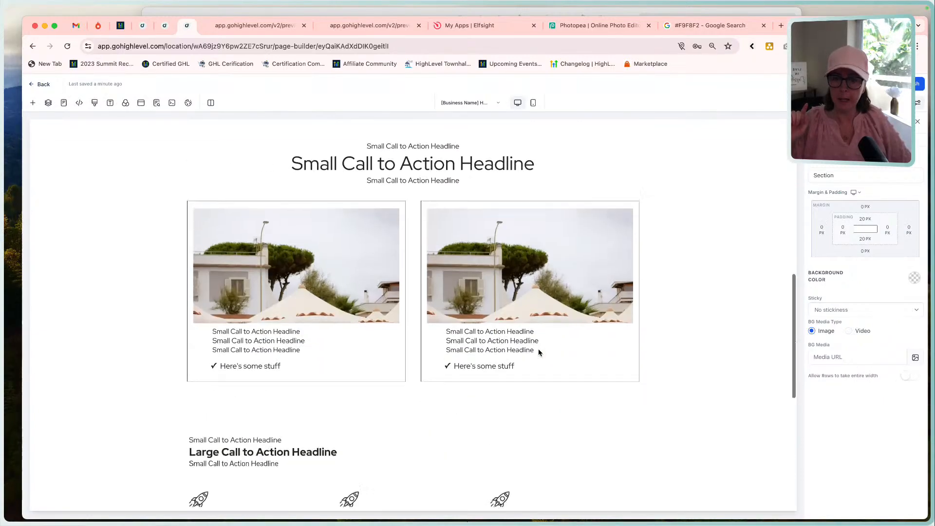
{"action": "scroll", "coordinate": [538, 350], "scroll_direction": "up", "scroll_amount": 10}
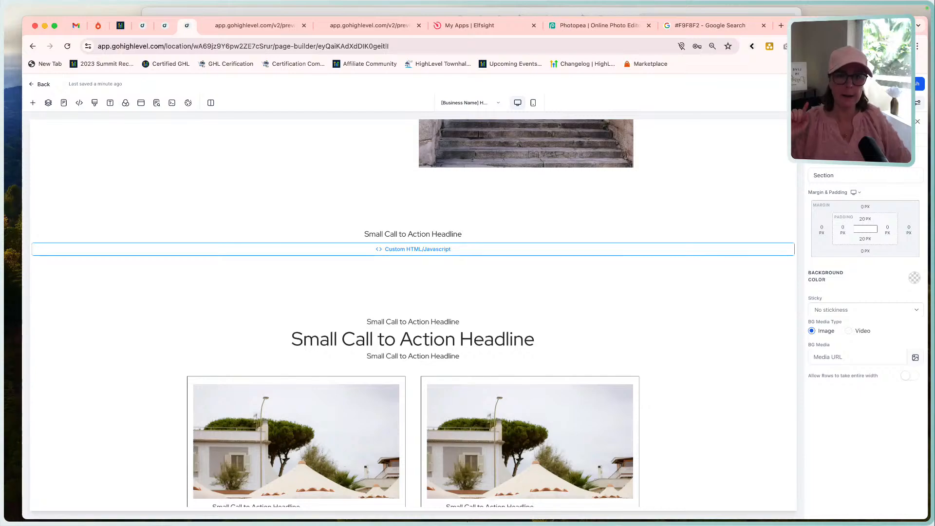
{"action": "scroll", "coordinate": [680, 374], "scroll_direction": "down", "scroll_amount": 10}
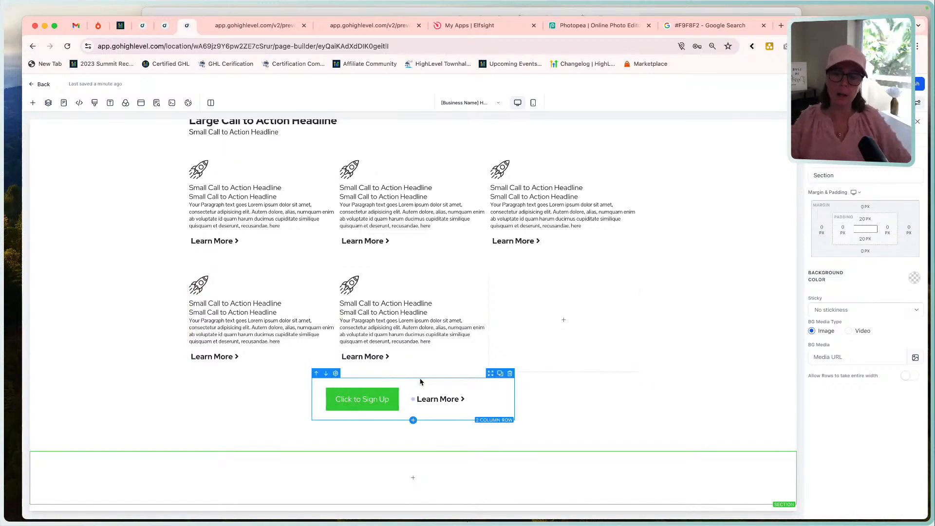
Set the two-column button row's width to 100 and narrow its first column around the Click to Sign Up button.
{"action": "left_click", "coordinate": [442, 383]}
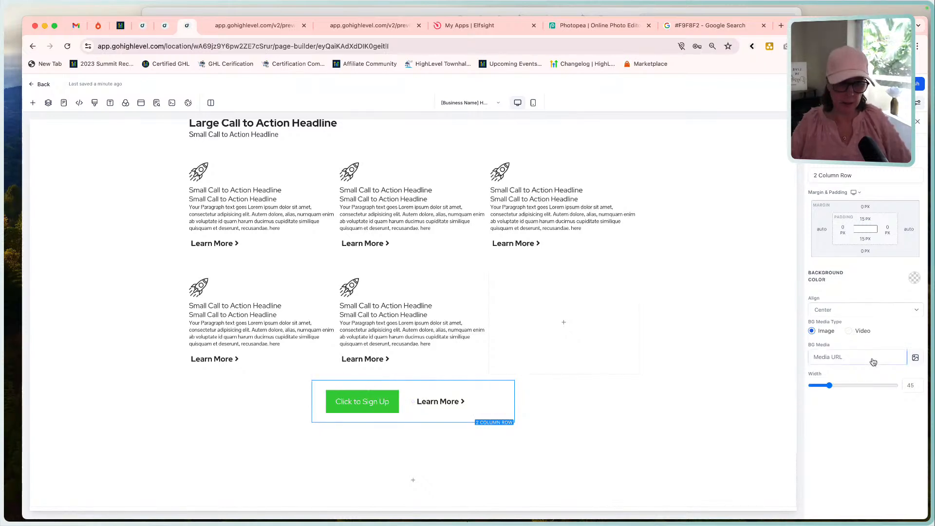
{"action": "left_click_drag", "start_coordinate": [829, 385], "coordinate": [918, 384]}
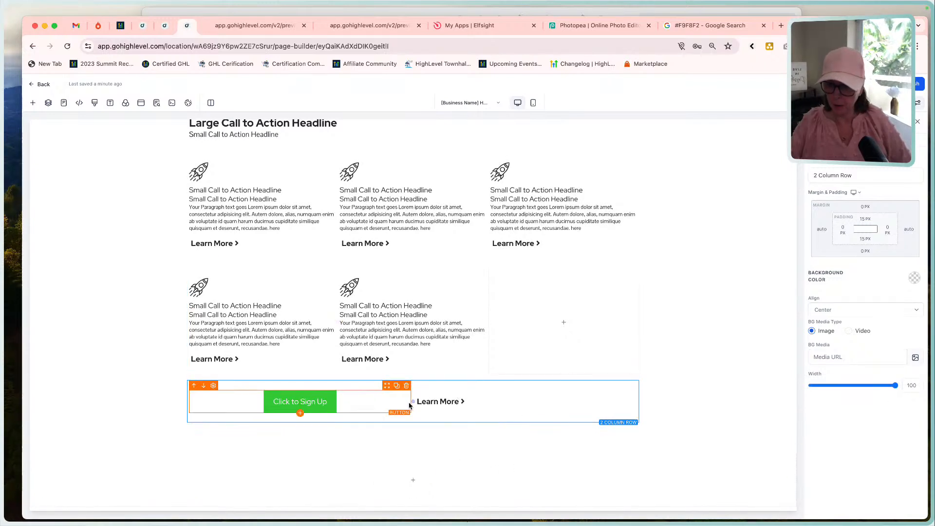
{"action": "left_click_drag", "start_coordinate": [412, 402], "coordinate": [310, 405]}
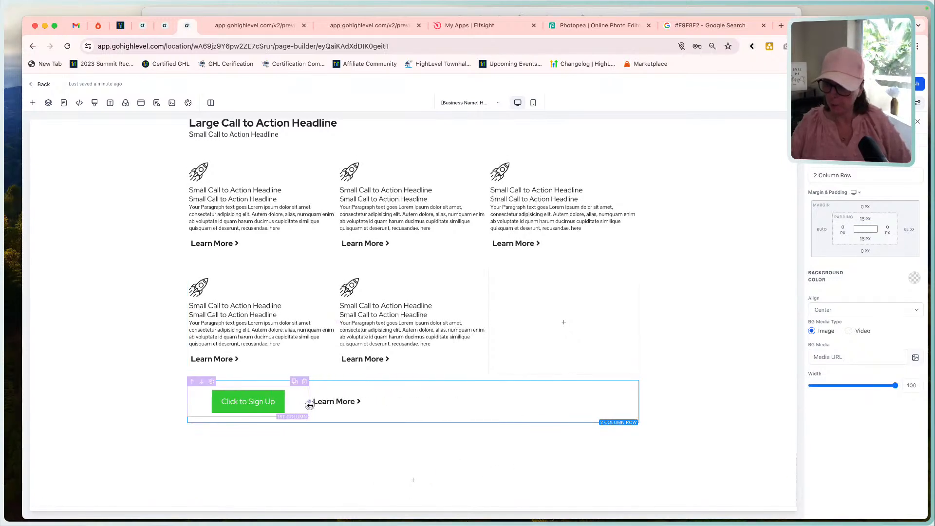
Left-align the Click to Sign Up button and narrow its column further so the Learn More button sits close beside it.
{"action": "left_click", "coordinate": [270, 405]}
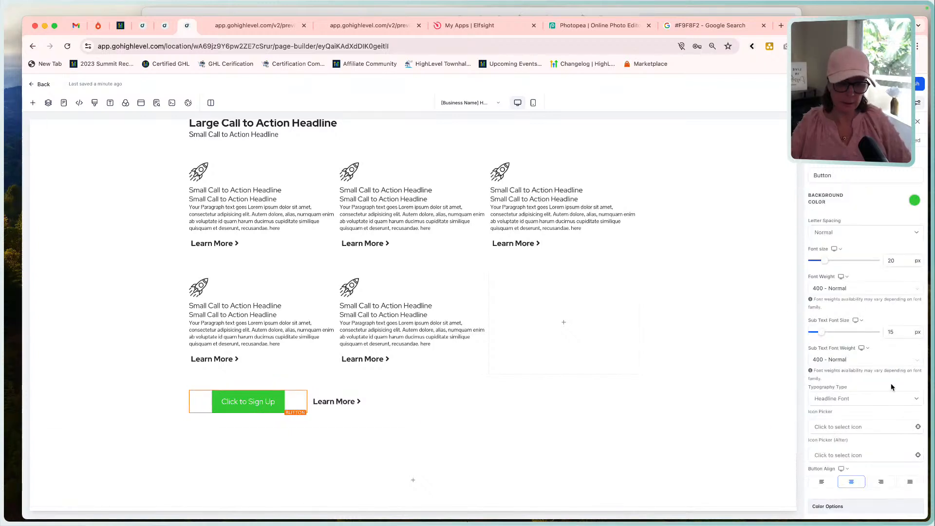
{"action": "scroll", "coordinate": [869, 441], "scroll_direction": "down", "scroll_amount": 3}
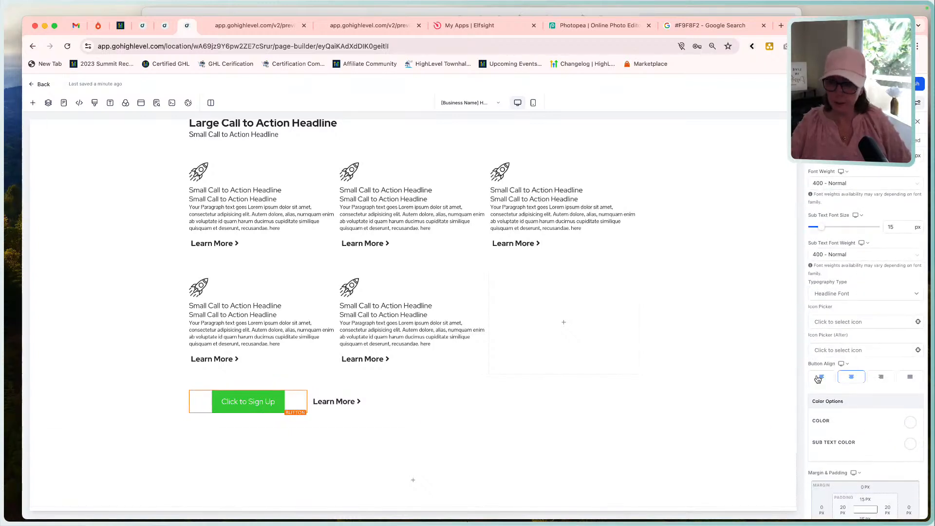
{"action": "left_click", "coordinate": [820, 377]}
{"action": "left_click", "coordinate": [343, 406]}
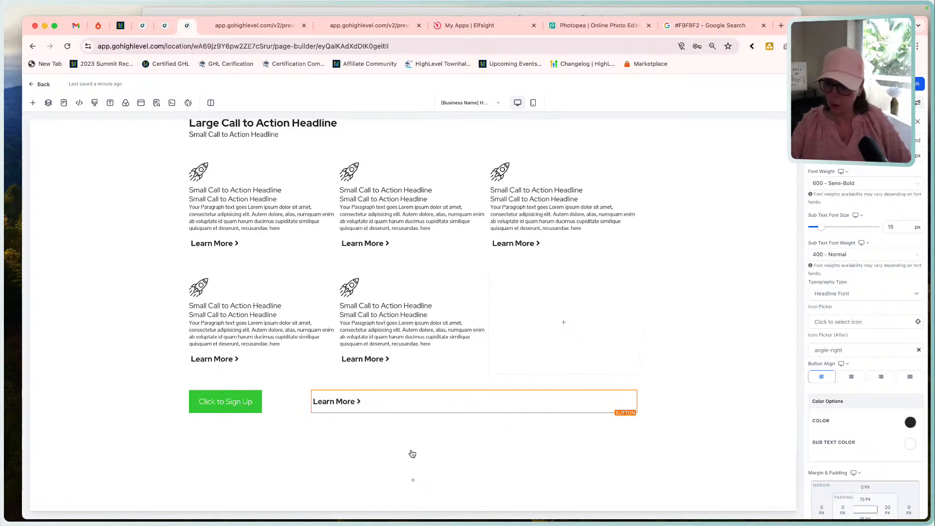
{"action": "left_click_drag", "start_coordinate": [306, 401], "coordinate": [268, 401]}
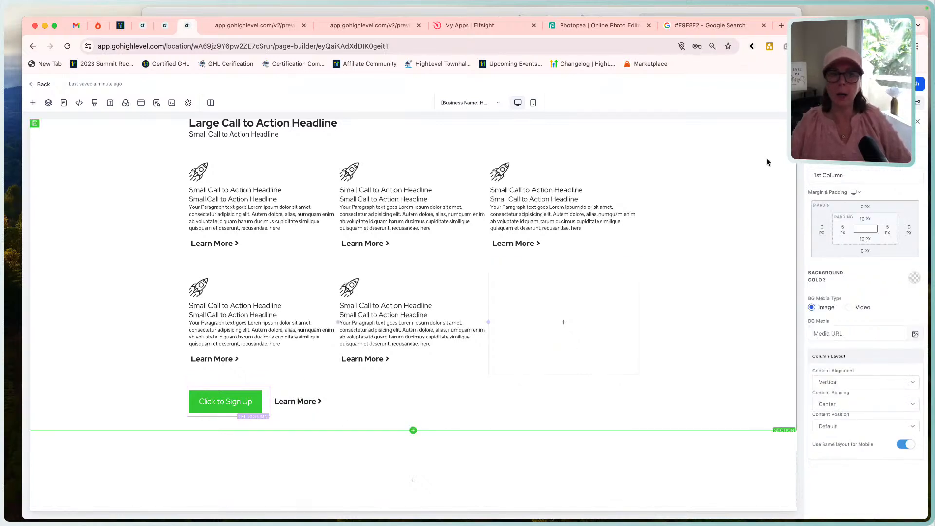
Preview the page's feature section and compare its button pair with the Home Page reference.
{"action": "left_click", "coordinate": [157, 102]}
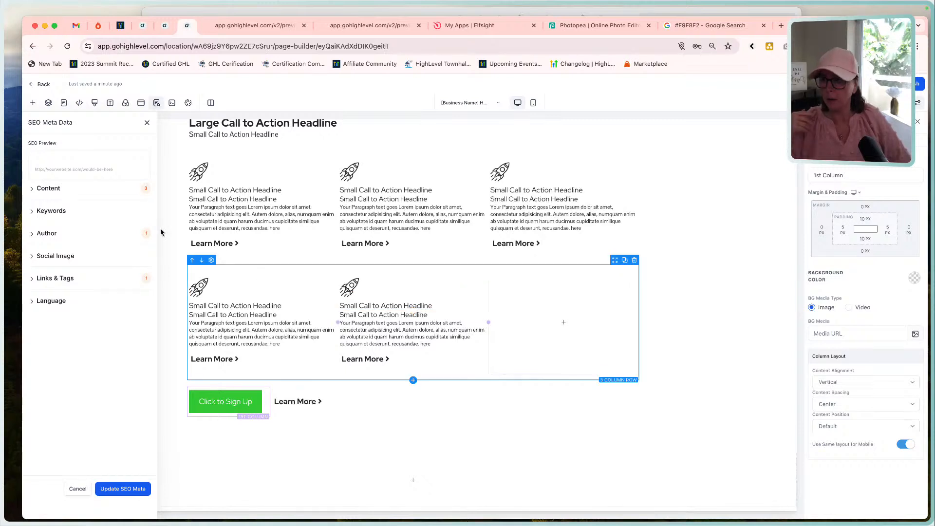
{"action": "left_click", "coordinate": [145, 125]}
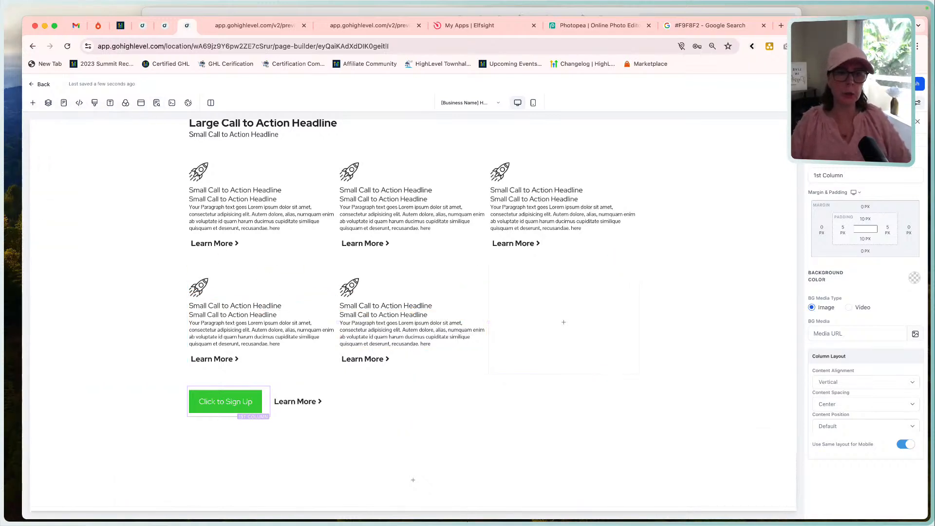
{"action": "left_click", "coordinate": [845, 84]}
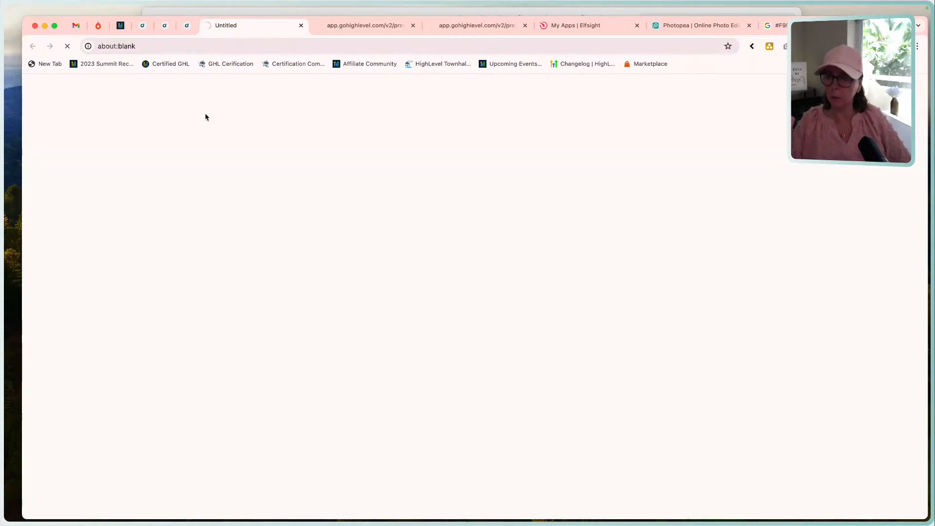
{"action": "scroll", "coordinate": [355, 378], "scroll_direction": "down", "scroll_amount": 10}
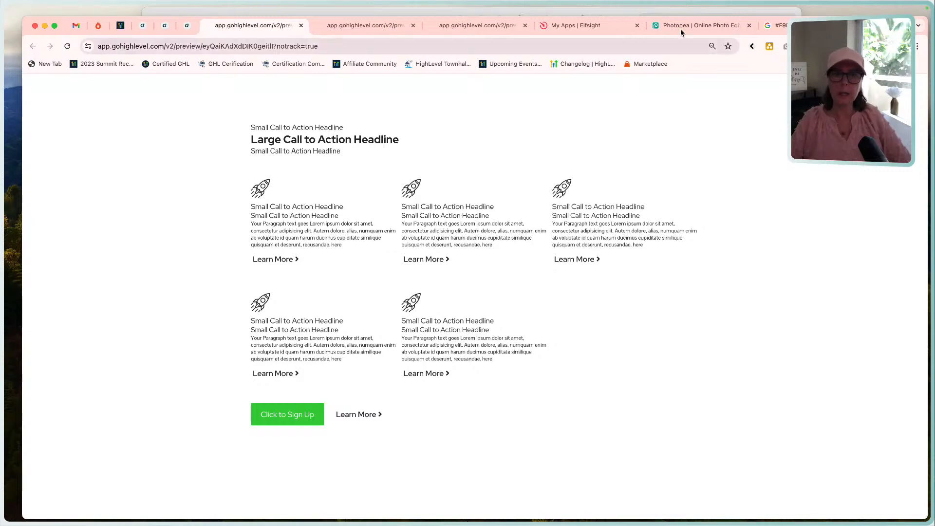
{"action": "left_click", "coordinate": [684, 11]}
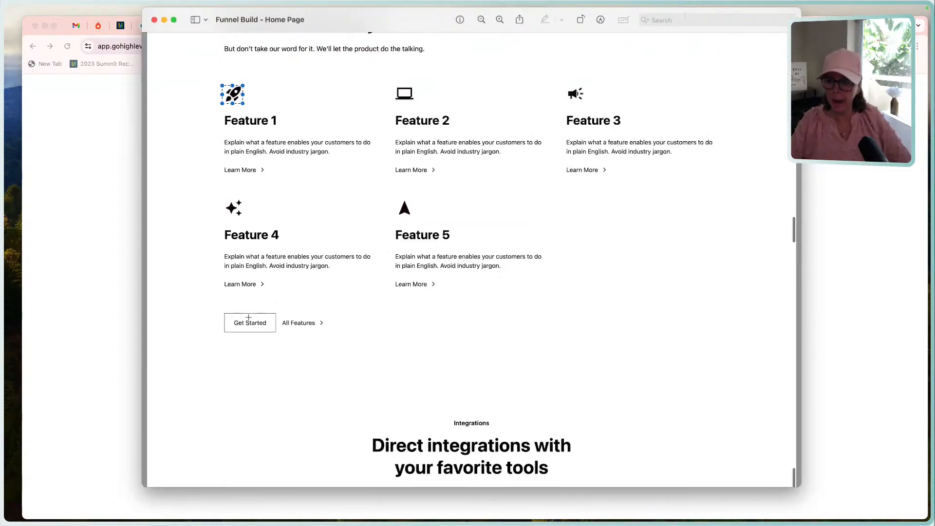
{"action": "left_click", "coordinate": [104, 363]}
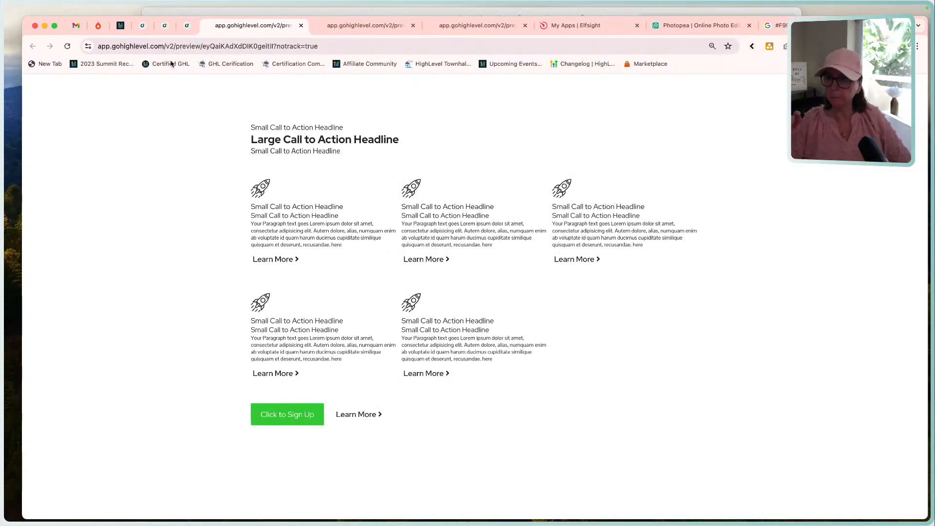
Back in the page editor, give the Click to Sign Up button an off-white background and near-black text.
{"action": "left_click", "coordinate": [187, 25]}
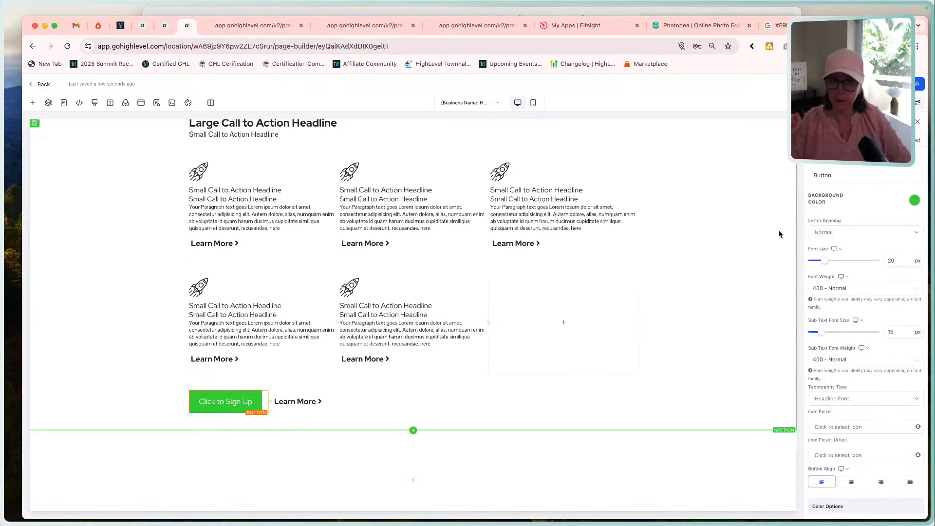
{"action": "left_click", "coordinate": [913, 200]}
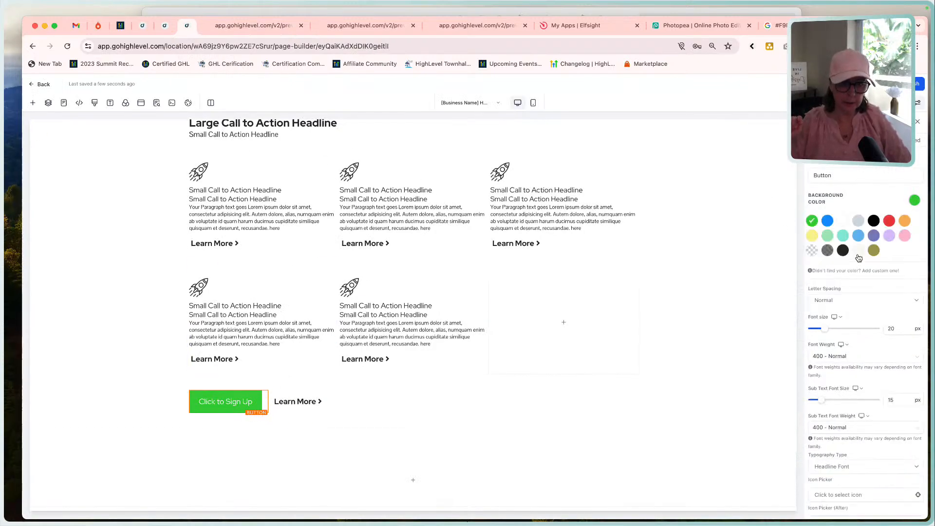
{"action": "left_click", "coordinate": [858, 251]}
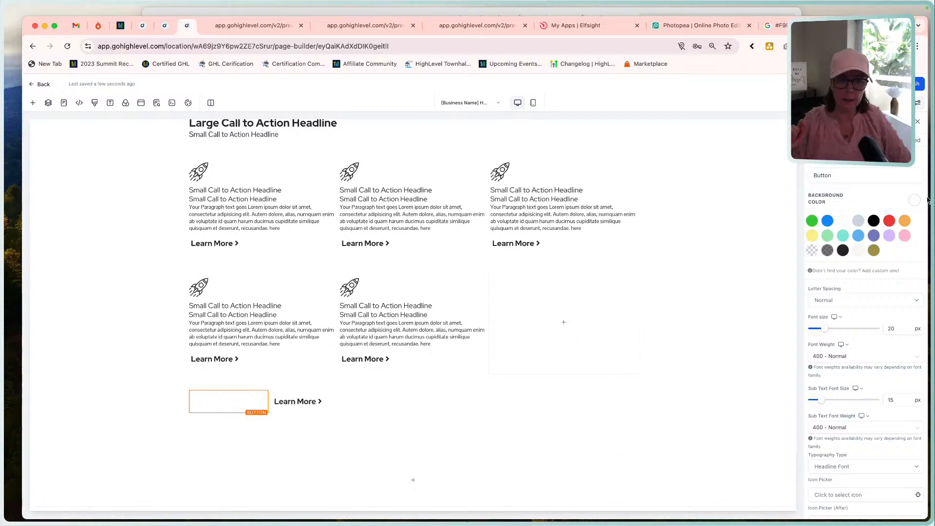
{"action": "scroll", "coordinate": [895, 340], "scroll_direction": "down", "scroll_amount": 5}
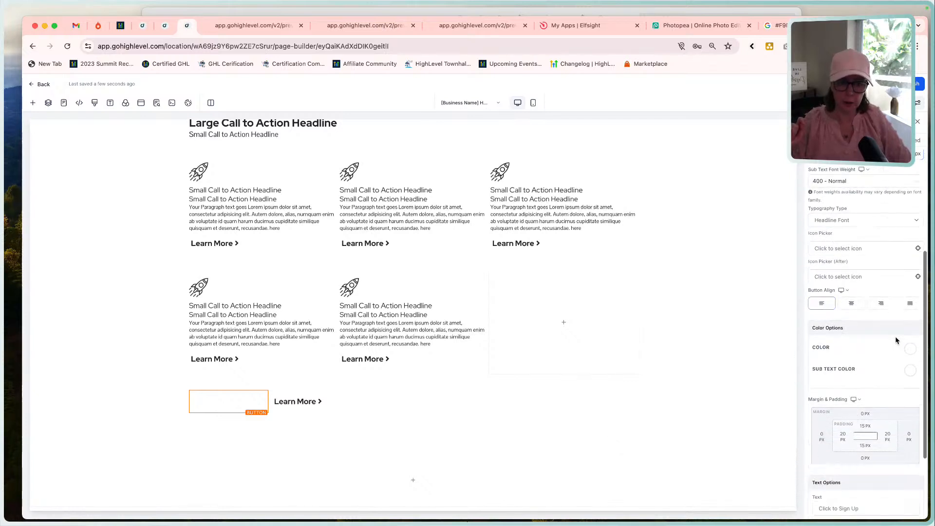
{"action": "scroll", "coordinate": [895, 339], "scroll_direction": "down", "scroll_amount": 1}
{"action": "left_click", "coordinate": [910, 294]}
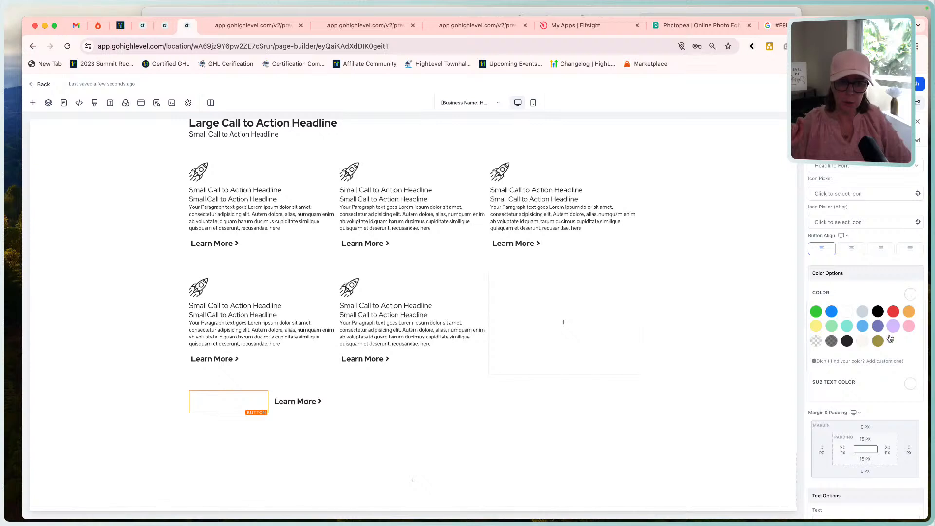
{"action": "left_click", "coordinate": [846, 341]}
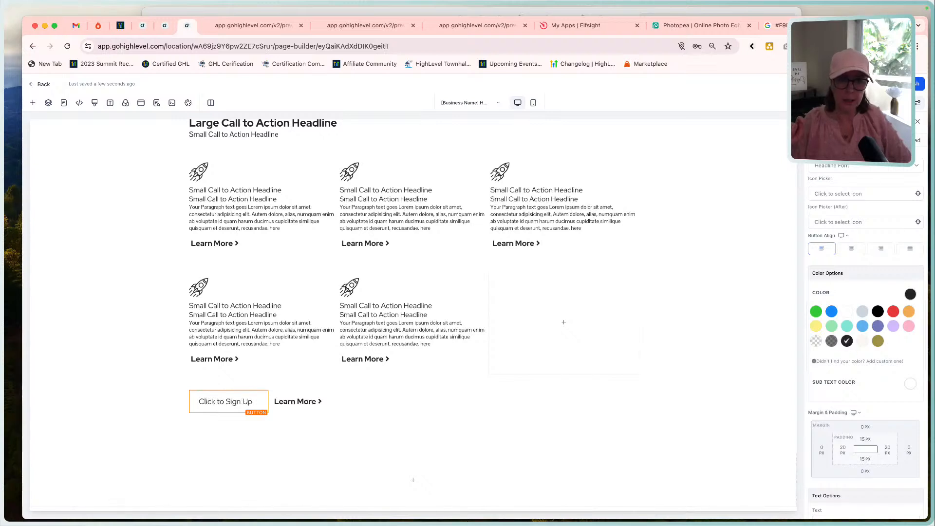
Give the Click to Sign Up button a full solid border 1px wide in near-black.
{"action": "scroll", "coordinate": [866, 190], "scroll_direction": "down", "scroll_amount": 10}
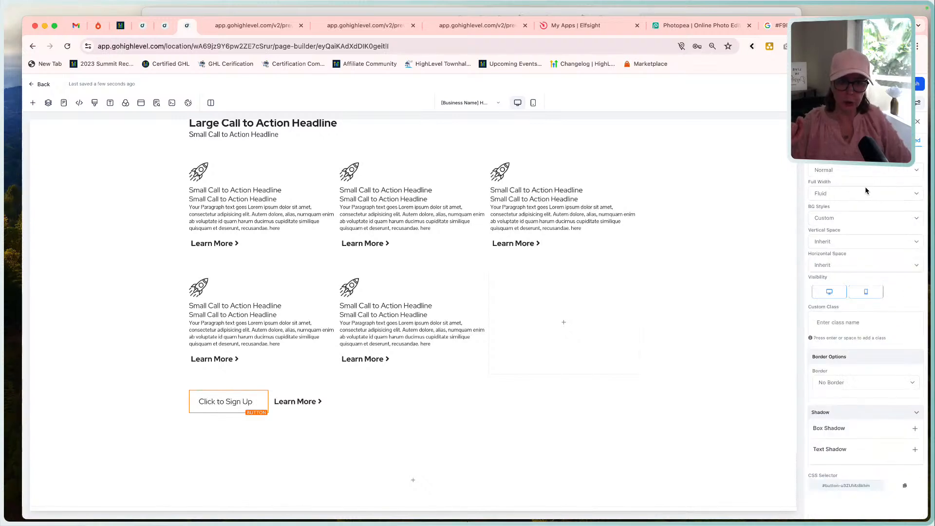
{"action": "left_click", "coordinate": [839, 382]}
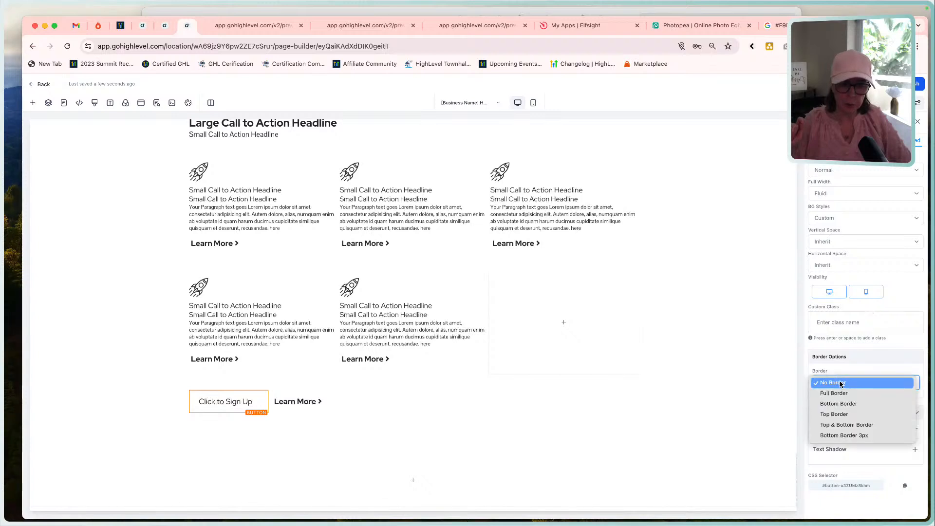
{"action": "left_click", "coordinate": [845, 393]}
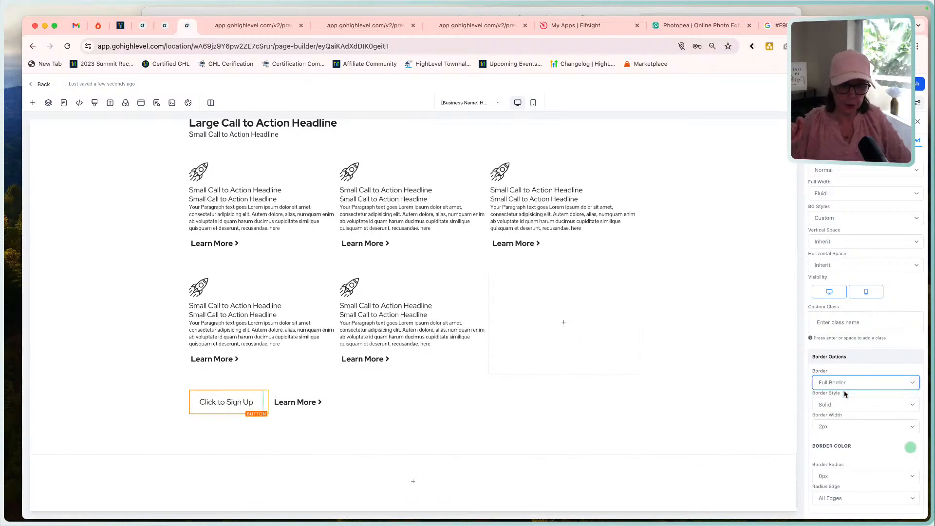
{"action": "left_click", "coordinate": [833, 426]}
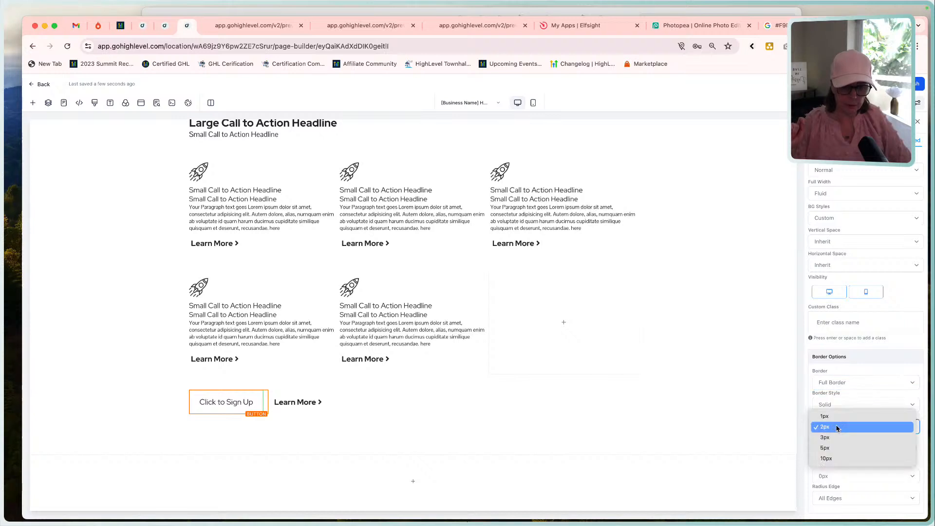
{"action": "left_click", "coordinate": [833, 417]}
{"action": "left_click", "coordinate": [909, 448]}
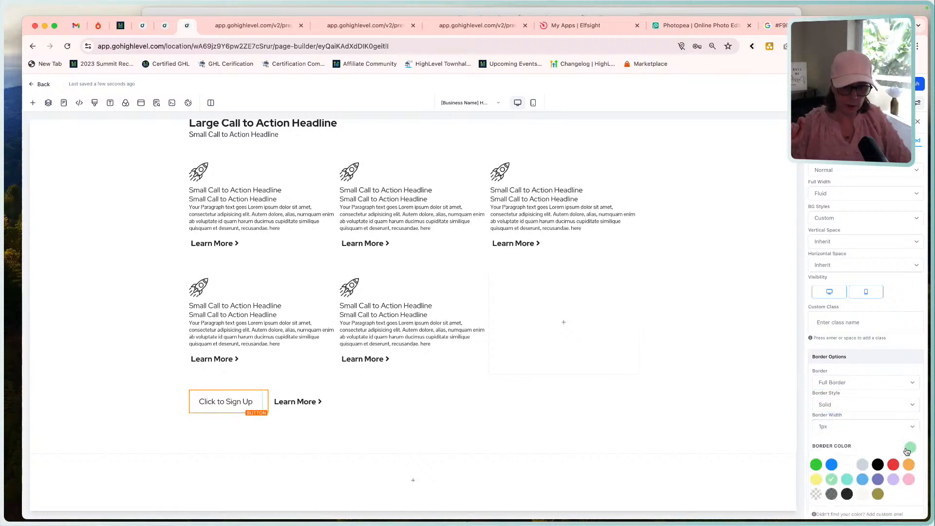
{"action": "left_click", "coordinate": [846, 494]}
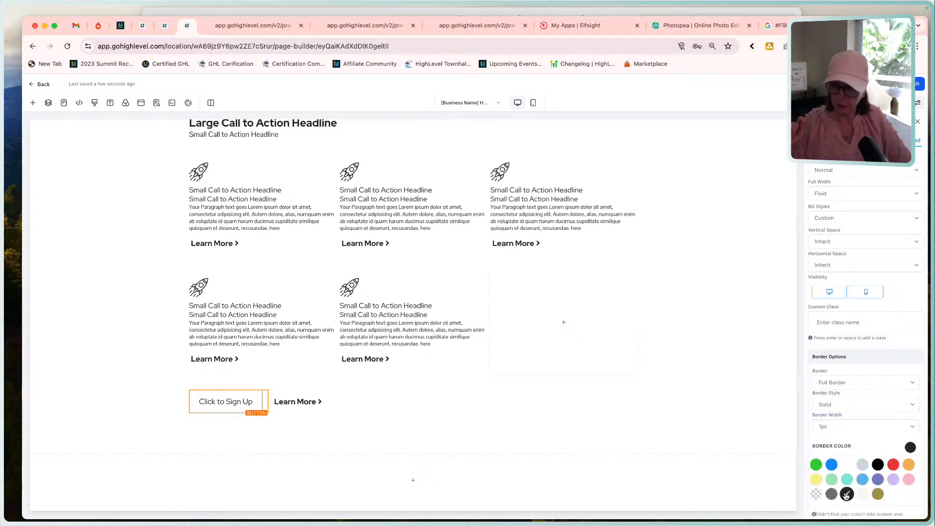
{"action": "left_click", "coordinate": [451, 223]}
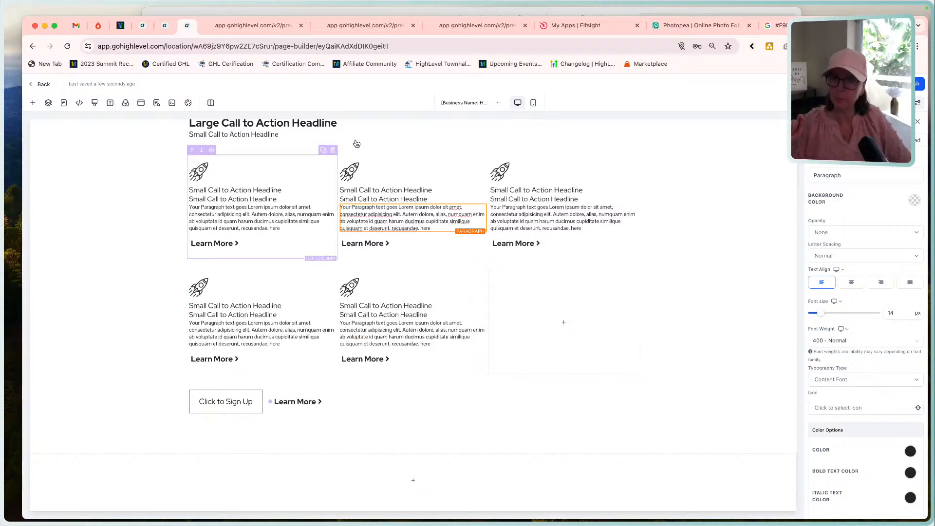
Compare the left-aligned Get Started and All Features pair with the centered Integrations button pair in the Home Page reference.
{"action": "left_click", "coordinate": [466, 13]}
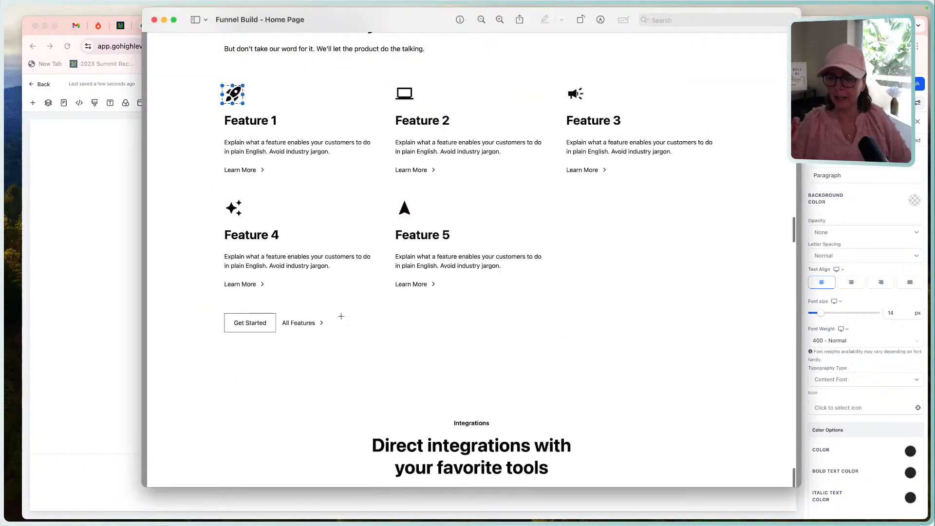
{"action": "left_click_drag", "start_coordinate": [199, 299], "coordinate": [356, 340]}
{"action": "left_click", "coordinate": [111, 355]}
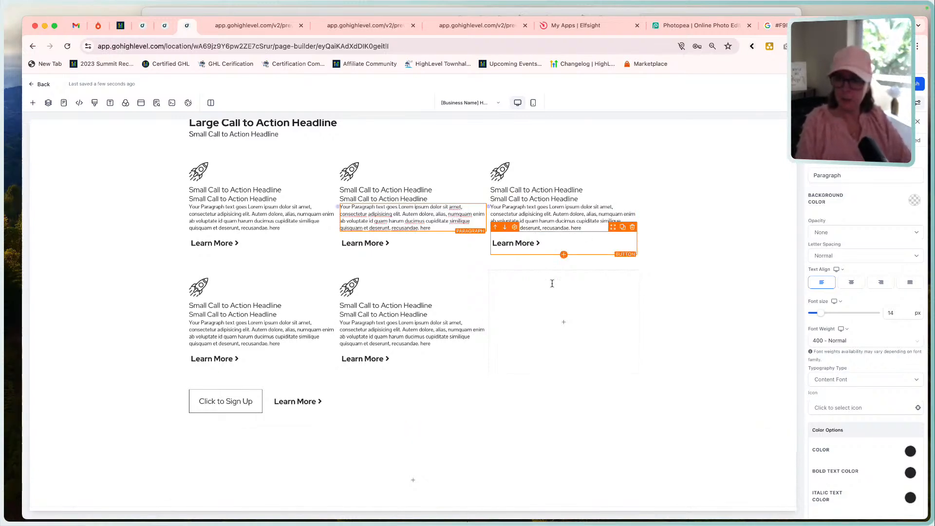
{"action": "left_click", "coordinate": [515, 12]}
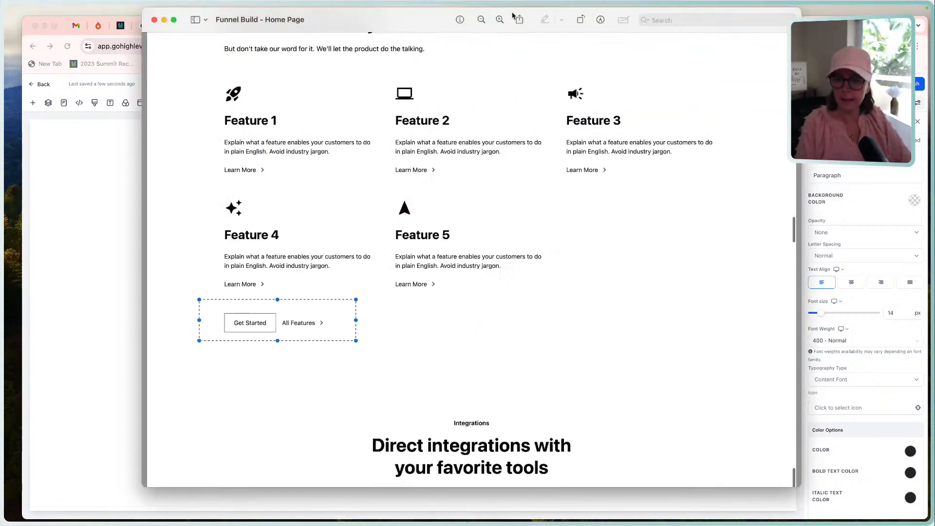
{"action": "scroll", "coordinate": [493, 291], "scroll_direction": "down", "scroll_amount": 3}
{"action": "scroll", "coordinate": [493, 290], "scroll_direction": "down", "scroll_amount": 2}
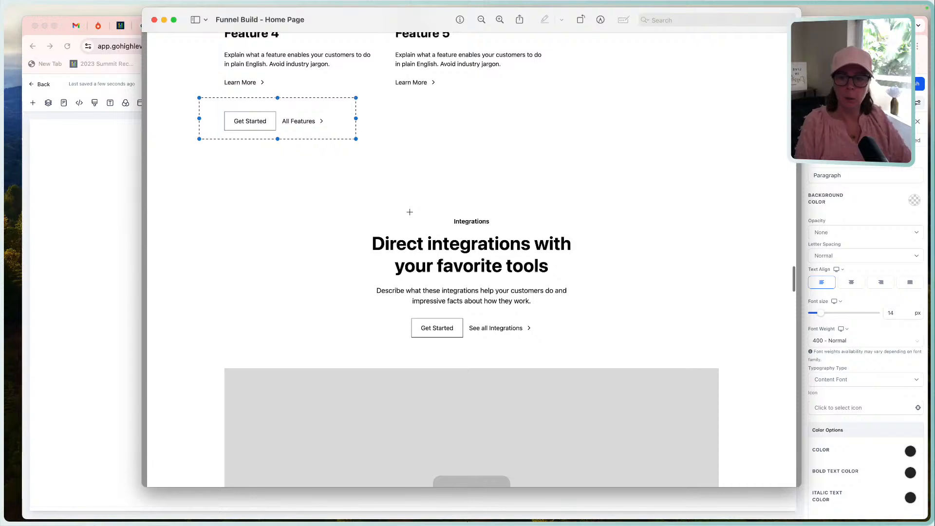
{"action": "left_click_drag", "start_coordinate": [365, 314], "coordinate": [584, 342]}
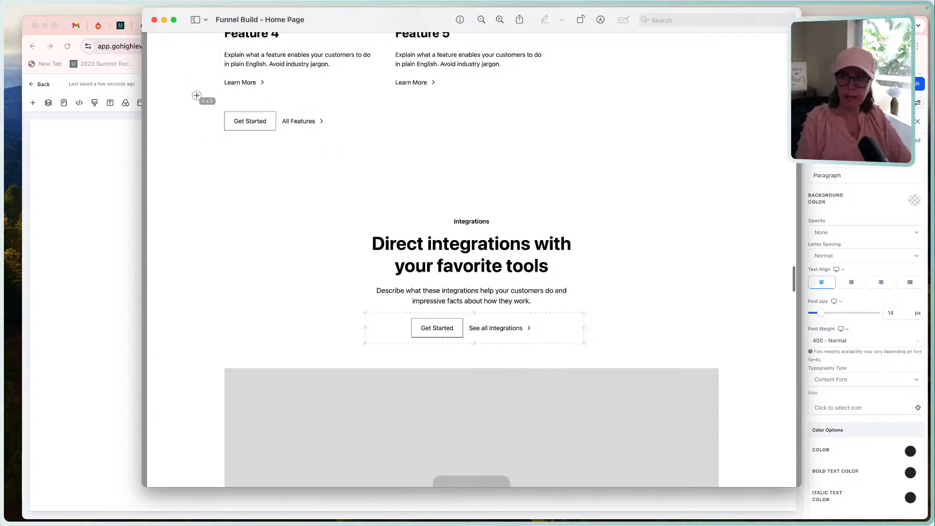
{"action": "left_click_drag", "start_coordinate": [197, 95], "coordinate": [339, 155]}
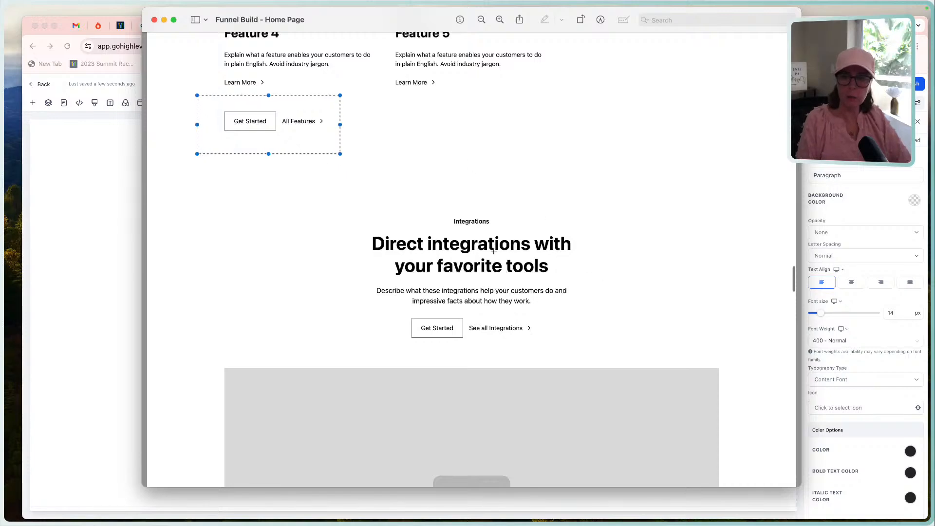
Compare the centered Comparison heading block with the centered Integrations heading block in the reference.
{"action": "scroll", "coordinate": [492, 253], "scroll_direction": "up", "scroll_amount": 6}
{"action": "scroll", "coordinate": [464, 232], "scroll_direction": "up", "scroll_amount": 12}
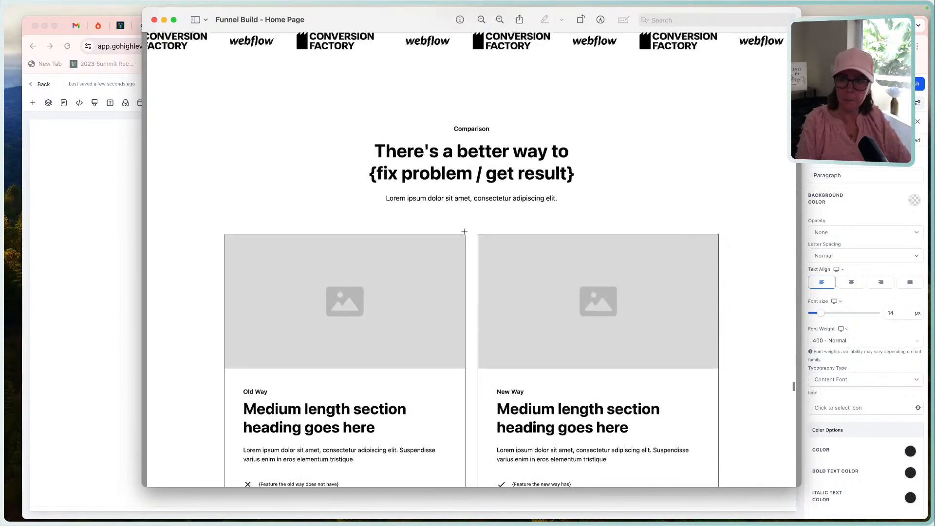
{"action": "left_click_drag", "start_coordinate": [362, 119], "coordinate": [588, 224]}
{"action": "scroll", "coordinate": [580, 328], "scroll_direction": "down", "scroll_amount": 10}
{"action": "scroll", "coordinate": [580, 328], "scroll_direction": "down", "scroll_amount": 7}
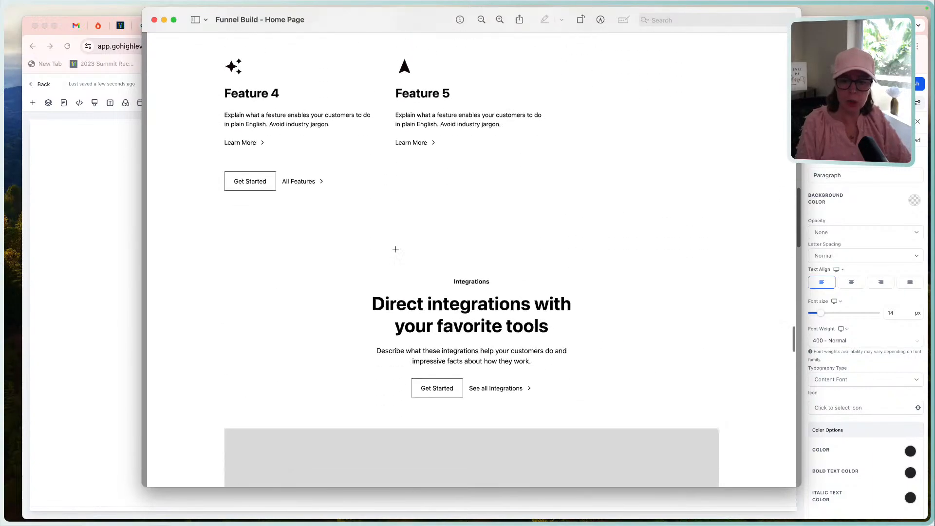
{"action": "left_click_drag", "start_coordinate": [339, 266], "coordinate": [581, 370]}
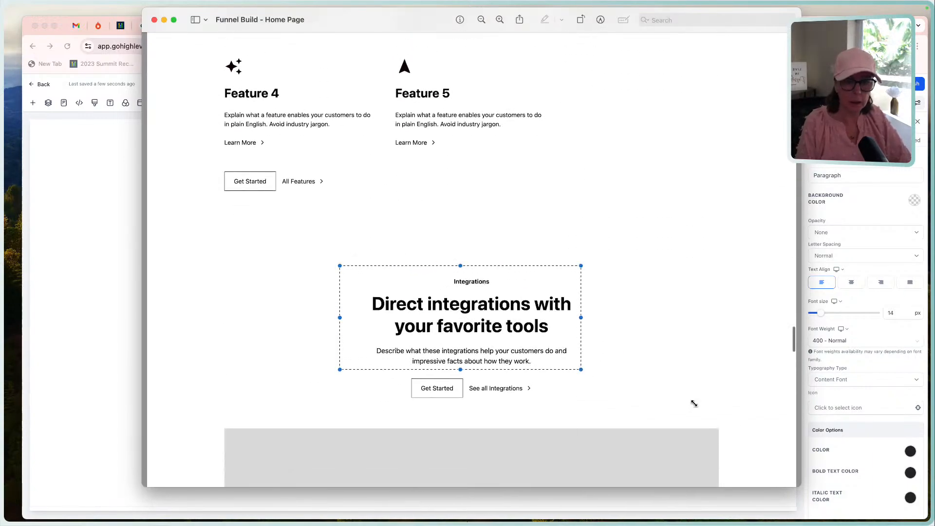
Review the remaining reference sections from the Integrations image down through How It Works, Manifesto and product demo to the footer.
{"action": "scroll", "coordinate": [694, 403], "scroll_direction": "down", "scroll_amount": 4}
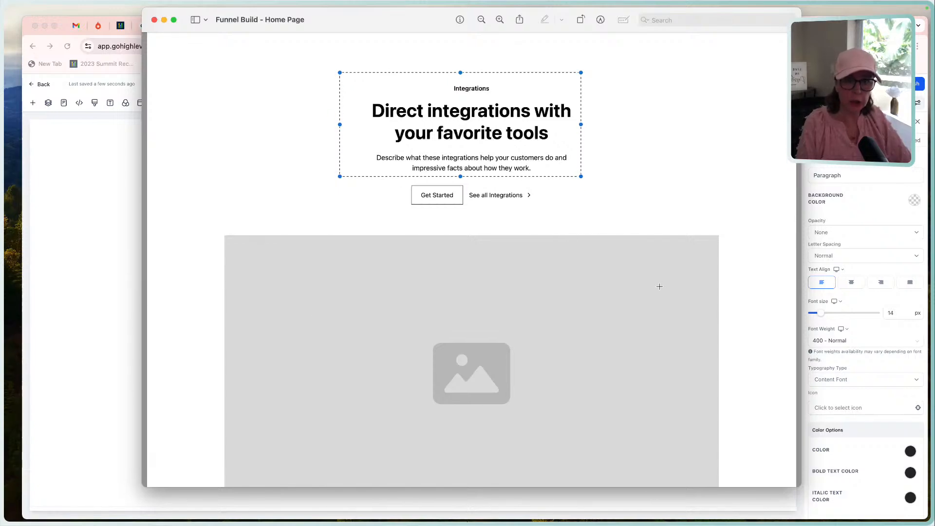
{"action": "scroll", "coordinate": [659, 286], "scroll_direction": "down", "scroll_amount": 5}
{"action": "scroll", "coordinate": [659, 286], "scroll_direction": "down", "scroll_amount": 4}
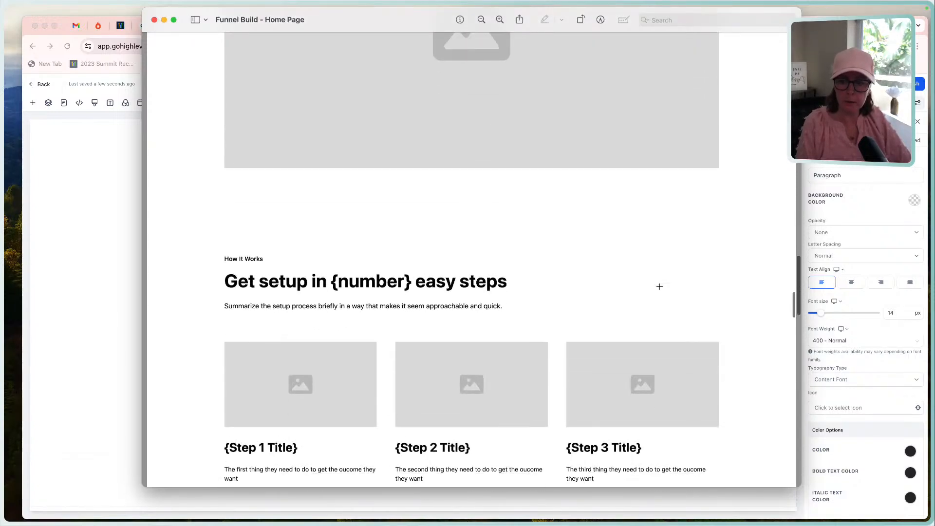
{"action": "scroll", "coordinate": [281, 400], "scroll_direction": "down", "scroll_amount": 3}
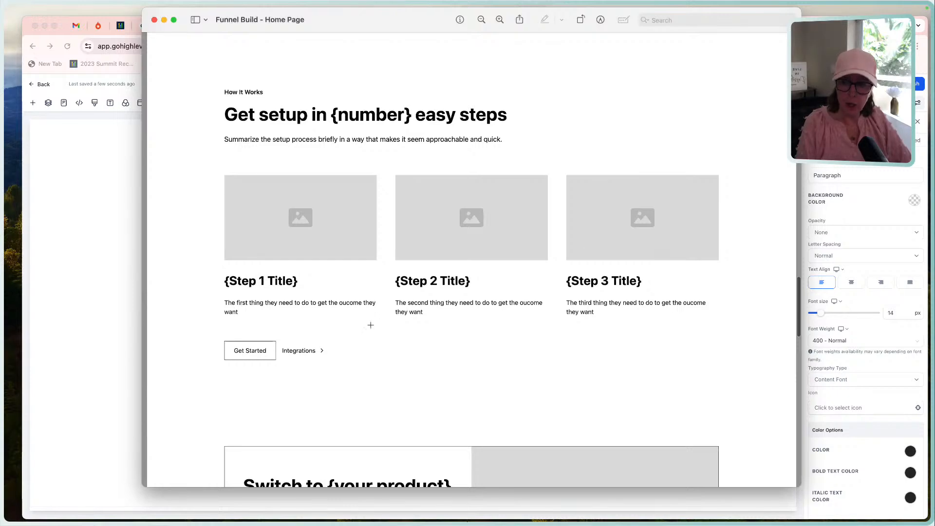
{"action": "scroll", "coordinate": [555, 354], "scroll_direction": "down", "scroll_amount": 6}
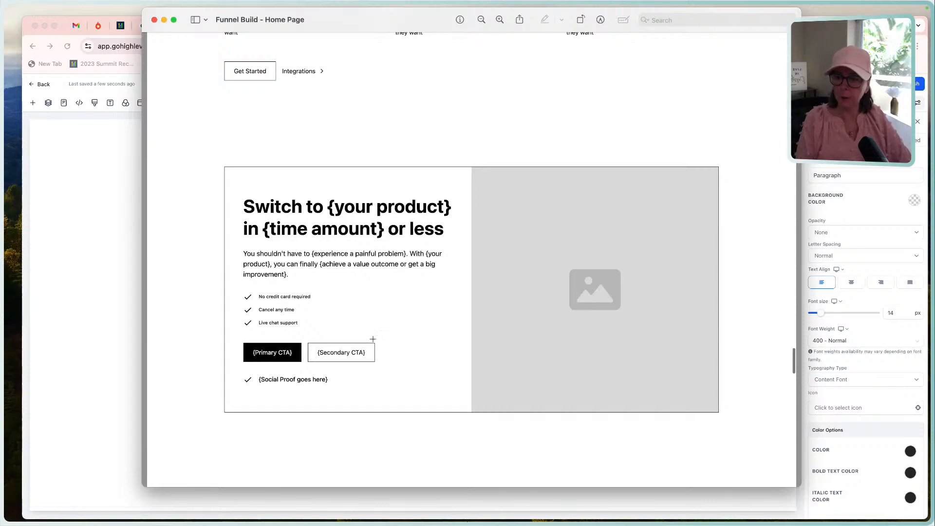
{"action": "scroll", "coordinate": [343, 268], "scroll_direction": "down", "scroll_amount": 10}
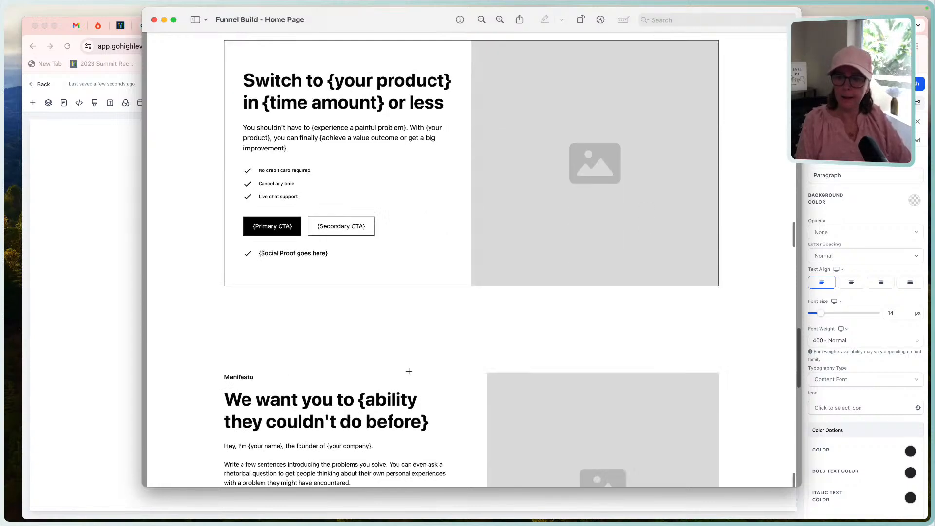
{"action": "scroll", "coordinate": [409, 371], "scroll_direction": "down", "scroll_amount": 5}
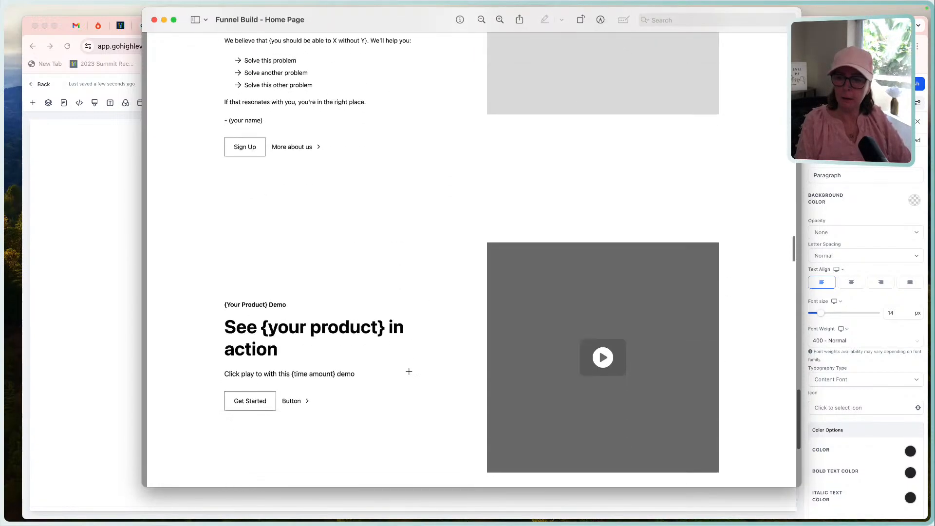
{"action": "scroll", "coordinate": [409, 371], "scroll_direction": "down", "scroll_amount": 2}
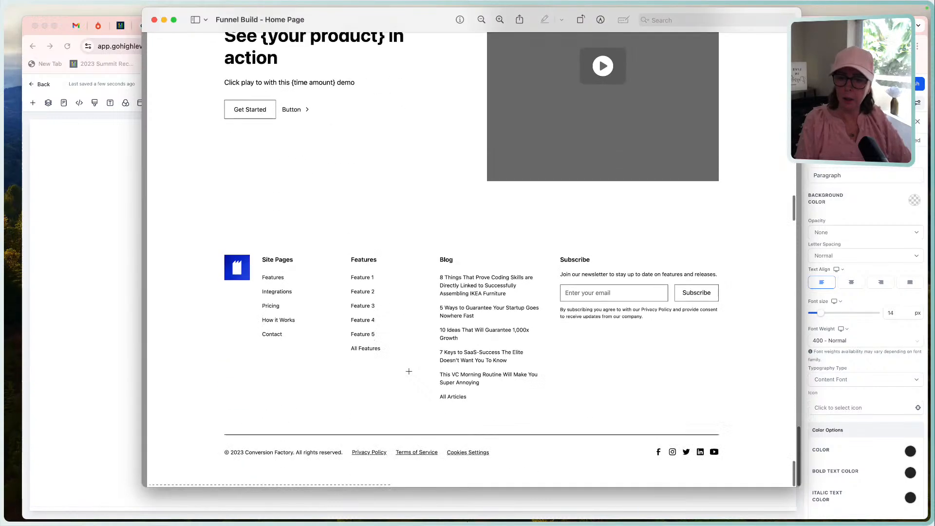
Examine the reference's product demo section and the footer's logo and Features link column, and return to the page editor.
{"action": "scroll", "coordinate": [409, 371], "scroll_direction": "up", "scroll_amount": 5}
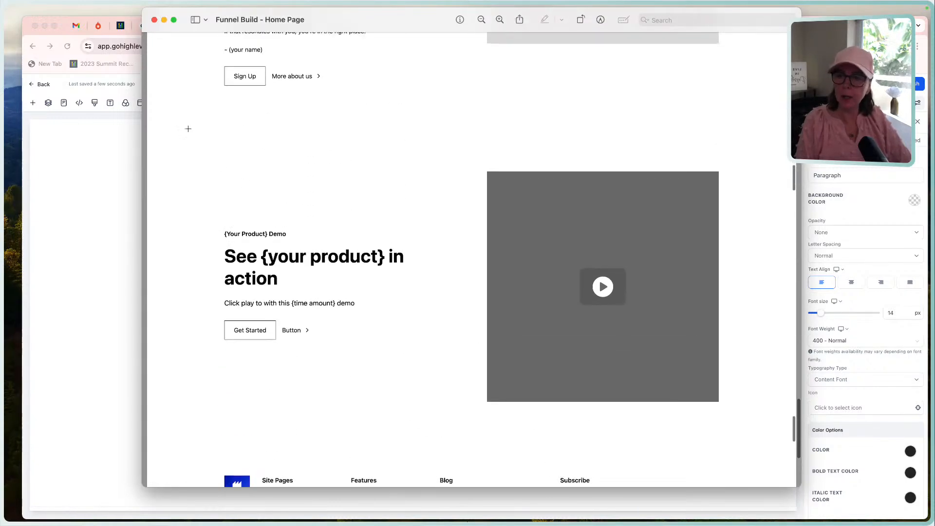
{"action": "left_click_drag", "start_coordinate": [175, 115], "coordinate": [741, 434]}
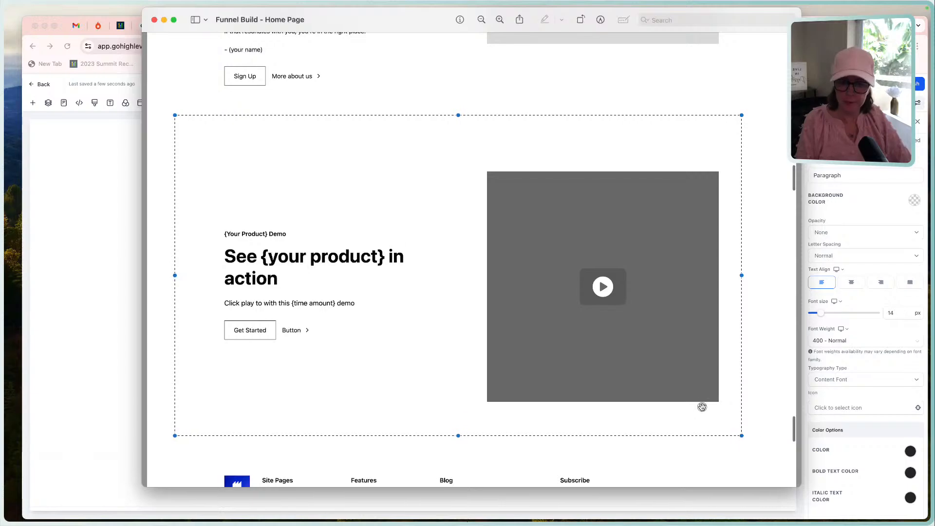
{"action": "scroll", "coordinate": [701, 407], "scroll_direction": "down", "scroll_amount": 5}
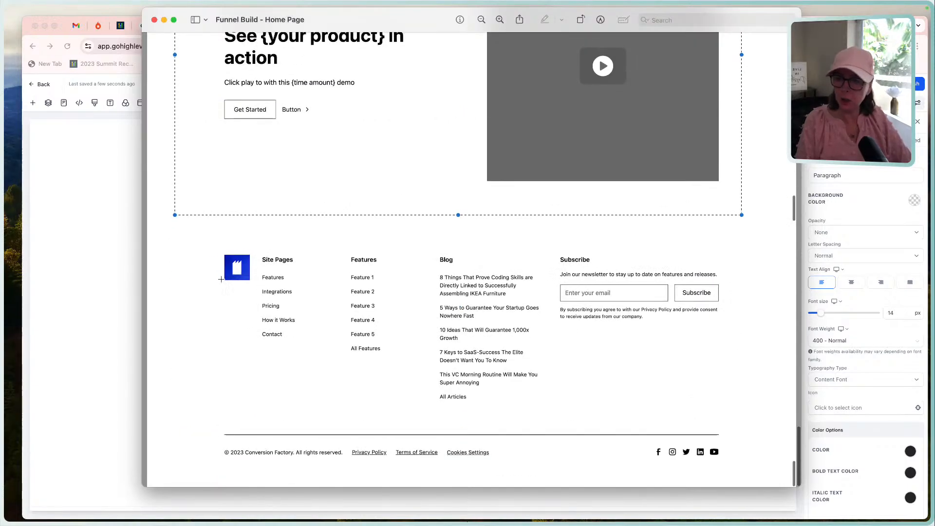
{"action": "left_click", "coordinate": [205, 248]}
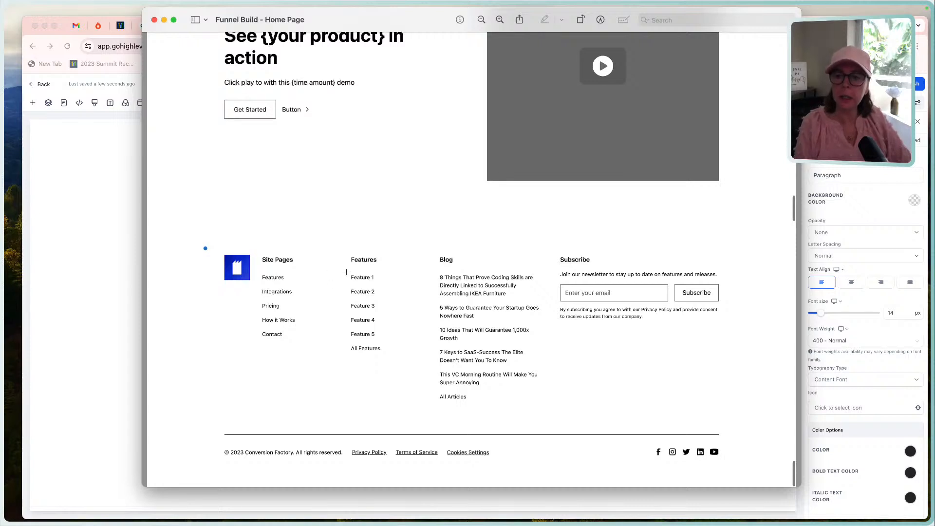
{"action": "left_click_drag", "start_coordinate": [346, 272], "coordinate": [381, 285]}
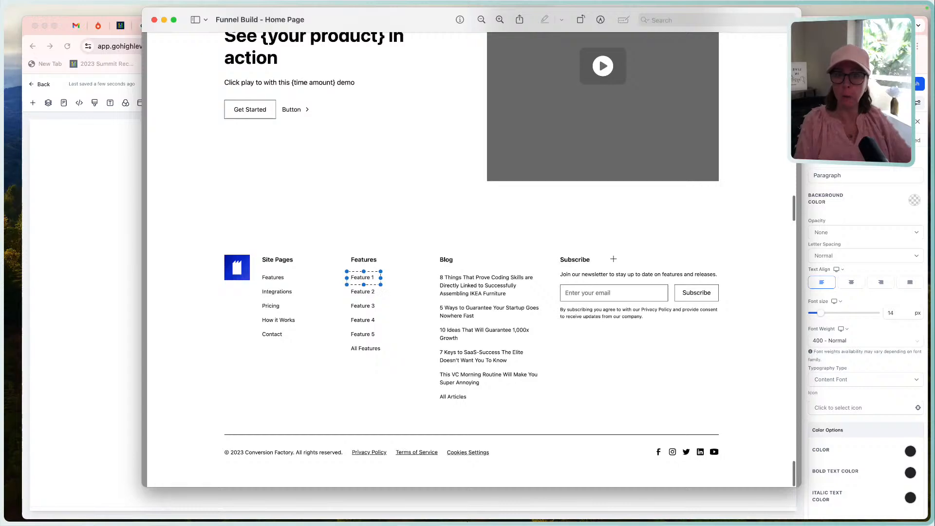
{"action": "left_click", "coordinate": [106, 283]}
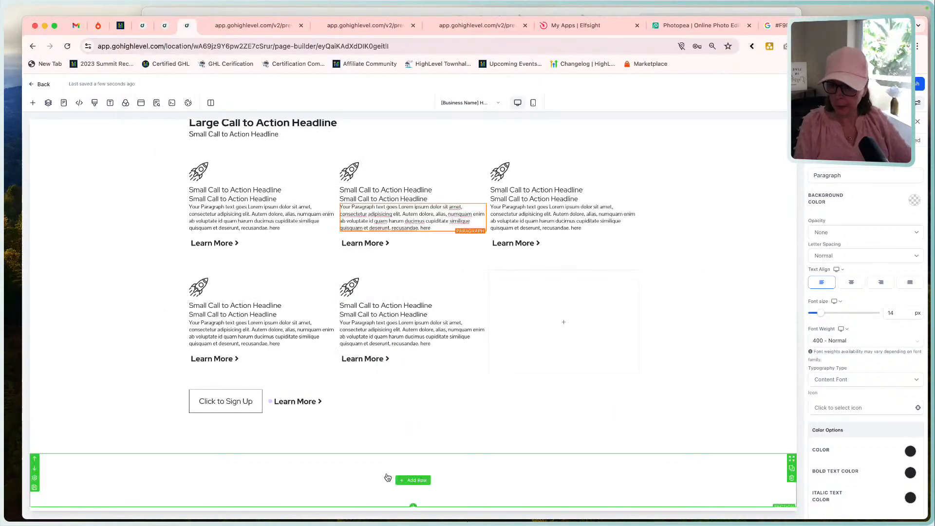
Add a five-column row to the empty section below the button pair and allow its rows to take the entire width.
{"action": "left_click", "coordinate": [407, 481]}
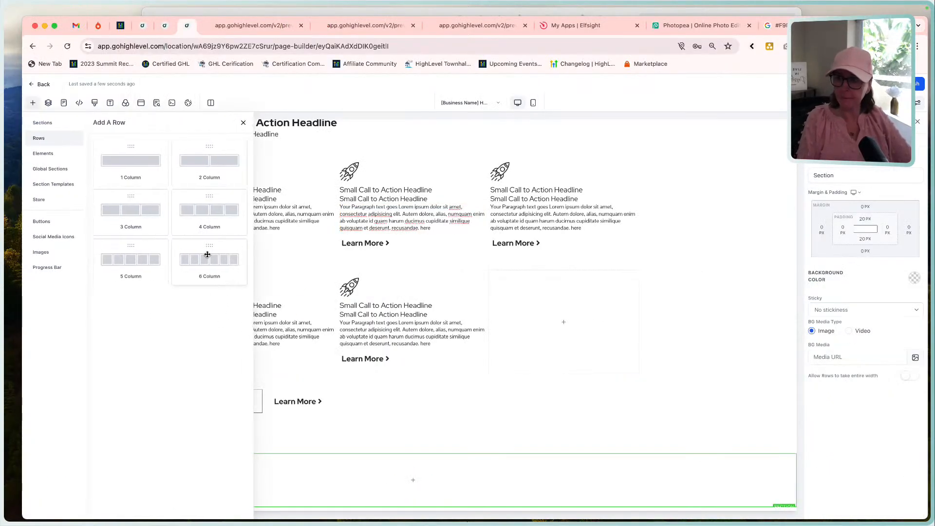
{"action": "left_click", "coordinate": [134, 267]}
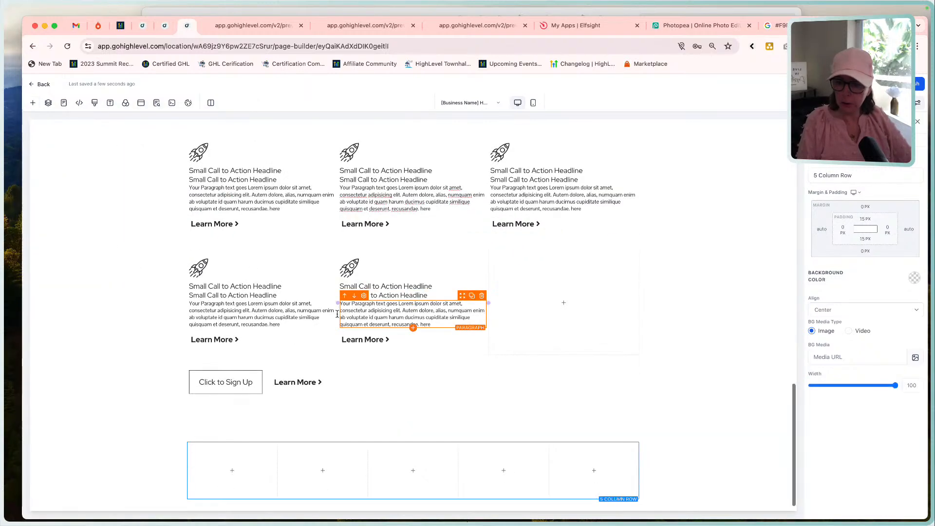
{"action": "left_click", "coordinate": [178, 441]}
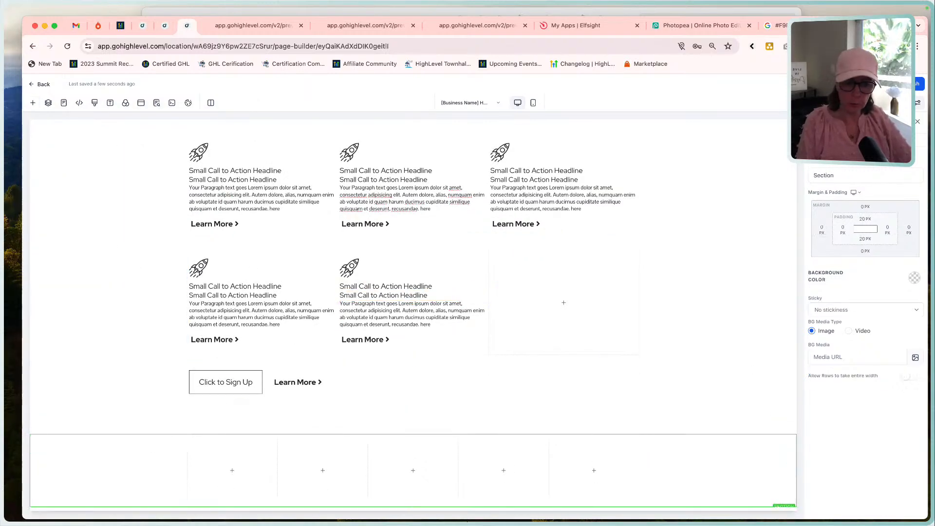
{"action": "left_click", "coordinate": [910, 375]}
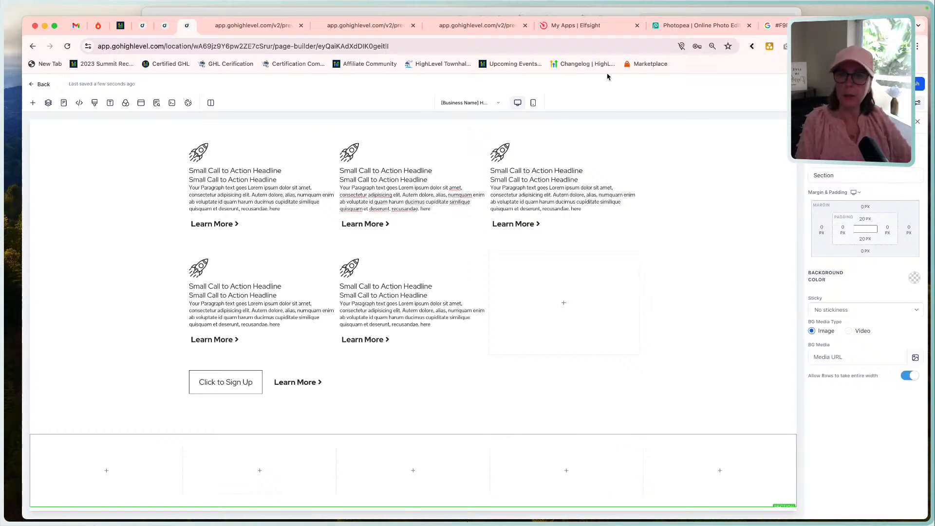
Check the reference footer, add an image element to the new row's first column, and delete the duplicate image placeholder.
{"action": "left_click", "coordinate": [573, 12]}
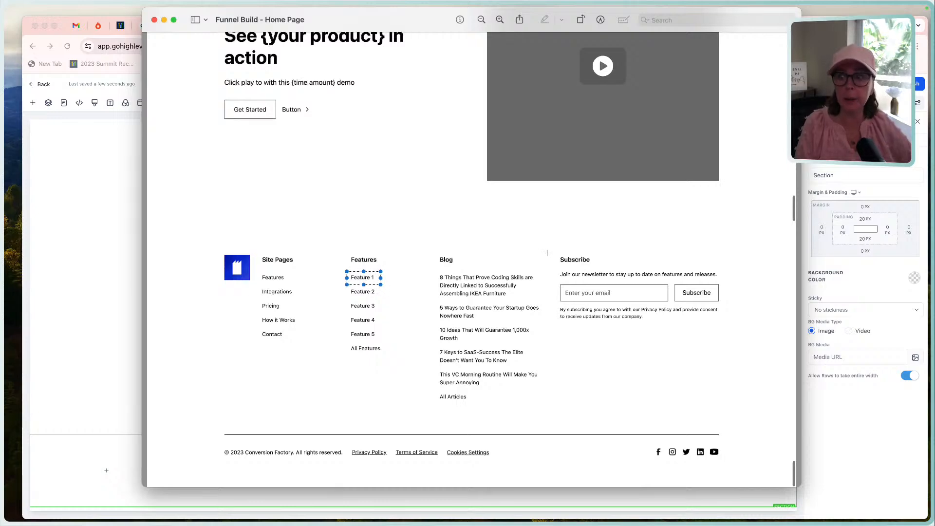
{"action": "left_click", "coordinate": [105, 302]}
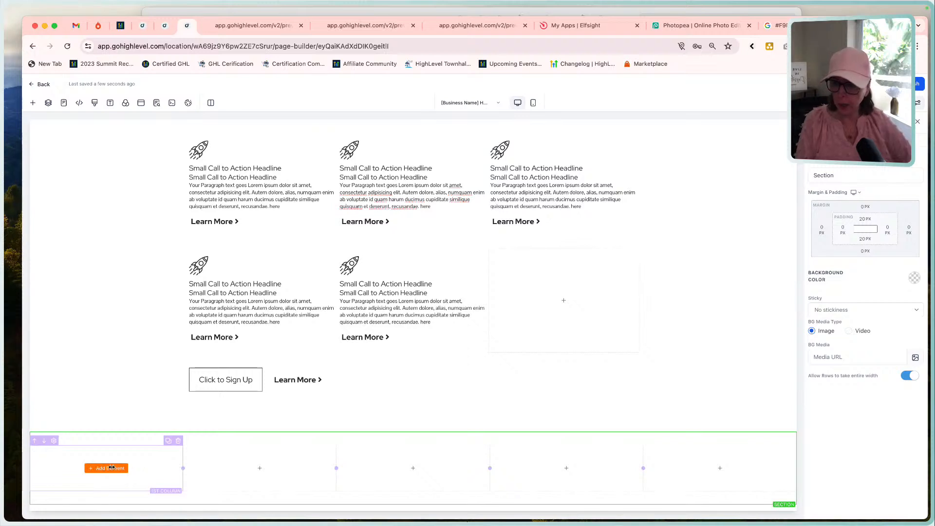
{"action": "left_click", "coordinate": [108, 468]}
{"action": "scroll", "coordinate": [190, 307], "scroll_direction": "down", "scroll_amount": 5}
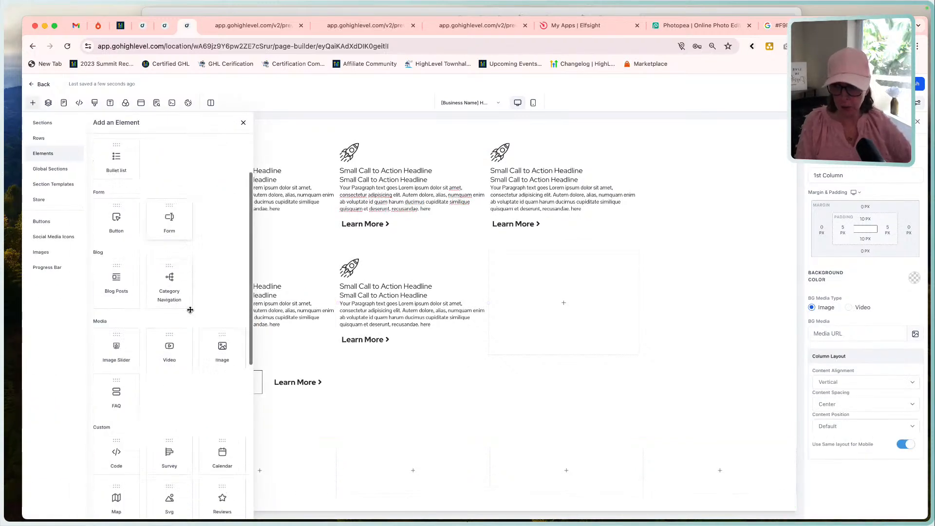
{"action": "scroll", "coordinate": [190, 309], "scroll_direction": "down", "scroll_amount": 1}
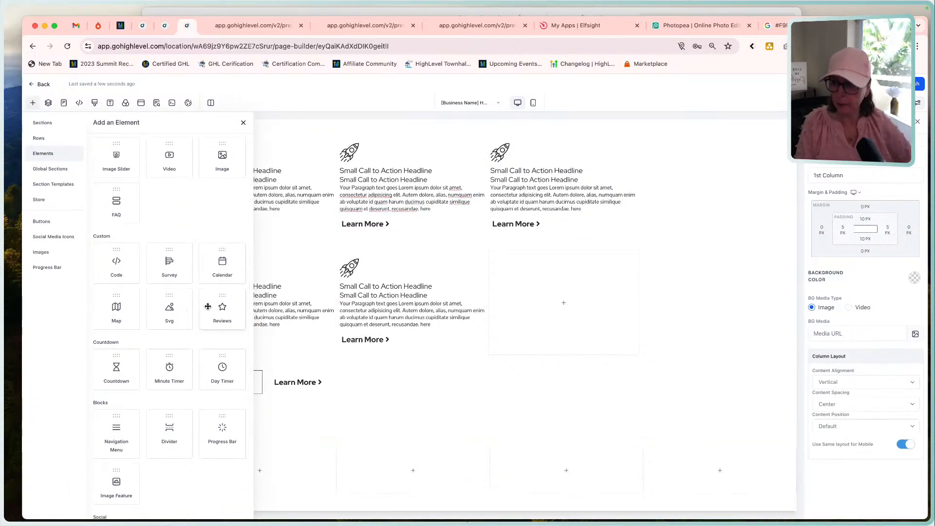
{"action": "left_click", "coordinate": [222, 158]}
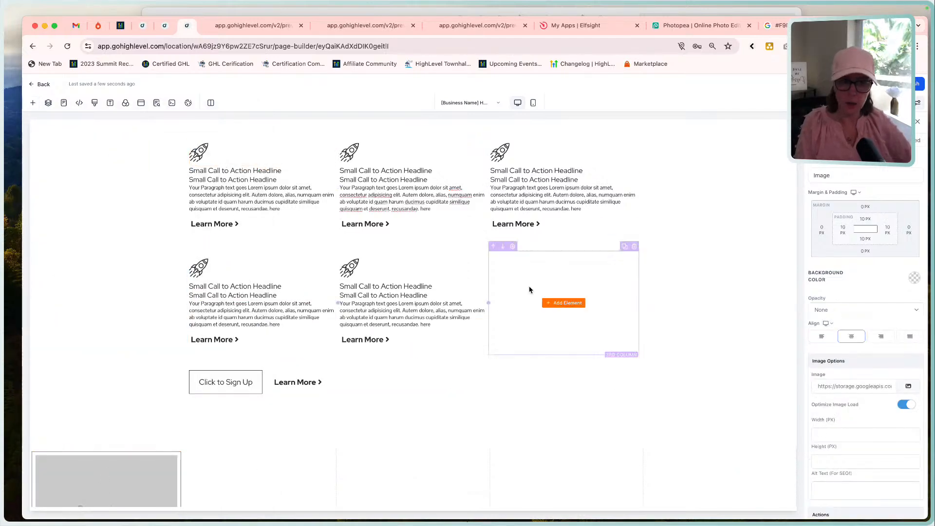
{"action": "scroll", "coordinate": [549, 335], "scroll_direction": "down", "scroll_amount": 4}
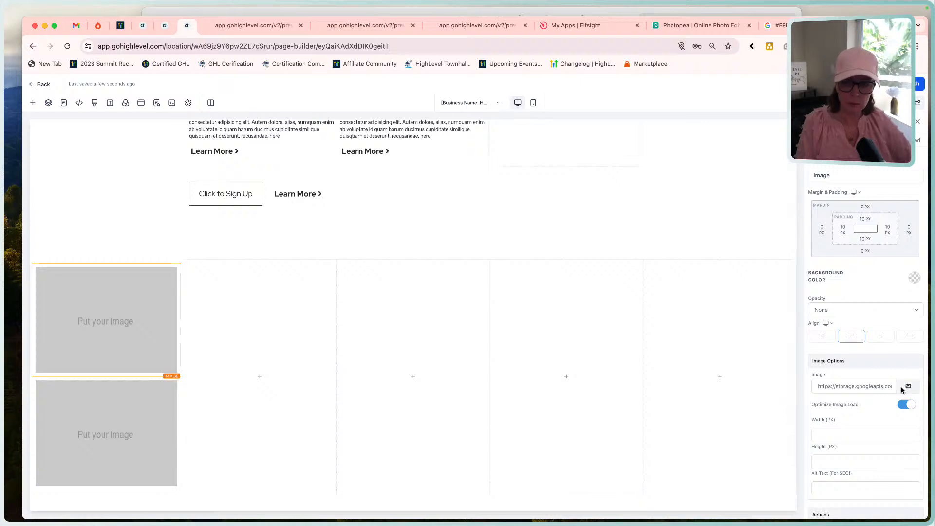
{"action": "left_click", "coordinate": [176, 372]}
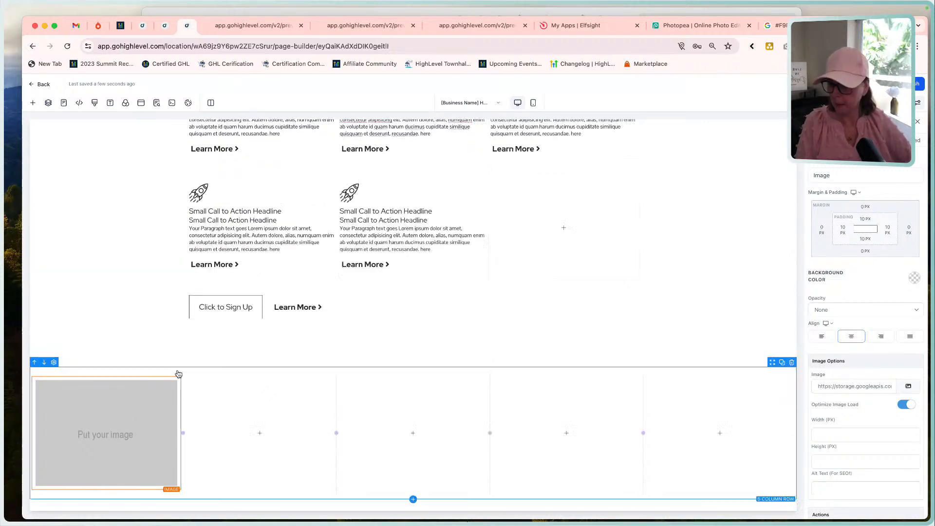
Set the first footer column's image to the black arrowhead logo from the [Business Name] Website media folder and compare it with the reference footer.
{"action": "left_click", "coordinate": [908, 386]}
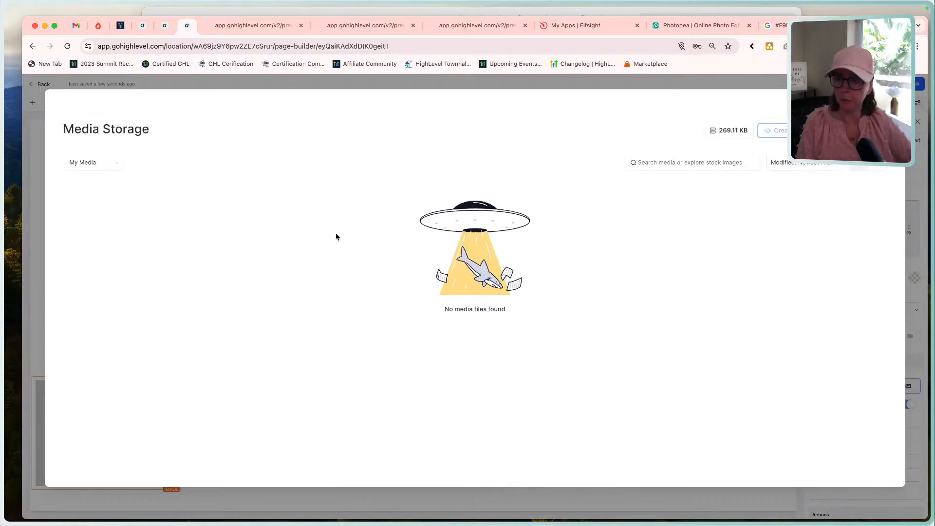
{"action": "left_click", "coordinate": [107, 187]}
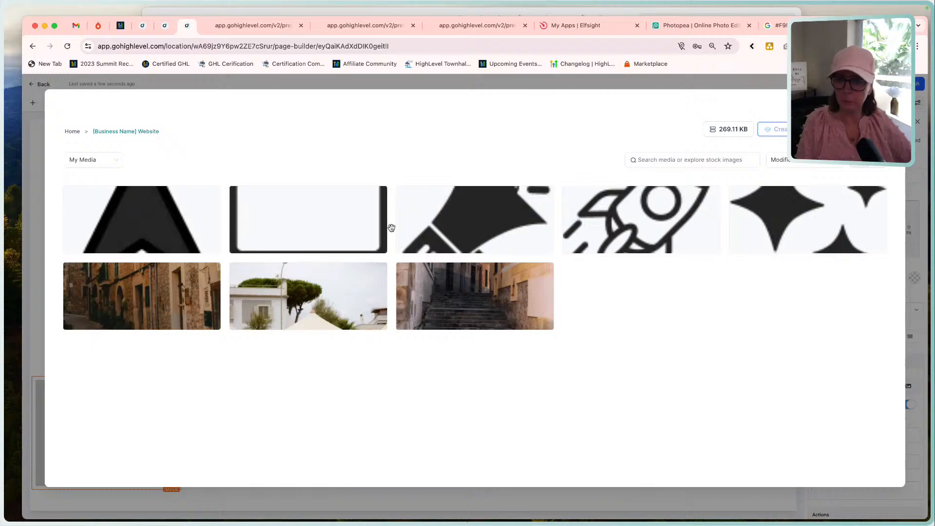
{"action": "left_click", "coordinate": [146, 229]}
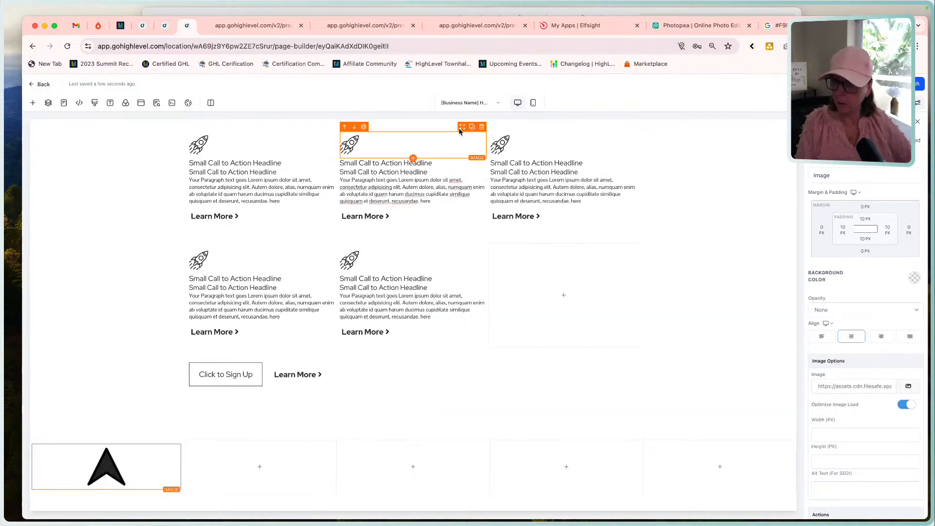
{"action": "left_click", "coordinate": [504, 13]}
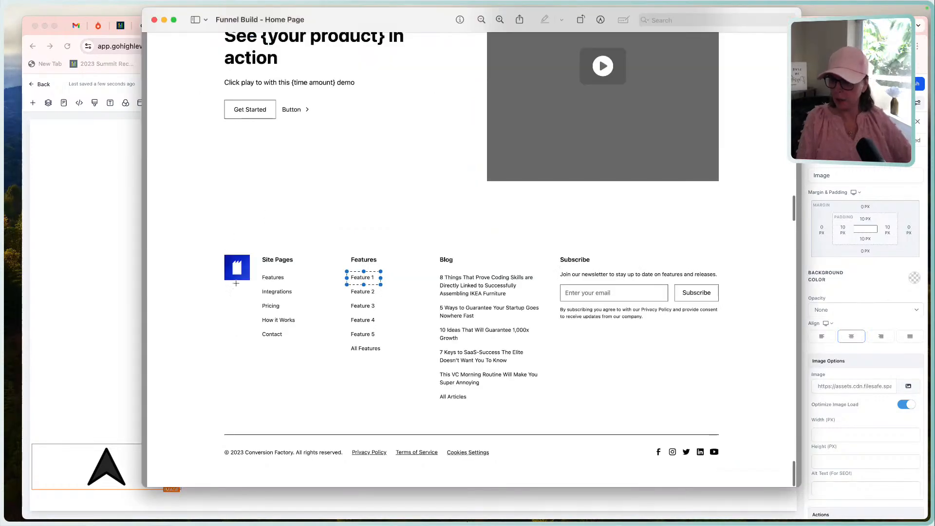
{"action": "left_click", "coordinate": [56, 403]}
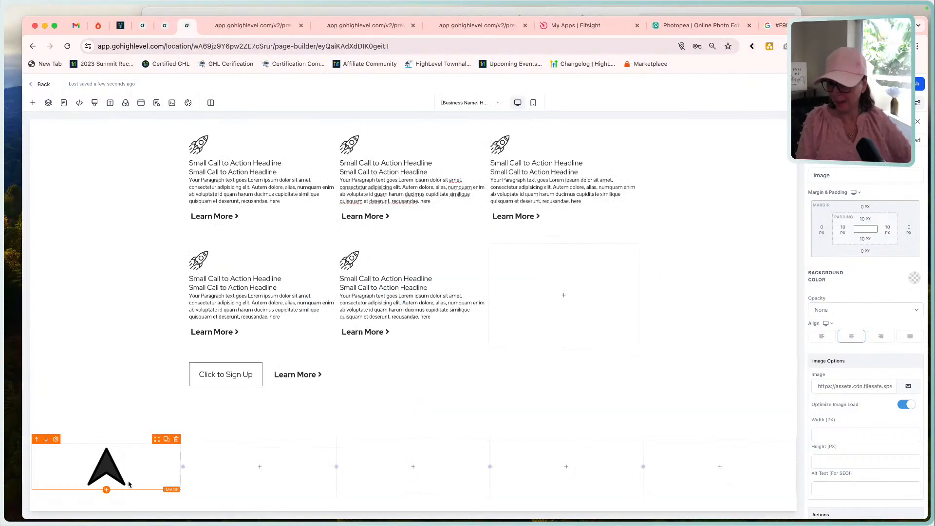
Set the footer logo's width to 75 px, try a height of 75 px, and clear the height value.
{"action": "left_click", "coordinate": [832, 436]}
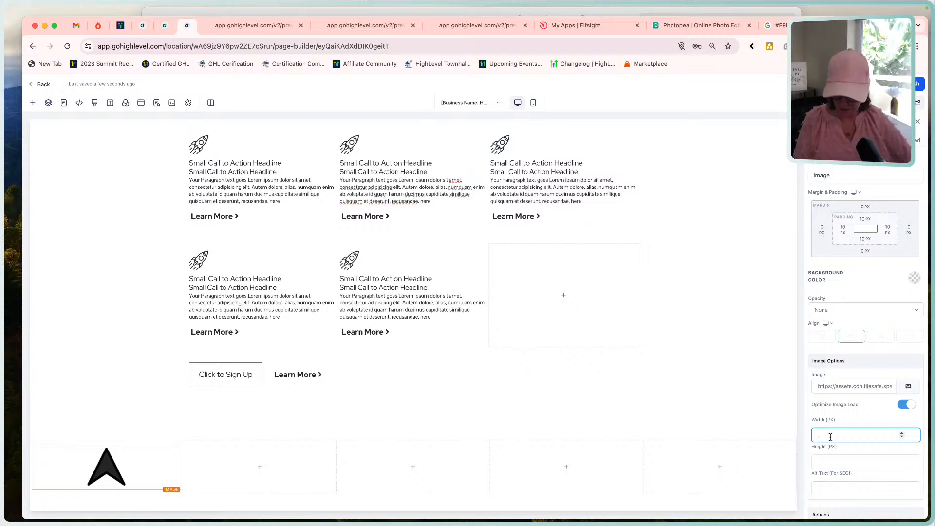
{"action": "type", "text": "75"}
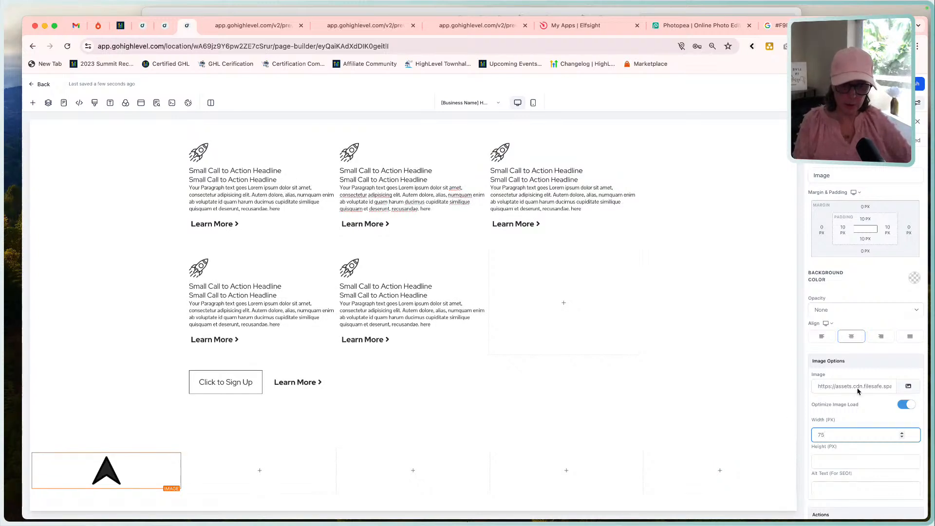
{"action": "scroll", "coordinate": [842, 389], "scroll_direction": "down", "scroll_amount": 2}
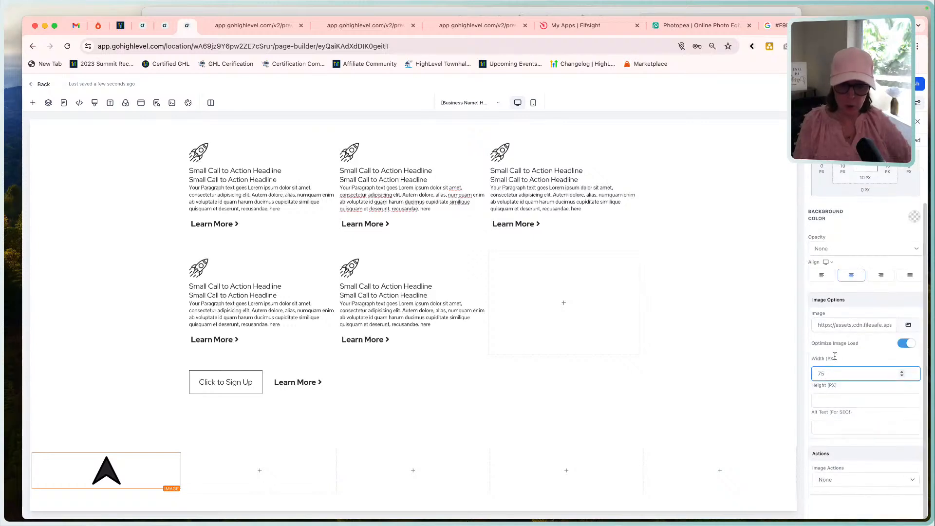
{"action": "left_click", "coordinate": [832, 399]}
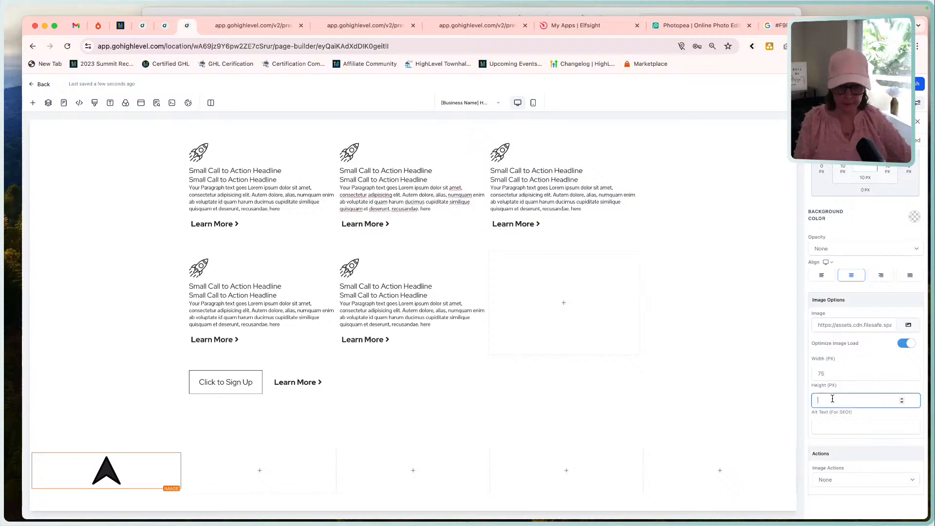
{"action": "type", "text": "75"}
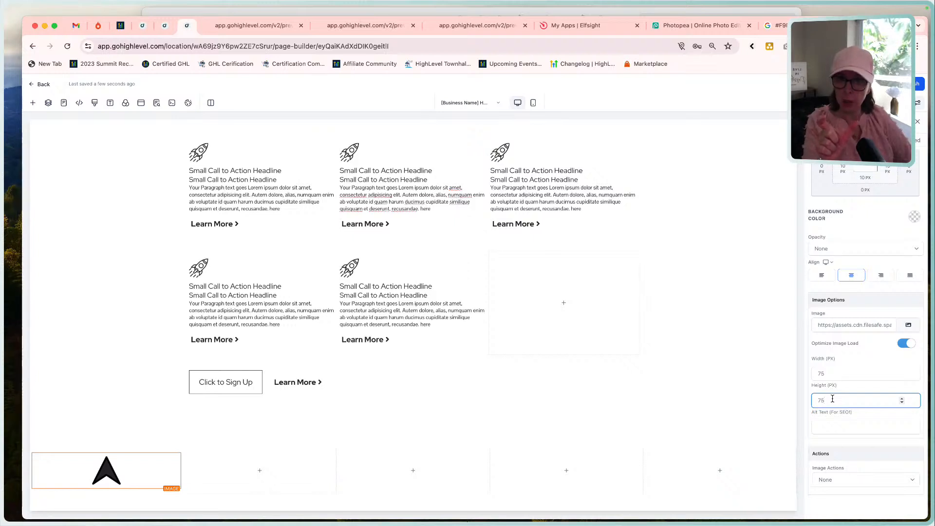
{"action": "double_click", "coordinate": [833, 399]}
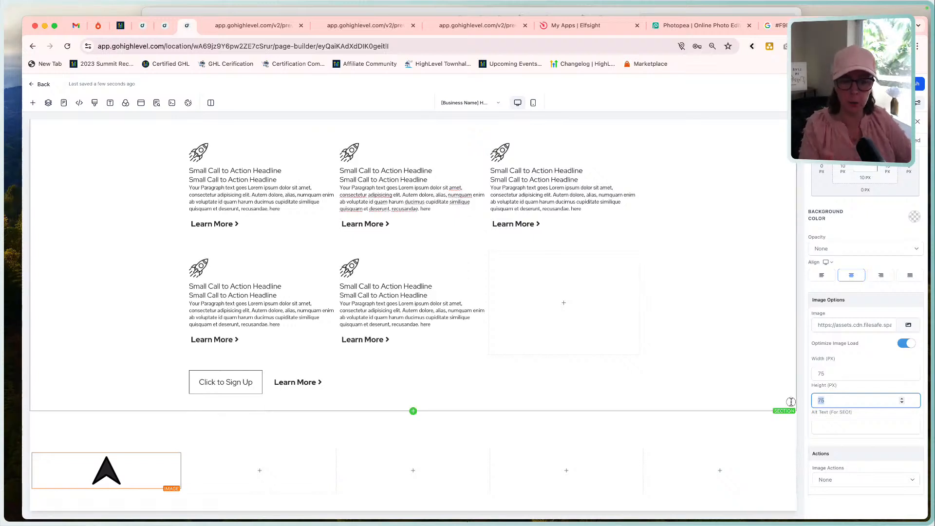
{"action": "key", "text": "BackSpace"}
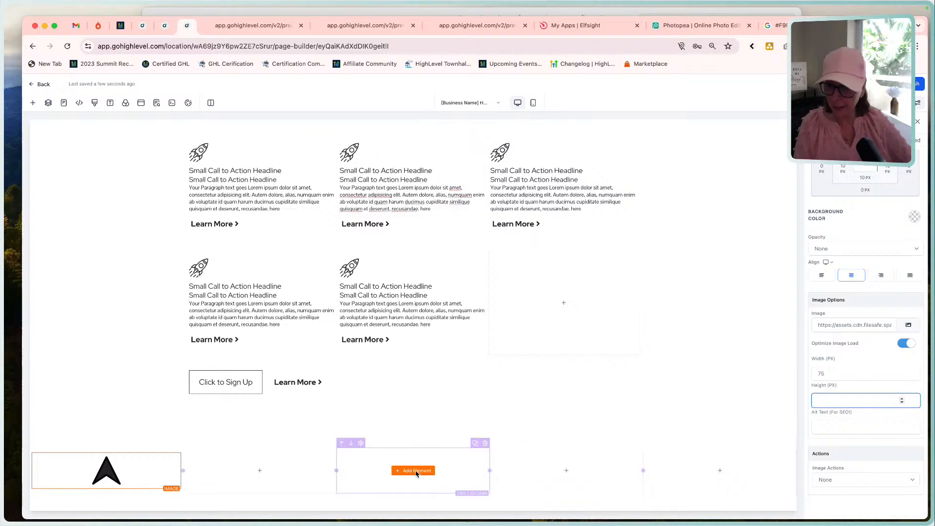
Check the reference footer's link columns and add a sub-headline element to the footer row's second column.
{"action": "left_click", "coordinate": [266, 470]}
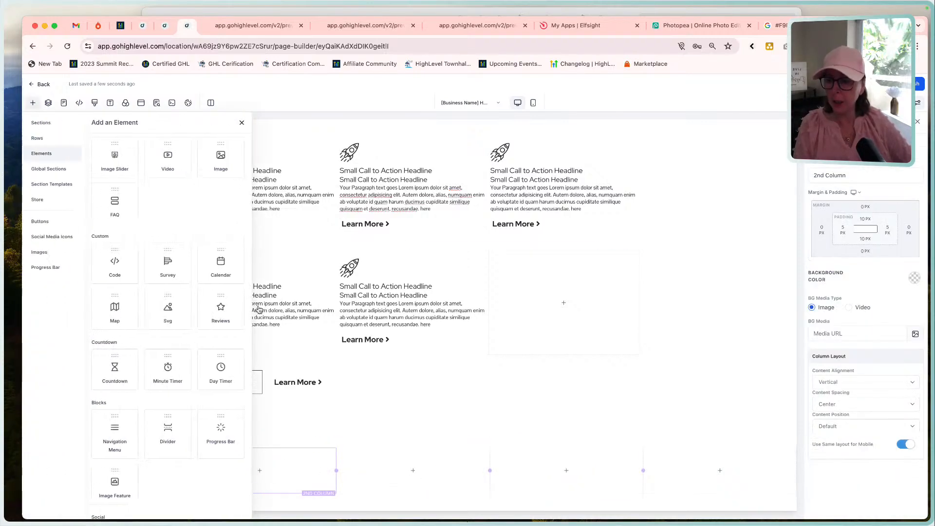
{"action": "left_click", "coordinate": [439, 11]}
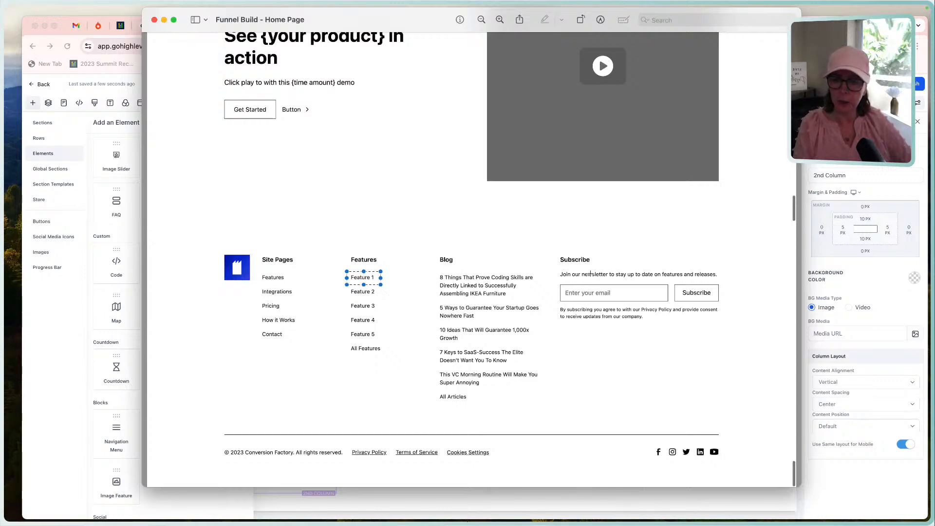
{"action": "left_click", "coordinate": [99, 256]}
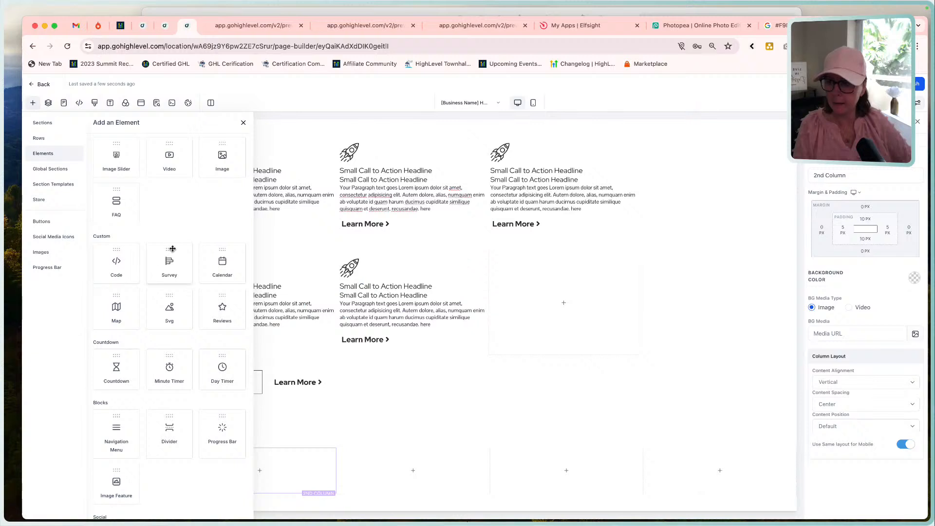
{"action": "scroll", "coordinate": [176, 219], "scroll_direction": "up", "scroll_amount": 10}
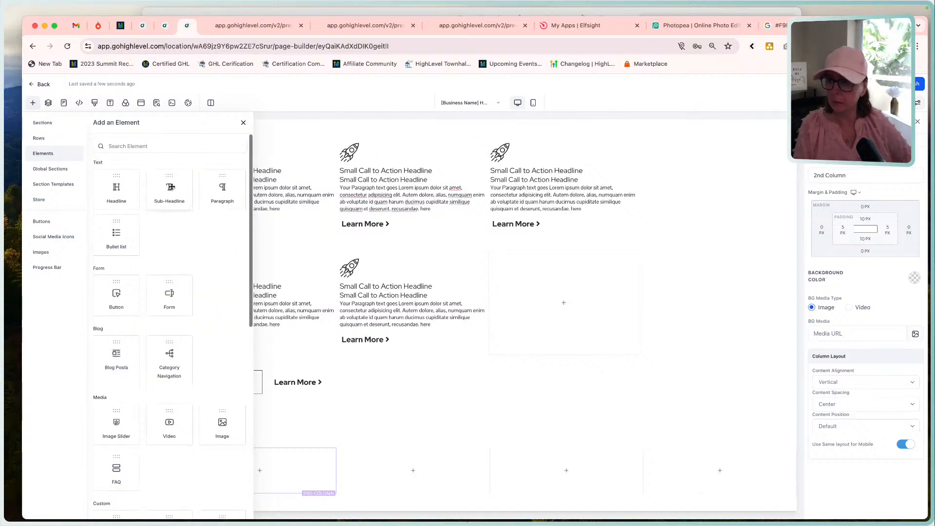
{"action": "left_click", "coordinate": [169, 193]}
{"action": "left_click", "coordinate": [255, 471]}
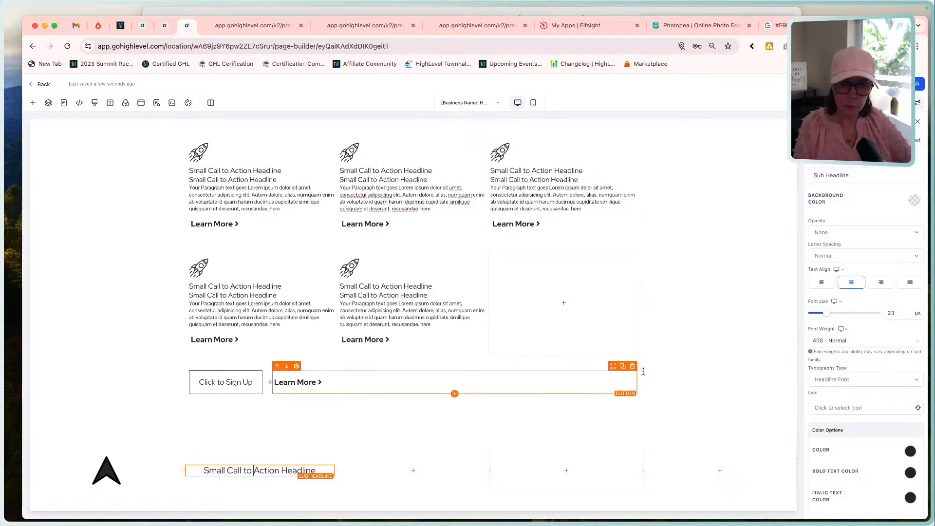
Left-align the footer sub-headline and set its font weight to 600 - Semi-Bold and its font size to 24 px.
{"action": "left_click", "coordinate": [823, 283]}
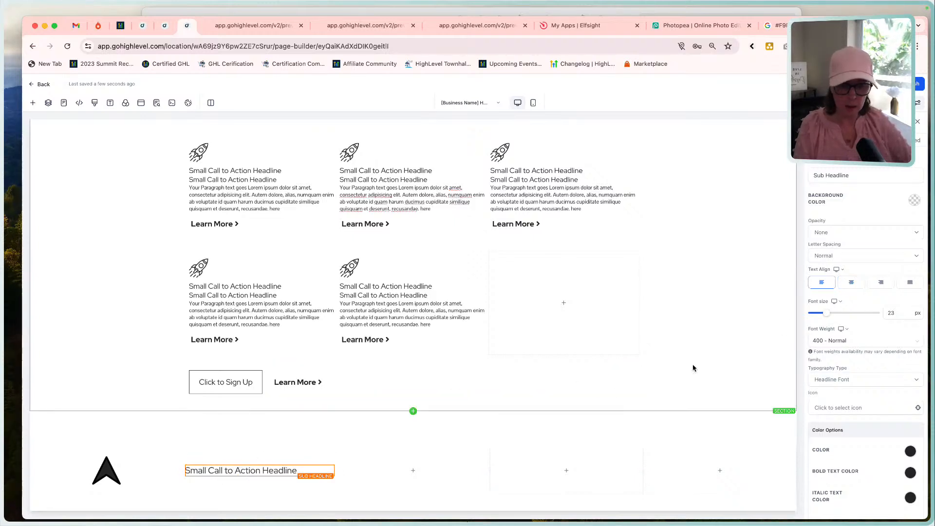
{"action": "left_click", "coordinate": [865, 342]}
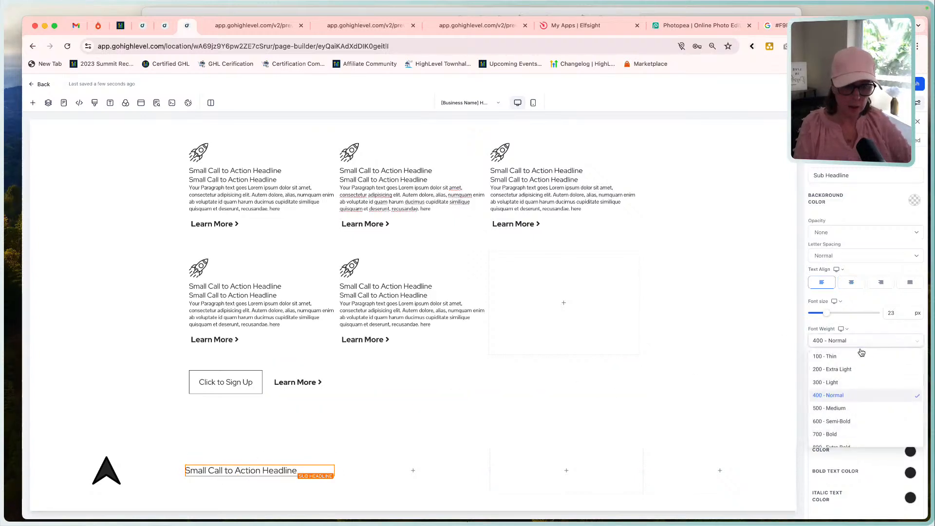
{"action": "left_click", "coordinate": [850, 422]}
{"action": "left_click_drag", "start_coordinate": [901, 315], "coordinate": [871, 318]}
{"action": "type", "text": "24"}
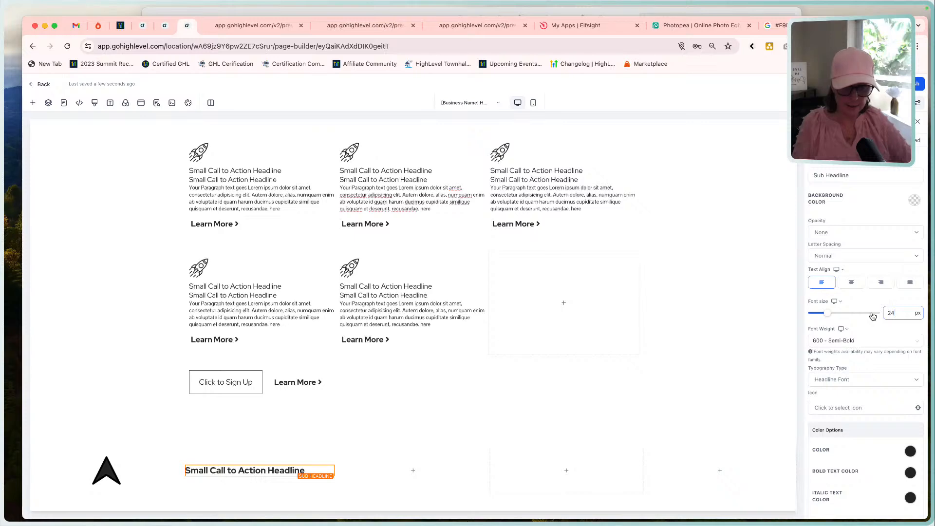
{"action": "left_click", "coordinate": [708, 341]}
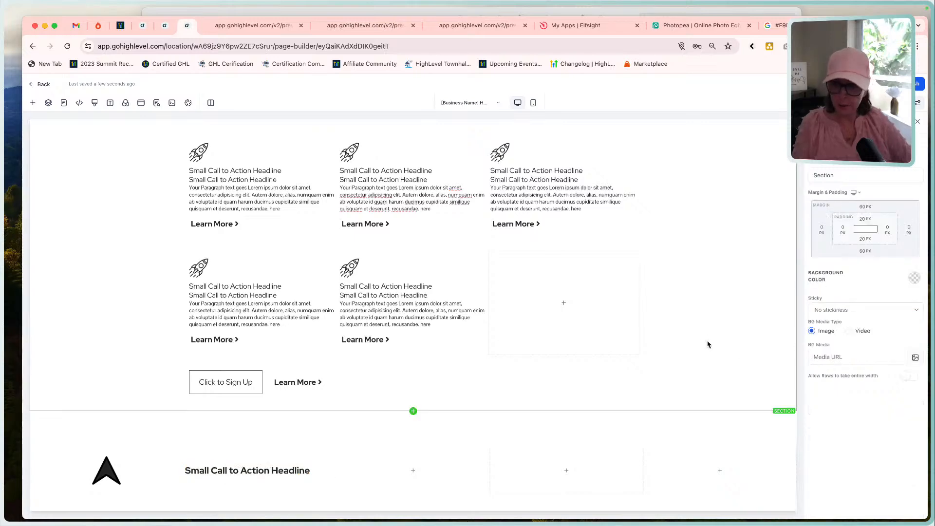
Review the reference from the footer up to the Manifesto, Comparison and customer logo sections, and return to the page editor.
{"action": "left_click", "coordinate": [702, 13]}
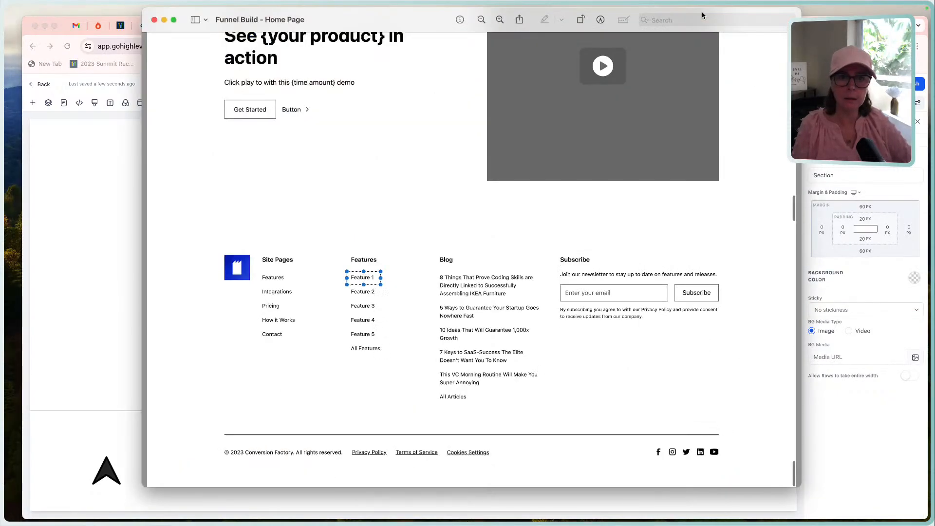
{"action": "scroll", "coordinate": [719, 126], "scroll_direction": "up", "scroll_amount": 10}
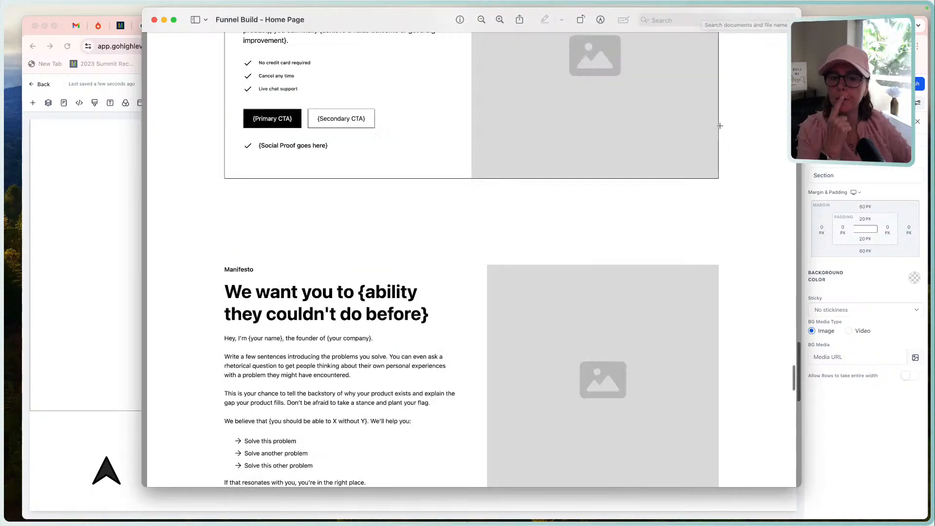
{"action": "scroll", "coordinate": [719, 126], "scroll_direction": "up", "scroll_amount": 15}
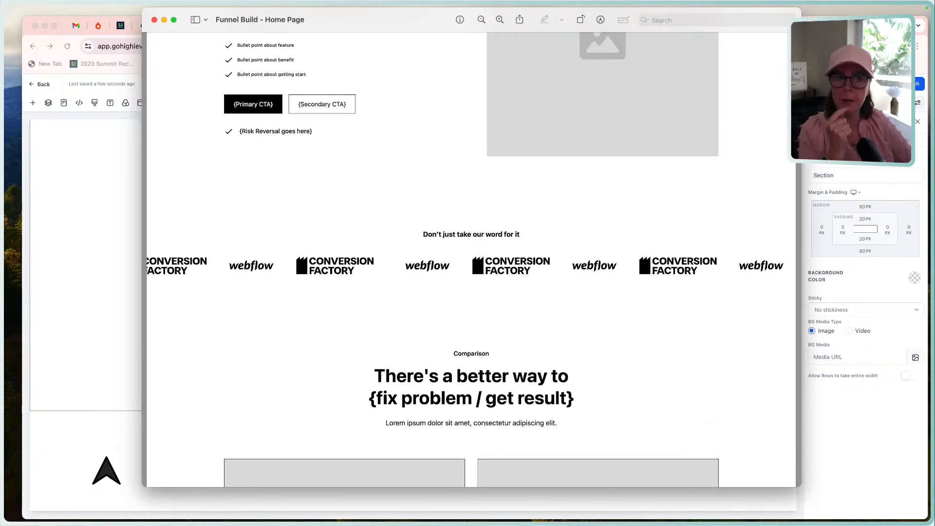
{"action": "key", "text": "super+Tab"}
{"action": "key", "text": "super+t"}
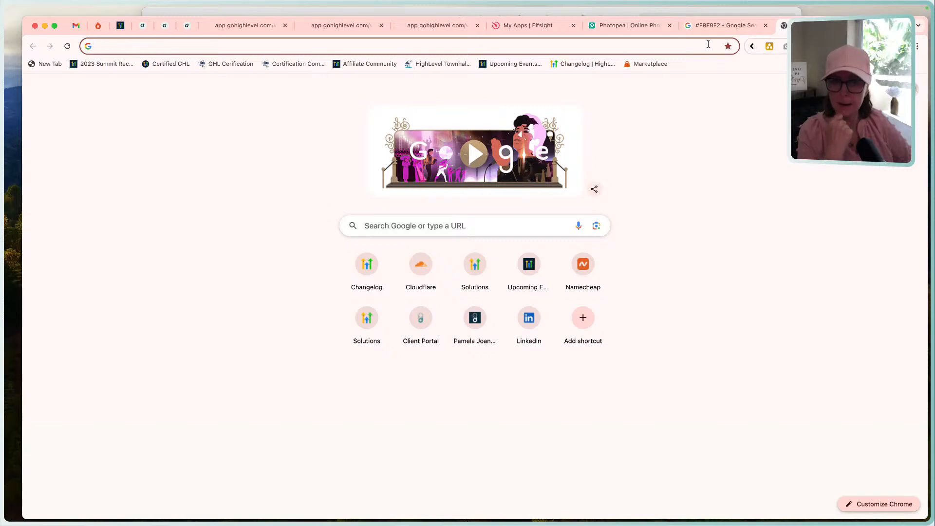
{"action": "left_click", "coordinate": [723, 13]}
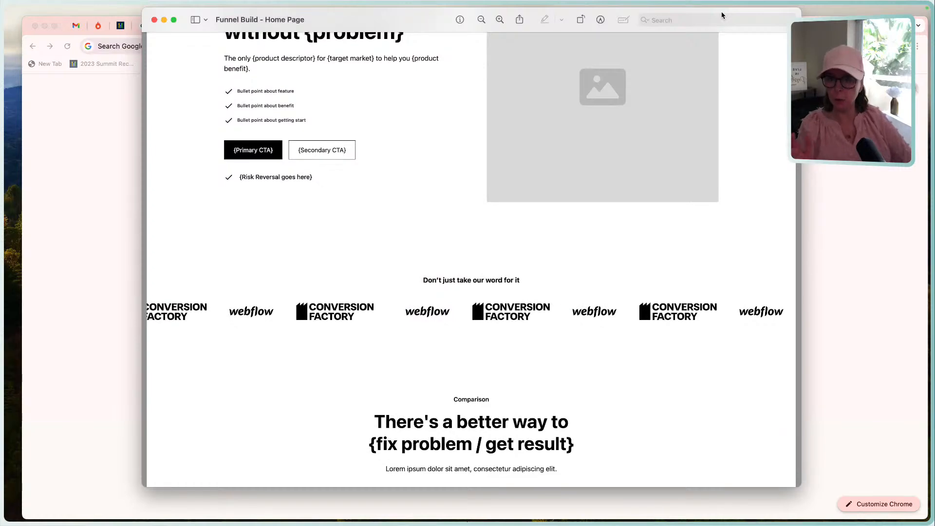
{"action": "left_click", "coordinate": [823, 152]}
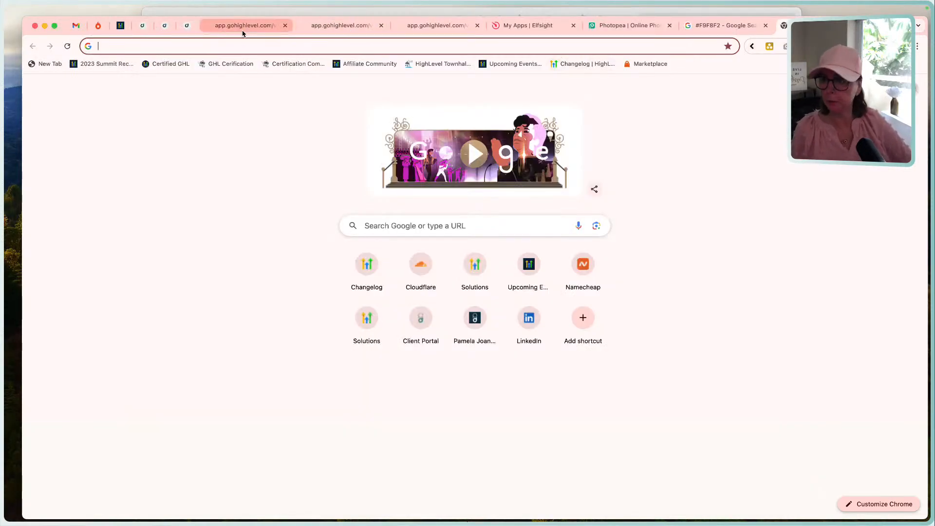
{"action": "left_click", "coordinate": [187, 29]}
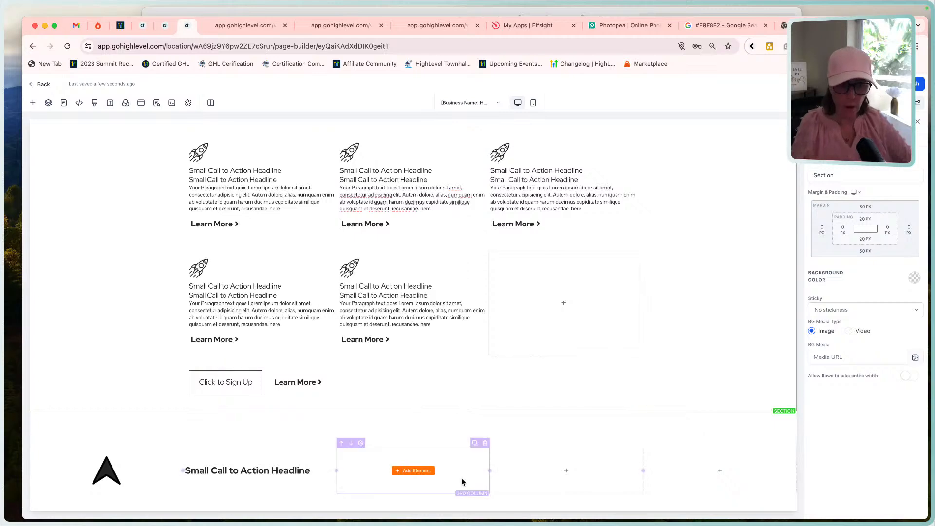
Check the reference footer's column headings and replace the second column's sub-headline text with "Site Pages".
{"action": "left_click", "coordinate": [241, 471]}
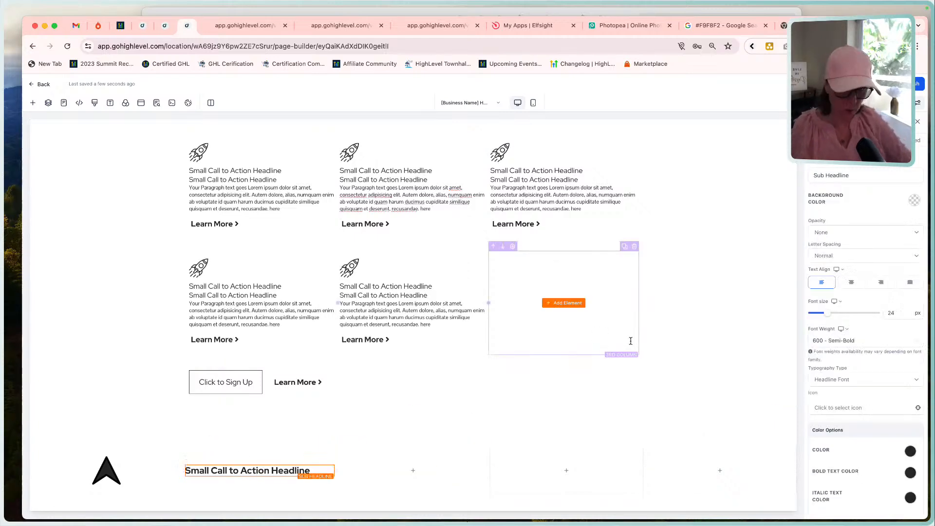
{"action": "left_click", "coordinate": [548, 13]}
{"action": "scroll", "coordinate": [426, 350], "scroll_direction": "down", "scroll_amount": 20}
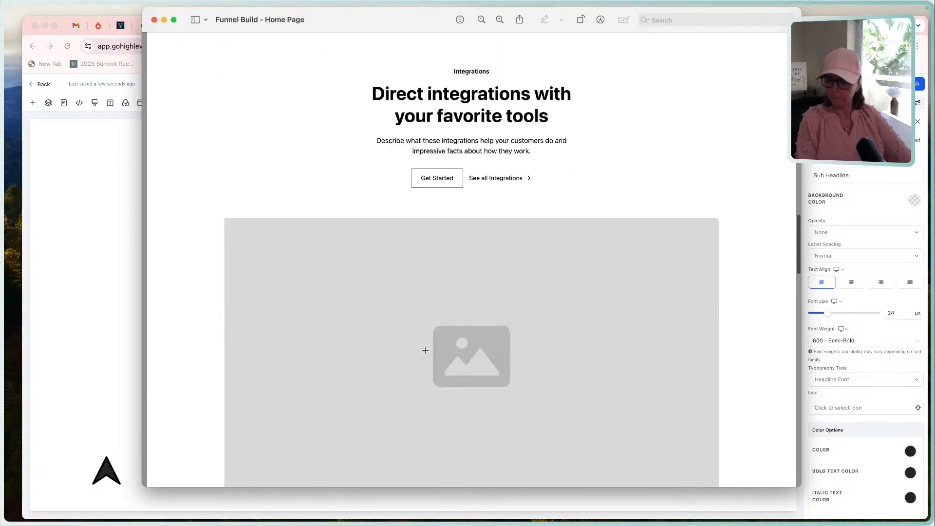
{"action": "left_click", "coordinate": [99, 303]}
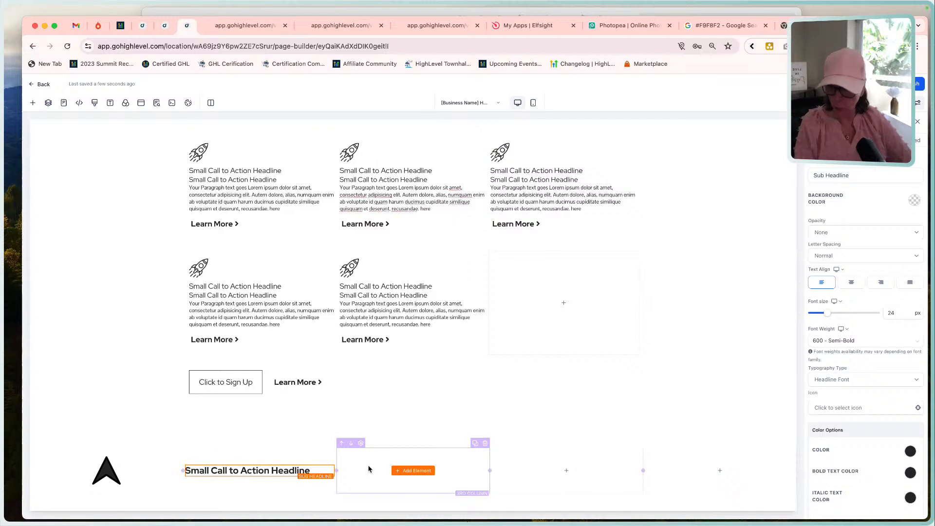
{"action": "left_click", "coordinate": [281, 472]}
{"action": "triple_click", "coordinate": [282, 472]}
{"action": "type", "text": "Si"}
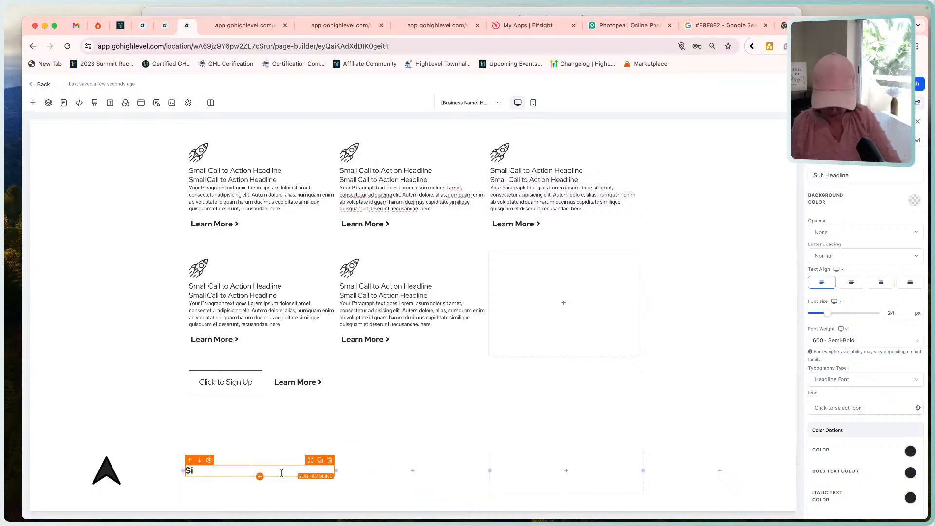
{"action": "type", "text": "te Pags"}
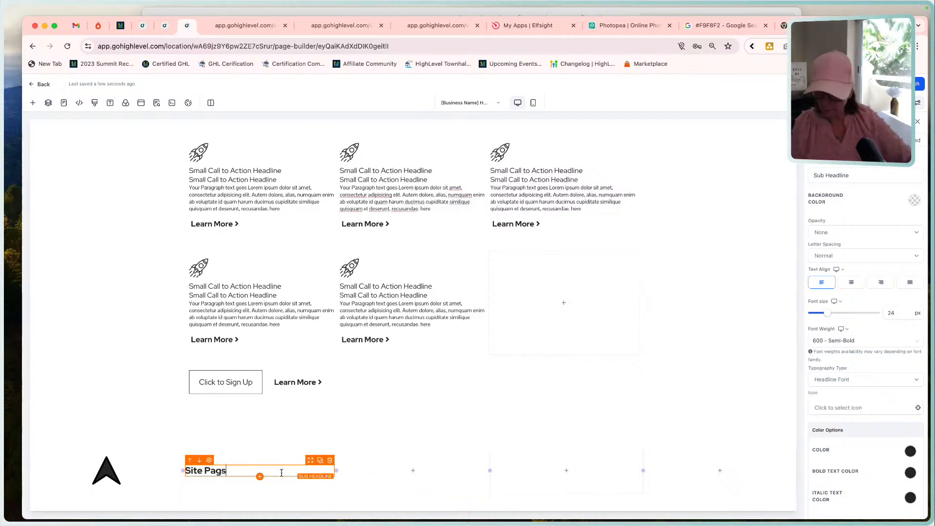
{"action": "type", "text": "e"}
{"action": "key", "text": "BackSpace"}
{"action": "key", "text": "BackSpace"}
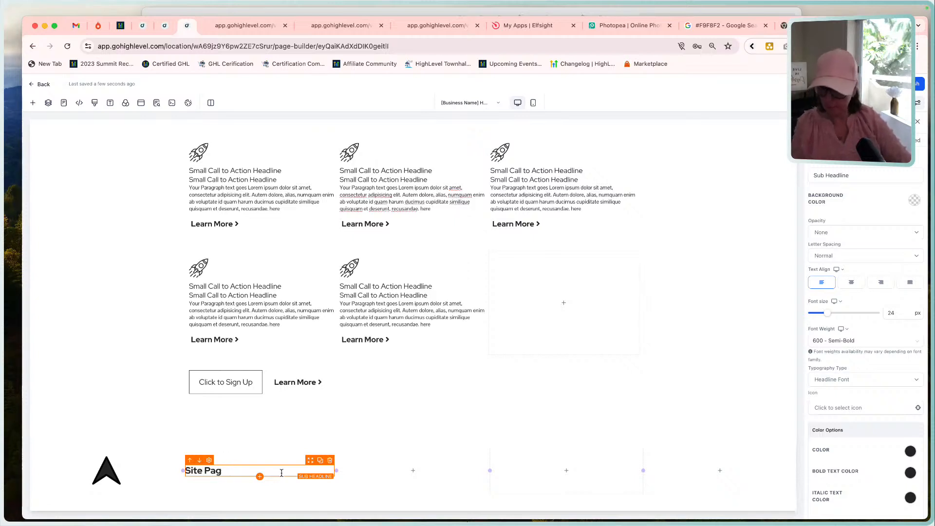
{"action": "type", "text": "es"}
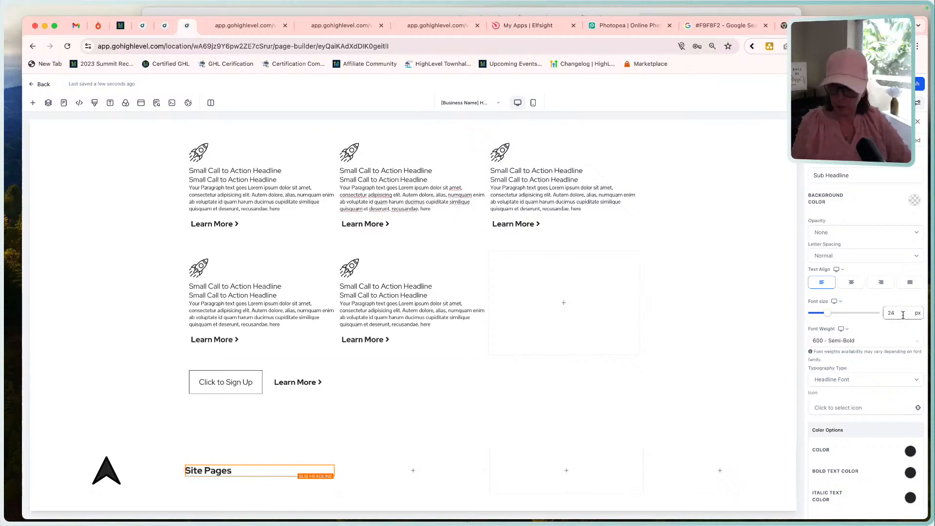
Set the font size of the footer's "Site Pages" sub-headline to 16 px.
{"action": "left_click_drag", "start_coordinate": [903, 315], "coordinate": [870, 318]}
{"action": "type", "text": "12"}
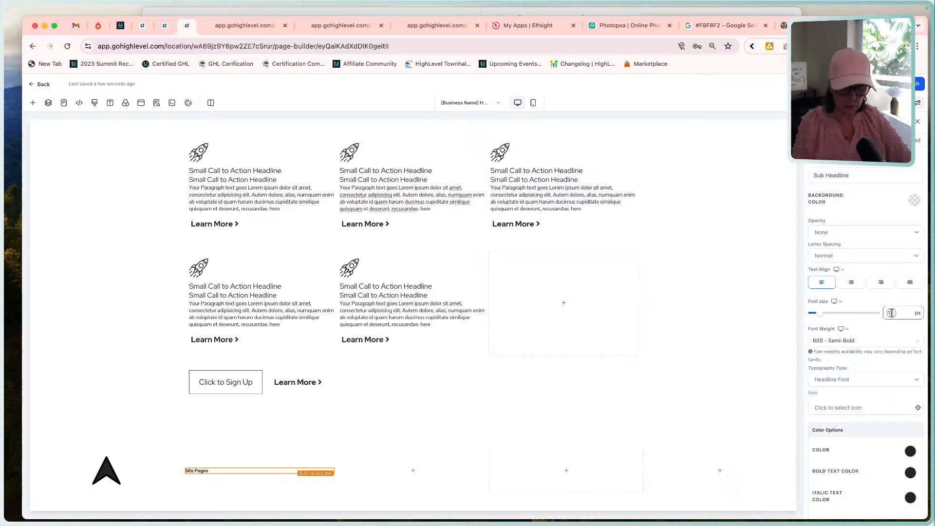
{"action": "double_click", "coordinate": [891, 312]}
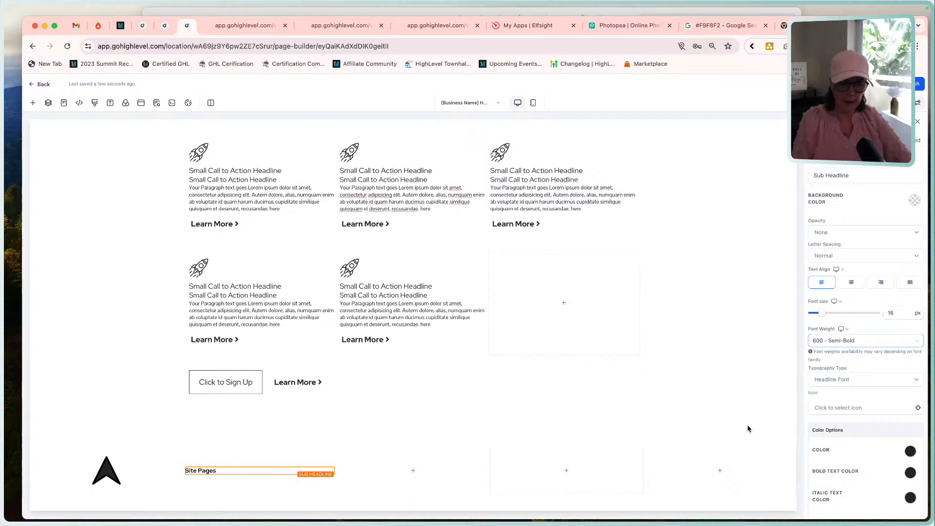
Set the "Site Pages" sub-headline's text color and bold text color to the near-black swatch.
{"action": "left_click", "coordinate": [910, 451]}
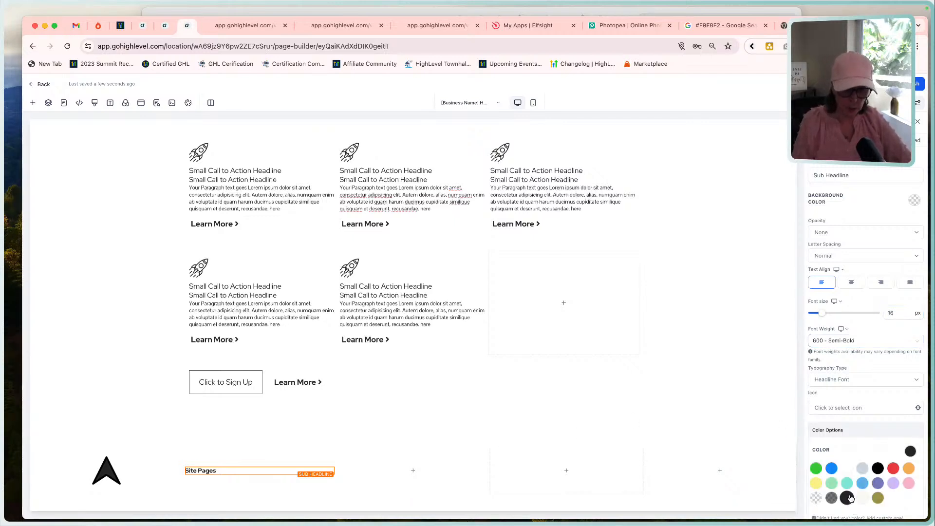
{"action": "left_click", "coordinate": [852, 455]}
{"action": "scroll", "coordinate": [852, 454], "scroll_direction": "down", "scroll_amount": 2}
{"action": "left_click", "coordinate": [910, 400]}
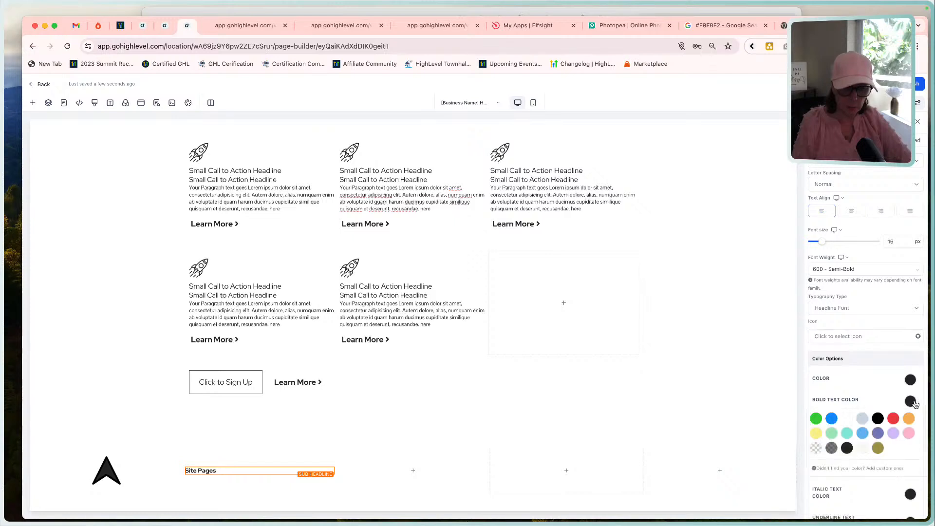
{"action": "left_click", "coordinate": [249, 469]}
{"action": "left_click", "coordinate": [249, 467]}
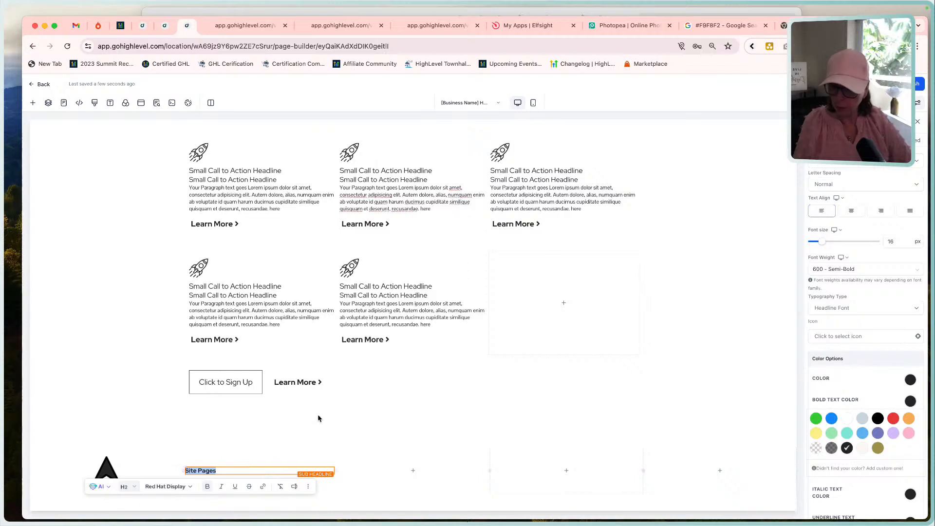
{"action": "left_click", "coordinate": [264, 440]}
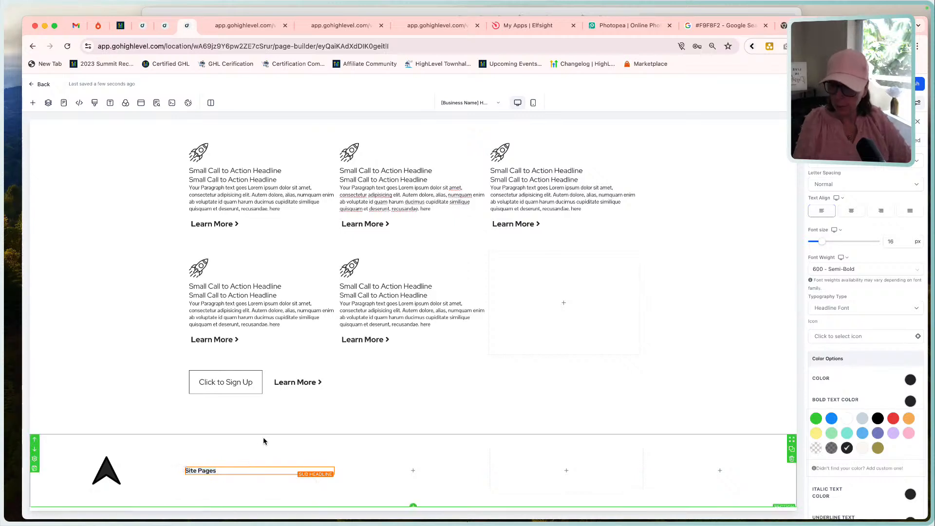
Set the "Site Pages" sub-headline's bold text color to olive and make the word "Pages" bold.
{"action": "triple_click", "coordinate": [237, 469]}
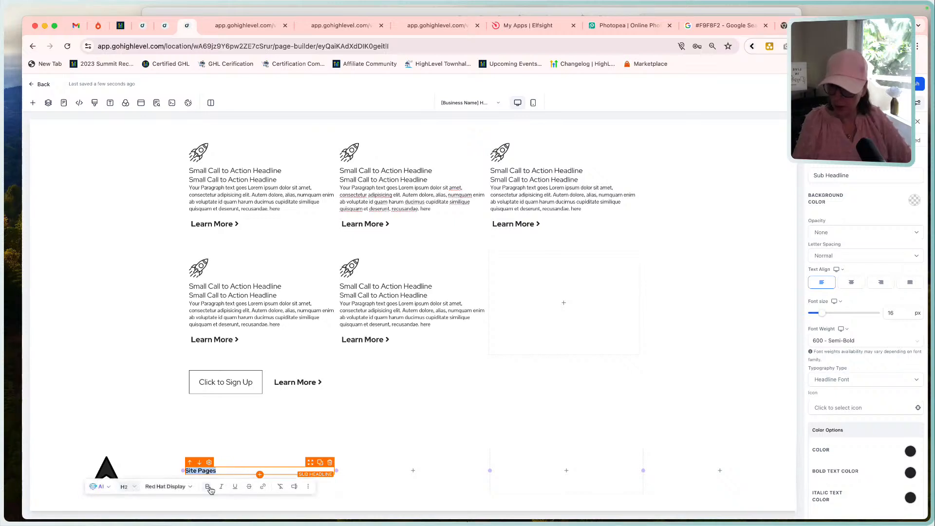
{"action": "left_click", "coordinate": [226, 469]}
{"action": "triple_click", "coordinate": [225, 468]}
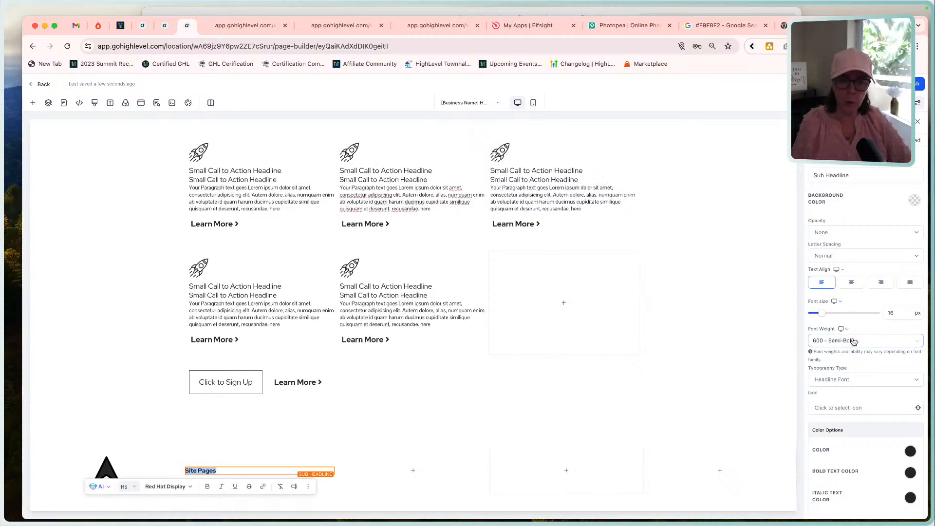
{"action": "scroll", "coordinate": [893, 438], "scroll_direction": "down", "scroll_amount": 2}
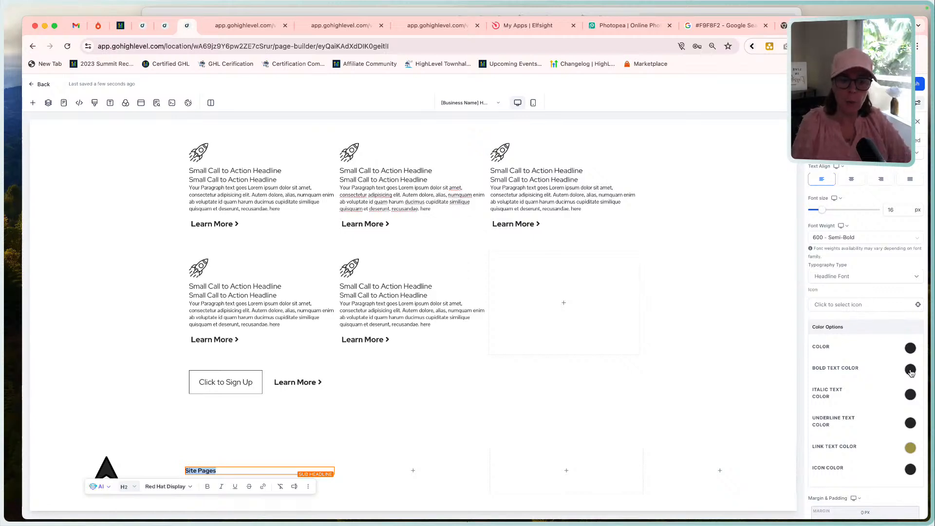
{"action": "left_click", "coordinate": [910, 370]}
{"action": "left_click", "coordinate": [877, 416]}
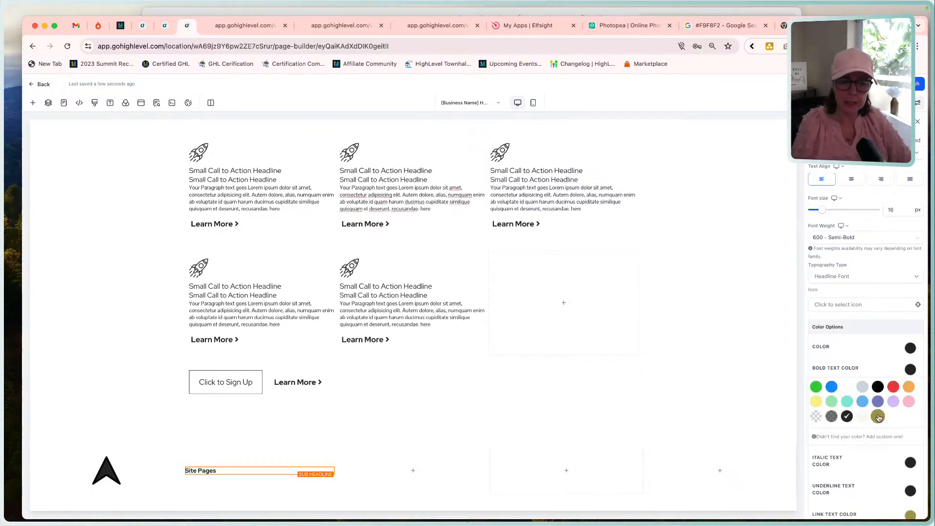
{"action": "double_click", "coordinate": [204, 471]}
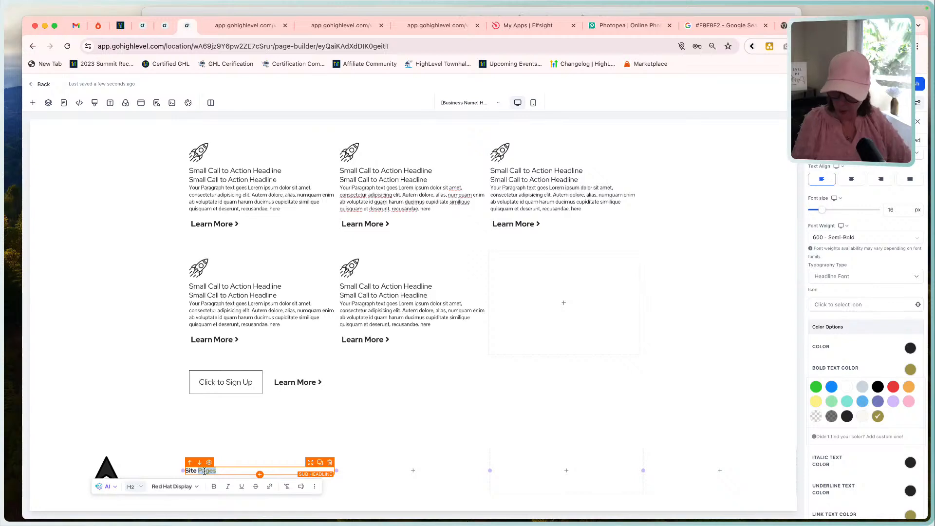
{"action": "left_click", "coordinate": [206, 471]}
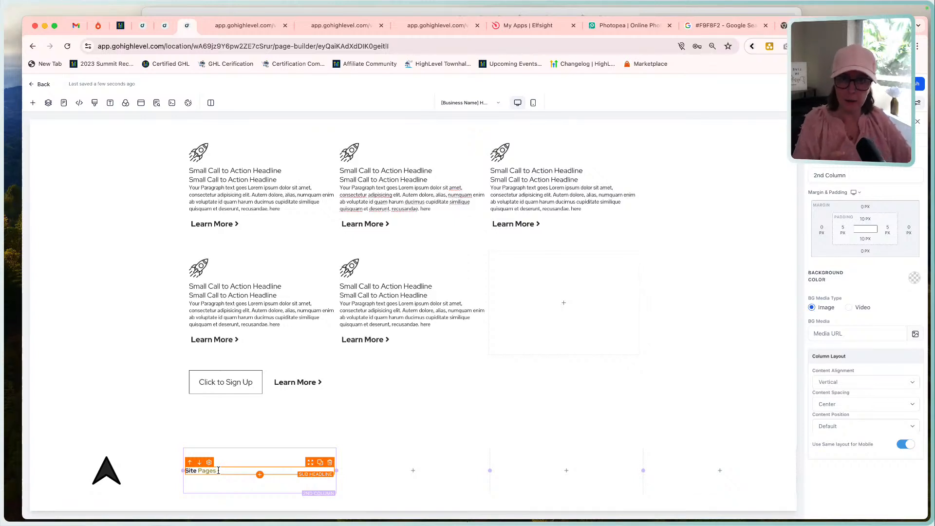
Set the "Site Pages" sub-headline's italic text color to pink and italicize the word "Site".
{"action": "double_click", "coordinate": [209, 470]}
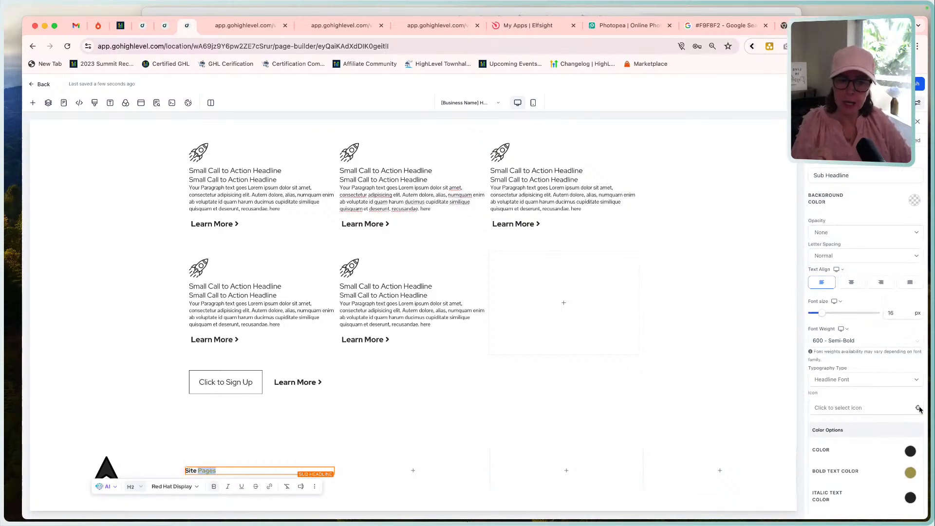
{"action": "scroll", "coordinate": [857, 341], "scroll_direction": "down", "scroll_amount": 5}
{"action": "left_click", "coordinate": [910, 325]}
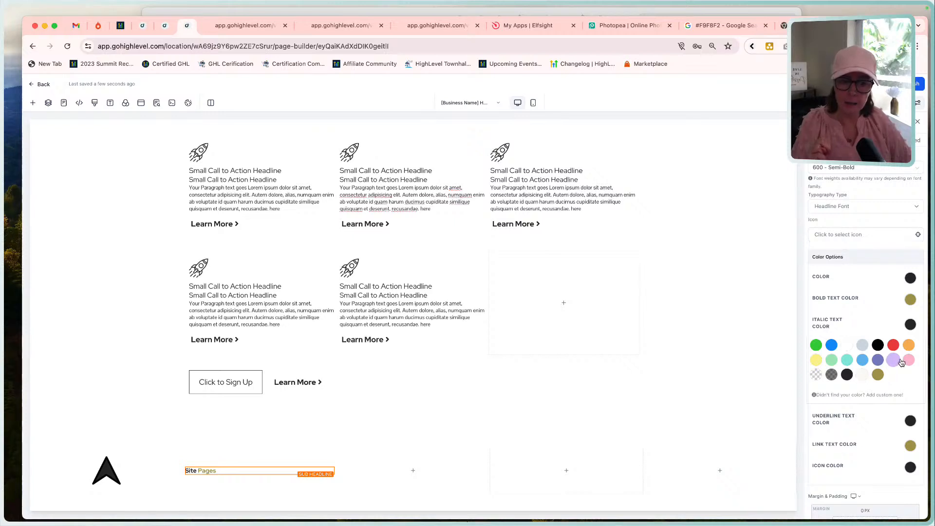
{"action": "left_click", "coordinate": [908, 359]}
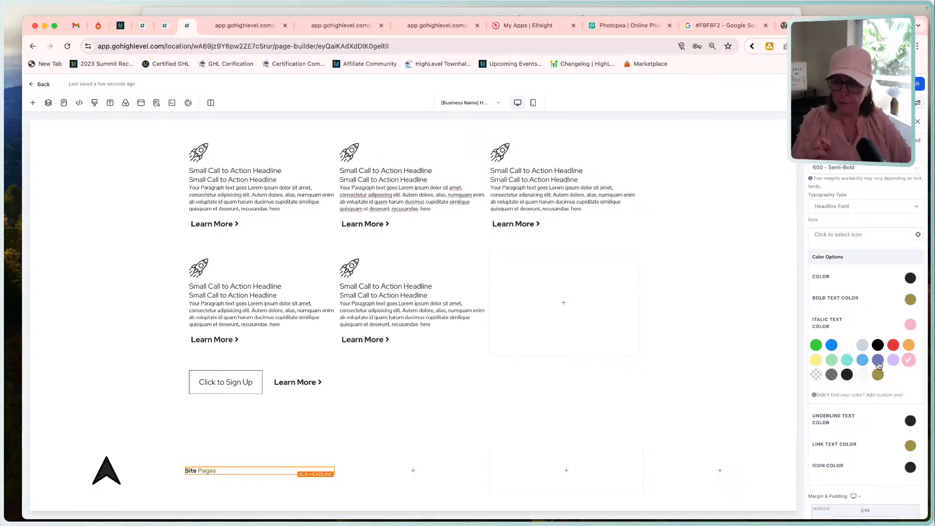
{"action": "left_click", "coordinate": [189, 471]}
{"action": "left_click", "coordinate": [190, 472]}
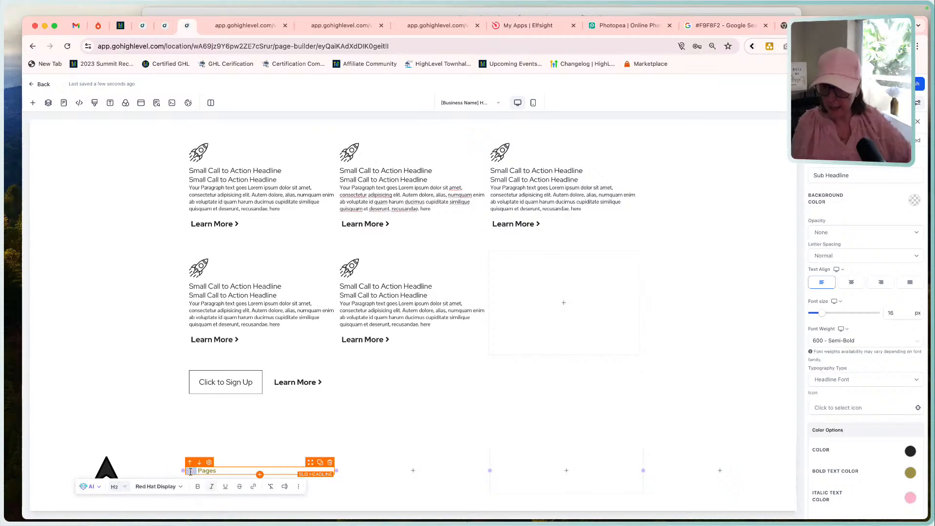
{"action": "left_click", "coordinate": [159, 456]}
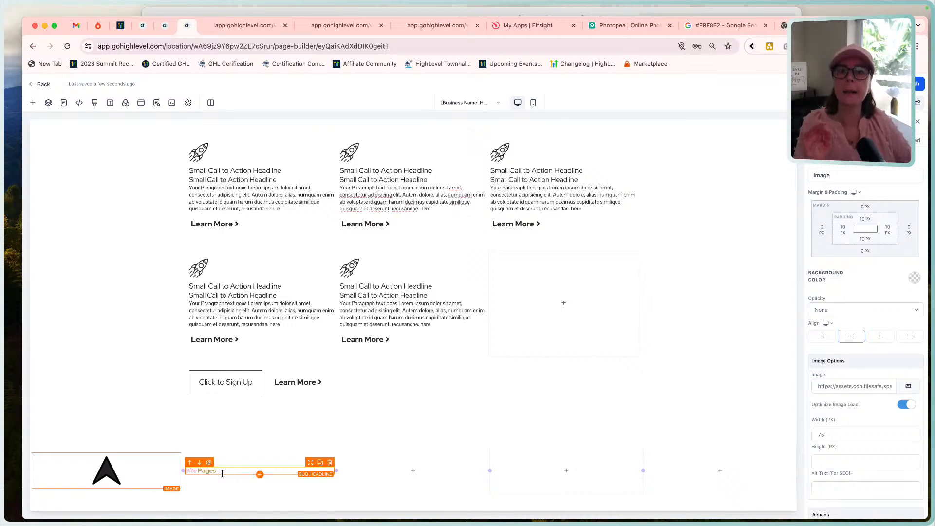
Remove the italic formatting from "Site" and the bold formatting from "Pages" in the footer sub-headline.
{"action": "scroll", "coordinate": [309, 417], "scroll_direction": "up", "scroll_amount": 10}
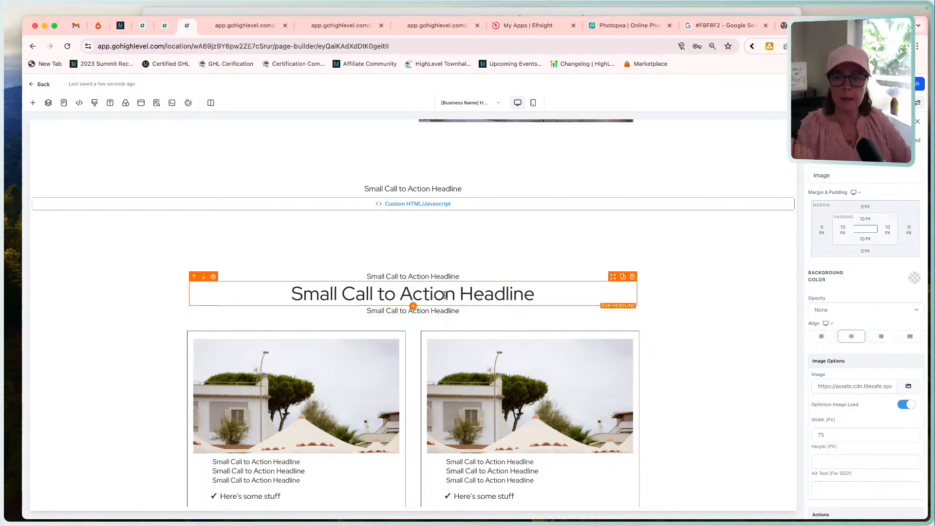
{"action": "scroll", "coordinate": [444, 296], "scroll_direction": "down", "scroll_amount": 3}
{"action": "scroll", "coordinate": [445, 296], "scroll_direction": "down", "scroll_amount": 8}
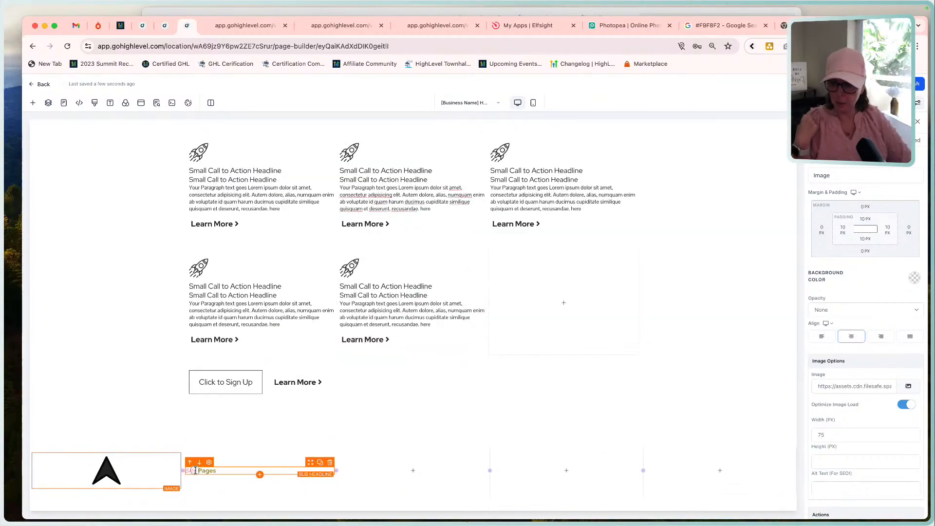
{"action": "left_click", "coordinate": [195, 471]}
{"action": "double_click", "coordinate": [193, 470]}
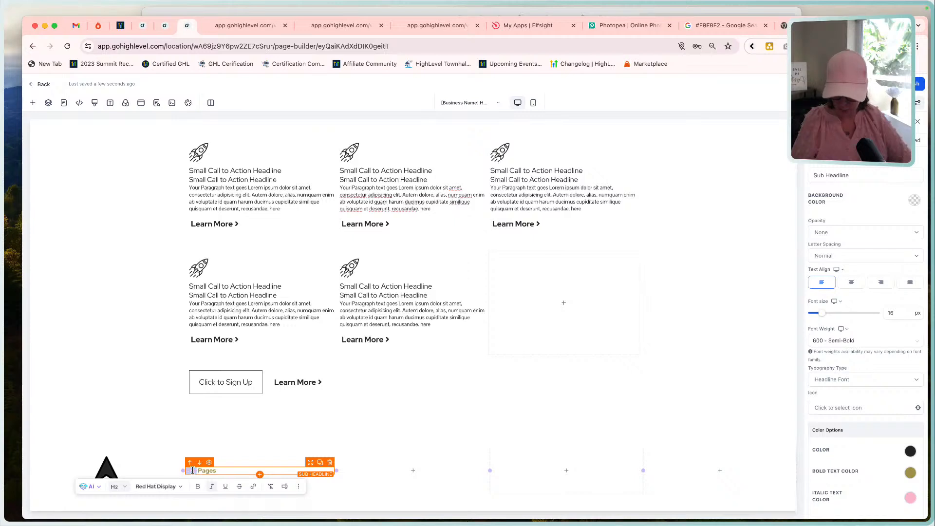
{"action": "left_click", "coordinate": [287, 446]}
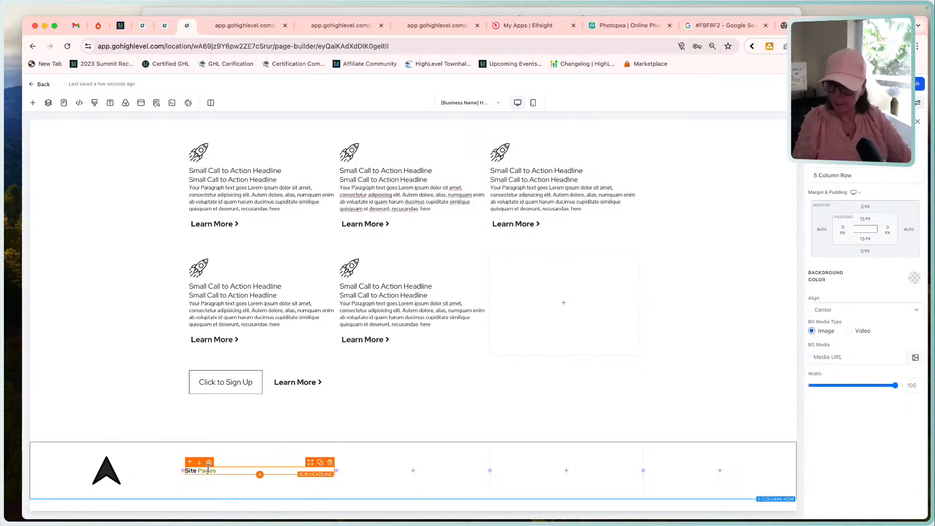
{"action": "double_click", "coordinate": [208, 469]}
{"action": "left_click", "coordinate": [214, 483]}
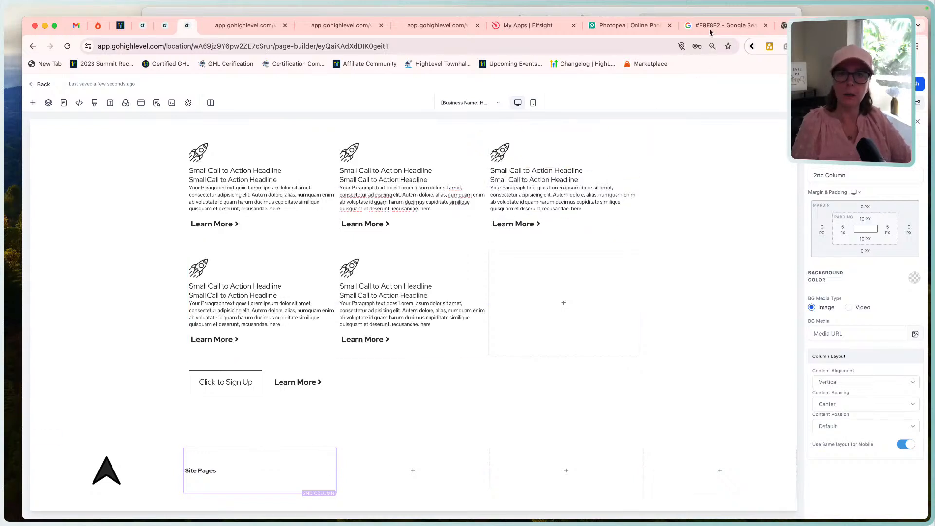
Check the reference footer's columns and duplicate the "Site Pages" sub-headline into the footer row's third, fourth and fifth columns.
{"action": "left_click", "coordinate": [703, 11]}
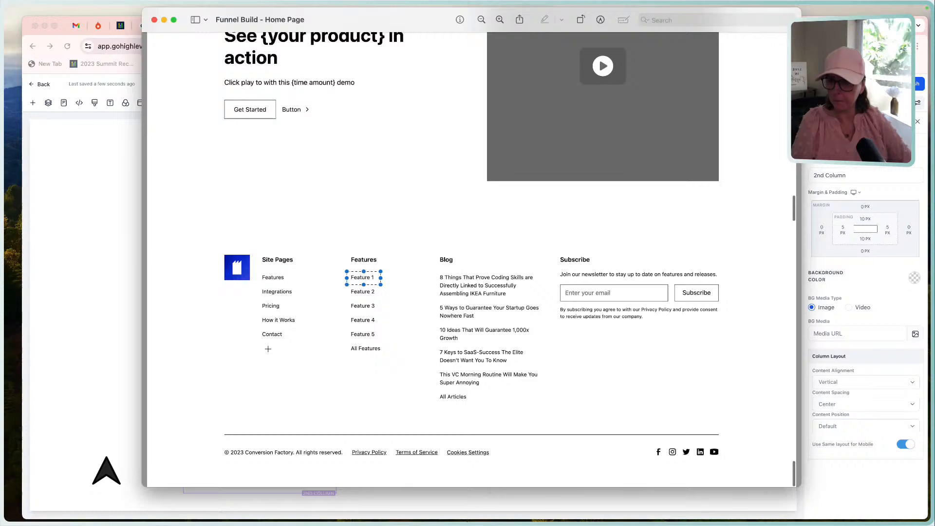
{"action": "left_click", "coordinate": [135, 340]}
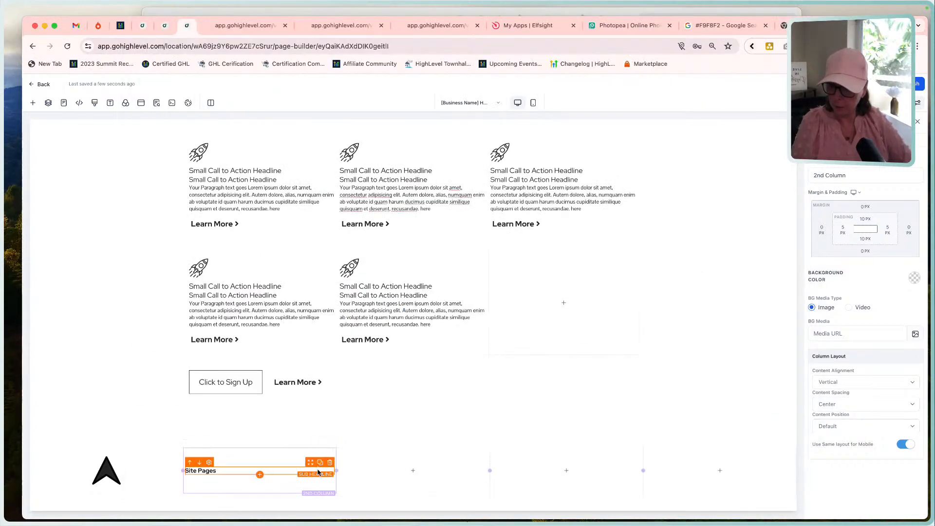
{"action": "left_click", "coordinate": [320, 463]}
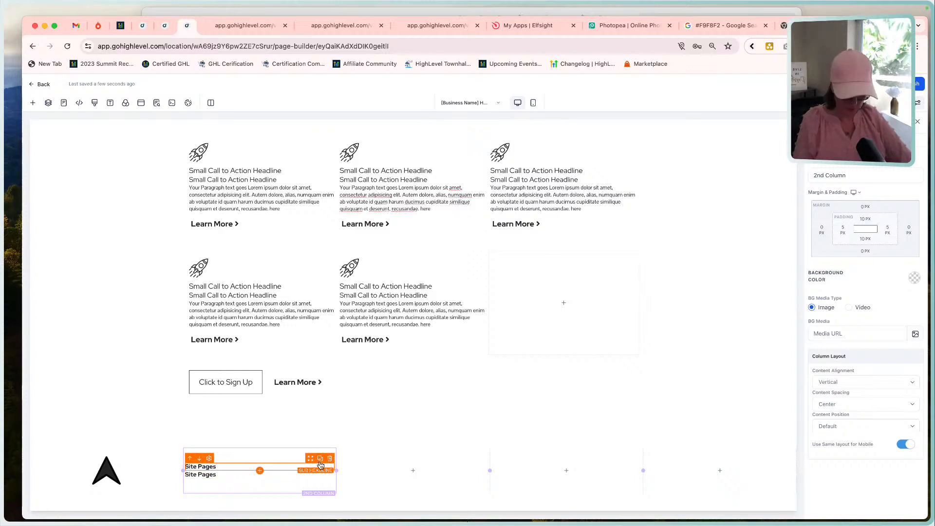
{"action": "left_click_drag", "start_coordinate": [313, 458], "coordinate": [424, 460]}
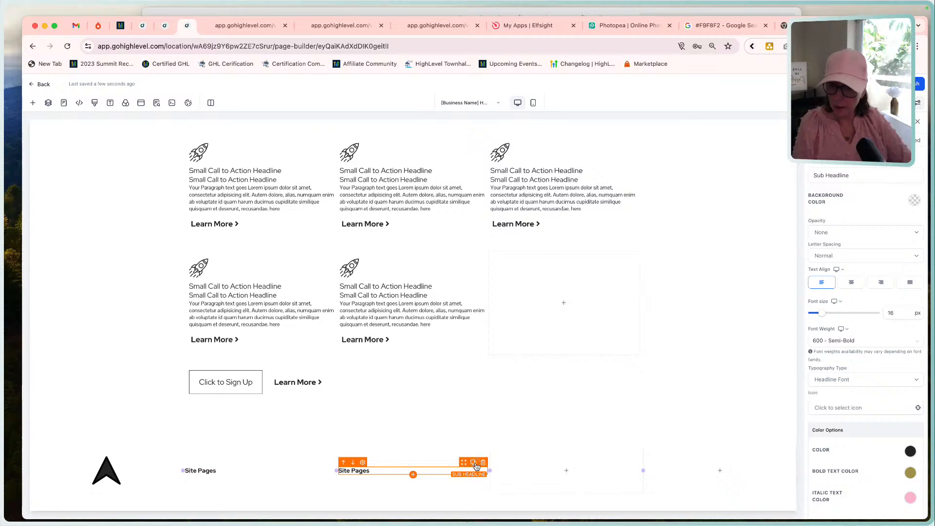
{"action": "left_click", "coordinate": [465, 464]}
{"action": "left_click_drag", "start_coordinate": [464, 461], "coordinate": [692, 461]}
{"action": "left_click", "coordinate": [626, 464]}
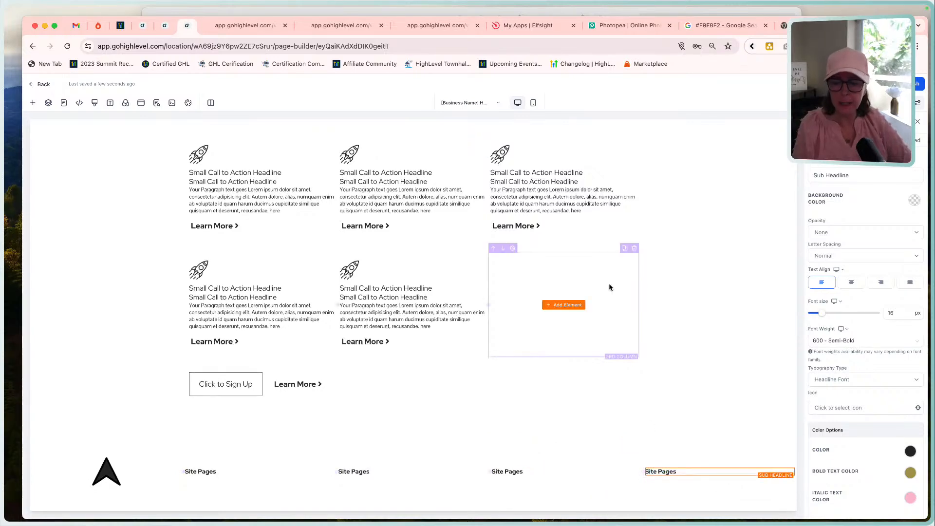
Mark the "Features" link in the reference footer and add a paragraph element below the second column's "Site Pages" heading.
{"action": "left_click", "coordinate": [539, 12]}
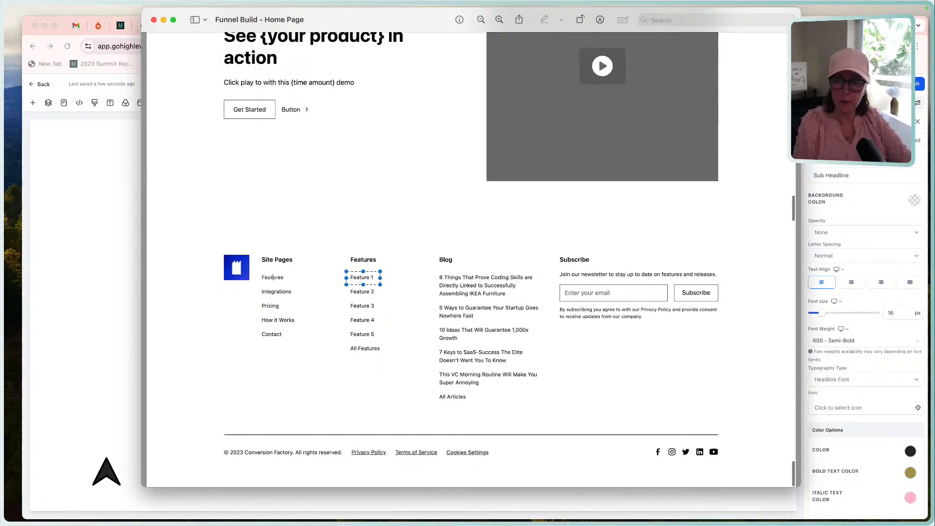
{"action": "mouse_move", "coordinate": [255, 271]}
{"action": "left_mouse_down"}
{"action": "mouse_move", "coordinate": [307, 289]}
{"action": "mouse_move", "coordinate": [298, 284]}
{"action": "left_mouse_up"}
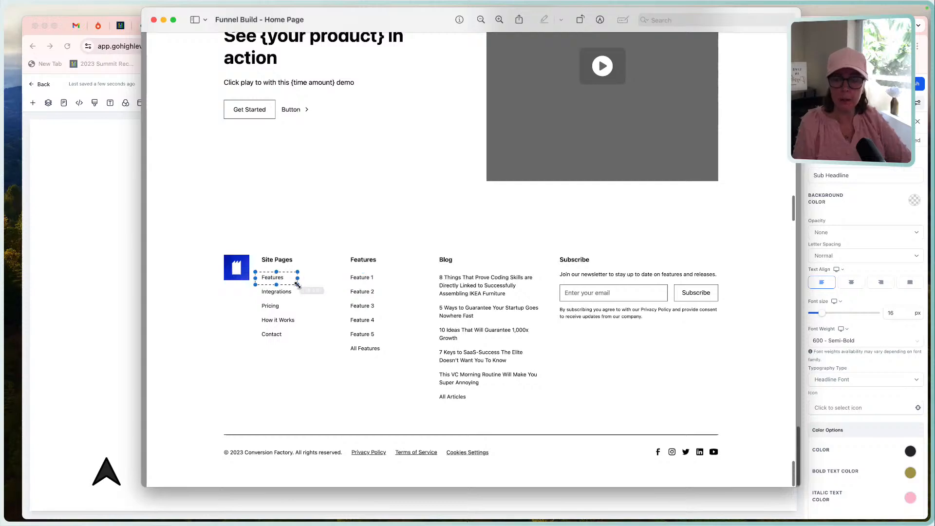
{"action": "left_click", "coordinate": [91, 336]}
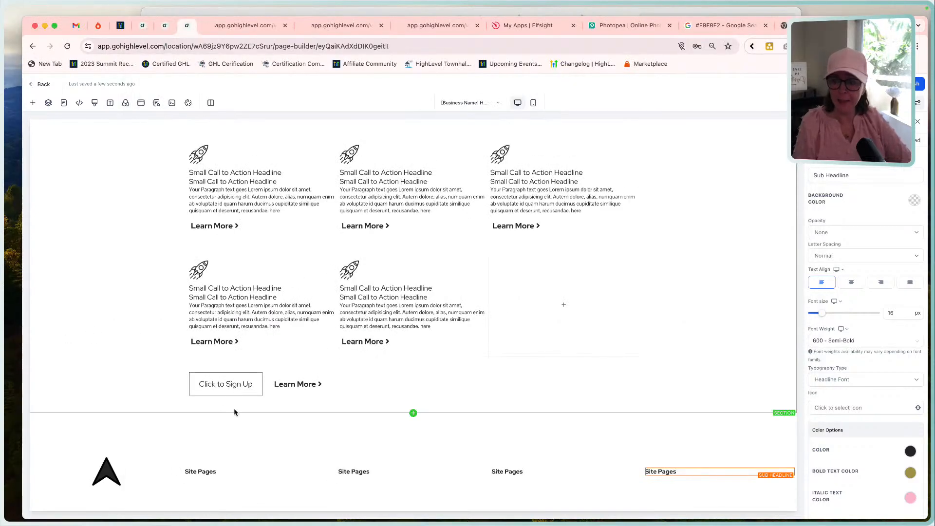
{"action": "left_click", "coordinate": [204, 475]}
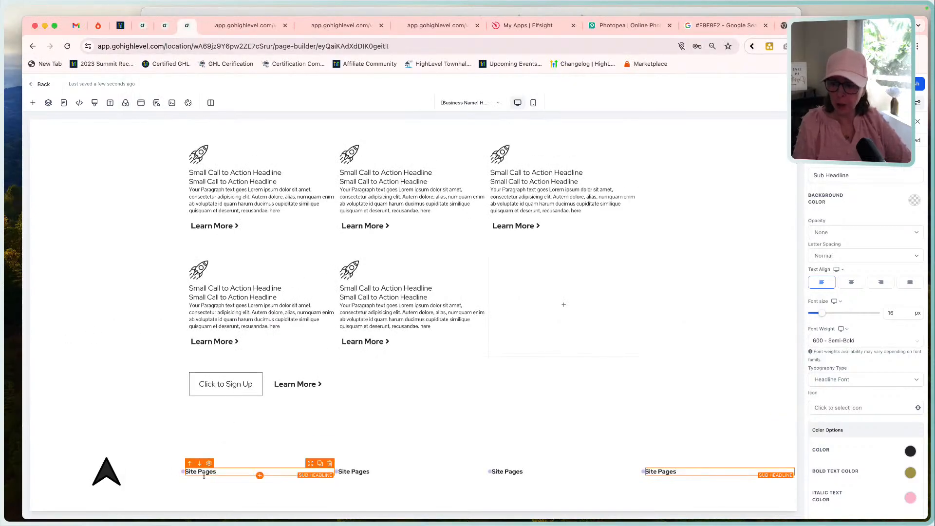
{"action": "left_click", "coordinate": [259, 476]}
{"action": "left_click", "coordinate": [216, 206]}
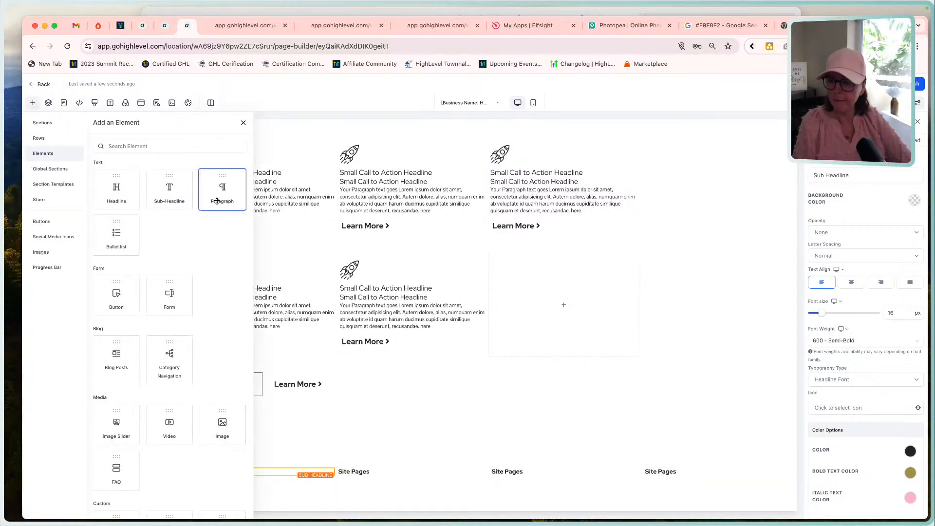
Left-align the new paragraph in the second footer column and set its text color to the near-black swatch.
{"action": "double_click", "coordinate": [255, 476]}
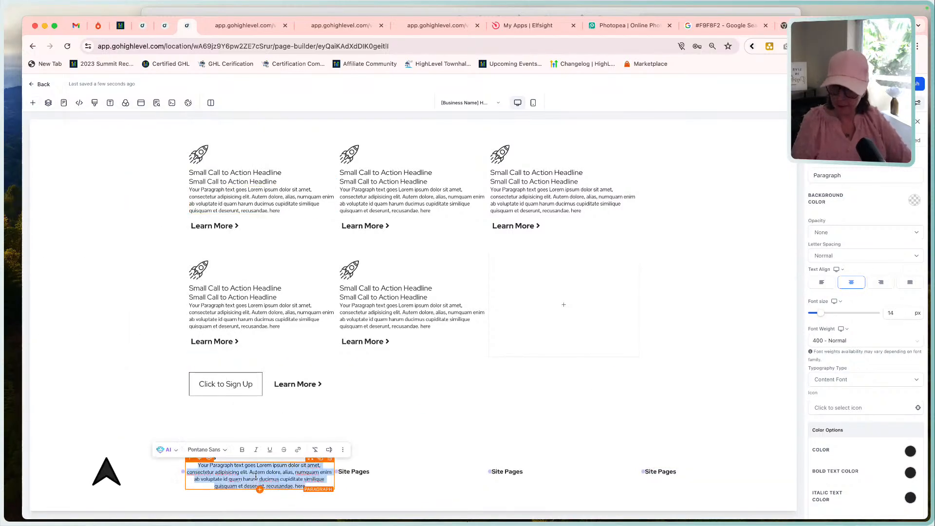
{"action": "left_click", "coordinate": [821, 283]}
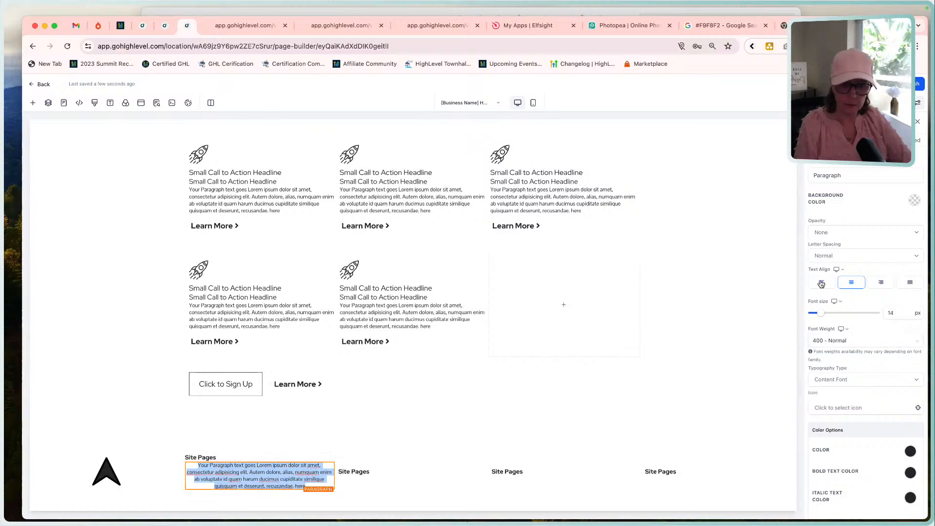
{"action": "left_click", "coordinate": [910, 451]}
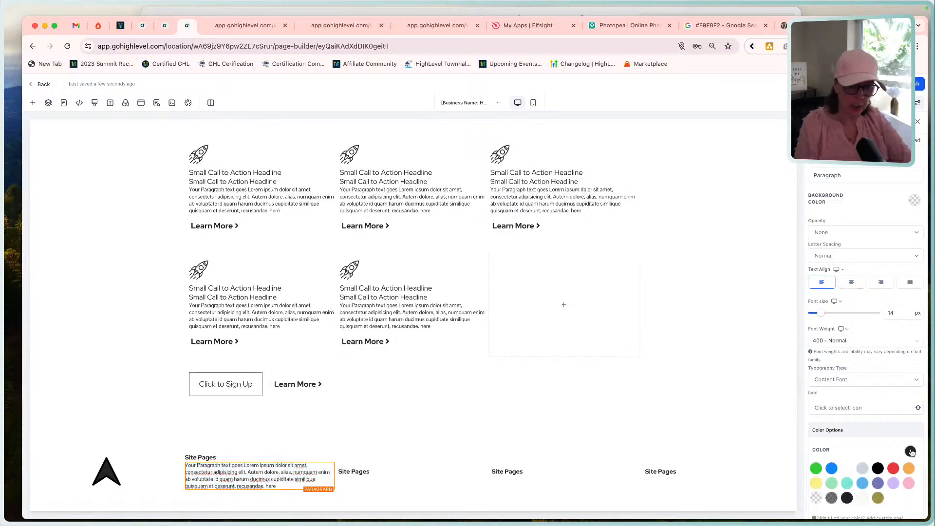
{"action": "left_click", "coordinate": [846, 498]}
{"action": "left_click", "coordinate": [856, 407]}
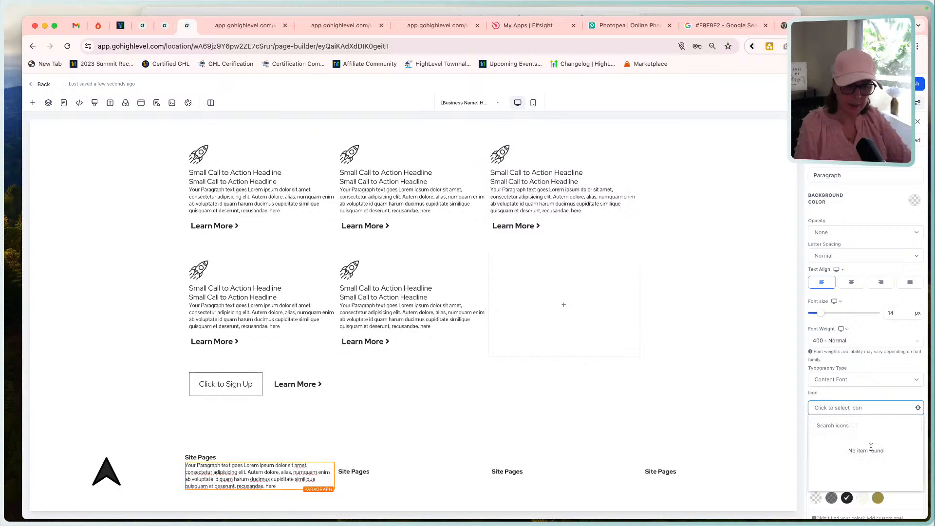
{"action": "left_click", "coordinate": [862, 379]}
{"action": "left_click", "coordinate": [920, 396]}
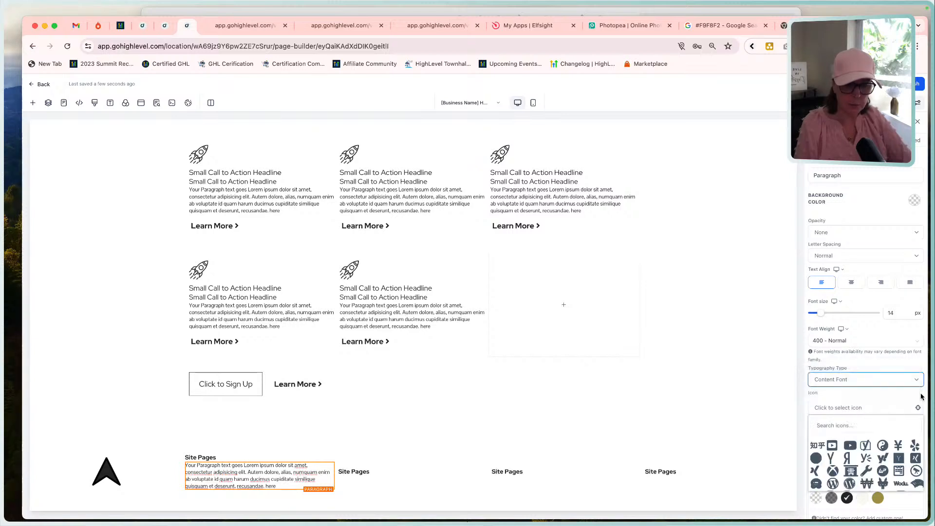
{"action": "left_click", "coordinate": [752, 399]}
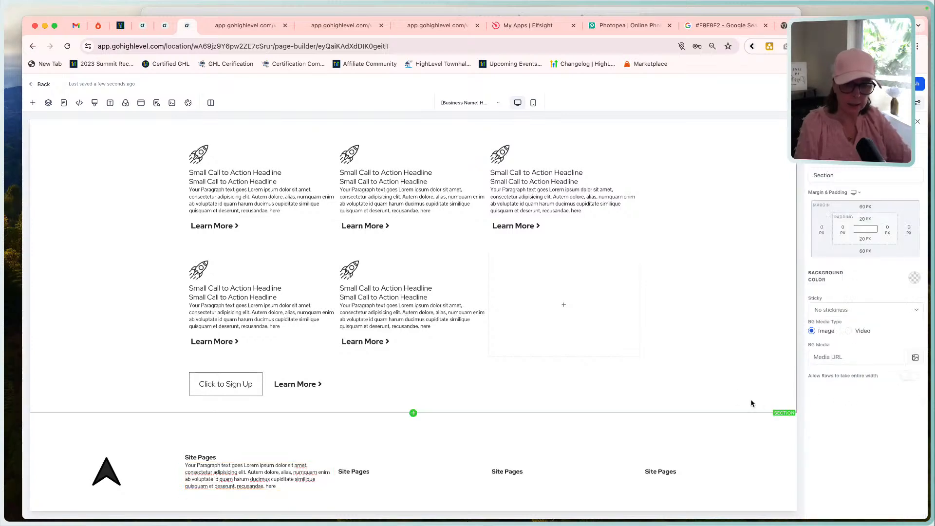
Replace the placeholder paragraph below the second column's "Site Pages" heading with "Features", matching the reference footer.
{"action": "left_click", "coordinate": [278, 486]}
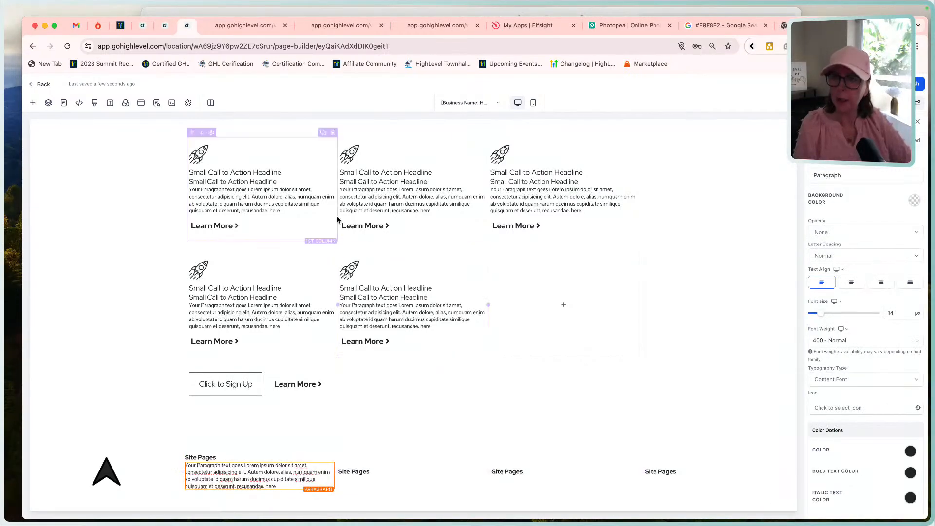
{"action": "left_click", "coordinate": [407, 11]}
{"action": "left_click", "coordinate": [112, 380]}
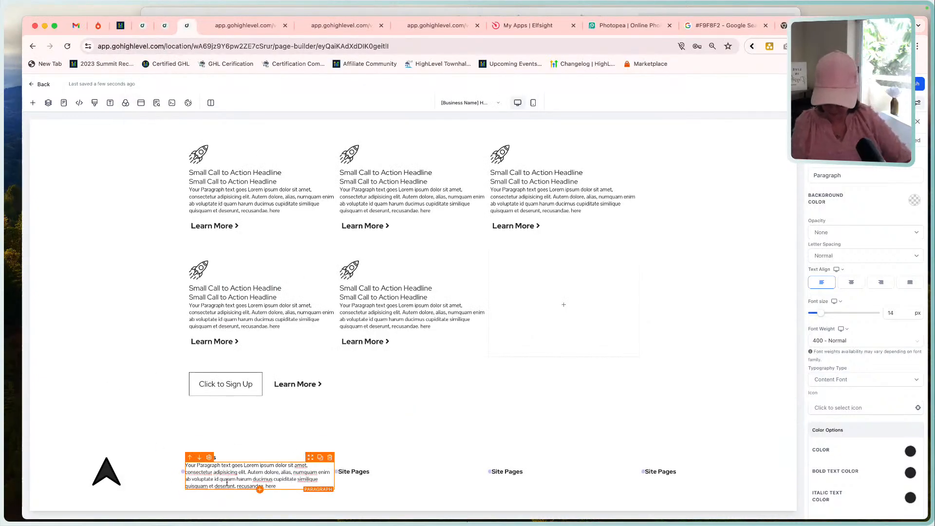
{"action": "key", "text": "ctrl+a"}
{"action": "type", "text": "features"}
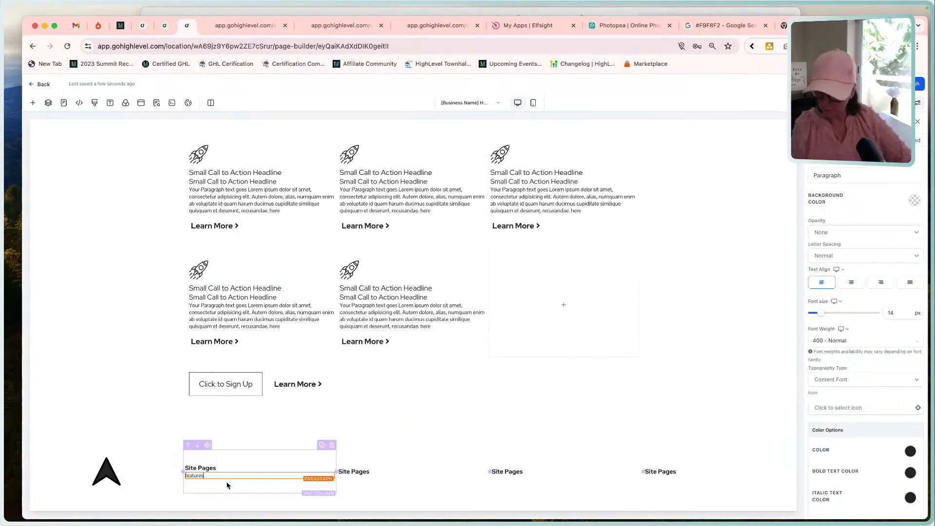
{"action": "key", "text": "Left"}
{"action": "key", "text": "Left"}
{"action": "key", "text": "Left"}
{"action": "key", "text": "Left"}
{"action": "key", "text": "Left"}
{"action": "key", "text": "Left"}
{"action": "key", "text": "Left"}
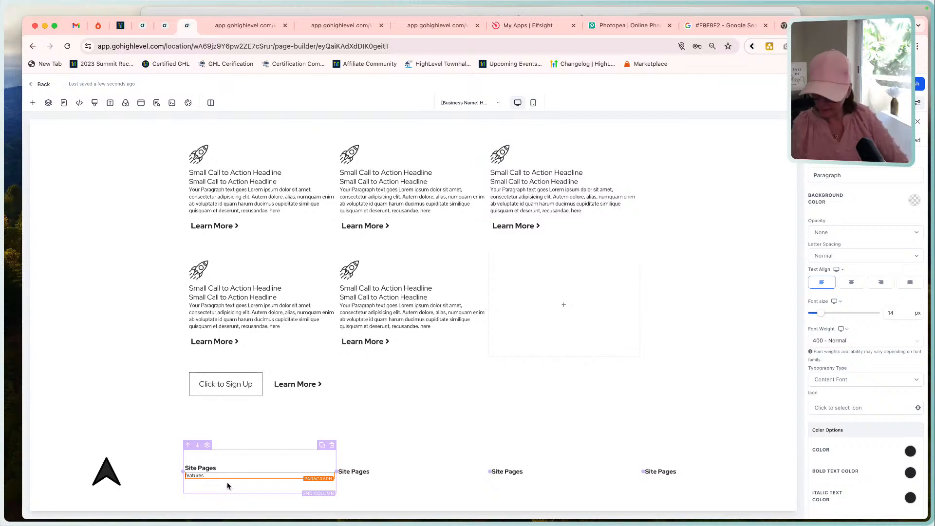
{"action": "key", "text": "BackSpace"}
{"action": "type", "text": "F"}
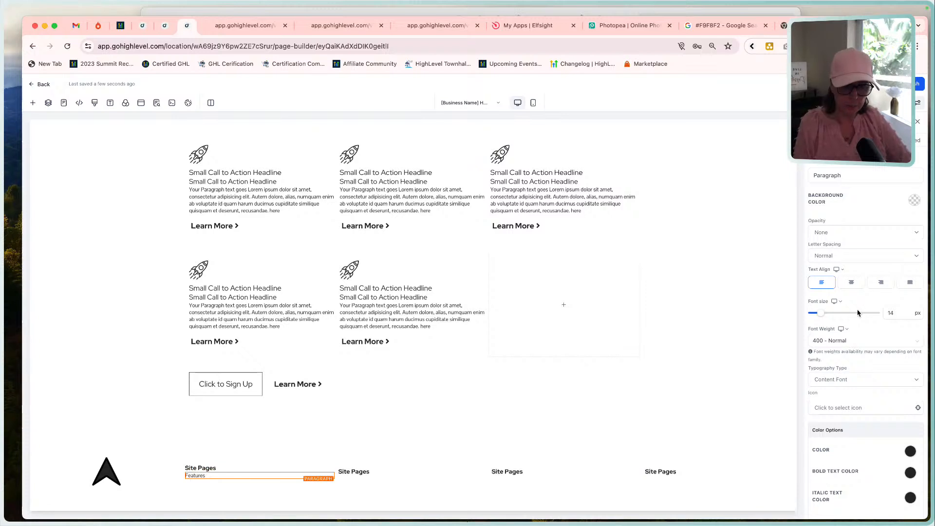
Set the "Features" paragraph's top margin to 10 px and duplicate the paragraph.
{"action": "scroll", "coordinate": [857, 409], "scroll_direction": "down", "scroll_amount": 5}
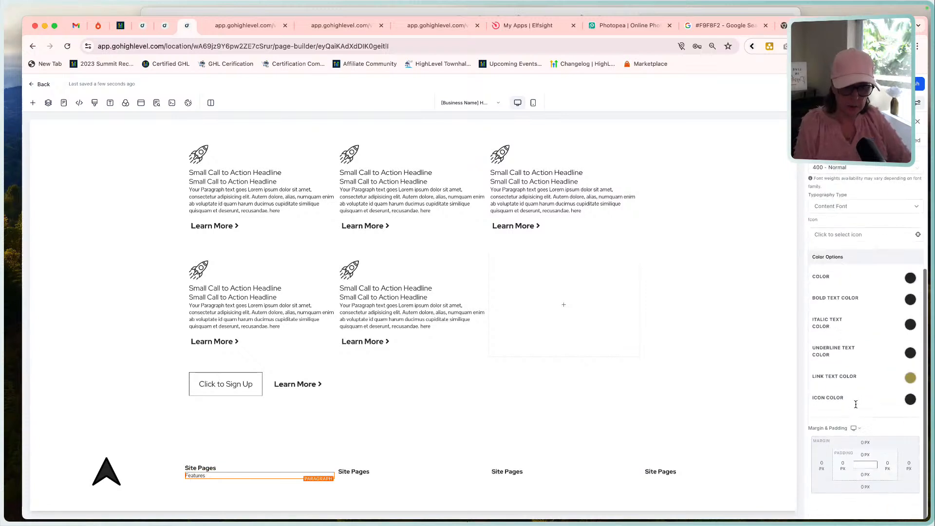
{"action": "left_click", "coordinate": [865, 457]}
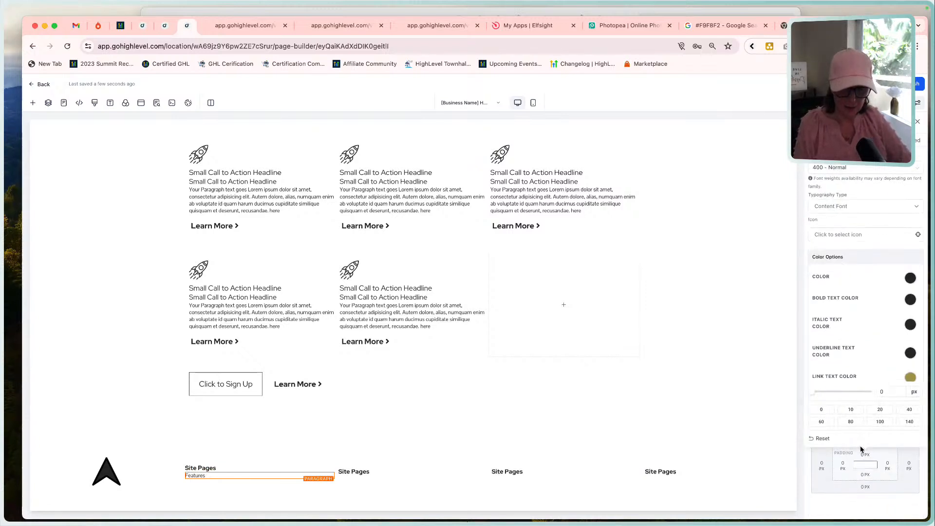
{"action": "left_click", "coordinate": [823, 459]}
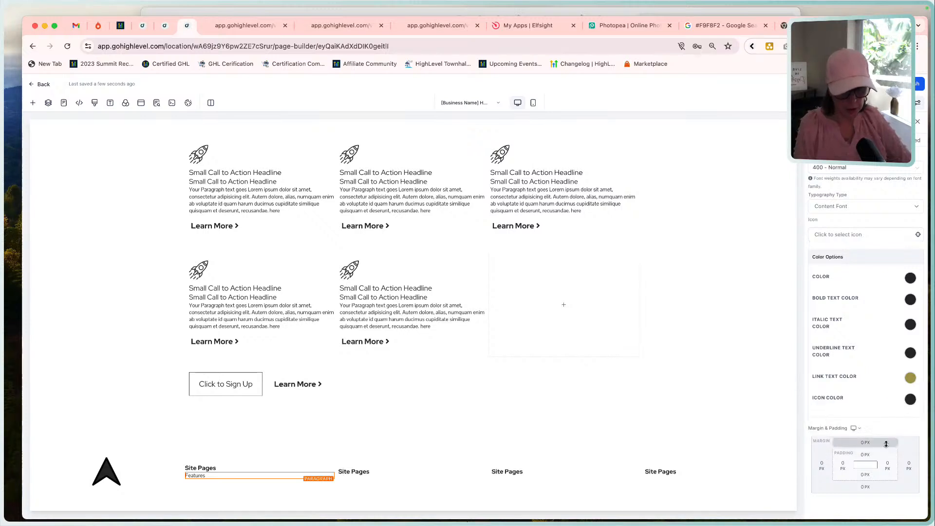
{"action": "left_click", "coordinate": [865, 443]}
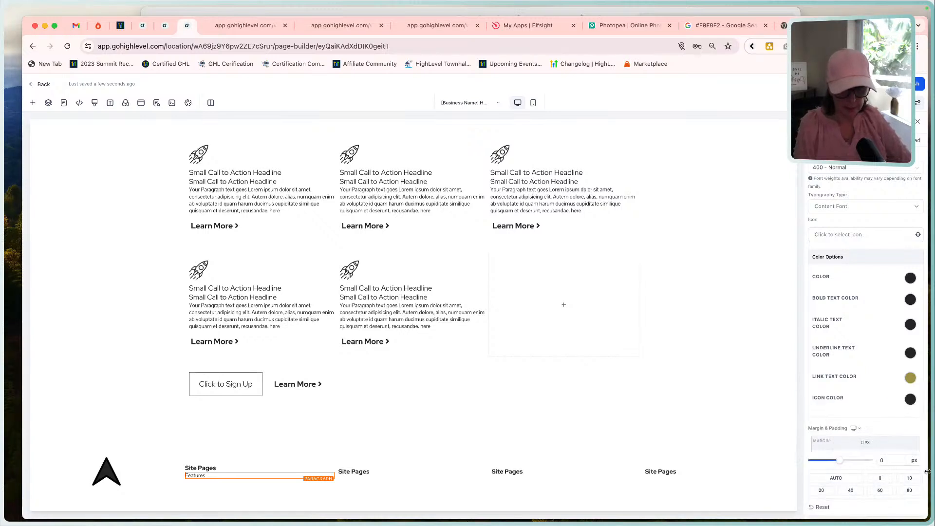
{"action": "left_click", "coordinate": [910, 478]}
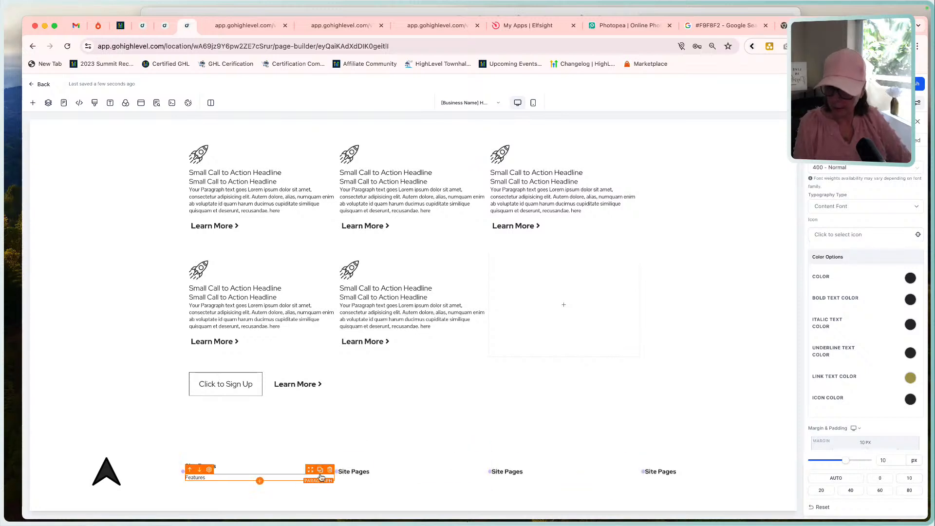
{"action": "left_click", "coordinate": [320, 470]}
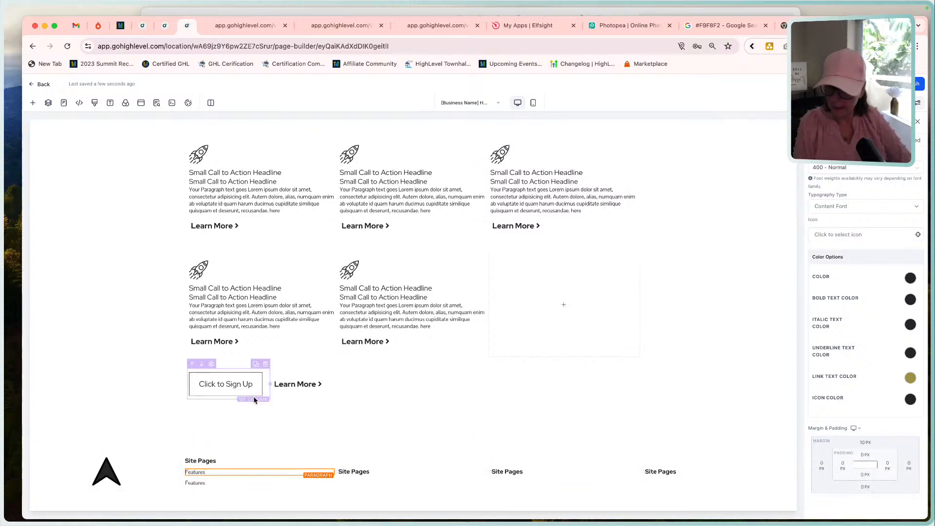
Check the link spacing in the reference footer and set the first "Features" paragraph's bottom margin to 10 px.
{"action": "left_click", "coordinate": [253, 332]}
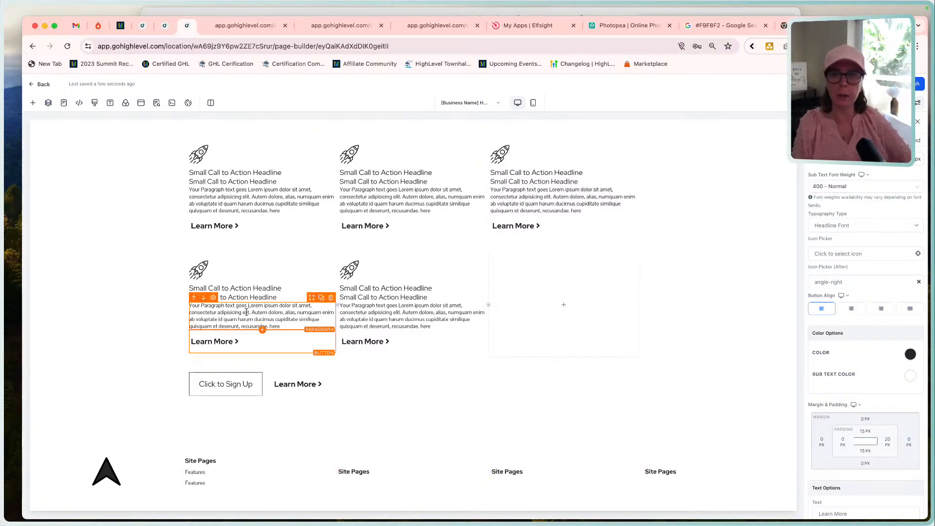
{"action": "left_click", "coordinate": [575, 11]}
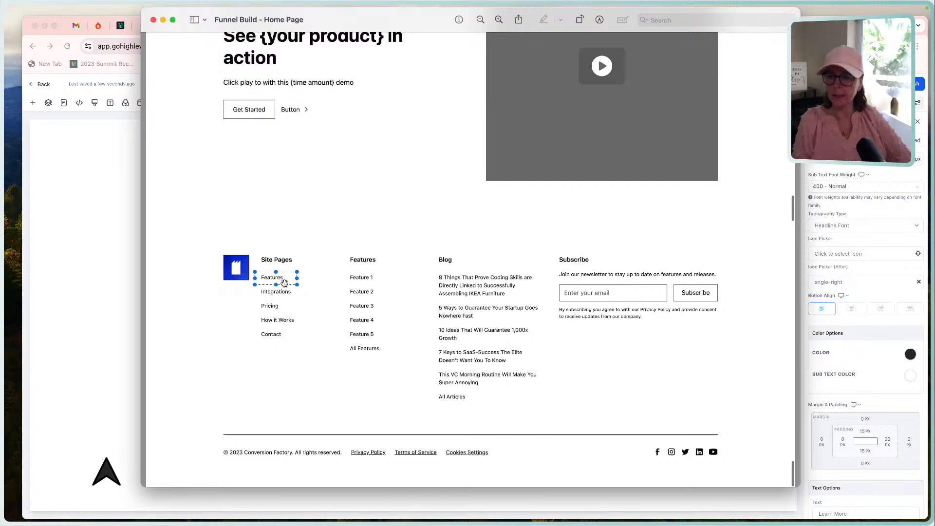
{"action": "left_click", "coordinate": [112, 381]}
{"action": "left_click", "coordinate": [213, 472]}
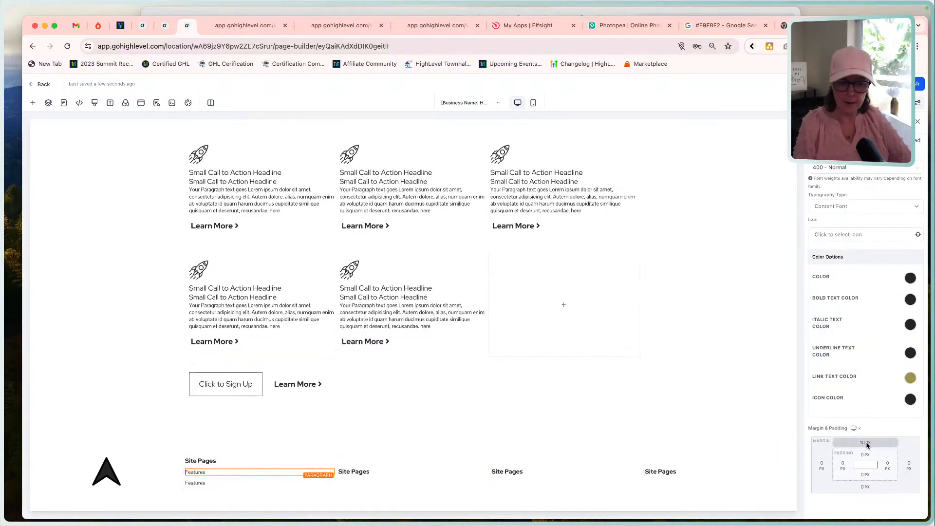
{"action": "left_click", "coordinate": [866, 489]}
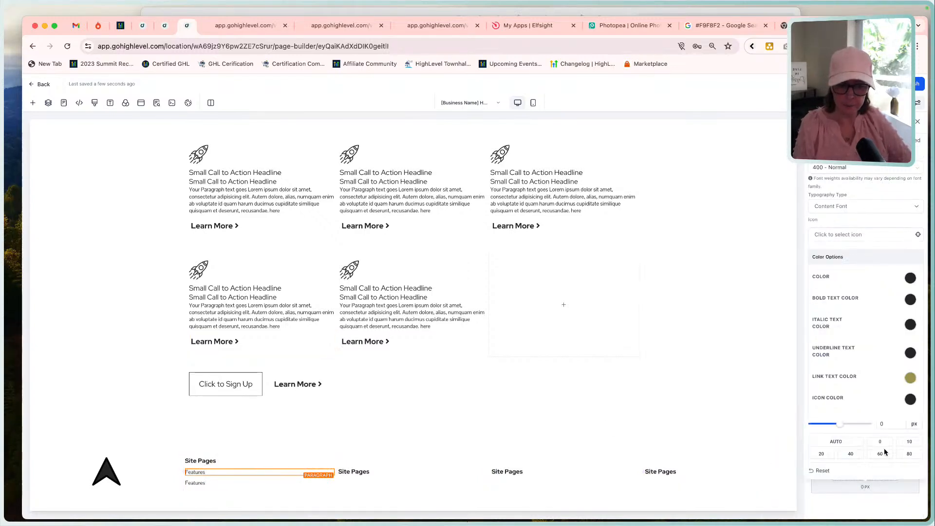
{"action": "left_click", "coordinate": [914, 443]}
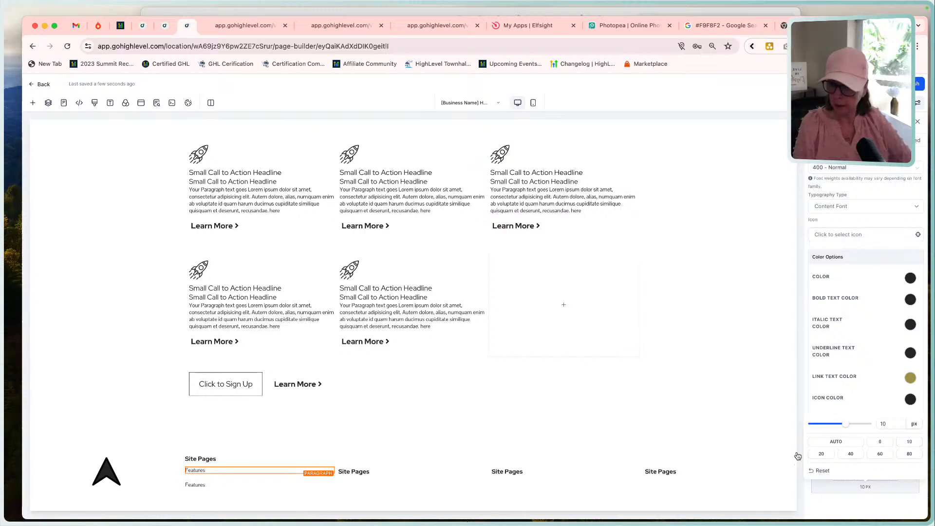
Set the bottom margin of the second "Features" paragraph to 10 px.
{"action": "left_click", "coordinate": [217, 484]}
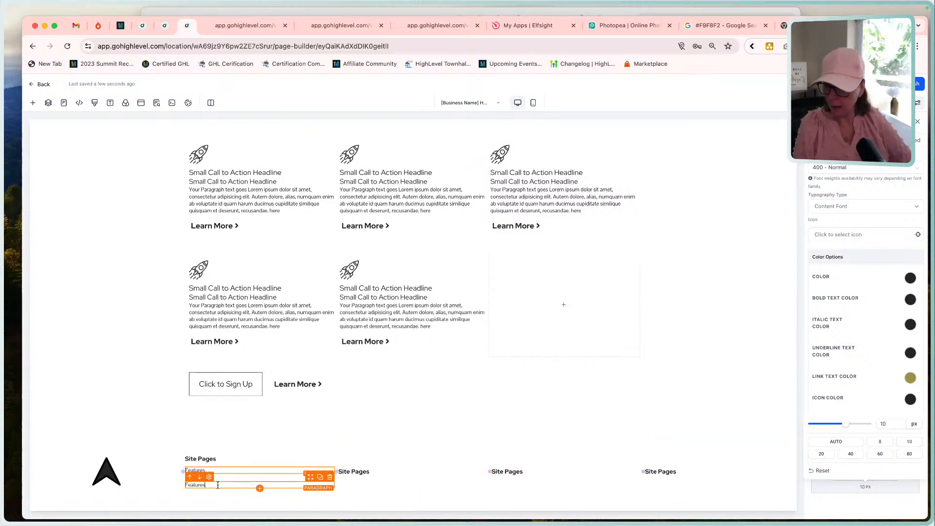
{"action": "left_click", "coordinate": [866, 486]}
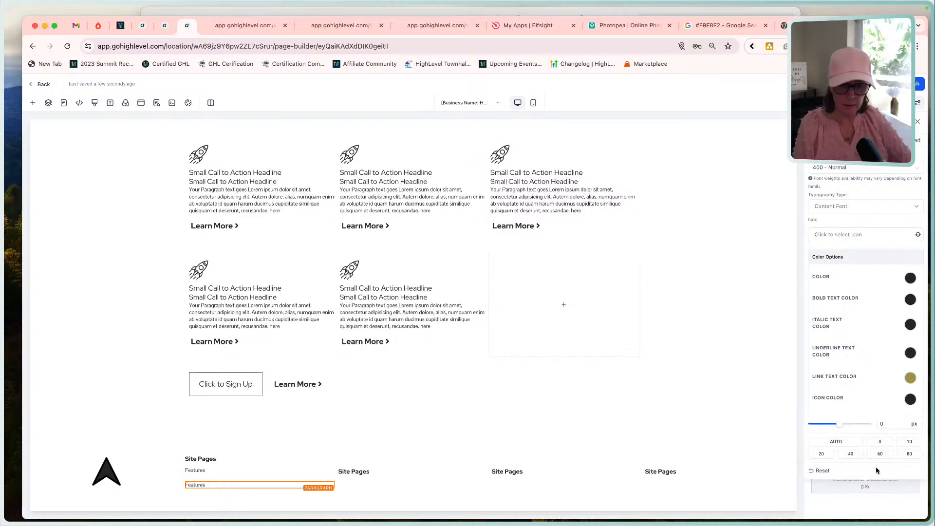
{"action": "left_click", "coordinate": [907, 441]}
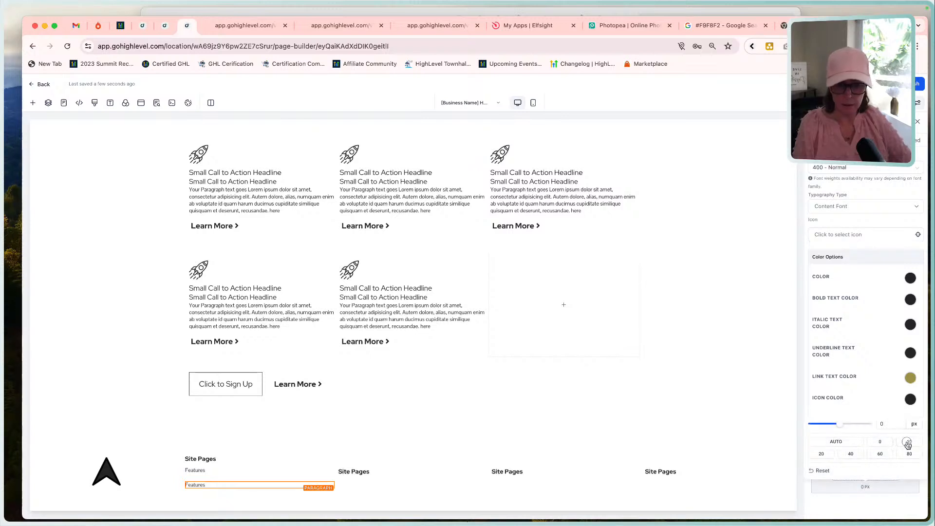
{"action": "left_click", "coordinate": [551, 371]}
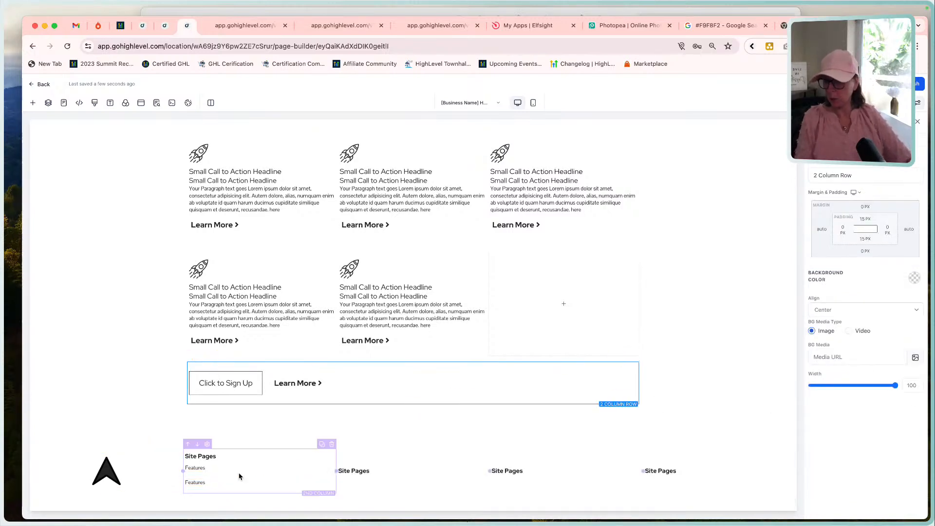
{"action": "left_click", "coordinate": [417, 11]}
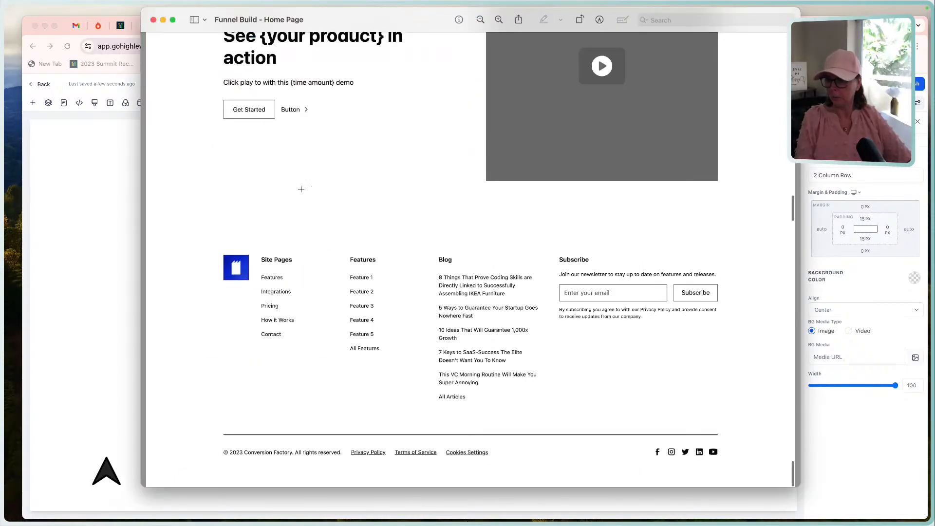
{"action": "left_click", "coordinate": [107, 344]}
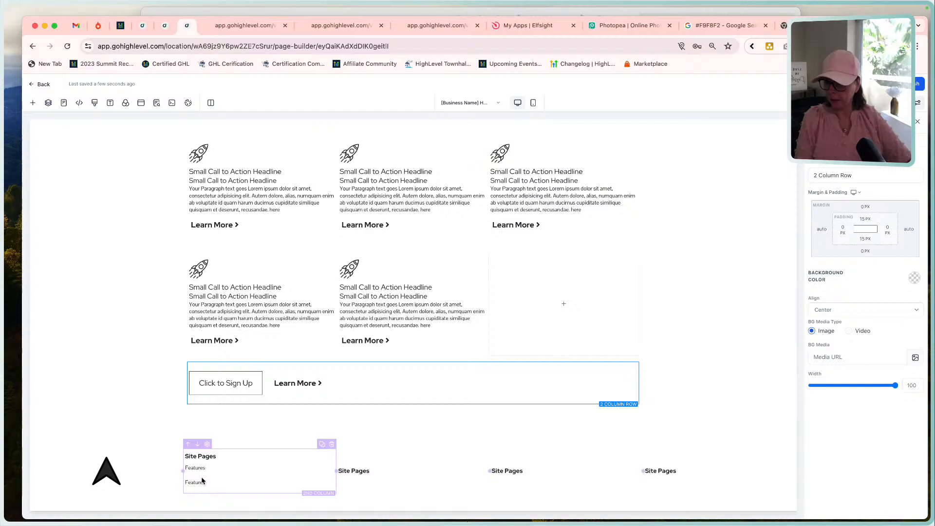
{"action": "left_click", "coordinate": [224, 472]}
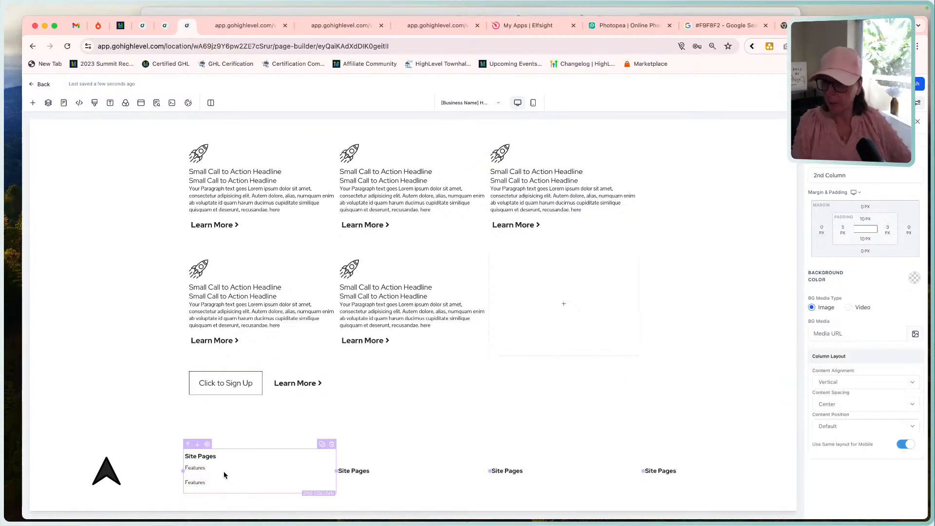
{"action": "double_click", "coordinate": [186, 468]}
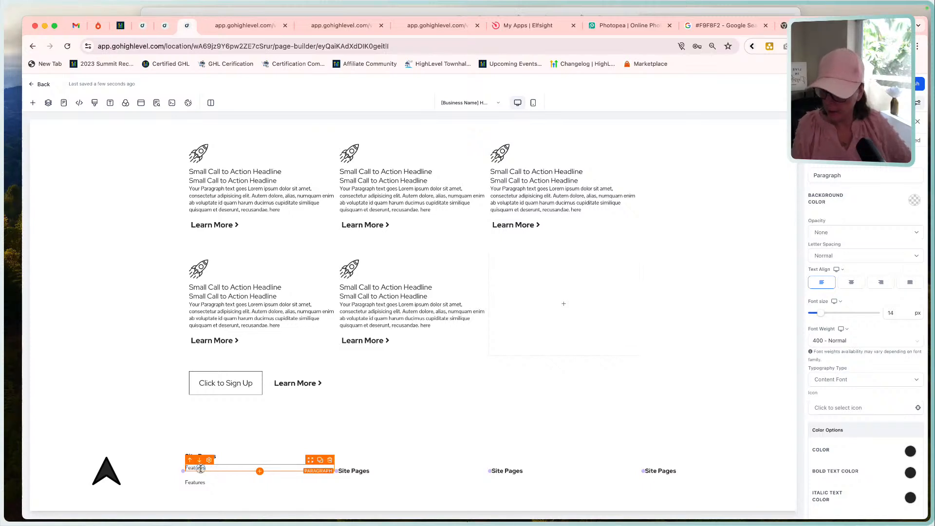
{"action": "double_click", "coordinate": [200, 468]}
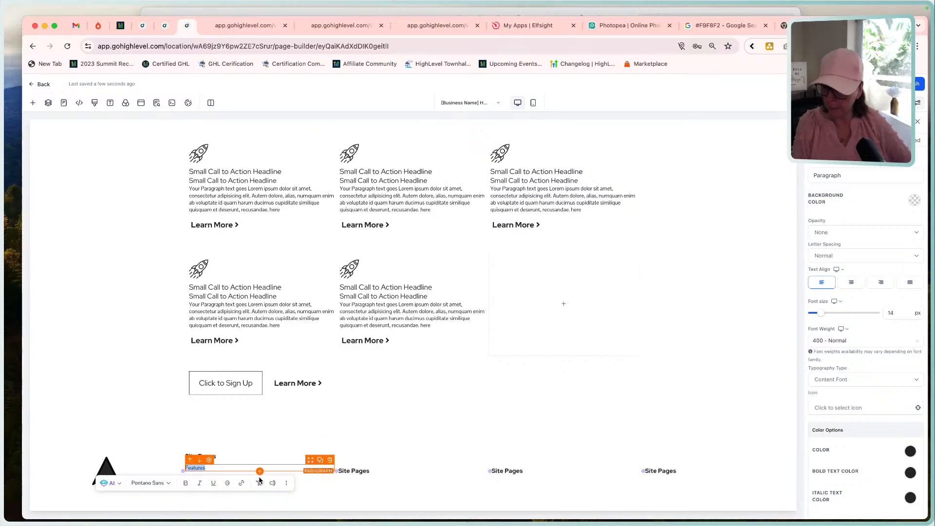
{"action": "left_click", "coordinate": [242, 485]}
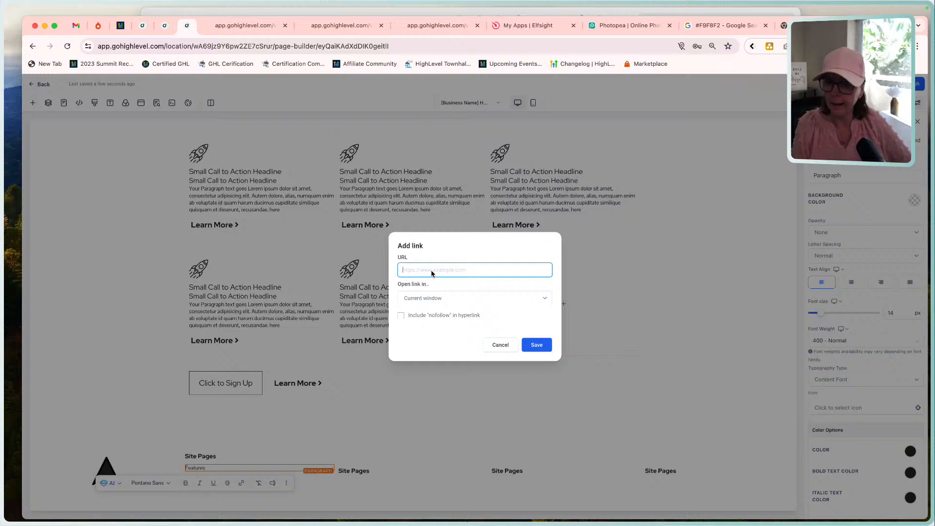
{"action": "type", "text": "ht"}
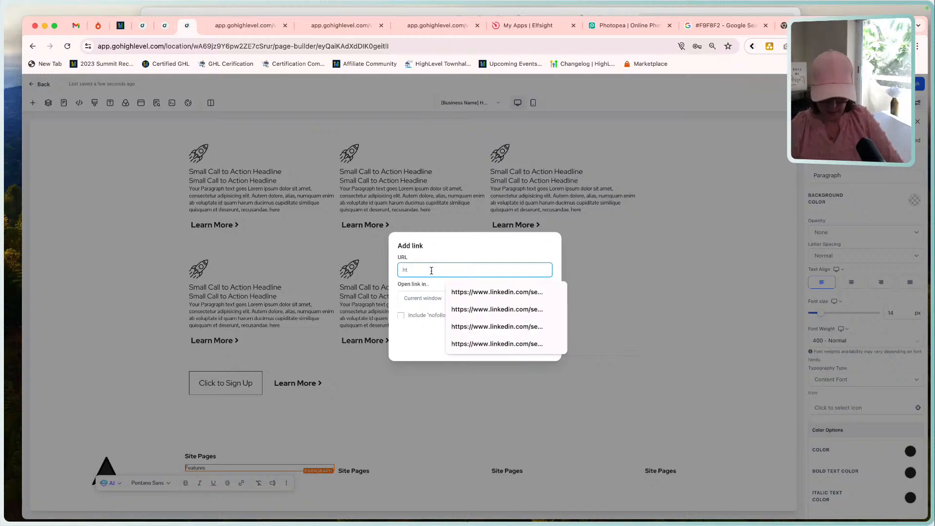
{"action": "type", "text": "tp"}
{"action": "key", "text": "BackSpace"}
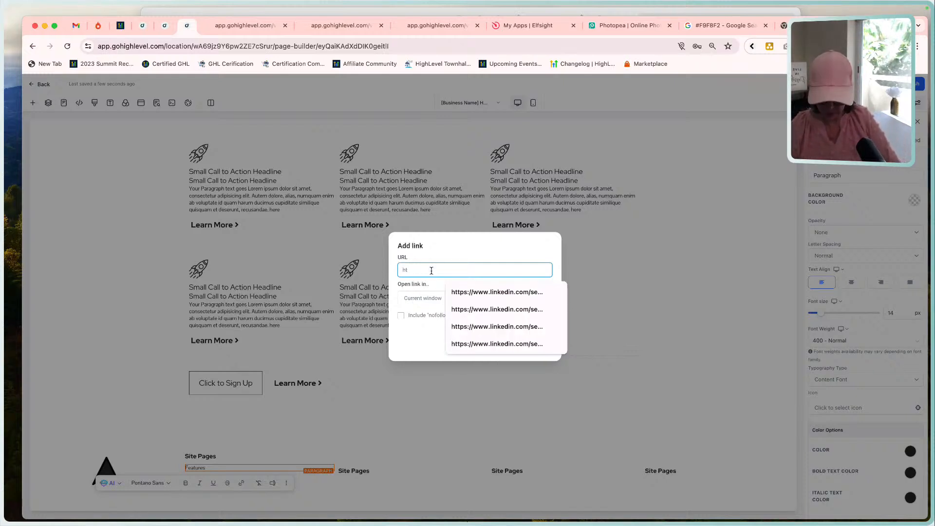
{"action": "type", "text": "tps"}
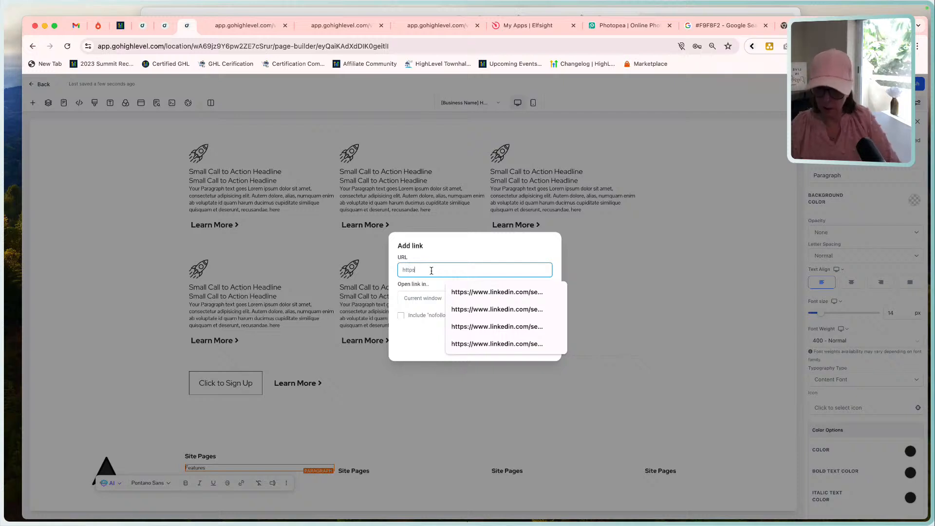
{"action": "type", "text": "://featreus.com"}
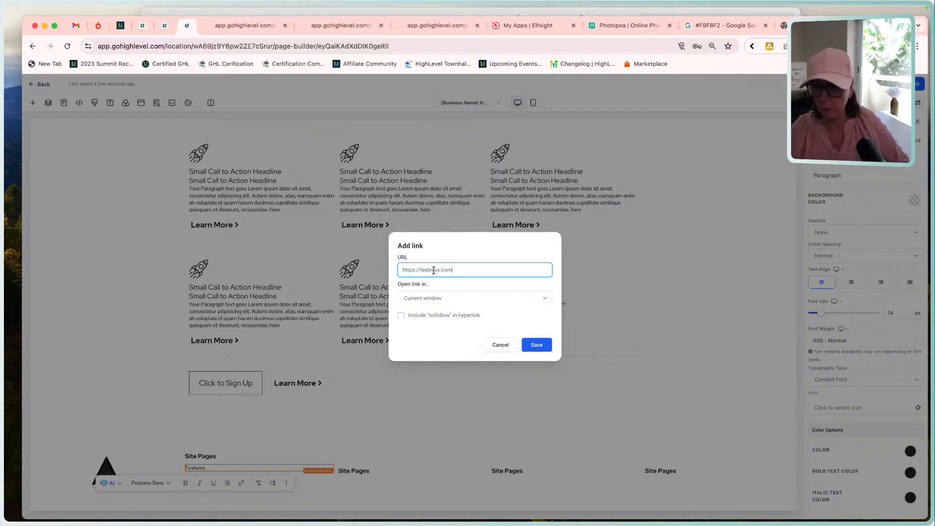
Insert the site owner's domain into the link URL, leaving /featreus as the path without its .com ending, and save the link.
{"action": "left_click", "coordinate": [420, 269]}
{"action": "type", "text": "pamela"}
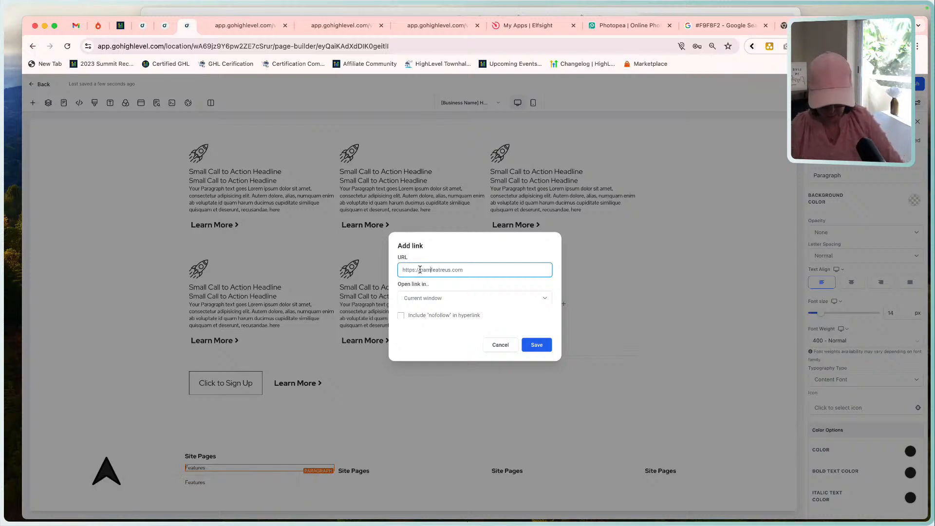
{"action": "type", "text": "dale.com"}
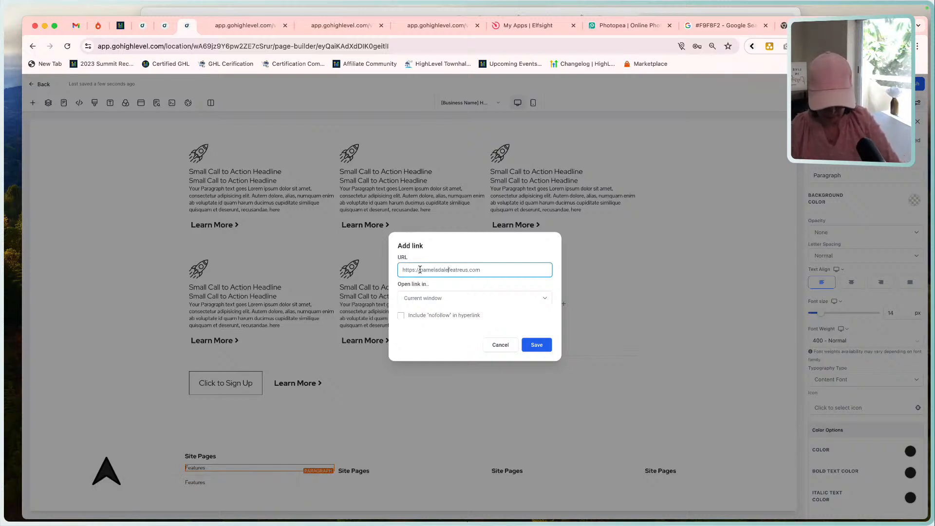
{"action": "type", "text": "/"}
{"action": "left_click", "coordinate": [519, 271]}
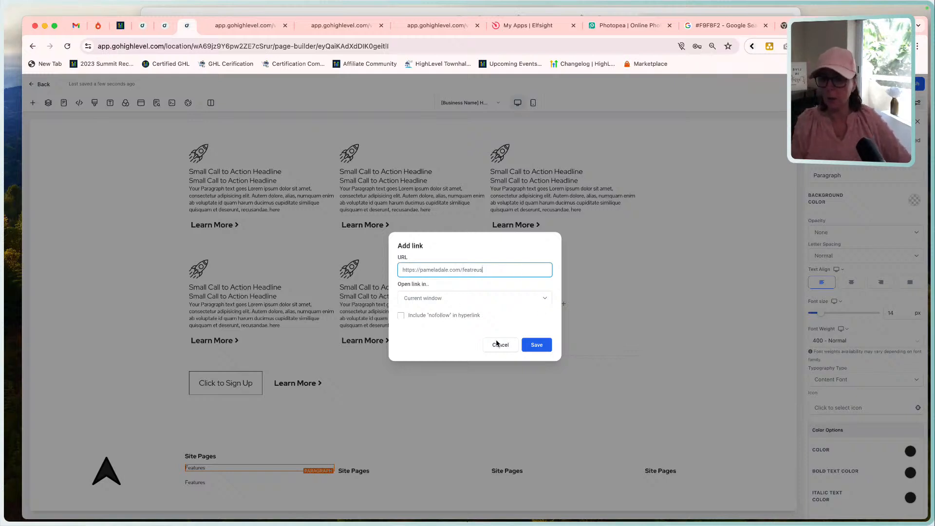
{"action": "left_click", "coordinate": [538, 345]}
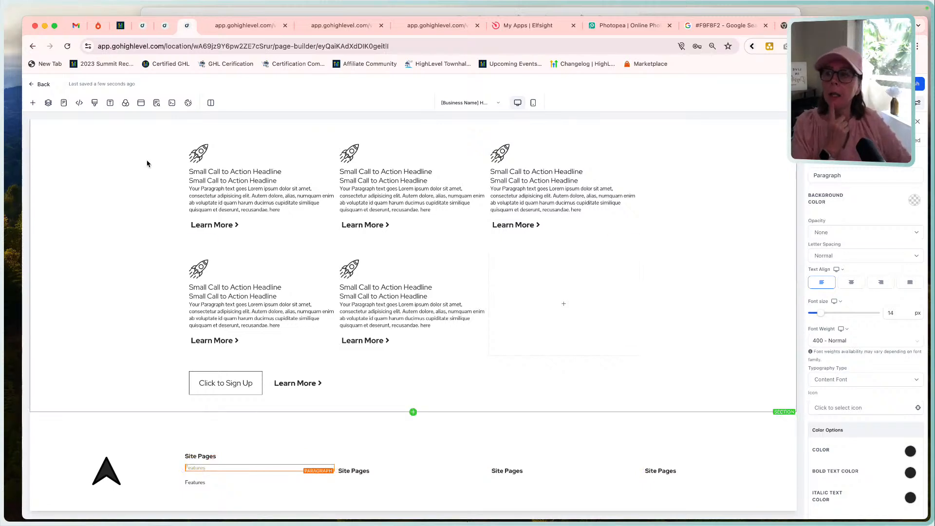
Check the page's typography colors and set the first "Features" paragraph's link text color to the near-black swatch matching its text.
{"action": "left_click", "coordinate": [110, 103]}
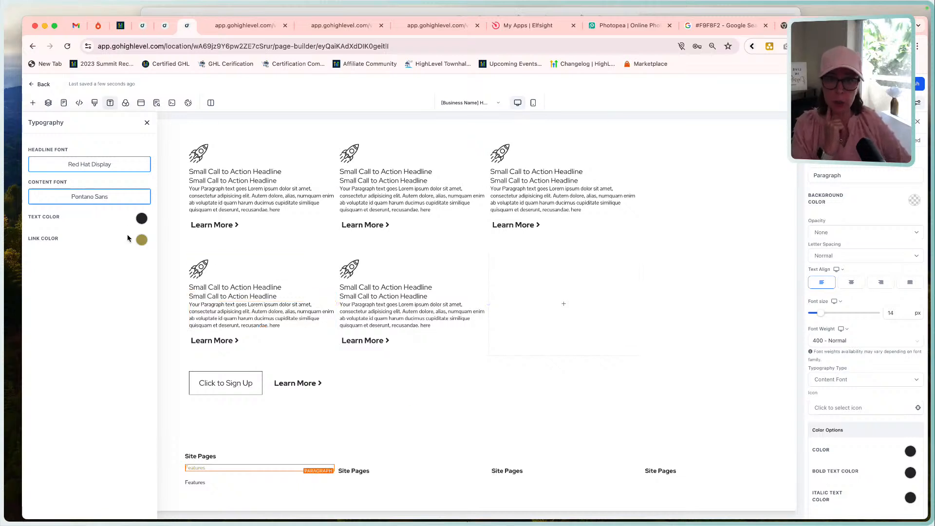
{"action": "double_click", "coordinate": [210, 467]}
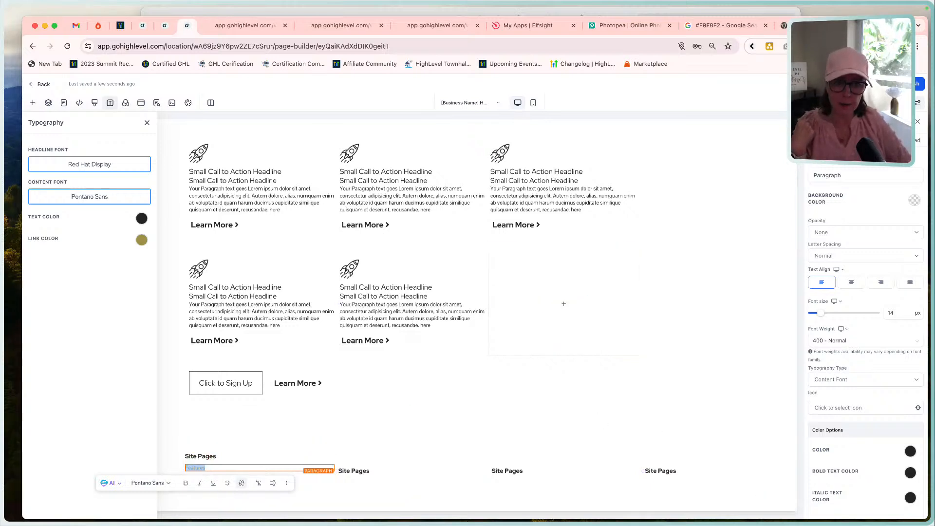
{"action": "scroll", "coordinate": [907, 399], "scroll_direction": "down", "scroll_amount": 4}
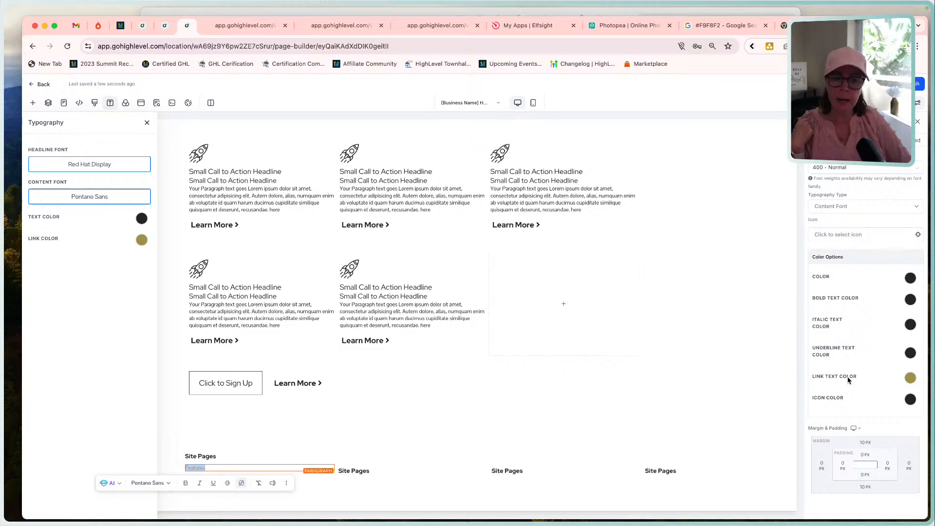
{"action": "left_click", "coordinate": [911, 379]}
{"action": "left_click", "coordinate": [843, 425]}
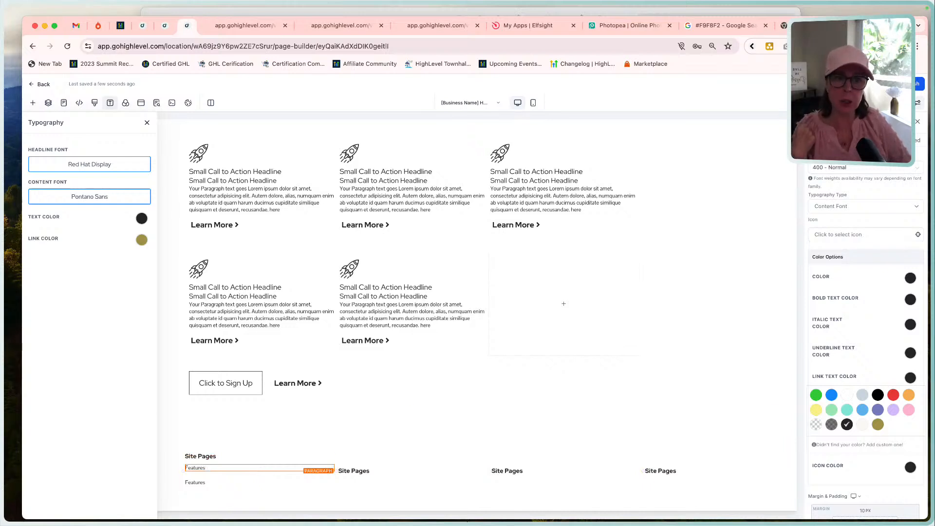
{"action": "left_click", "coordinate": [147, 123]}
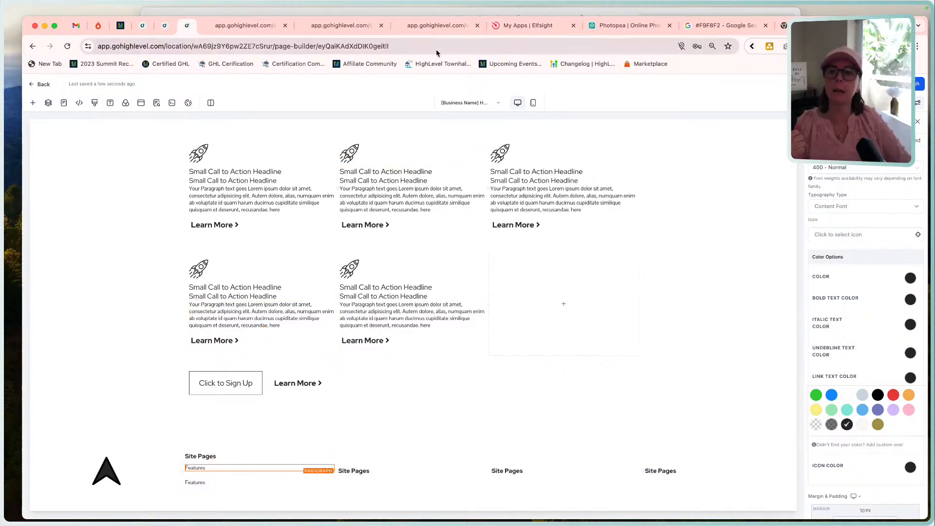
Switch to the reference layout and examine the footer's link columns.
{"action": "left_click", "coordinate": [438, 11]}
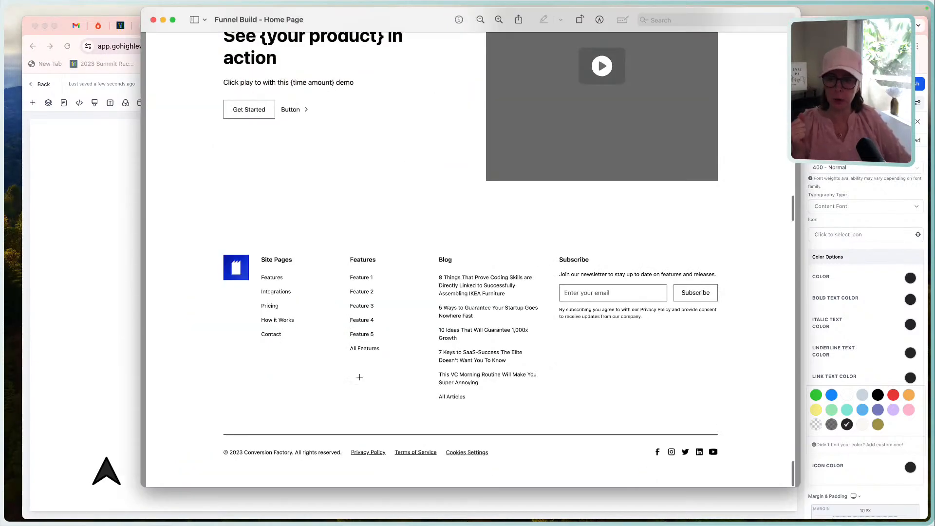
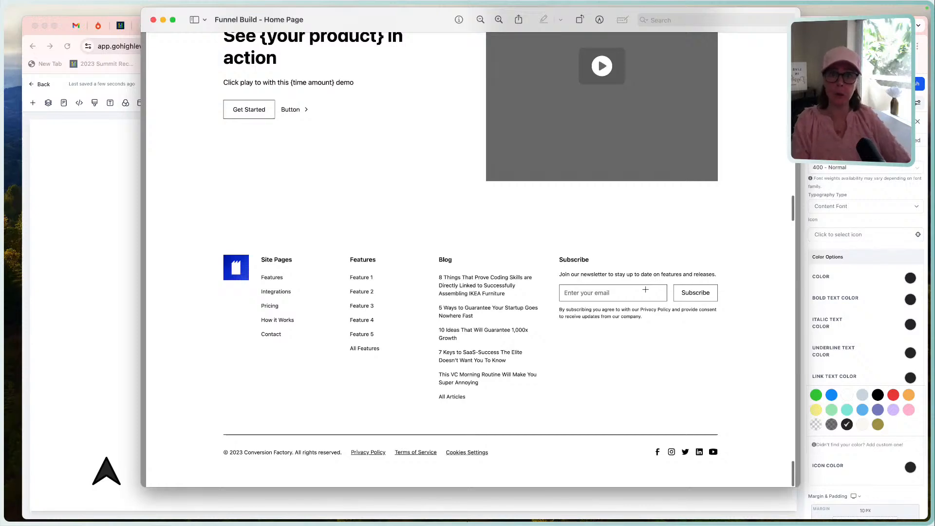
Check the reference footer and rename the heading in the last footer column to "Subscribe".
{"action": "left_click", "coordinate": [105, 271]}
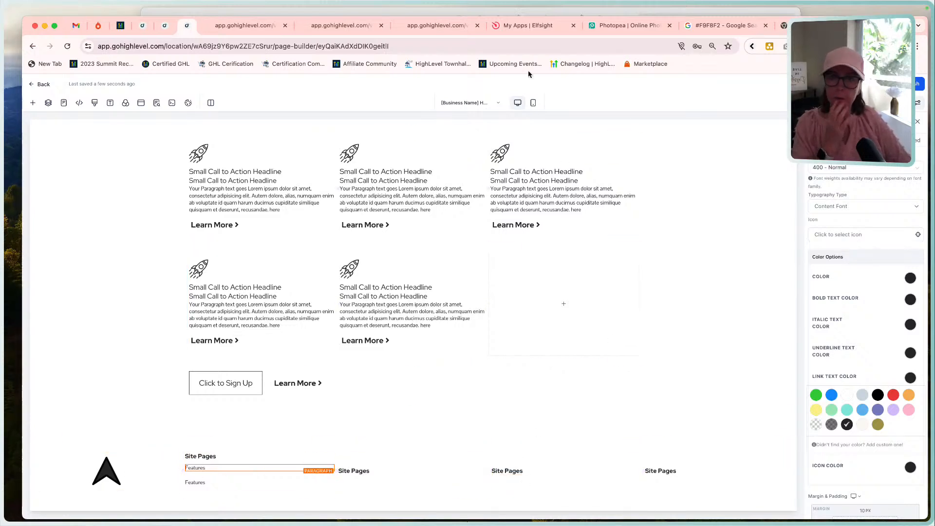
{"action": "left_click", "coordinate": [519, 11]}
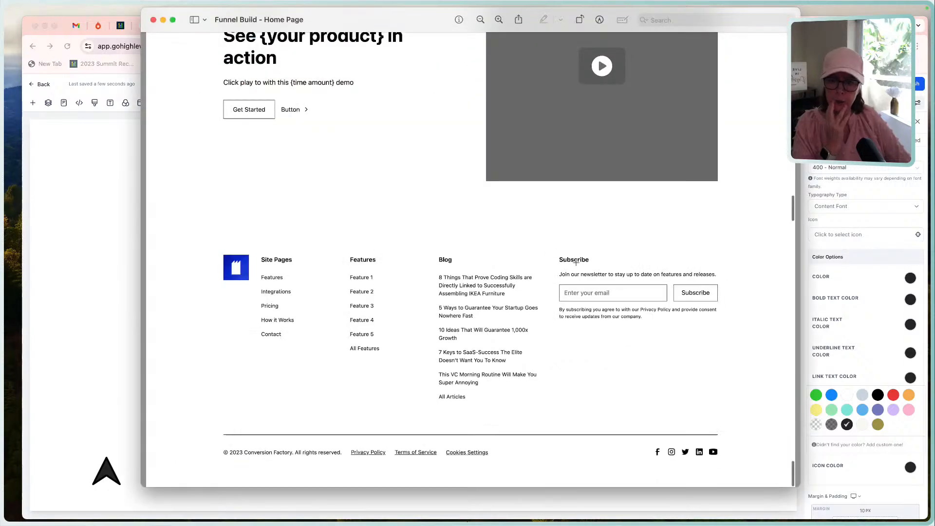
{"action": "left_click", "coordinate": [95, 181]}
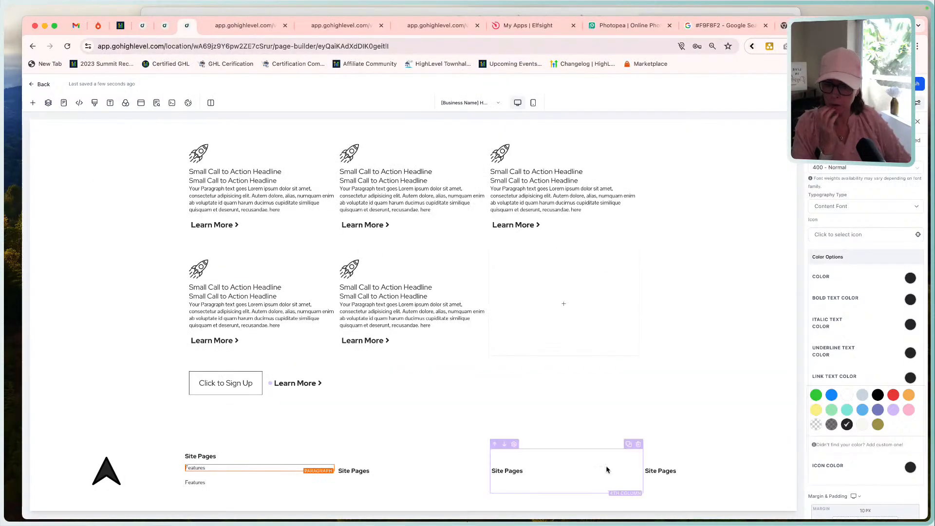
{"action": "left_click", "coordinate": [667, 479]}
{"action": "left_click", "coordinate": [662, 469]}
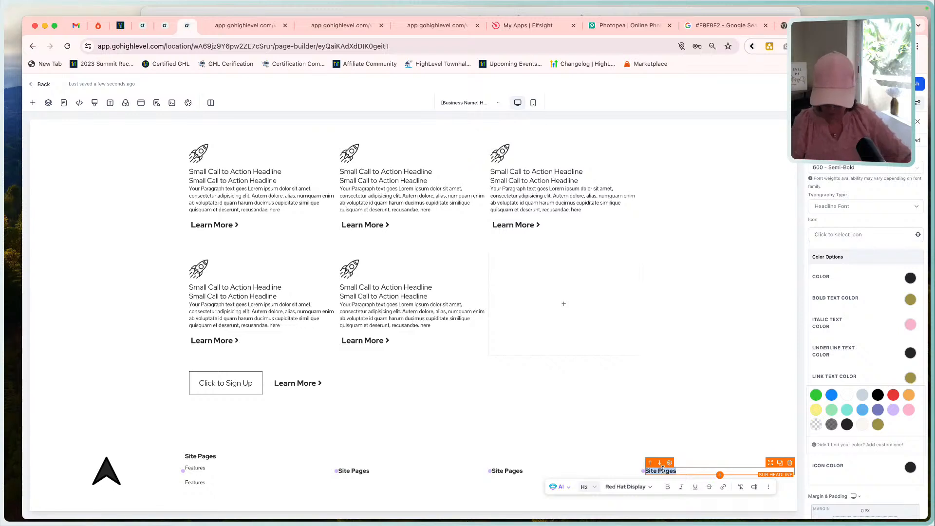
{"action": "type", "text": "Subcribe"}
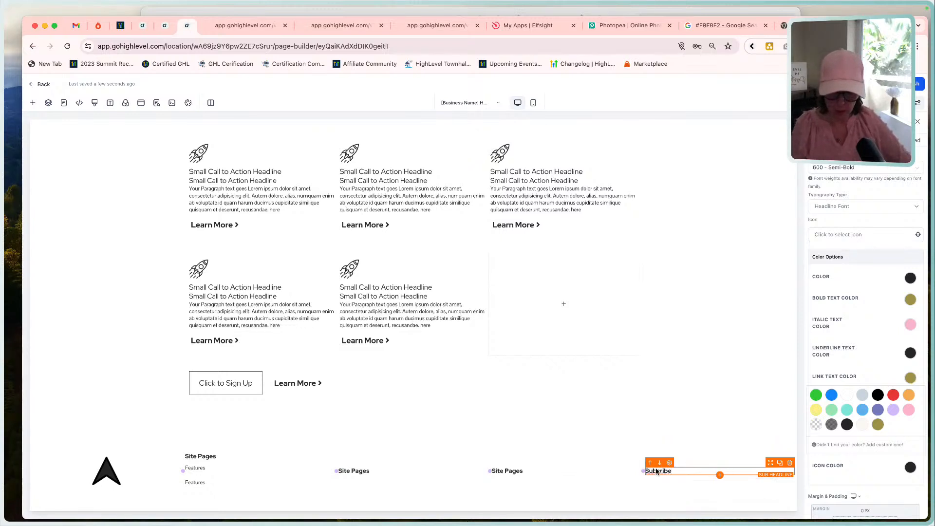
{"action": "left_click", "coordinate": [656, 469]}
{"action": "type", "text": "s"}
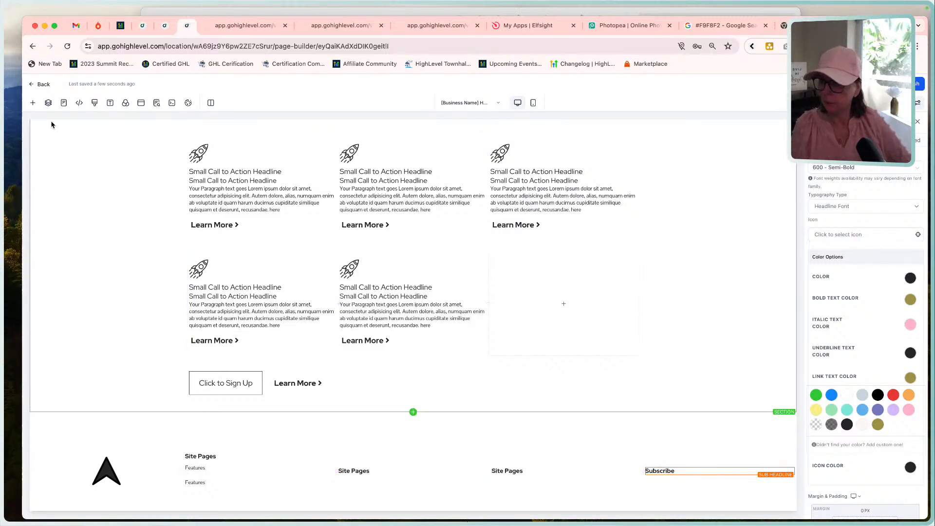
Leave the page editor, go to the site's form builder and add a new form.
{"action": "left_click", "coordinate": [36, 91]}
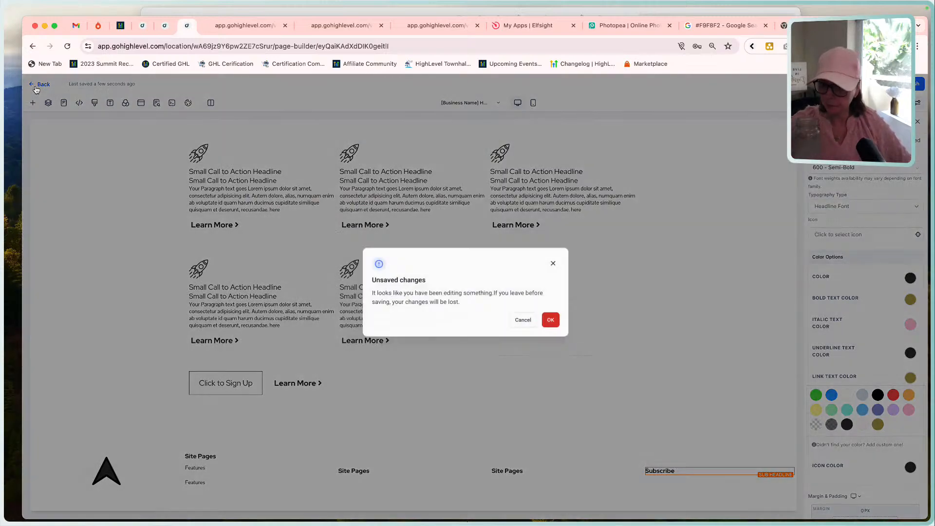
{"action": "left_click", "coordinate": [531, 325]}
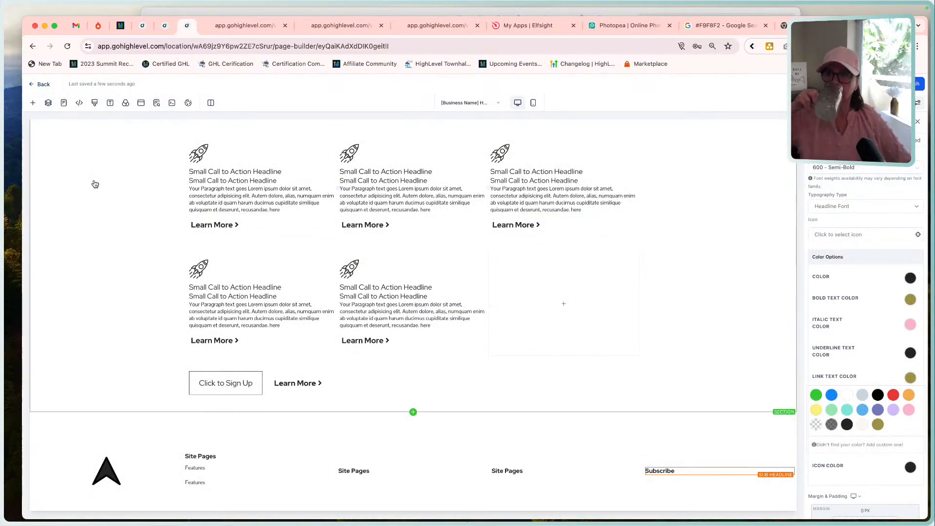
{"action": "left_click", "coordinate": [41, 84]}
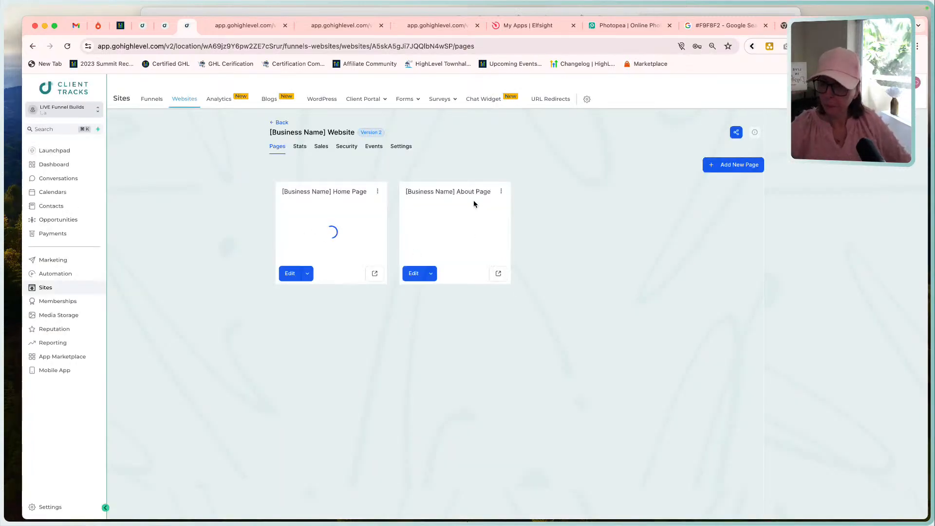
{"action": "mouse_move", "coordinate": [409, 102]}
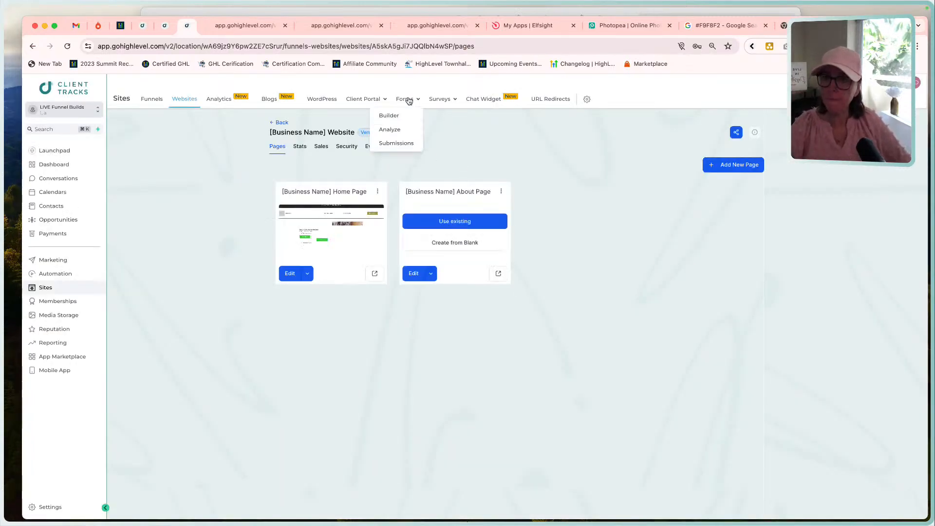
{"action": "left_click", "coordinate": [389, 116]}
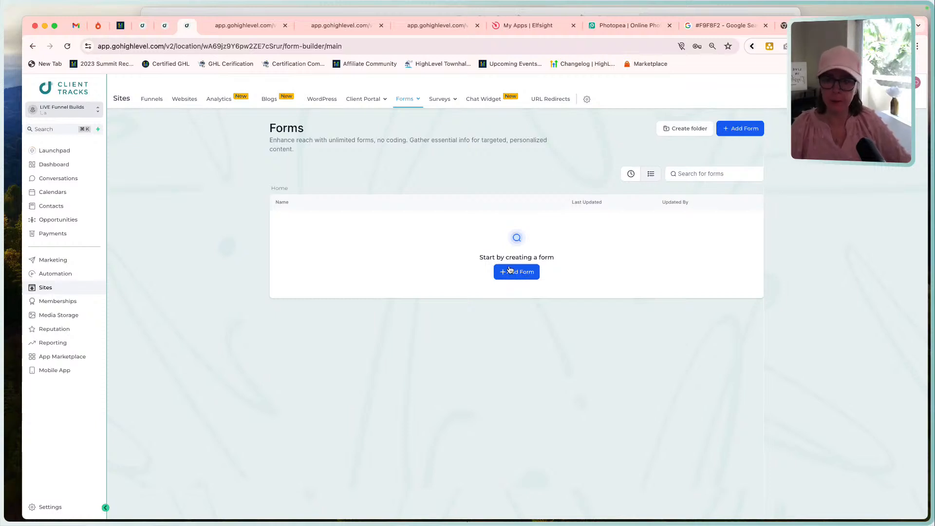
{"action": "left_click", "coordinate": [509, 271]}
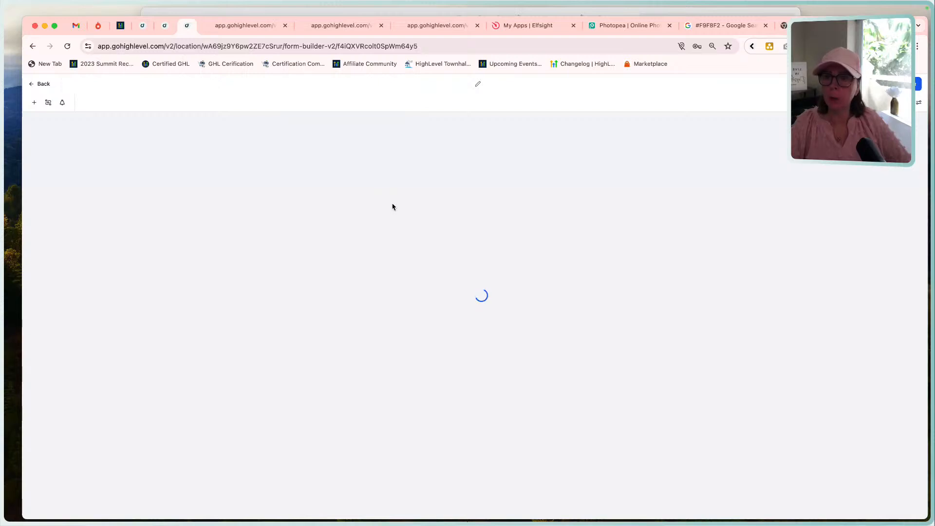
Rename the form as "[Business Name] Website Footer Form #1".
{"action": "left_click", "coordinate": [469, 84]}
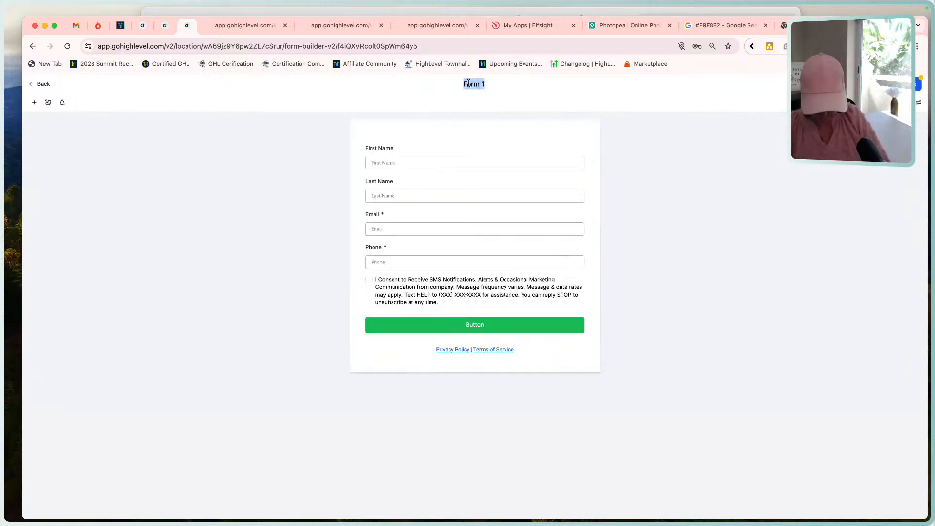
{"action": "type", "text": "[Busin"}
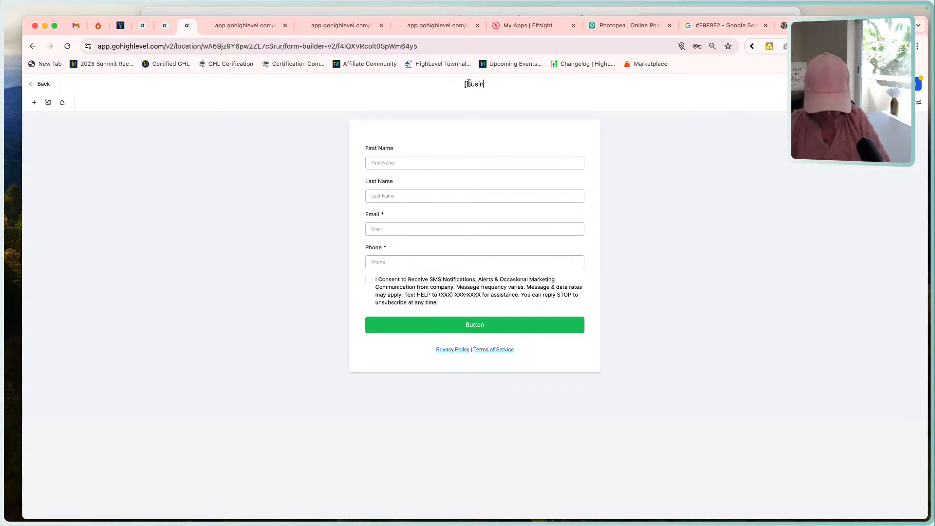
{"action": "type", "text": "ess Na"}
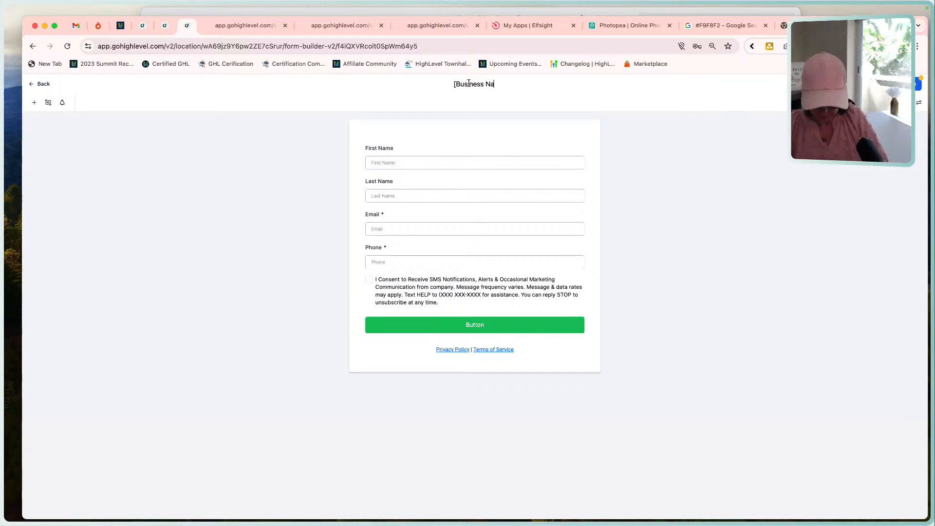
{"action": "type", "text": "me] Webs"}
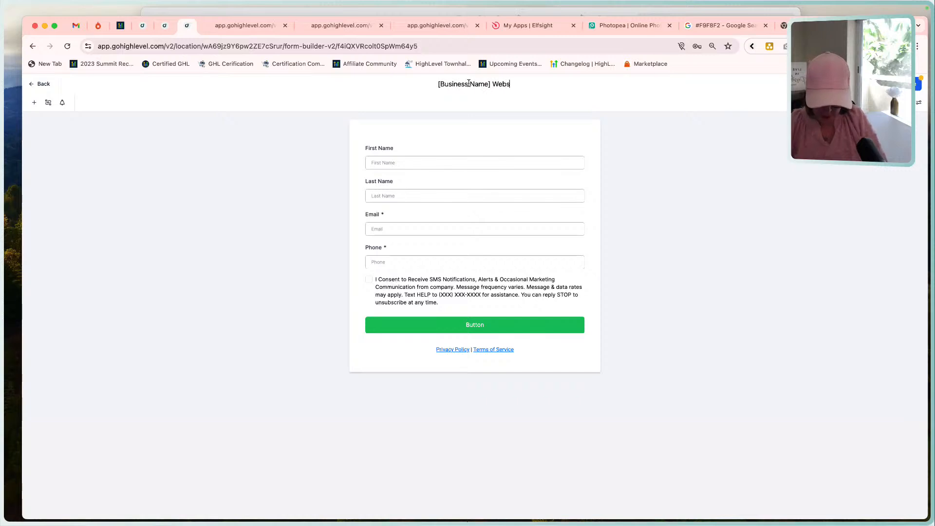
{"action": "type", "text": "ite Footer "}
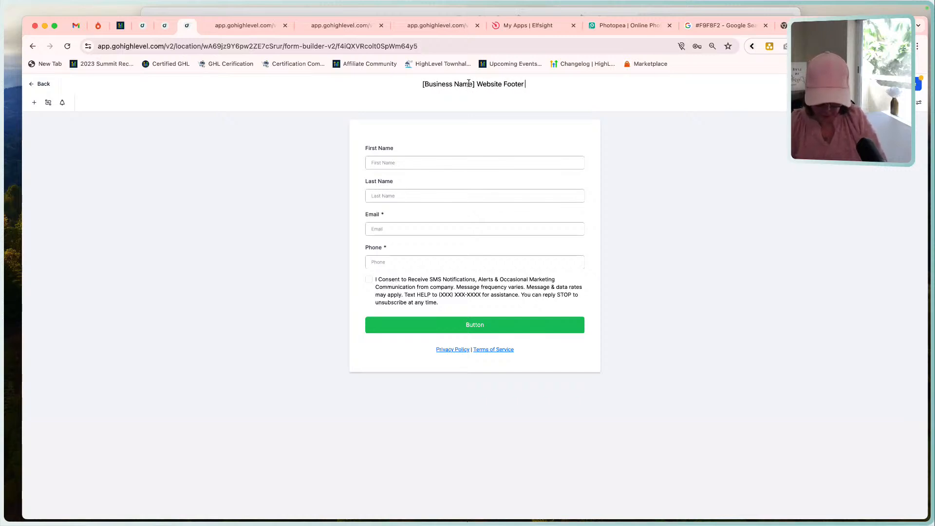
{"action": "type", "text": "Form #1"}
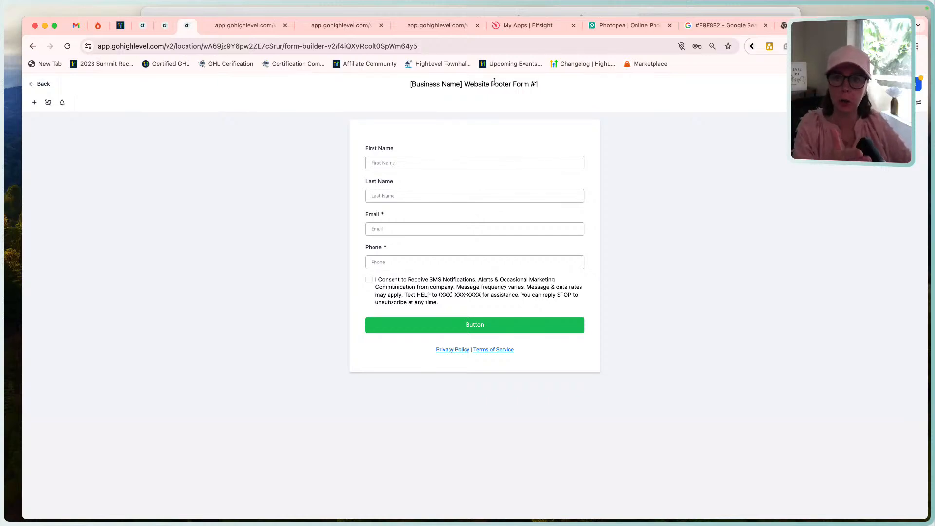
{"action": "left_click", "coordinate": [683, 192]}
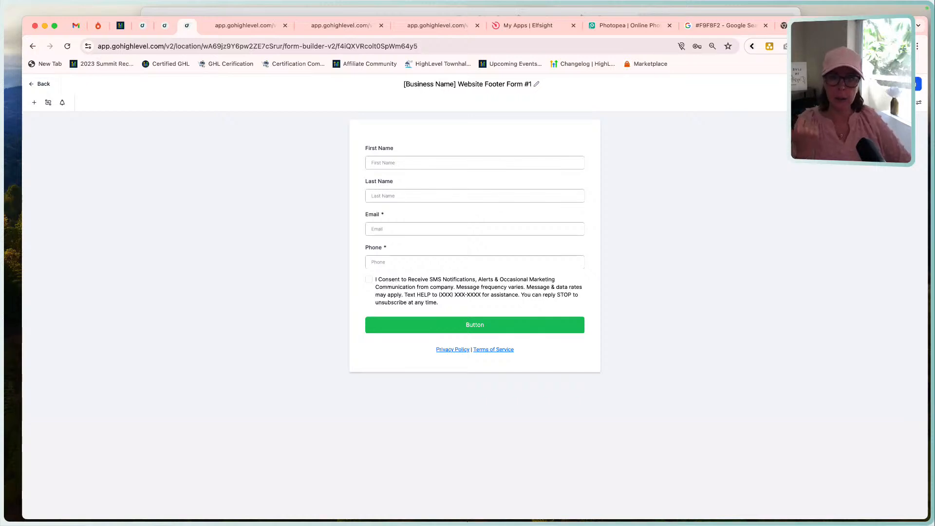
Open the form's styling options and set the form type to Single Line.
{"action": "left_click", "coordinate": [917, 103]}
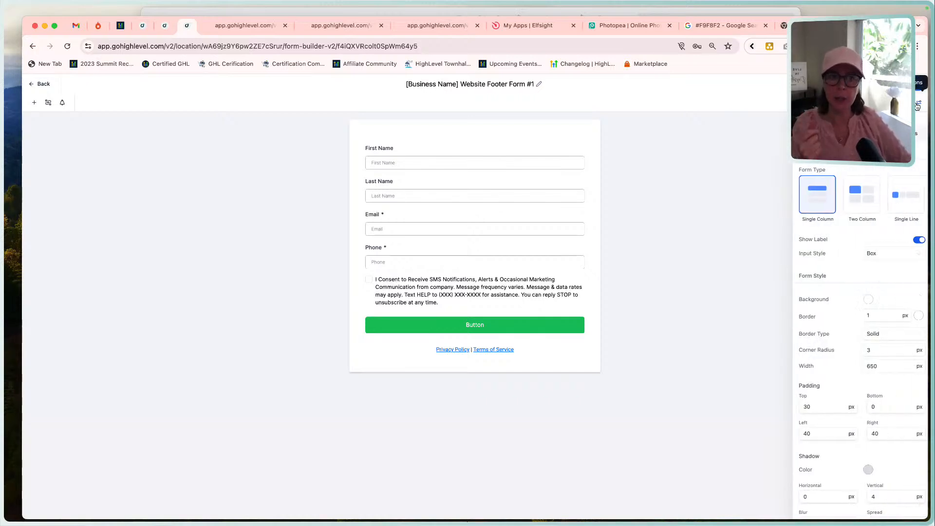
{"action": "left_click", "coordinate": [899, 201]}
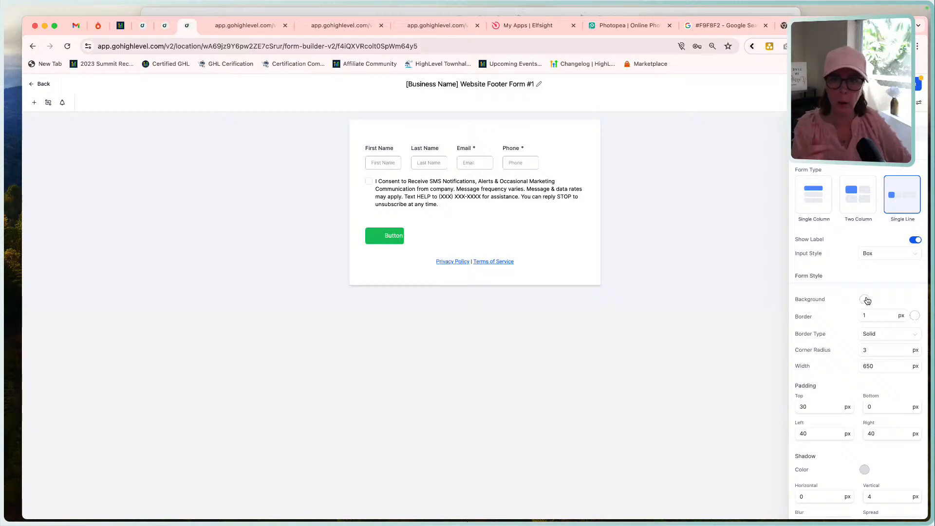
{"action": "scroll", "coordinate": [841, 314], "scroll_direction": "down", "scroll_amount": 2}
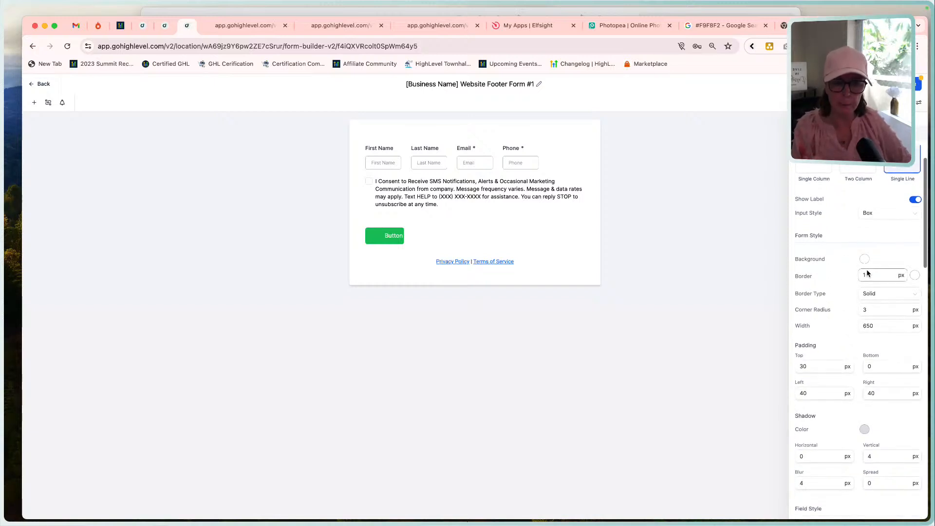
Check the reference footer's subscribe form and set the form style's corner radius to 0 px.
{"action": "left_click", "coordinate": [730, 10]}
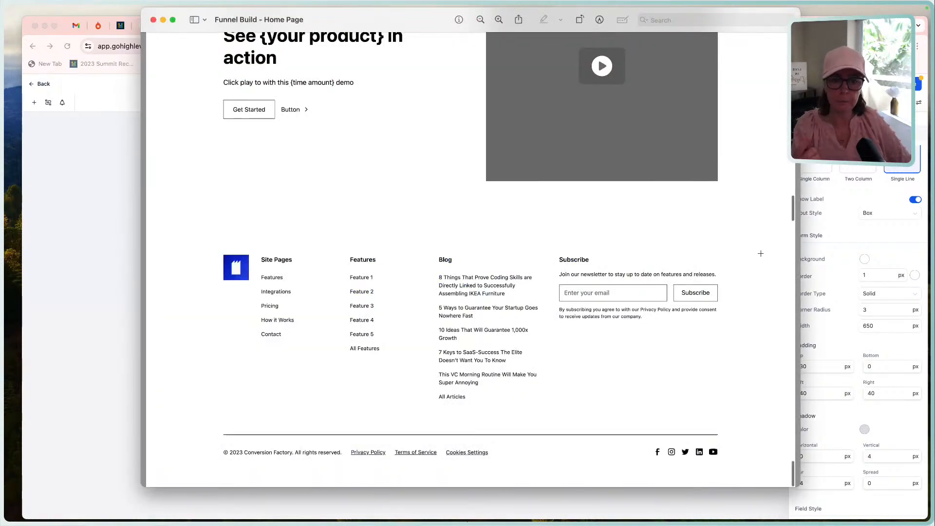
{"action": "left_click", "coordinate": [845, 191]}
{"action": "scroll", "coordinate": [841, 291], "scroll_direction": "down", "scroll_amount": 3}
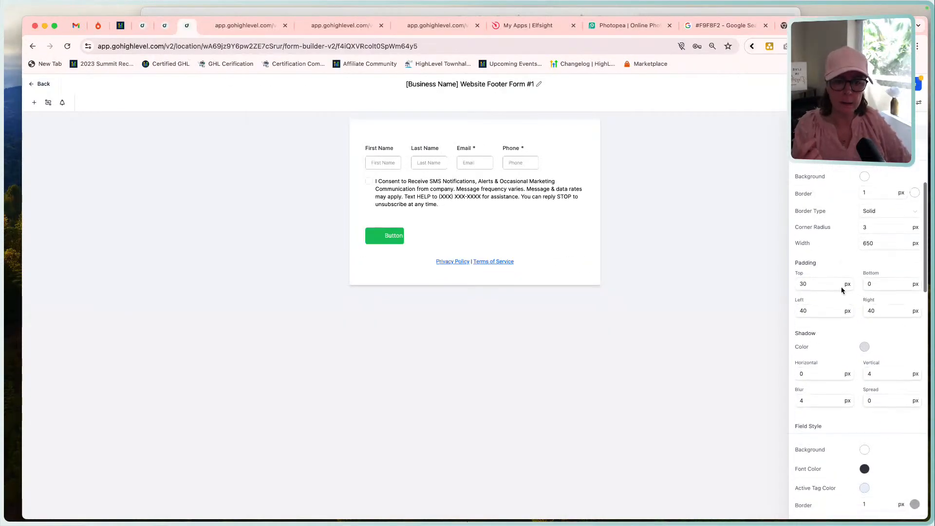
{"action": "left_click_drag", "start_coordinate": [881, 227], "coordinate": [830, 226]}
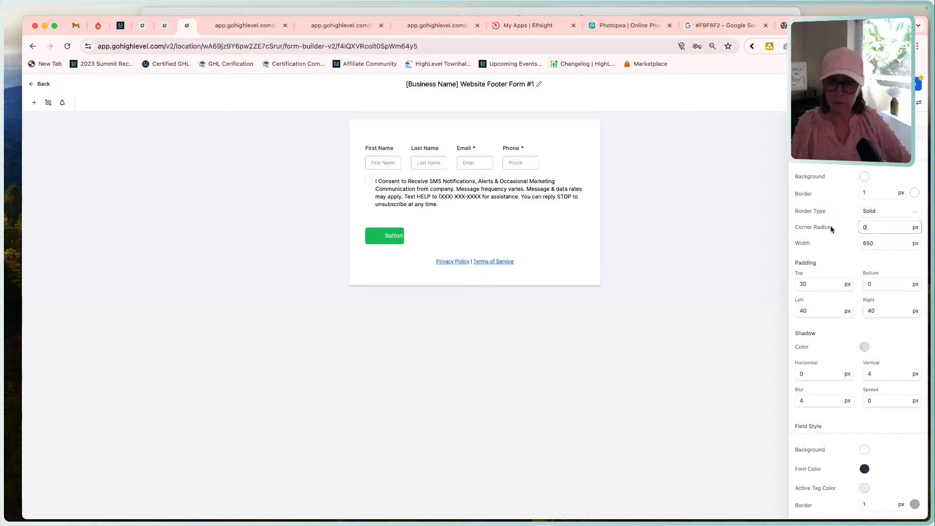
{"action": "key", "text": "Tab"}
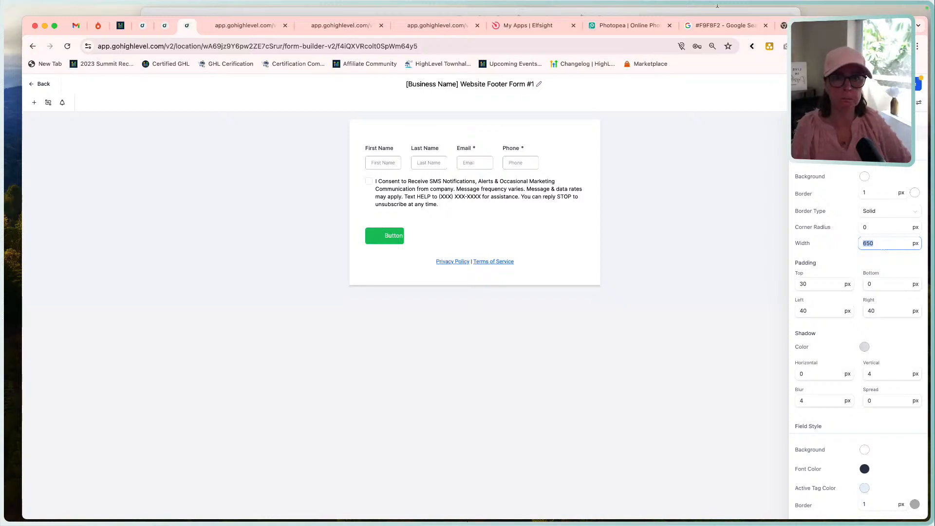
Outline the email field and Subscribe button in the reference footer, and set the form's top padding to 0 px.
{"action": "key", "text": "super+Tab"}
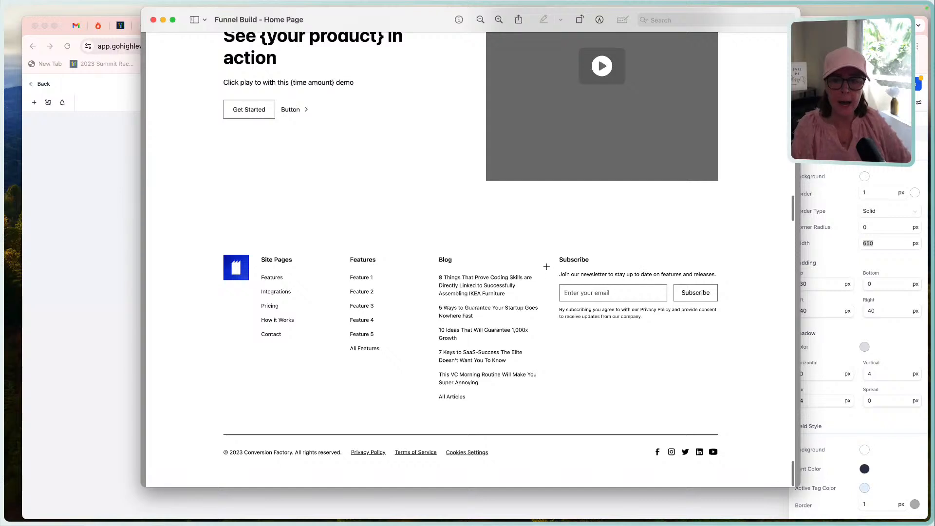
{"action": "left_click_drag", "start_coordinate": [554, 280], "coordinate": [720, 304]}
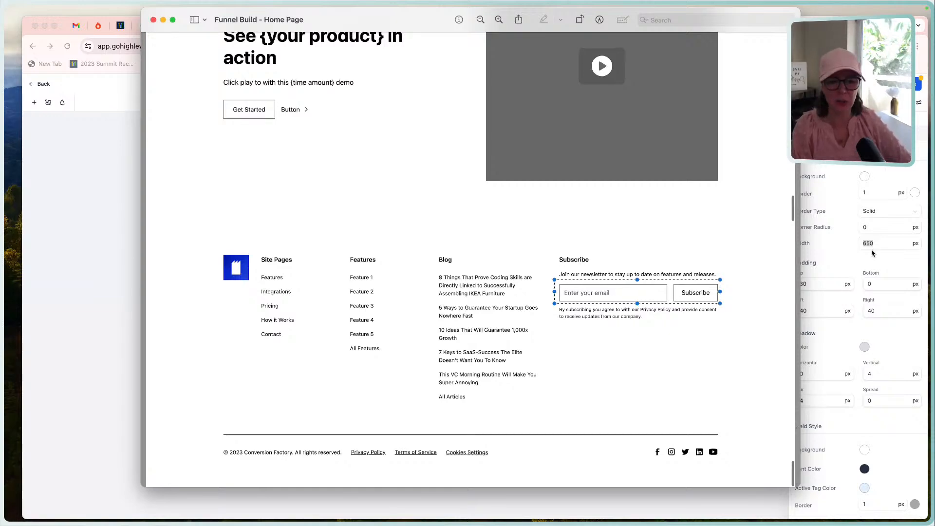
{"action": "left_click", "coordinate": [844, 246]}
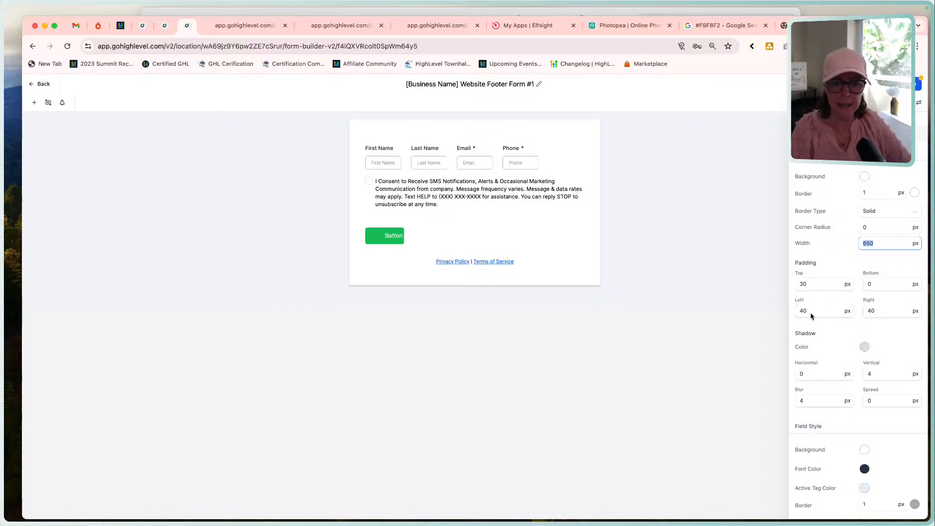
{"action": "left_click", "coordinate": [802, 283]}
{"action": "key", "text": "BackSpace"}
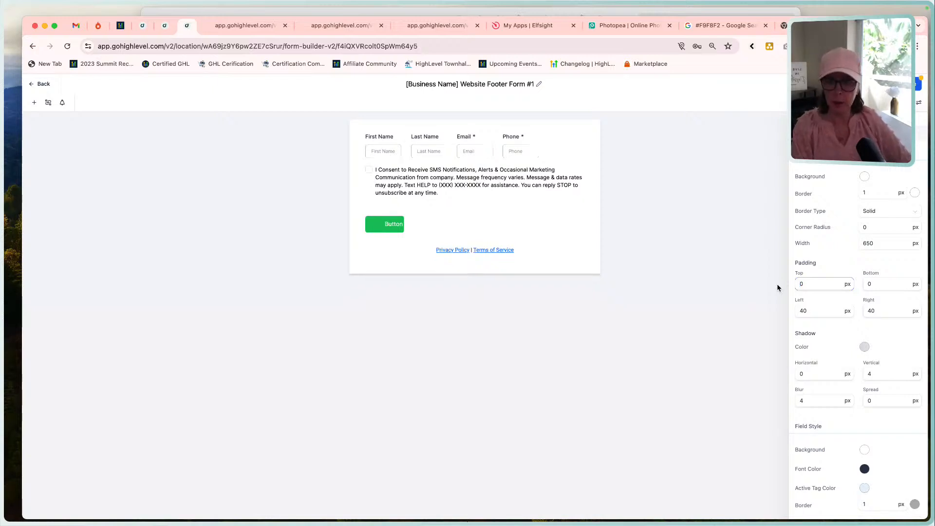
Set the form's shadow color to white, #FFFFFF.
{"action": "left_click", "coordinate": [864, 348]}
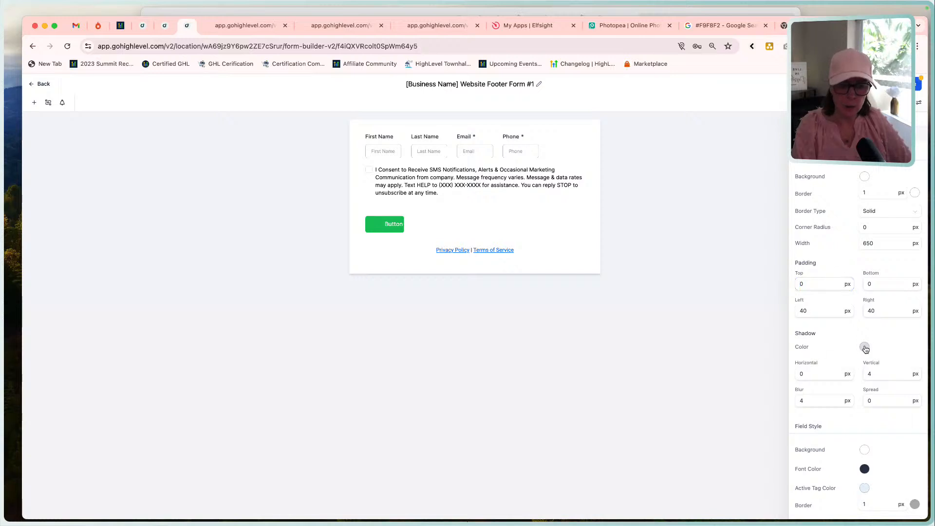
{"action": "left_click", "coordinate": [873, 452]}
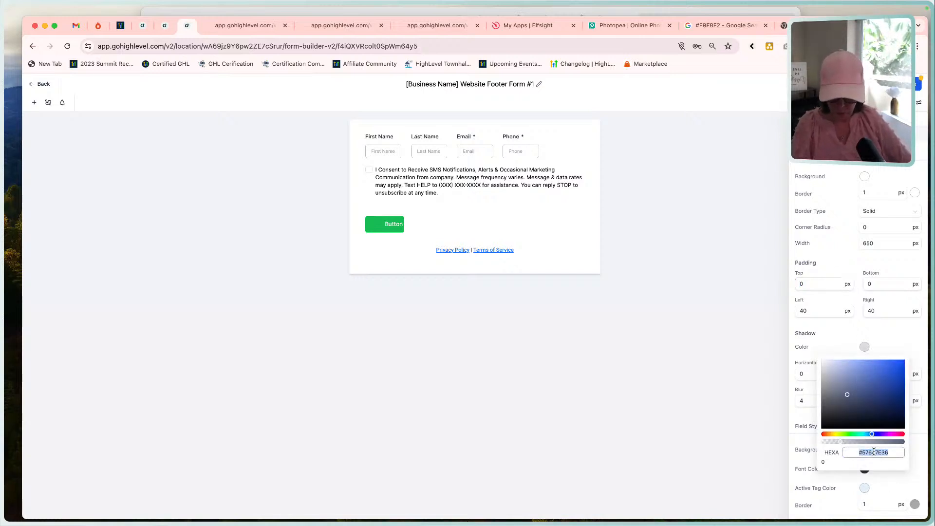
{"action": "type", "text": "ffffff"}
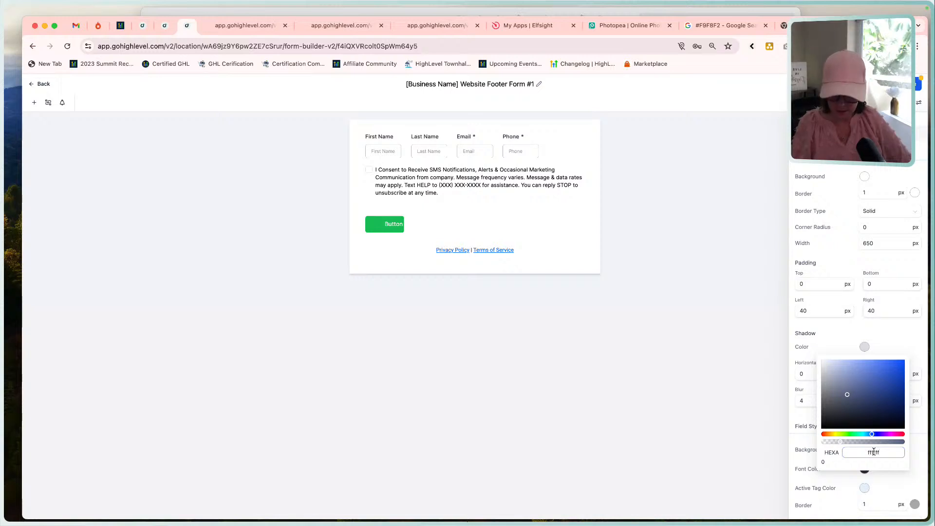
{"action": "key", "text": "super+l"}
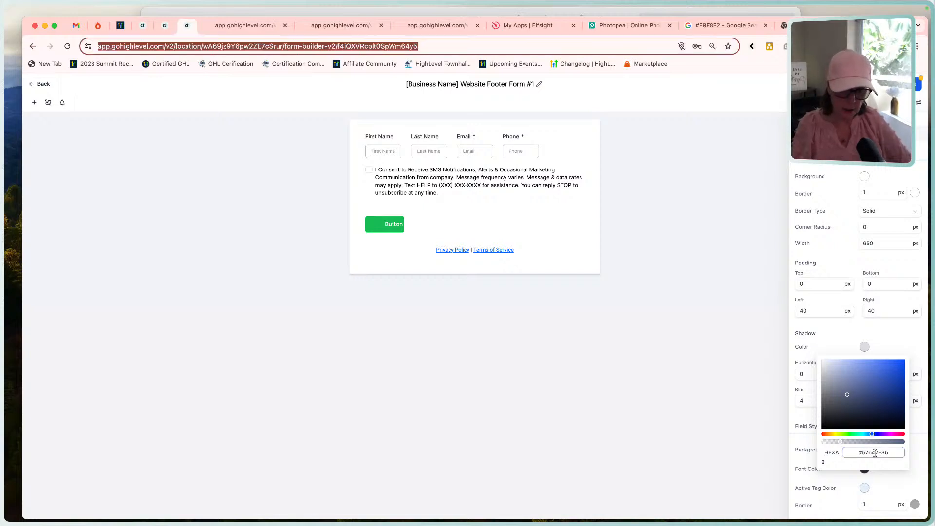
{"action": "left_click_drag", "start_coordinate": [886, 452], "coordinate": [863, 452]}
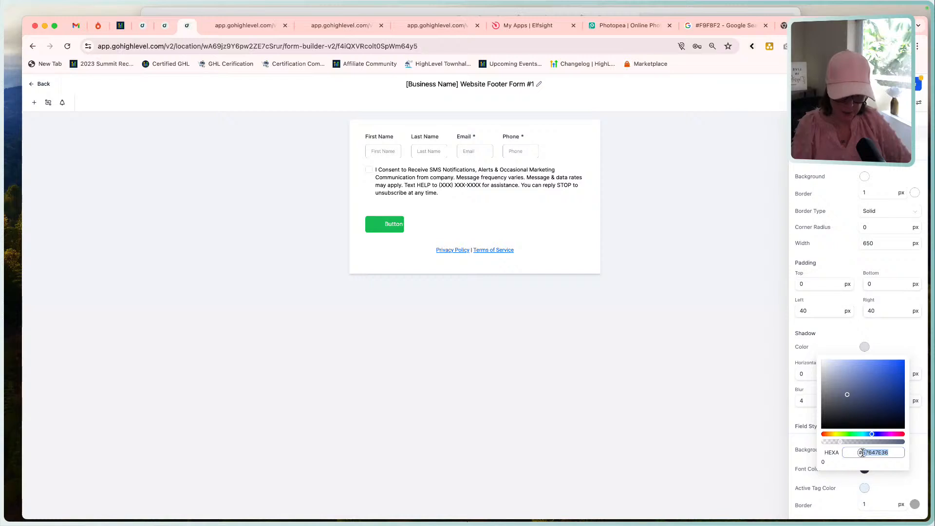
{"action": "type", "text": "ffffff"}
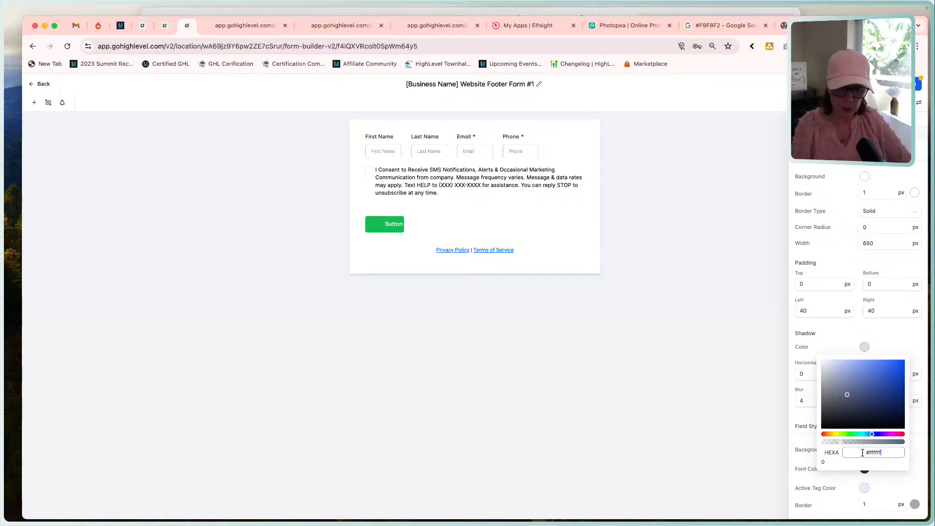
{"action": "key", "text": "Tab"}
{"action": "left_click", "coordinate": [825, 348]}
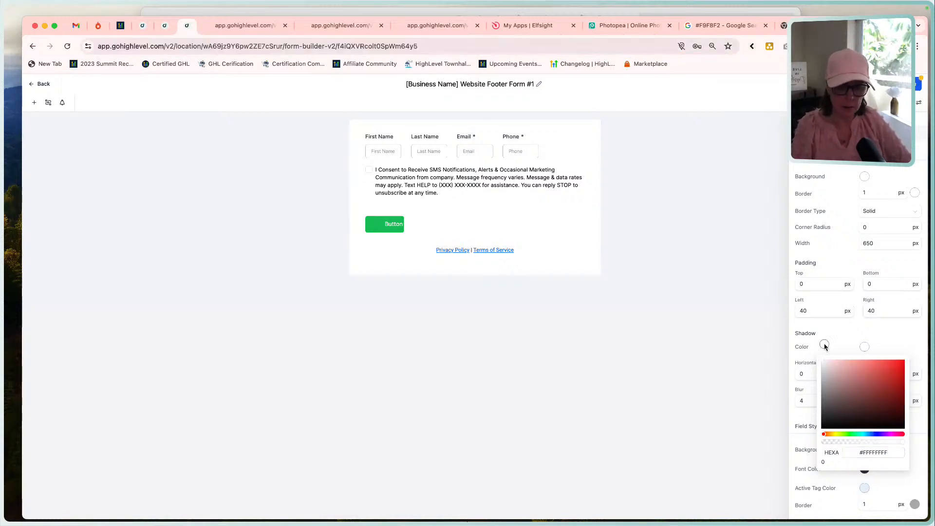
Set the font color in the form's field style to #272727.
{"action": "scroll", "coordinate": [827, 392], "scroll_direction": "down", "scroll_amount": 3}
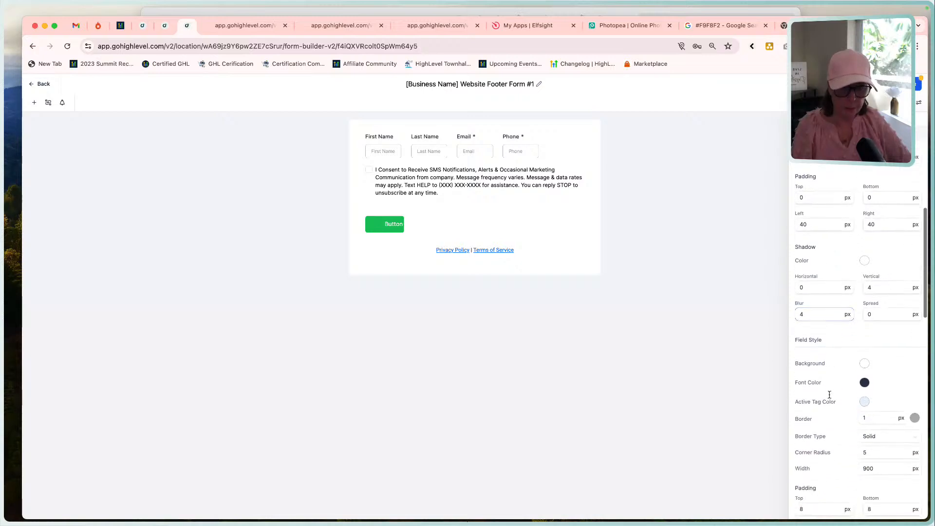
{"action": "left_click", "coordinate": [865, 383]}
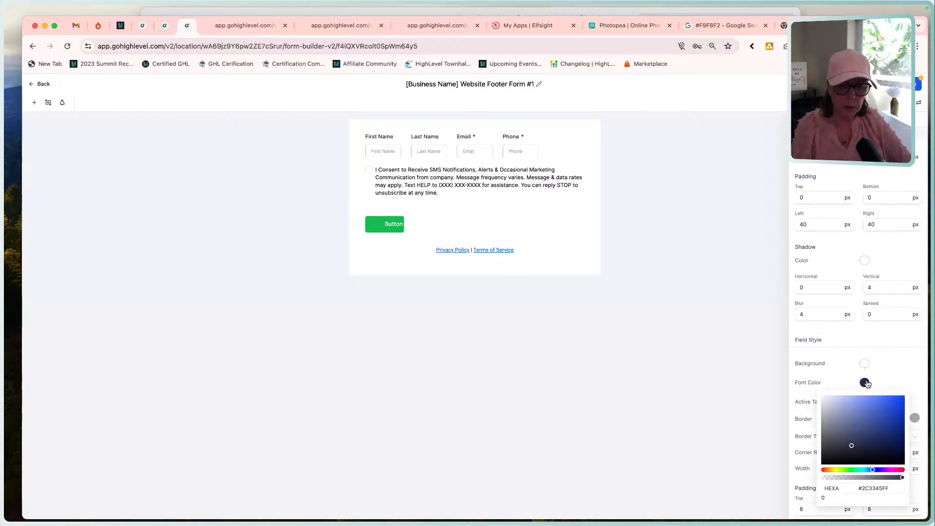
{"action": "left_click", "coordinate": [879, 491]}
{"action": "type", "text": "#27"}
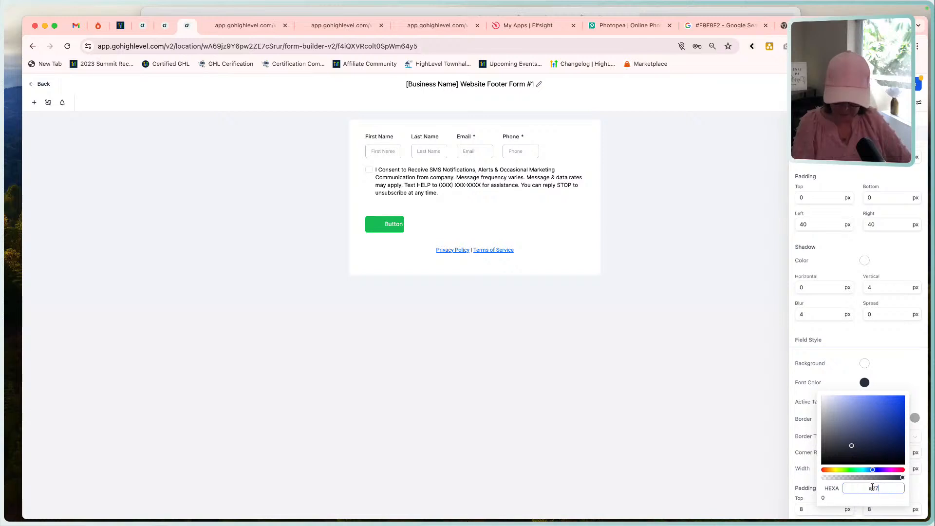
{"action": "type", "text": "272"}
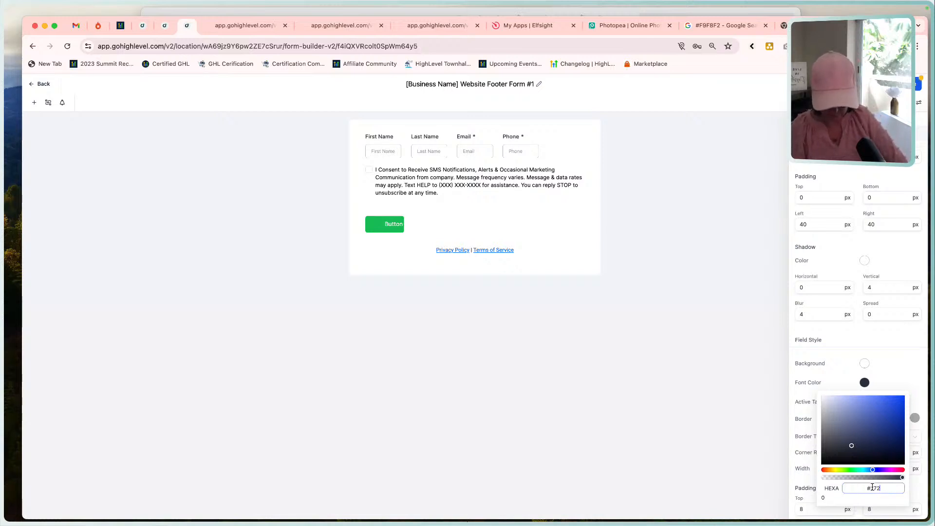
{"action": "type", "text": "7"}
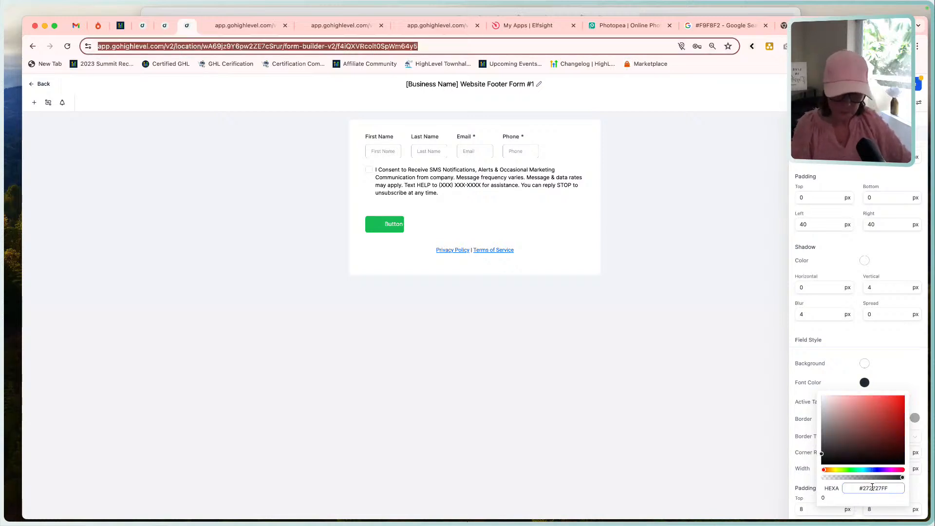
{"action": "key", "text": "Tab"}
{"action": "left_click", "coordinate": [835, 373]}
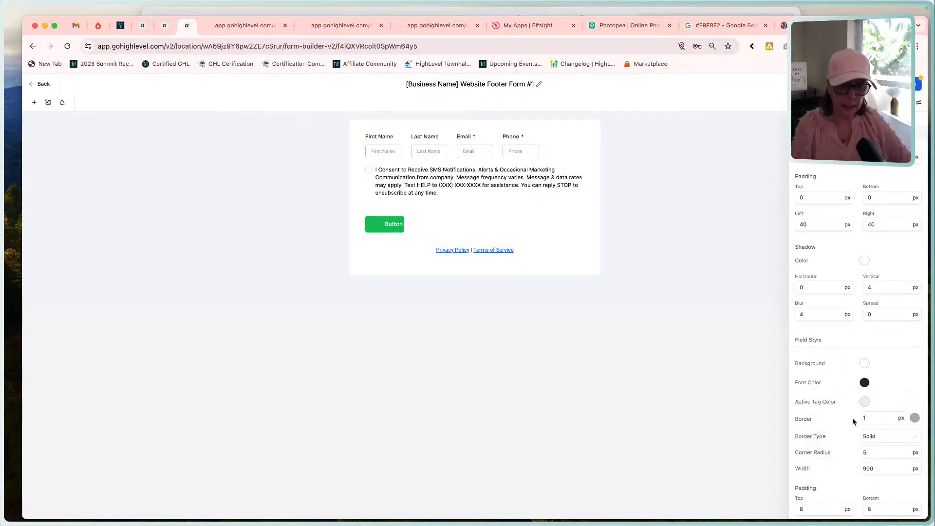
Set the form fields' border color to #272727 and their corner radius to 0 px.
{"action": "scroll", "coordinate": [853, 429], "scroll_direction": "down", "scroll_amount": 3}
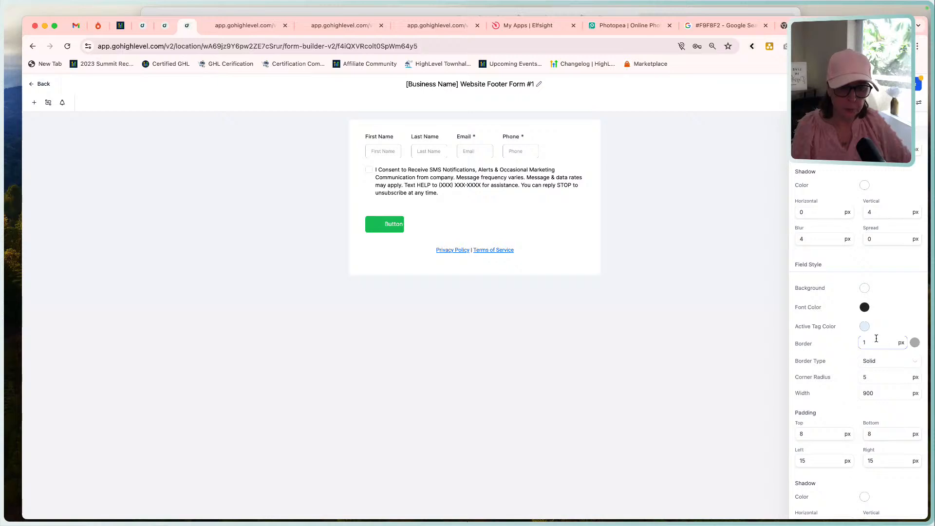
{"action": "left_click", "coordinate": [914, 342]}
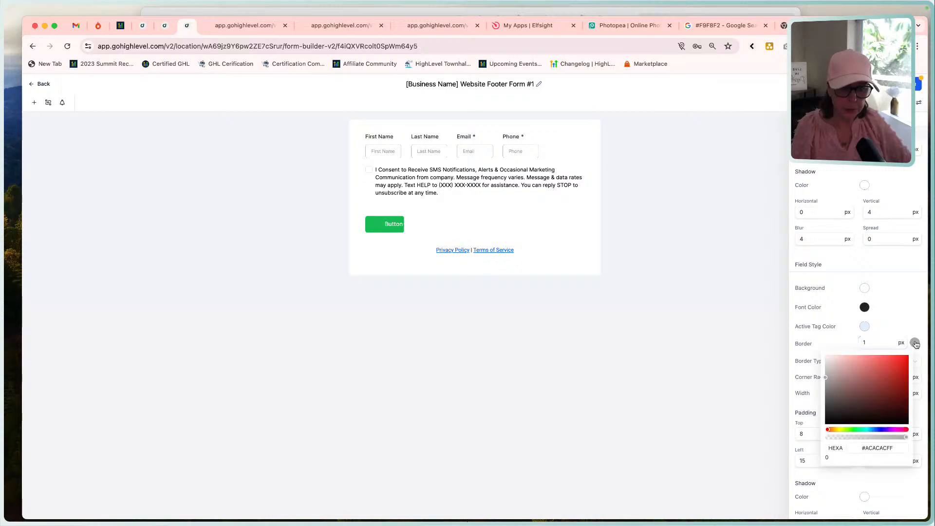
{"action": "double_click", "coordinate": [882, 448]}
{"action": "type", "text": "#2"}
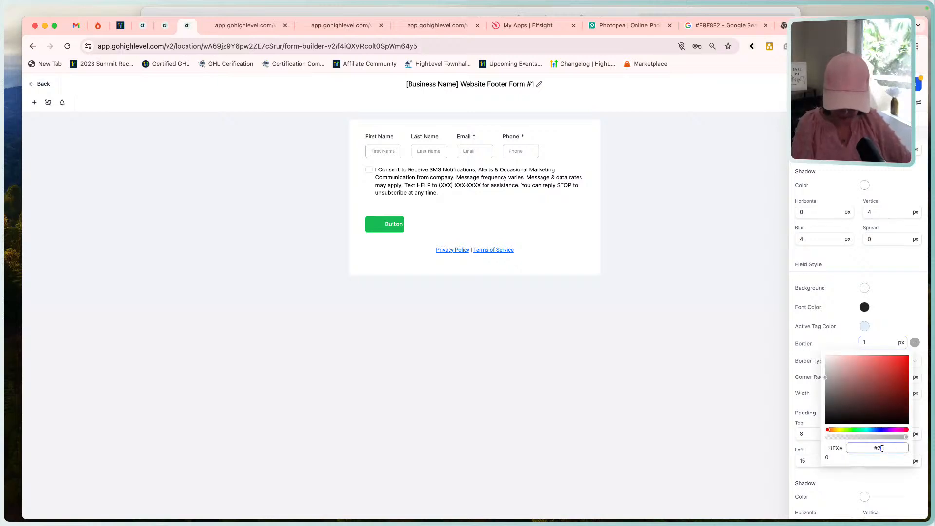
{"action": "type", "text": "72727"}
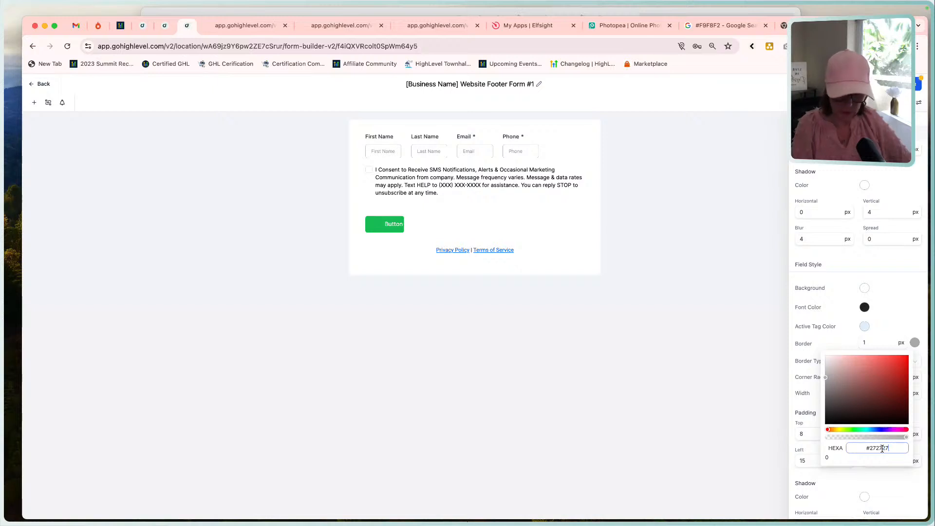
{"action": "key", "text": "Tab"}
{"action": "left_click", "coordinate": [838, 338]}
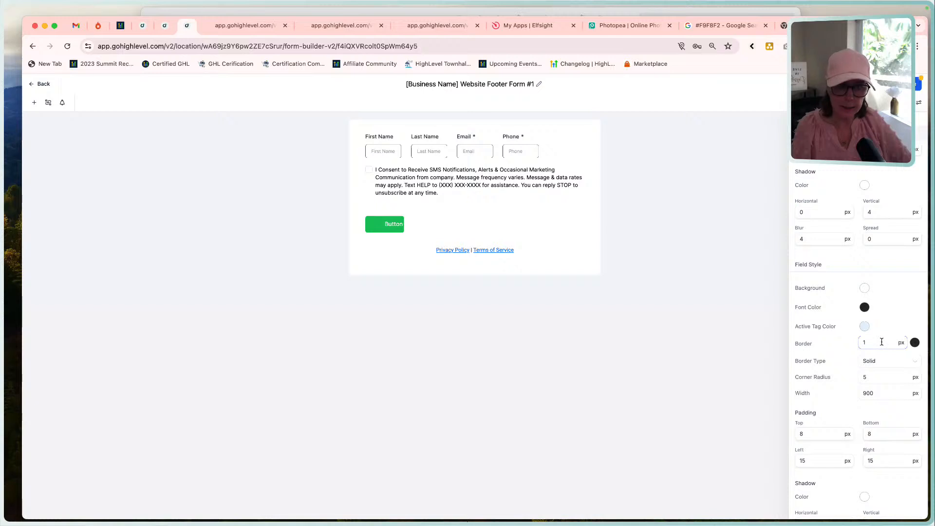
{"action": "double_click", "coordinate": [872, 378]}
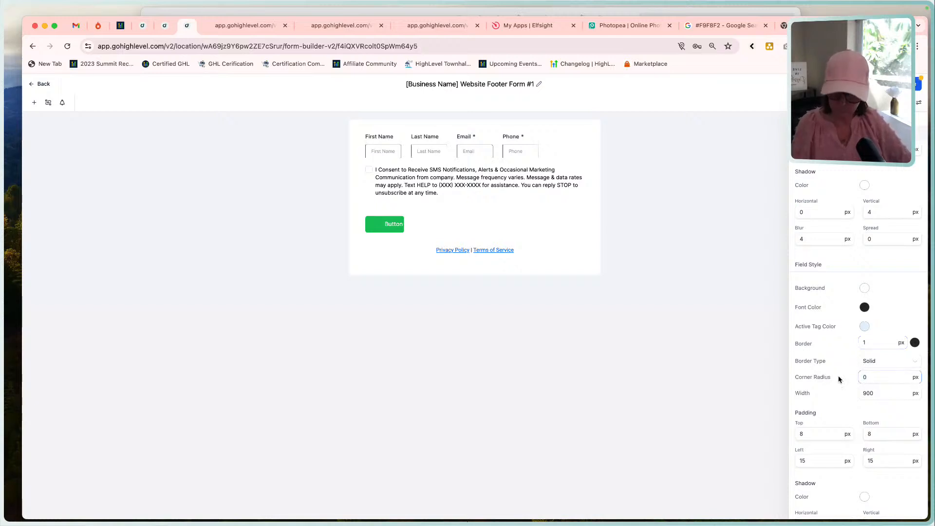
{"action": "key", "text": "Tab"}
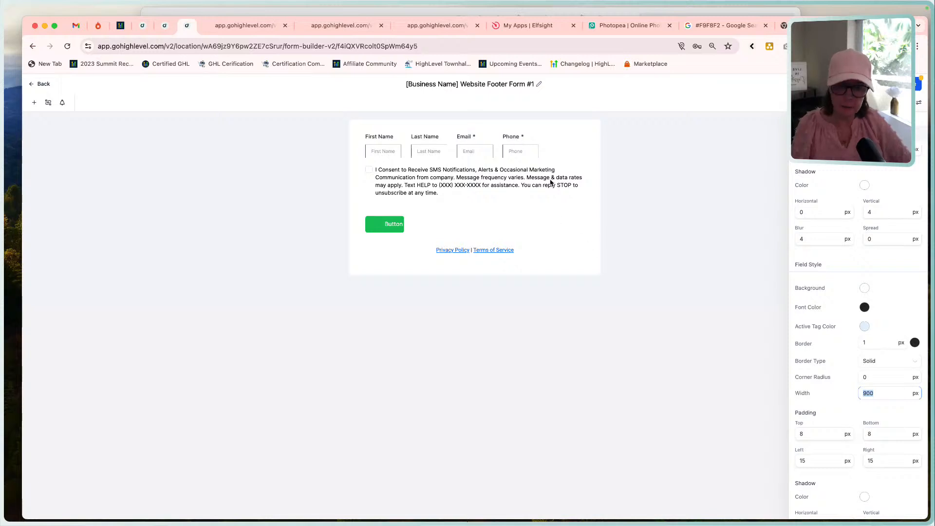
Set the form's label color to #272727.
{"action": "scroll", "coordinate": [833, 424], "scroll_direction": "down", "scroll_amount": 3}
{"action": "scroll", "coordinate": [830, 430], "scroll_direction": "down", "scroll_amount": 1}
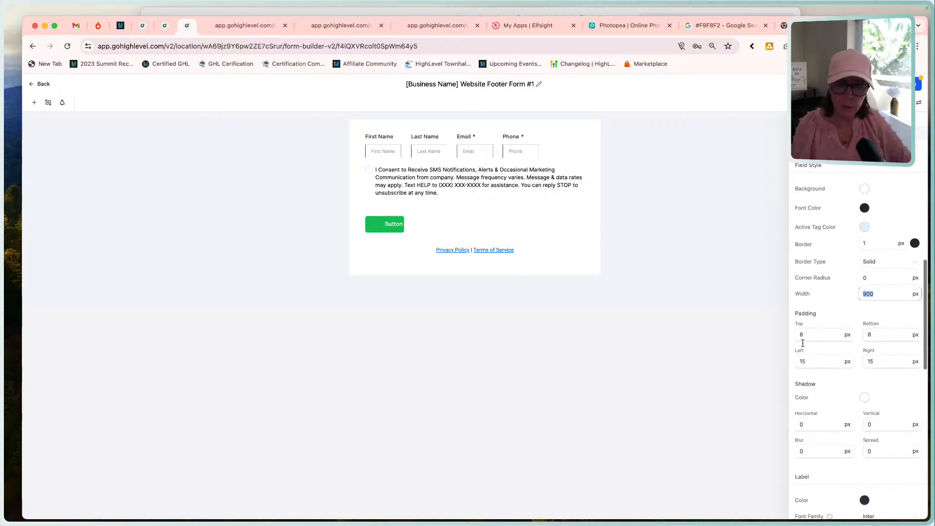
{"action": "scroll", "coordinate": [816, 382], "scroll_direction": "down", "scroll_amount": 10}
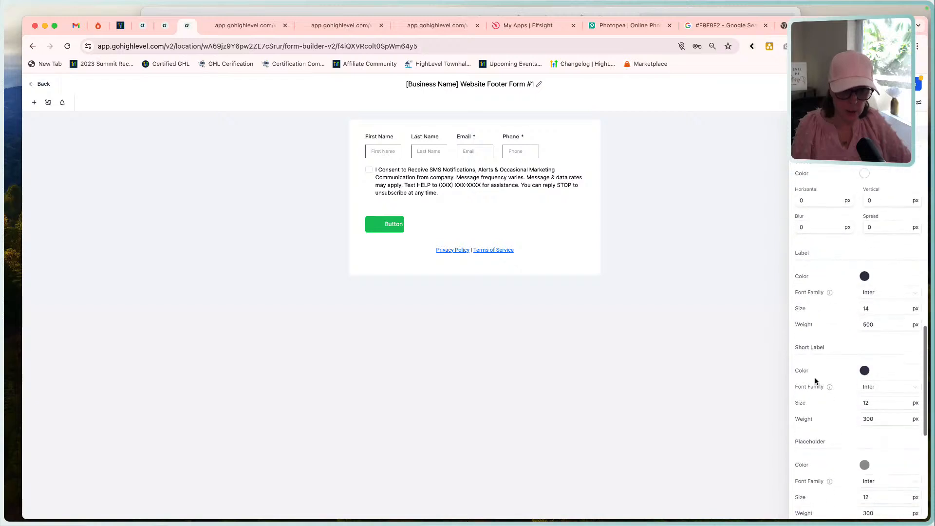
{"action": "left_click", "coordinate": [864, 243]}
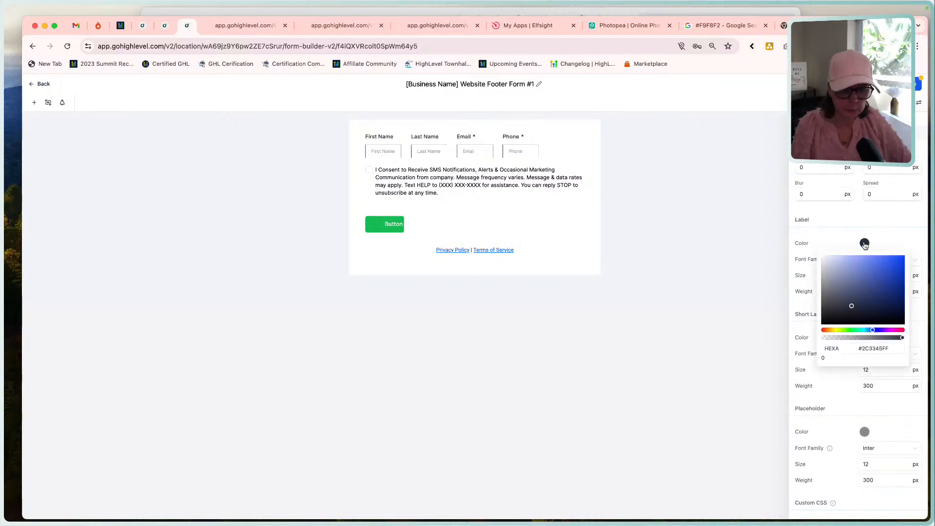
{"action": "left_click", "coordinate": [877, 349]}
{"action": "double_click", "coordinate": [877, 350]}
{"action": "type", "text": "272727"}
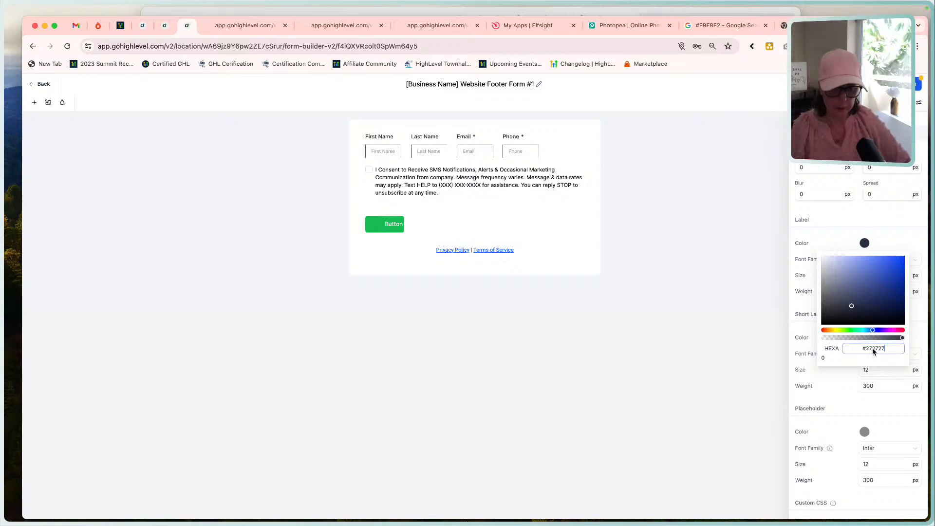
{"action": "double_click", "coordinate": [873, 348]}
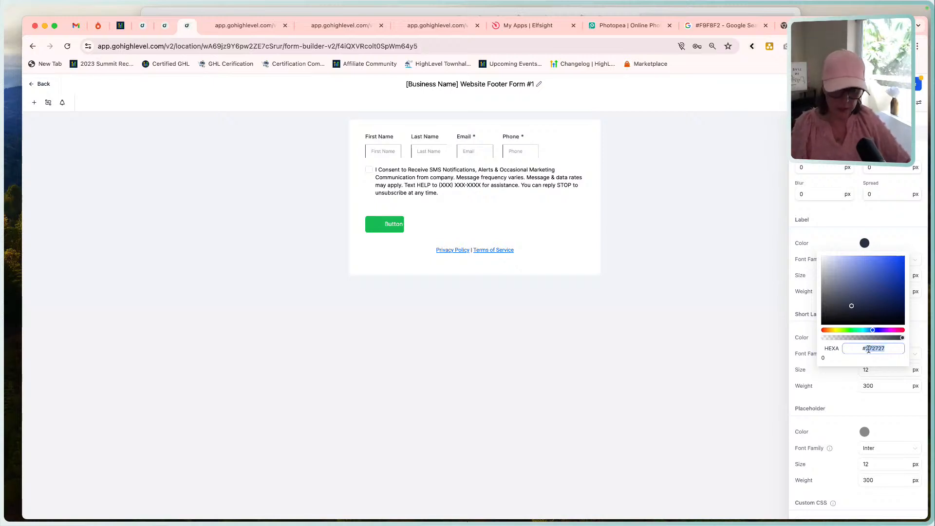
{"action": "left_click", "coordinate": [794, 325]}
Set the short label's font family to Red Hat Display.
{"action": "left_click", "coordinate": [889, 354]}
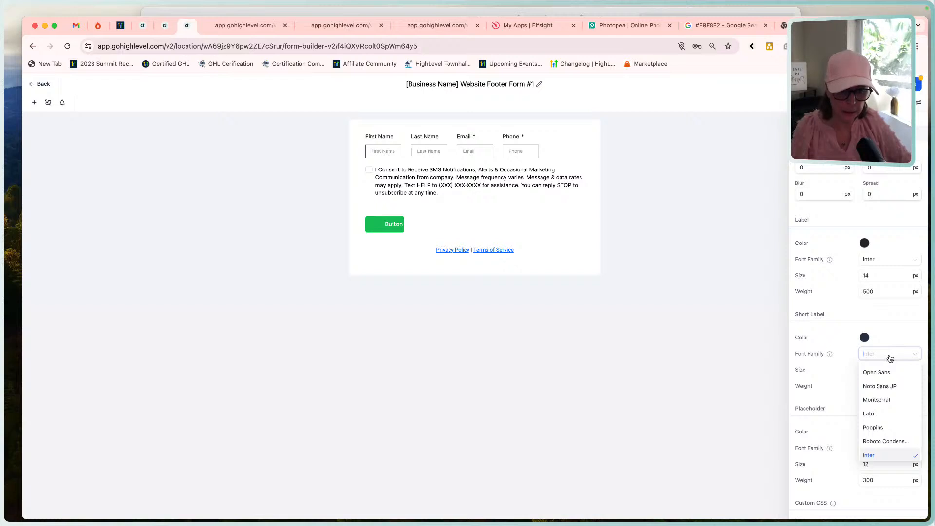
{"action": "type", "text": "red"}
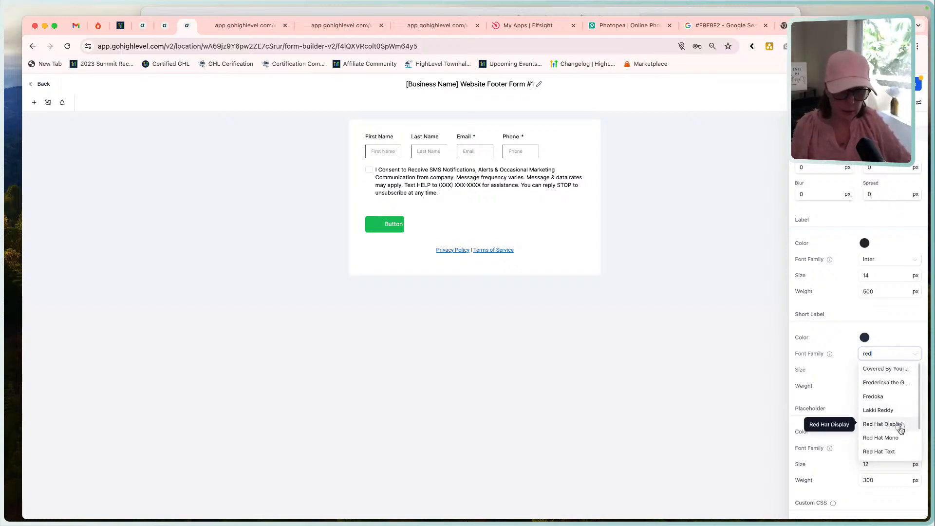
{"action": "left_click", "coordinate": [899, 424]}
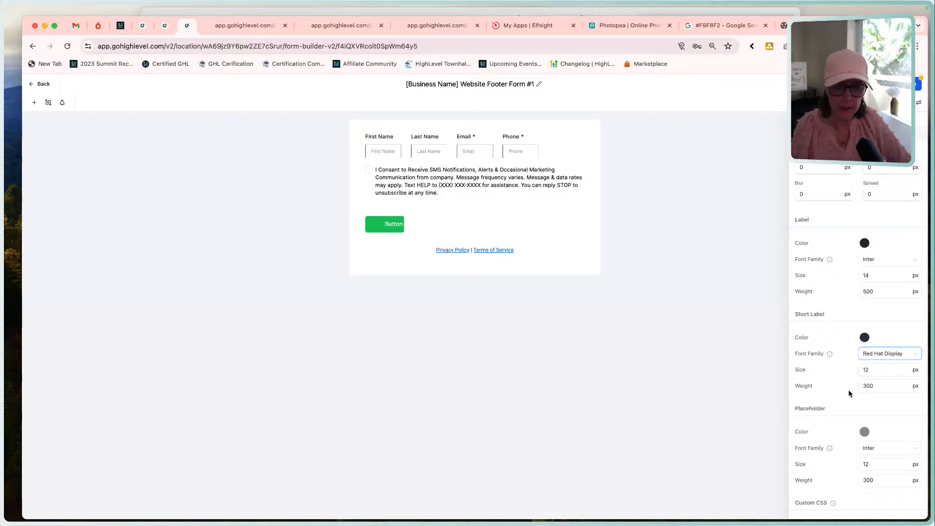
Set the placeholder text color to a light gray, #C9C7C7.
{"action": "scroll", "coordinate": [849, 389], "scroll_direction": "down", "scroll_amount": 3}
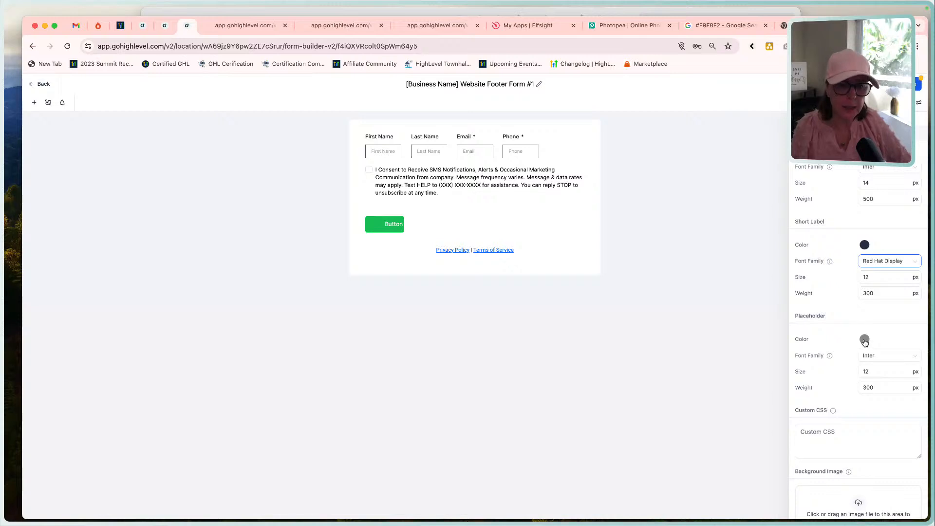
{"action": "left_click", "coordinate": [864, 340]}
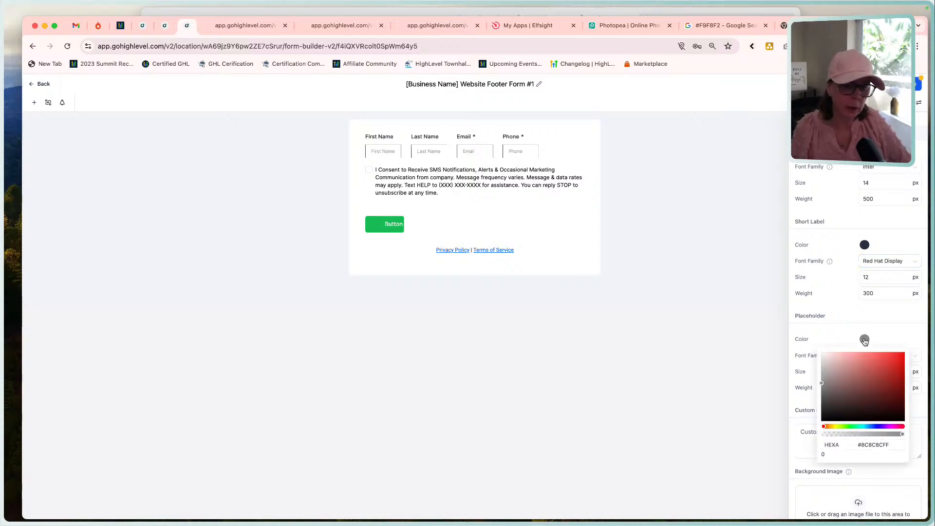
{"action": "double_click", "coordinate": [875, 444]}
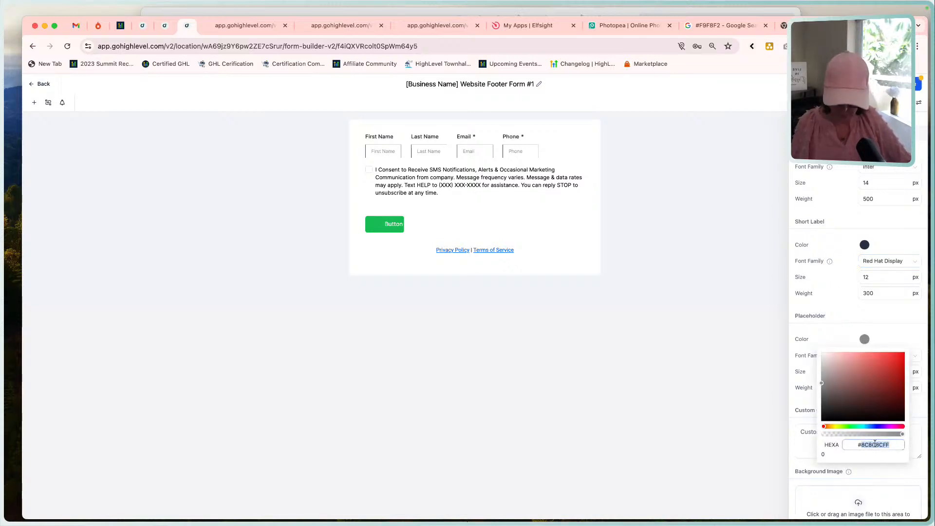
{"action": "type", "text": "272727"}
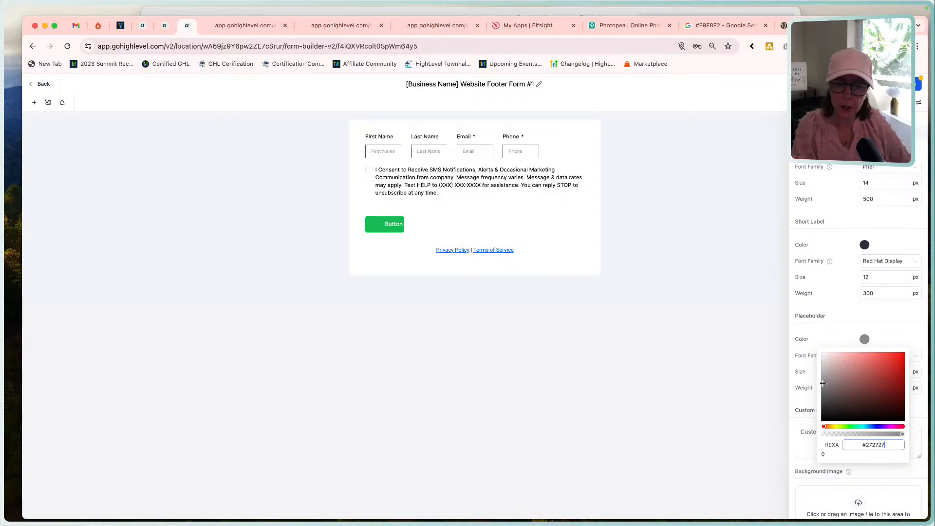
{"action": "left_click_drag", "start_coordinate": [823, 383], "coordinate": [821, 367]}
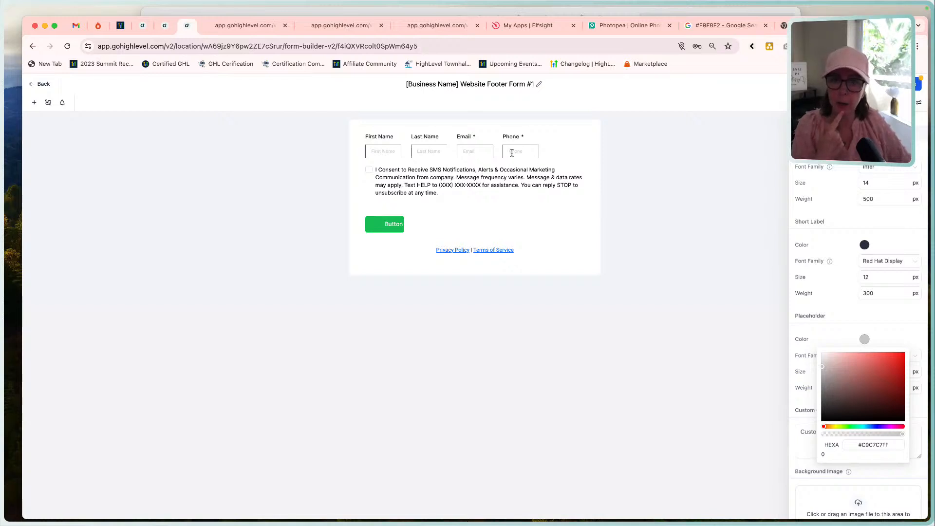
{"action": "left_click", "coordinate": [839, 334]}
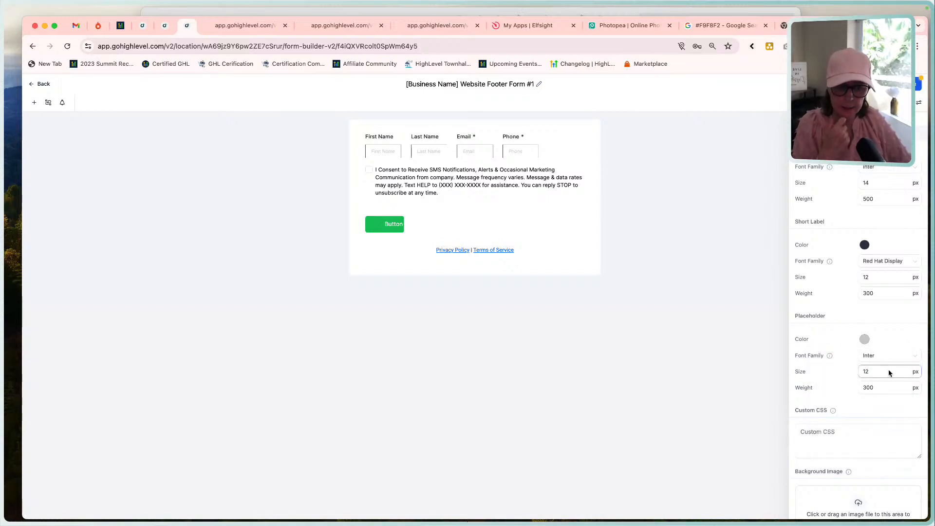
Set the placeholder text's font family to Red Hat Display.
{"action": "left_click", "coordinate": [877, 357]}
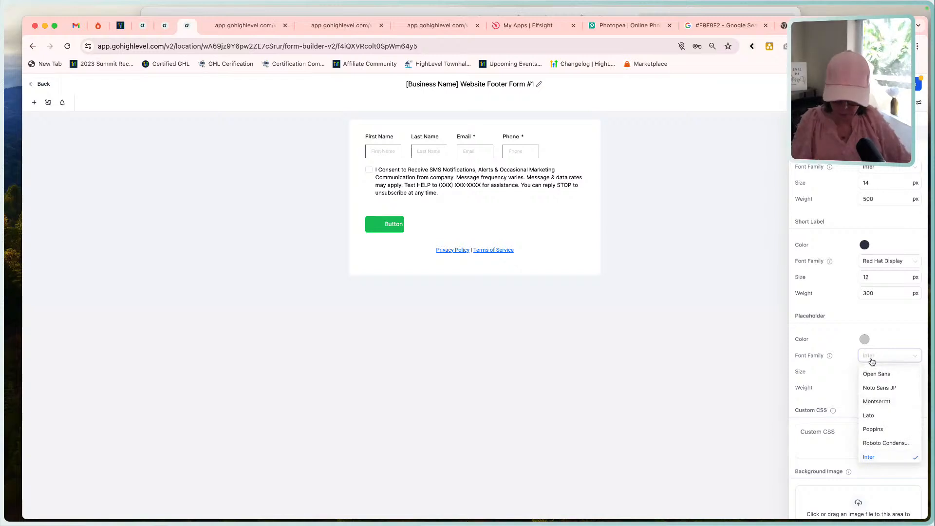
{"action": "type", "text": "red"}
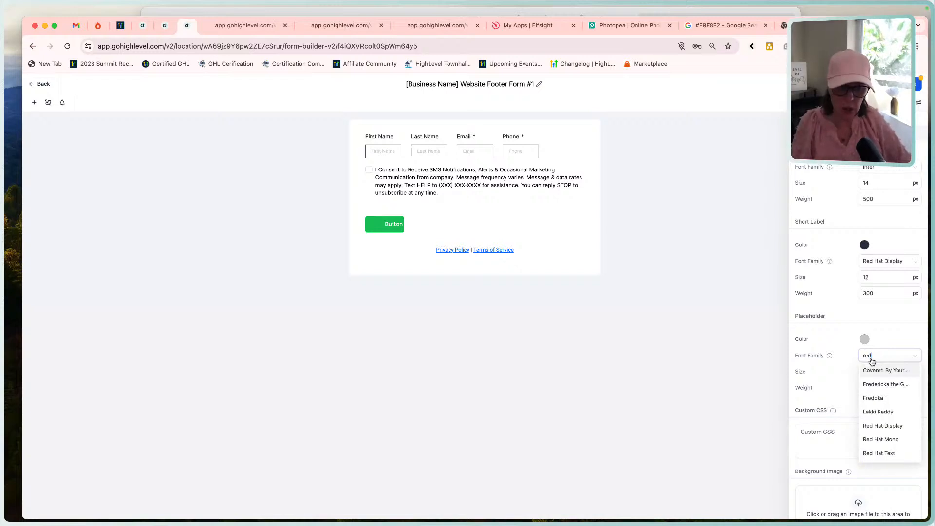
{"action": "left_click", "coordinate": [887, 426]}
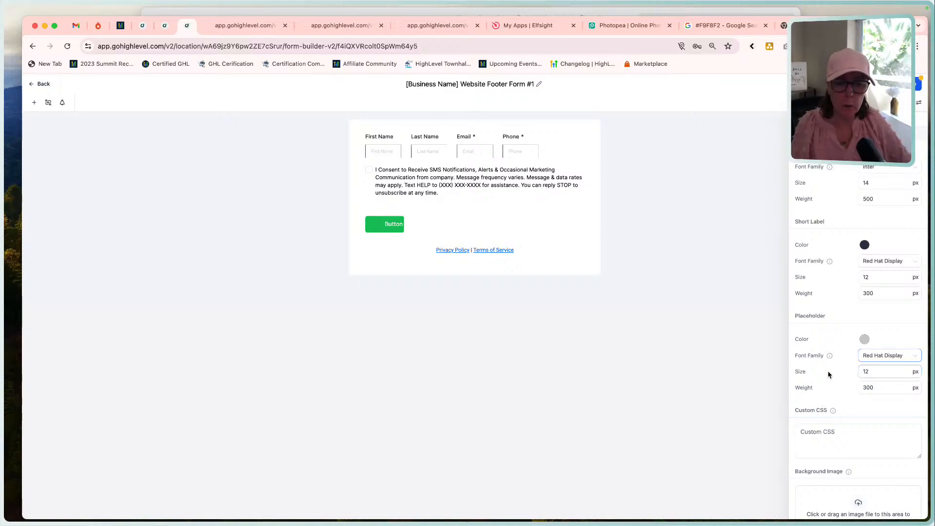
Set the font color of the form's on-submit thank-you message to #272727.
{"action": "scroll", "coordinate": [822, 387], "scroll_direction": "down", "scroll_amount": 5}
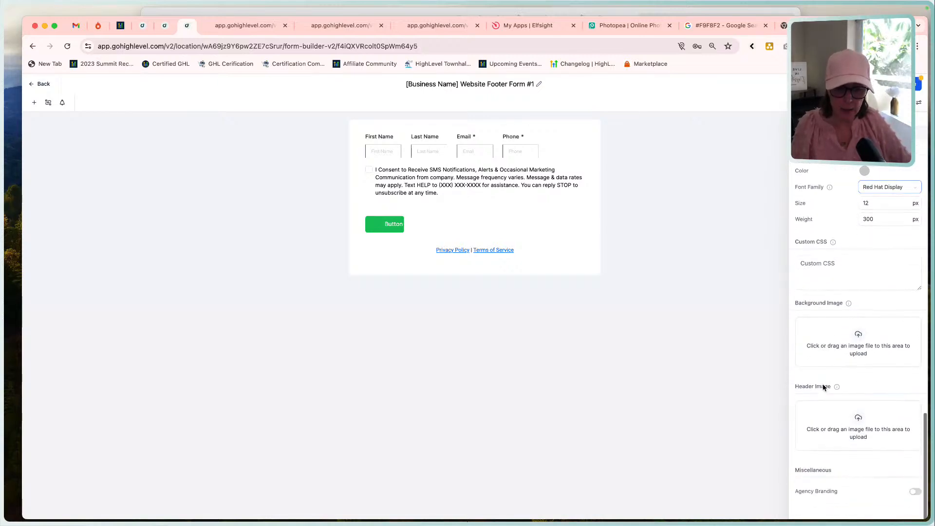
{"action": "scroll", "coordinate": [848, 336], "scroll_direction": "up", "scroll_amount": 10}
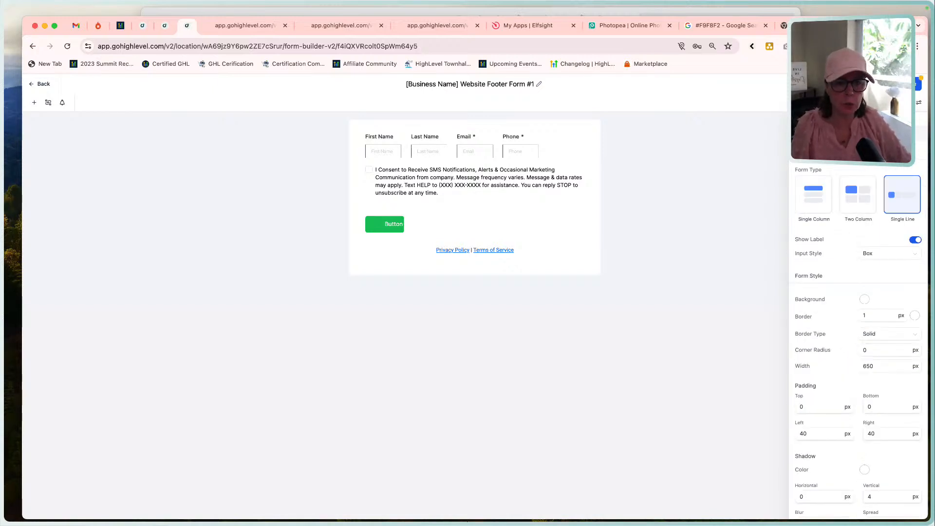
{"action": "left_click", "coordinate": [857, 132]}
{"action": "left_click", "coordinate": [903, 132]}
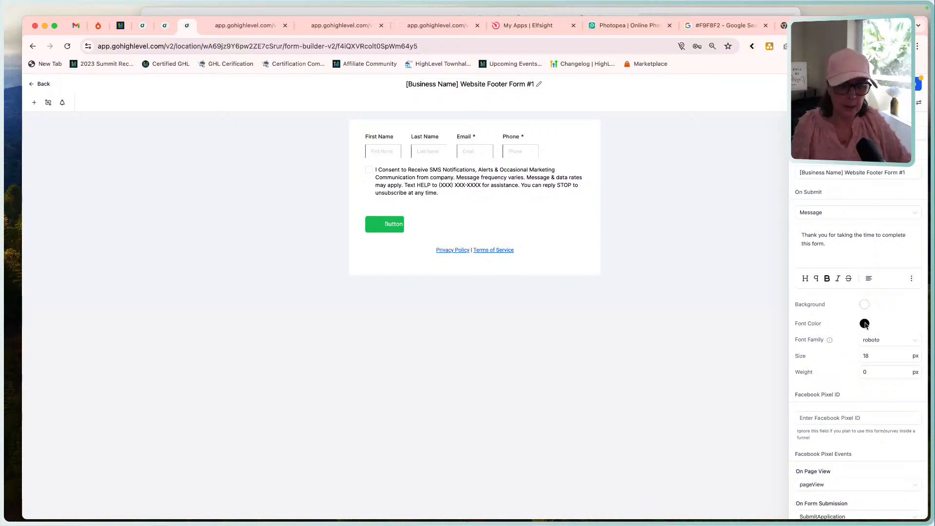
{"action": "left_click", "coordinate": [865, 325]}
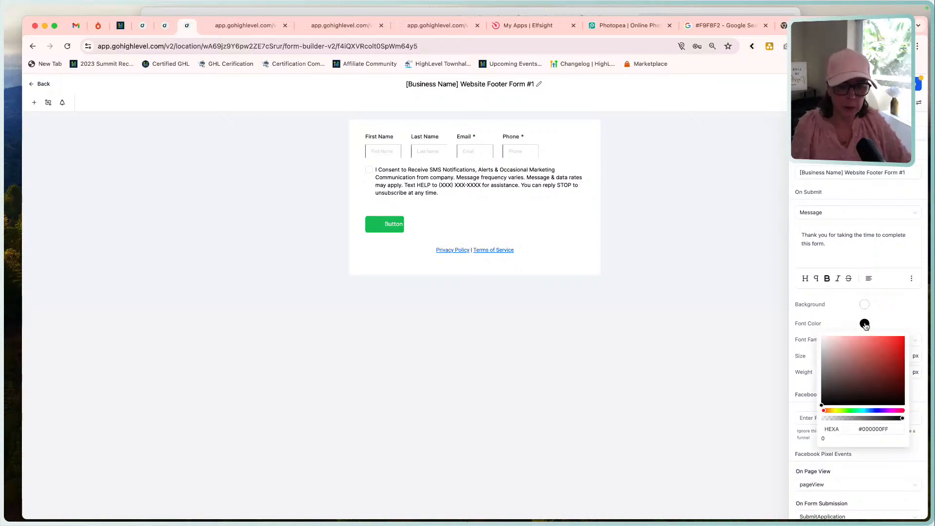
{"action": "triple_click", "coordinate": [871, 429]}
{"action": "type", "text": "2"}
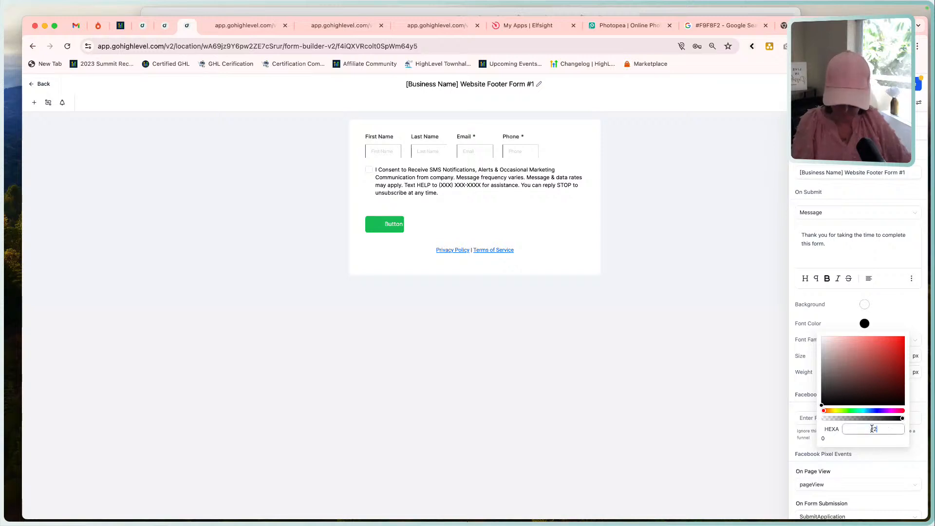
{"action": "type", "text": "72727"}
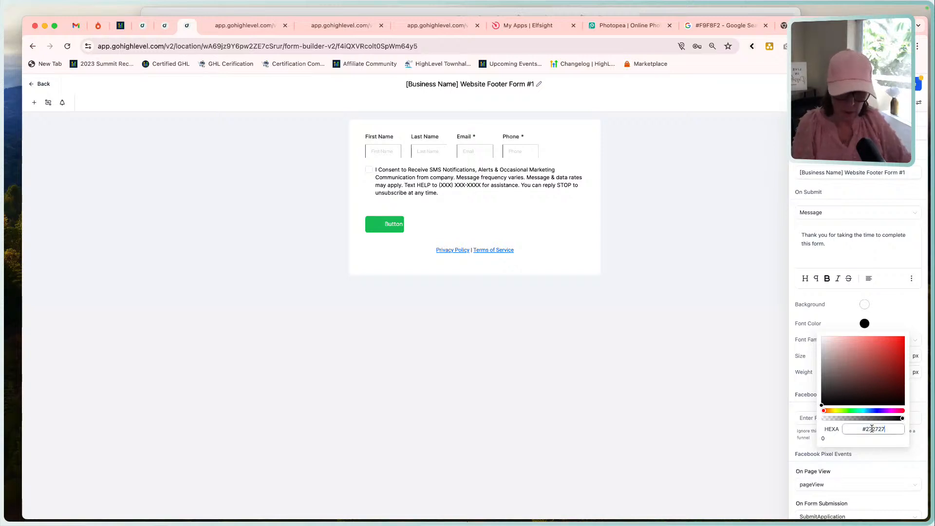
{"action": "key", "text": "Tab"}
{"action": "left_click", "coordinate": [846, 314]}
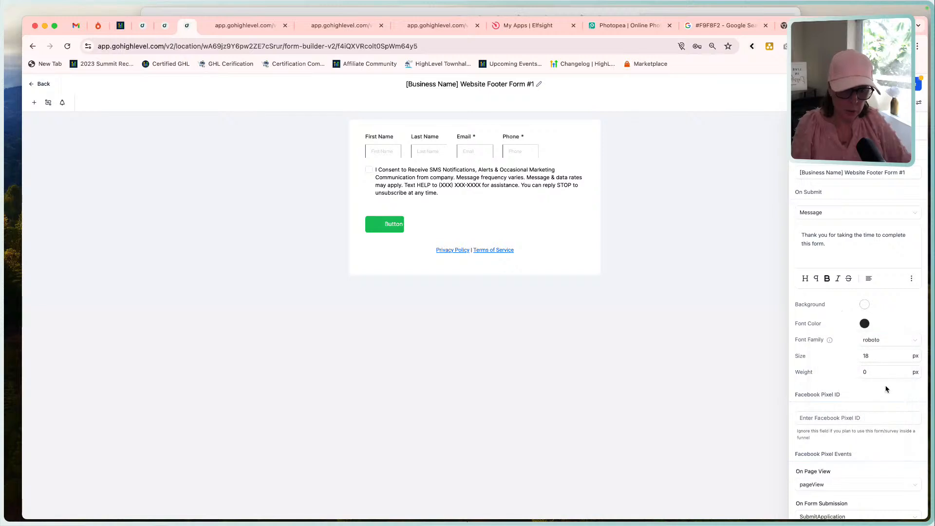
Set the on-submit thank-you message's font family to Red Hat Display.
{"action": "left_click", "coordinate": [878, 341]}
{"action": "type", "text": "red"}
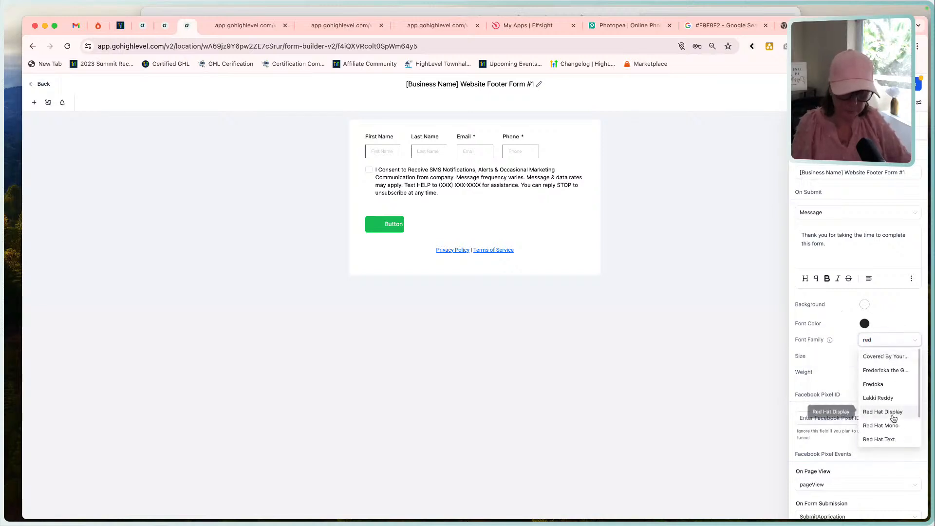
{"action": "left_click", "coordinate": [892, 417]}
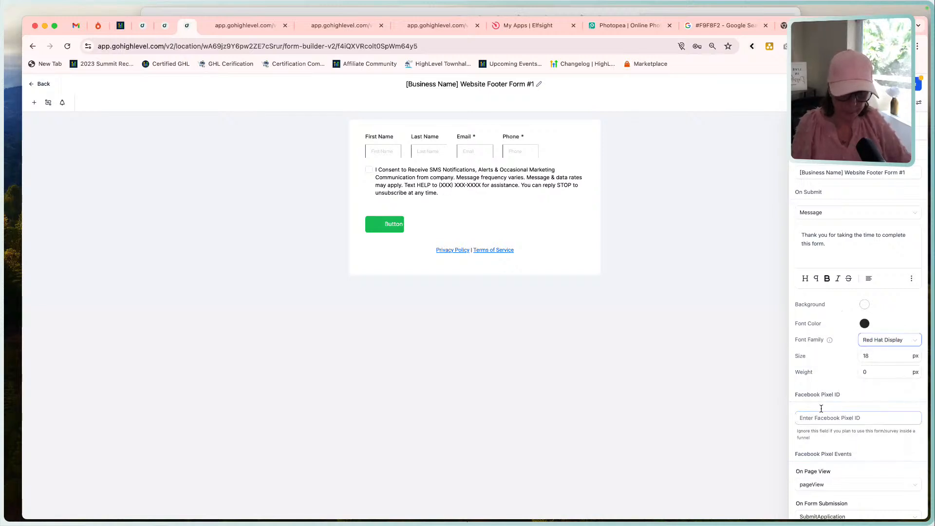
Turn on Sticky Contact in the form's settings.
{"action": "scroll", "coordinate": [891, 413], "scroll_direction": "down", "scroll_amount": 4}
{"action": "left_click", "coordinate": [915, 461]}
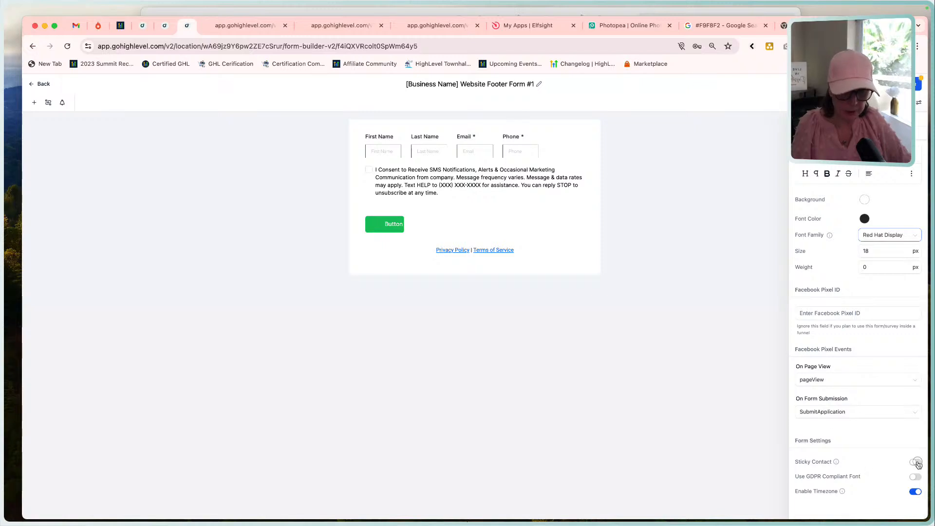
{"action": "scroll", "coordinate": [844, 453], "scroll_direction": "up", "scroll_amount": 4}
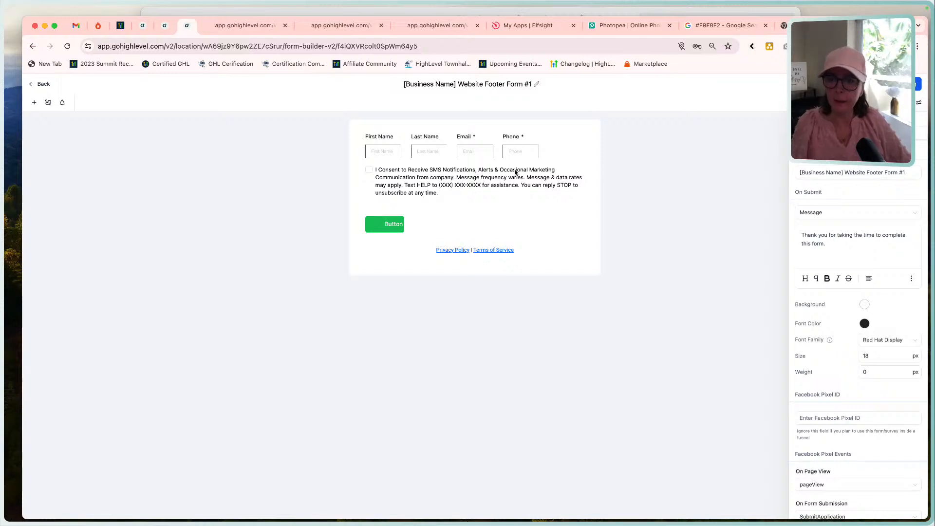
Remove the SMS consent checkbox, the Phone and Last Name fields, and the Privacy Policy and Terms of Service links from the form.
{"action": "left_click", "coordinate": [476, 178]}
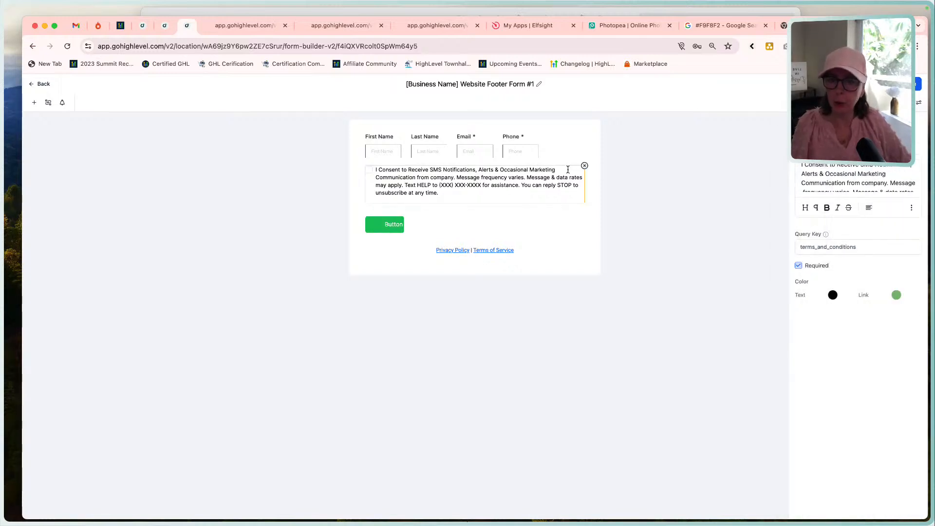
{"action": "left_click", "coordinate": [584, 166]}
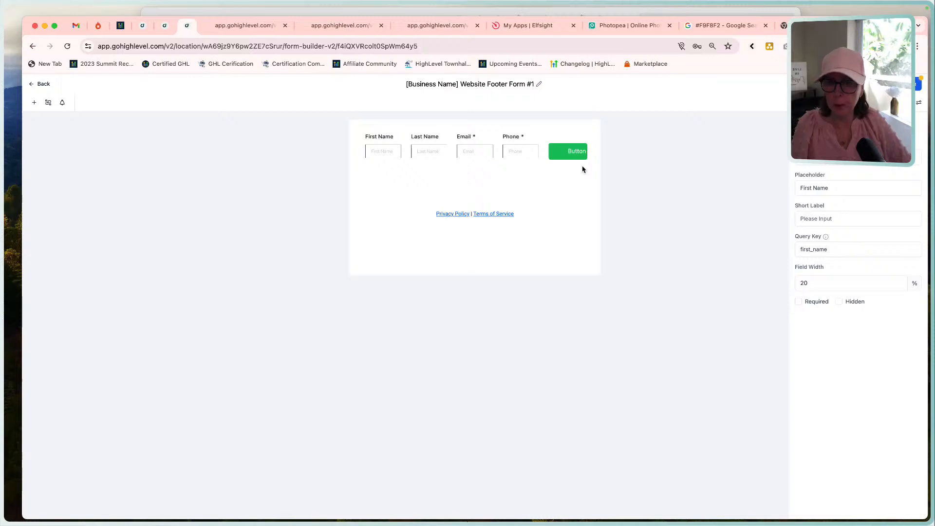
{"action": "left_click", "coordinate": [520, 149]}
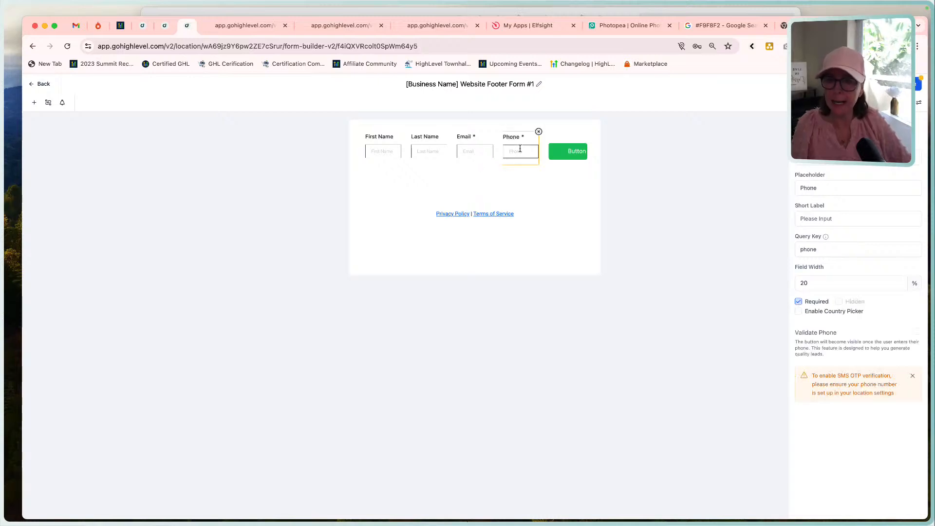
{"action": "left_click", "coordinate": [538, 132]}
{"action": "left_click", "coordinate": [436, 137]}
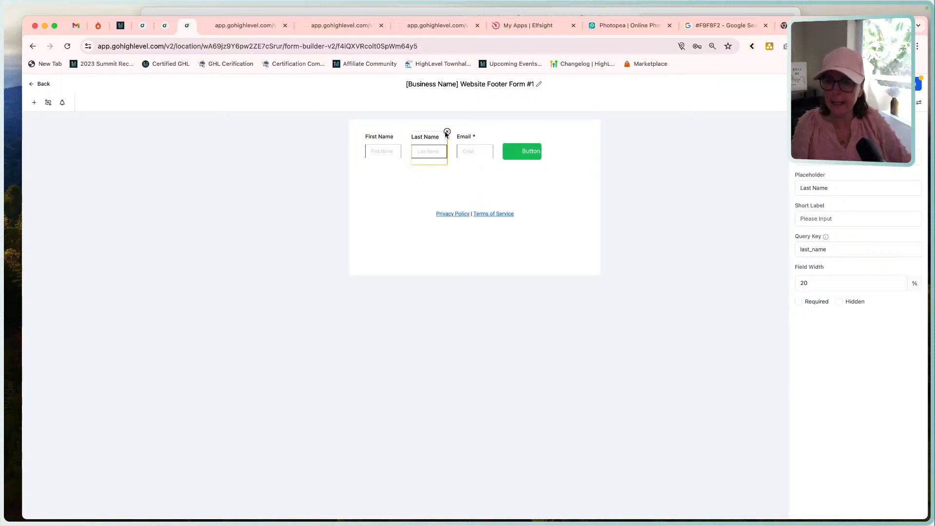
{"action": "left_click", "coordinate": [447, 132]}
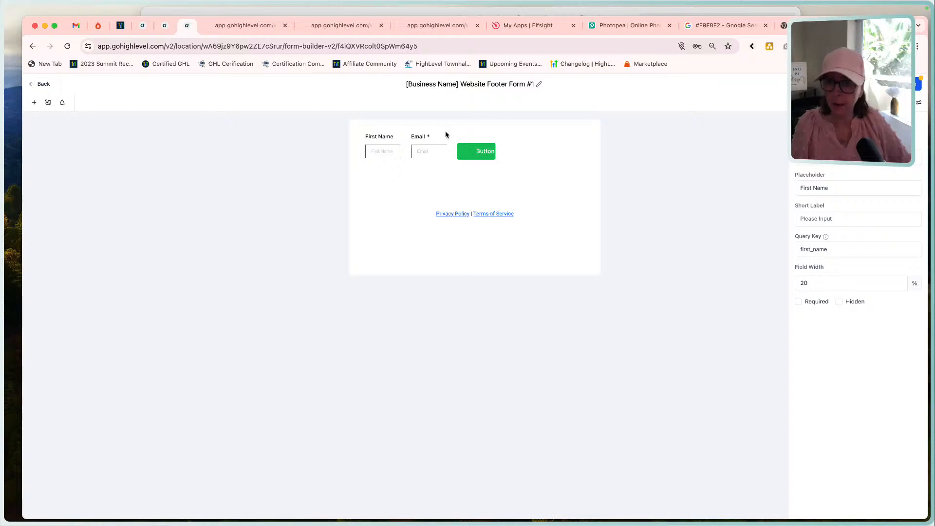
{"action": "left_click", "coordinate": [525, 214]}
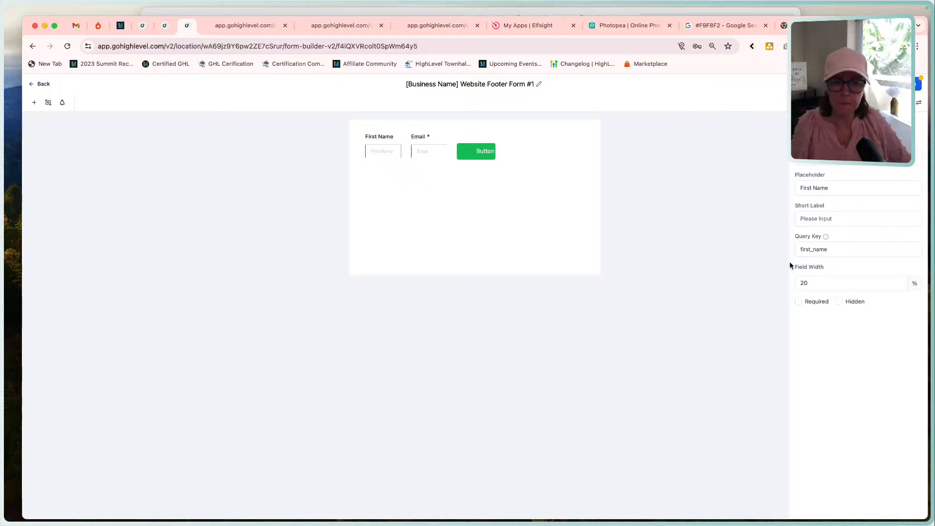
Set the First Name field's width to 100%.
{"action": "left_click_drag", "start_coordinate": [870, 287], "coordinate": [772, 287]}
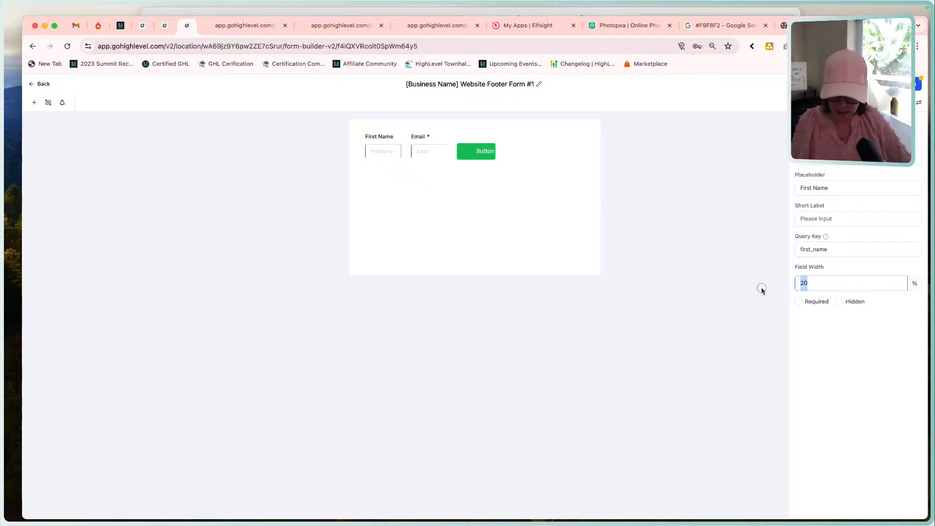
{"action": "type", "text": "100"}
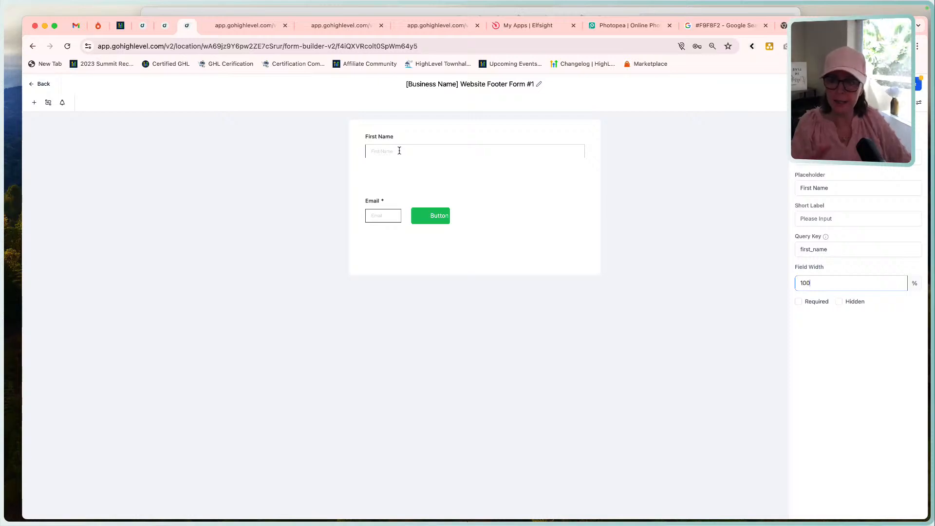
Check the Subscribe form in the Funnel Build - Home Page reference and remove the First Name field from the form.
{"action": "left_click", "coordinate": [571, 14]}
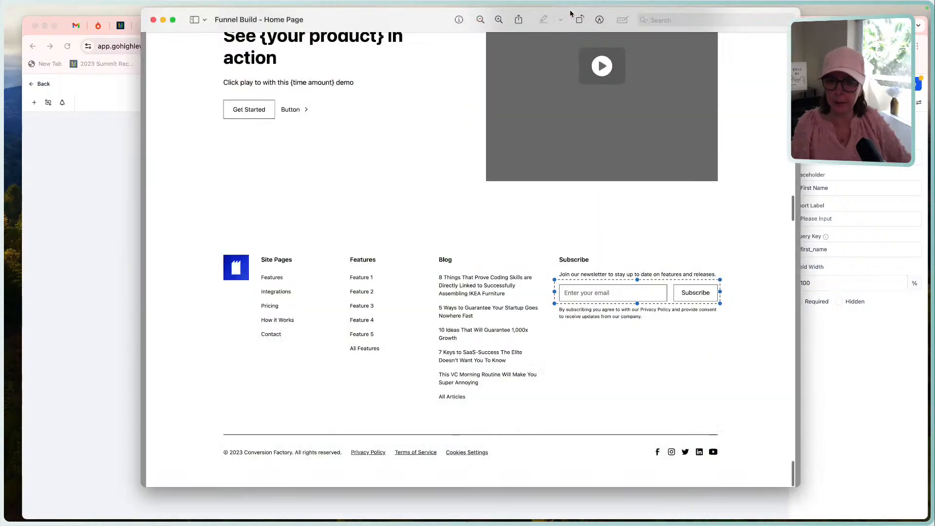
{"action": "left_click", "coordinate": [117, 228]}
{"action": "left_click", "coordinate": [489, 147]}
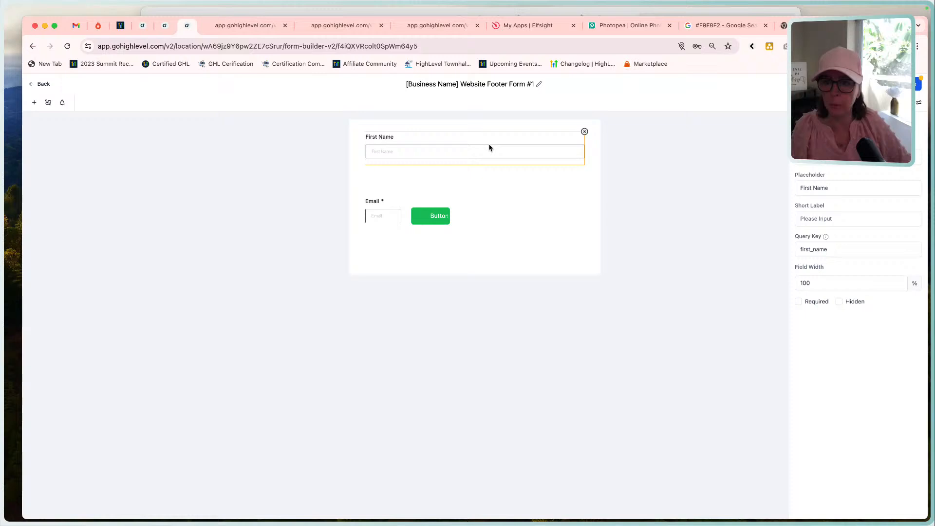
{"action": "left_click", "coordinate": [585, 132]}
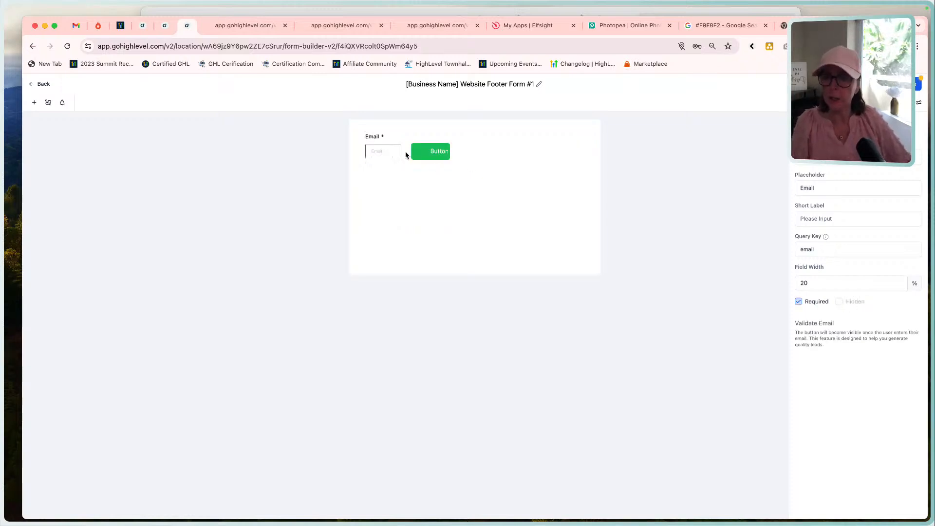
Set the Email field's width to 75%.
{"action": "left_click", "coordinate": [391, 151]}
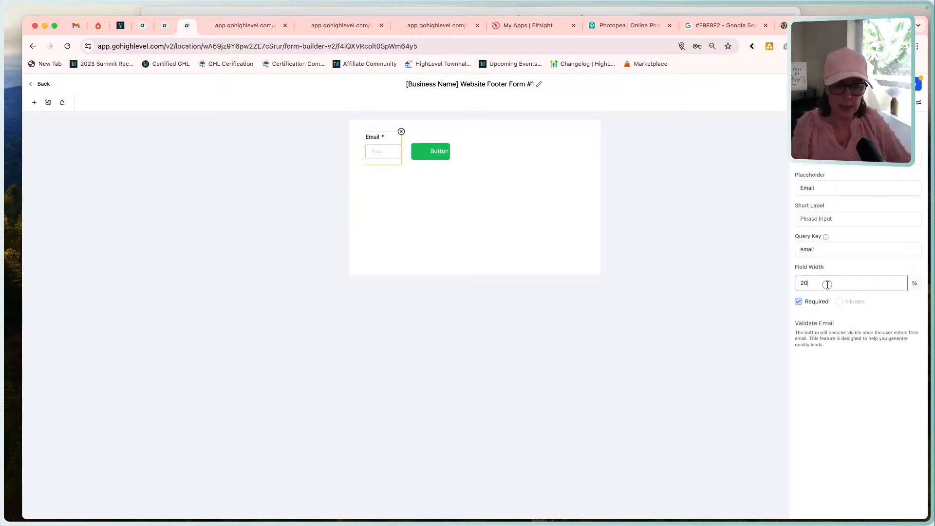
{"action": "left_click_drag", "start_coordinate": [829, 285], "coordinate": [779, 287]}
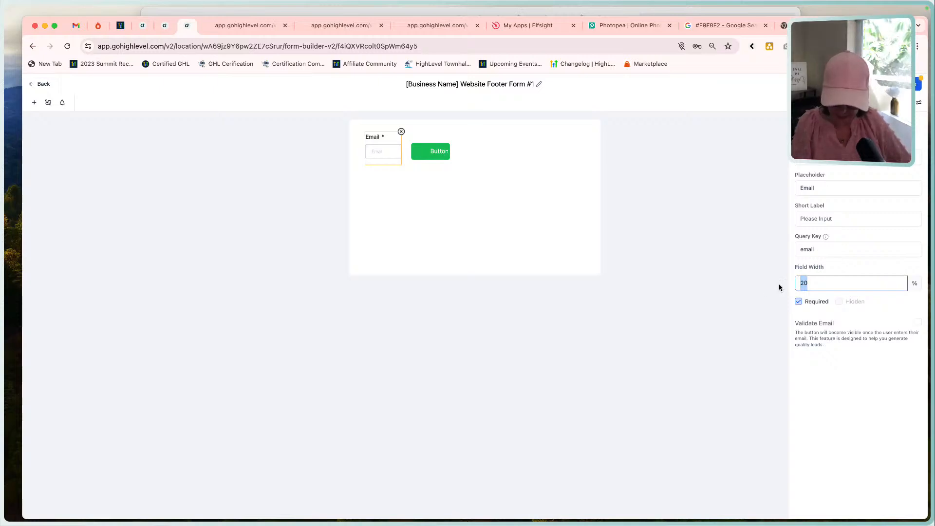
{"action": "type", "text": "7"}
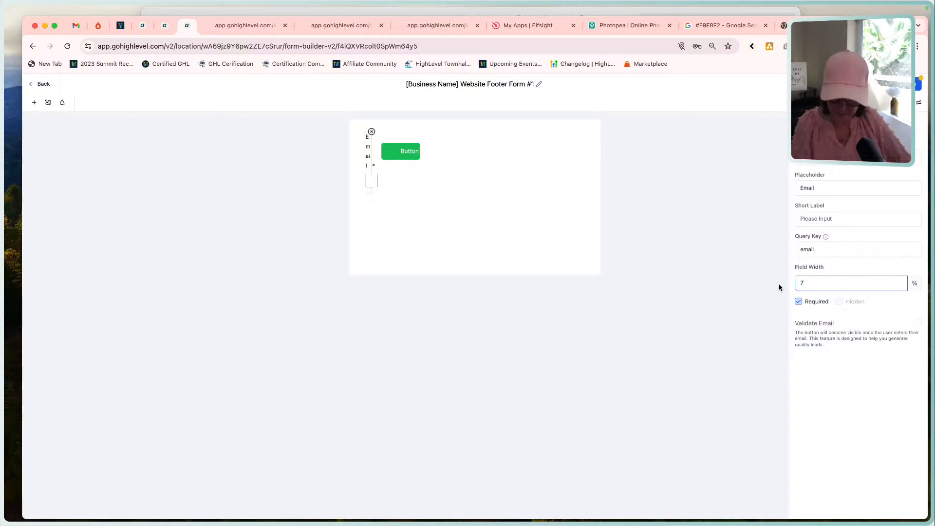
{"action": "type", "text": "5"}
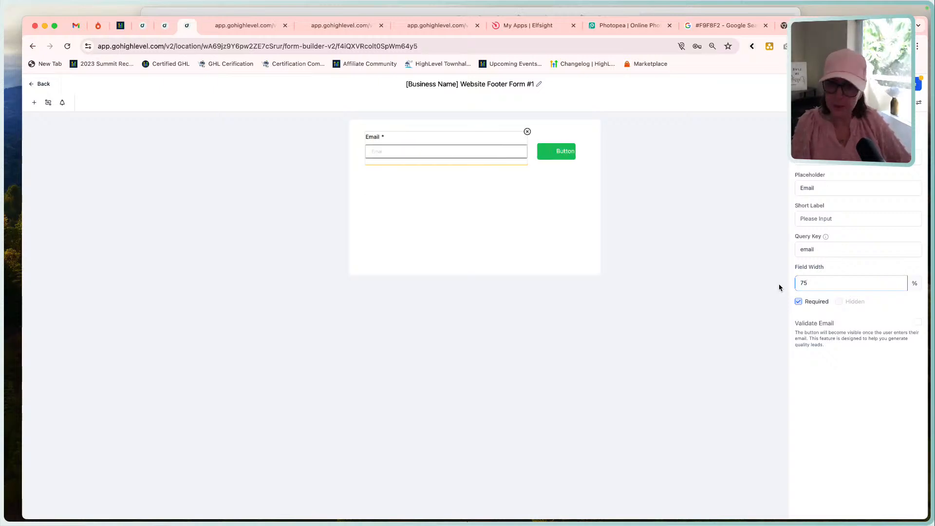
Set the form button's background color to white, #ffffff.
{"action": "left_click", "coordinate": [549, 158]}
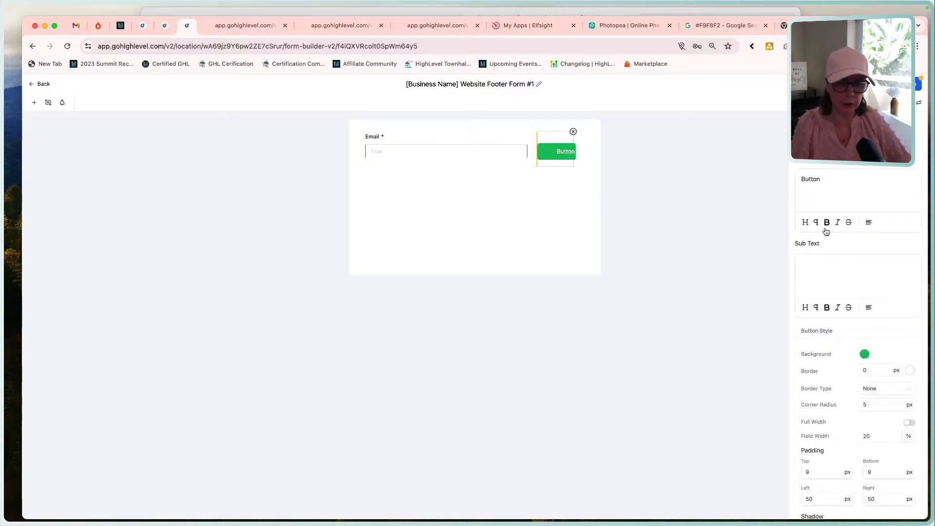
{"action": "scroll", "coordinate": [821, 345], "scroll_direction": "down", "scroll_amount": 5}
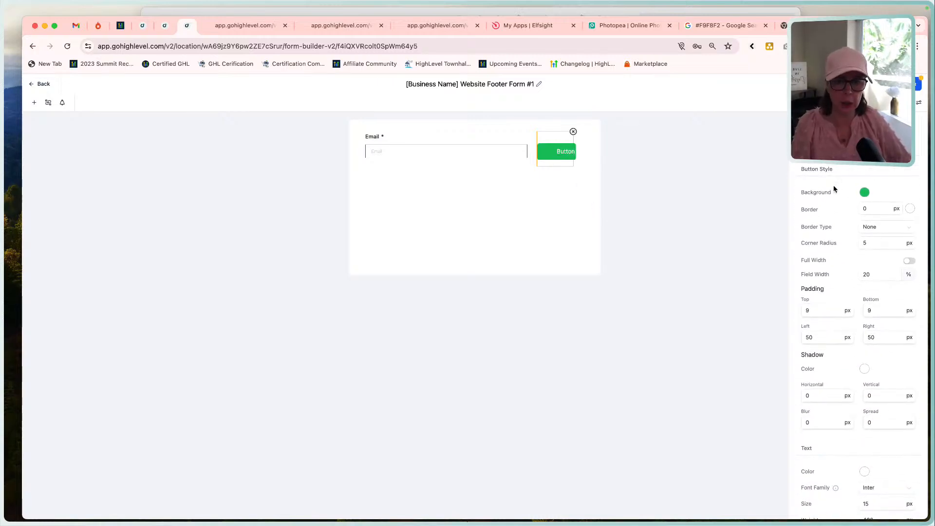
{"action": "left_click", "coordinate": [863, 192]}
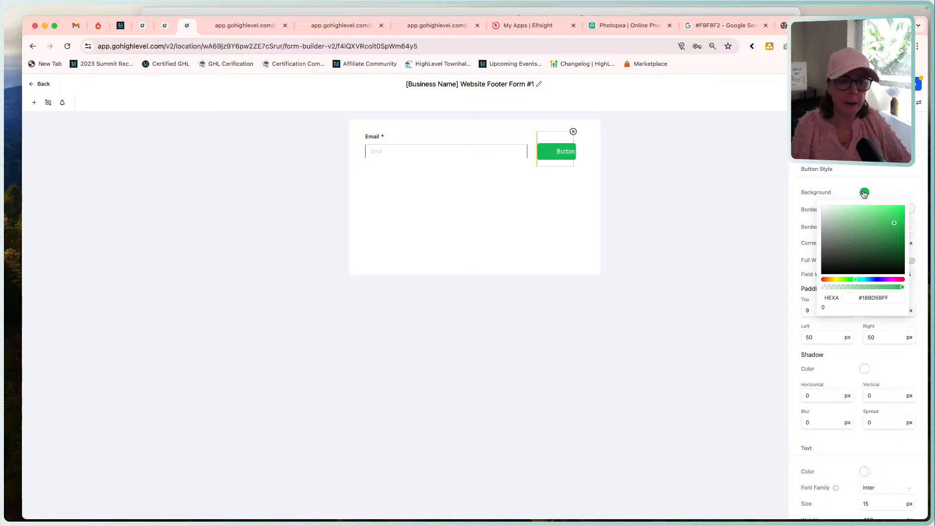
{"action": "left_click", "coordinate": [881, 298]}
{"action": "double_click", "coordinate": [881, 299]}
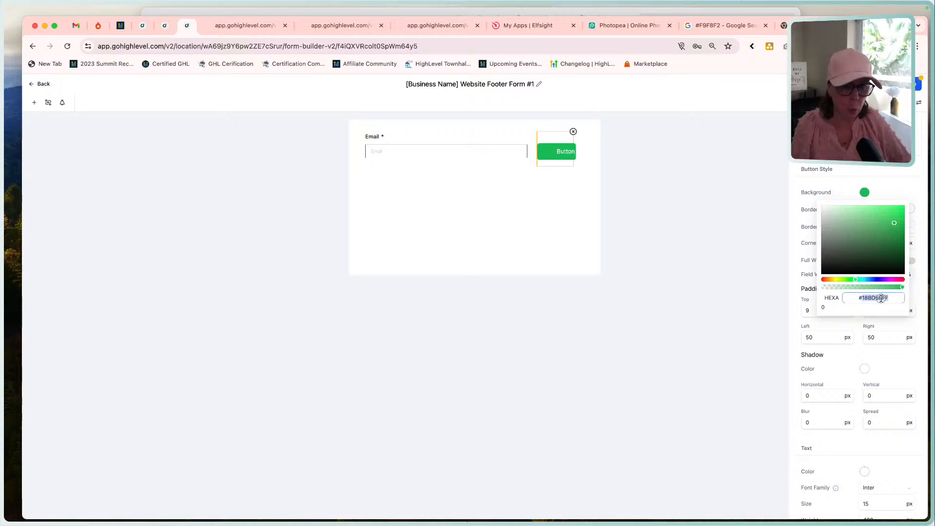
{"action": "type", "text": "#ffffff"}
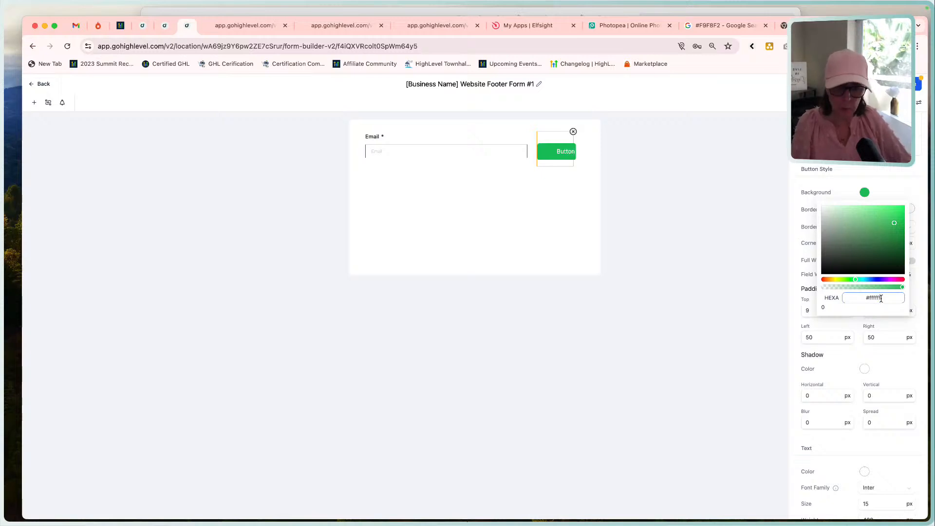
{"action": "key", "text": "Tab"}
{"action": "left_click", "coordinate": [838, 180]}
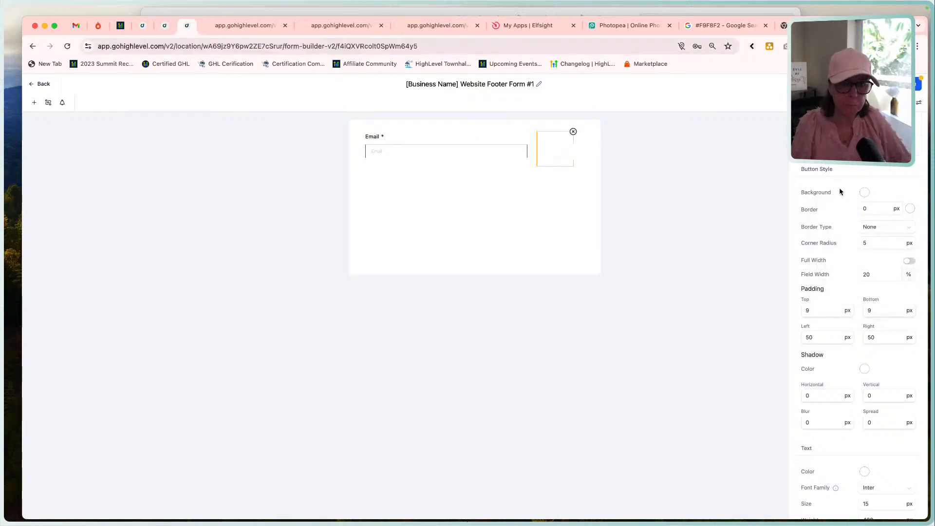
Give the form button a 1 px solid border and a corner radius of 0 px.
{"action": "left_click", "coordinate": [886, 210]}
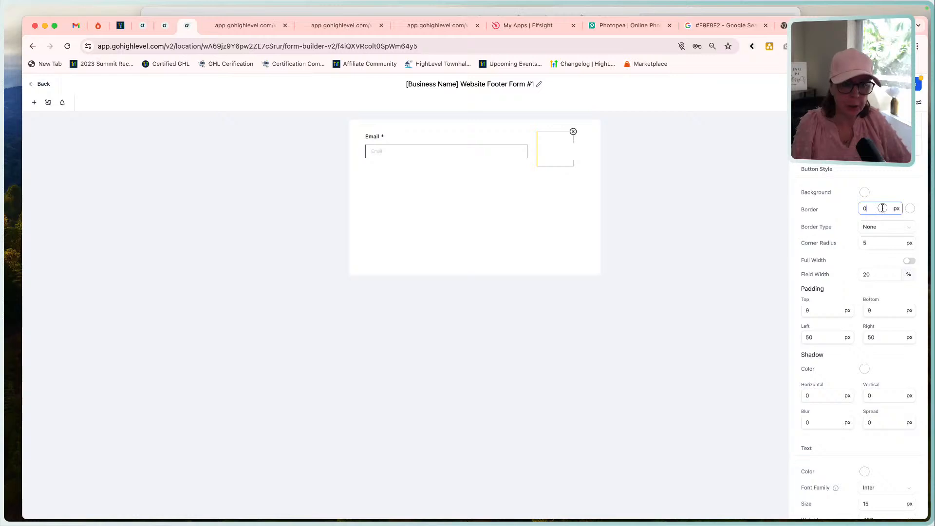
{"action": "left_click_drag", "start_coordinate": [882, 208], "coordinate": [834, 211]}
{"action": "type", "text": "1"}
{"action": "left_click", "coordinate": [872, 227]}
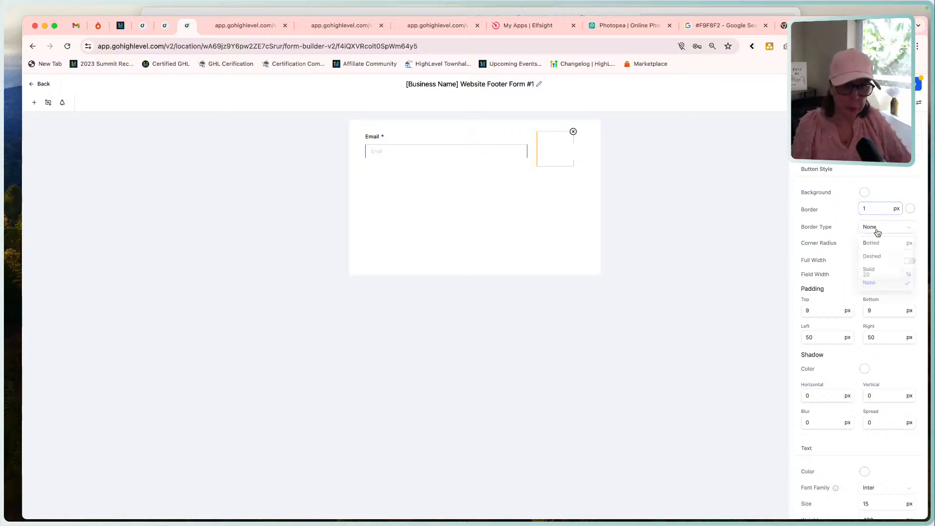
{"action": "left_click", "coordinate": [877, 272]}
{"action": "left_click_drag", "start_coordinate": [878, 243], "coordinate": [833, 246]}
{"action": "type", "text": "0"}
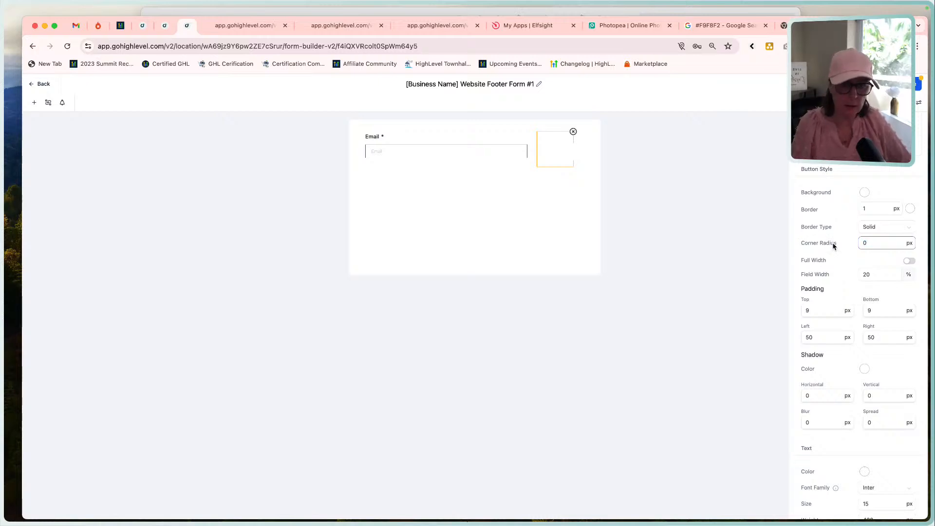
{"action": "left_click", "coordinate": [847, 271]}
{"action": "left_click", "coordinate": [879, 274]}
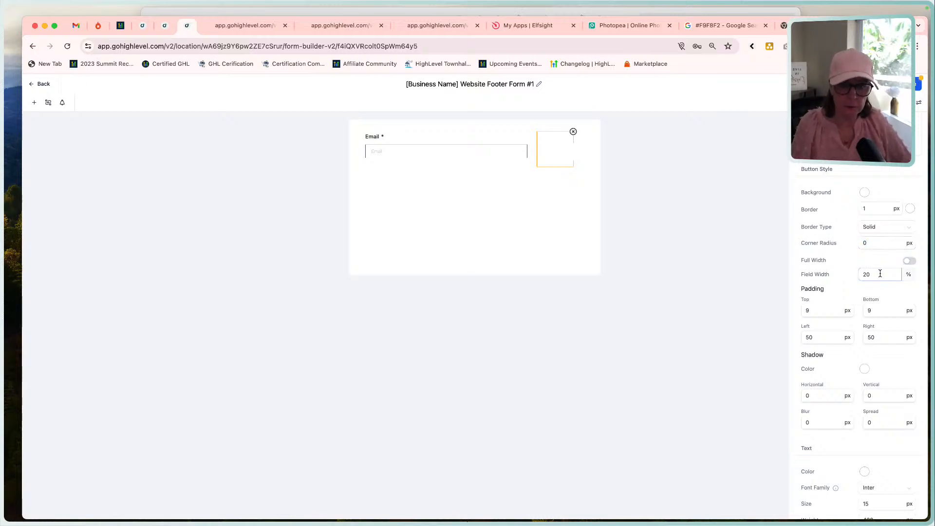
{"action": "left_click", "coordinate": [857, 304]}
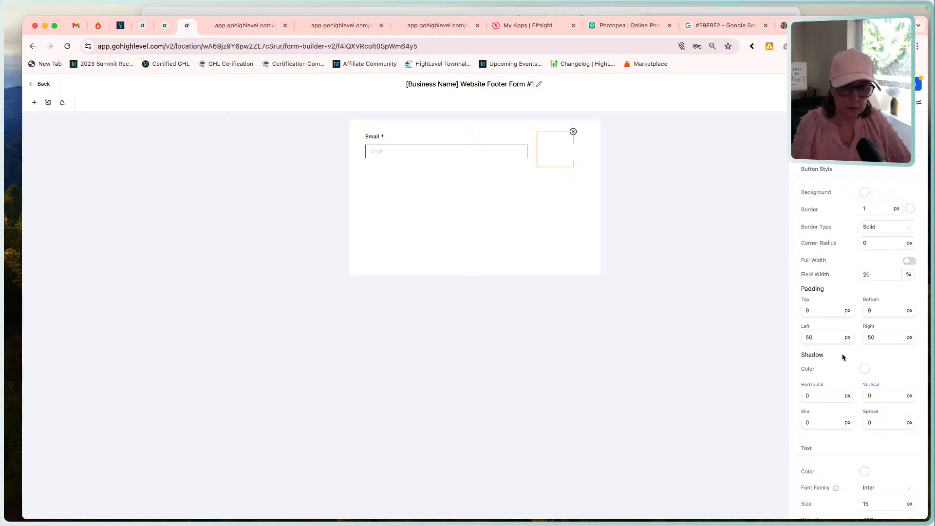
Set the form button's text color to #272727 and its font family to Red Hat Display.
{"action": "scroll", "coordinate": [810, 361], "scroll_direction": "down", "scroll_amount": 5}
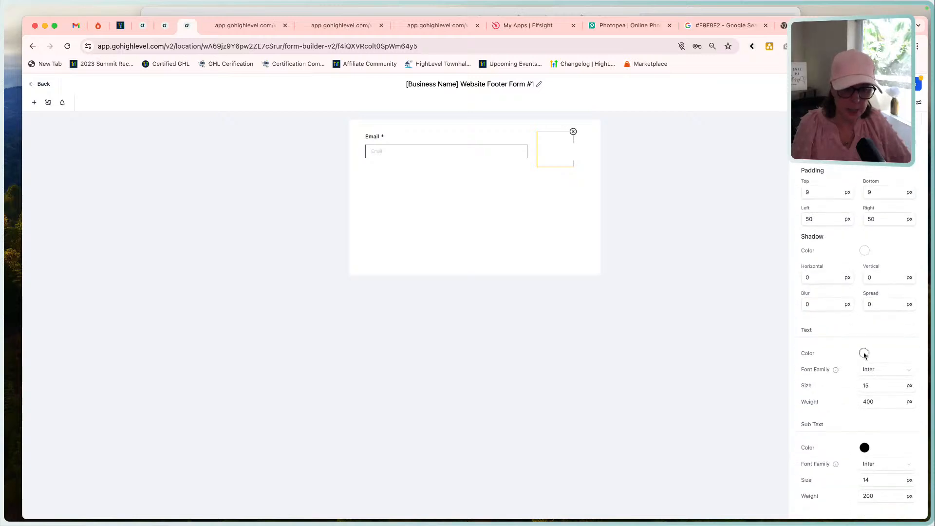
{"action": "left_click", "coordinate": [864, 354]}
{"action": "double_click", "coordinate": [873, 458]}
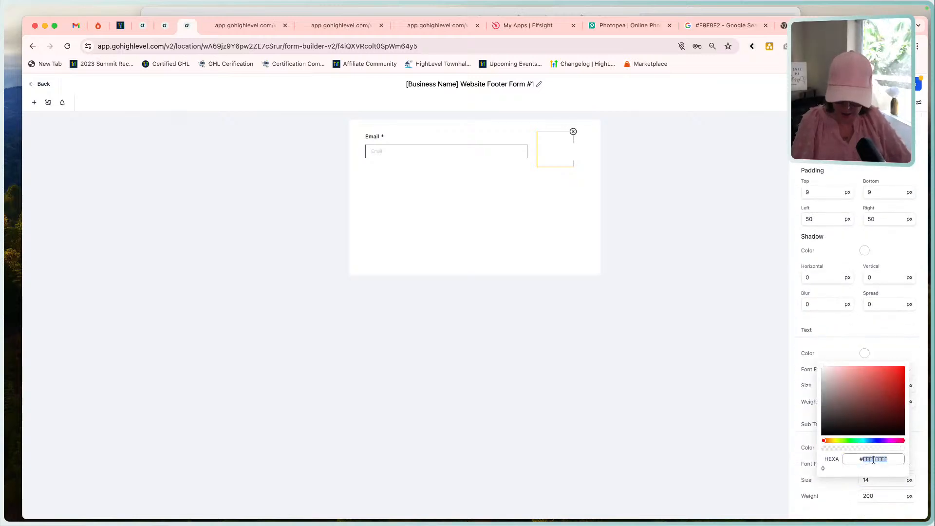
{"action": "type", "text": "72727"}
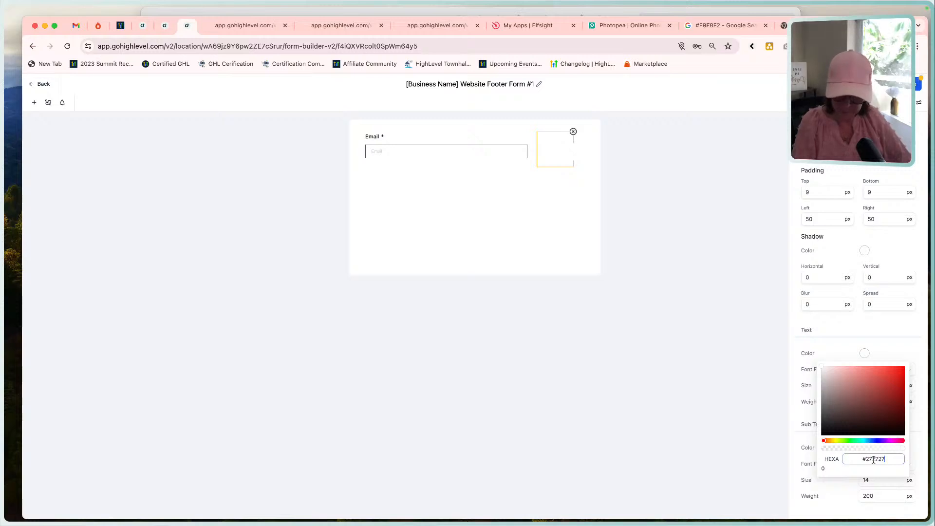
{"action": "key", "text": "Tab"}
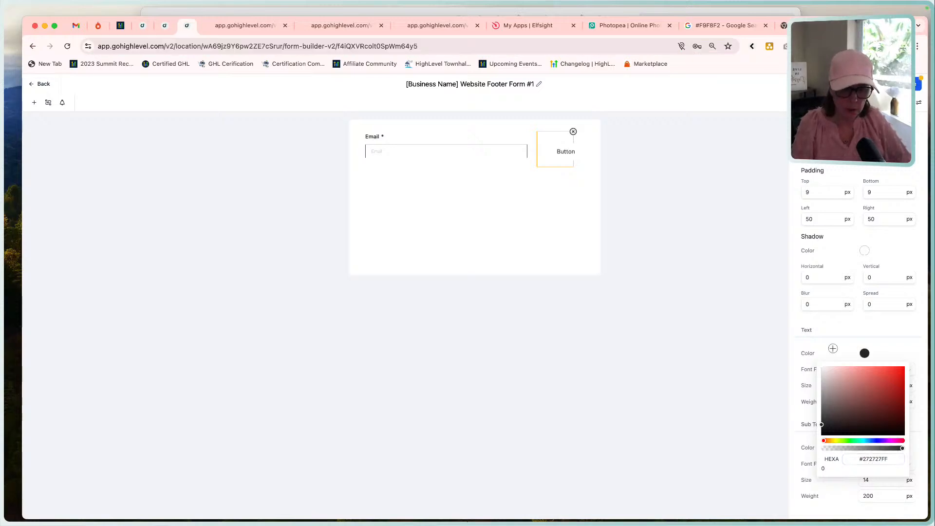
{"action": "left_click", "coordinate": [833, 349]}
{"action": "left_click", "coordinate": [884, 371]}
{"action": "type", "text": "red"}
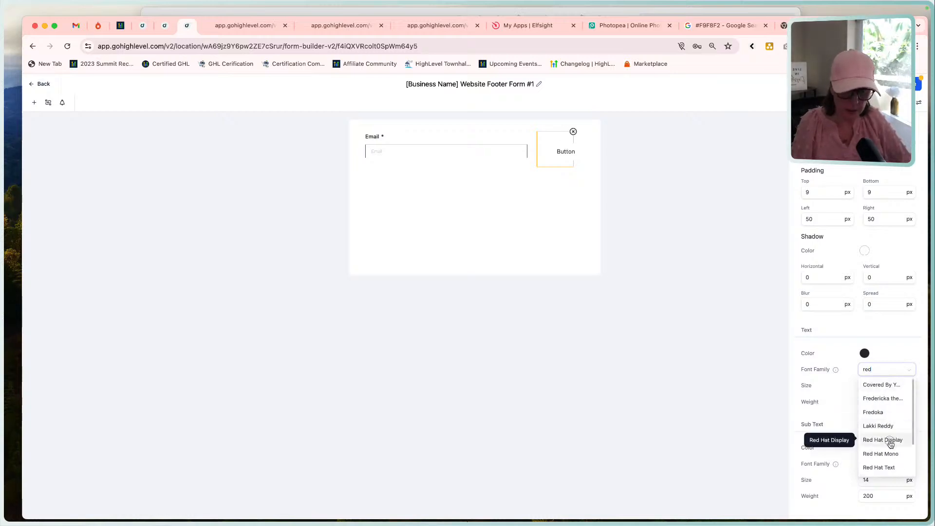
{"action": "left_click", "coordinate": [890, 441]}
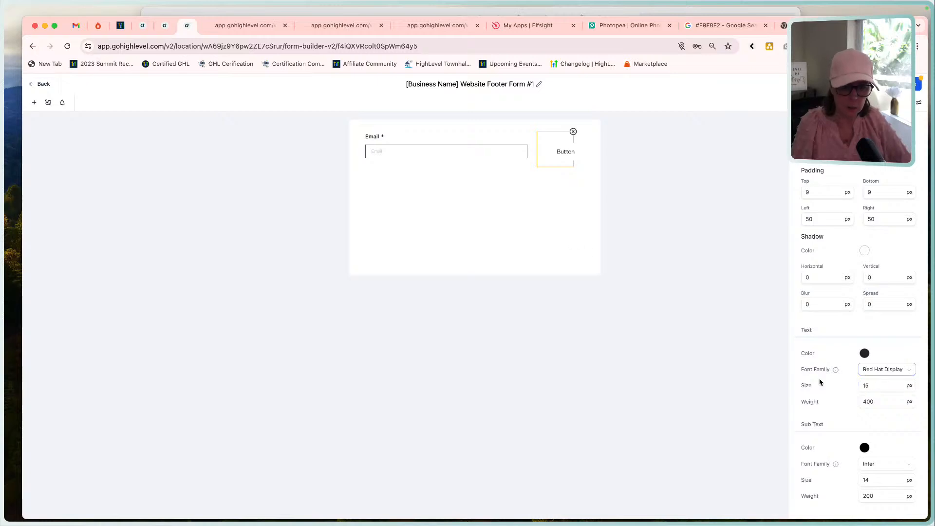
Set the button's sub text color to #272727 and its font family to Red Hat Display.
{"action": "left_click", "coordinate": [862, 446]}
{"action": "left_click", "coordinate": [873, 421]}
{"action": "double_click", "coordinate": [873, 421]}
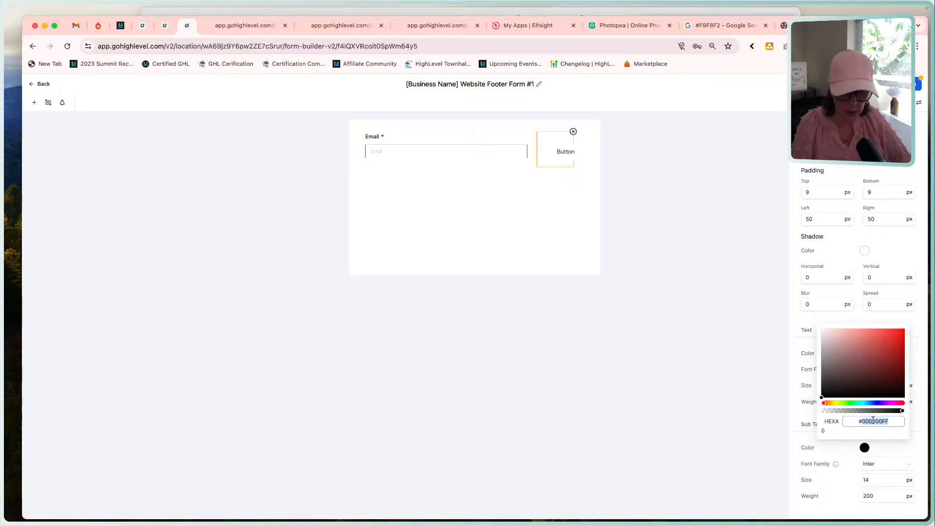
{"action": "type", "text": "2727"}
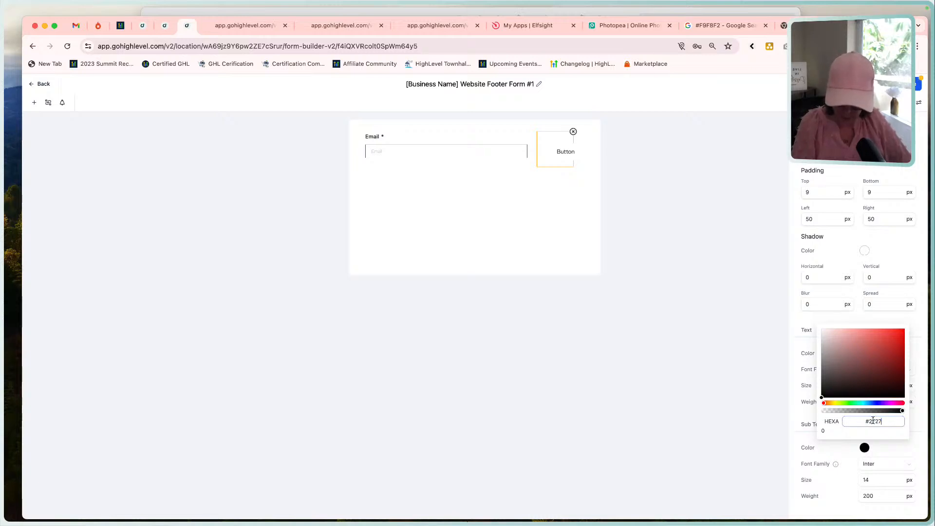
{"action": "type", "text": "27"}
{"action": "key", "text": "Tab"}
{"action": "left_click", "coordinate": [835, 454]}
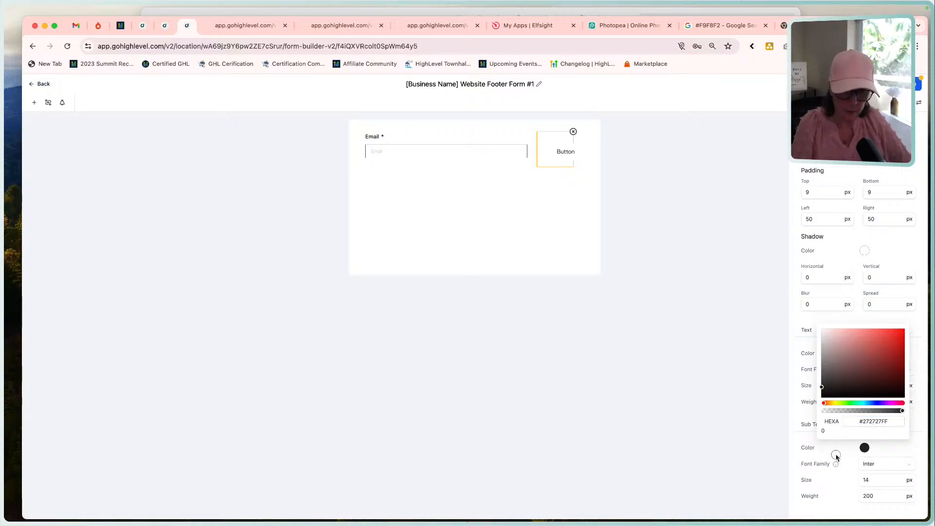
{"action": "left_click", "coordinate": [872, 463]}
{"action": "type", "text": "red"}
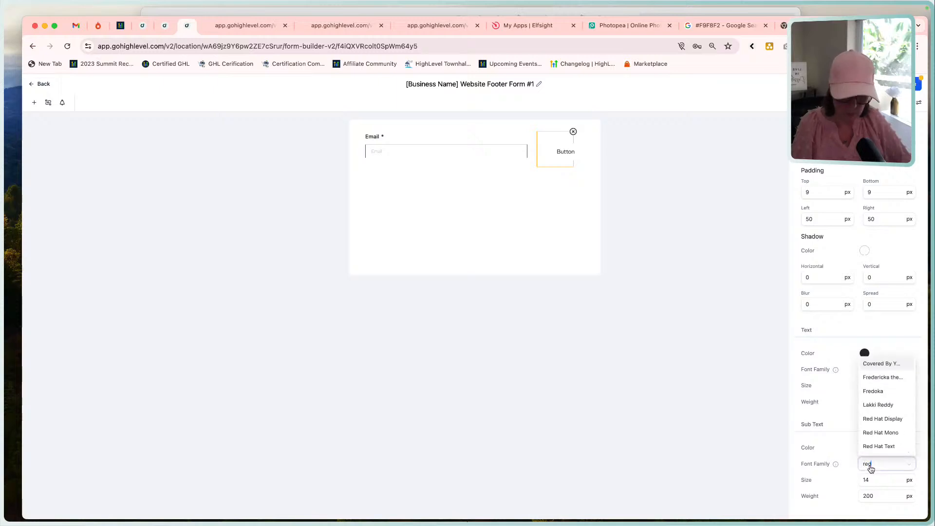
{"action": "left_click", "coordinate": [881, 418]}
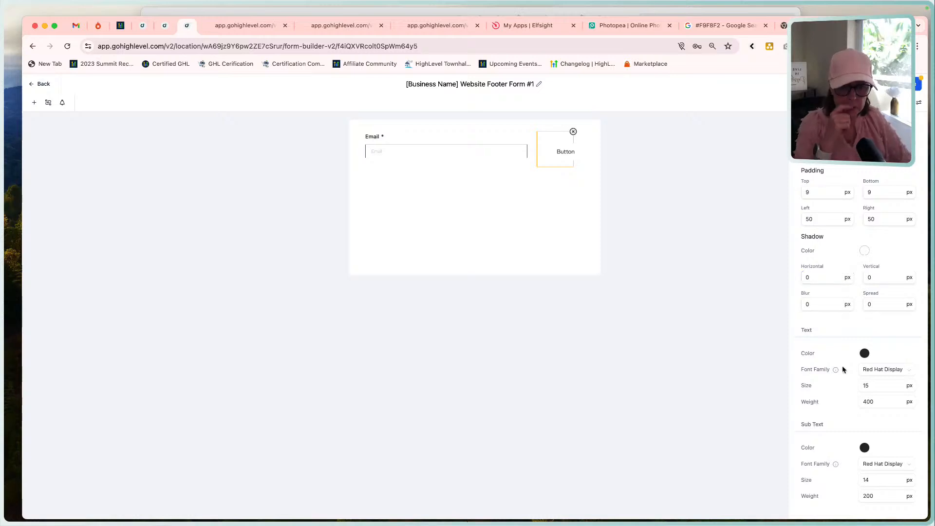
Set the form button's border color to #272727.
{"action": "scroll", "coordinate": [844, 370], "scroll_direction": "up", "scroll_amount": 4}
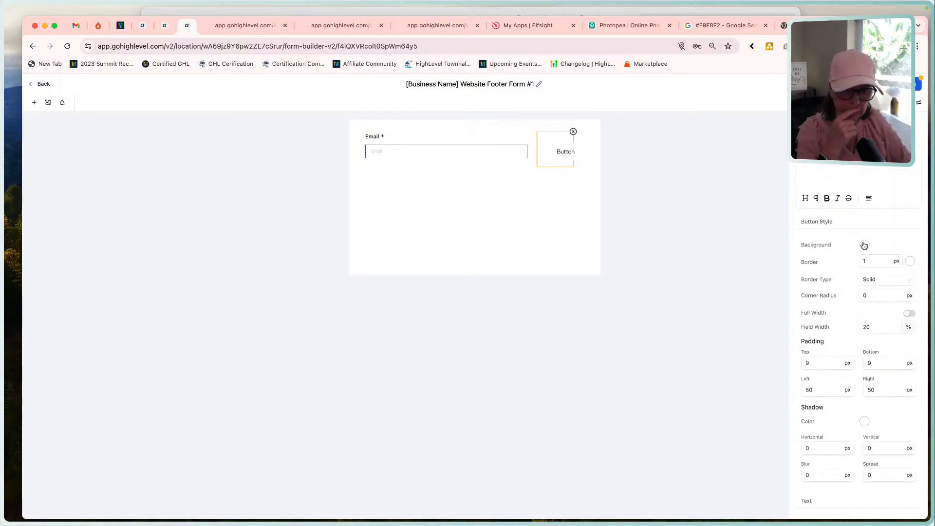
{"action": "left_click", "coordinate": [910, 262]}
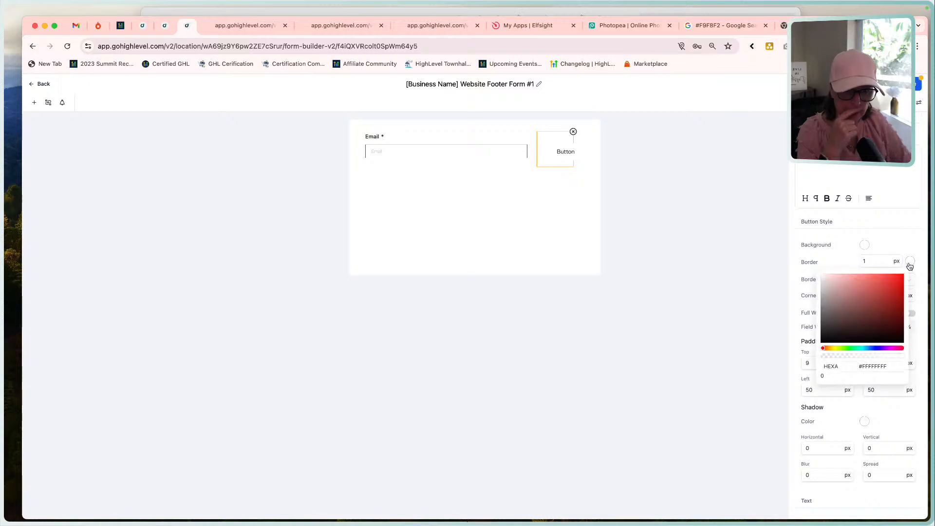
{"action": "double_click", "coordinate": [871, 366]}
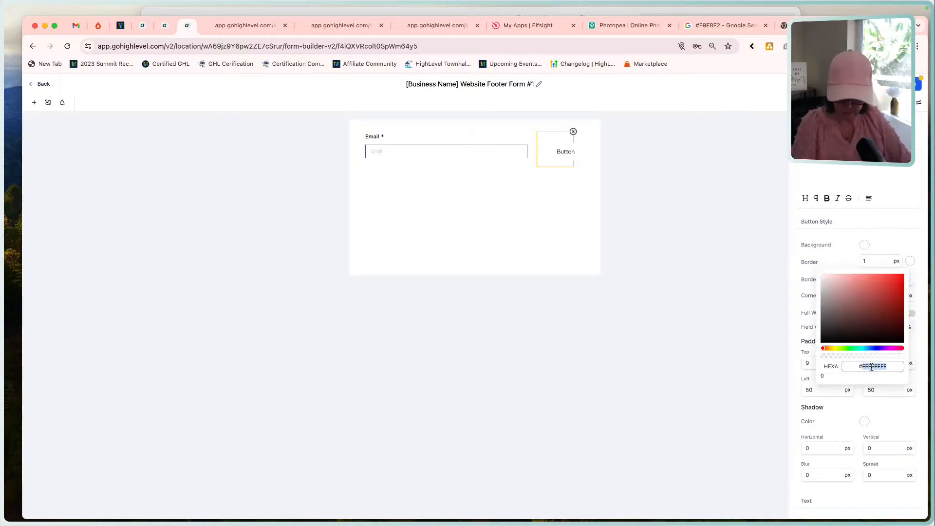
{"action": "type", "text": "272727"}
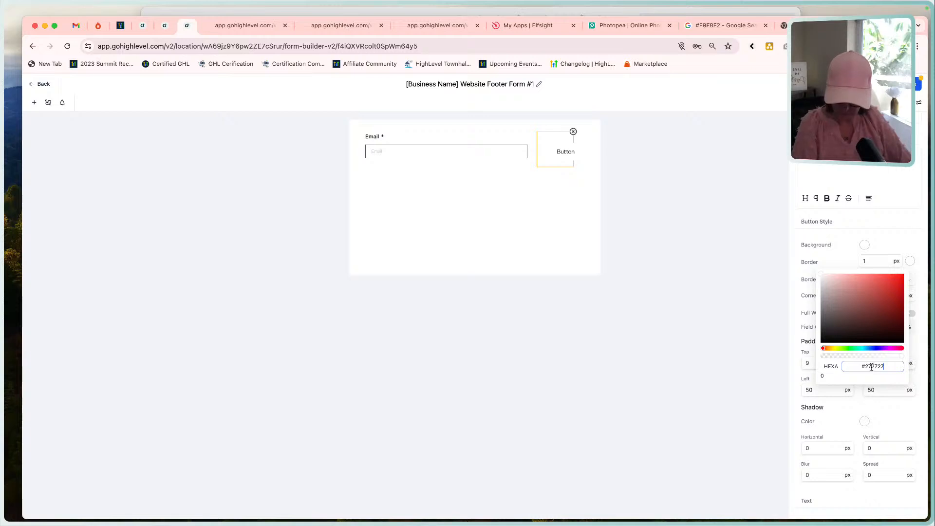
{"action": "key", "text": "super+l"}
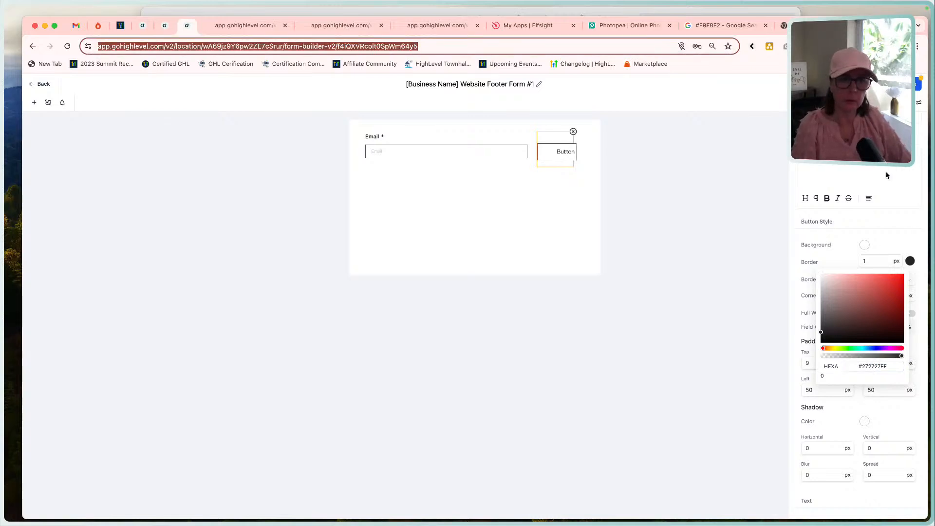
{"action": "left_click", "coordinate": [837, 122]}
Save the footer form, preview it in the browser, and return to the form builder.
{"action": "scroll", "coordinate": [867, 168], "scroll_direction": "up", "scroll_amount": 3}
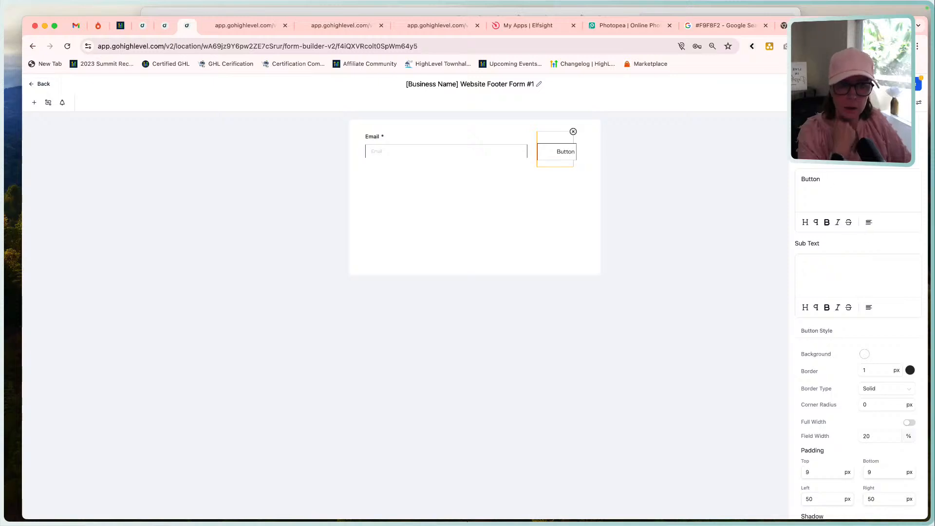
{"action": "left_click", "coordinate": [916, 87]}
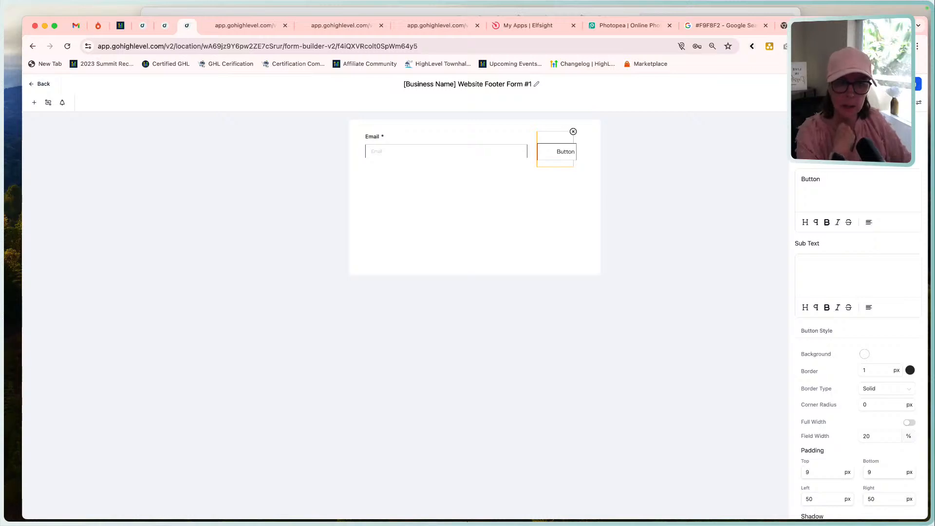
{"action": "left_click", "coordinate": [880, 84]}
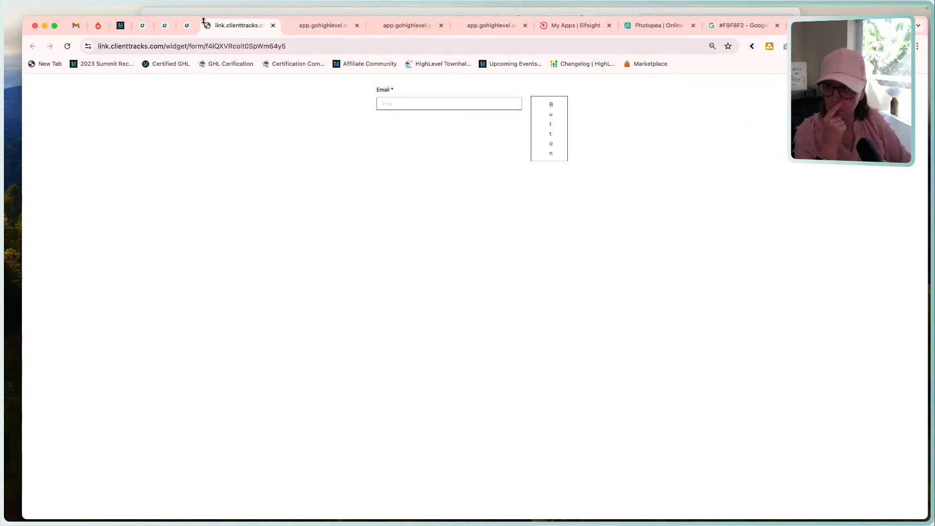
{"action": "left_click", "coordinate": [188, 26]}
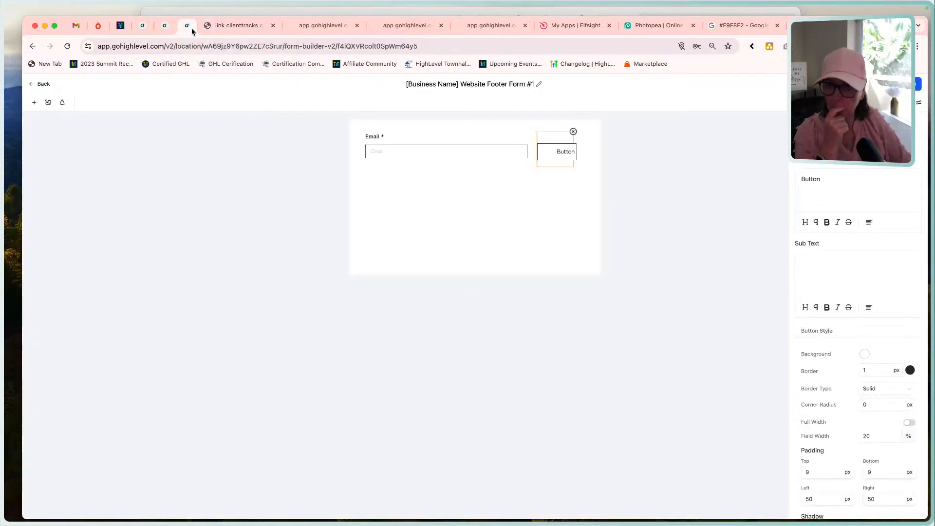
Set the Email field's width to 60%.
{"action": "left_click", "coordinate": [508, 155]}
{"action": "left_click", "coordinate": [808, 285]}
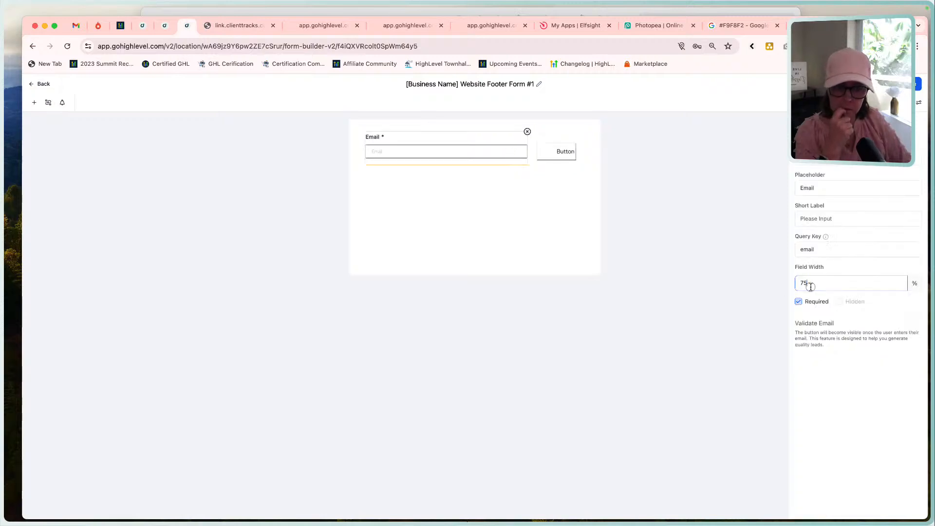
{"action": "key", "text": "BackSpace"}
{"action": "key", "text": "BackSpace"}
{"action": "type", "text": "60"}
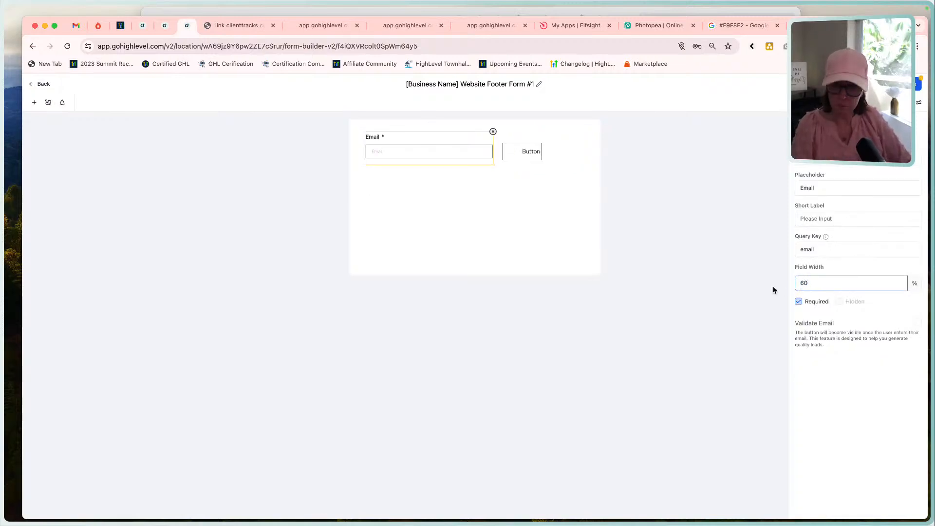
{"action": "key", "text": "Tab"}
Set the form button's field width to 40%.
{"action": "left_click", "coordinate": [520, 141]}
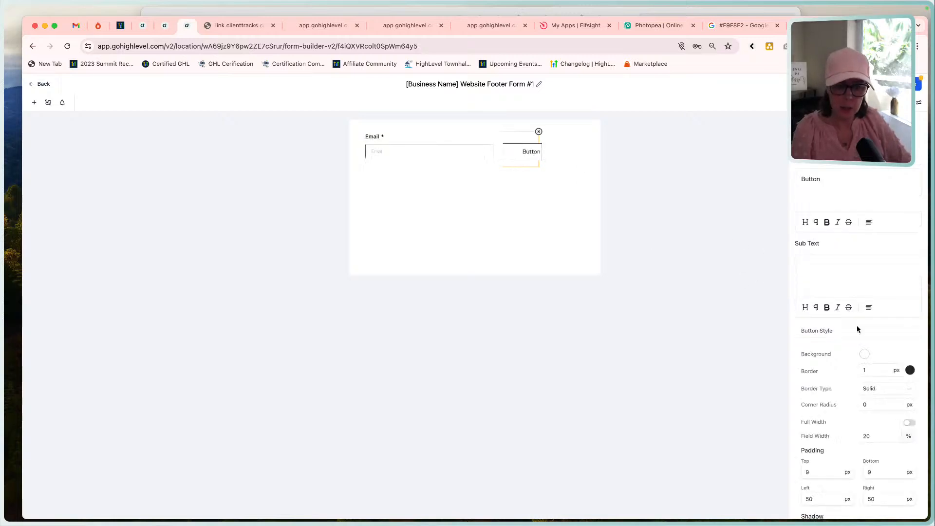
{"action": "scroll", "coordinate": [857, 329], "scroll_direction": "down", "scroll_amount": 5}
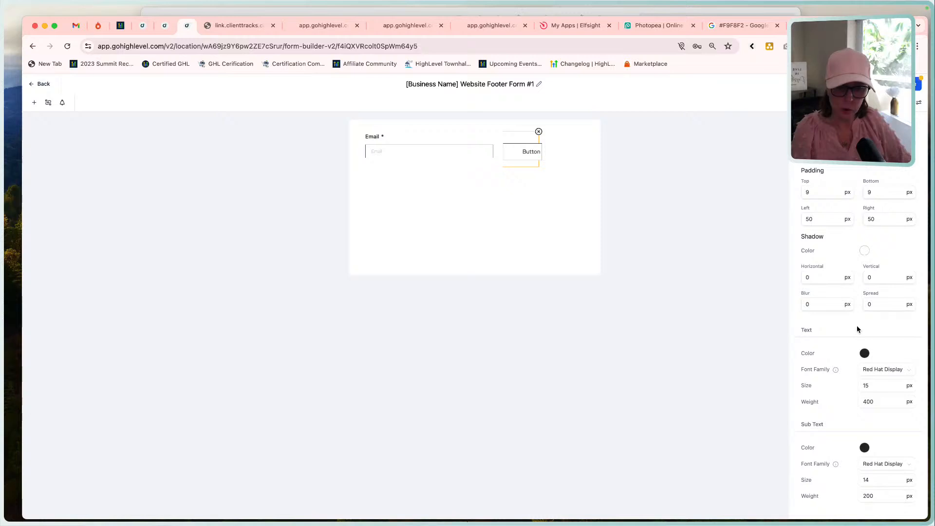
{"action": "left_click", "coordinate": [843, 273]}
{"action": "scroll", "coordinate": [857, 341], "scroll_direction": "up", "scroll_amount": 4}
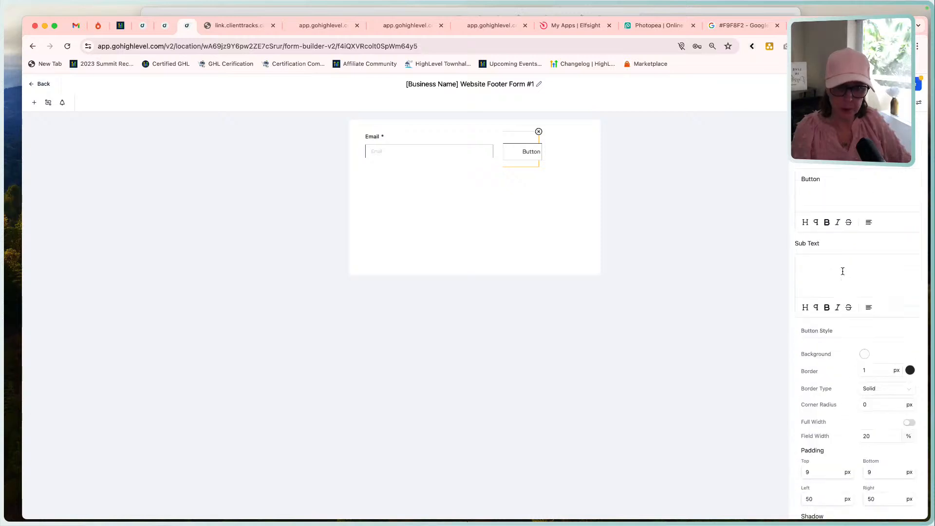
{"action": "left_click_drag", "start_coordinate": [874, 392], "coordinate": [850, 393]}
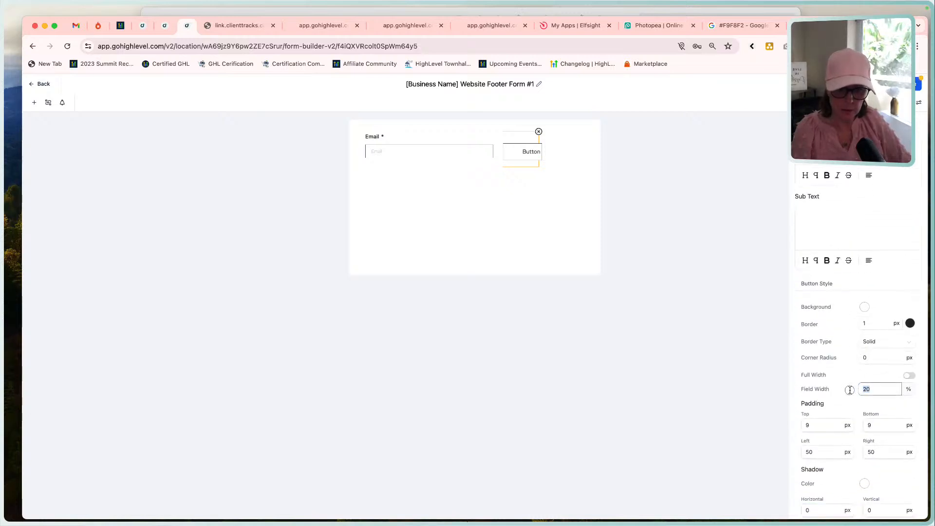
{"action": "type", "text": "40"}
{"action": "key", "text": "Tab"}
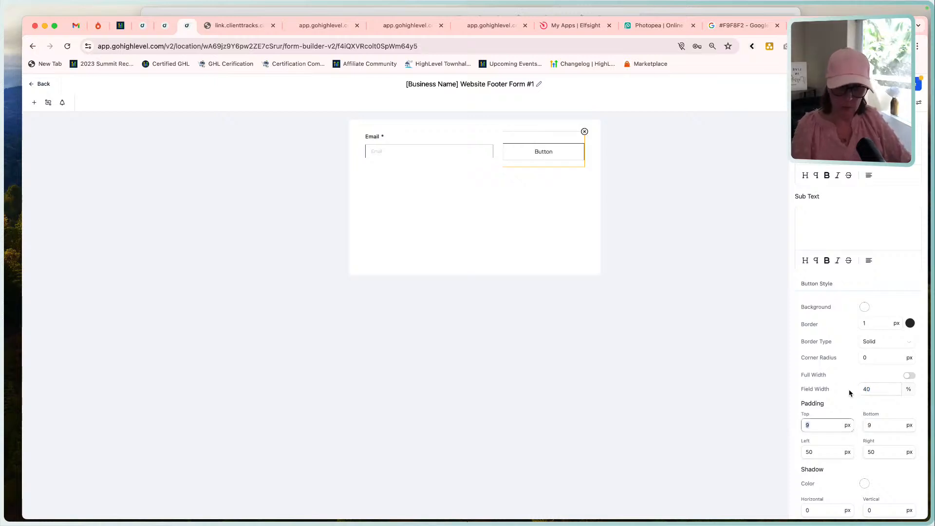
Widen the Email field to 75%.
{"action": "left_click", "coordinate": [458, 151]}
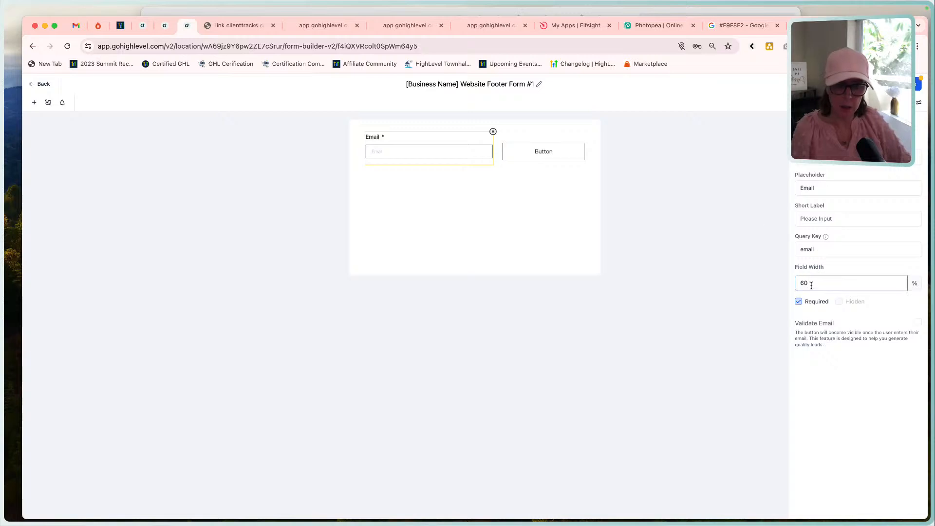
{"action": "left_click_drag", "start_coordinate": [812, 284], "coordinate": [785, 285]}
{"action": "type", "text": "75"}
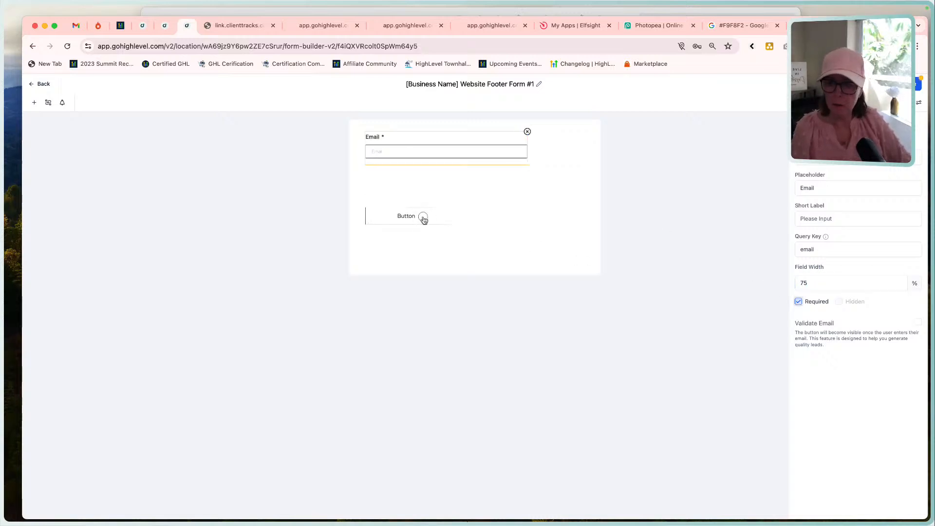
Set the form button's field width to 25% so it sits beside the Email field.
{"action": "left_click", "coordinate": [423, 220]}
{"action": "scroll", "coordinate": [831, 402], "scroll_direction": "down", "scroll_amount": 3}
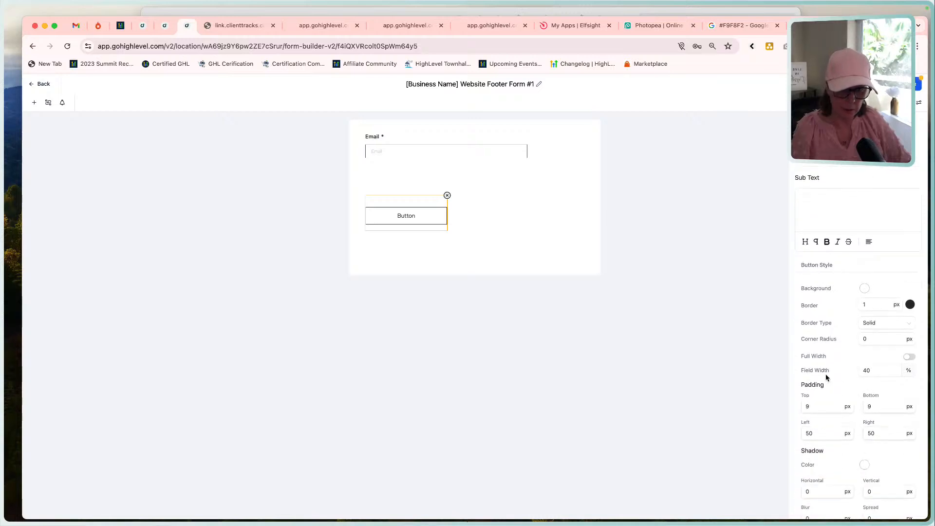
{"action": "double_click", "coordinate": [871, 371]}
{"action": "type", "text": "25"}
{"action": "key", "text": "Tab"}
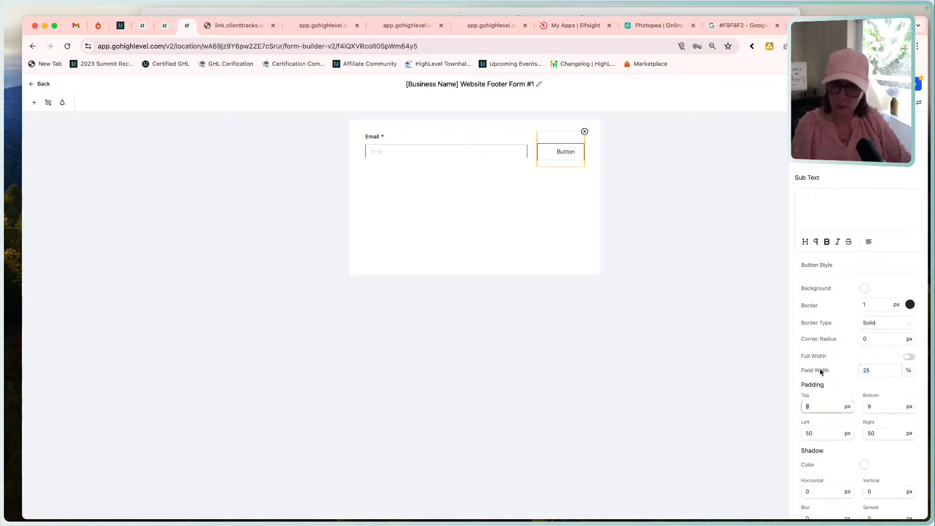
Center-align the form button's text and save the form.
{"action": "left_click", "coordinate": [679, 283]}
{"action": "left_click", "coordinate": [566, 155]}
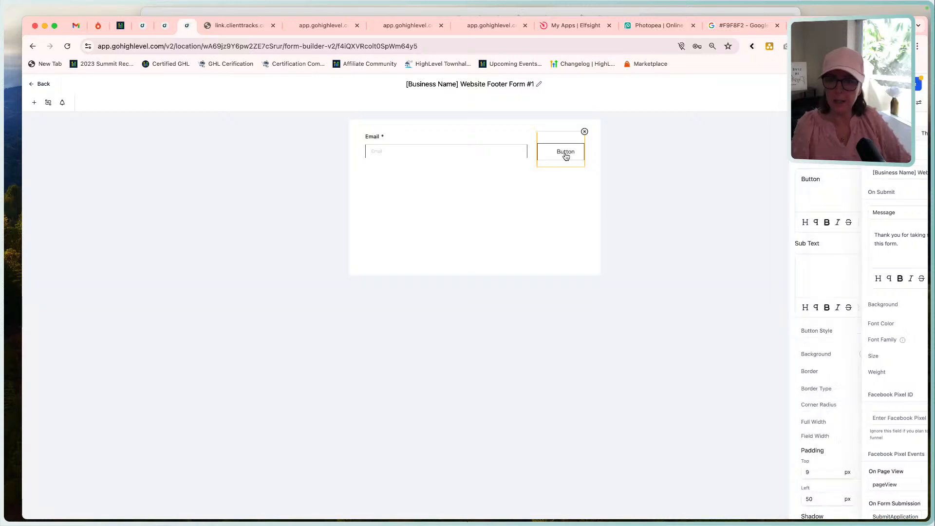
{"action": "scroll", "coordinate": [875, 262], "scroll_direction": "down", "scroll_amount": 3}
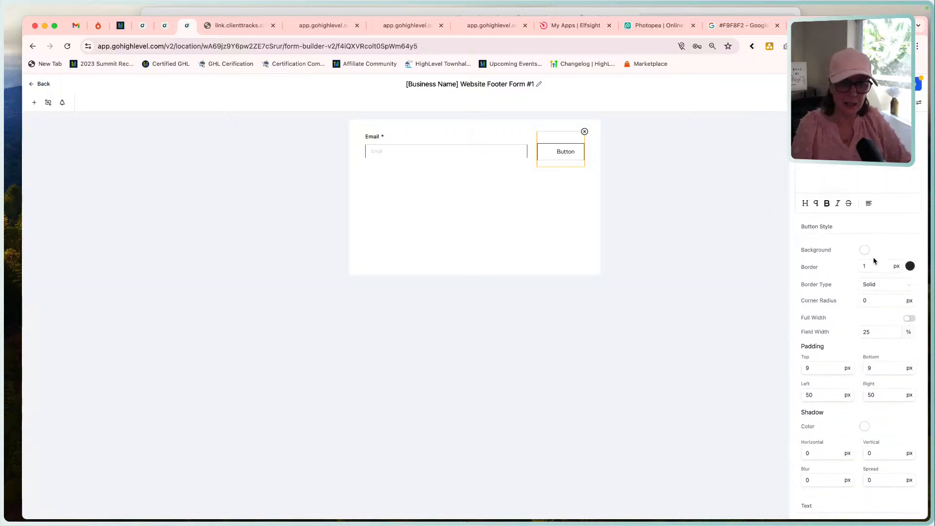
{"action": "scroll", "coordinate": [874, 261], "scroll_direction": "up", "scroll_amount": 3}
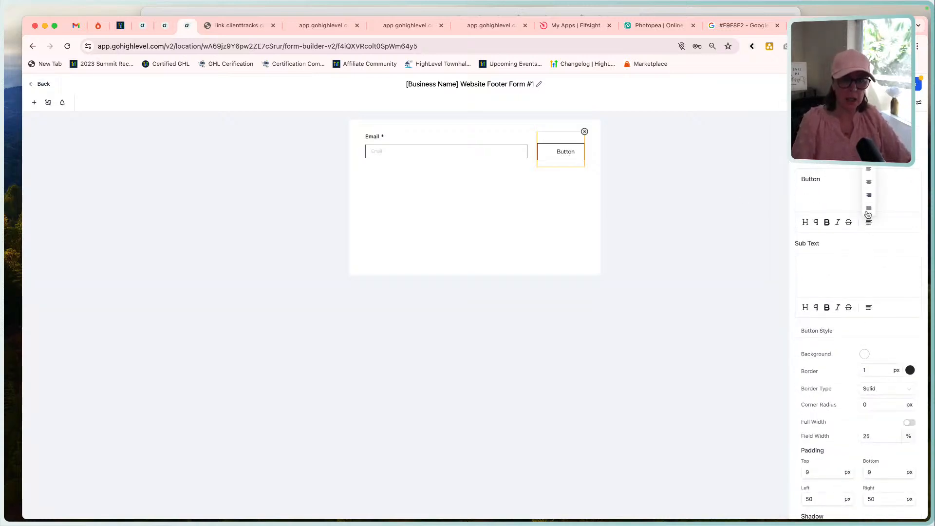
{"action": "left_click", "coordinate": [868, 185]}
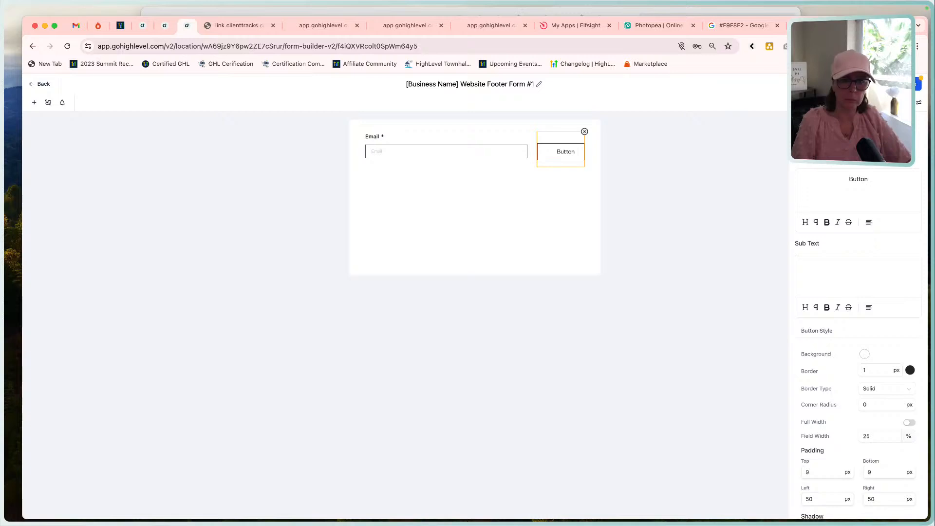
{"action": "left_click", "coordinate": [850, 179]}
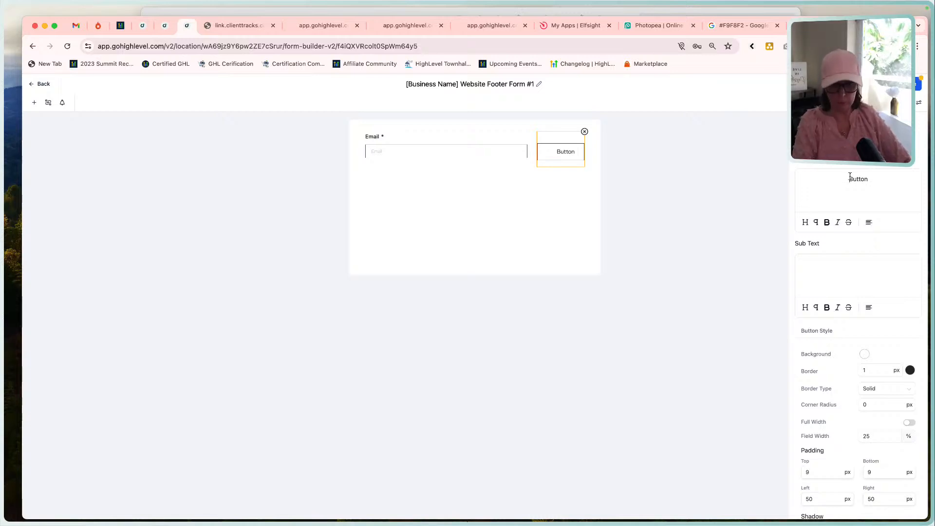
{"action": "left_click", "coordinate": [915, 87]}
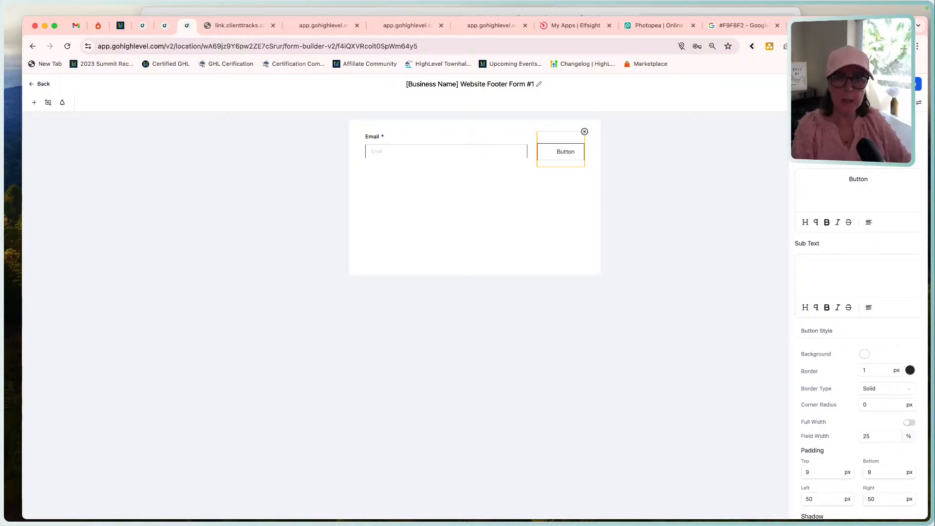
Check the newsletter button's wording in the reference layout and change the form button's text to "Subscribe".
{"action": "left_click", "coordinate": [724, 10]}
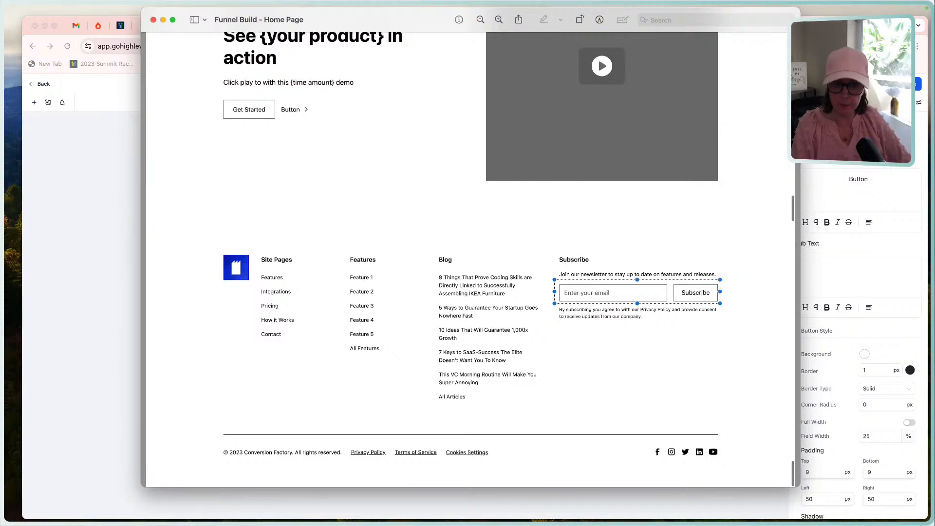
{"action": "left_click", "coordinate": [857, 184]}
{"action": "double_click", "coordinate": [856, 180]}
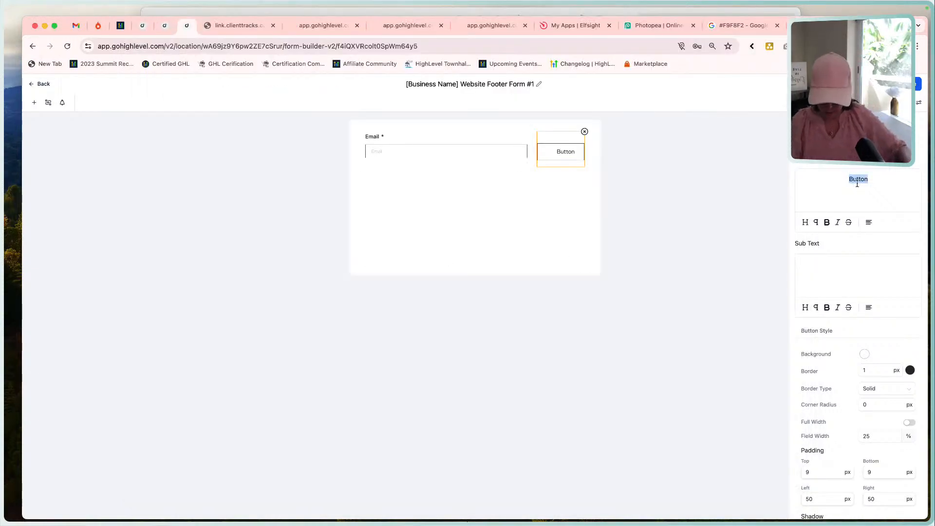
{"action": "type", "text": "Subscr"}
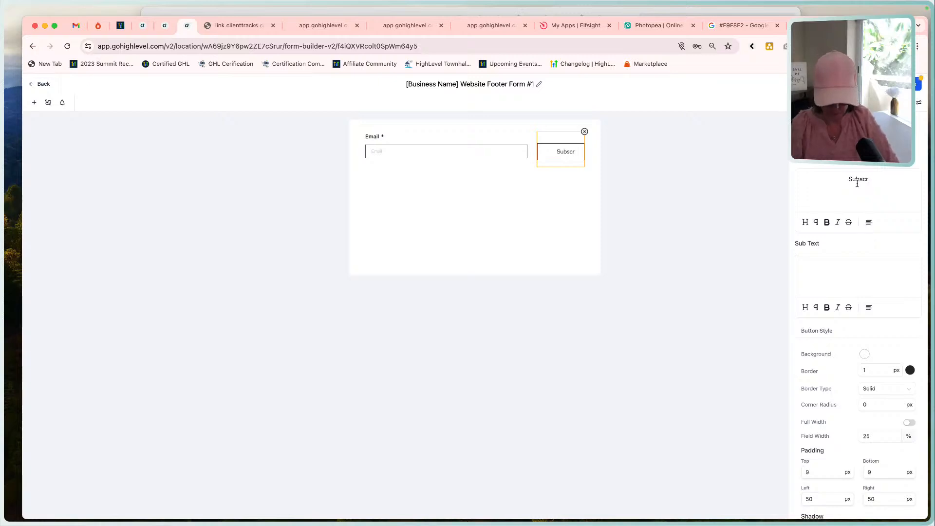
{"action": "type", "text": "tibe"}
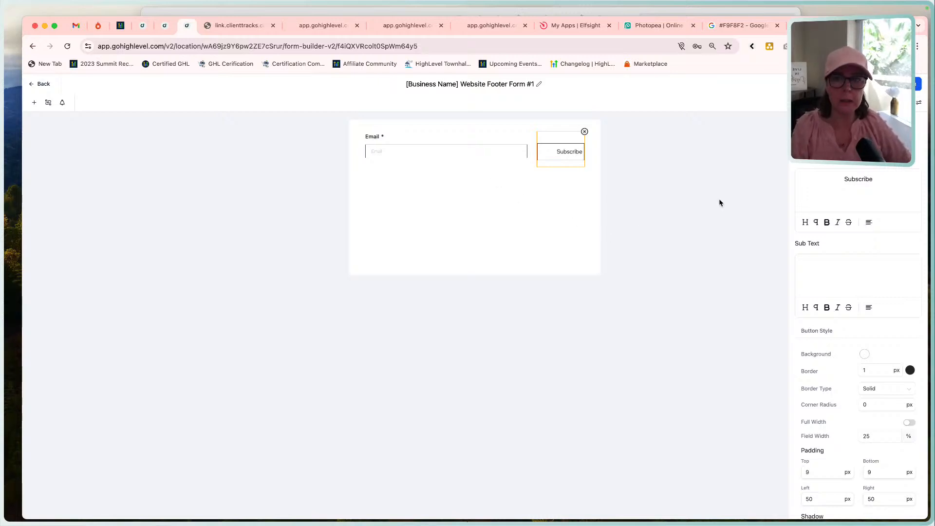
Leave the form builder for the forms list, discarding the unsaved work in Form 0.
{"action": "left_click", "coordinate": [42, 85]}
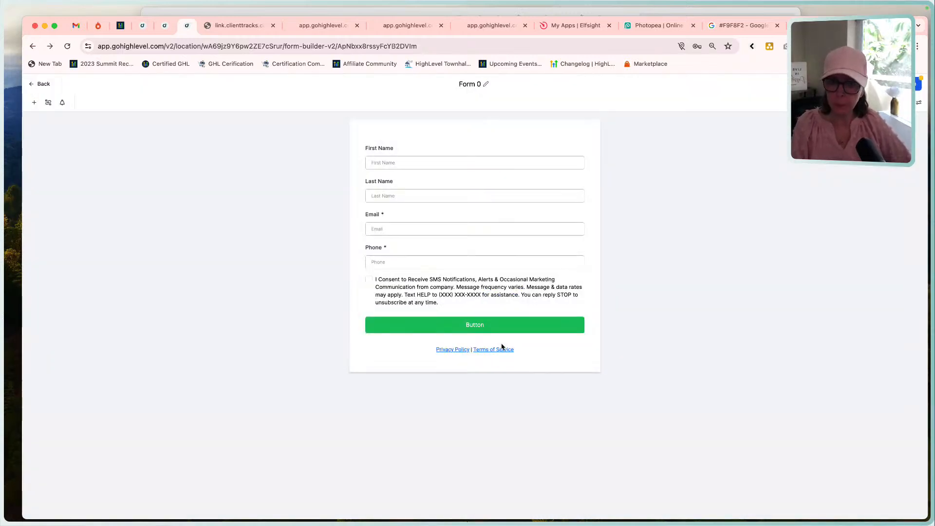
{"action": "left_click", "coordinate": [44, 85]}
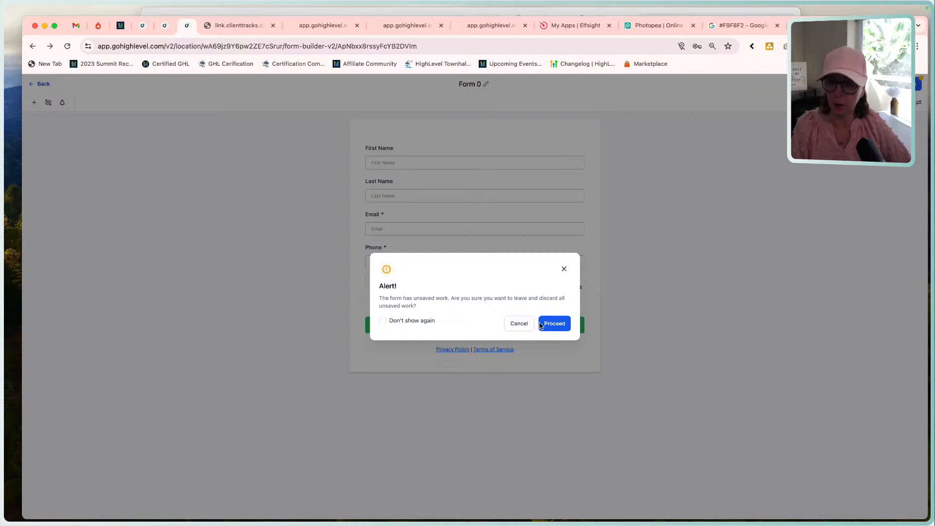
{"action": "left_click", "coordinate": [518, 324]}
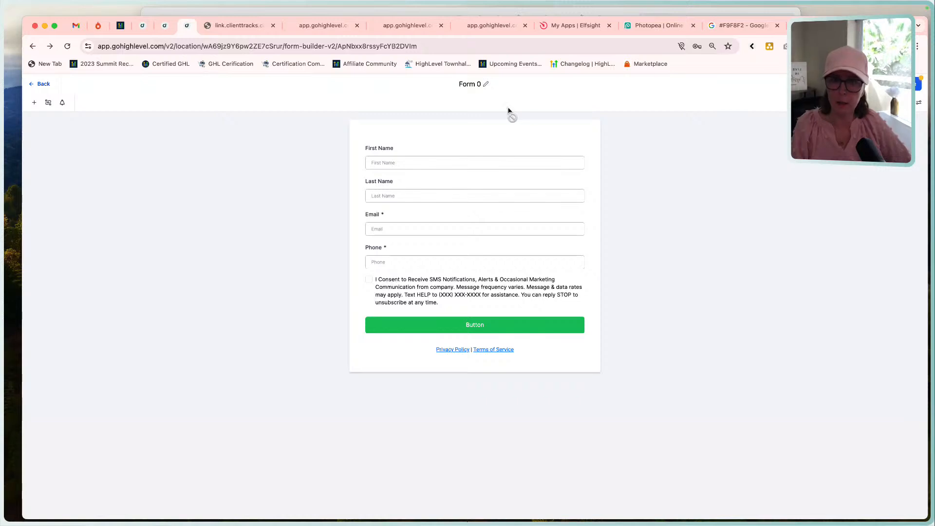
{"action": "left_click", "coordinate": [43, 83]}
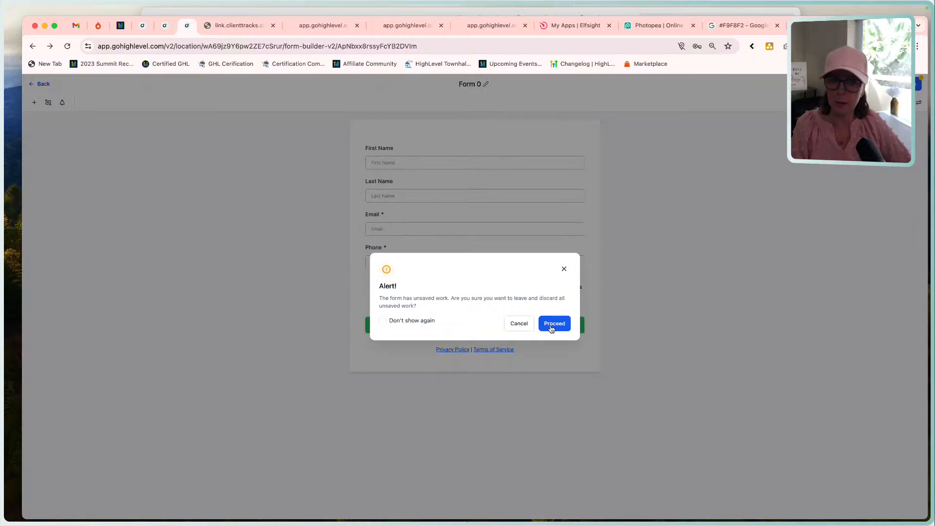
{"action": "left_click", "coordinate": [518, 326]}
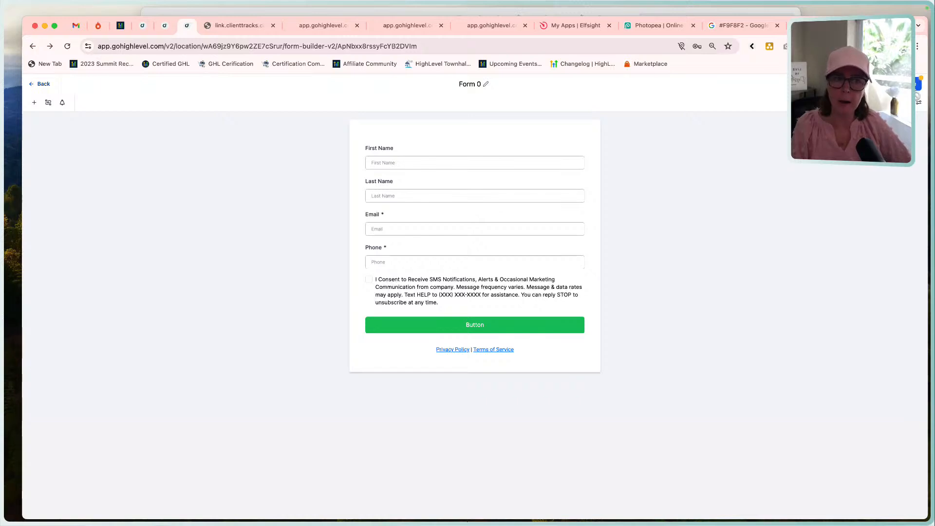
{"action": "left_click", "coordinate": [47, 84]}
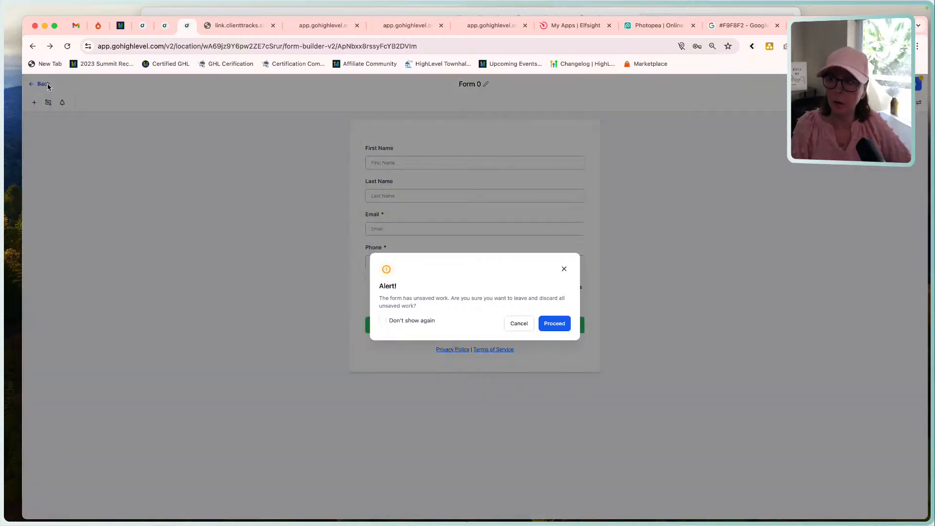
{"action": "left_click", "coordinate": [552, 323]}
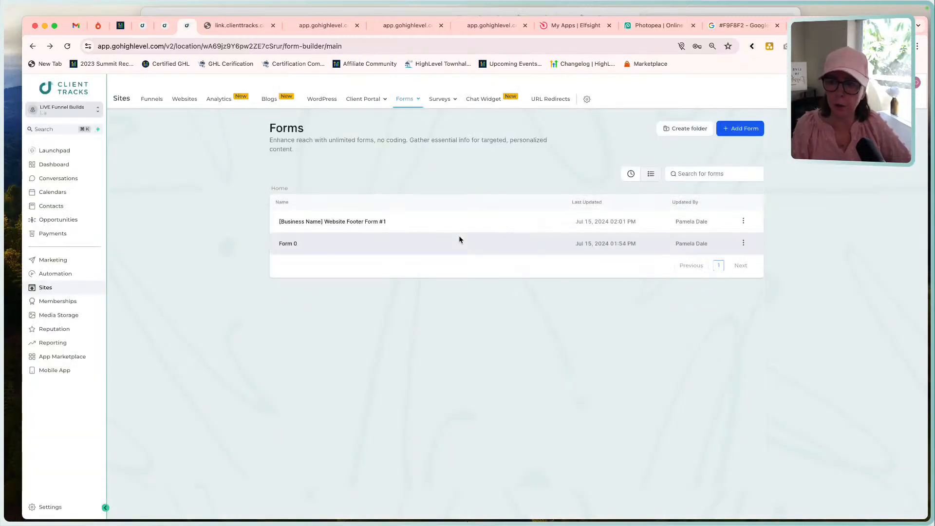
Reopen the website footer form to check it, return to the forms list, and delete Form 0.
{"action": "left_click", "coordinate": [350, 225]}
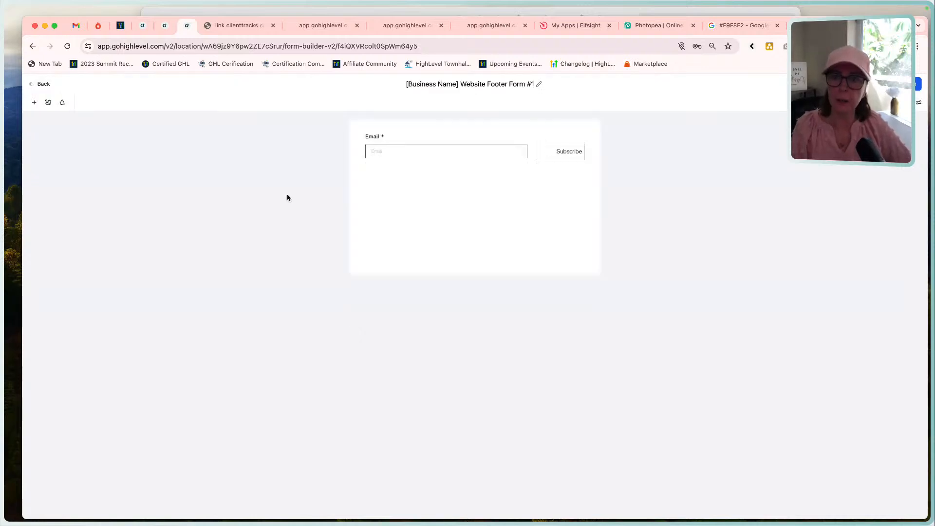
{"action": "left_click", "coordinate": [43, 84]}
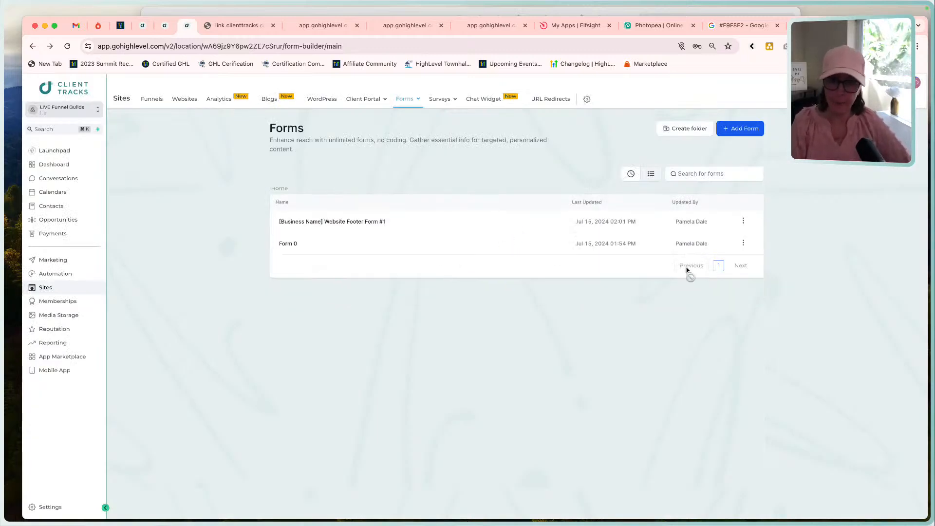
{"action": "left_click", "coordinate": [744, 243]}
{"action": "left_click", "coordinate": [726, 228]}
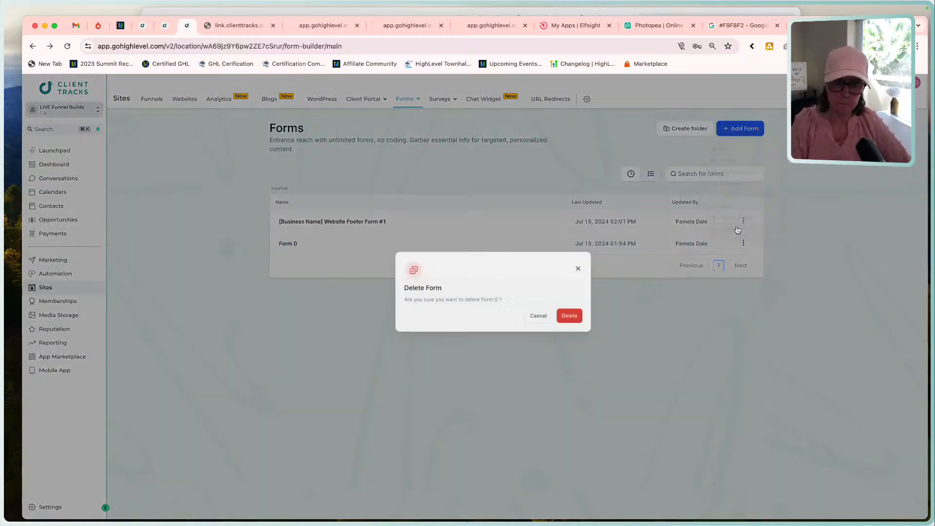
{"action": "left_click", "coordinate": [560, 324]}
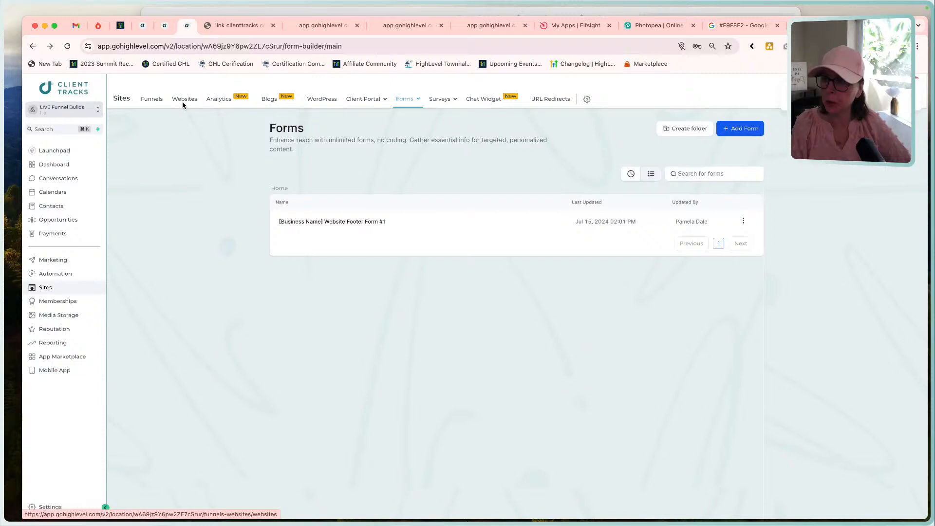
Open the [Business Name] Website's home page in the page editor.
{"action": "left_click", "coordinate": [183, 100]}
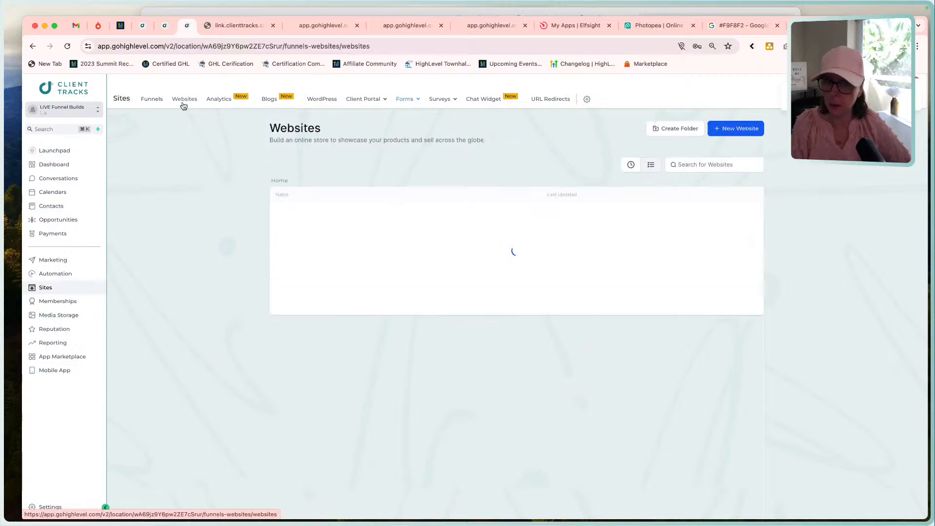
{"action": "left_click", "coordinate": [319, 215]}
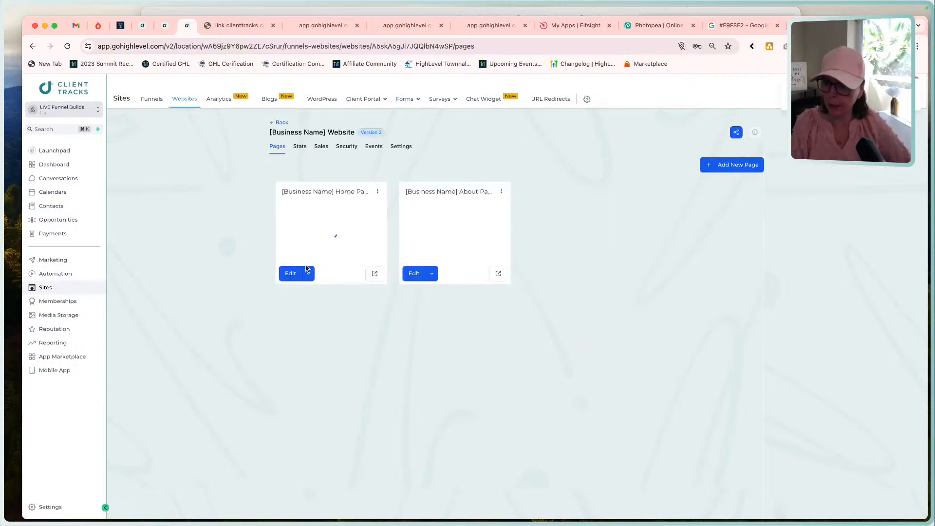
{"action": "left_click", "coordinate": [290, 272]}
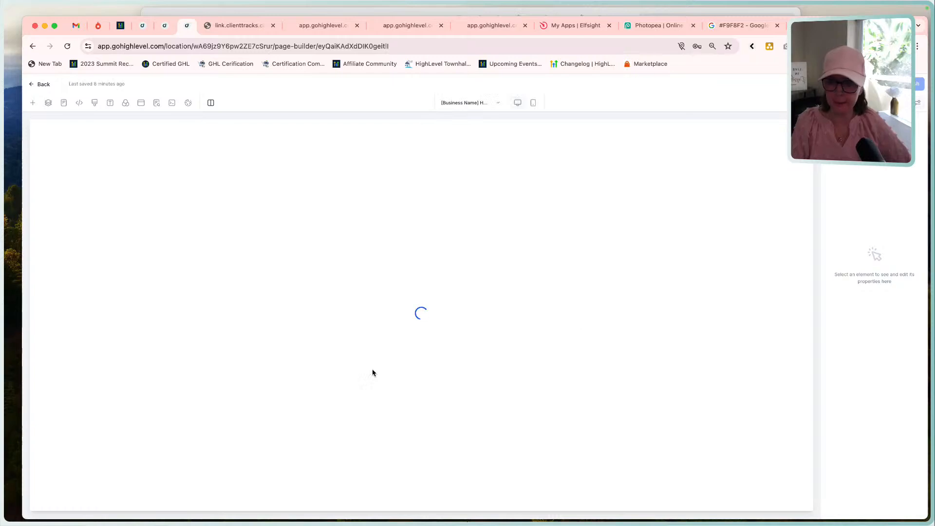
Add a Form element below the footer's Subscribe sub-headline and assign it [Business Name] Website Footer Form #1.
{"action": "scroll", "coordinate": [373, 372], "scroll_direction": "down", "scroll_amount": 10}
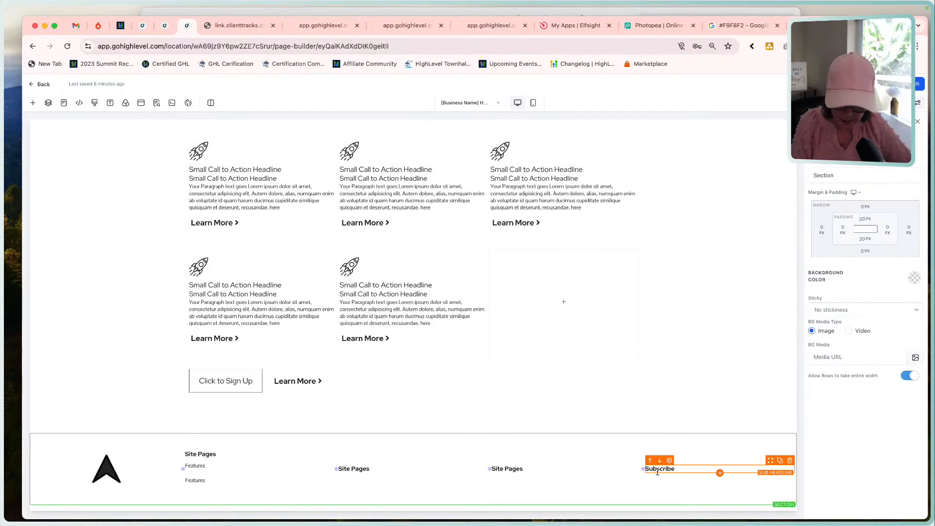
{"action": "left_click", "coordinate": [720, 472]}
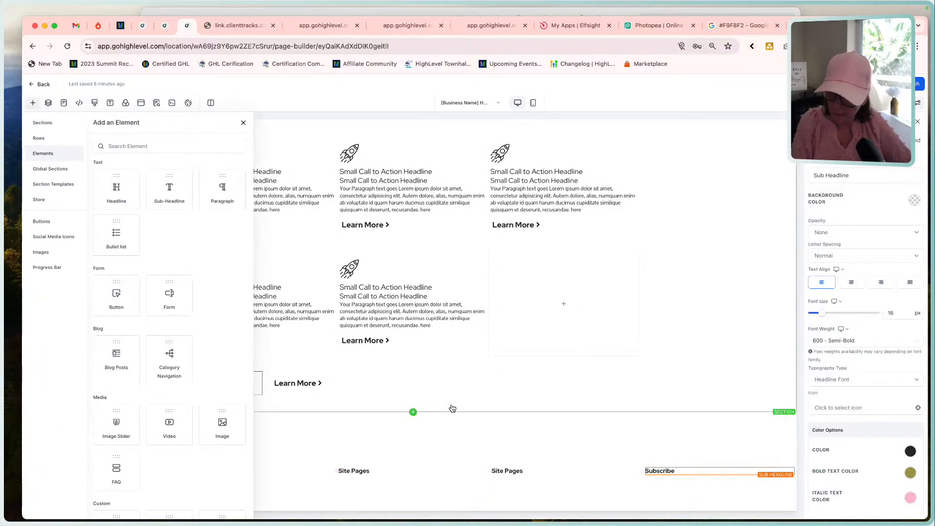
{"action": "left_click_drag", "start_coordinate": [168, 292], "coordinate": [691, 474]}
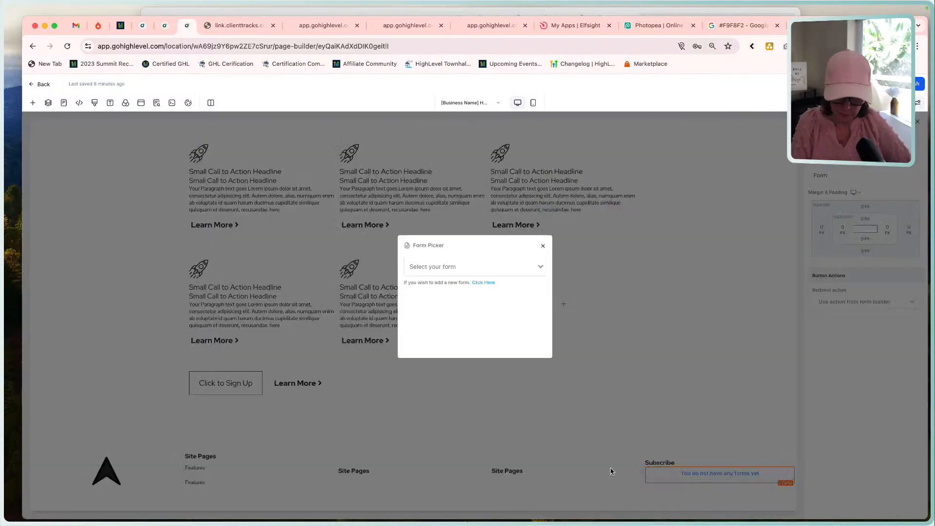
{"action": "left_click", "coordinate": [430, 267]}
{"action": "left_click", "coordinate": [437, 282]}
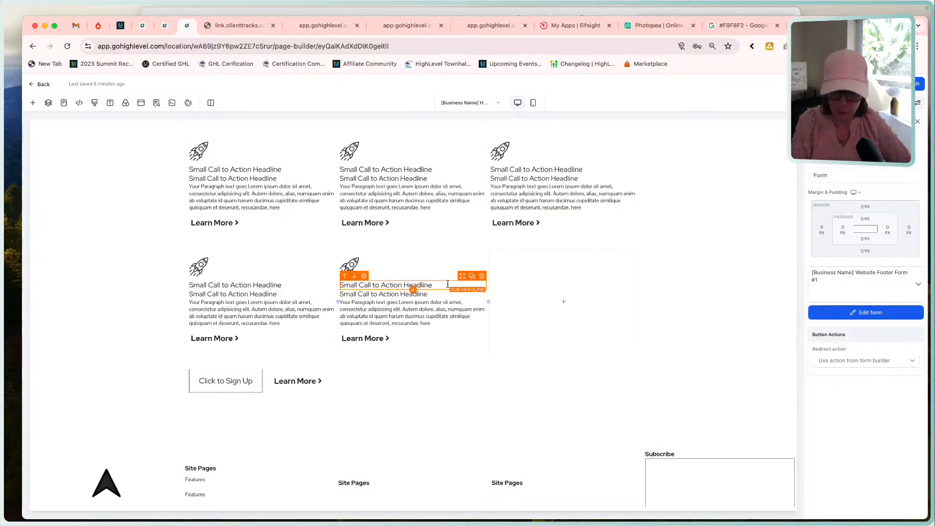
Narrow the footer's fourth, third and second columns, giving the Subscribe form's column more width.
{"action": "scroll", "coordinate": [568, 444], "scroll_direction": "down", "scroll_amount": 1}
{"action": "scroll", "coordinate": [568, 444], "scroll_direction": "down", "scroll_amount": 1}
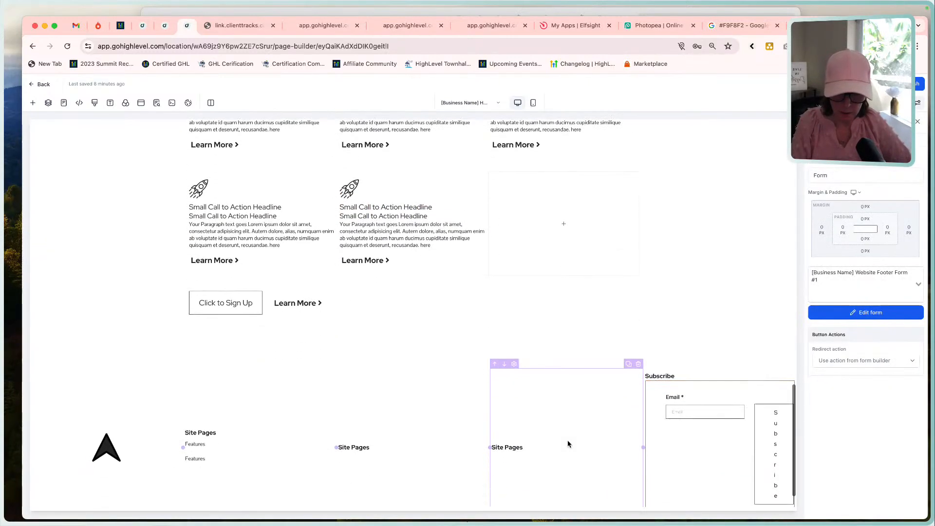
{"action": "left_click", "coordinate": [792, 502]}
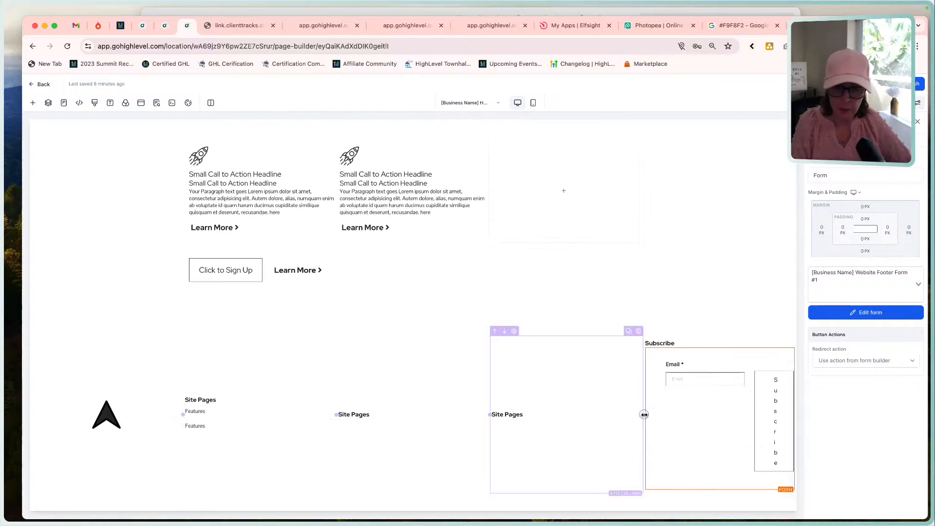
{"action": "left_click_drag", "start_coordinate": [643, 414], "coordinate": [545, 429]}
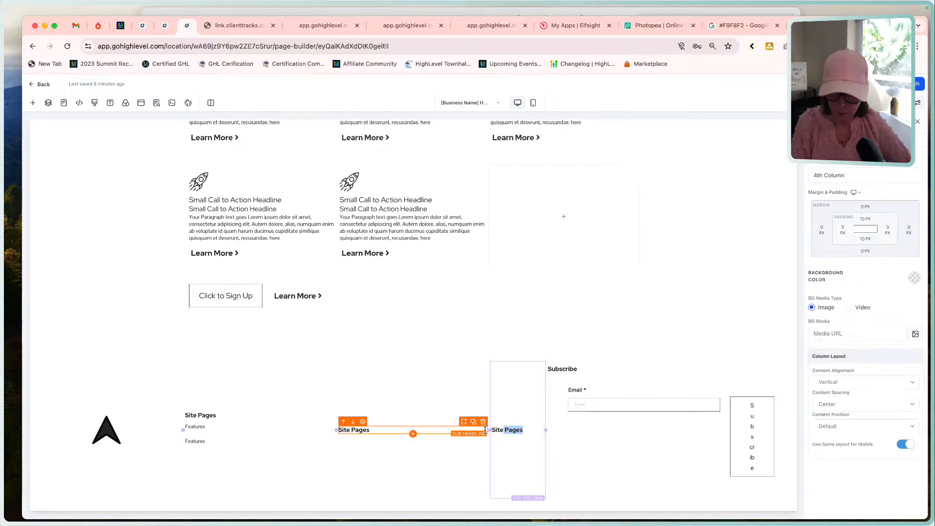
{"action": "left_click_drag", "start_coordinate": [485, 429], "coordinate": [392, 439]}
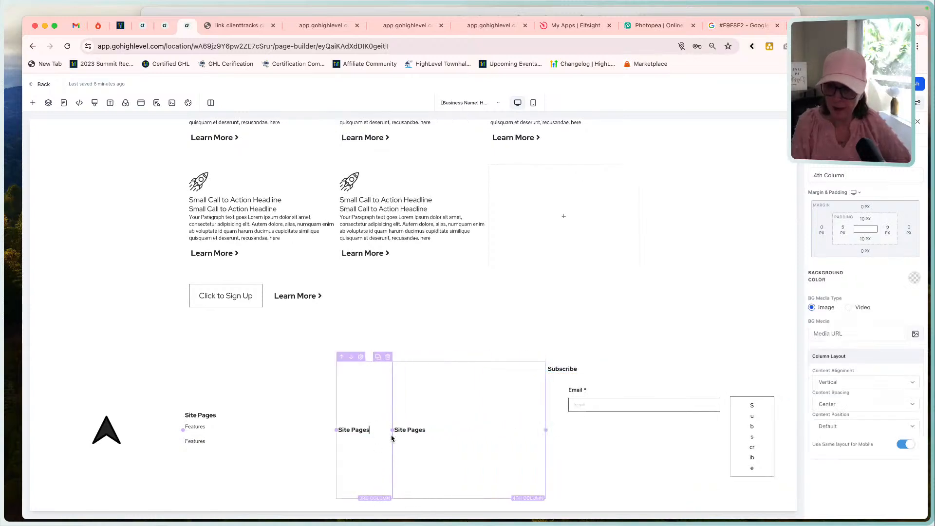
{"action": "left_click_drag", "start_coordinate": [335, 430], "coordinate": [239, 437]}
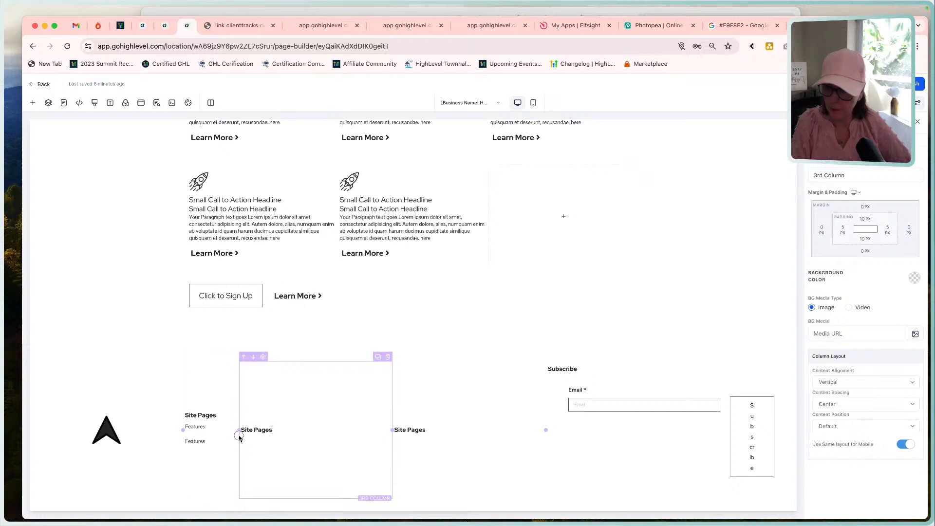
{"action": "left_click", "coordinate": [239, 436]}
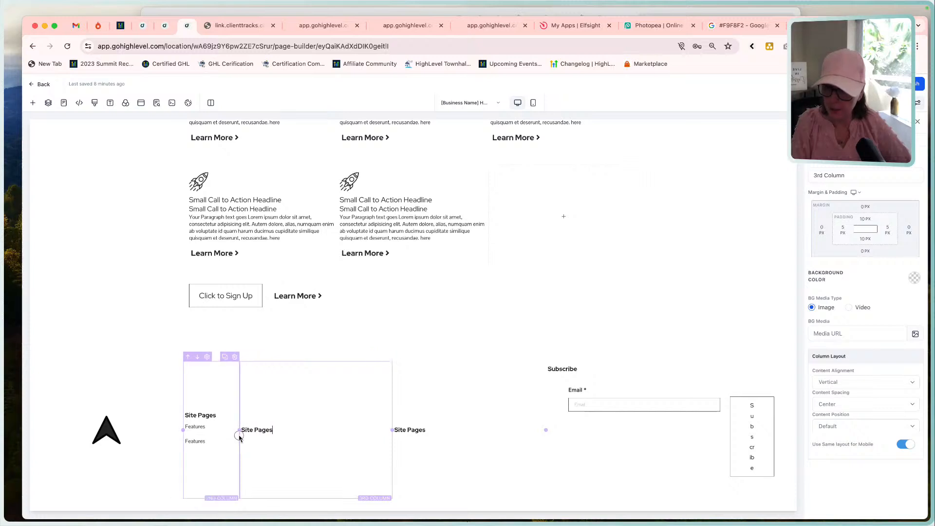
Narrow the footer's third and fourth columns again and check the footer against the Funnel Build - Home Page reference.
{"action": "left_click", "coordinate": [394, 429]}
{"action": "left_click_drag", "start_coordinate": [392, 433], "coordinate": [337, 430]}
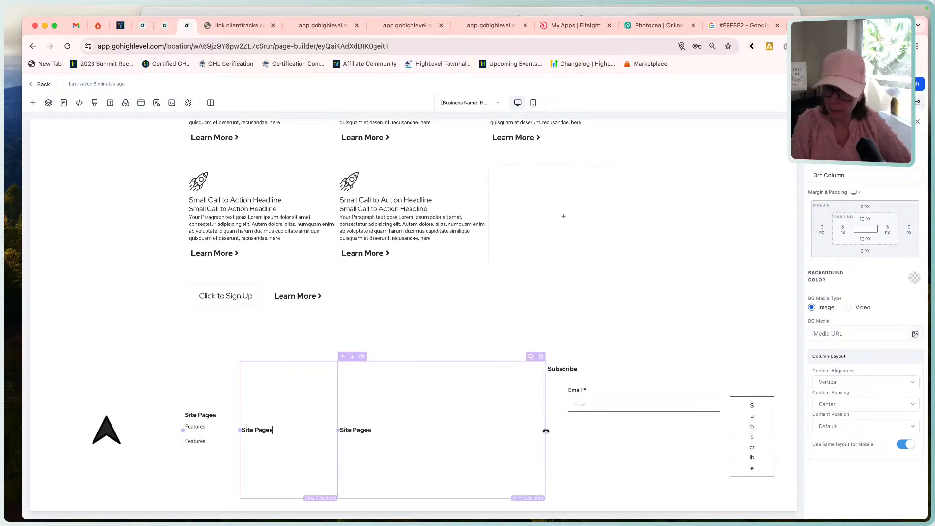
{"action": "left_click_drag", "start_coordinate": [546, 431], "coordinate": [467, 429]}
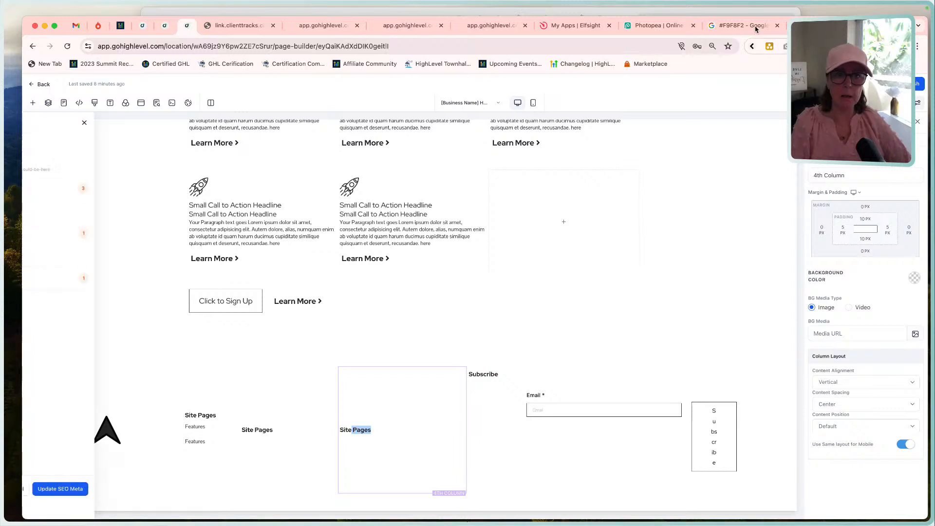
{"action": "left_click", "coordinate": [744, 13]}
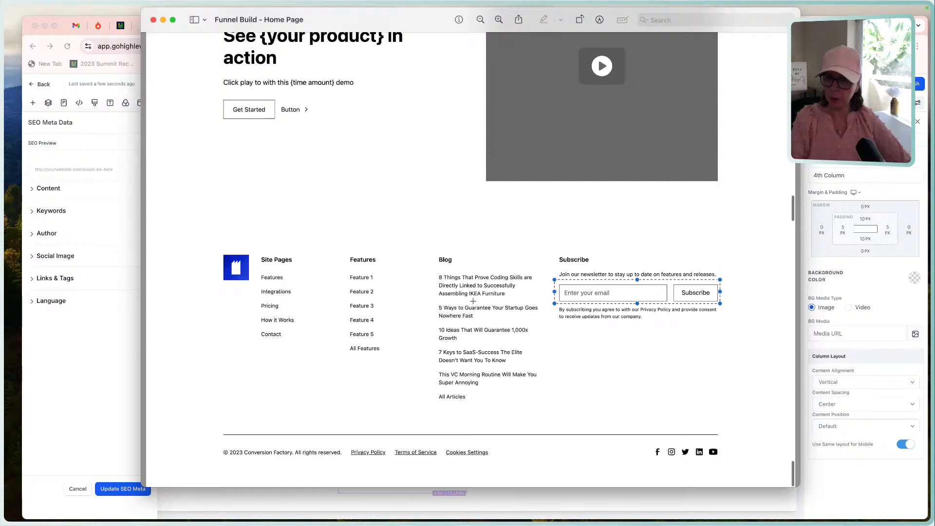
{"action": "left_click", "coordinate": [92, 325]}
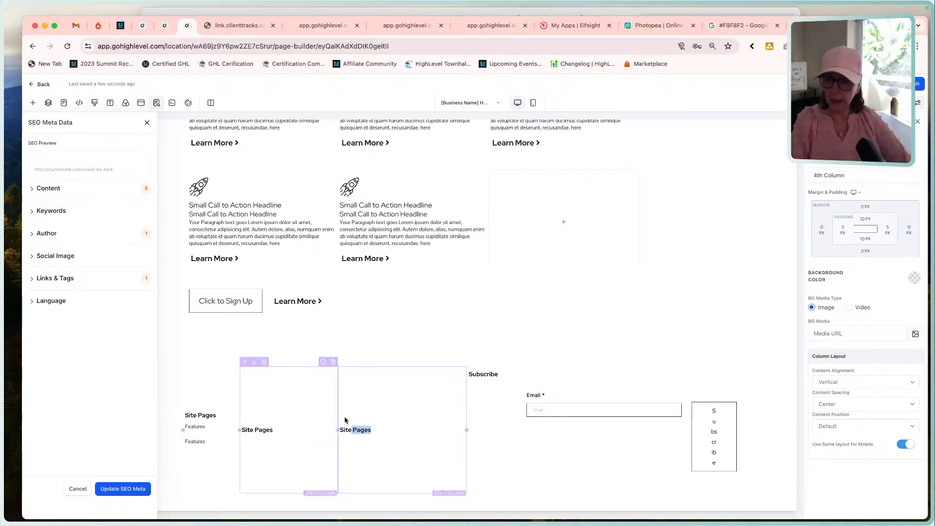
Try a left margin of -50 px on the footer's Subscribe form.
{"action": "left_click", "coordinate": [642, 396]}
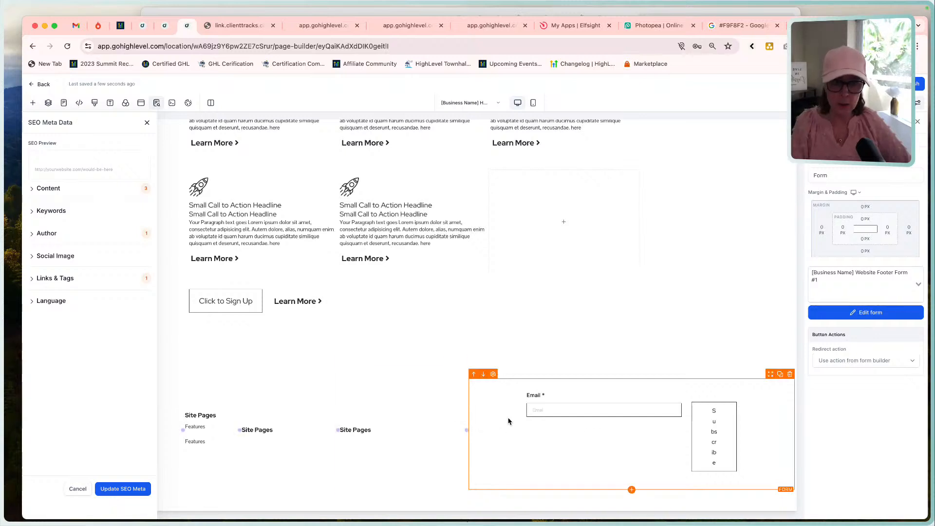
{"action": "left_click", "coordinate": [889, 140]}
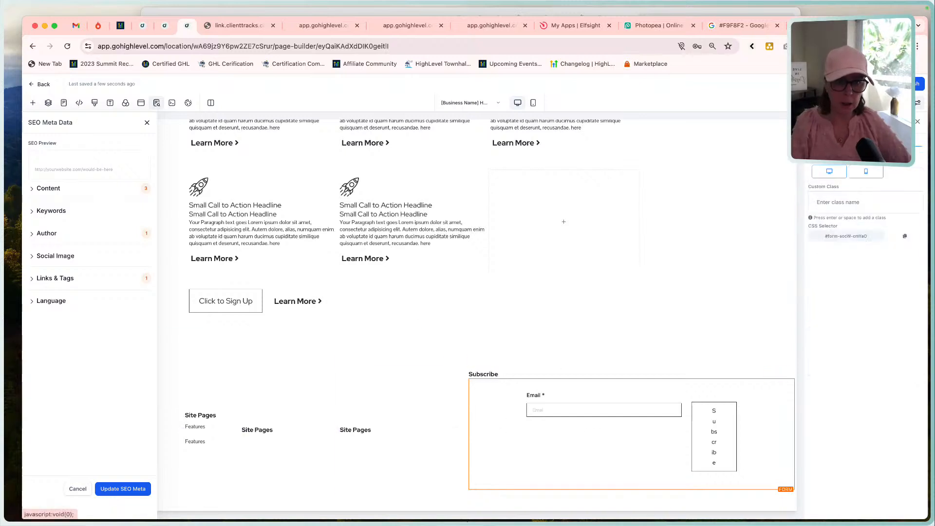
{"action": "left_click", "coordinate": [837, 140]}
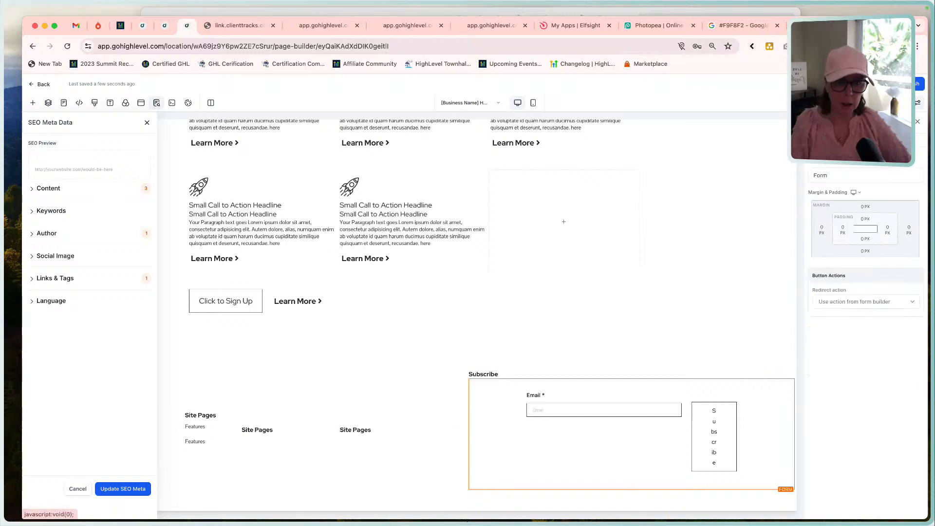
{"action": "left_click", "coordinate": [842, 231]}
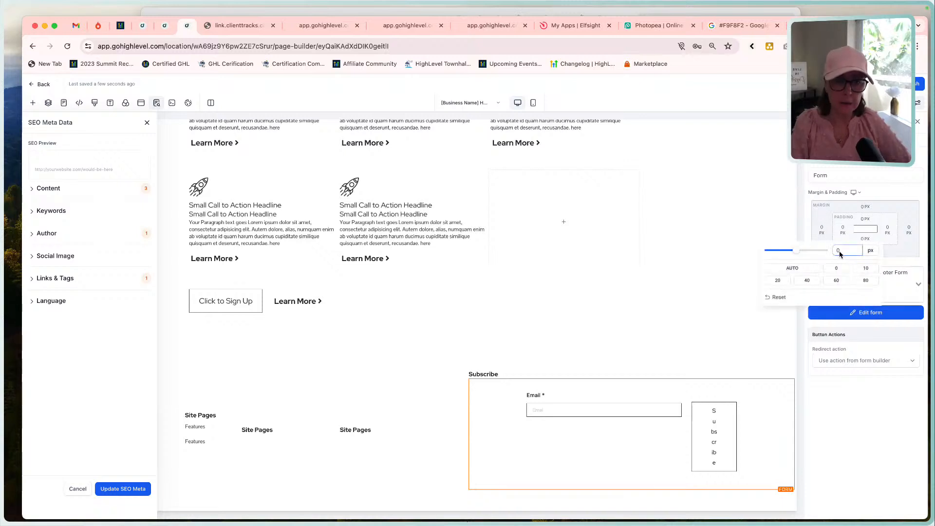
{"action": "key", "text": "BackSpace"}
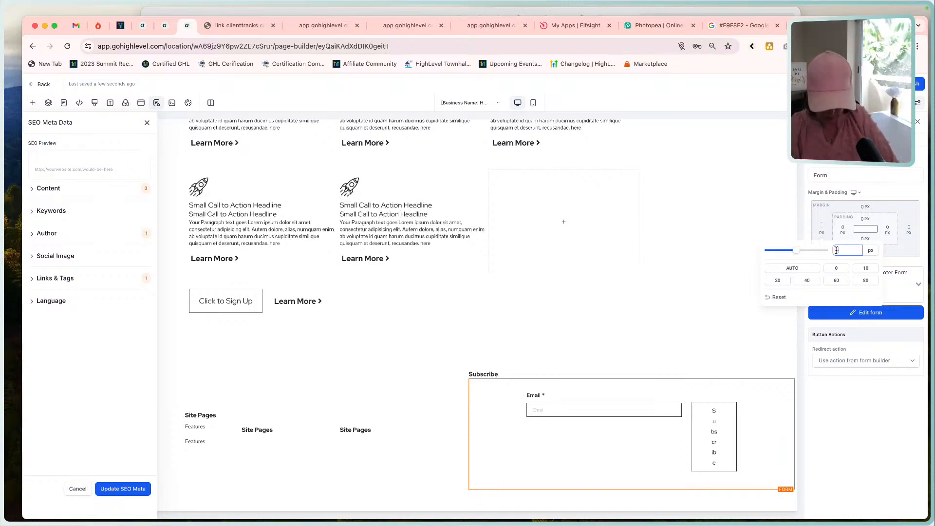
{"action": "type", "text": "-50"}
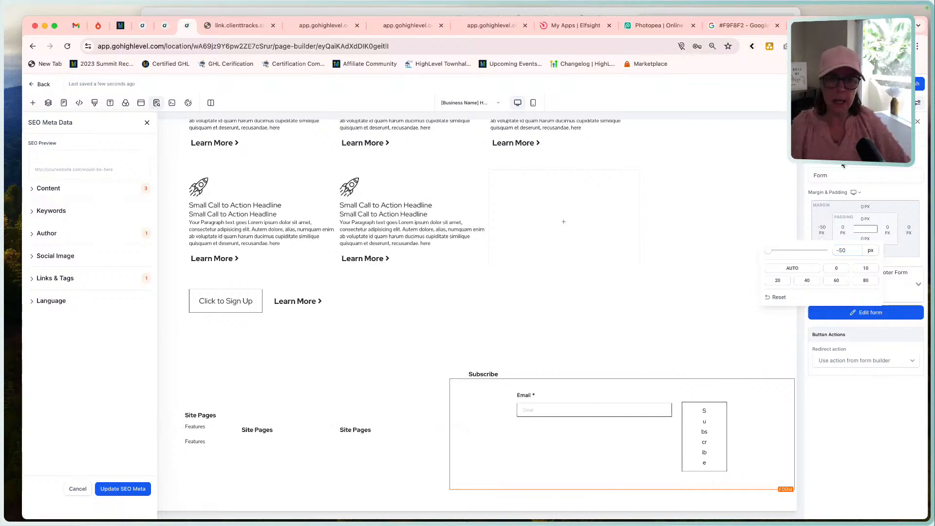
{"action": "left_click", "coordinate": [825, 212]}
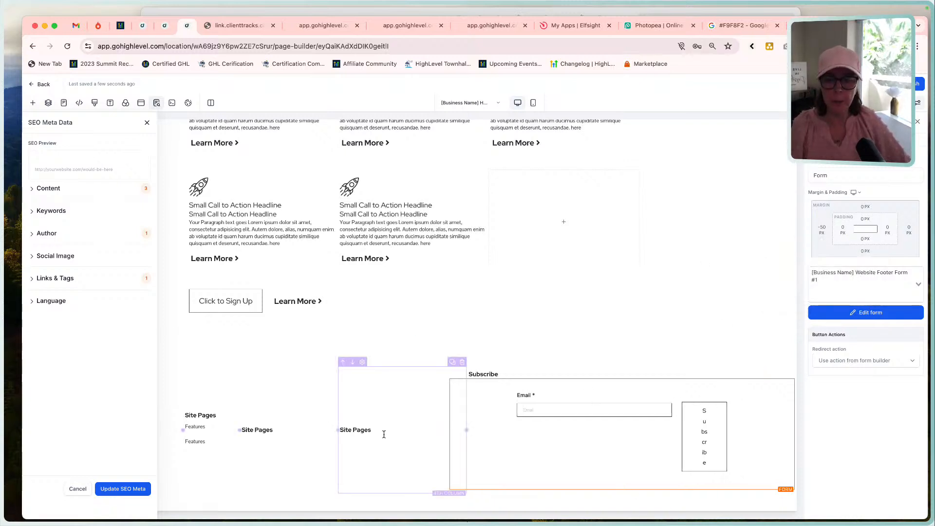
Reset the footer form's left margin to 0 px and leave its padding settings.
{"action": "left_click", "coordinate": [820, 229]}
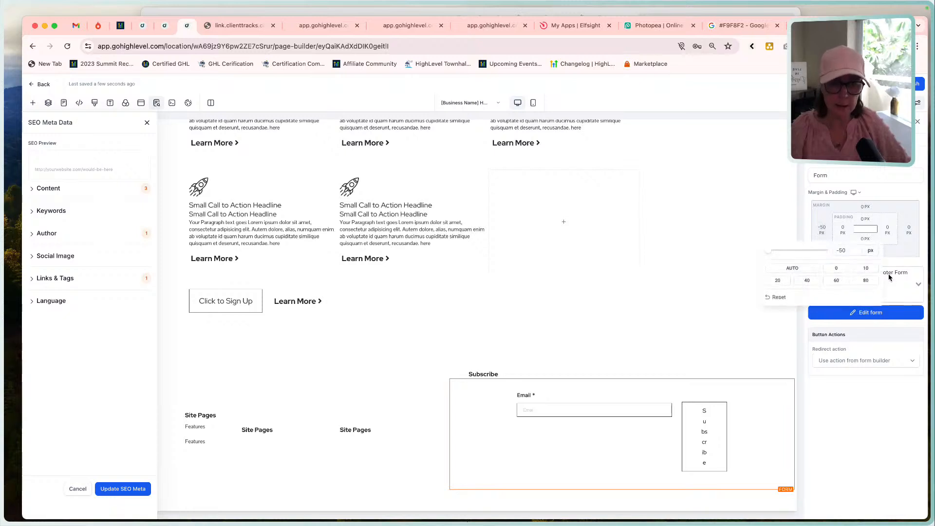
{"action": "left_click", "coordinate": [834, 268]}
{"action": "left_click", "coordinate": [842, 229]}
{"action": "left_click", "coordinate": [842, 229]}
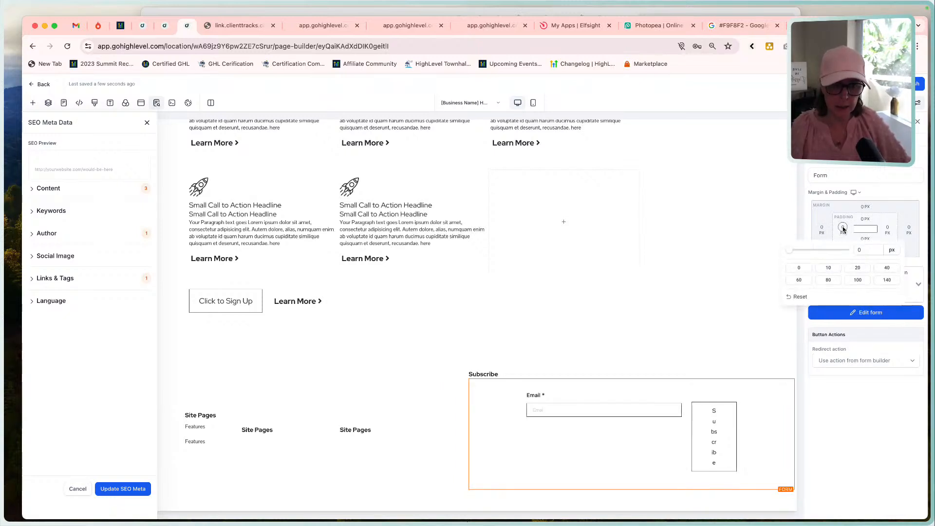
{"action": "left_click", "coordinate": [842, 229]}
{"action": "left_click", "coordinate": [869, 241]}
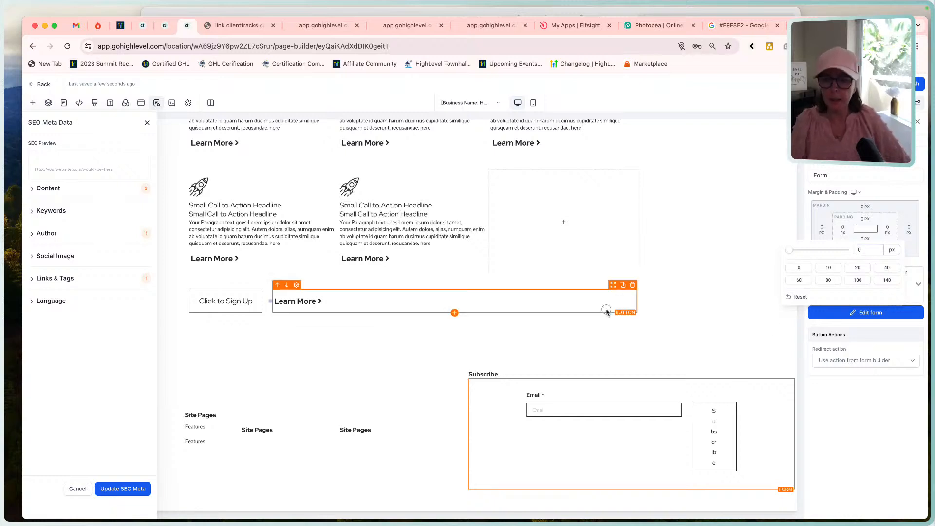
{"action": "left_click", "coordinate": [606, 308]}
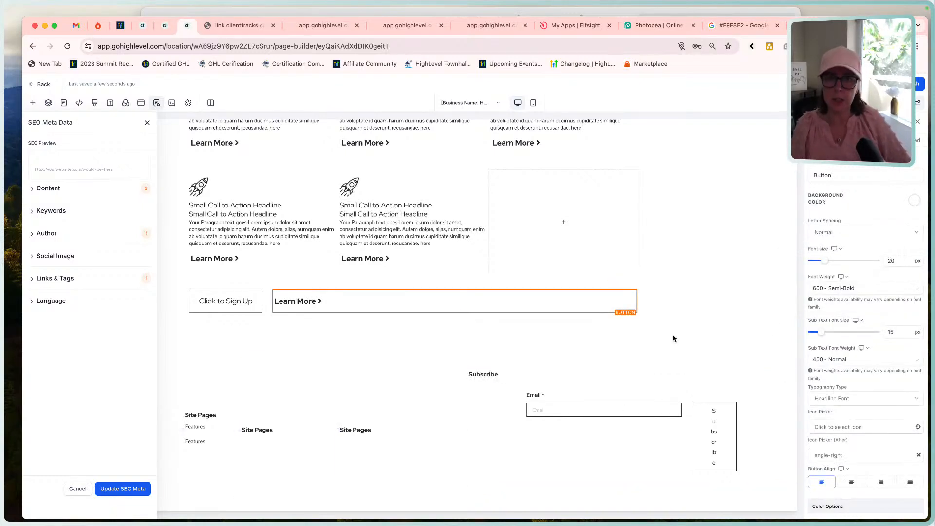
Close the SEO meta data settings, preview the page to examine the footer layout, and return to the page editor.
{"action": "left_click", "coordinate": [145, 125]}
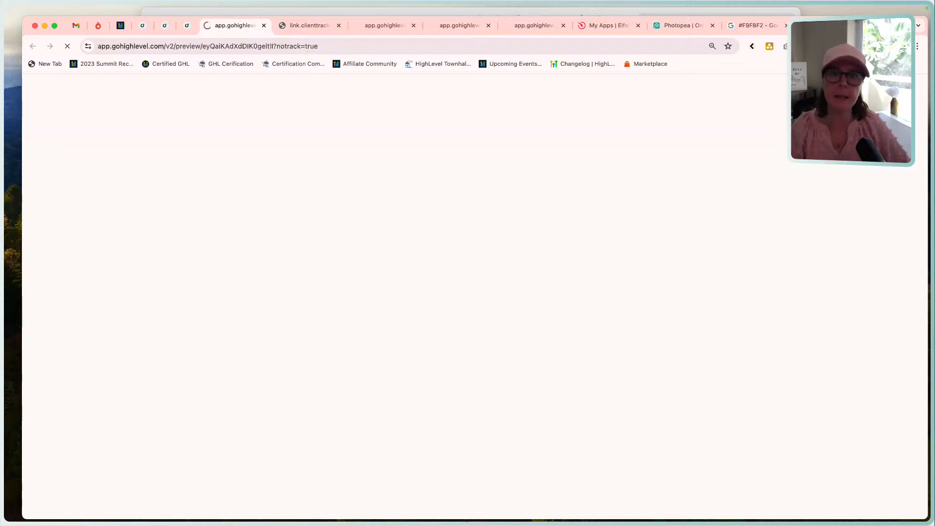
{"action": "scroll", "coordinate": [609, 277], "scroll_direction": "down", "scroll_amount": 15}
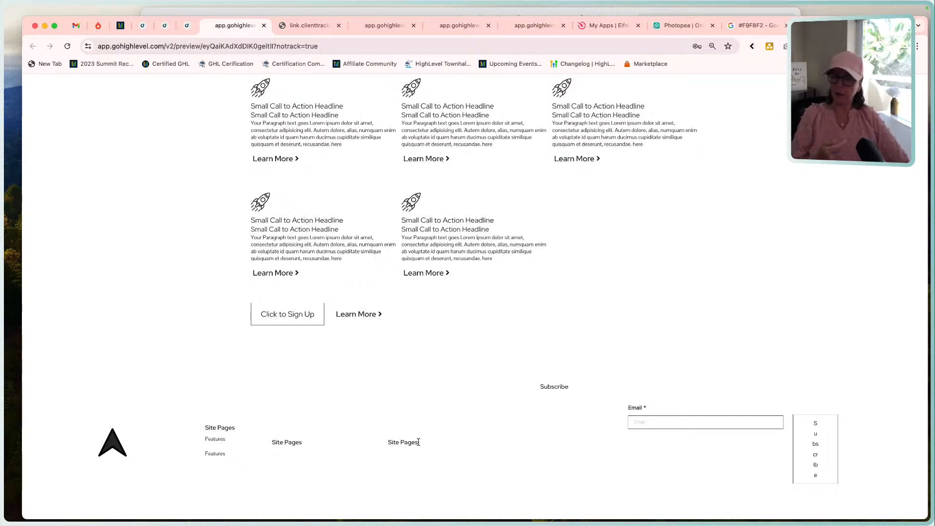
{"action": "left_click", "coordinate": [186, 26]}
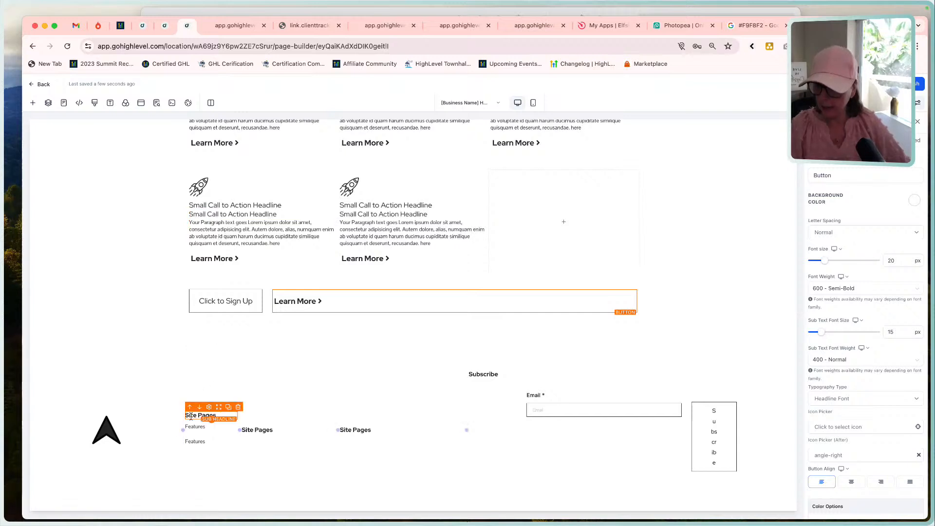
Set the content spacing of the footer's logo column and second column to Left.
{"action": "left_click", "coordinate": [145, 417]}
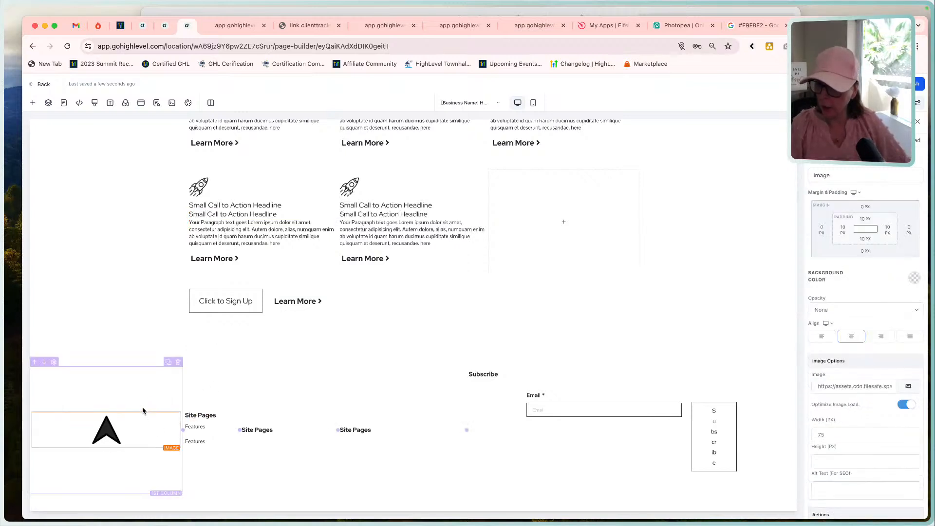
{"action": "left_click", "coordinate": [142, 403]}
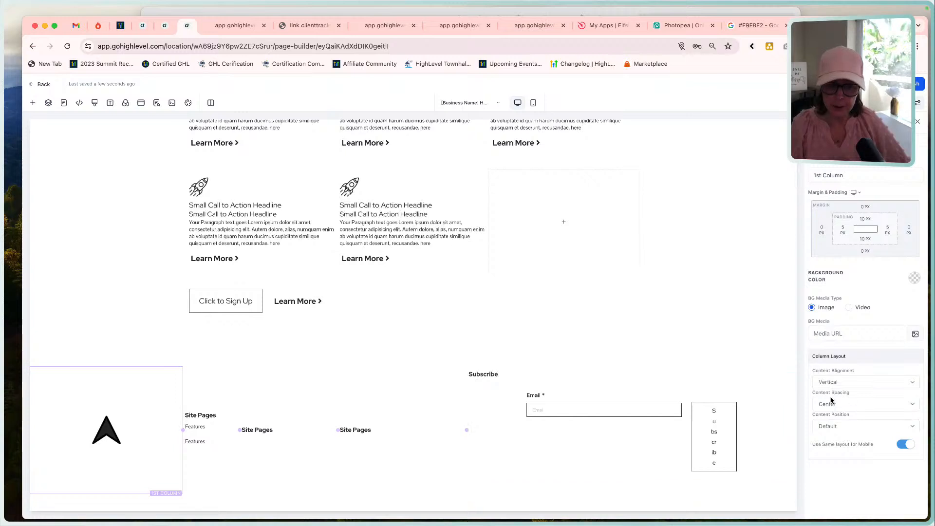
{"action": "left_click", "coordinate": [861, 402]}
{"action": "left_click", "coordinate": [846, 416]}
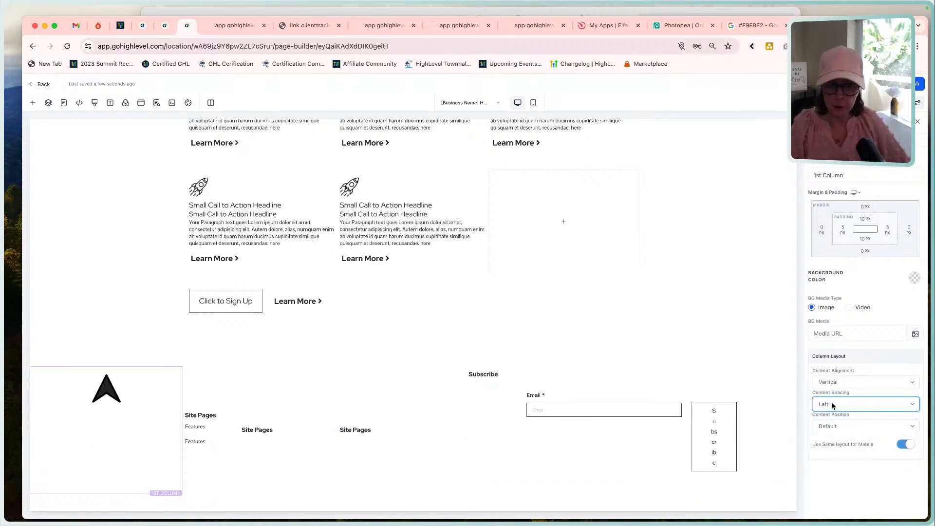
{"action": "left_click", "coordinate": [228, 413]}
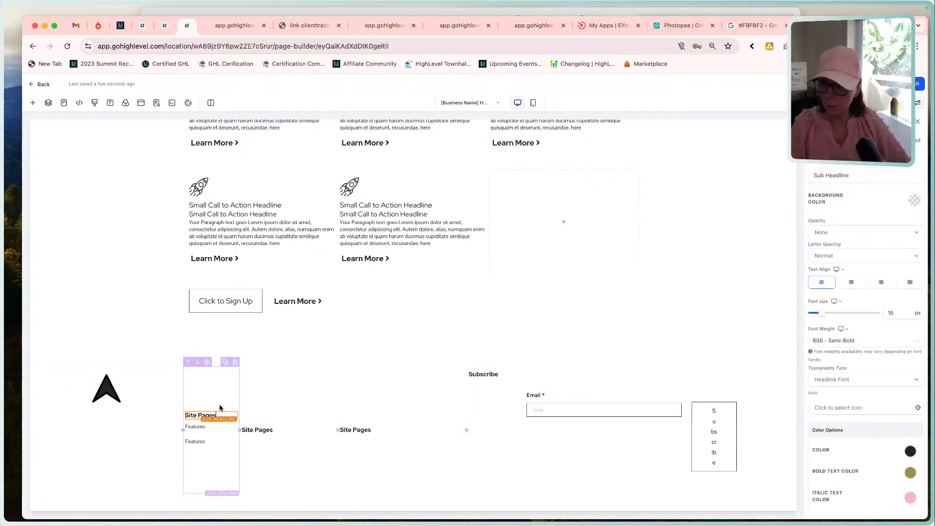
{"action": "left_click", "coordinate": [220, 385]}
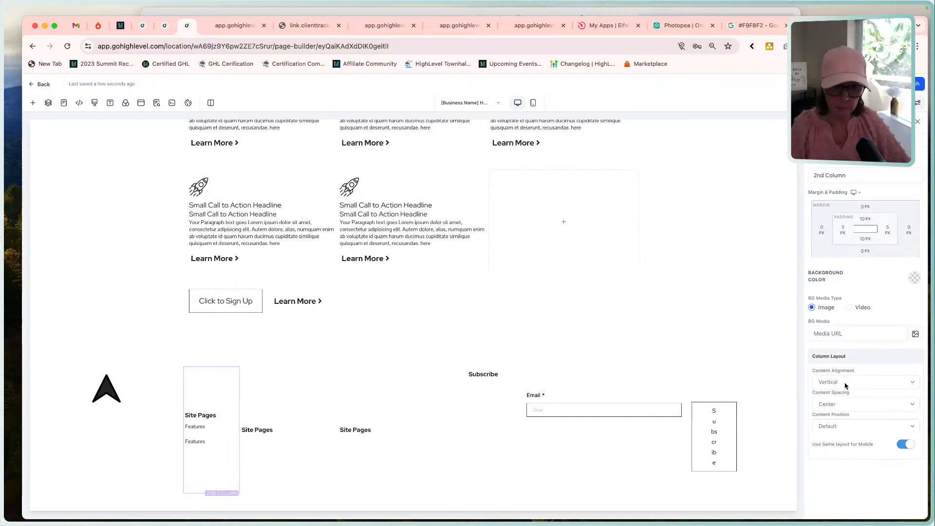
{"action": "left_click", "coordinate": [833, 404]}
{"action": "left_click", "coordinate": [840, 414]}
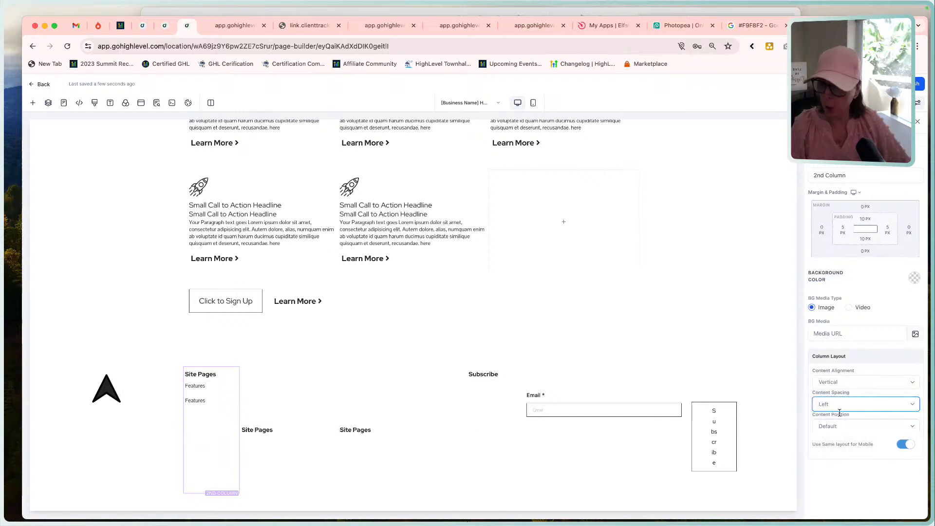
Set the content spacing of the footer's third and fourth columns to Left and select the Subscribe sub-headline.
{"action": "left_click", "coordinate": [286, 392]}
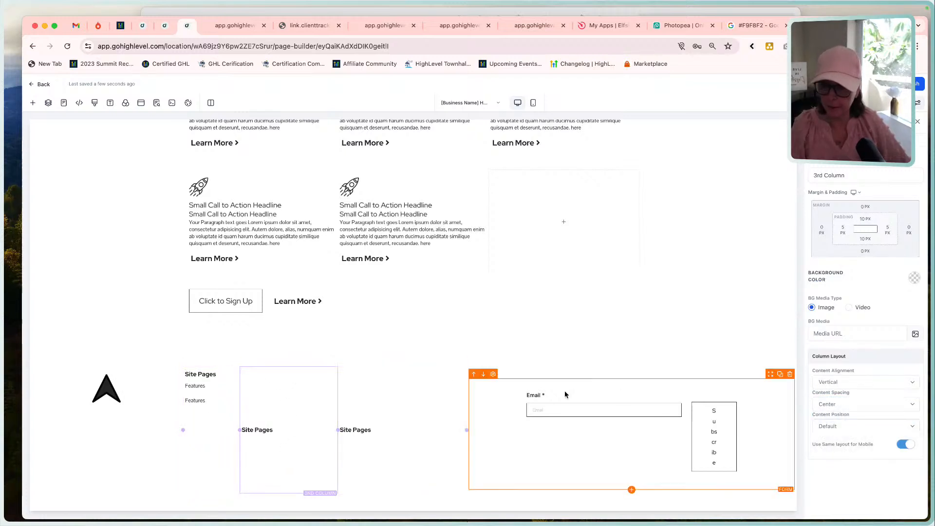
{"action": "left_click", "coordinate": [833, 404]}
{"action": "left_click", "coordinate": [829, 417]}
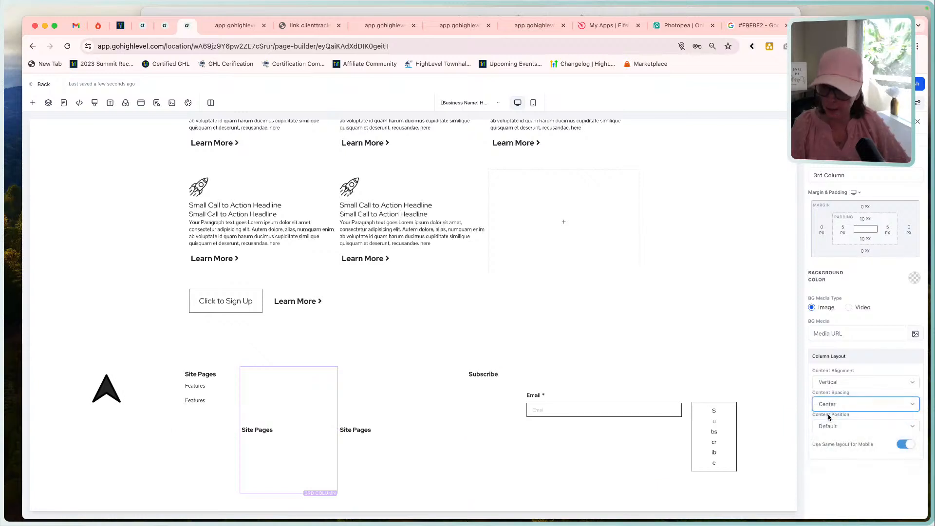
{"action": "left_click", "coordinate": [367, 382]}
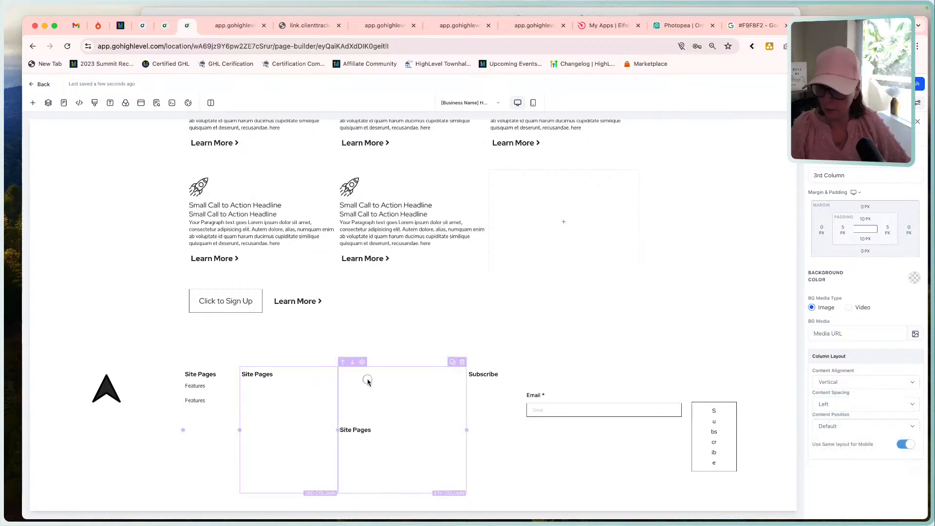
{"action": "left_click", "coordinate": [856, 404]}
{"action": "left_click", "coordinate": [848, 414]}
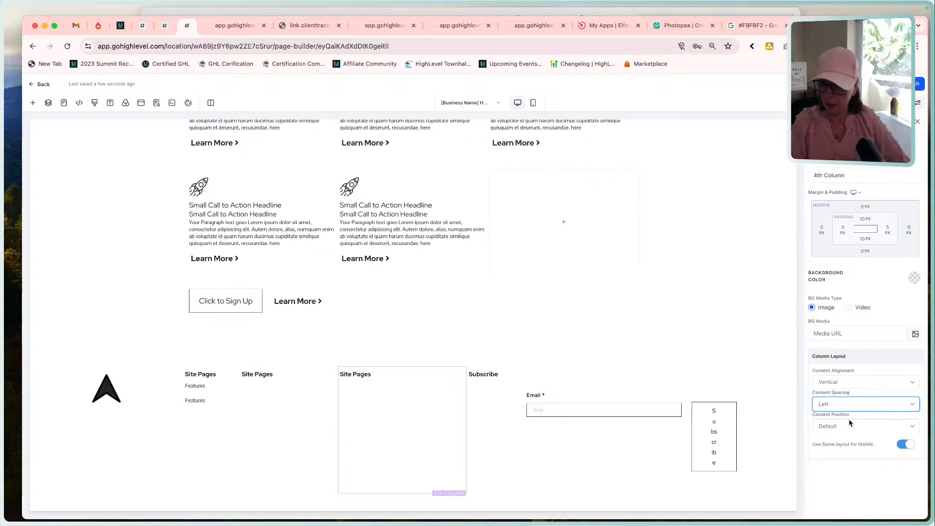
{"action": "left_click", "coordinate": [515, 372]}
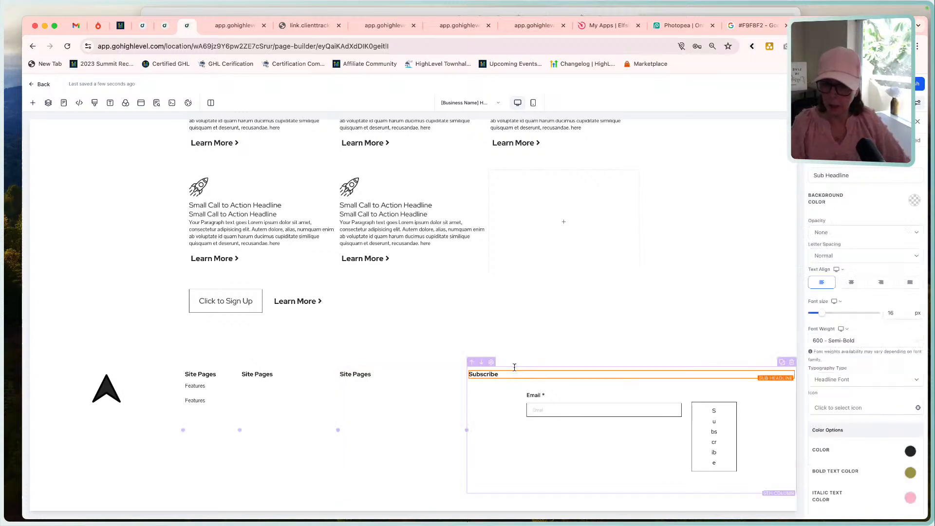
Set the content spacing of the footer's fifth column, which holds the Subscribe form, to Left.
{"action": "left_click", "coordinate": [514, 368]}
{"action": "left_click", "coordinate": [847, 404]}
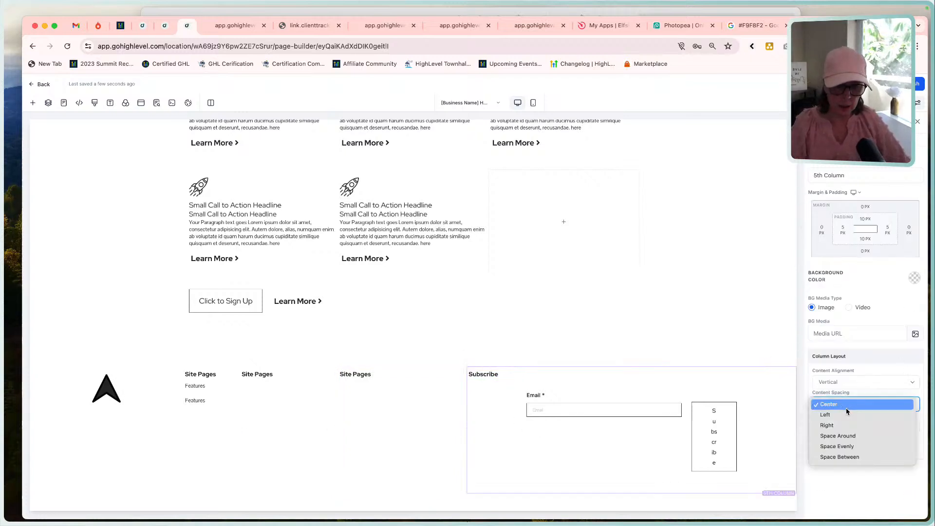
{"action": "left_click", "coordinate": [847, 414]}
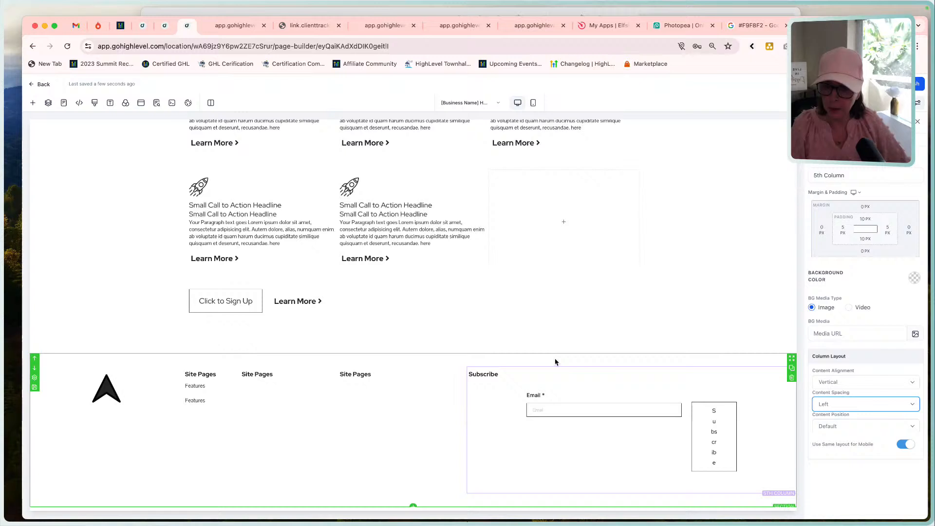
Set the footer section's top margin to 60 px.
{"action": "left_click", "coordinate": [555, 362]}
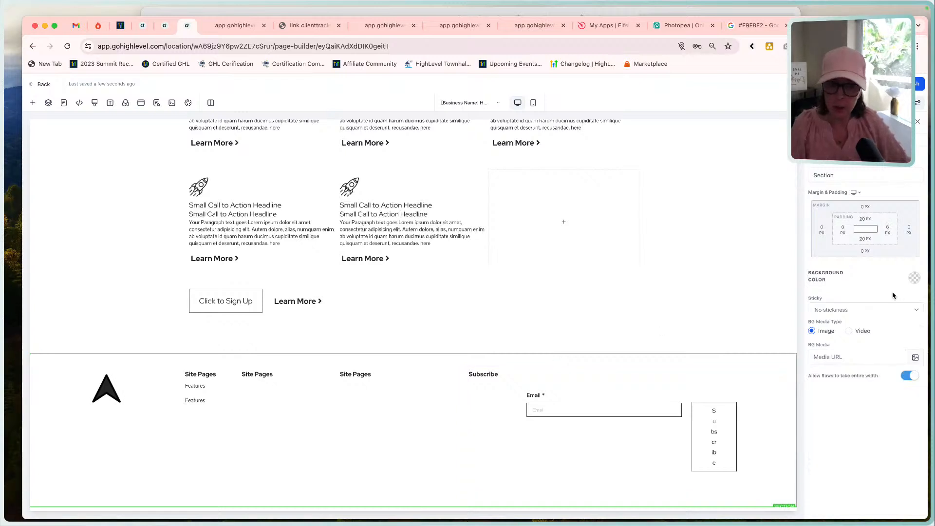
{"action": "left_click", "coordinate": [866, 207]}
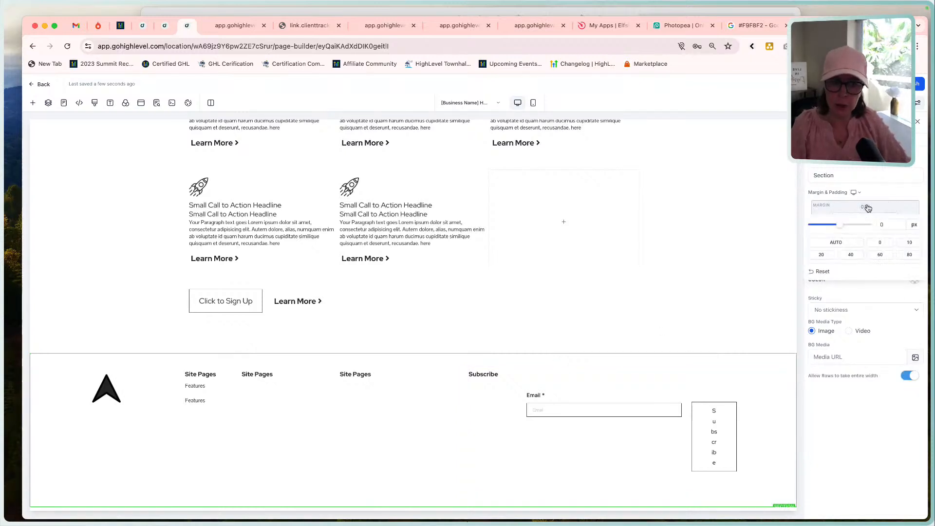
{"action": "left_click", "coordinate": [880, 256]}
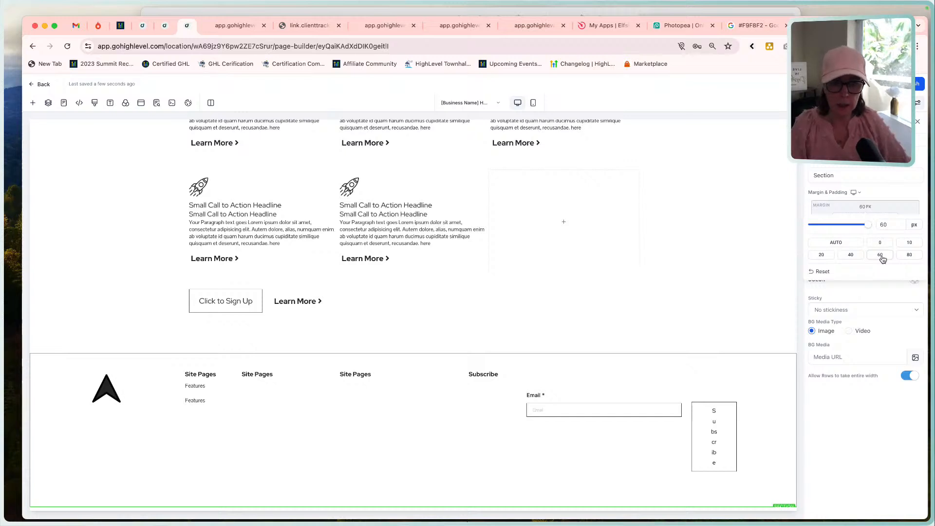
{"action": "left_click", "coordinate": [855, 205]}
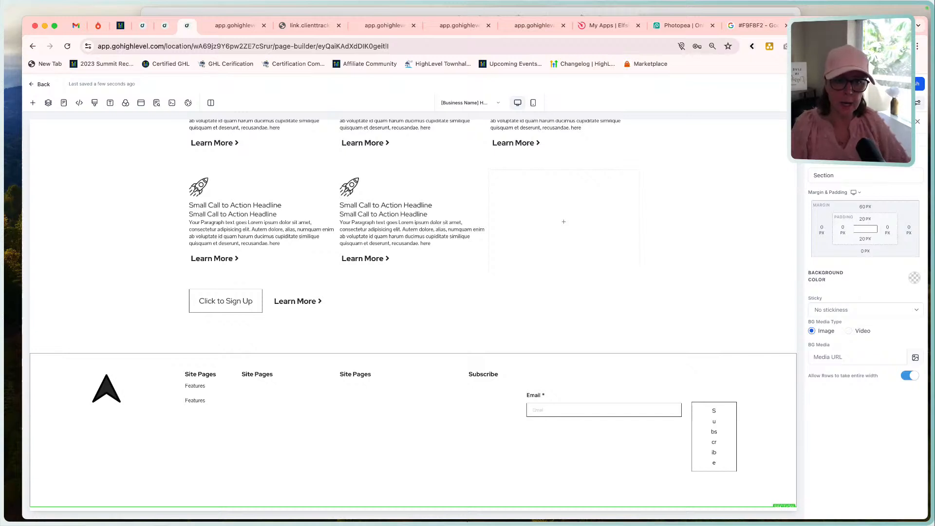
Preview the page and compare its footer columns and newsletter form with the Funnel Build - Home Page reference layout.
{"action": "left_click", "coordinate": [849, 83]}
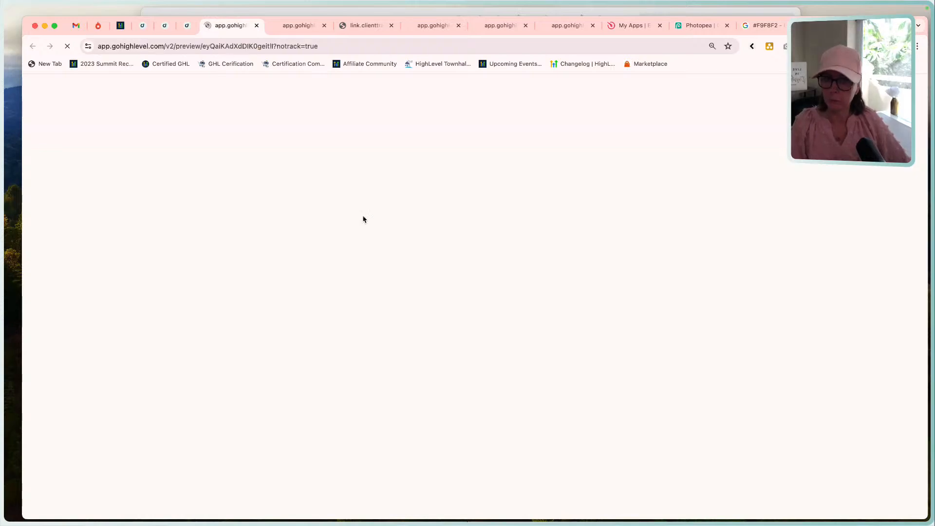
{"action": "scroll", "coordinate": [417, 338], "scroll_direction": "down", "scroll_amount": 10}
{"action": "scroll", "coordinate": [417, 339], "scroll_direction": "down", "scroll_amount": 3}
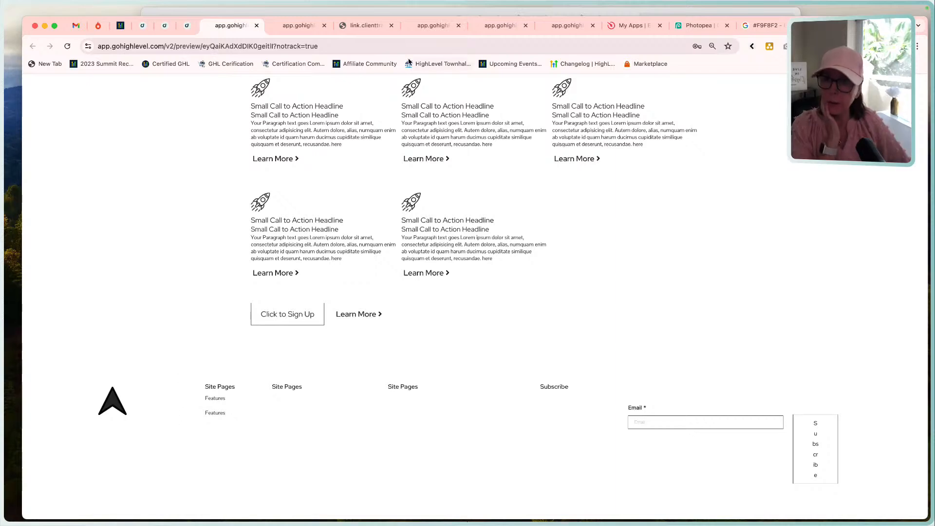
{"action": "left_click", "coordinate": [407, 11]}
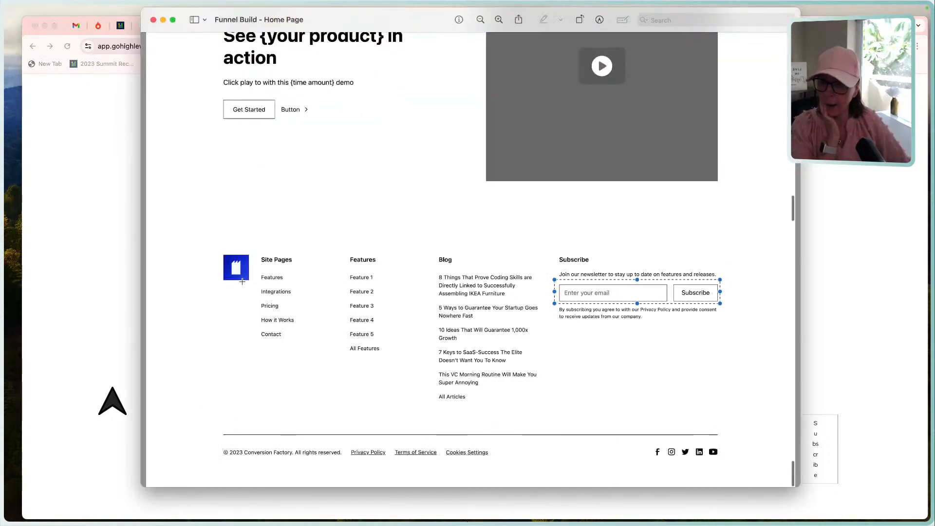
{"action": "left_click", "coordinate": [108, 309]}
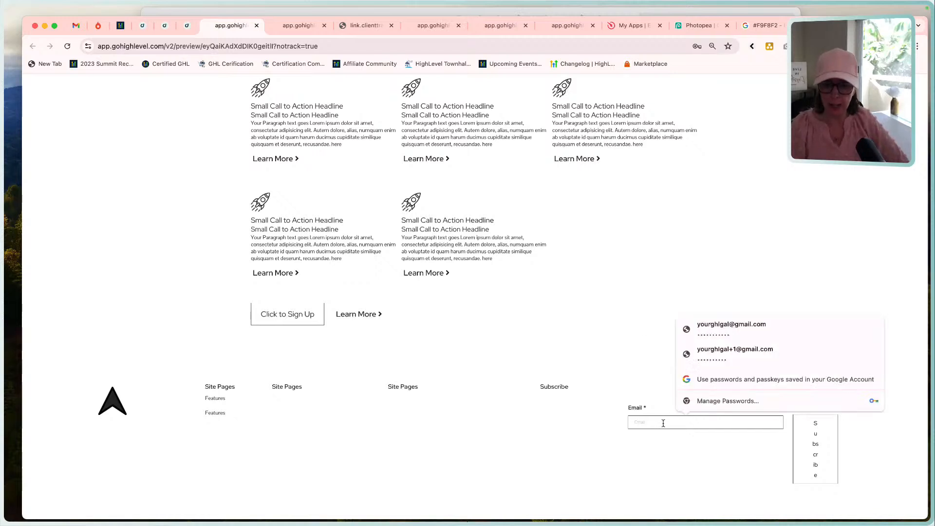
{"action": "left_click", "coordinate": [595, 412]}
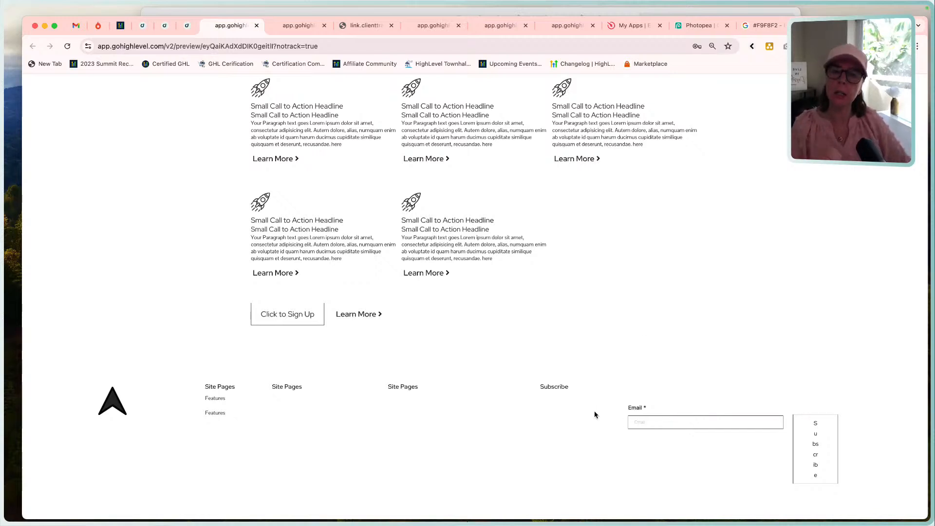